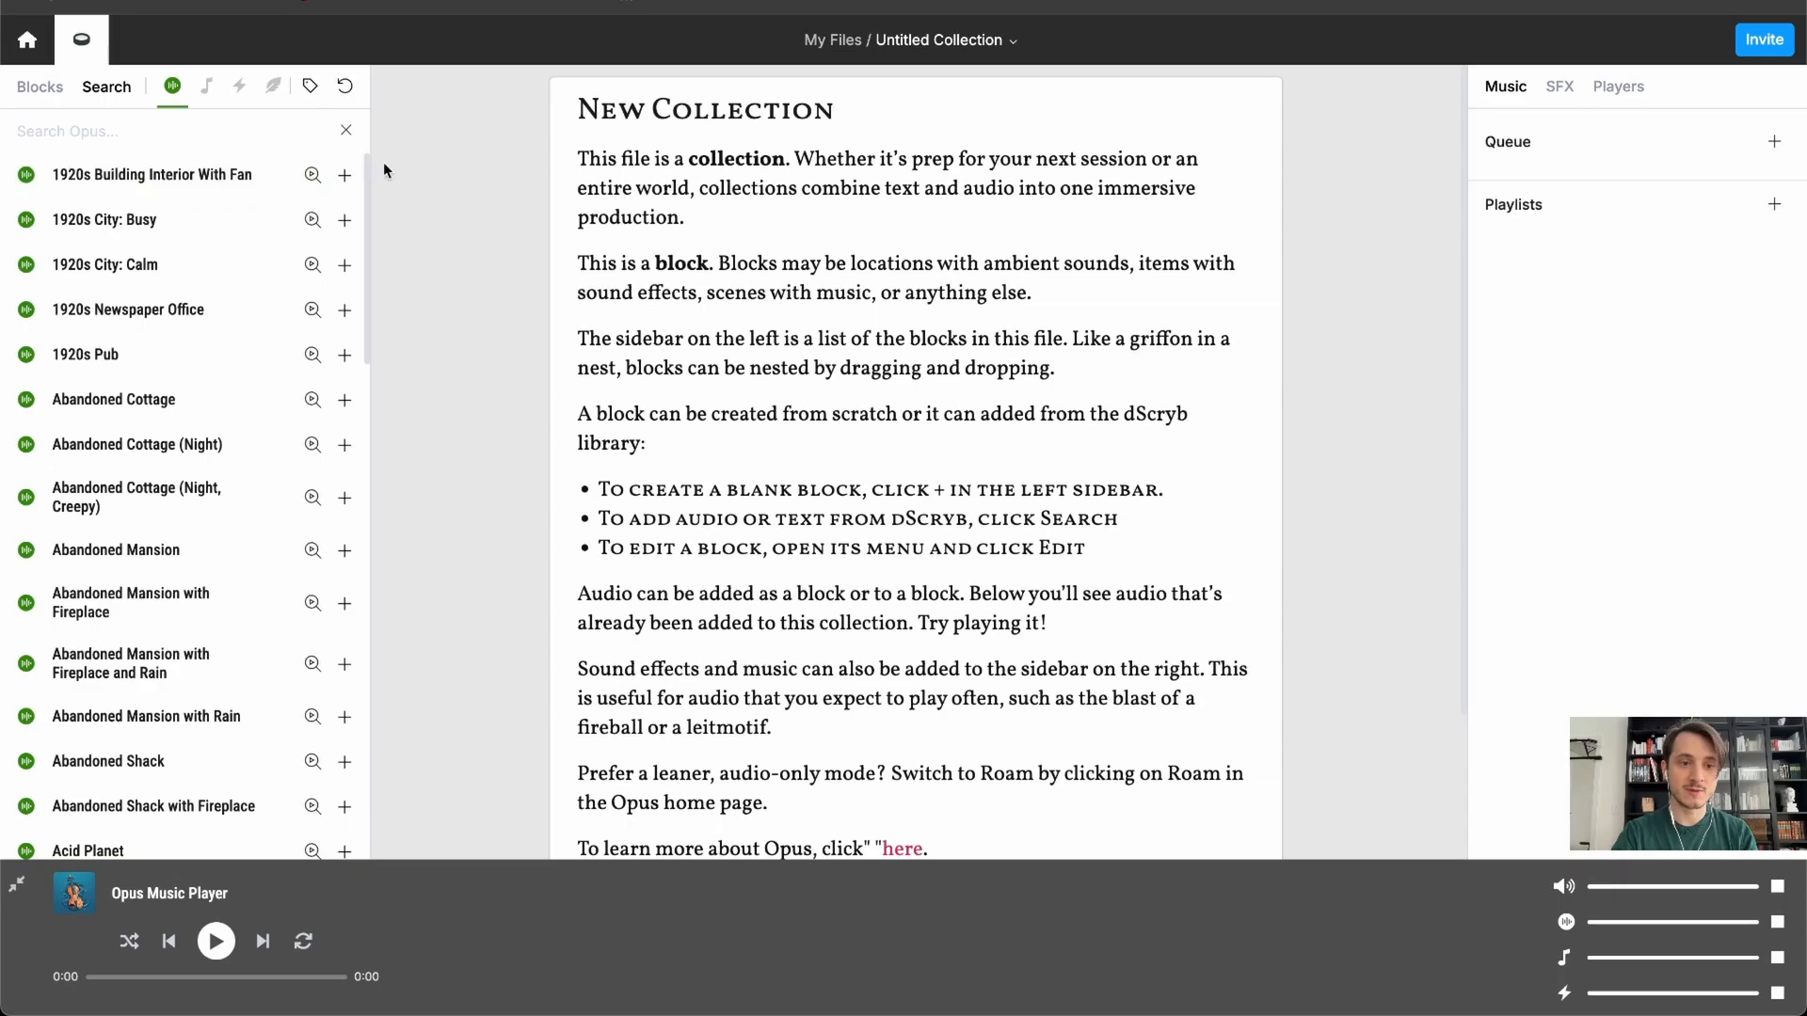
- Create a new blank block in the collection with the heading "Medieval City"
{"action": "scroll", "coordinate": [1006, 572], "scroll_direction": "down", "scroll_amount": 5}
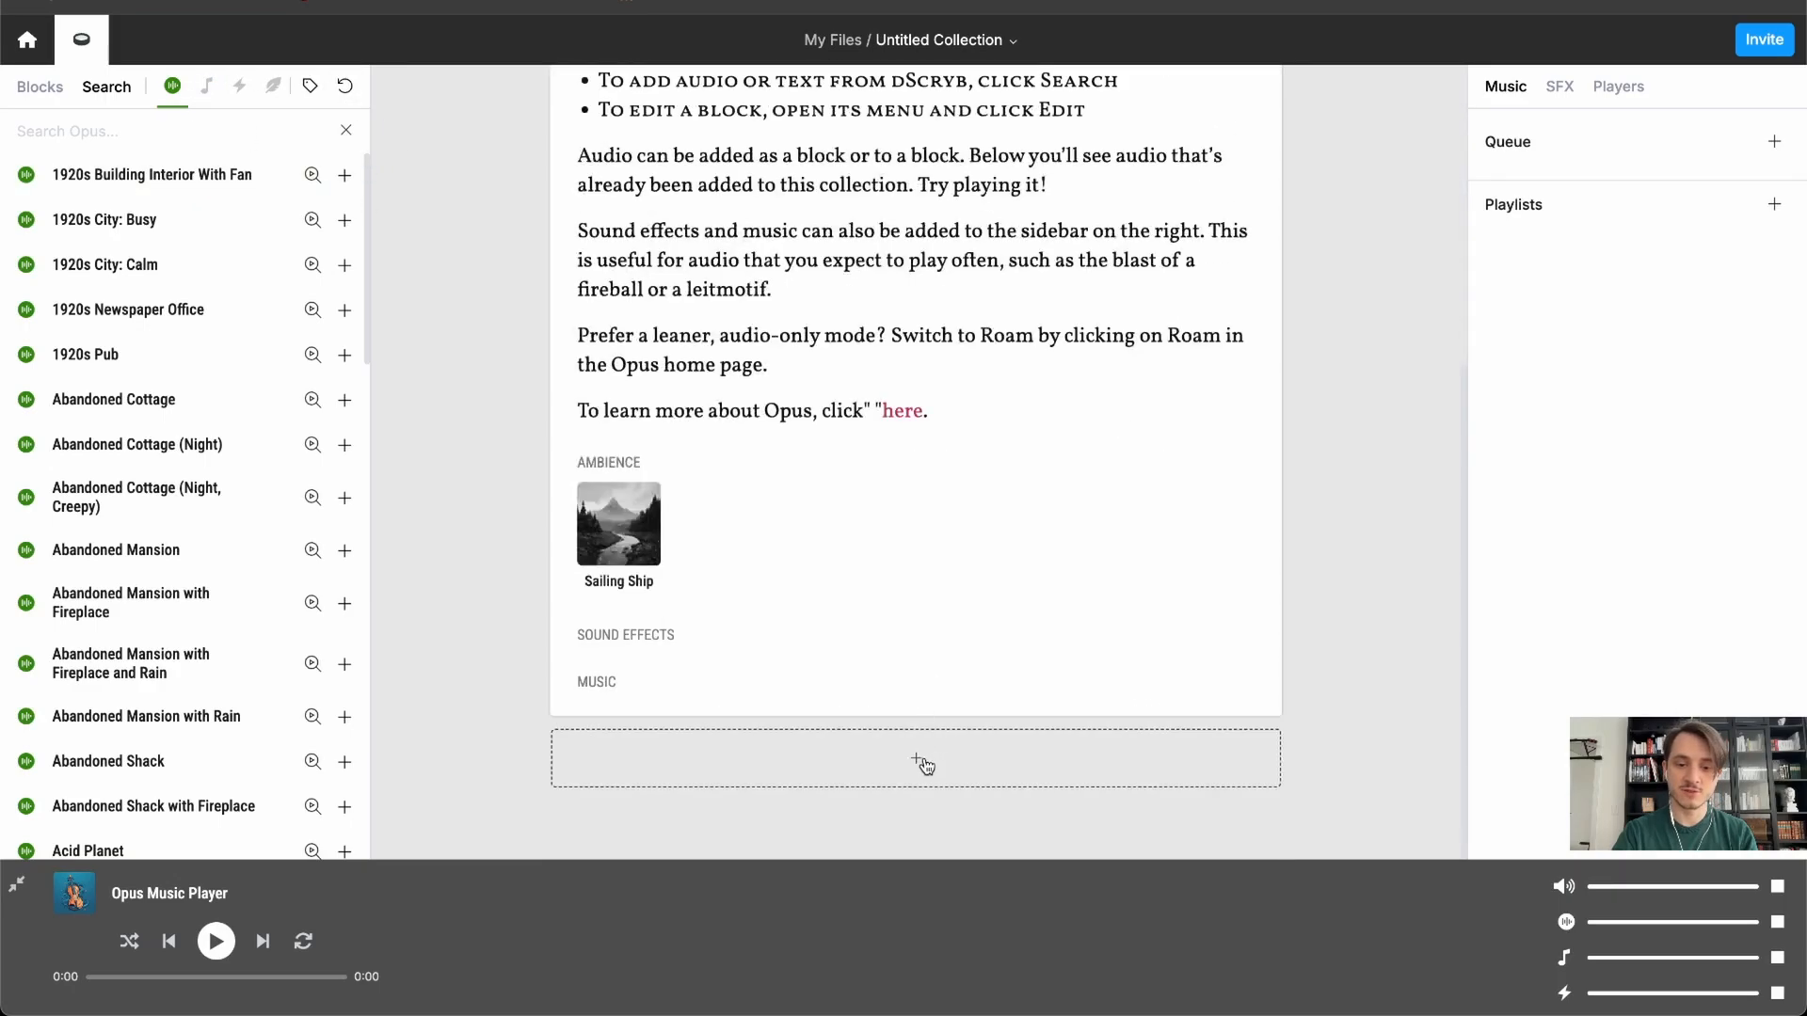
{"action": "left_click", "coordinate": [43, 96]}
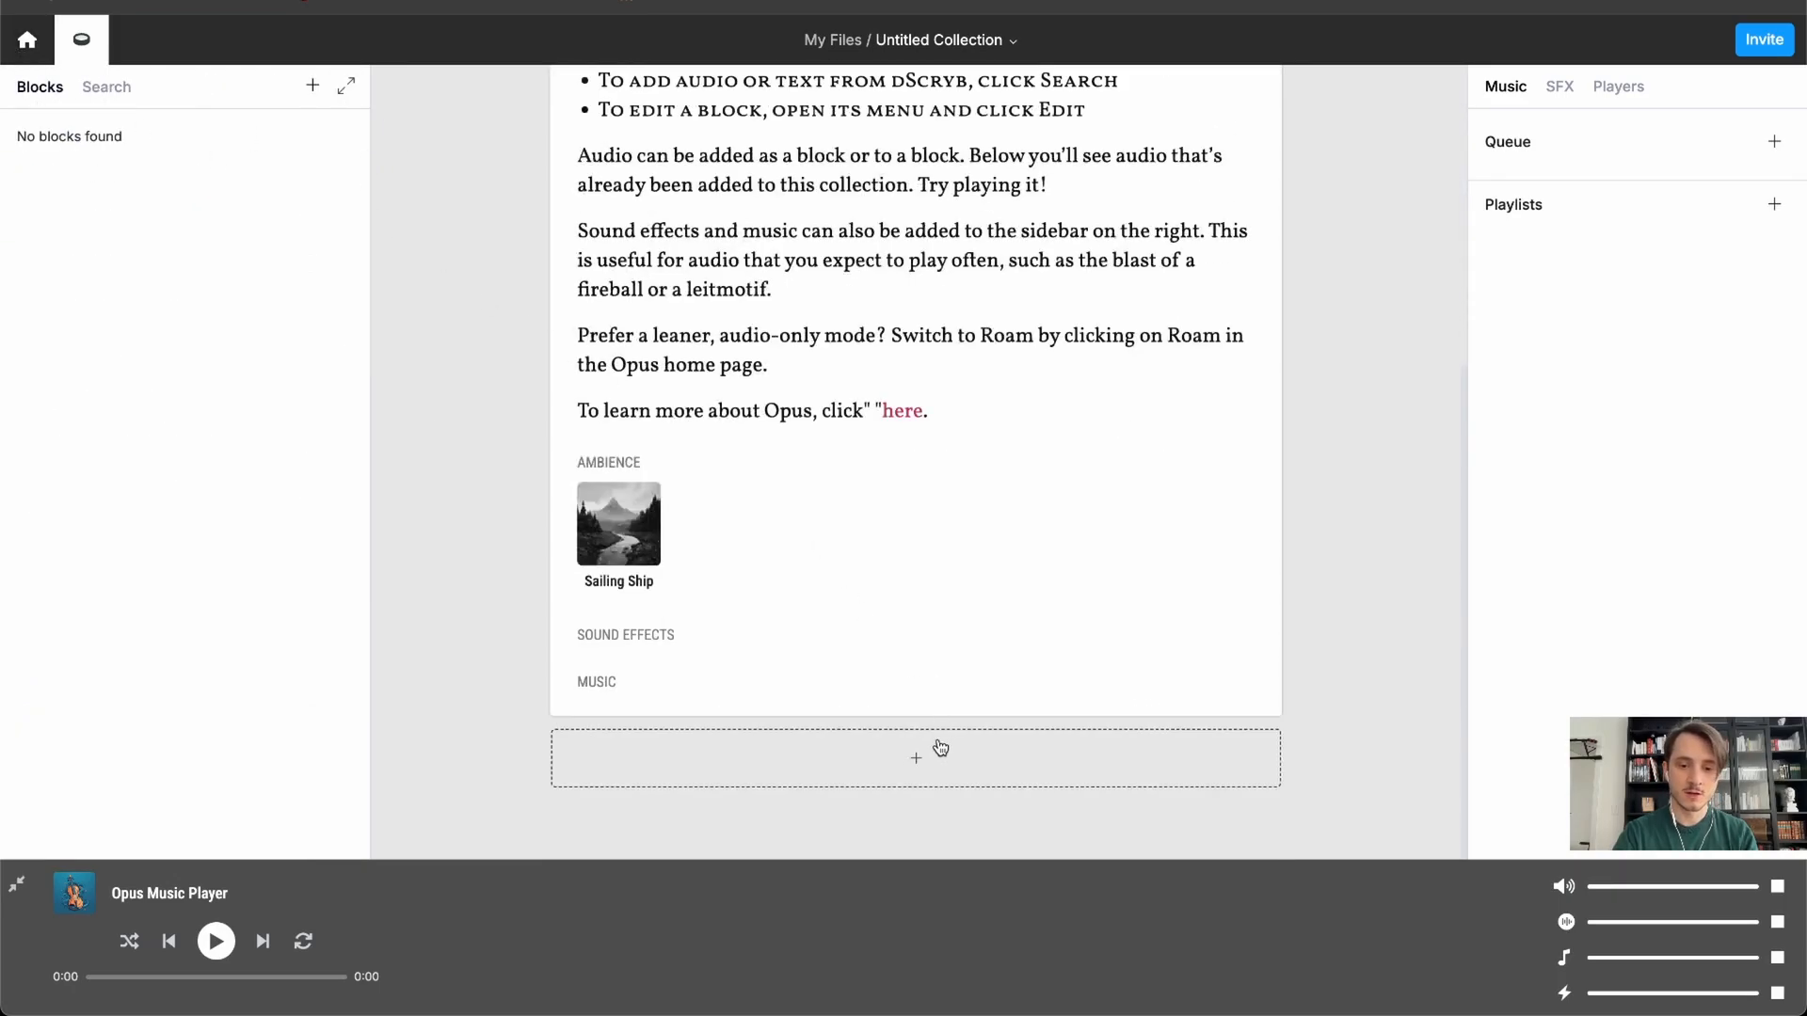
{"action": "left_click", "coordinate": [927, 765]}
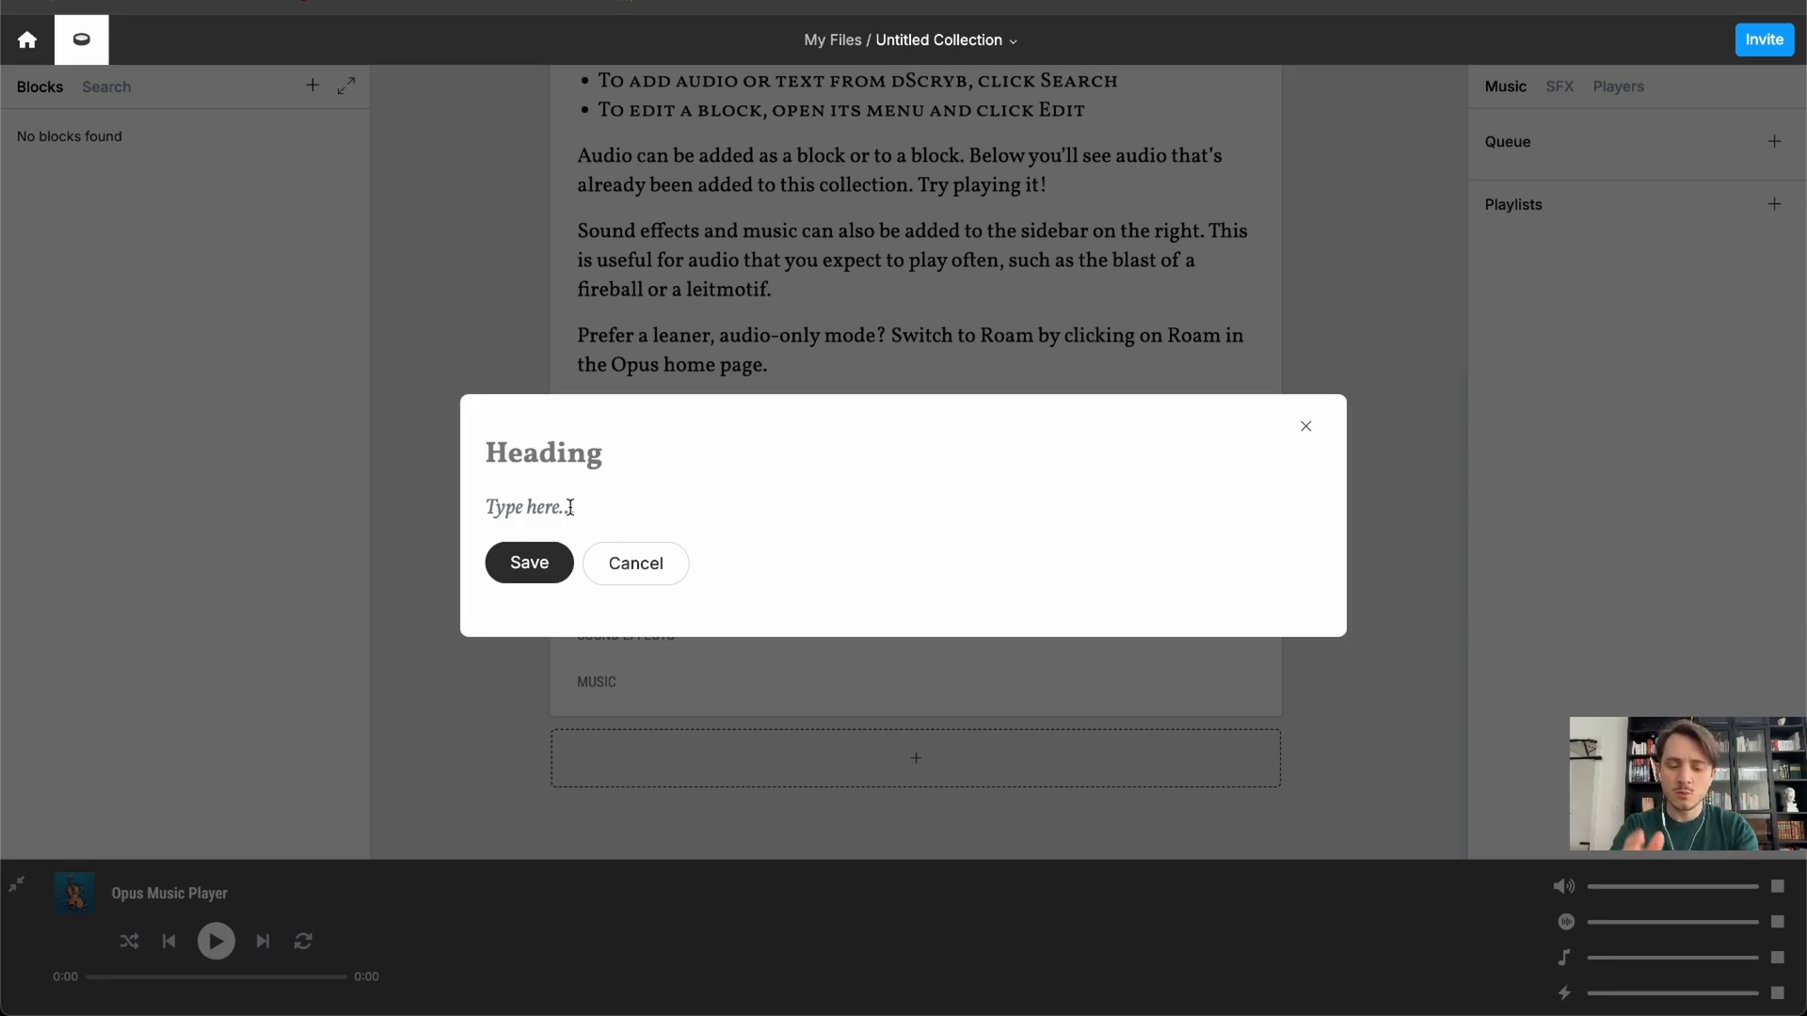
{"action": "type", "text": "City"}
{"action": "key", "text": "BackSpace"}
{"action": "key", "text": "BackSpace"}
{"action": "key", "text": "BackSpace"}
{"action": "key", "text": "BackSpace"}
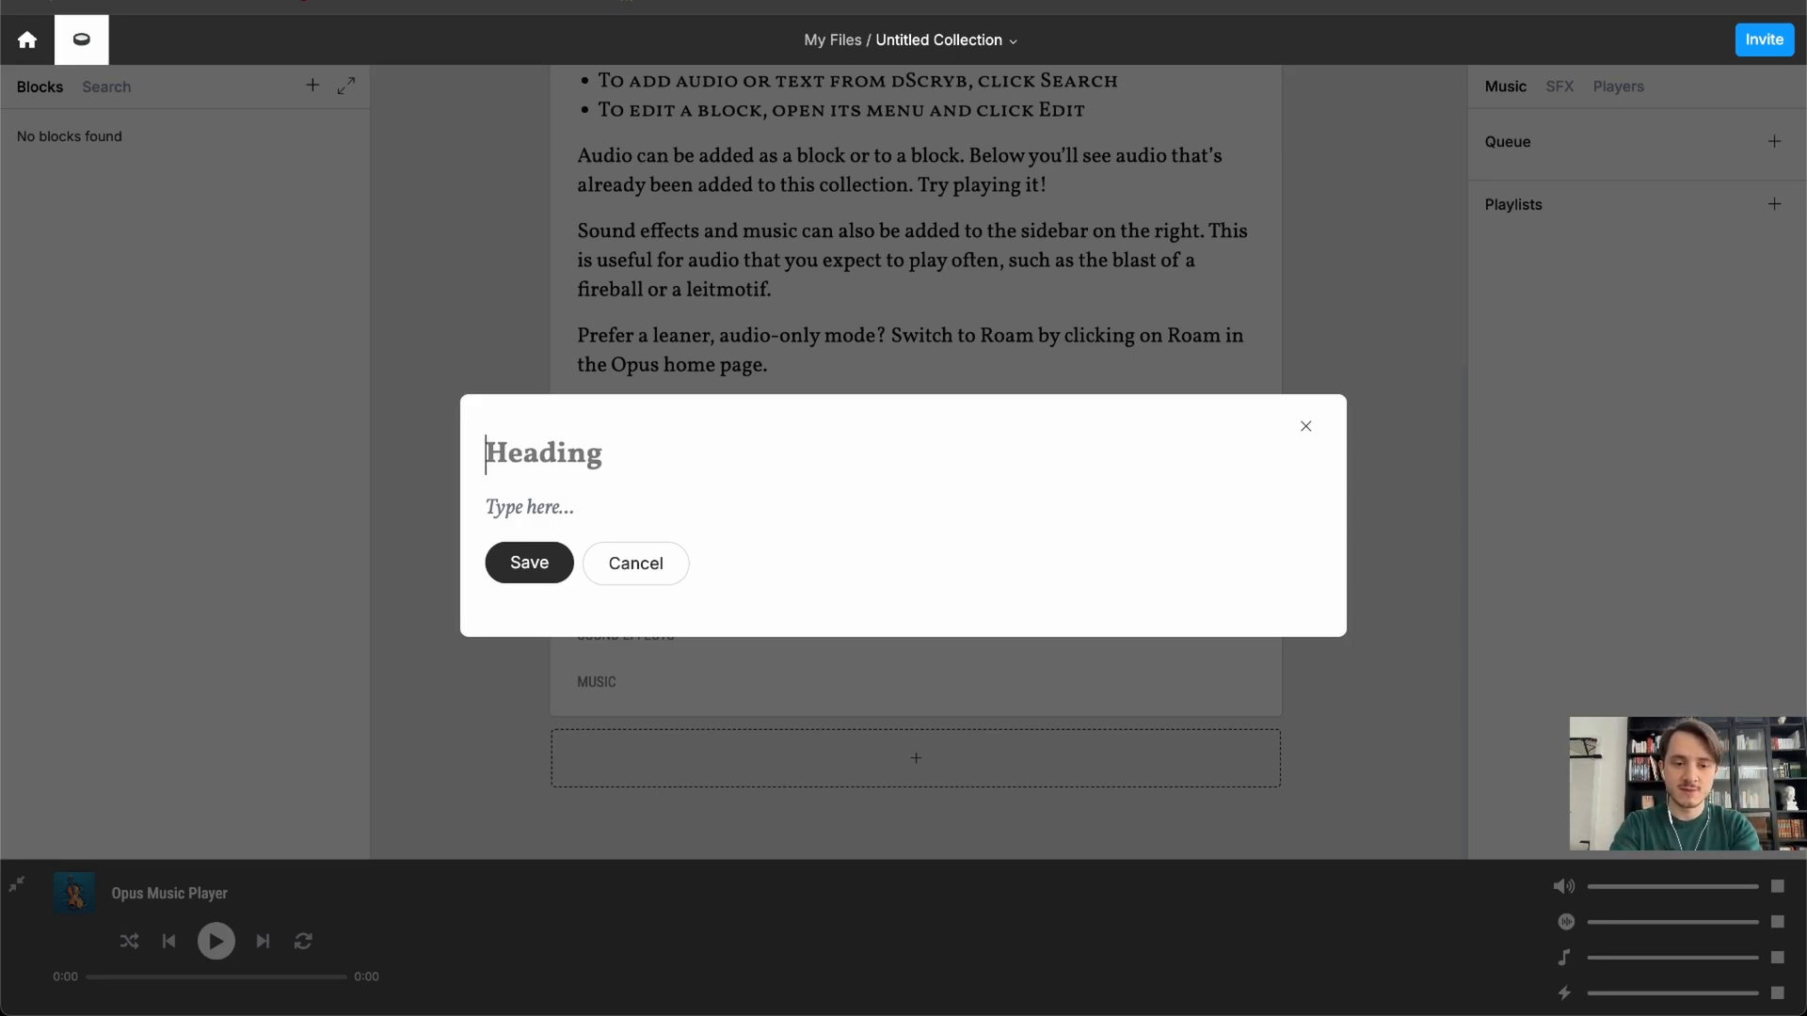
{"action": "type", "text": "Medieval City"}
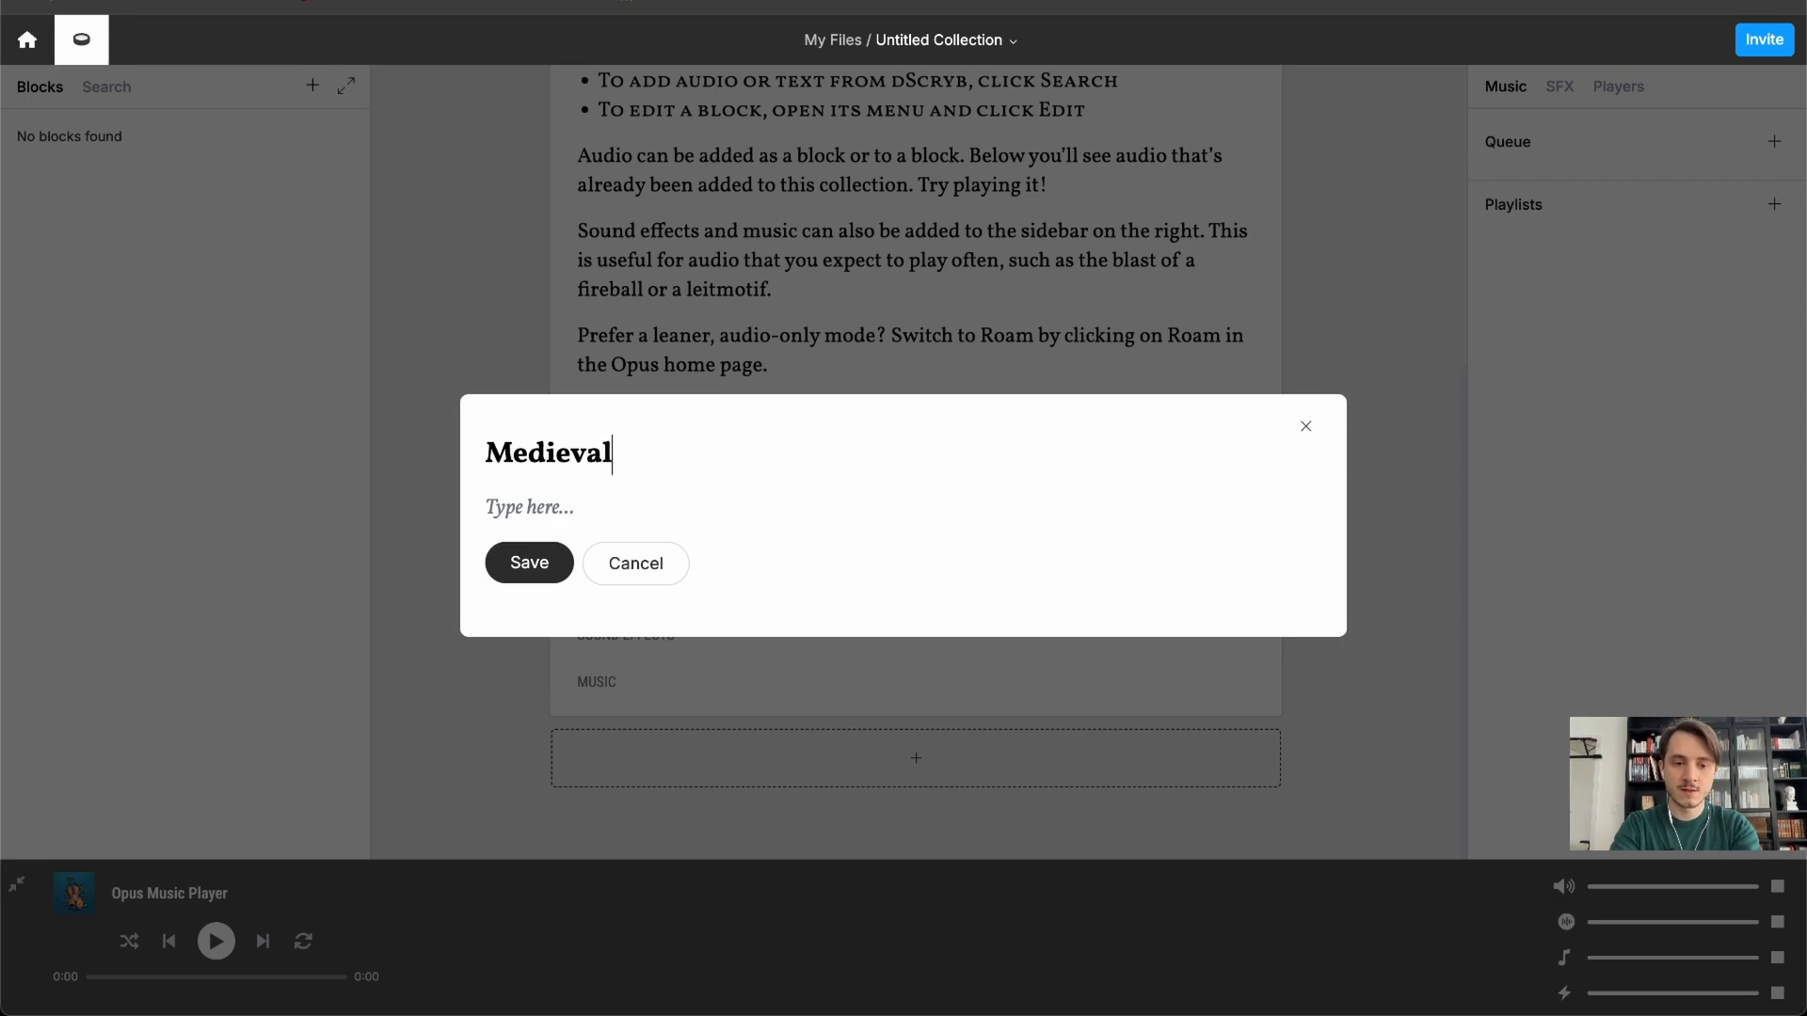
- Enter "Blablabla" as the block's body text and save the block
{"action": "left_click", "coordinate": [558, 502]}
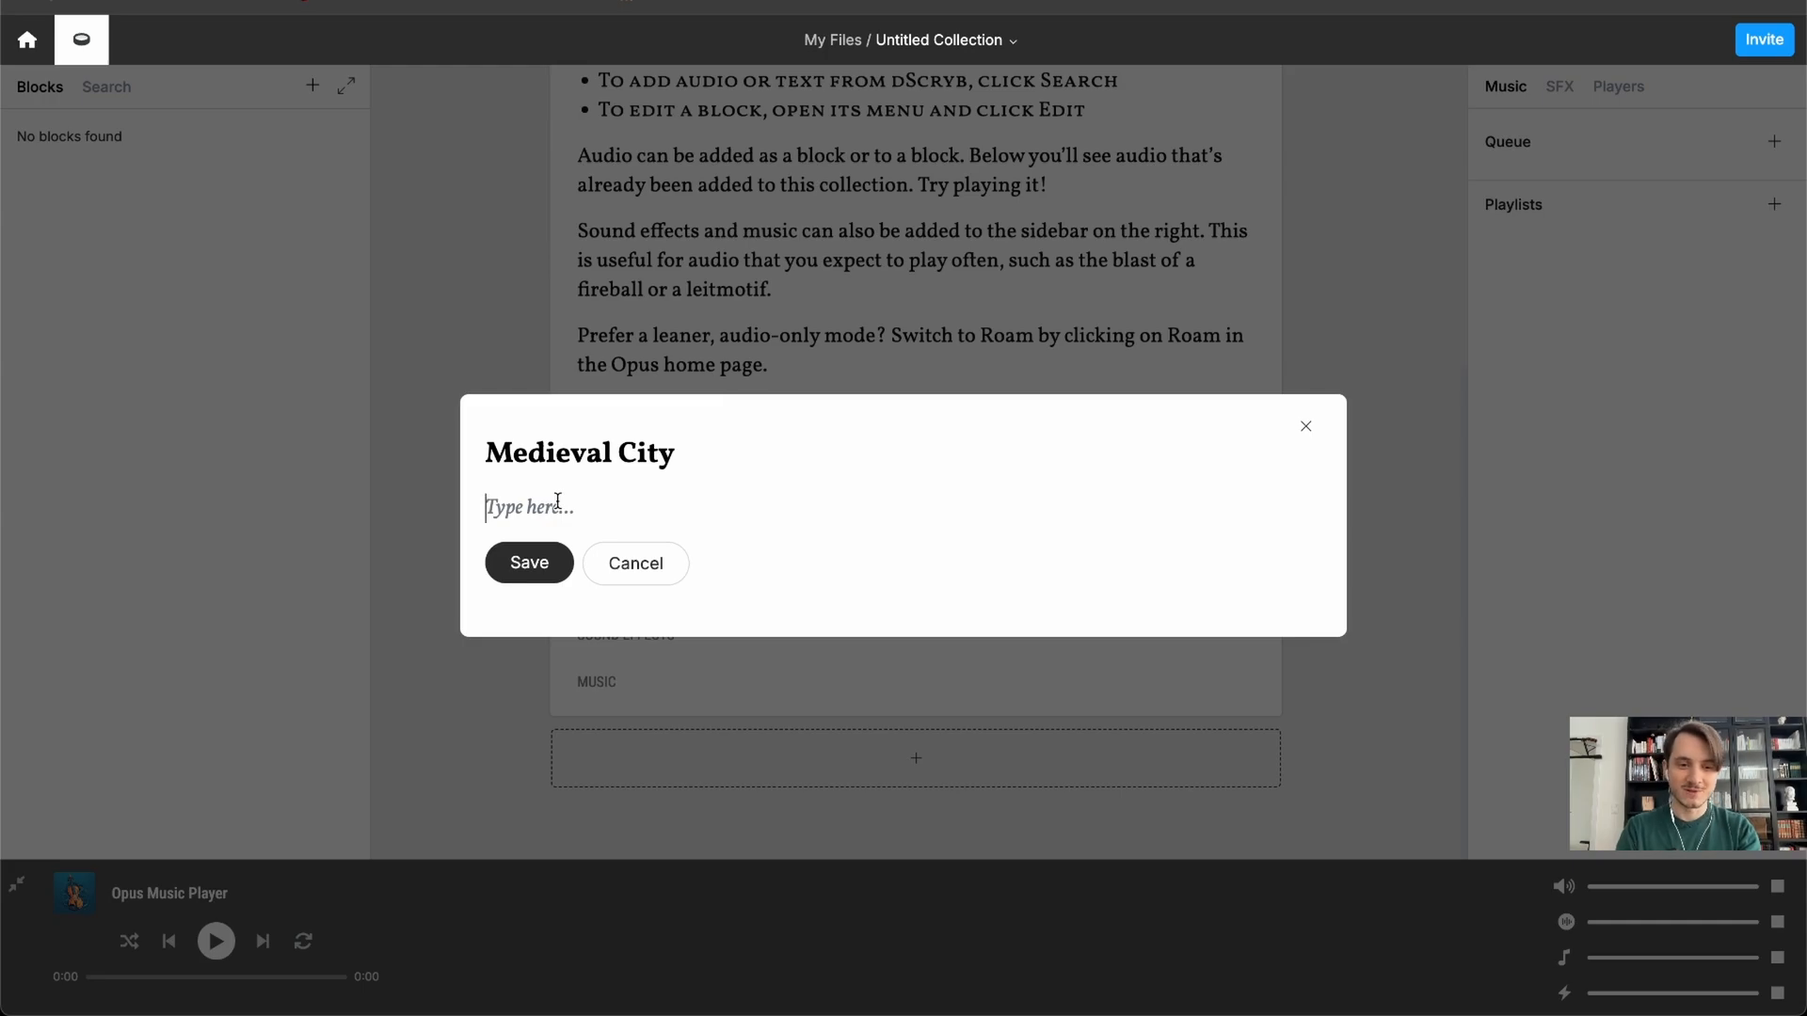
{"action": "type", "text": "Blablabla"}
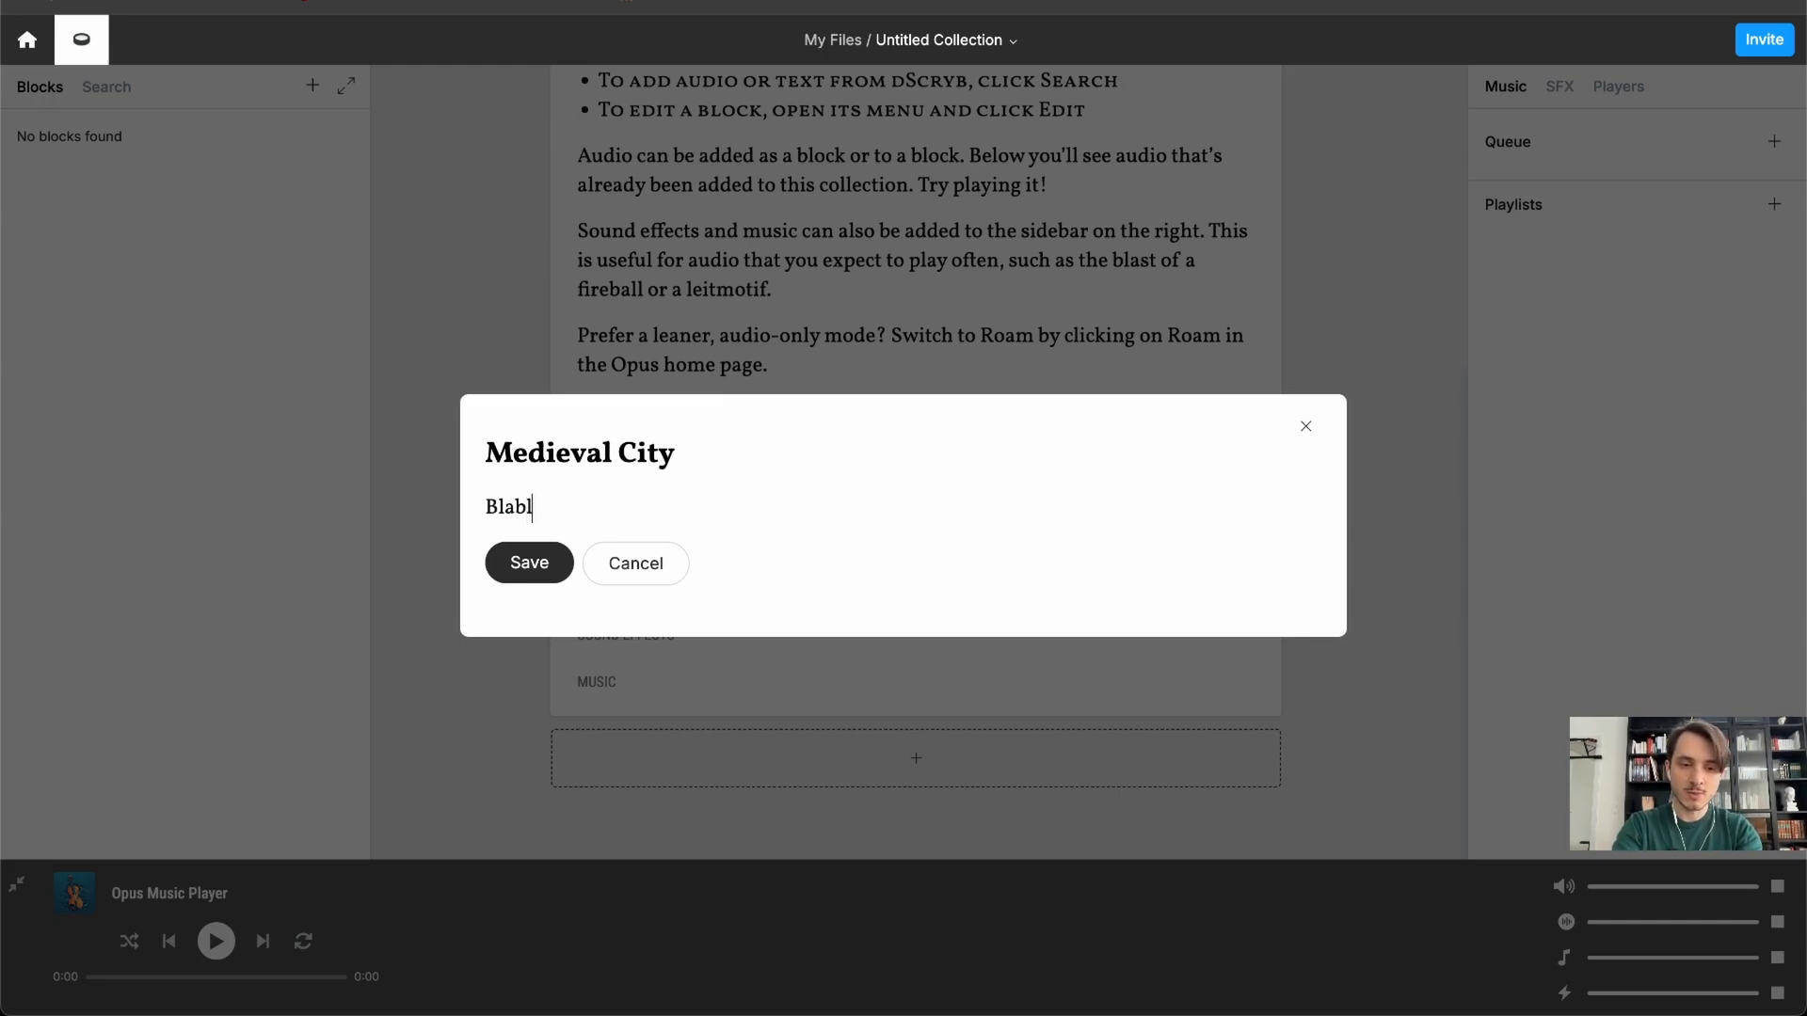
{"action": "left_click", "coordinate": [513, 562]}
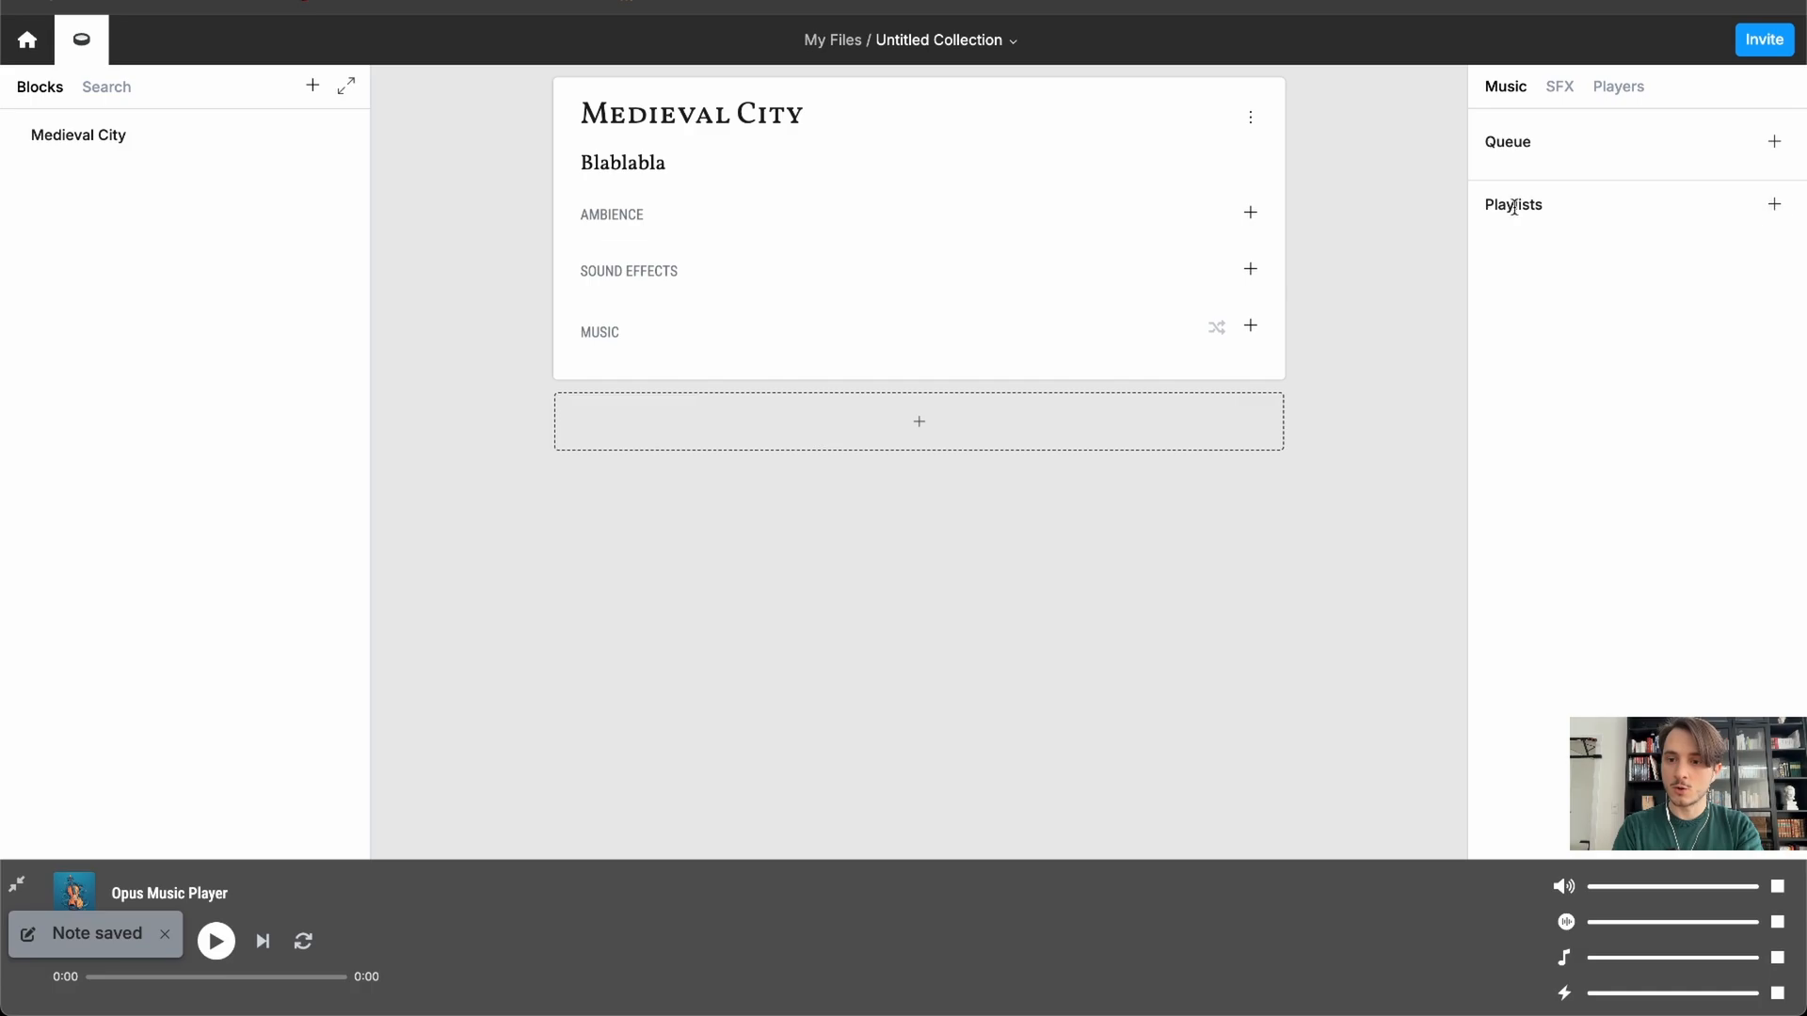
- Search for ambiences for the Medieval City block with "city" and limit the results to the Fantasy genre
{"action": "left_click", "coordinate": [1250, 213]}
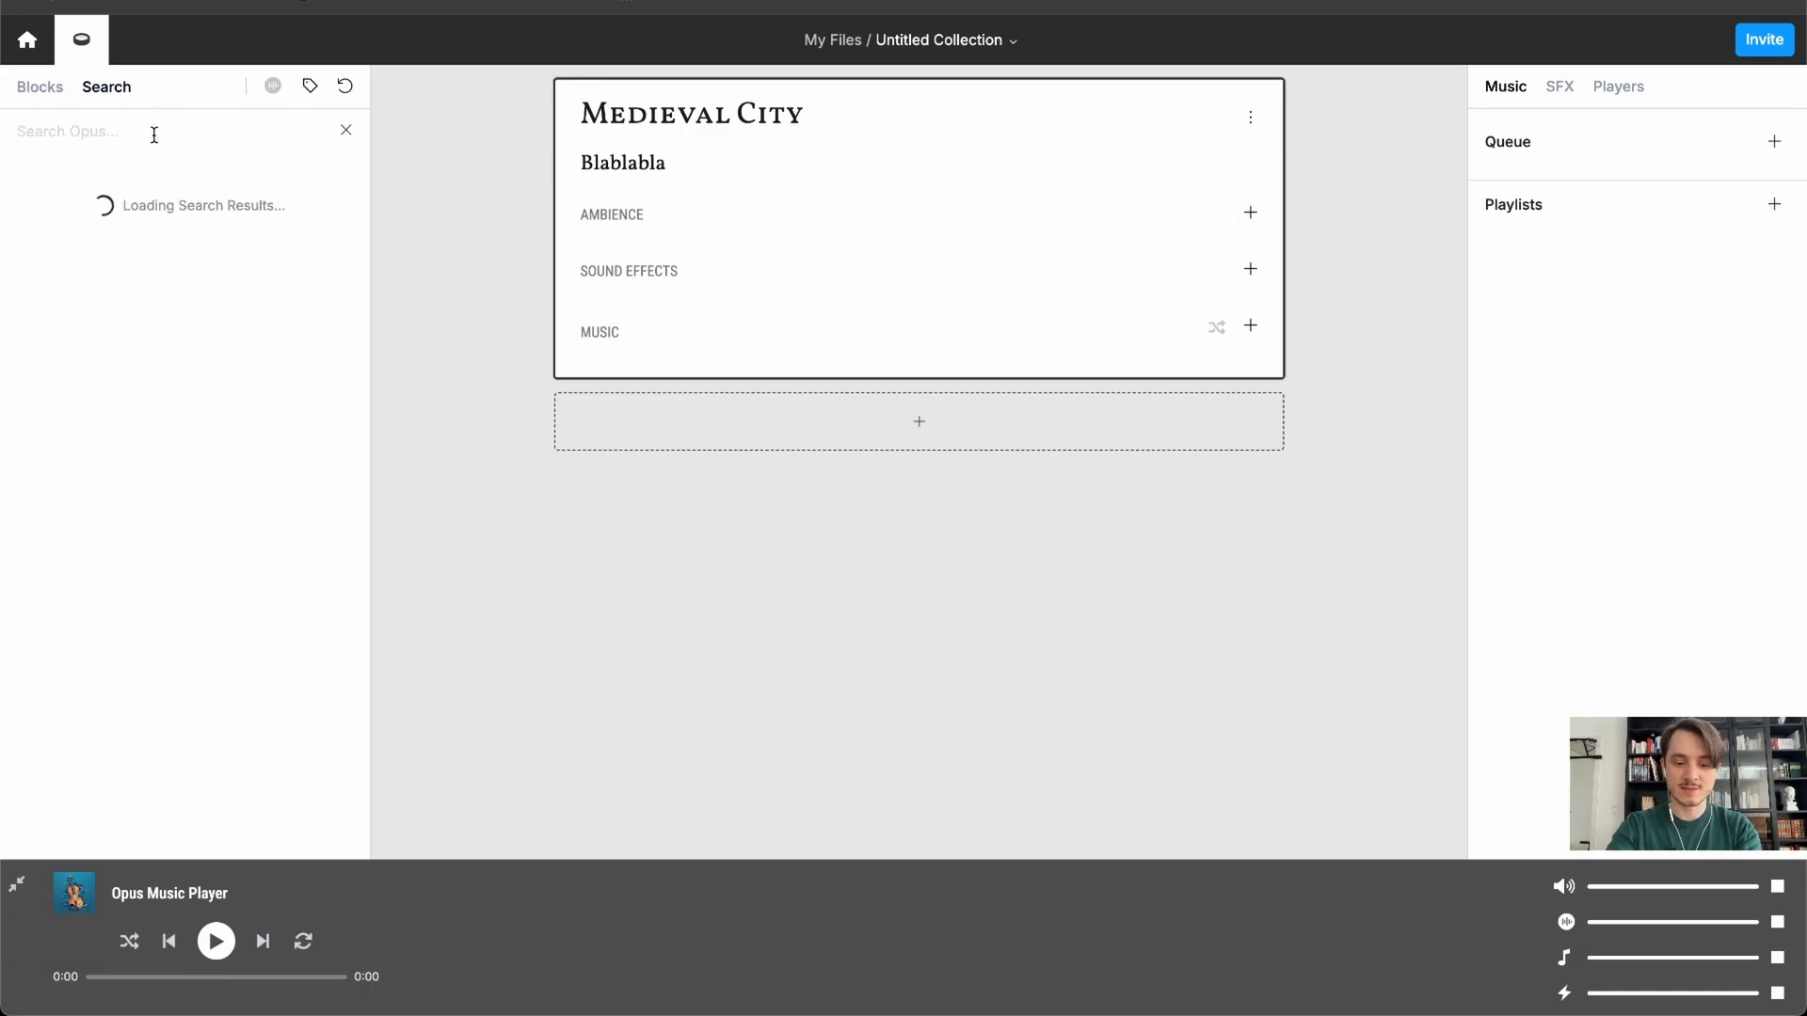
{"action": "left_click", "coordinate": [155, 135]}
{"action": "type", "text": "city"}
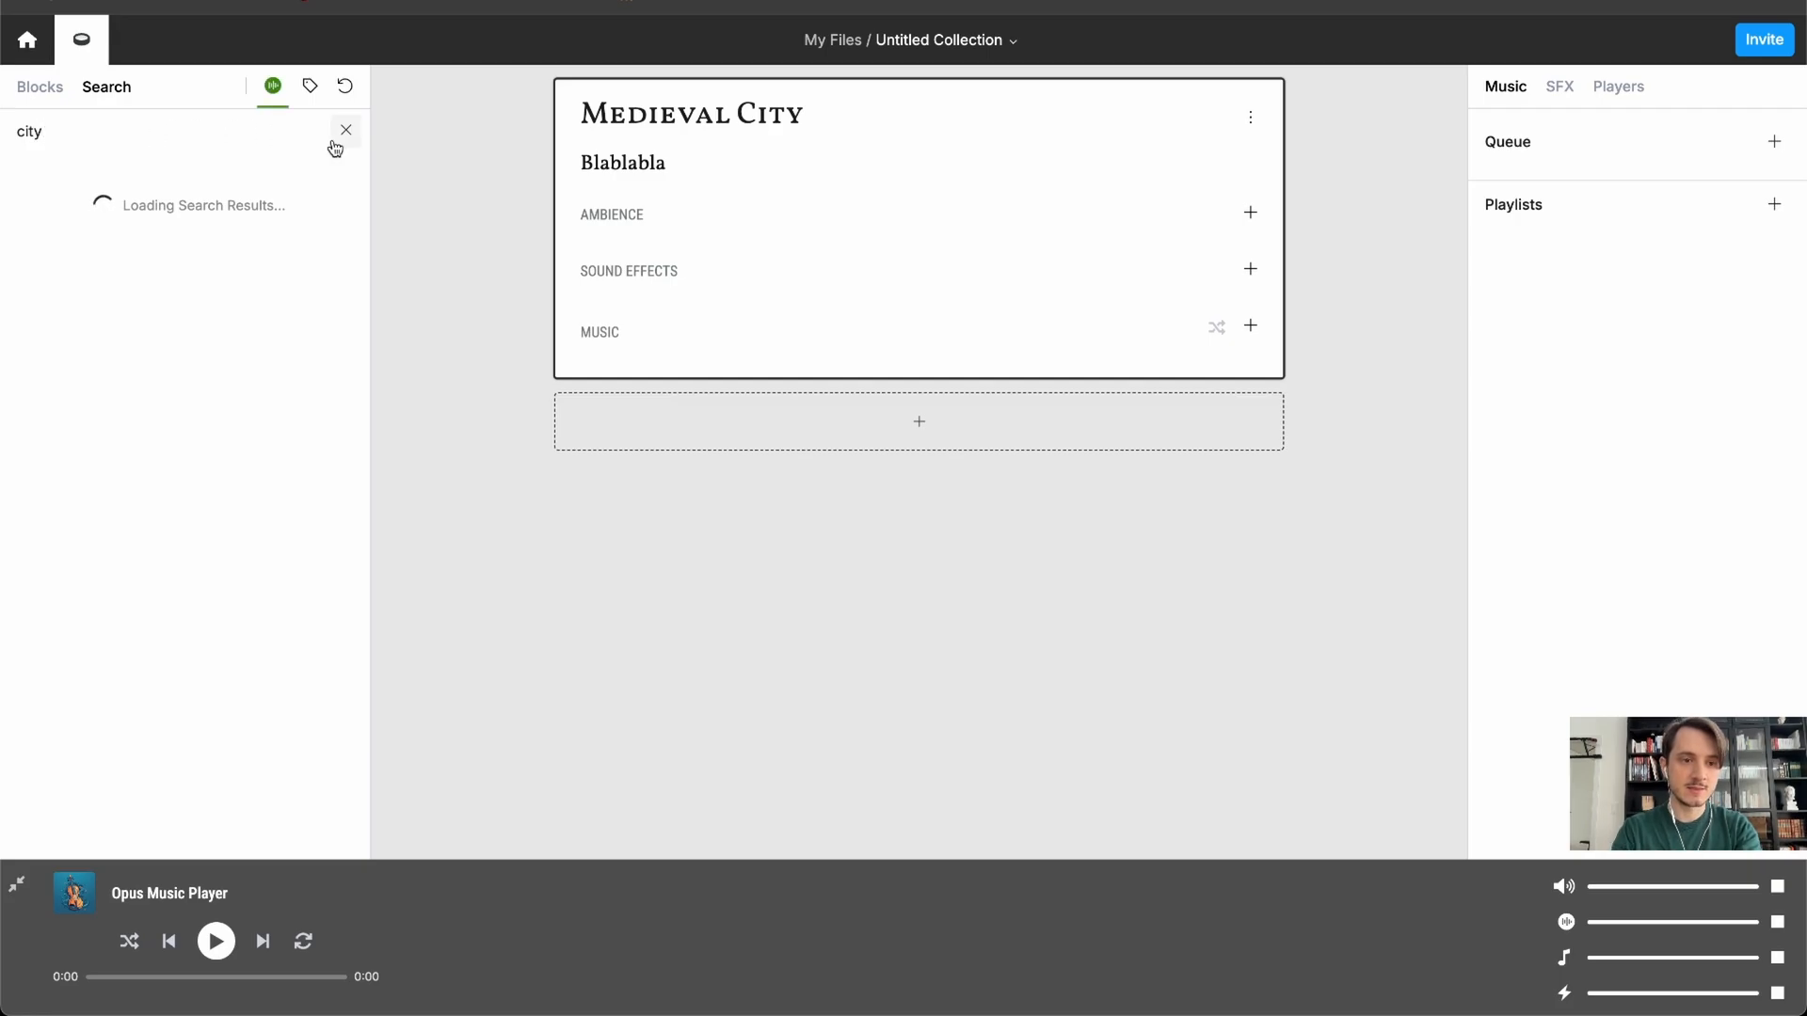
{"action": "left_click", "coordinate": [310, 85]}
{"action": "left_click", "coordinate": [496, 88]}
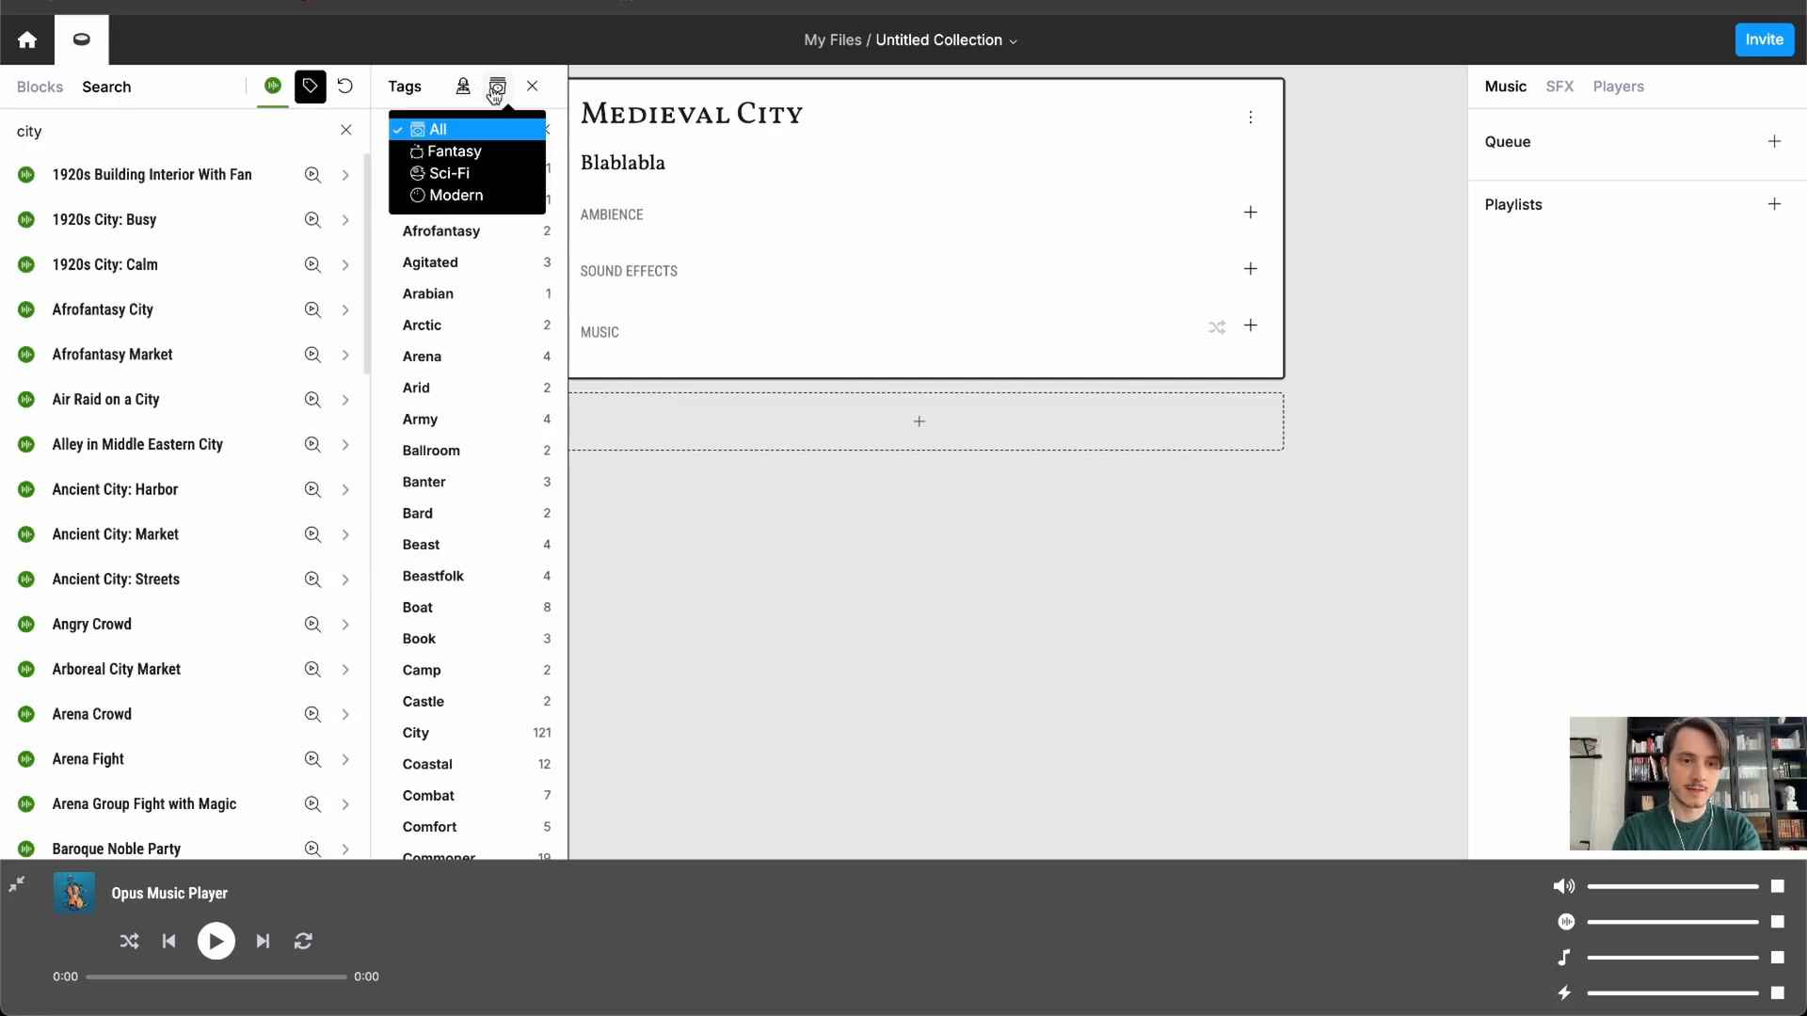
{"action": "left_click", "coordinate": [461, 150]}
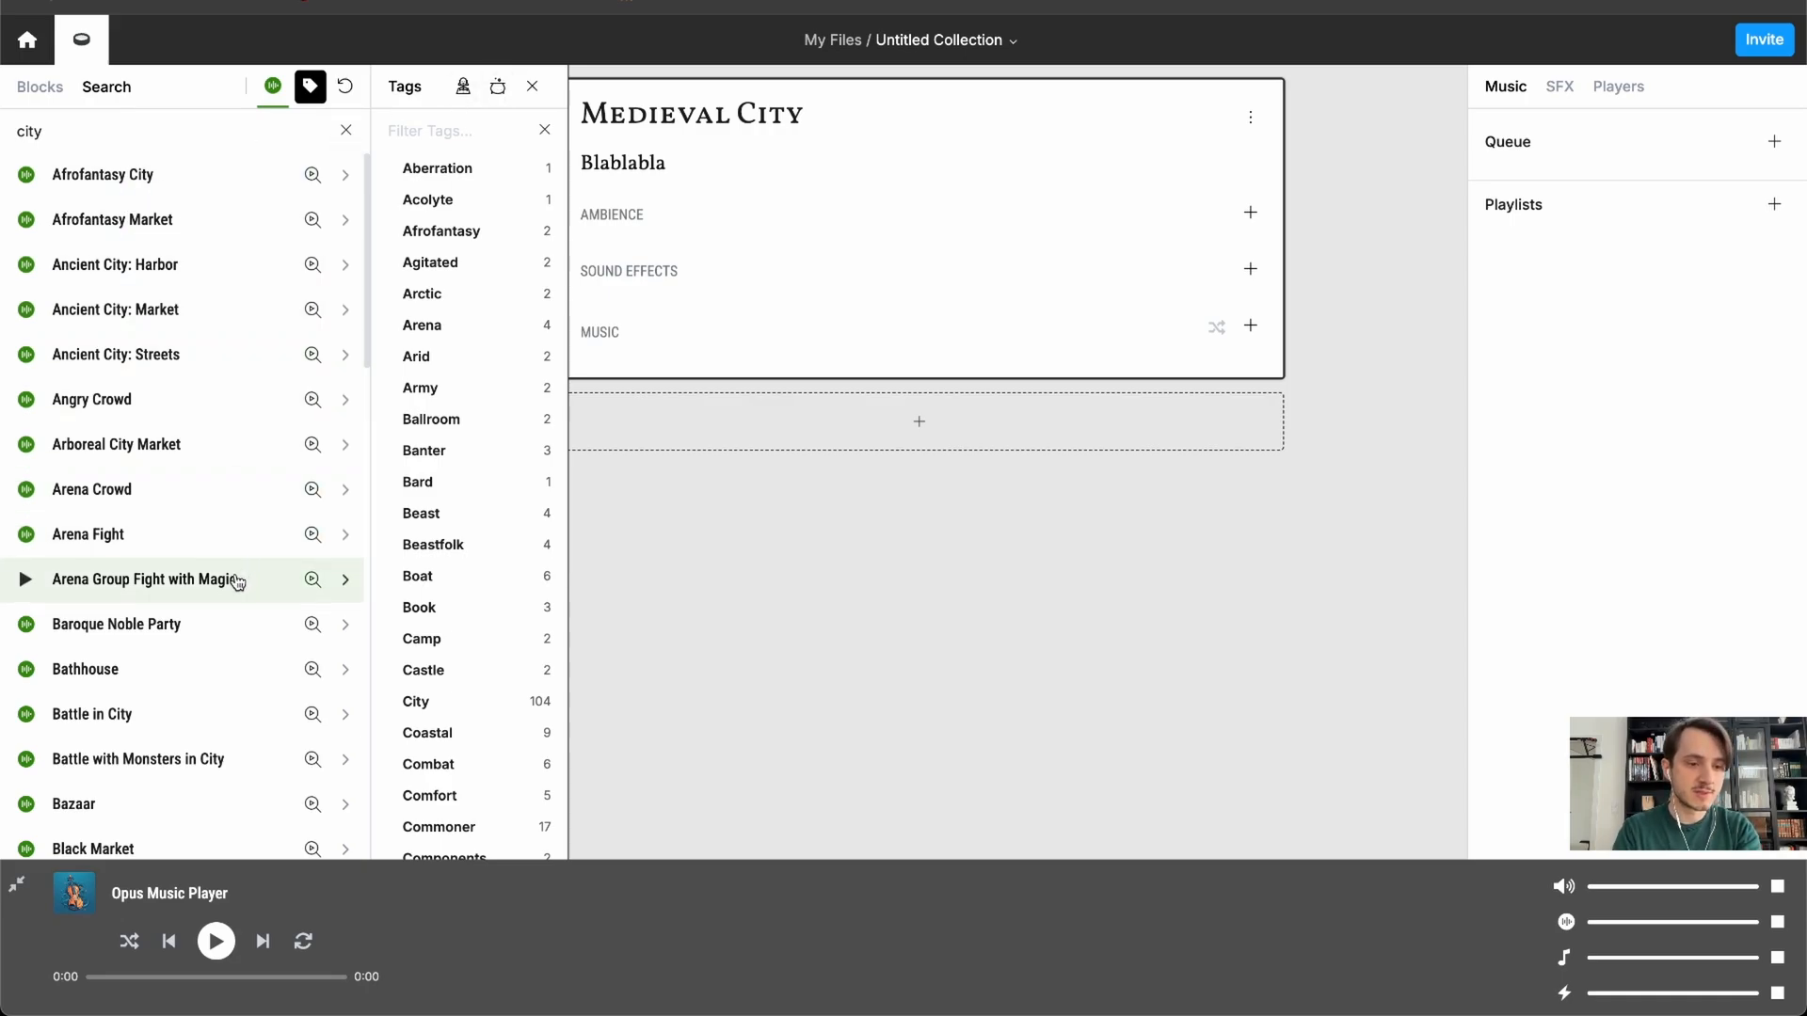
- Add the Calm Tavern and City Keep ambiences to the Medieval City block
{"action": "scroll", "coordinate": [235, 581], "scroll_direction": "down", "scroll_amount": 3}
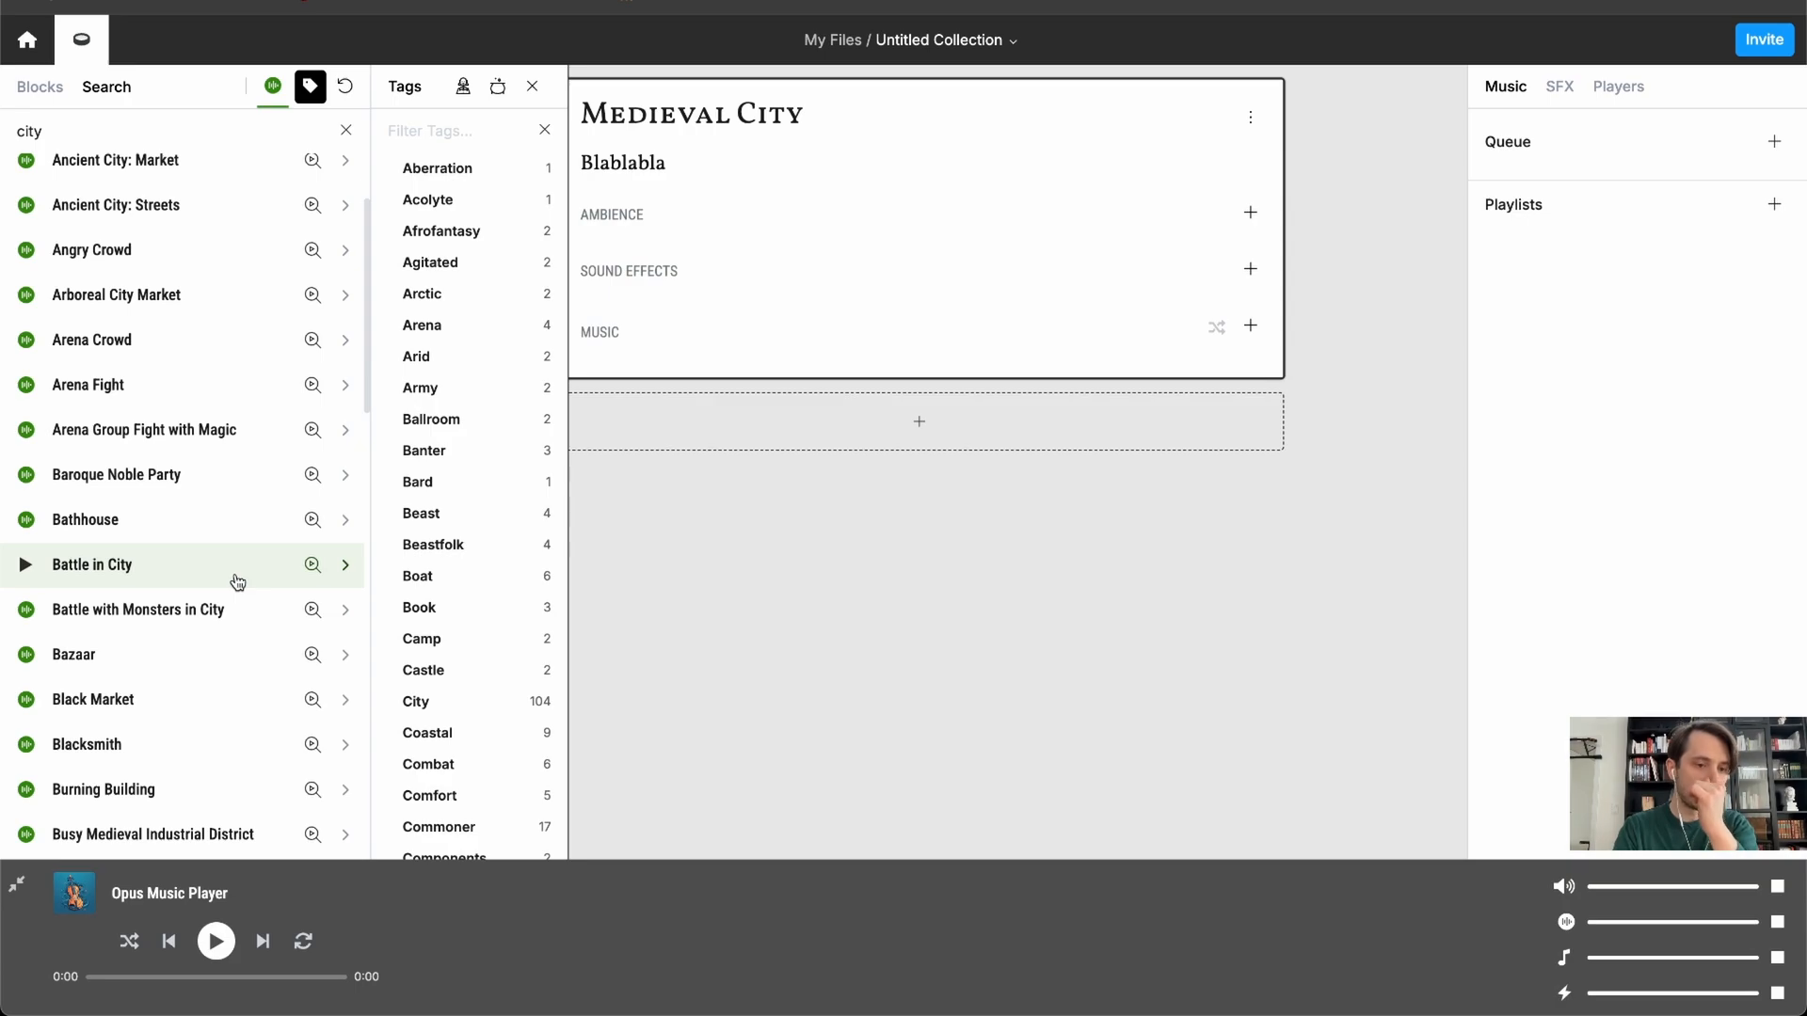
{"action": "scroll", "coordinate": [237, 582], "scroll_direction": "down", "scroll_amount": 7}
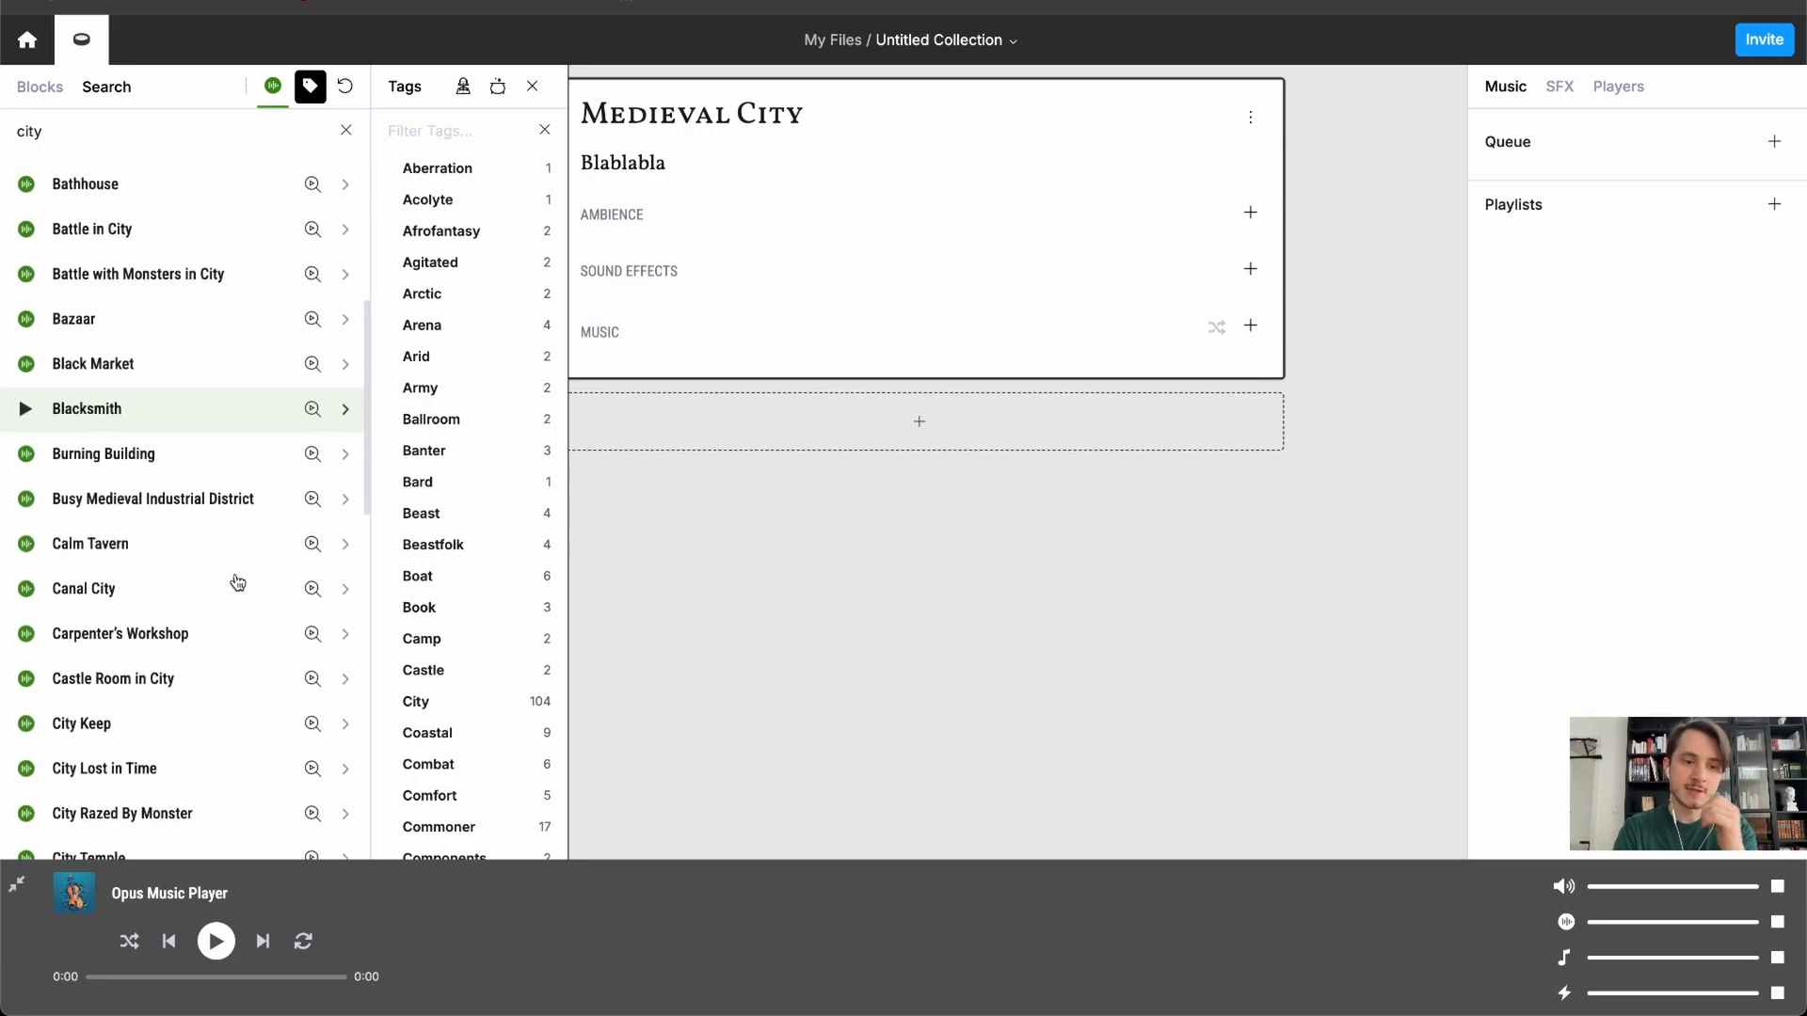
{"action": "scroll", "coordinate": [235, 583], "scroll_direction": "down", "scroll_amount": 1}
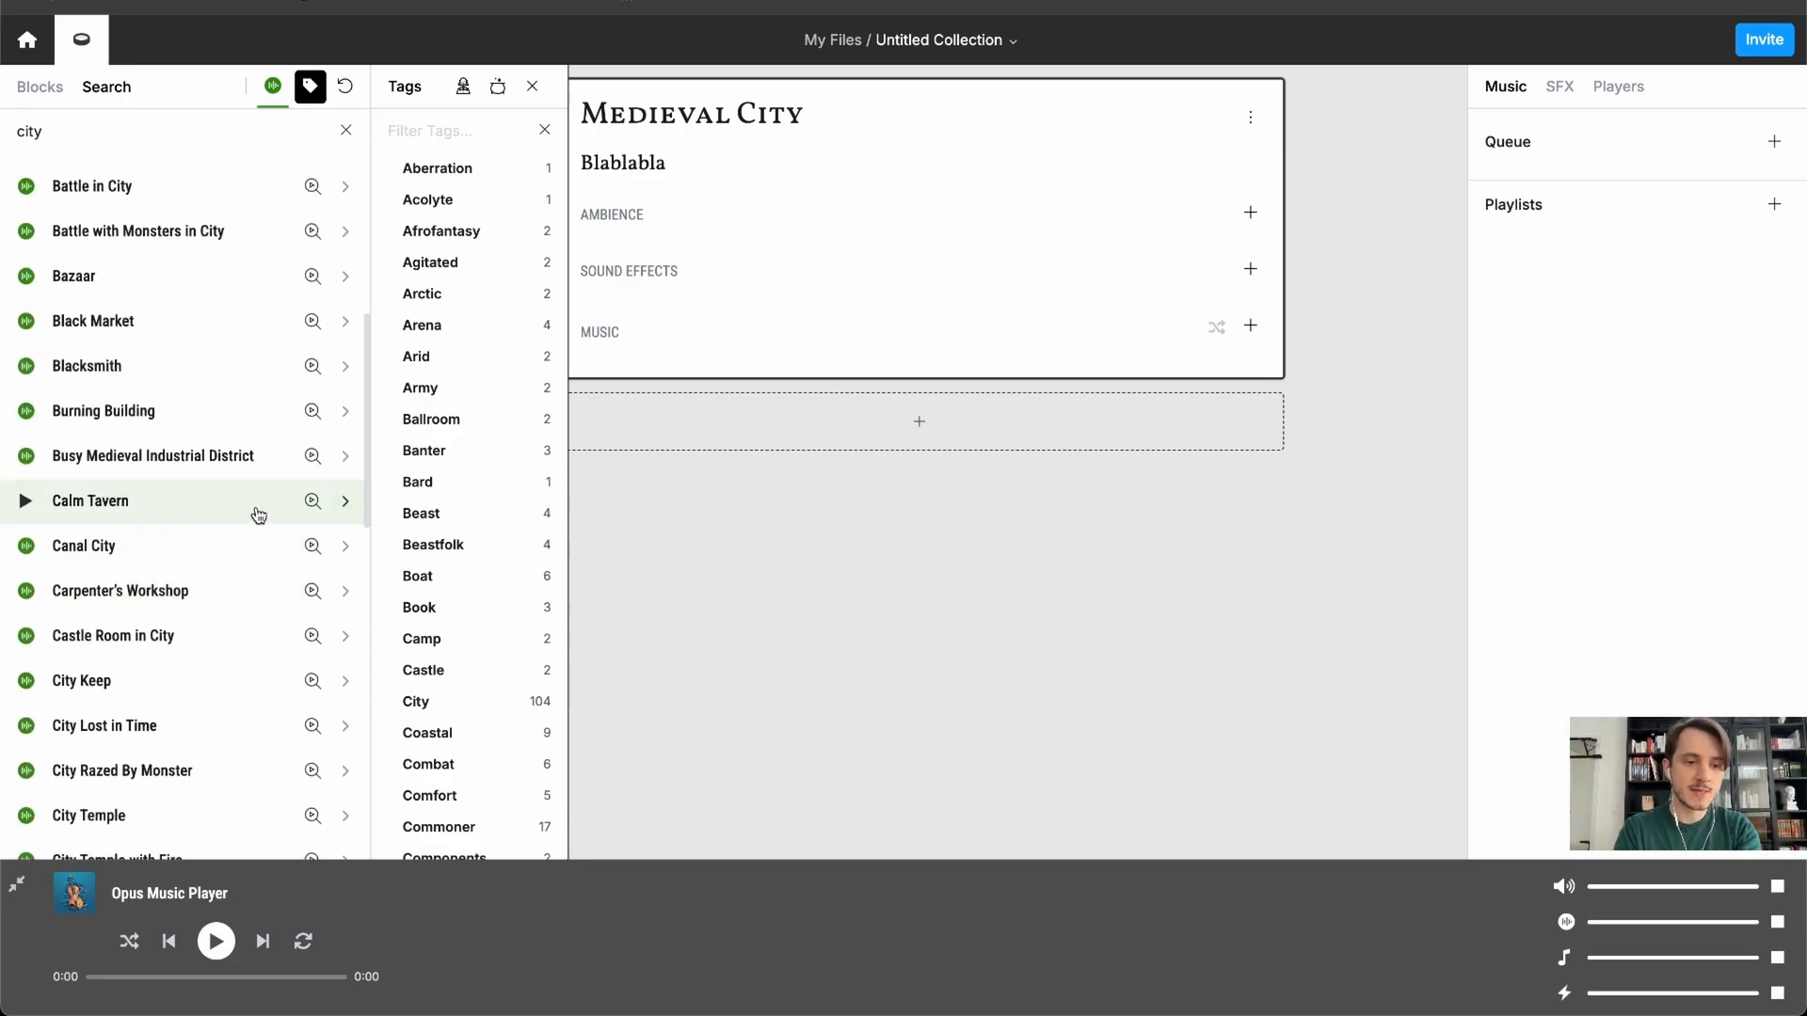
{"action": "left_click", "coordinate": [345, 500]}
{"action": "scroll", "coordinate": [347, 606], "scroll_direction": "down", "scroll_amount": 2}
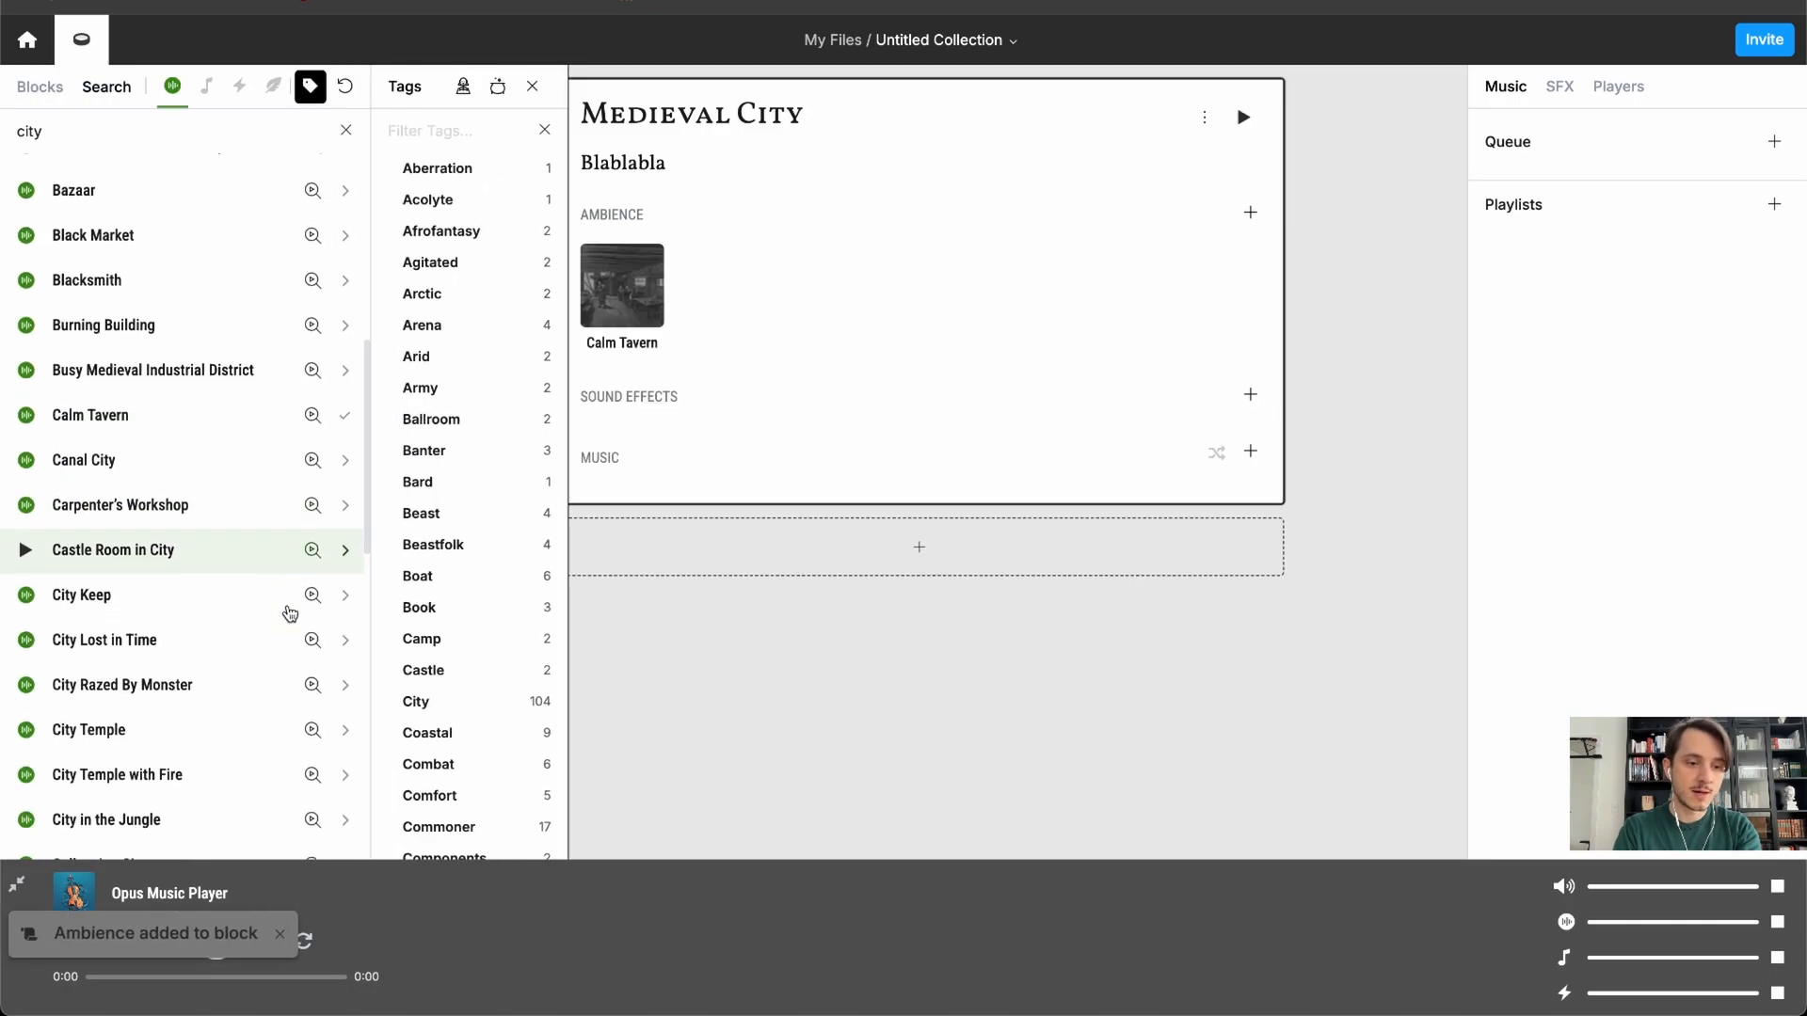
{"action": "scroll", "coordinate": [290, 613], "scroll_direction": "down", "scroll_amount": 3}
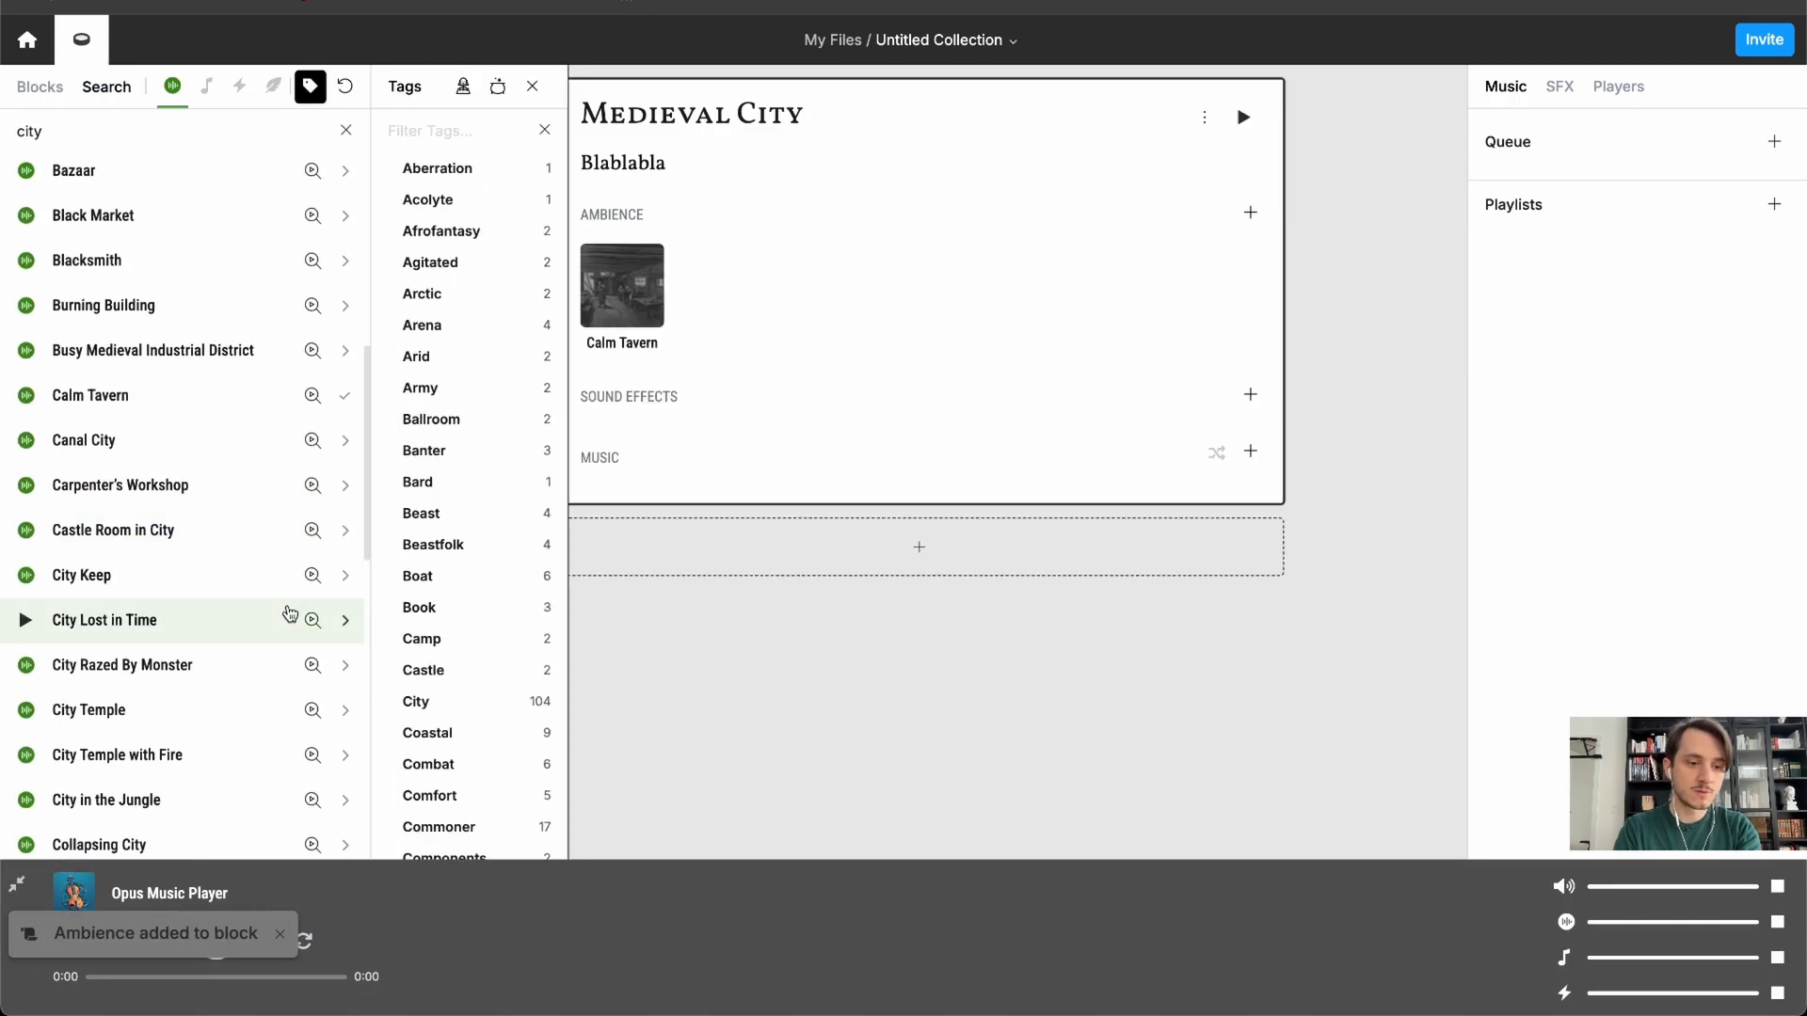
{"action": "left_click", "coordinate": [346, 444]}
- Add the Fantasy Medieval City and Fighters' Guild ambiences to the block, playing Fantasy Medieval City as a preview
{"action": "scroll", "coordinate": [268, 624], "scroll_direction": "down", "scroll_amount": 3}
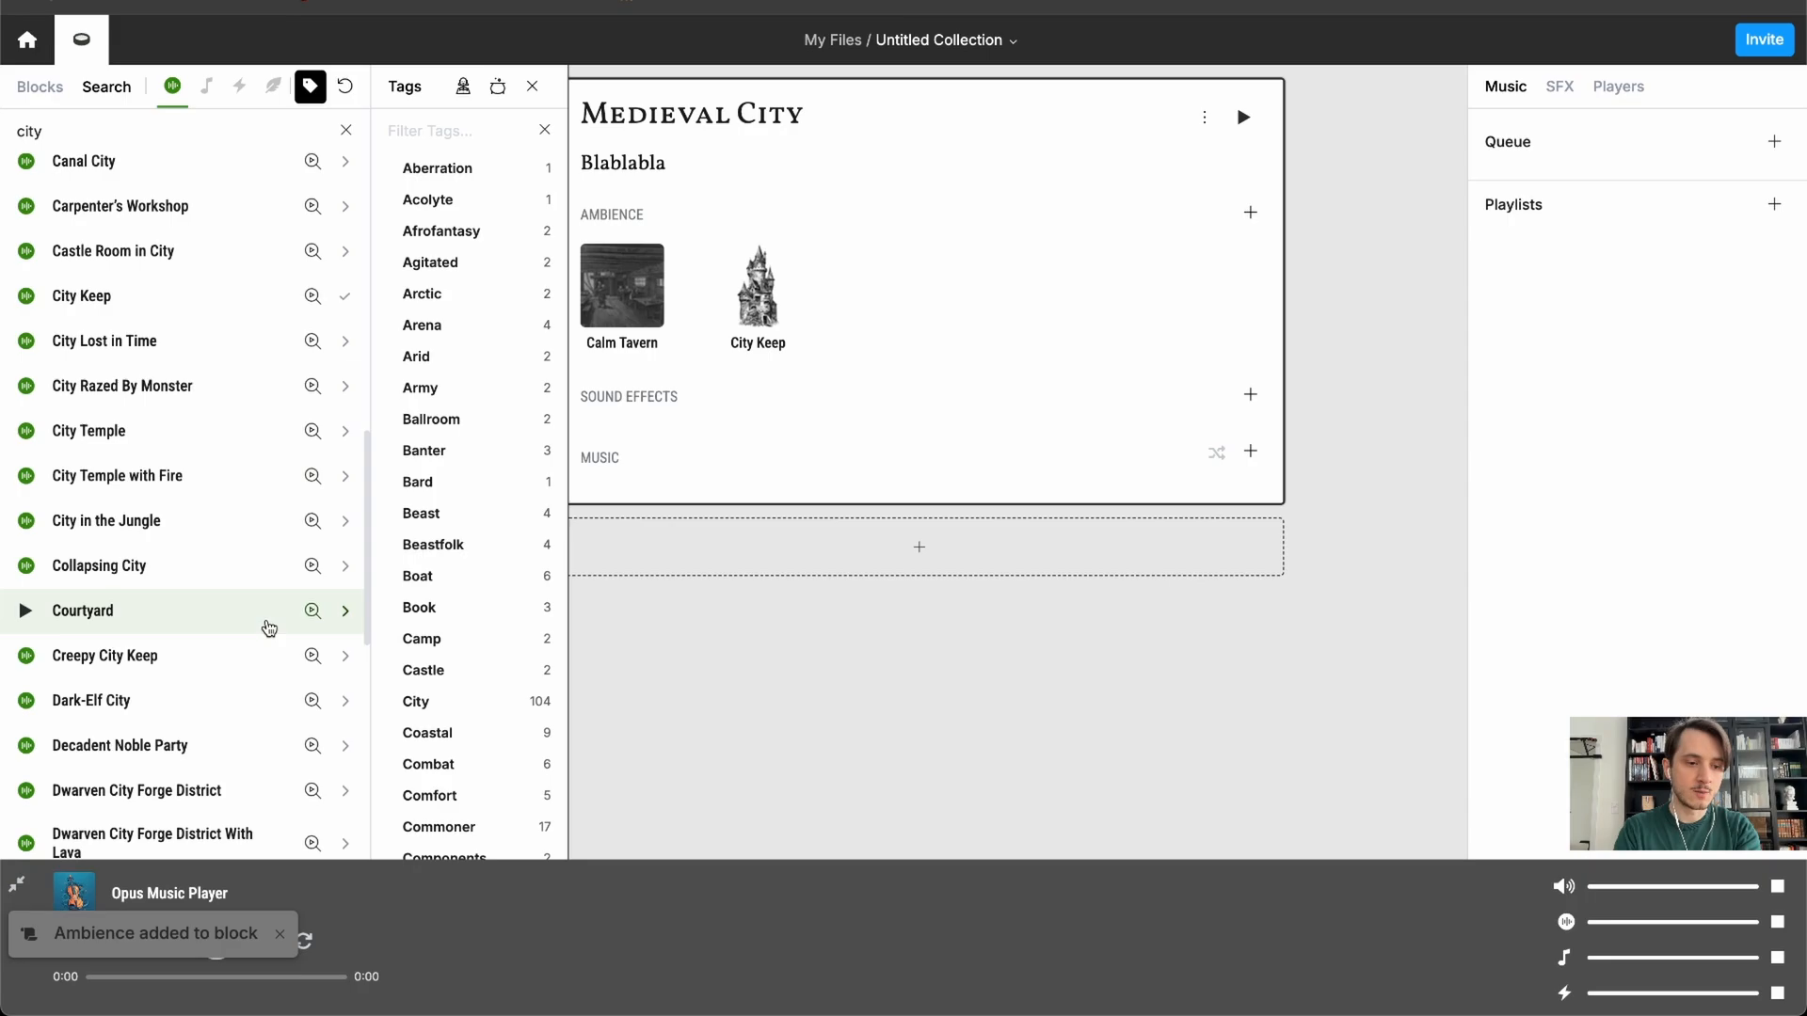
{"action": "scroll", "coordinate": [269, 628], "scroll_direction": "down", "scroll_amount": 15}
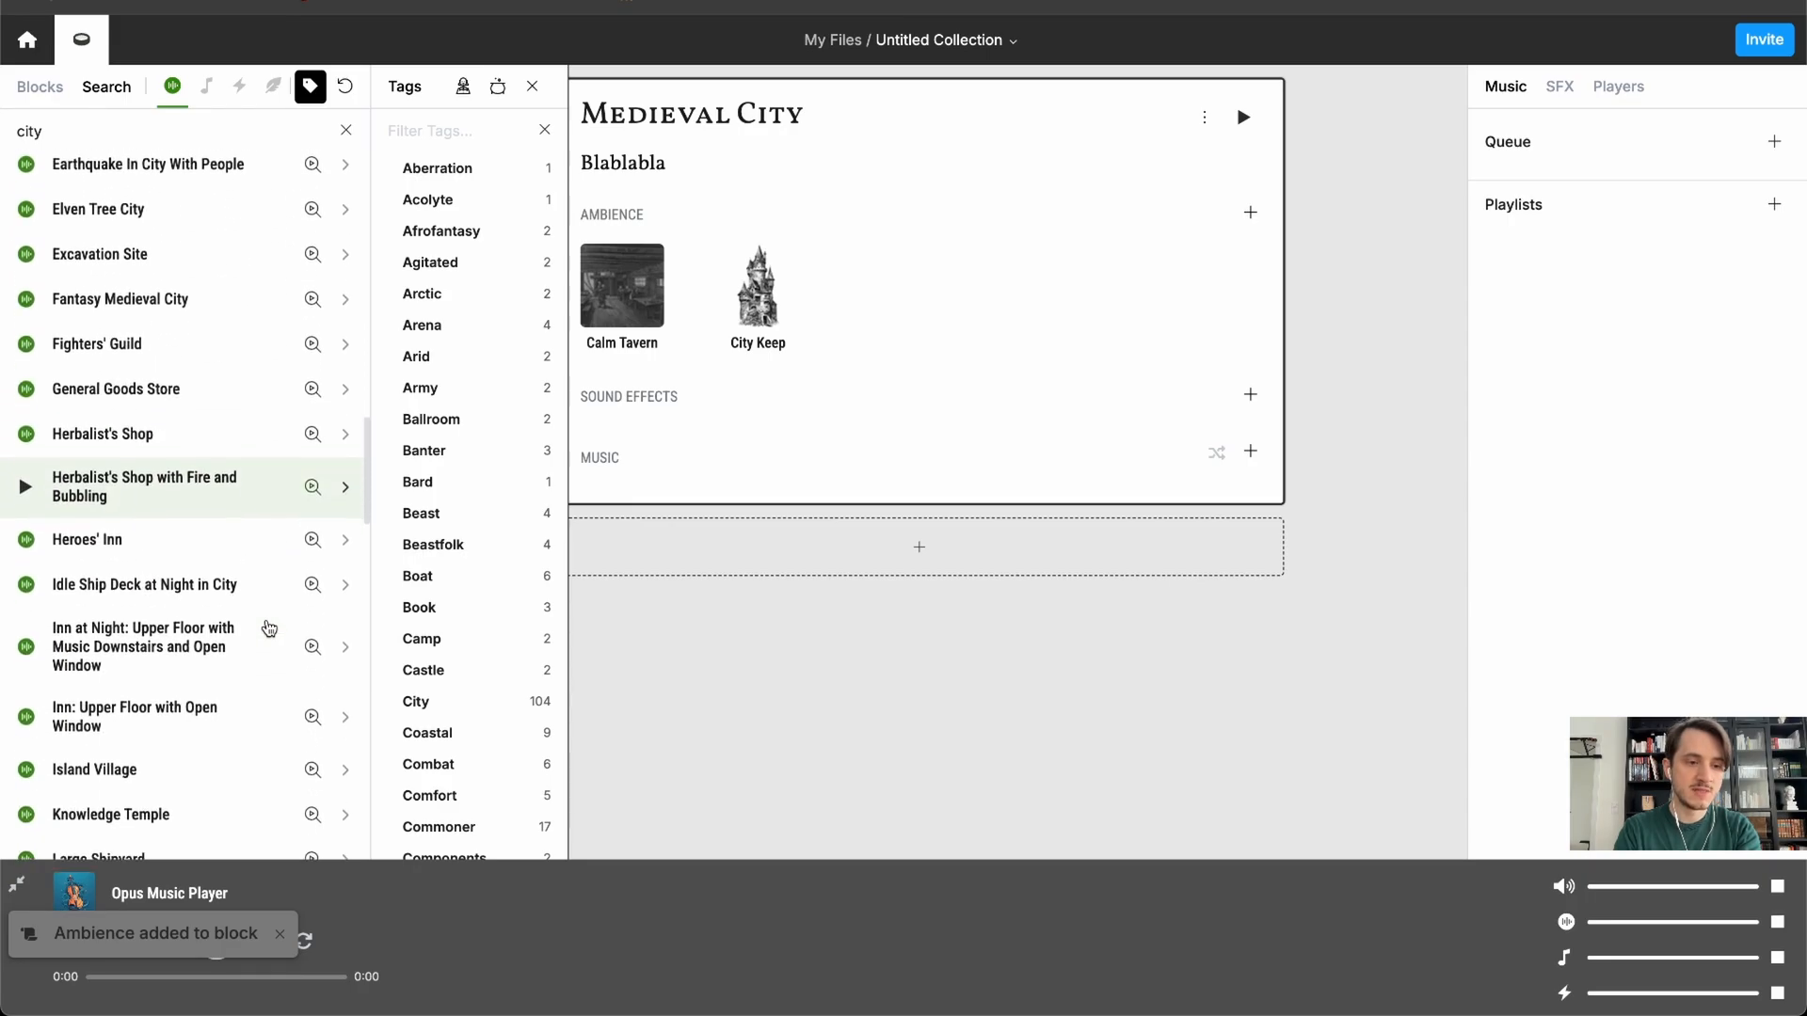
{"action": "left_click", "coordinate": [345, 288]}
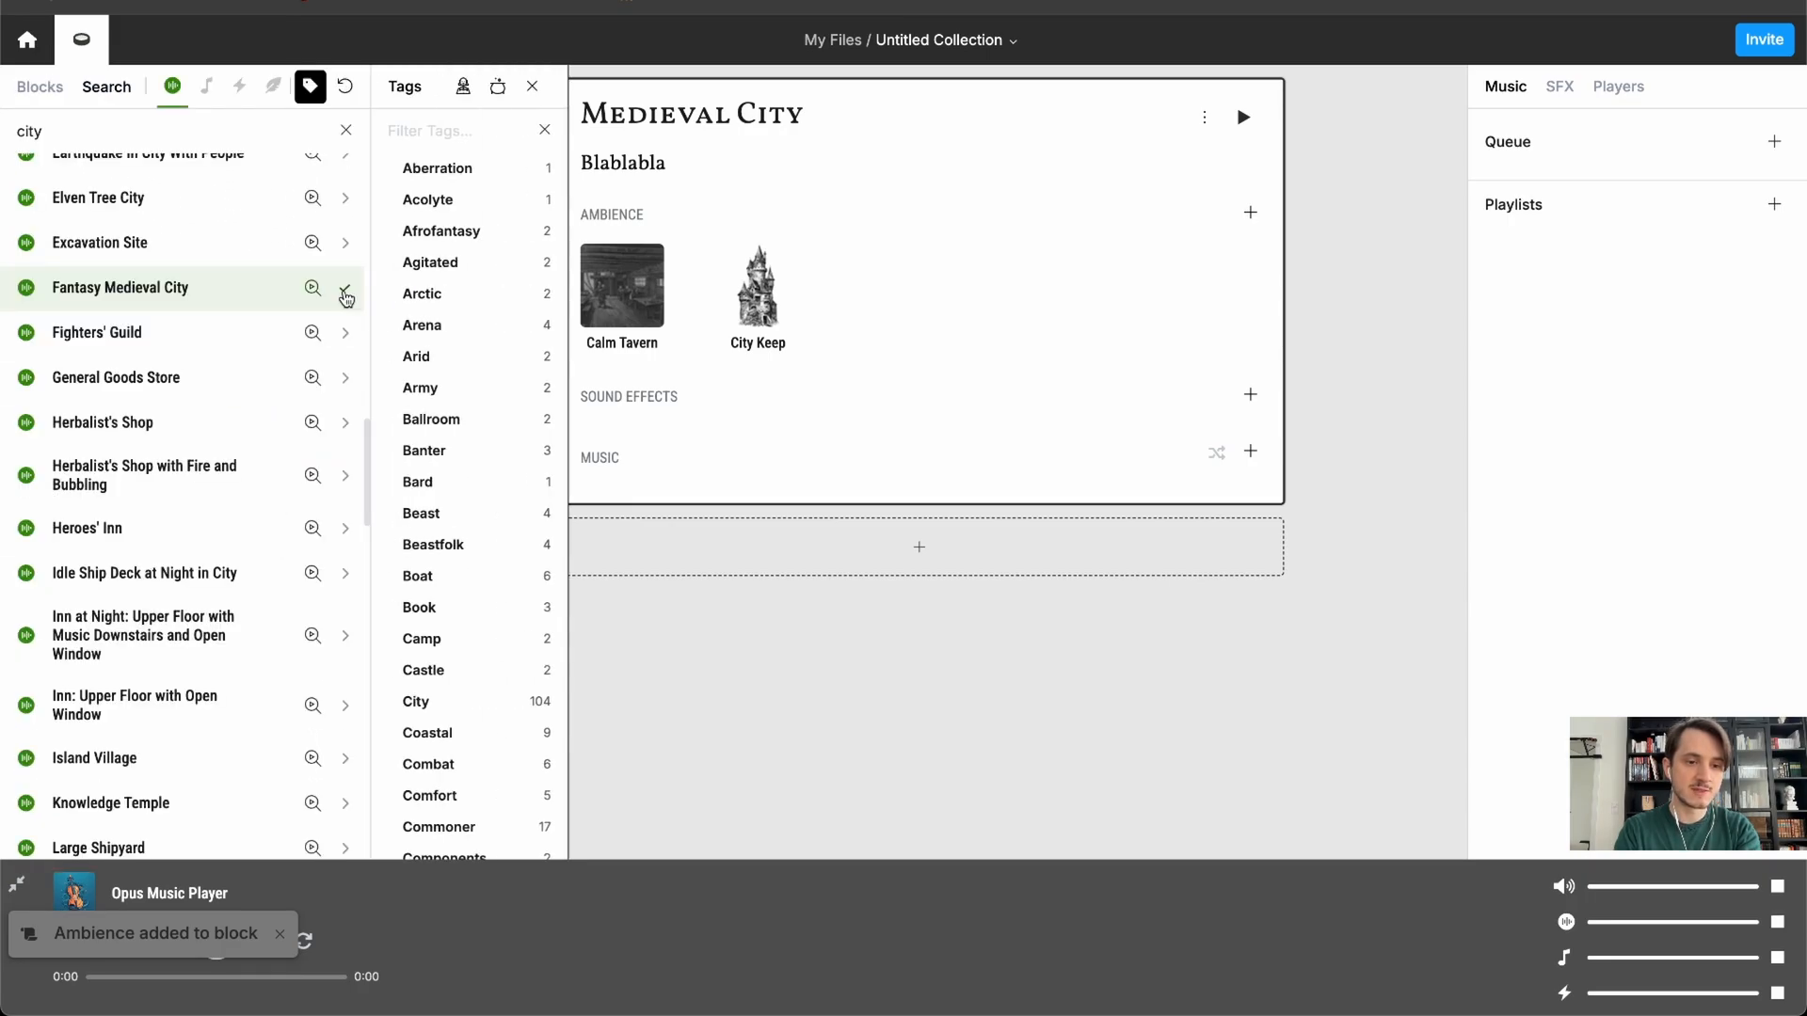
{"action": "left_click", "coordinate": [83, 295]}
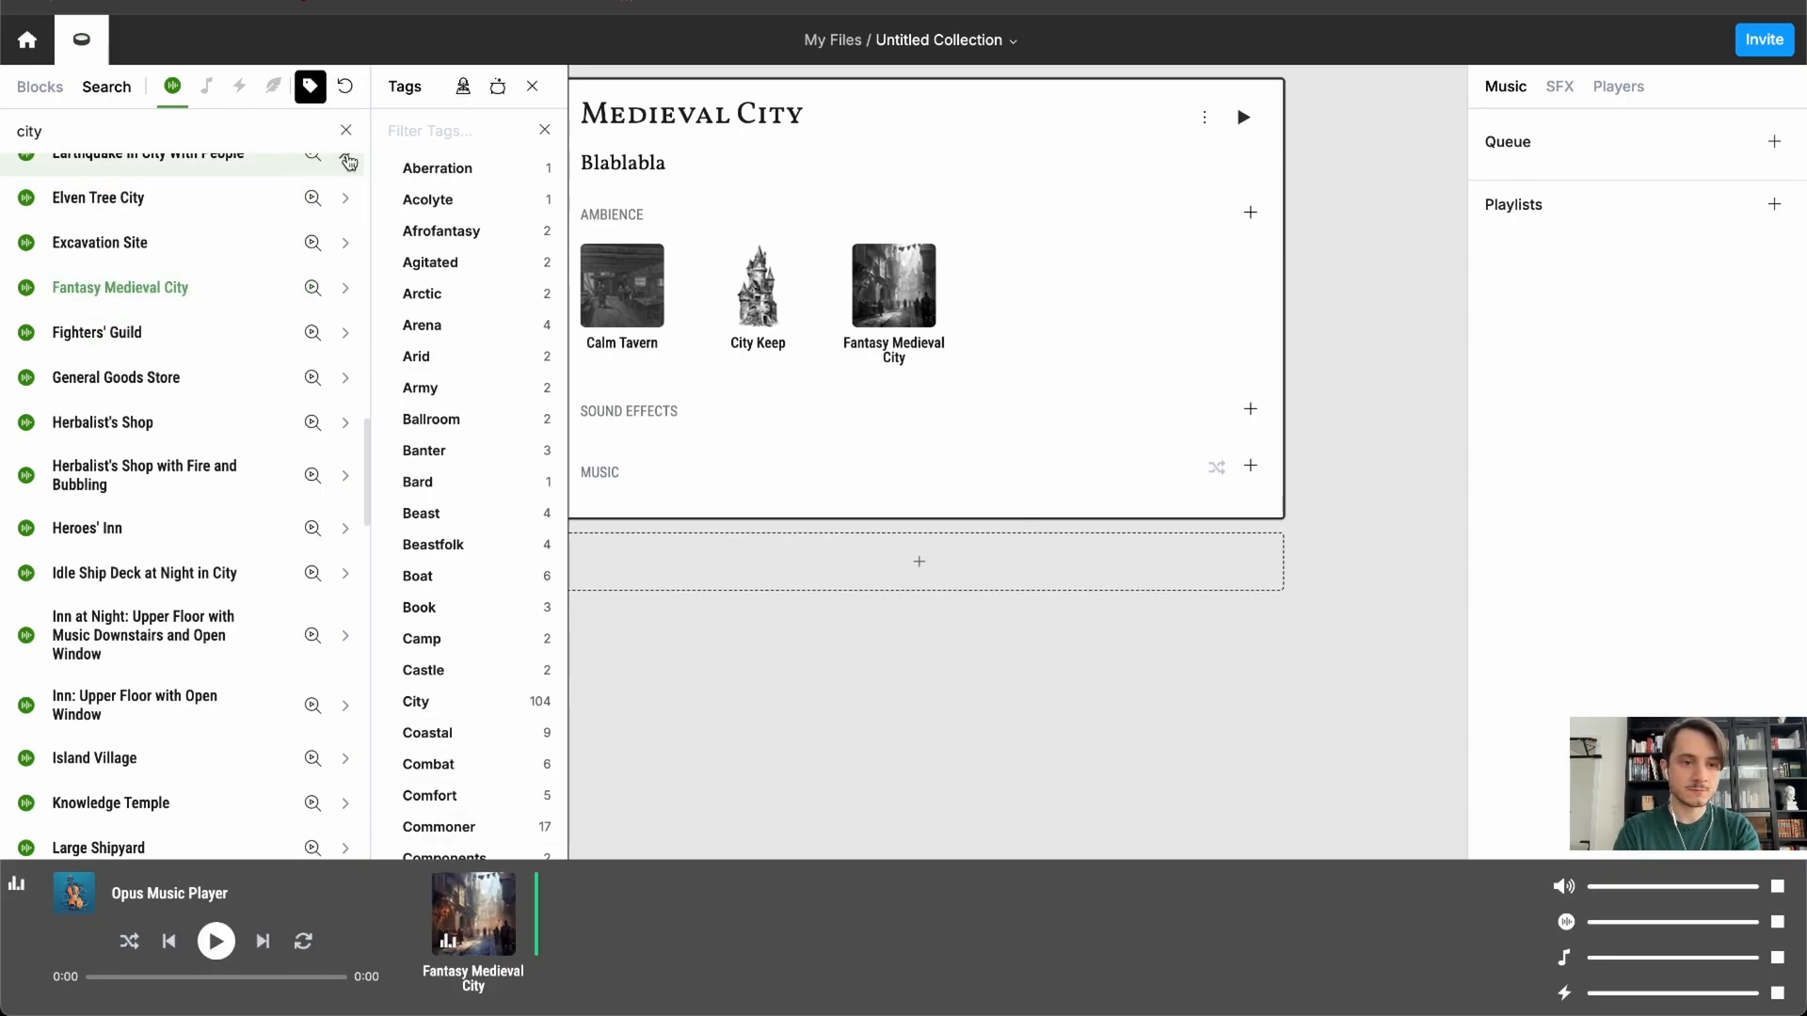
{"action": "left_click", "coordinate": [345, 338]}
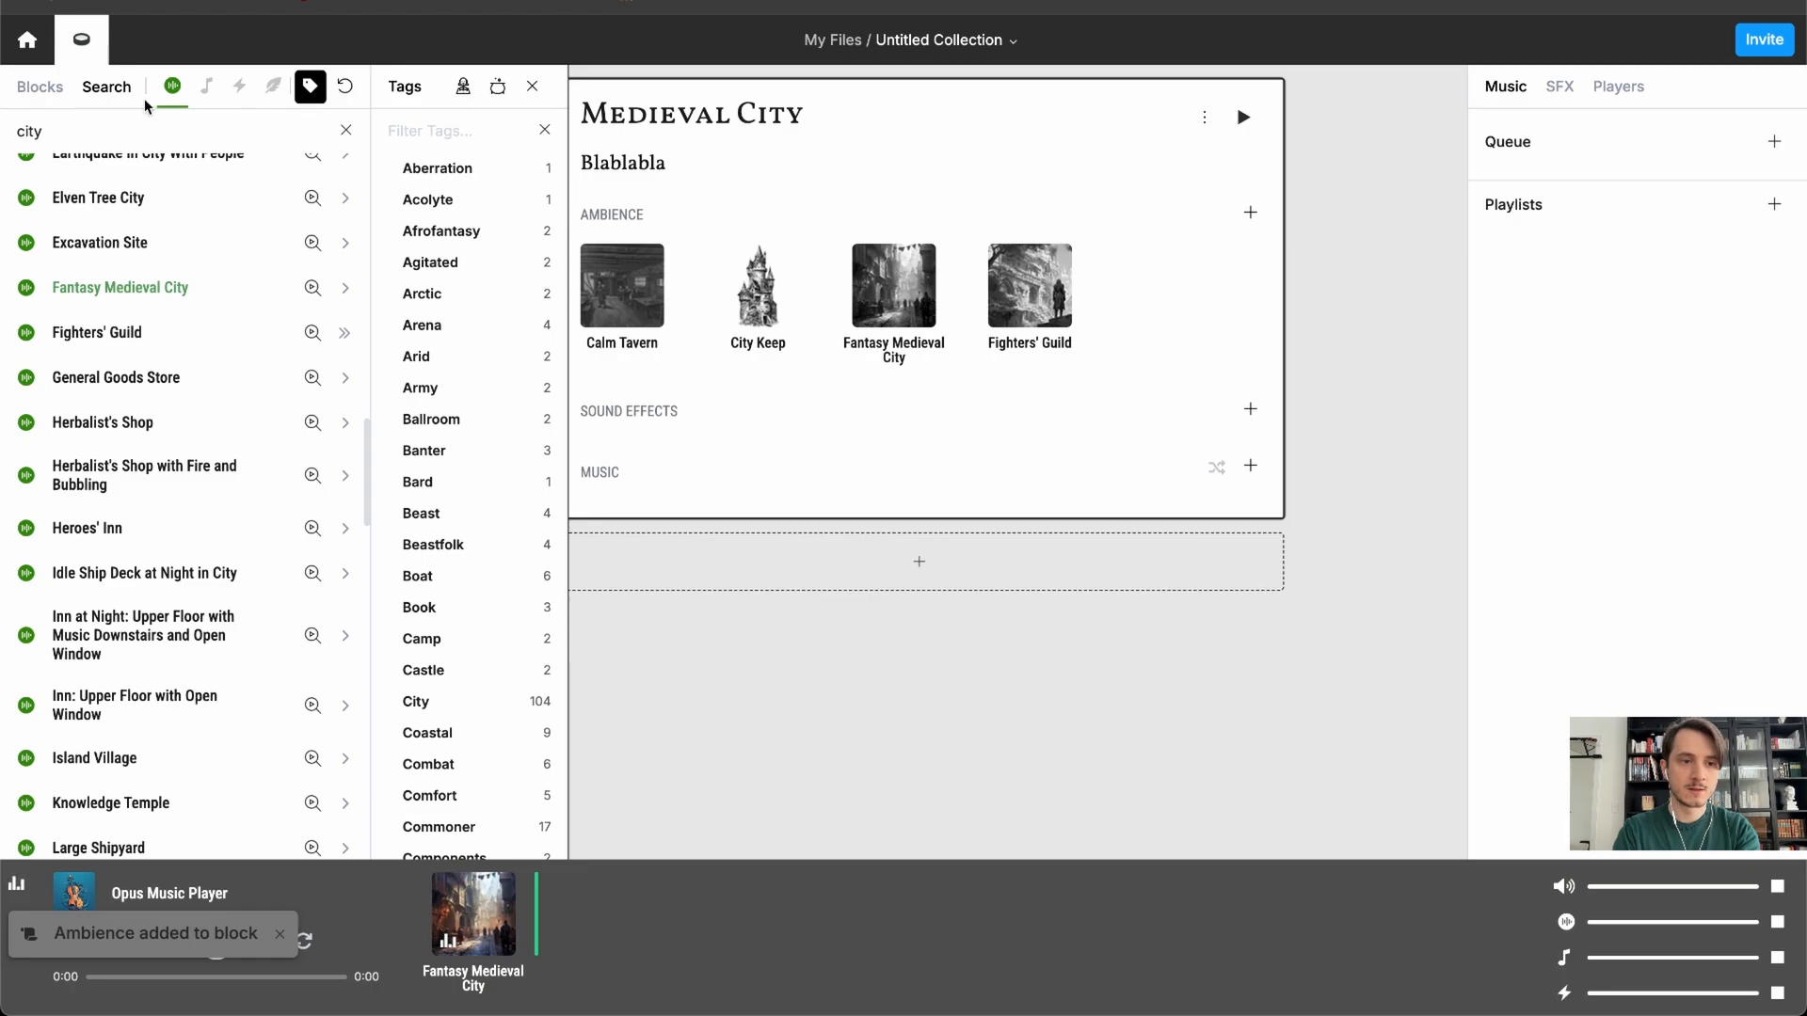
- Search the ambiences for "indoor" and add Medieval City Indoor to the block
{"action": "left_click", "coordinate": [130, 131]}
{"action": "key", "text": "ctrl+a"}
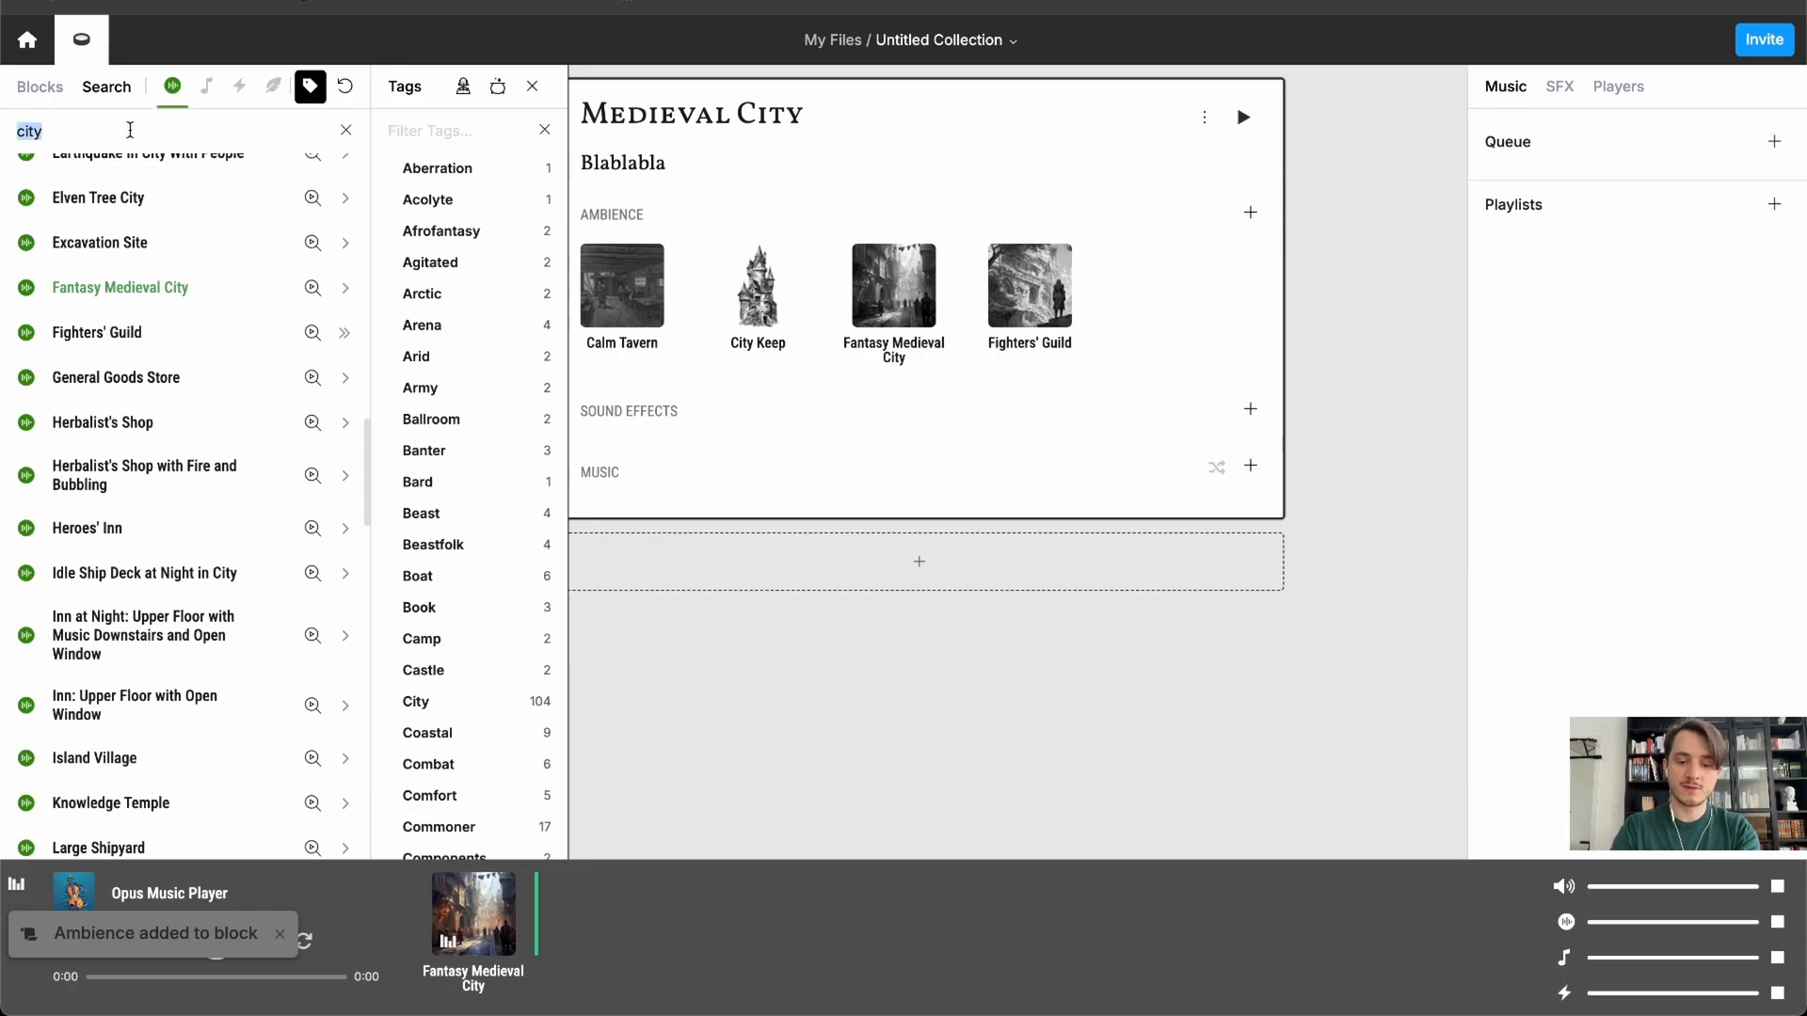
{"action": "type", "text": "indoor"}
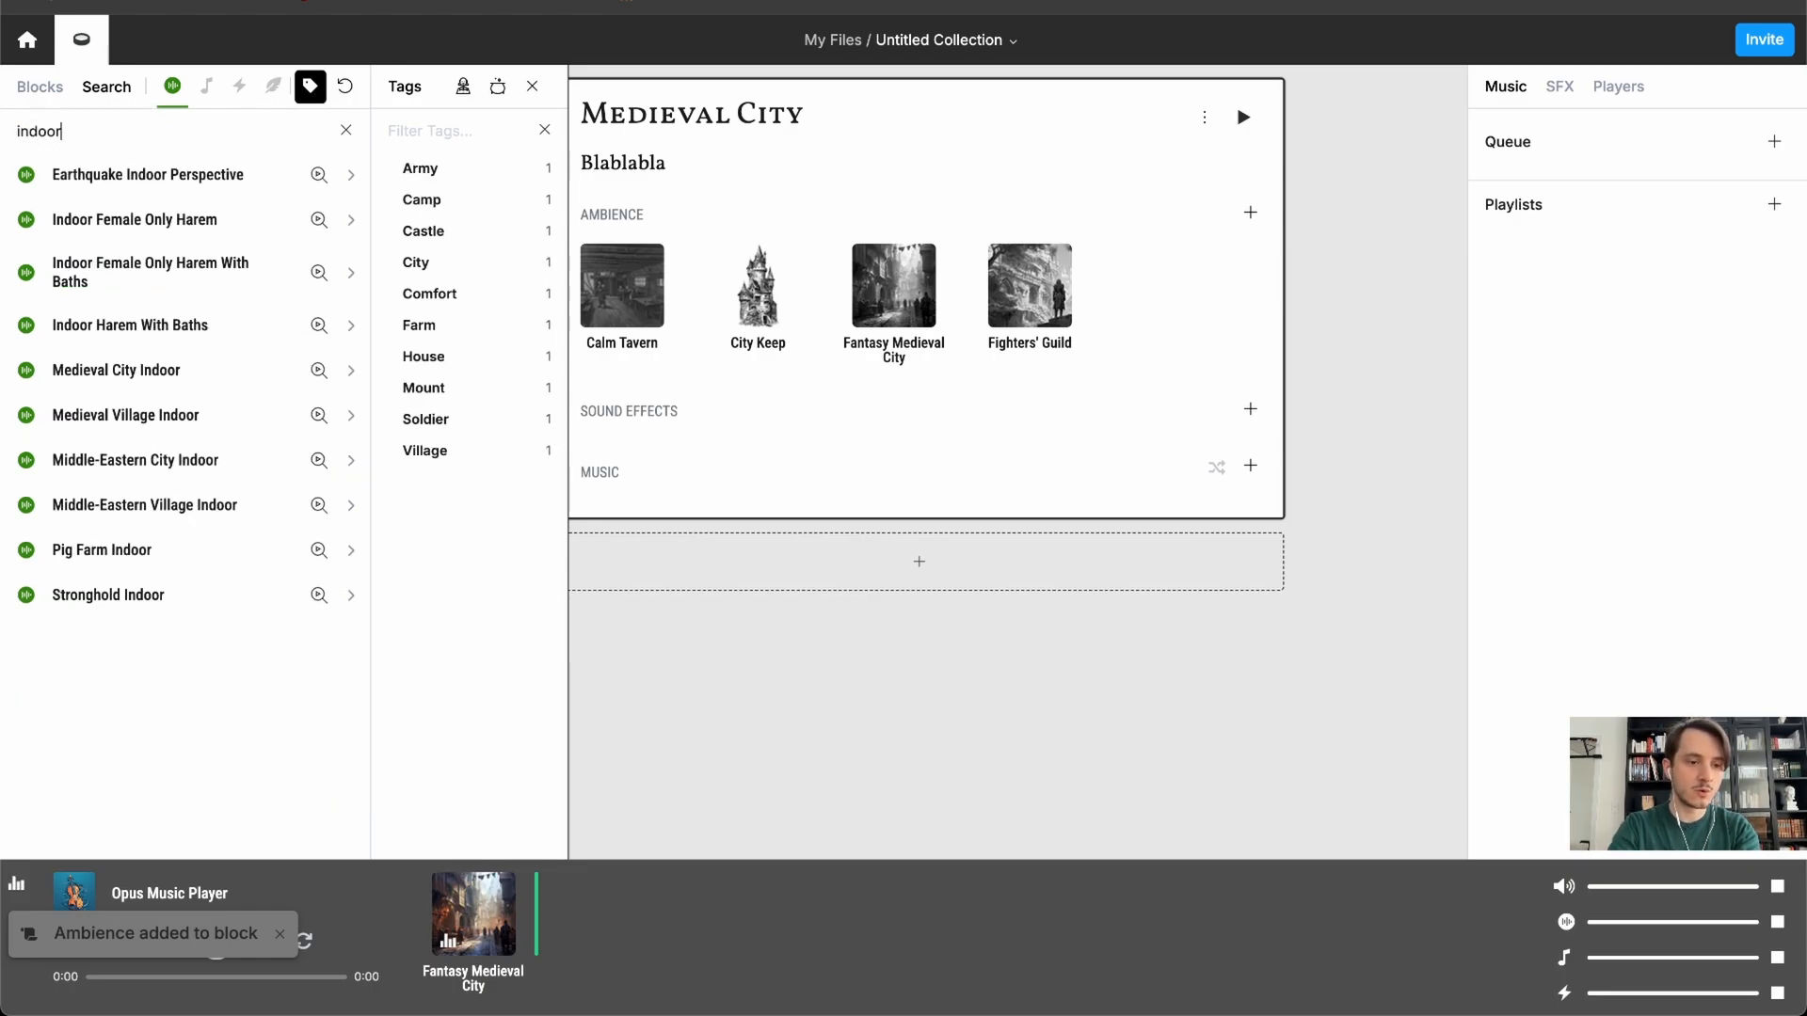
{"action": "left_click", "coordinate": [350, 370]}
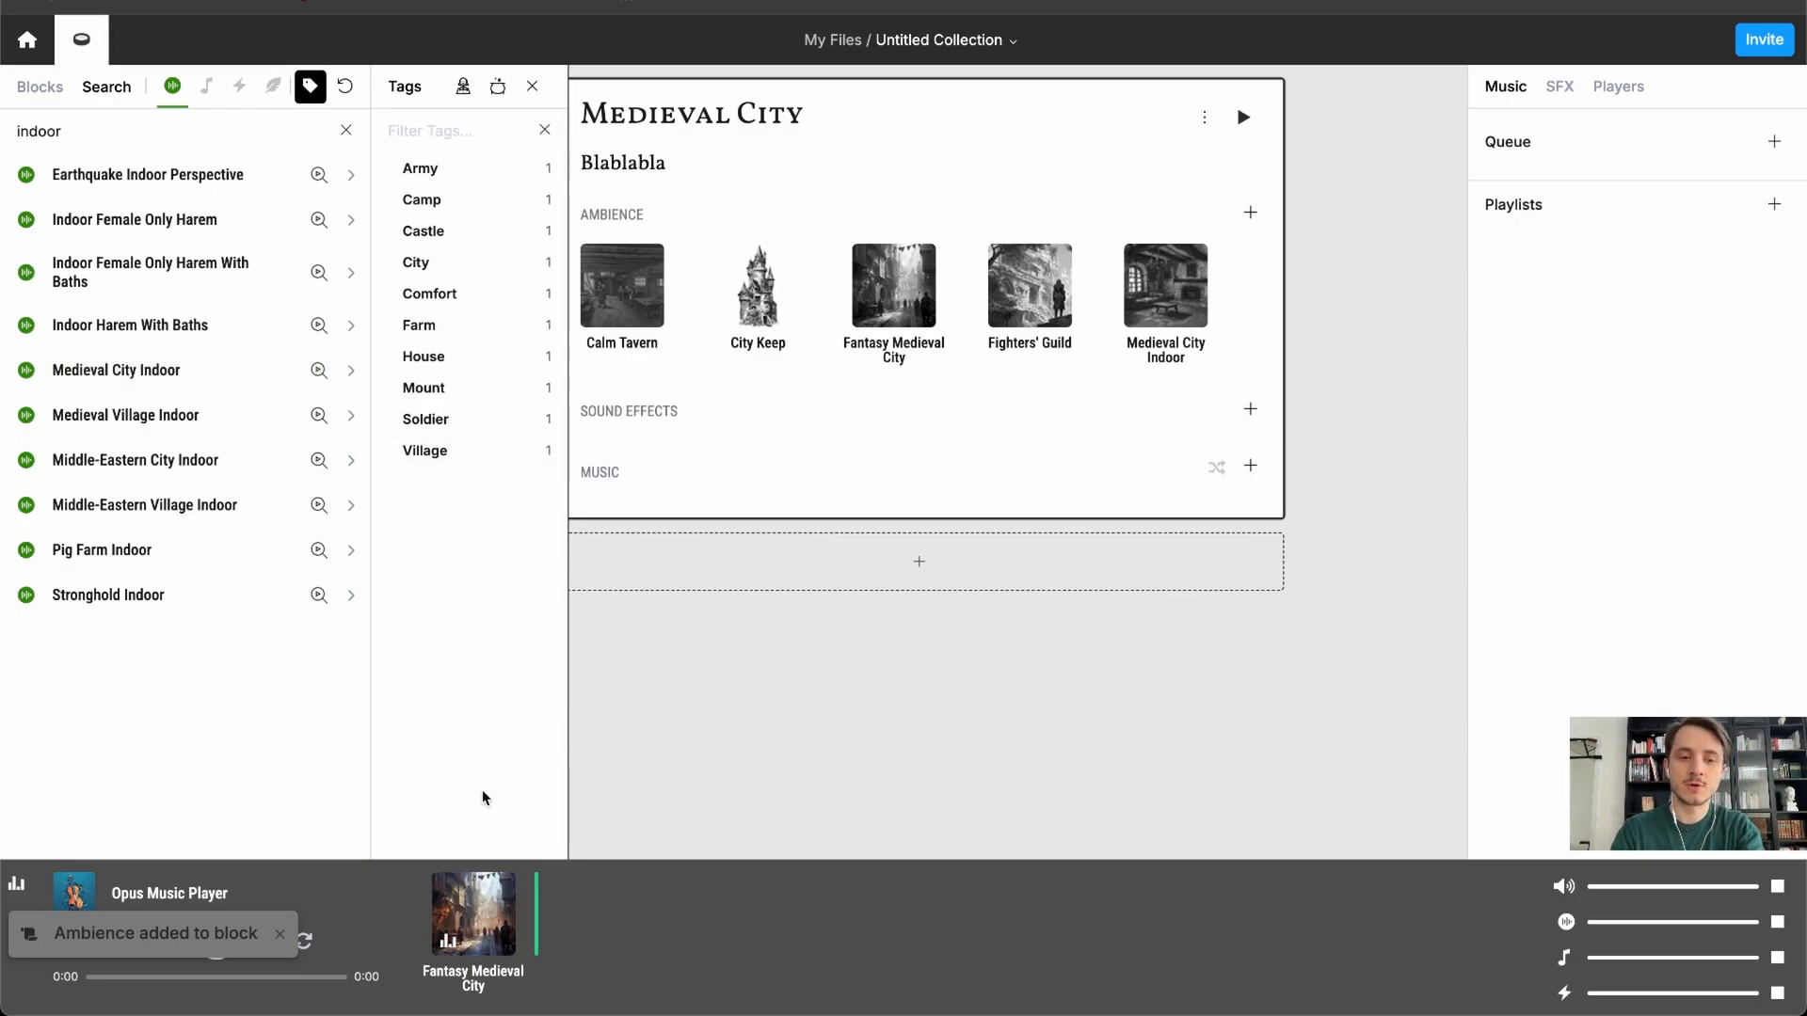
- Stop the Fantasy Medieval City ambience, close the tag filters and play Medieval City Indoor from the block
{"action": "left_click", "coordinate": [468, 949]}
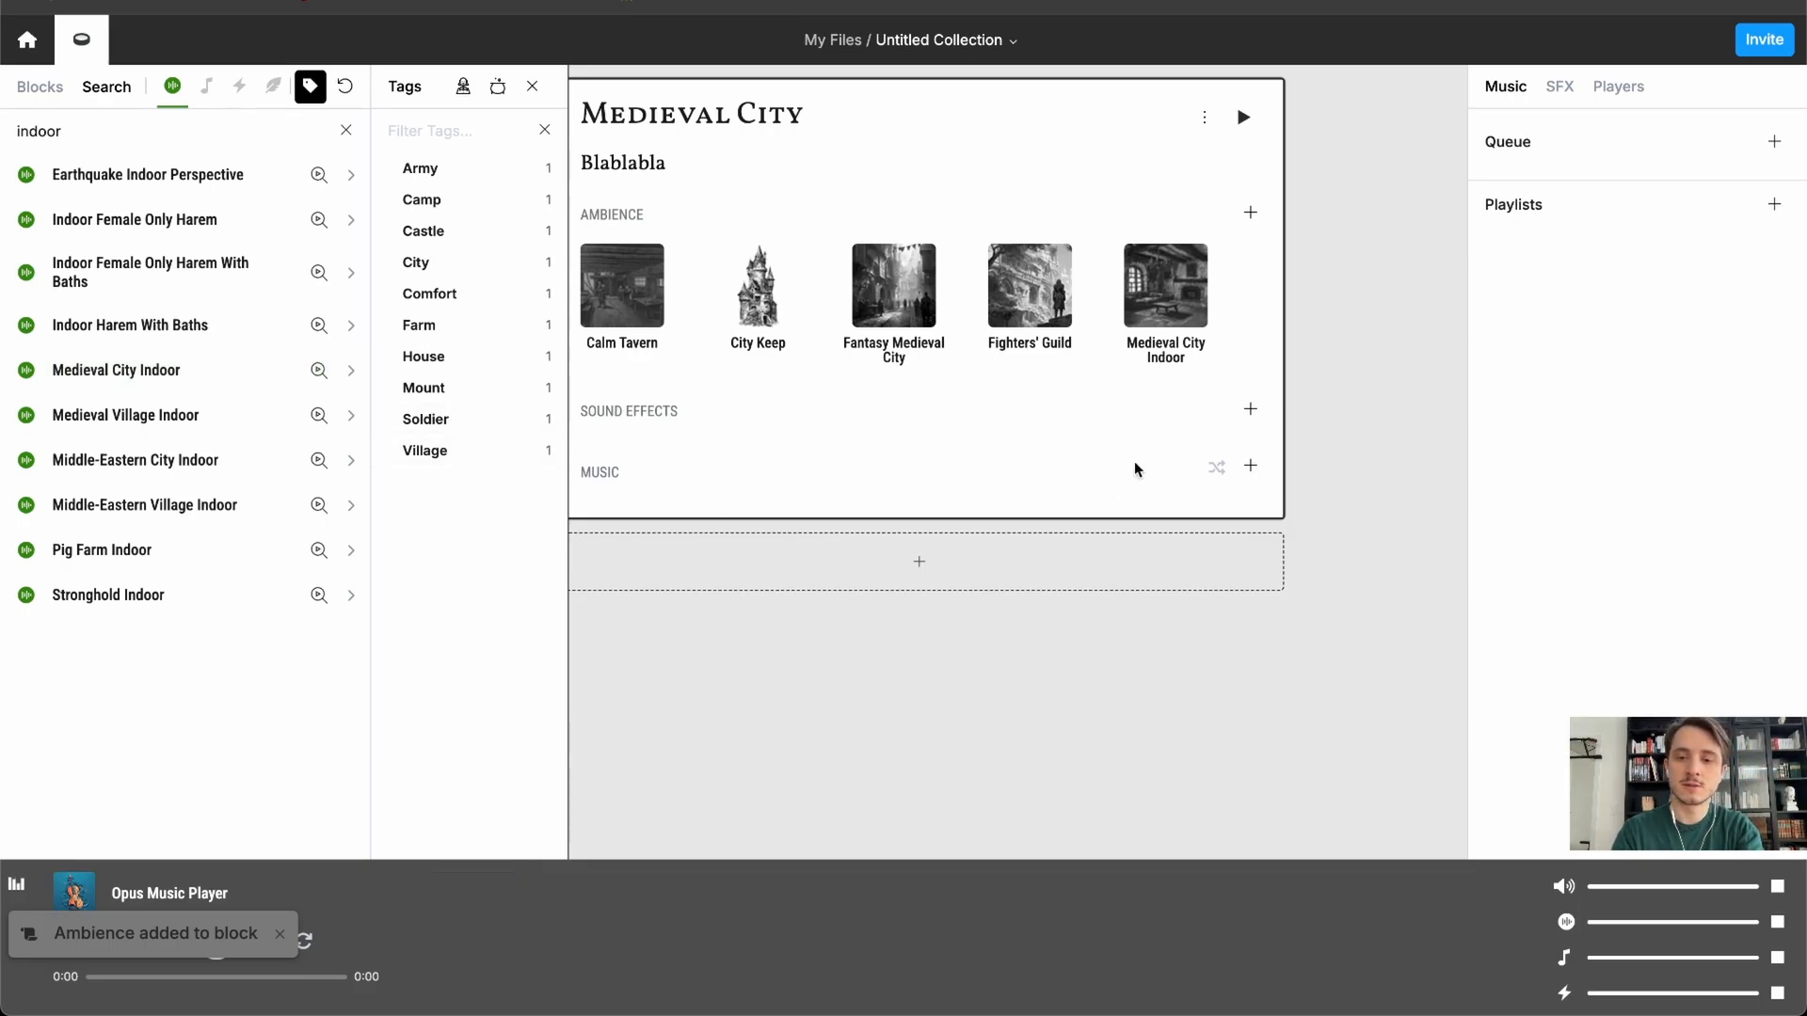
{"action": "left_click", "coordinate": [531, 85]}
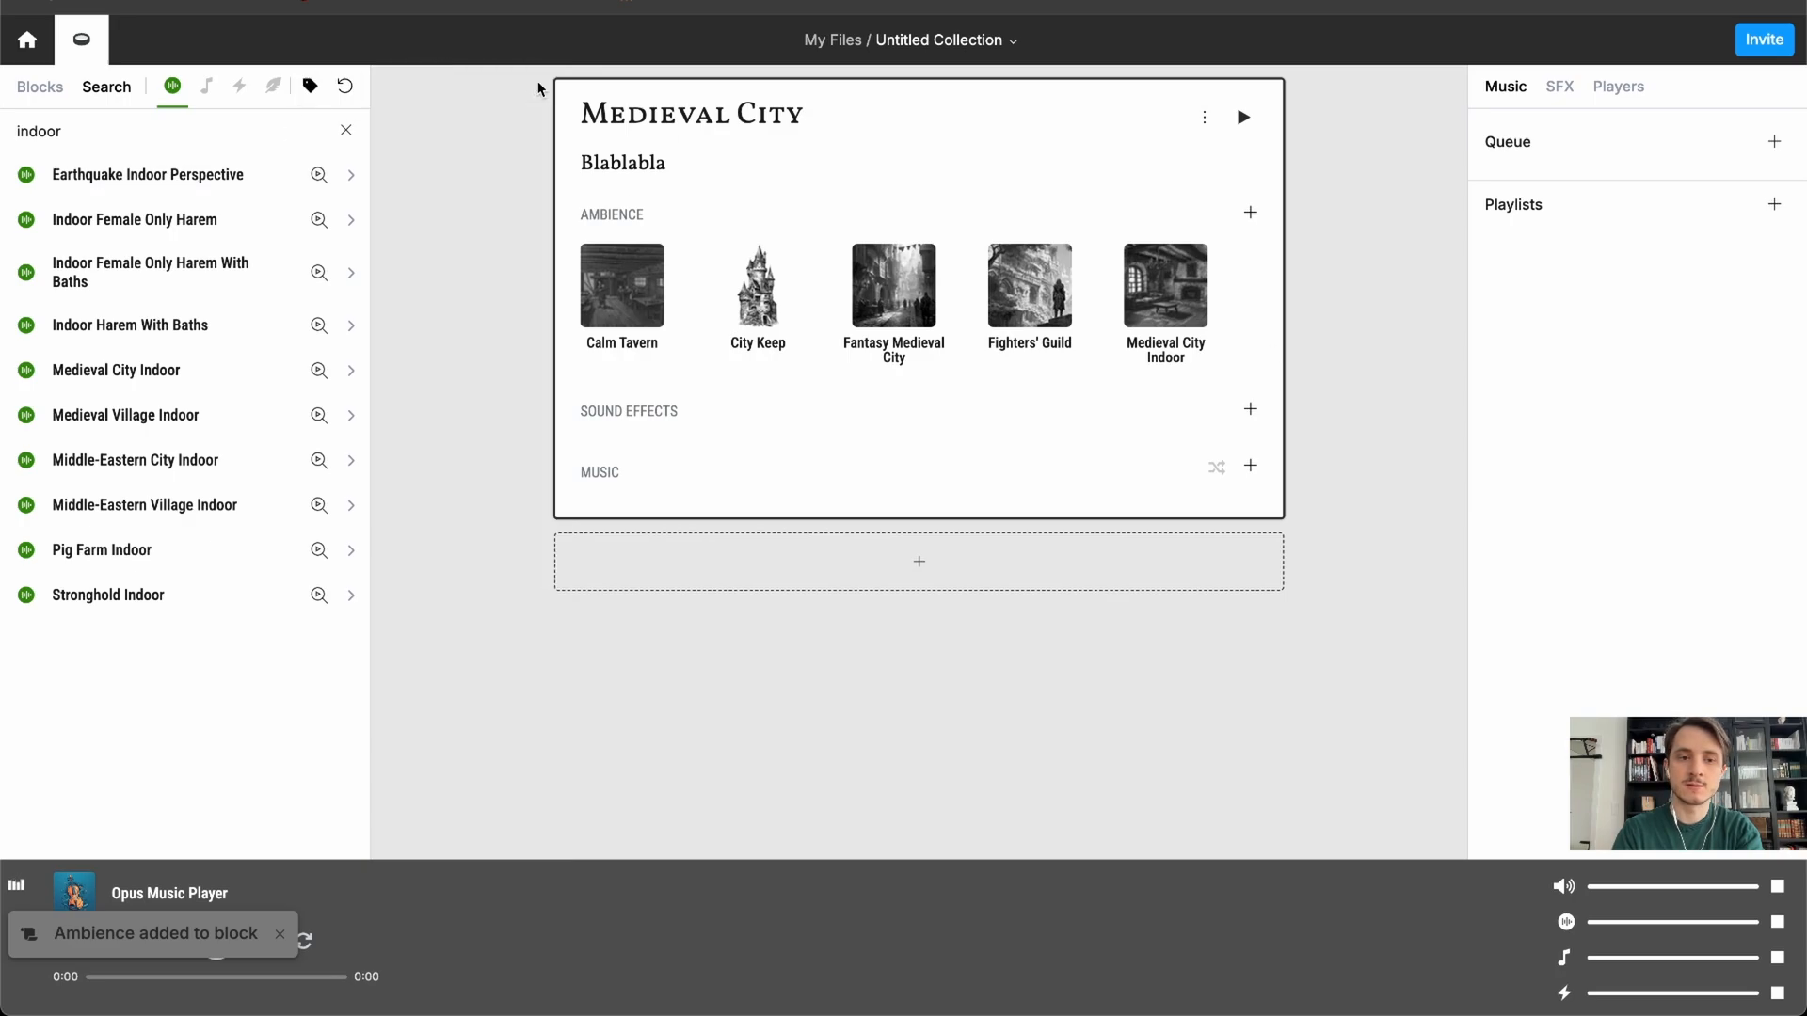
{"action": "left_click", "coordinate": [1168, 314]}
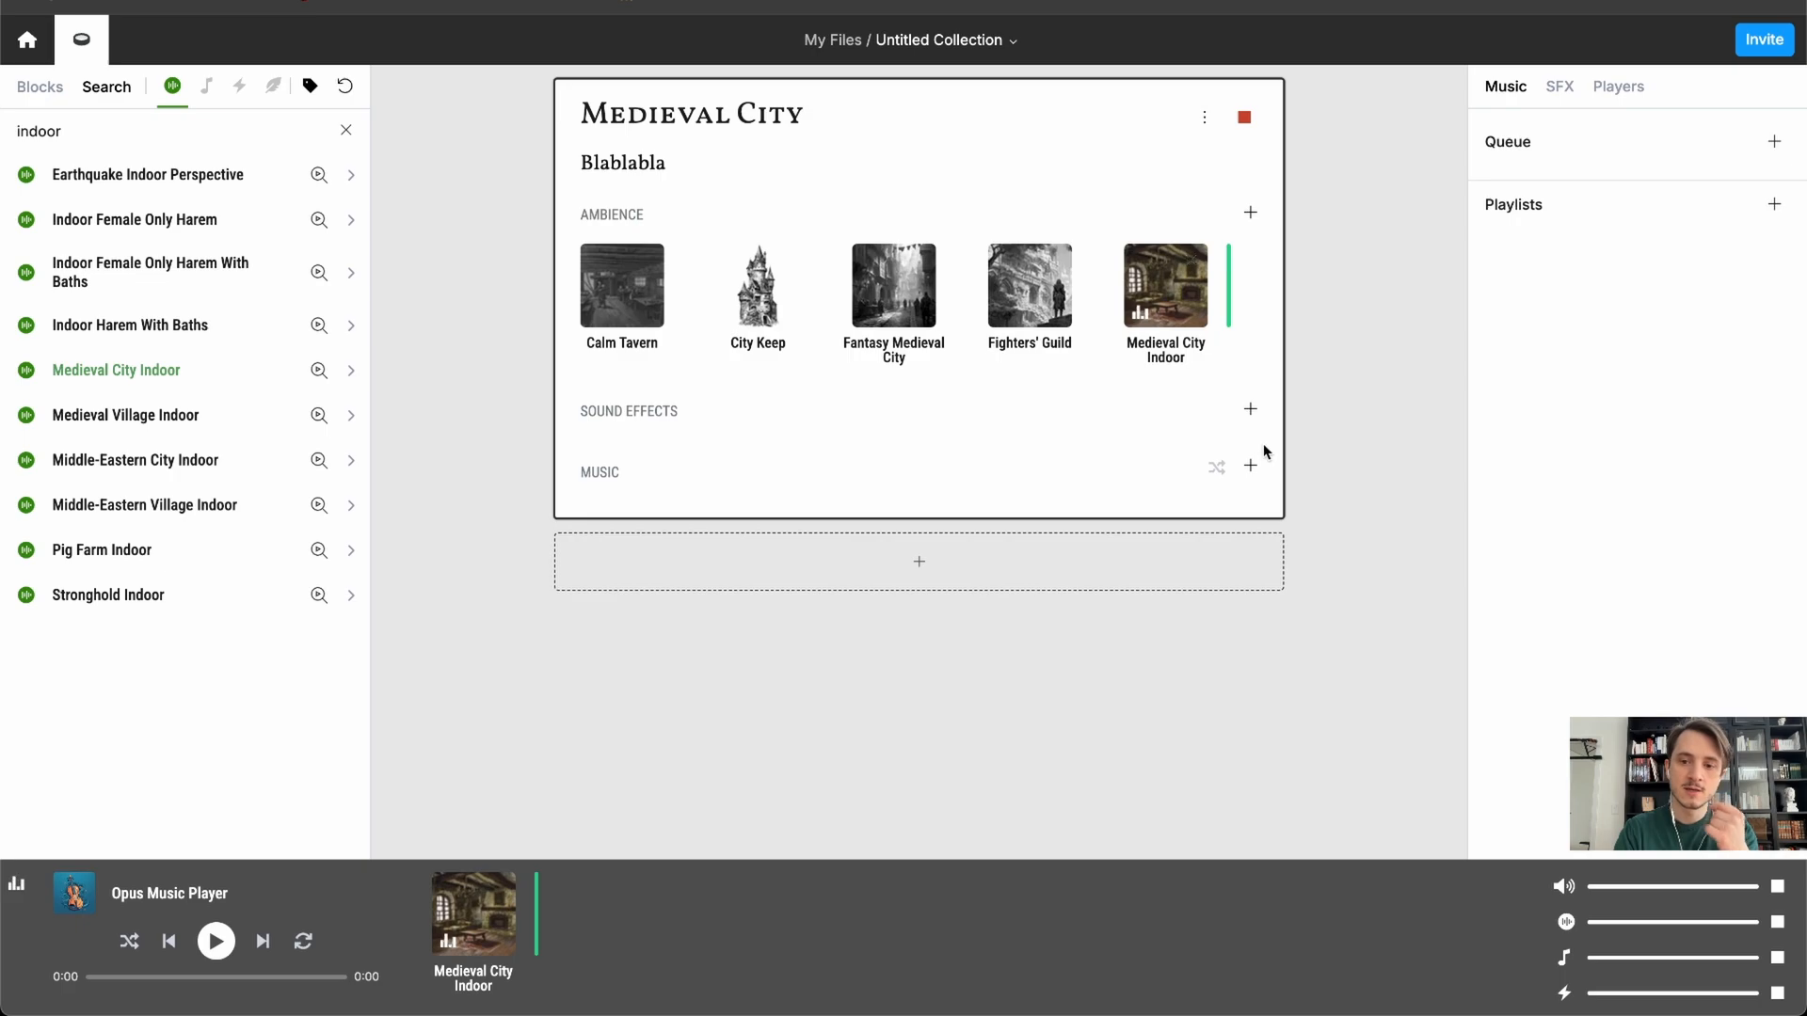
- Search for sound effects for the block with "merchan" and add Enigmatic Merchant Cart after previewing it
{"action": "left_click", "coordinate": [1250, 409]}
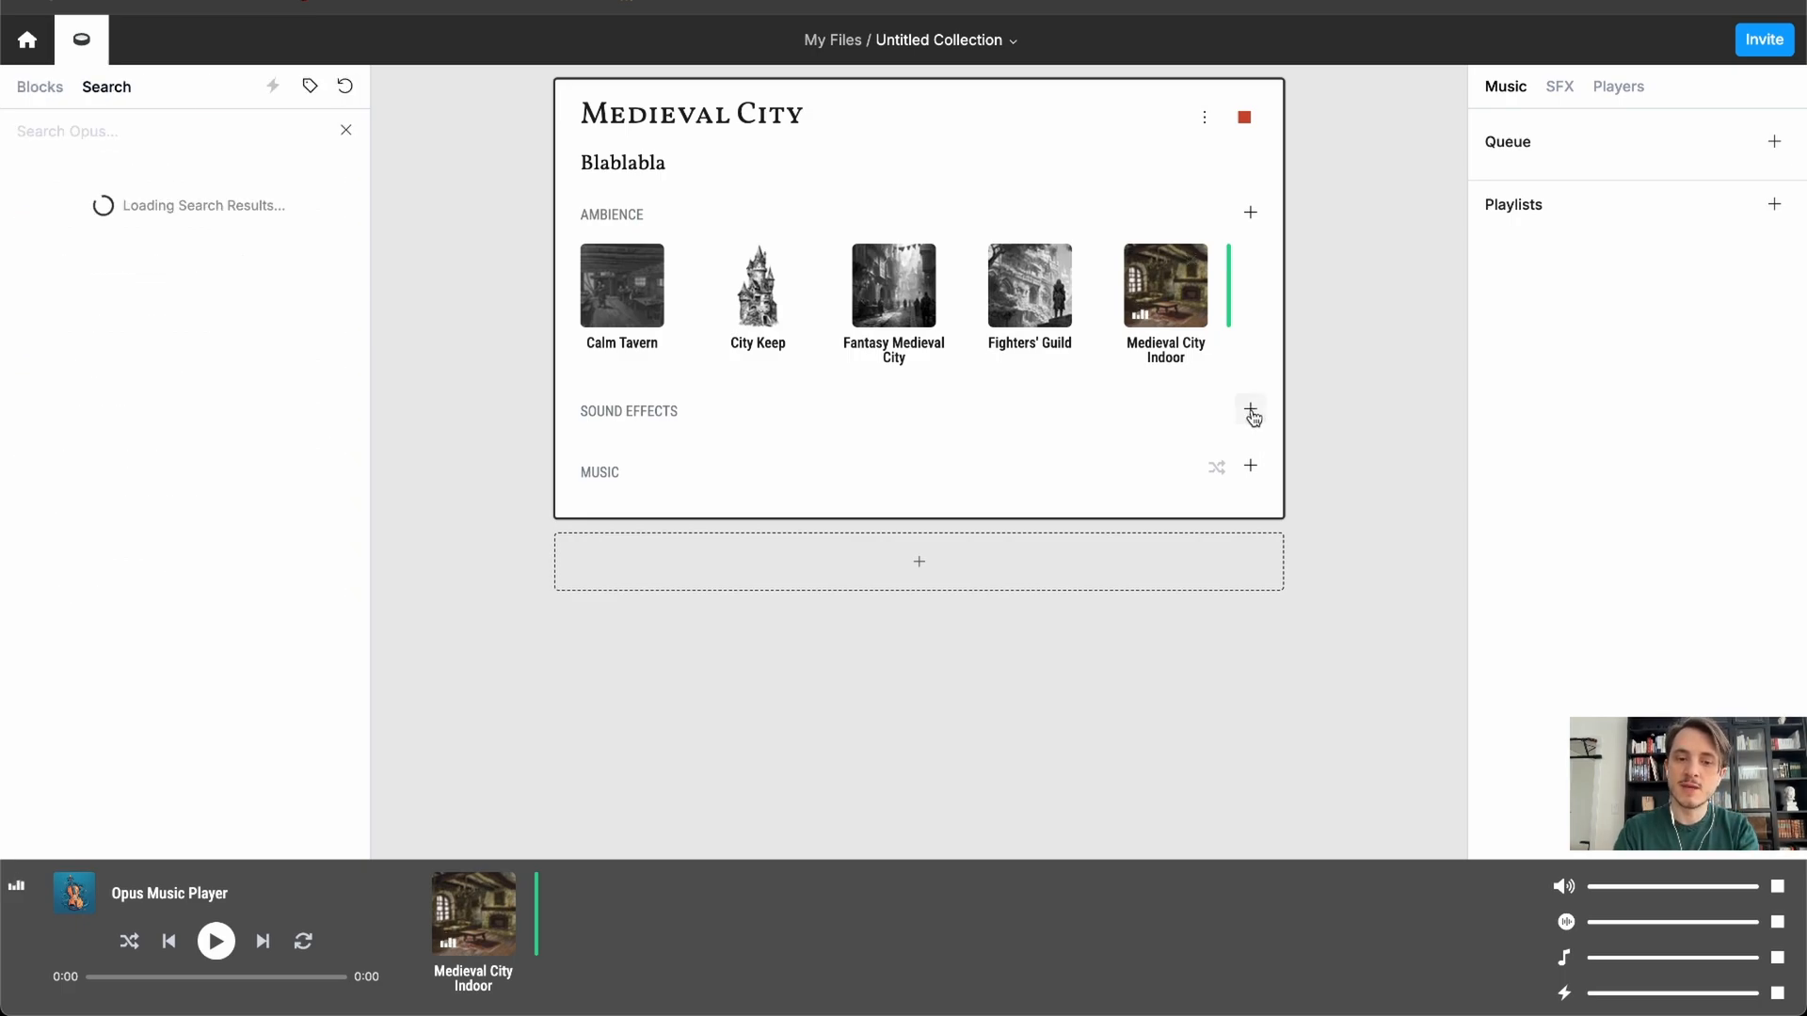
{"action": "left_click", "coordinate": [164, 131]}
{"action": "type", "text": "mechan"}
{"action": "key", "text": "BackSpace"}
{"action": "key", "text": "BackSpace"}
{"action": "key", "text": "BackSpace"}
{"action": "key", "text": "BackSpace"}
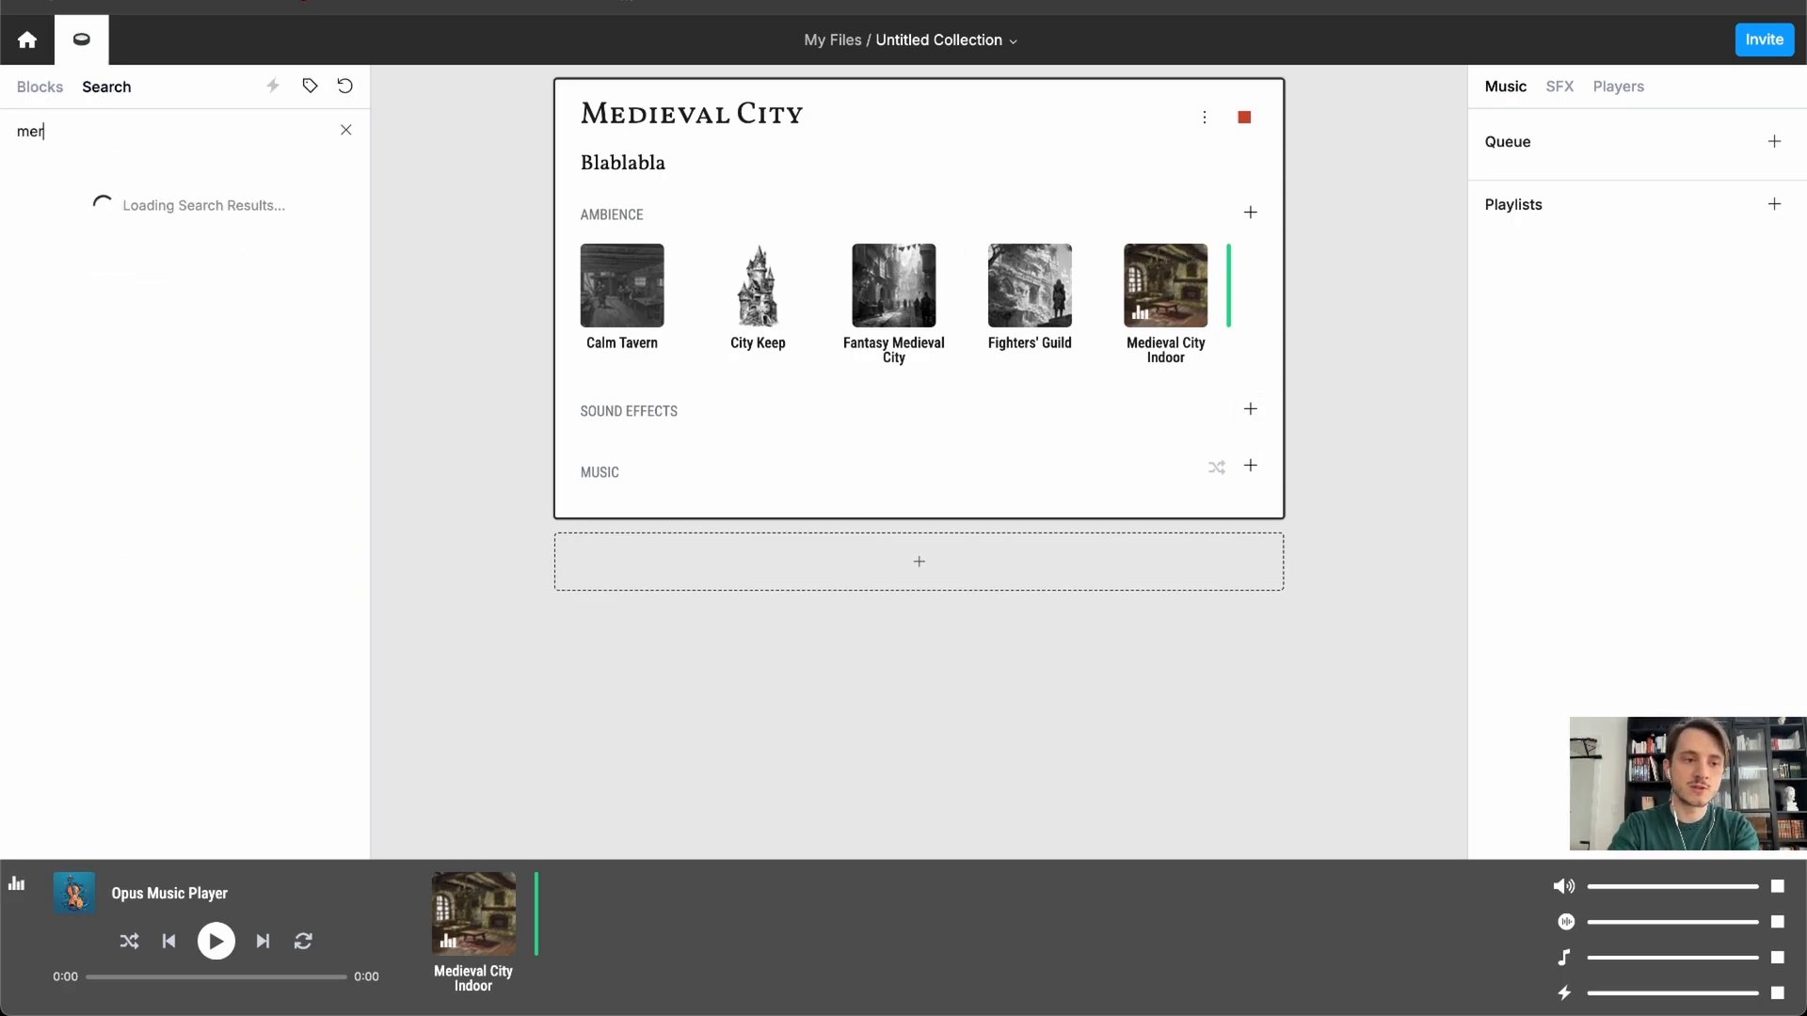
{"action": "type", "text": "rchan"}
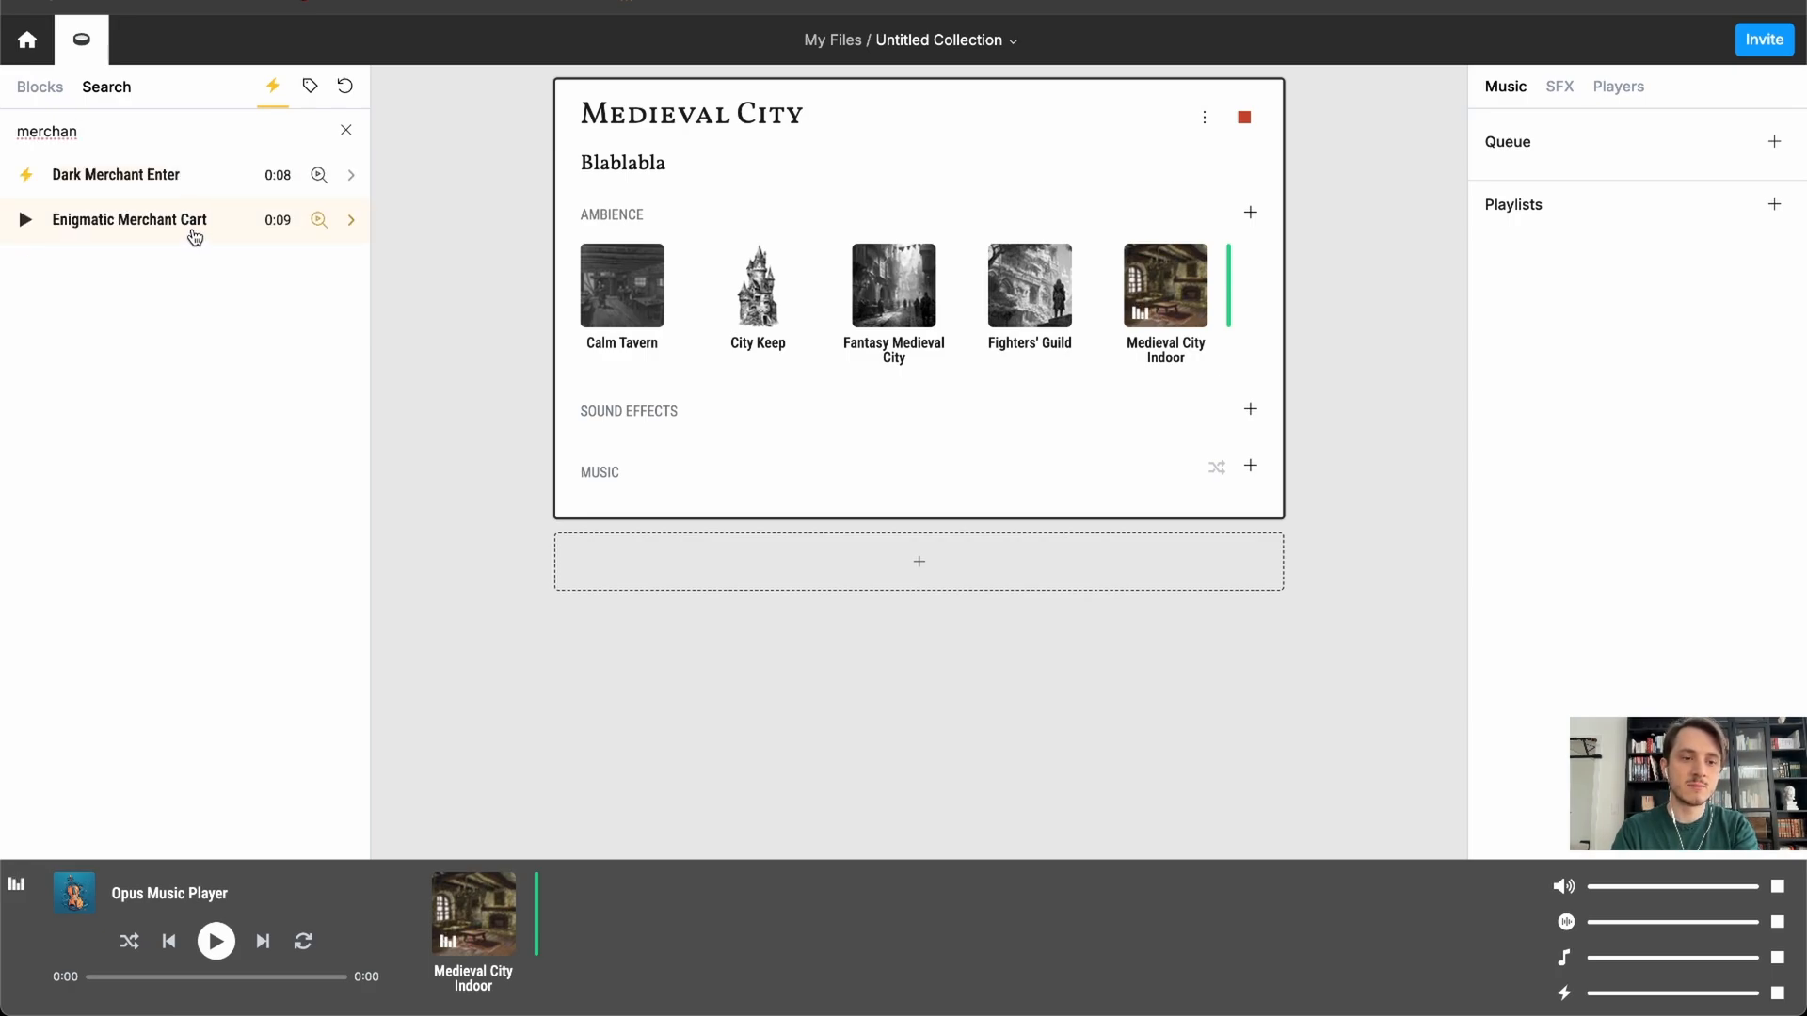
{"action": "left_click", "coordinate": [161, 226]}
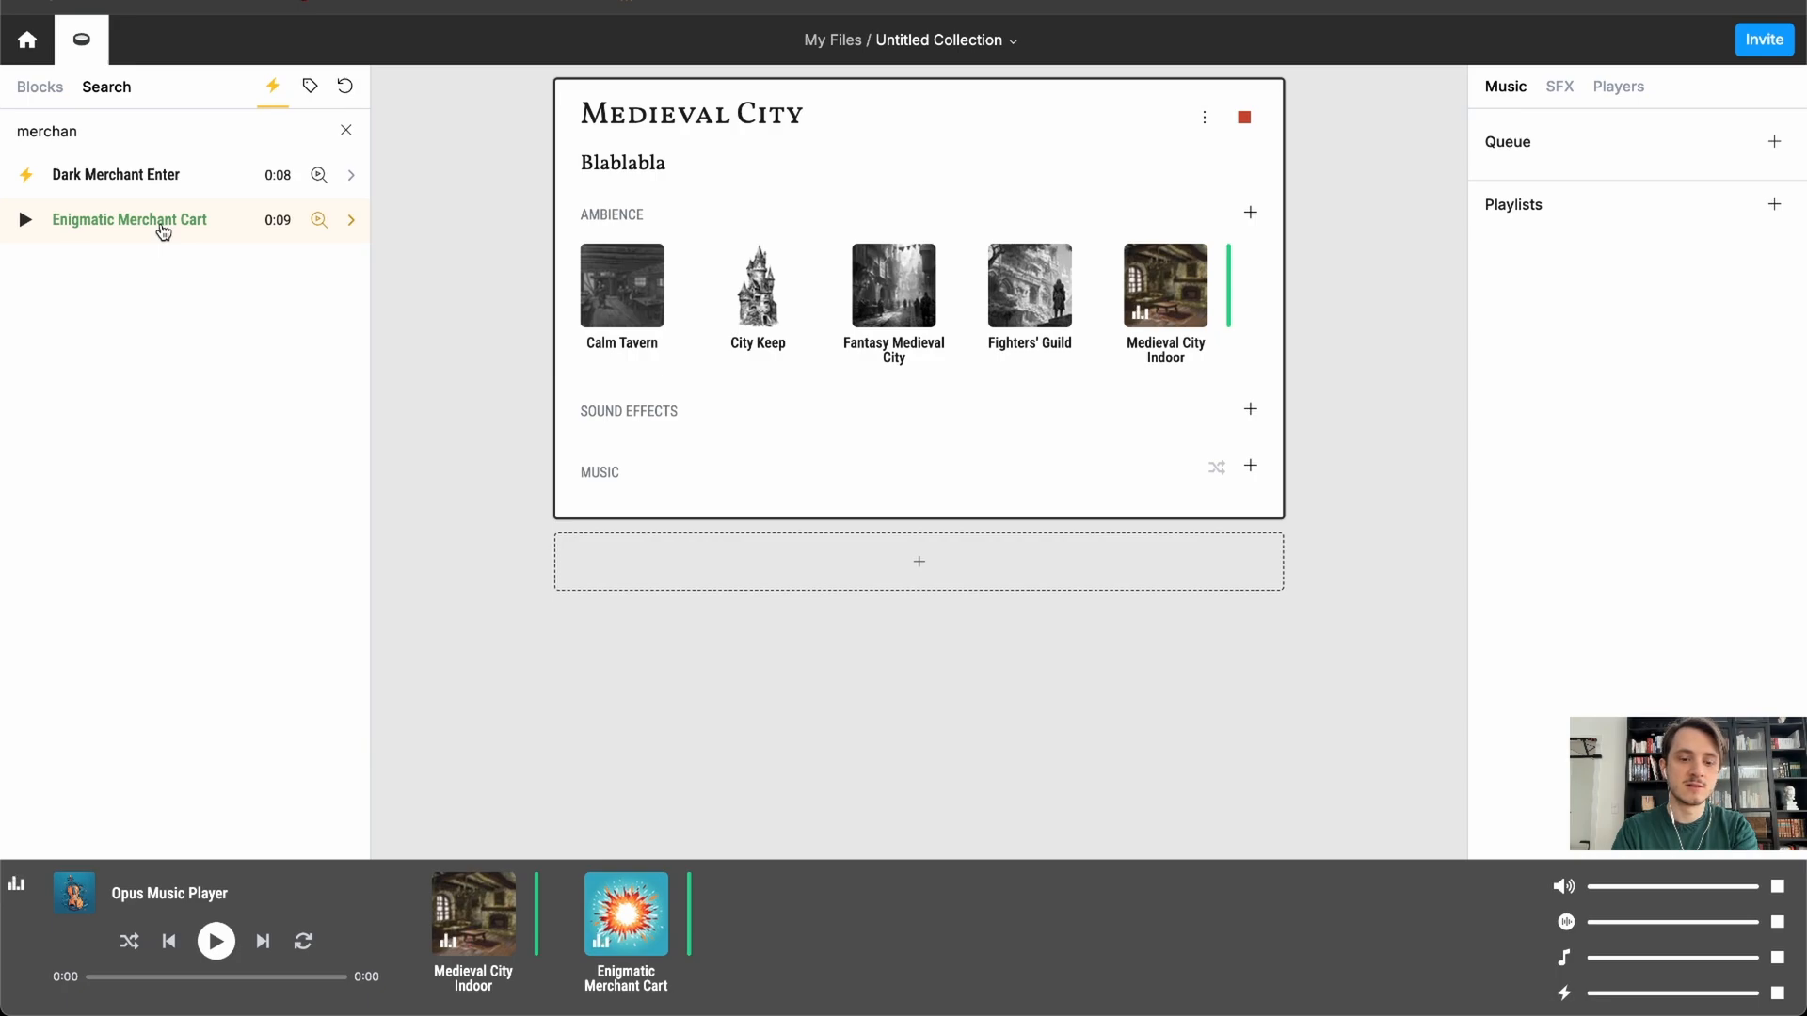
{"action": "left_click", "coordinate": [351, 222]}
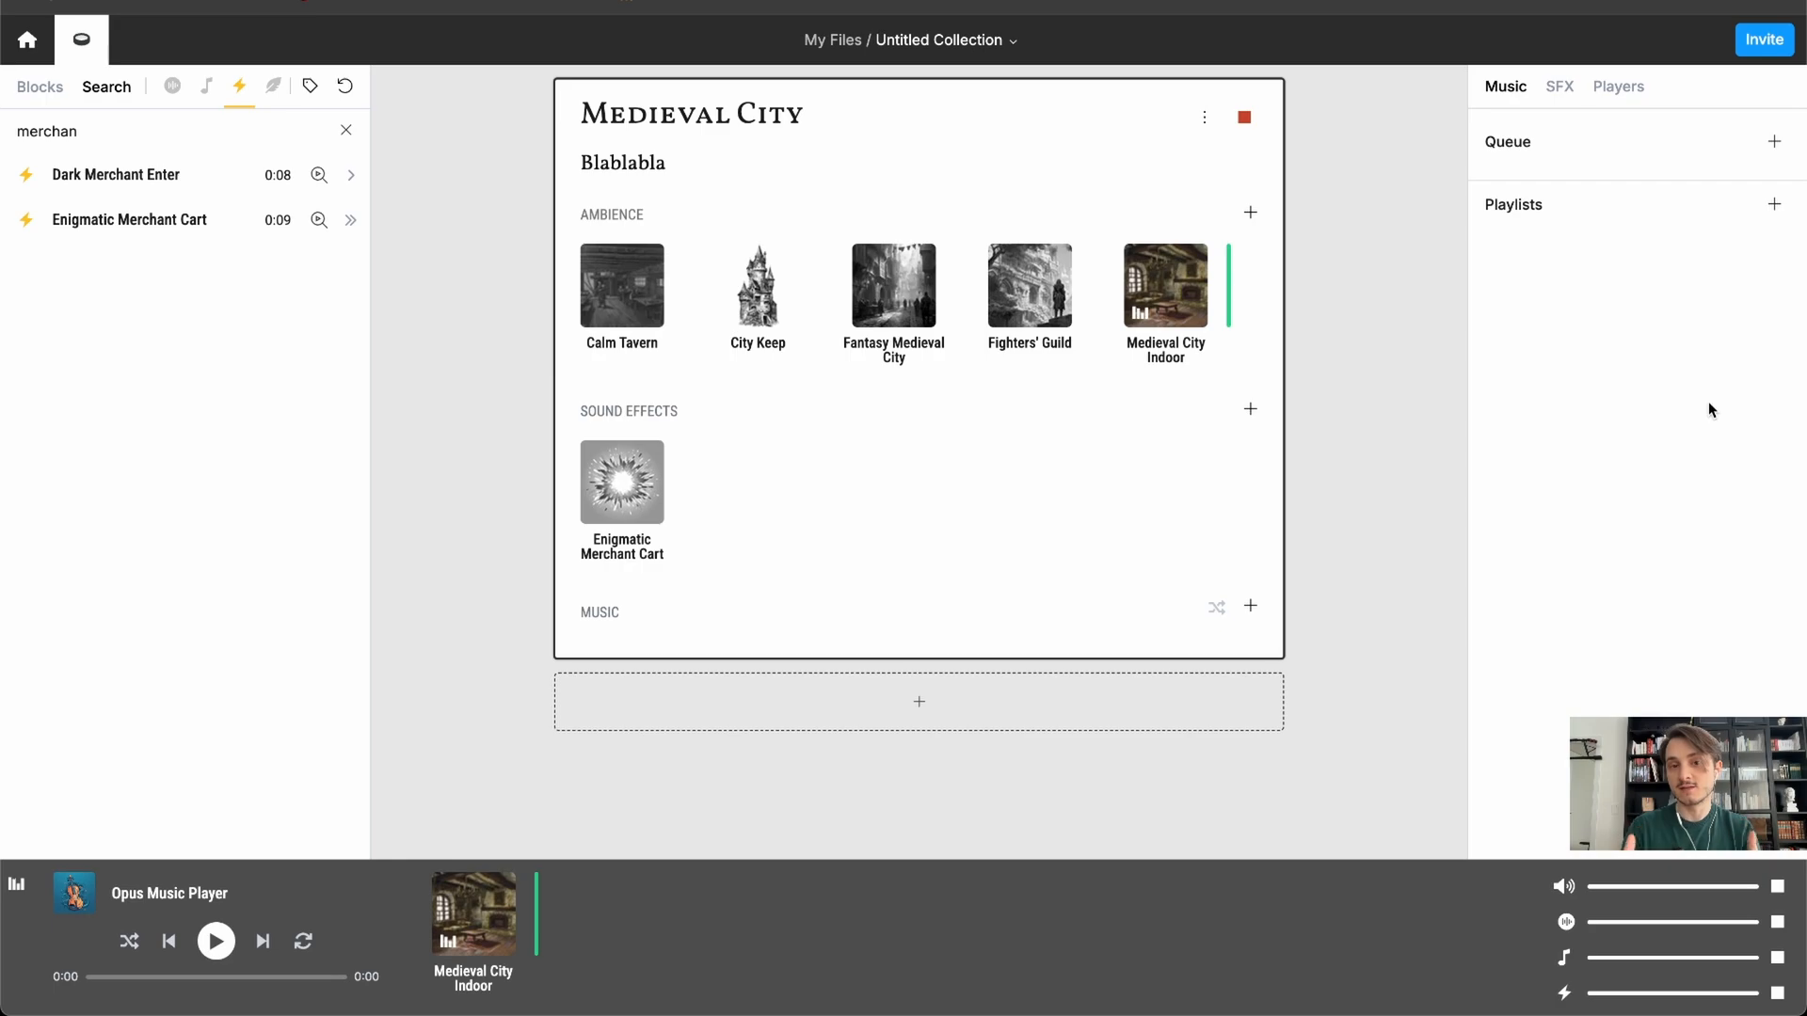
- Search the music playlists for "medieval" and add the Medieval Streets playlist to the collection
{"action": "left_click", "coordinate": [1775, 205]}
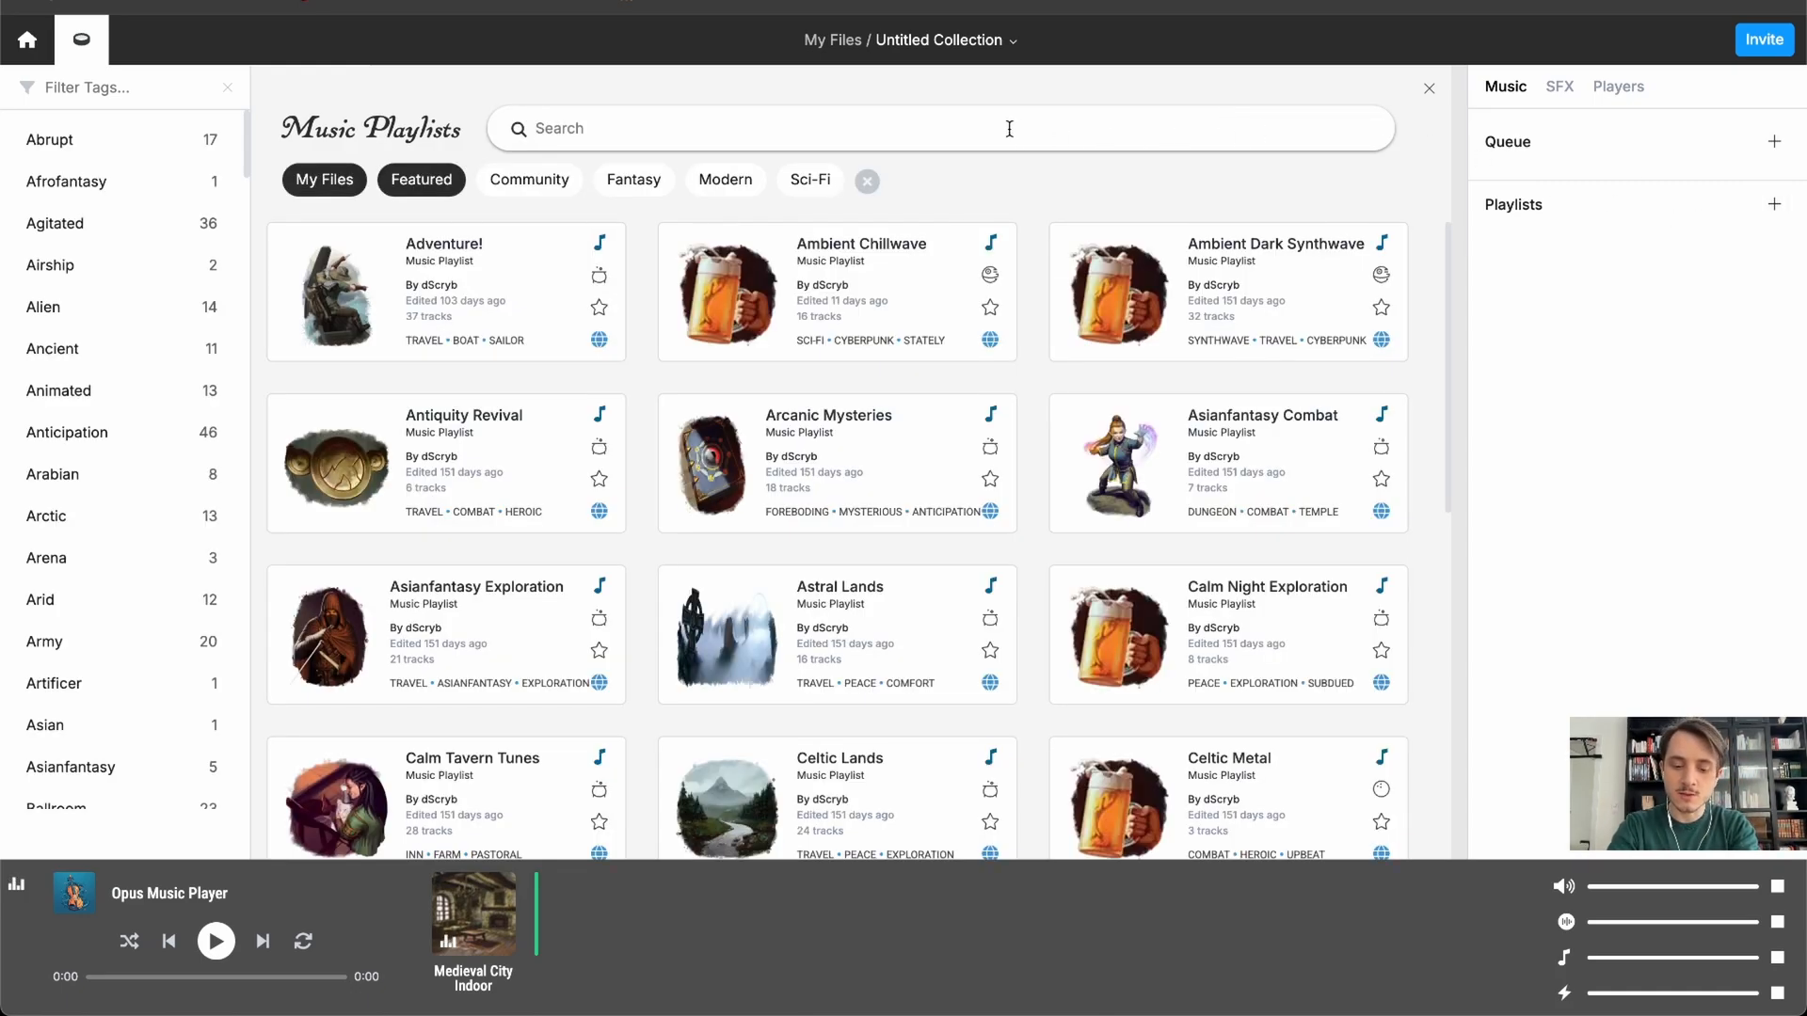
{"action": "type", "text": "medival"}
{"action": "key", "text": "BackSpace"}
{"action": "key", "text": "BackSpace"}
{"action": "key", "text": "BackSpace"}
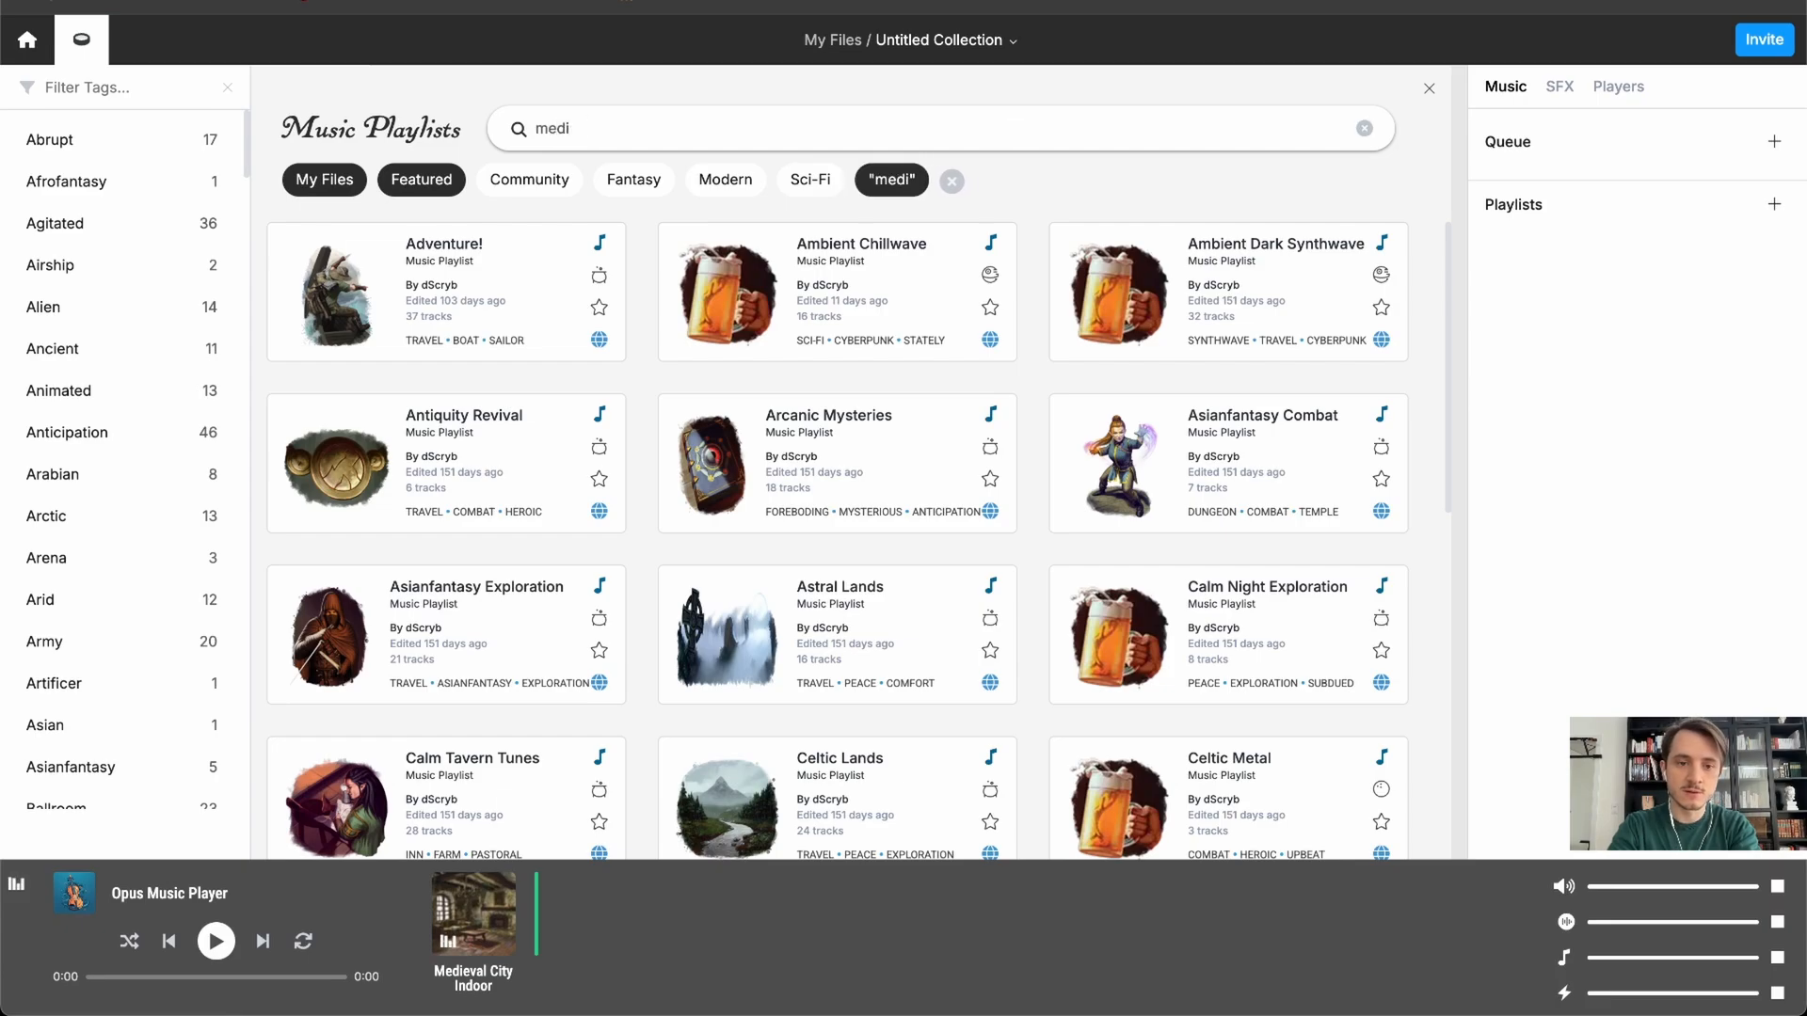
{"action": "type", "text": "eval"}
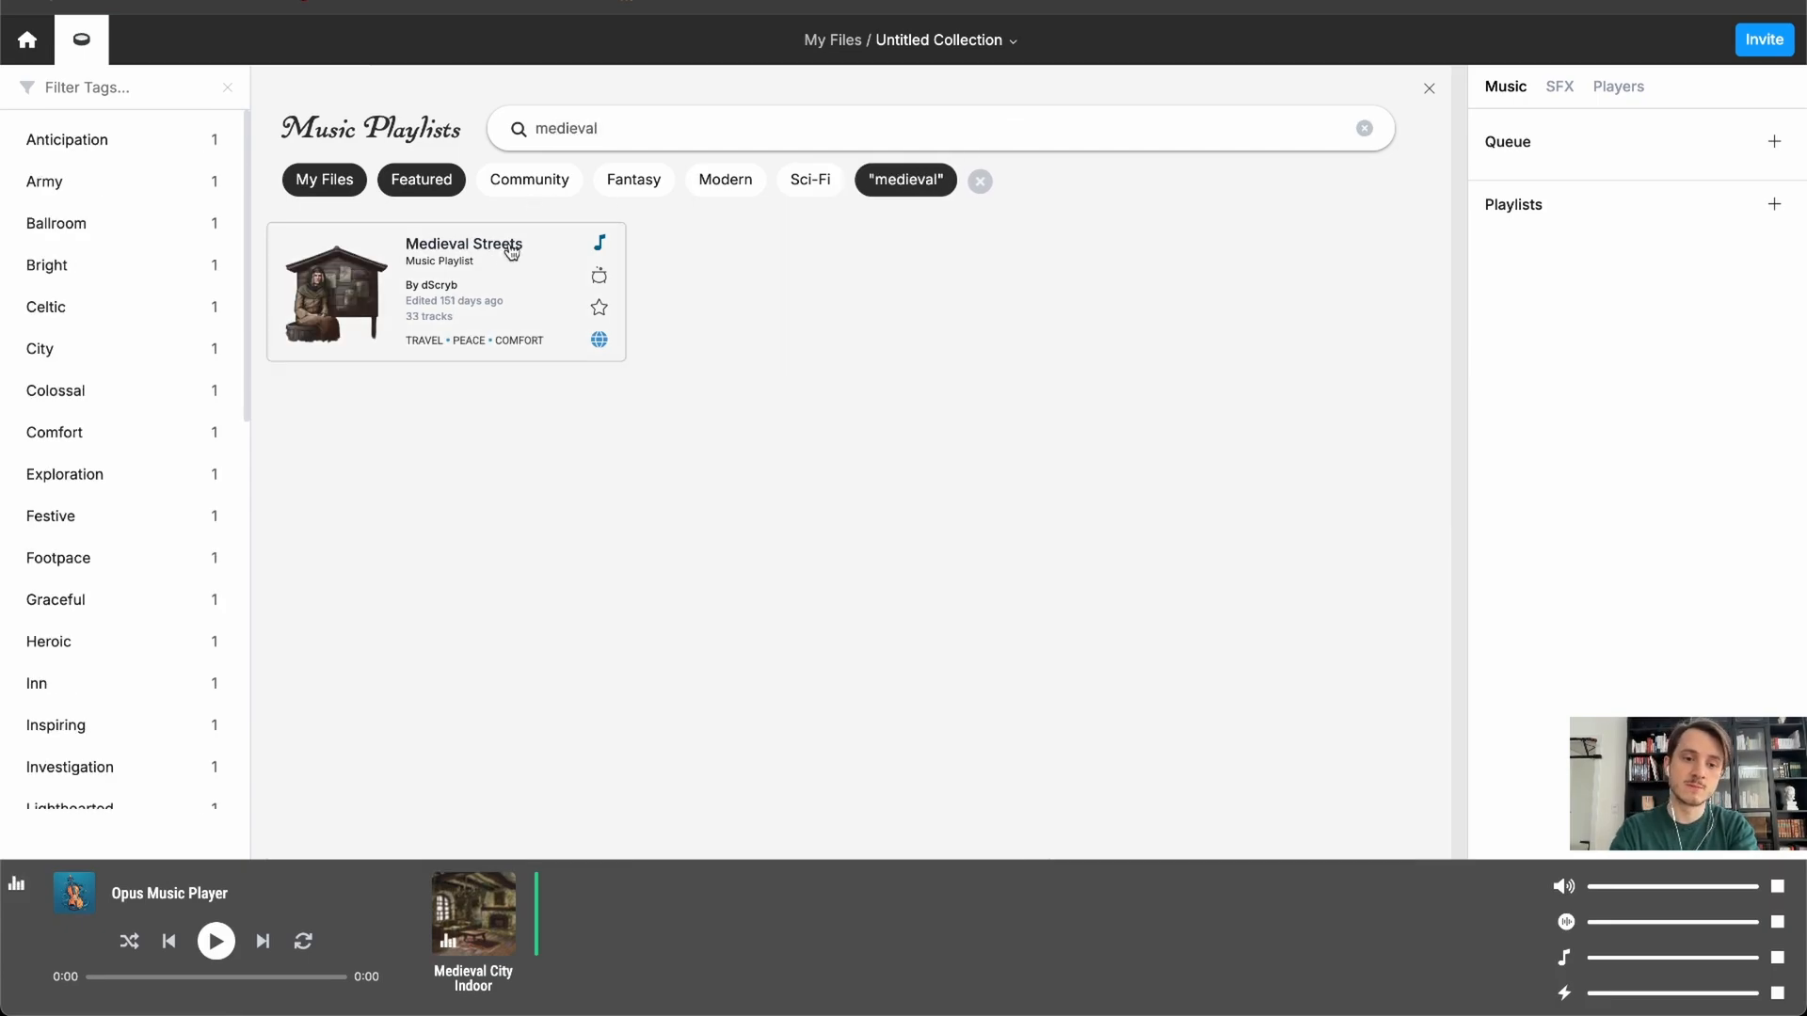
{"action": "left_click", "coordinate": [504, 265]}
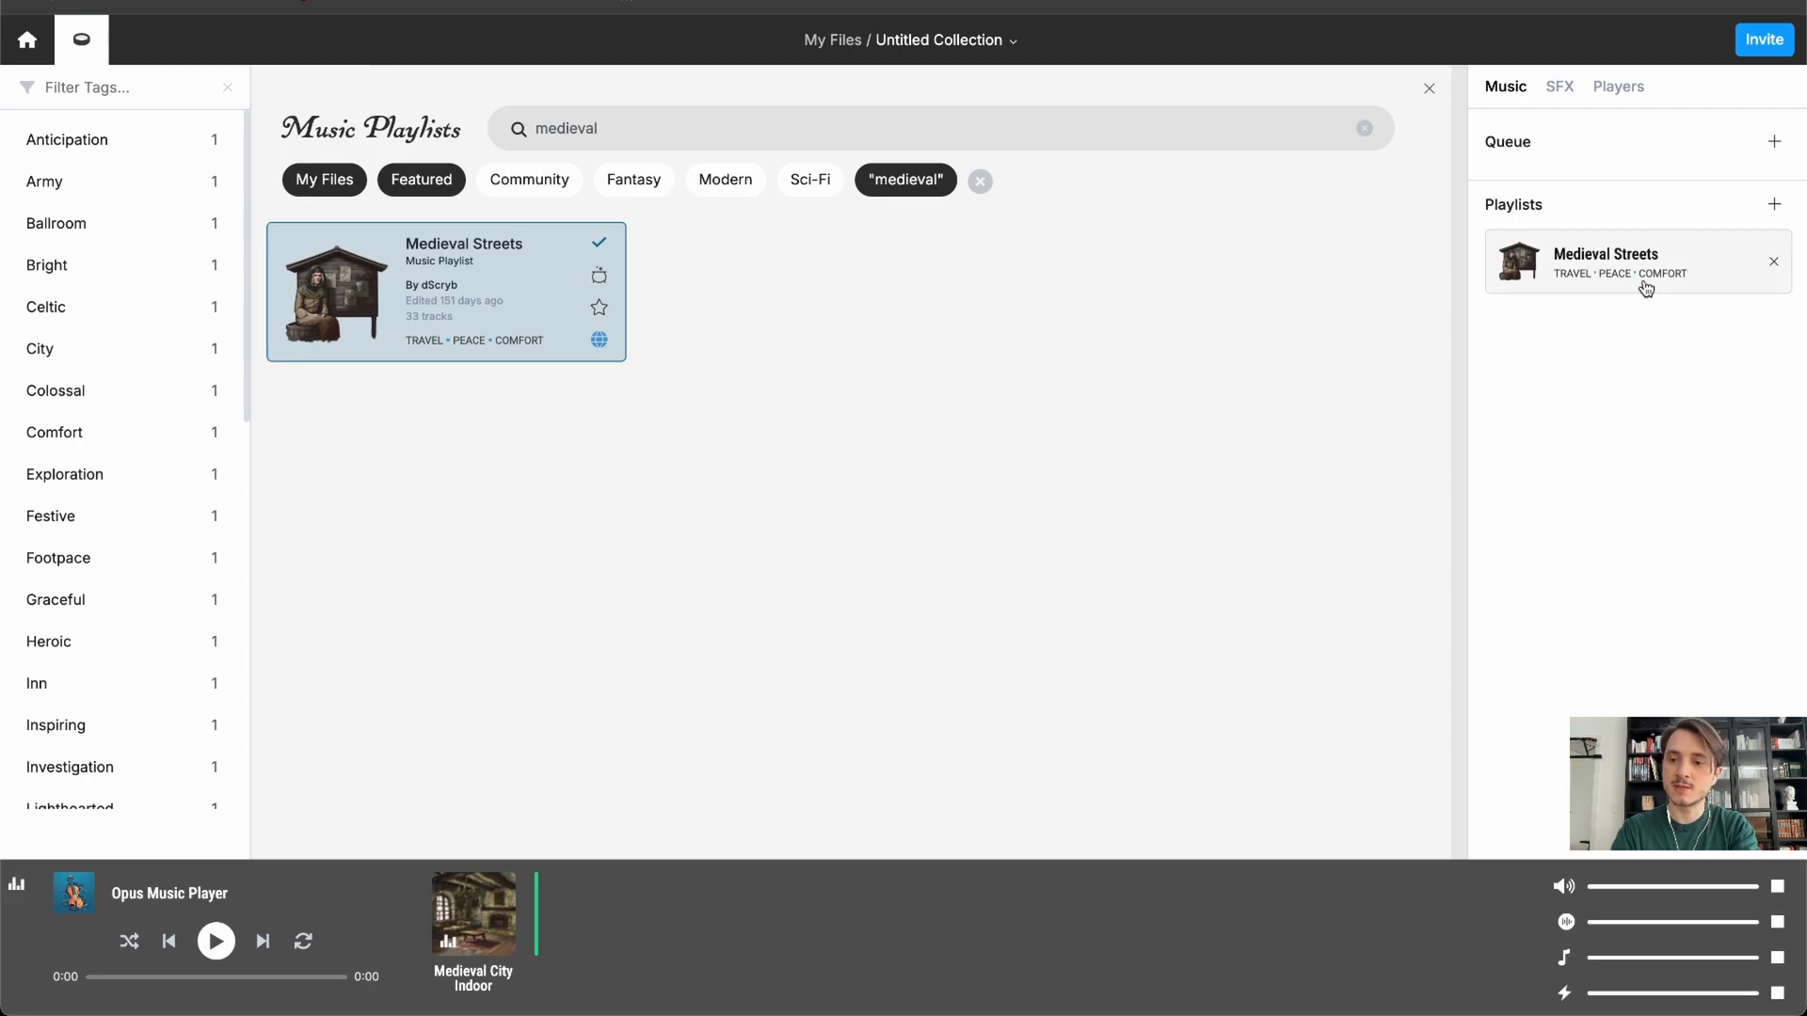
- Load the Medieval Streets playlist into the queue and play its track Treasure Hunt
{"action": "left_click", "coordinate": [1645, 282]}
{"action": "scroll", "coordinate": [1614, 491], "scroll_direction": "down", "scroll_amount": 20}
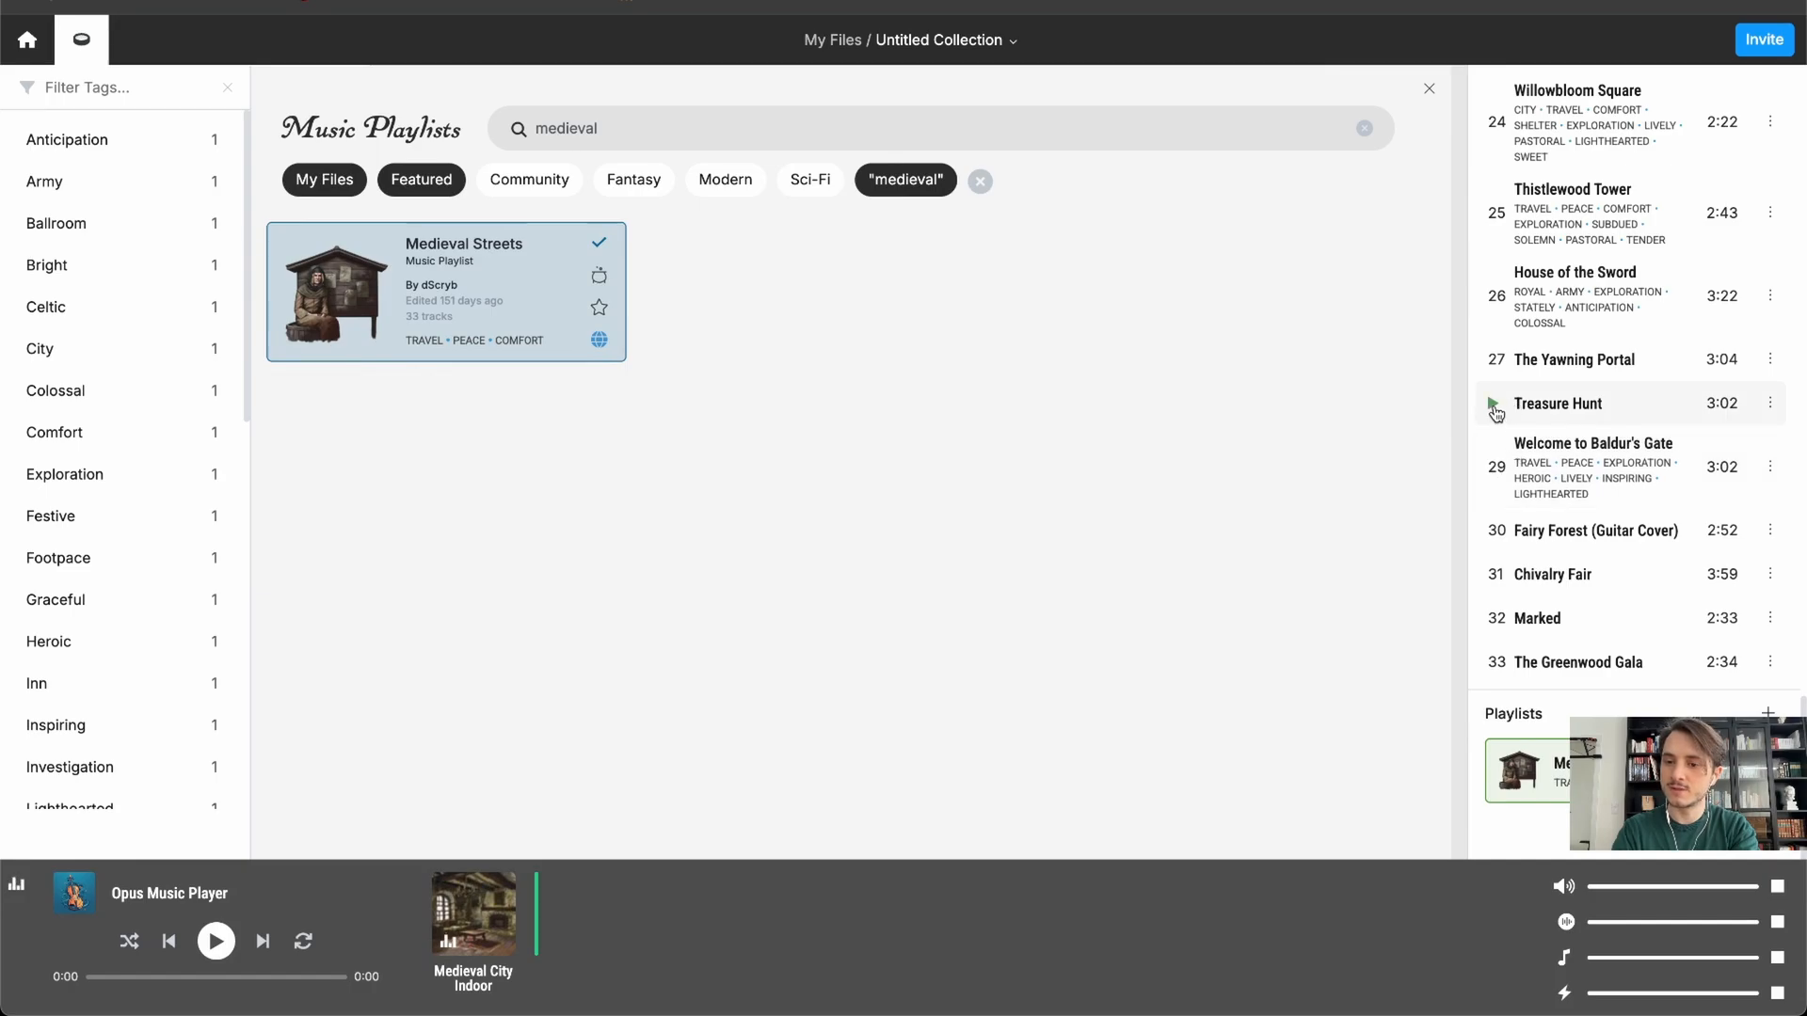
{"action": "left_click", "coordinate": [1493, 405]}
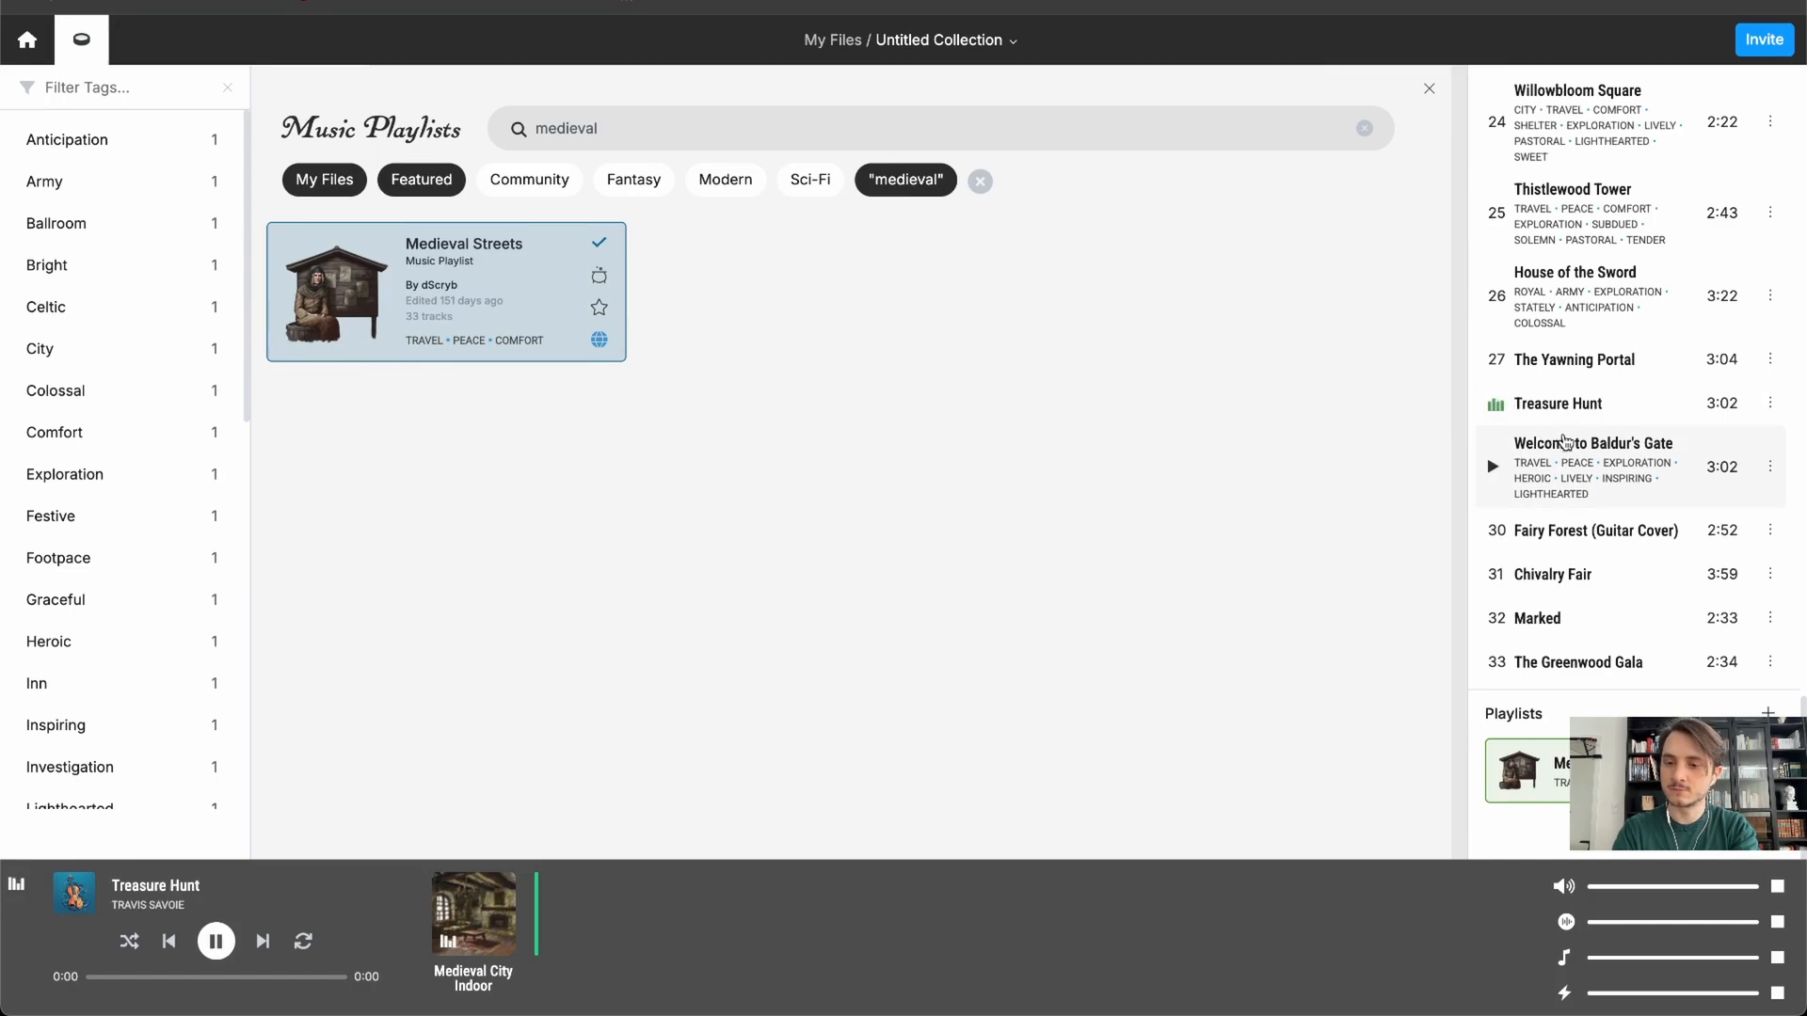
- Search the music playlists for "tavern", add Calm Tavern Tunes to the collection and close the playlist browser
{"action": "double_click", "coordinate": [664, 127]}
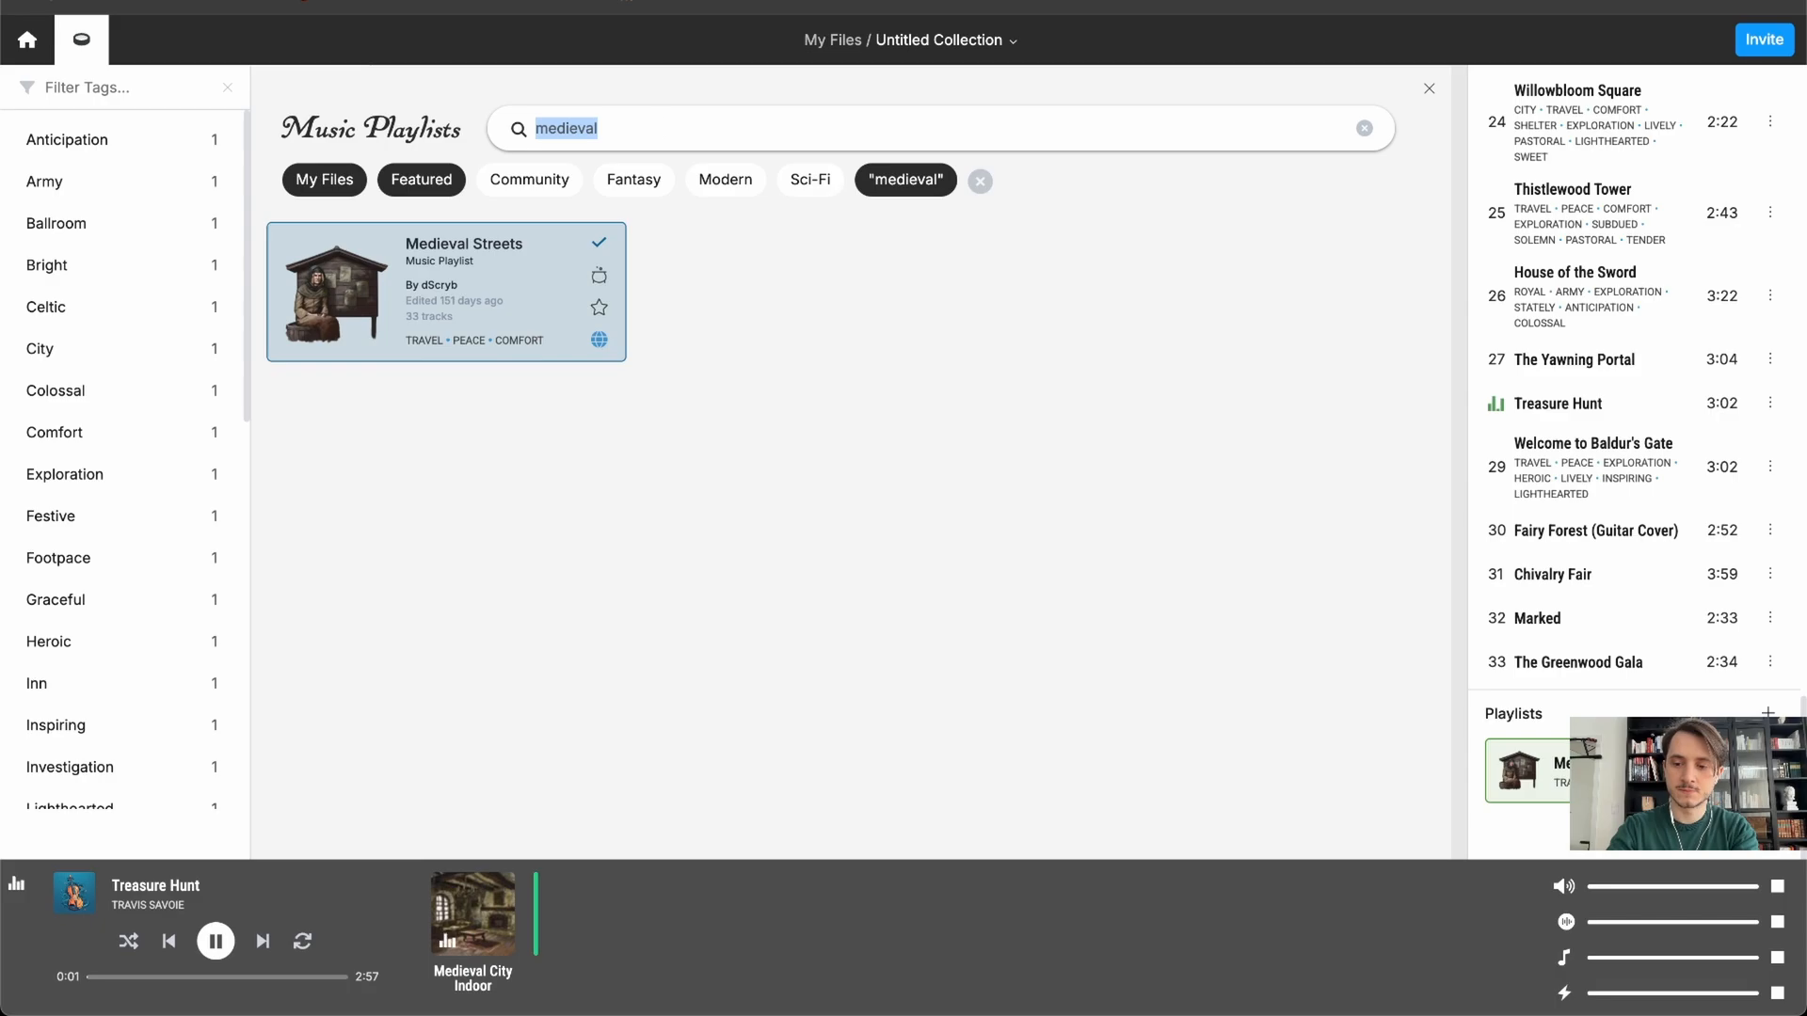
{"action": "key", "text": "BackSpace"}
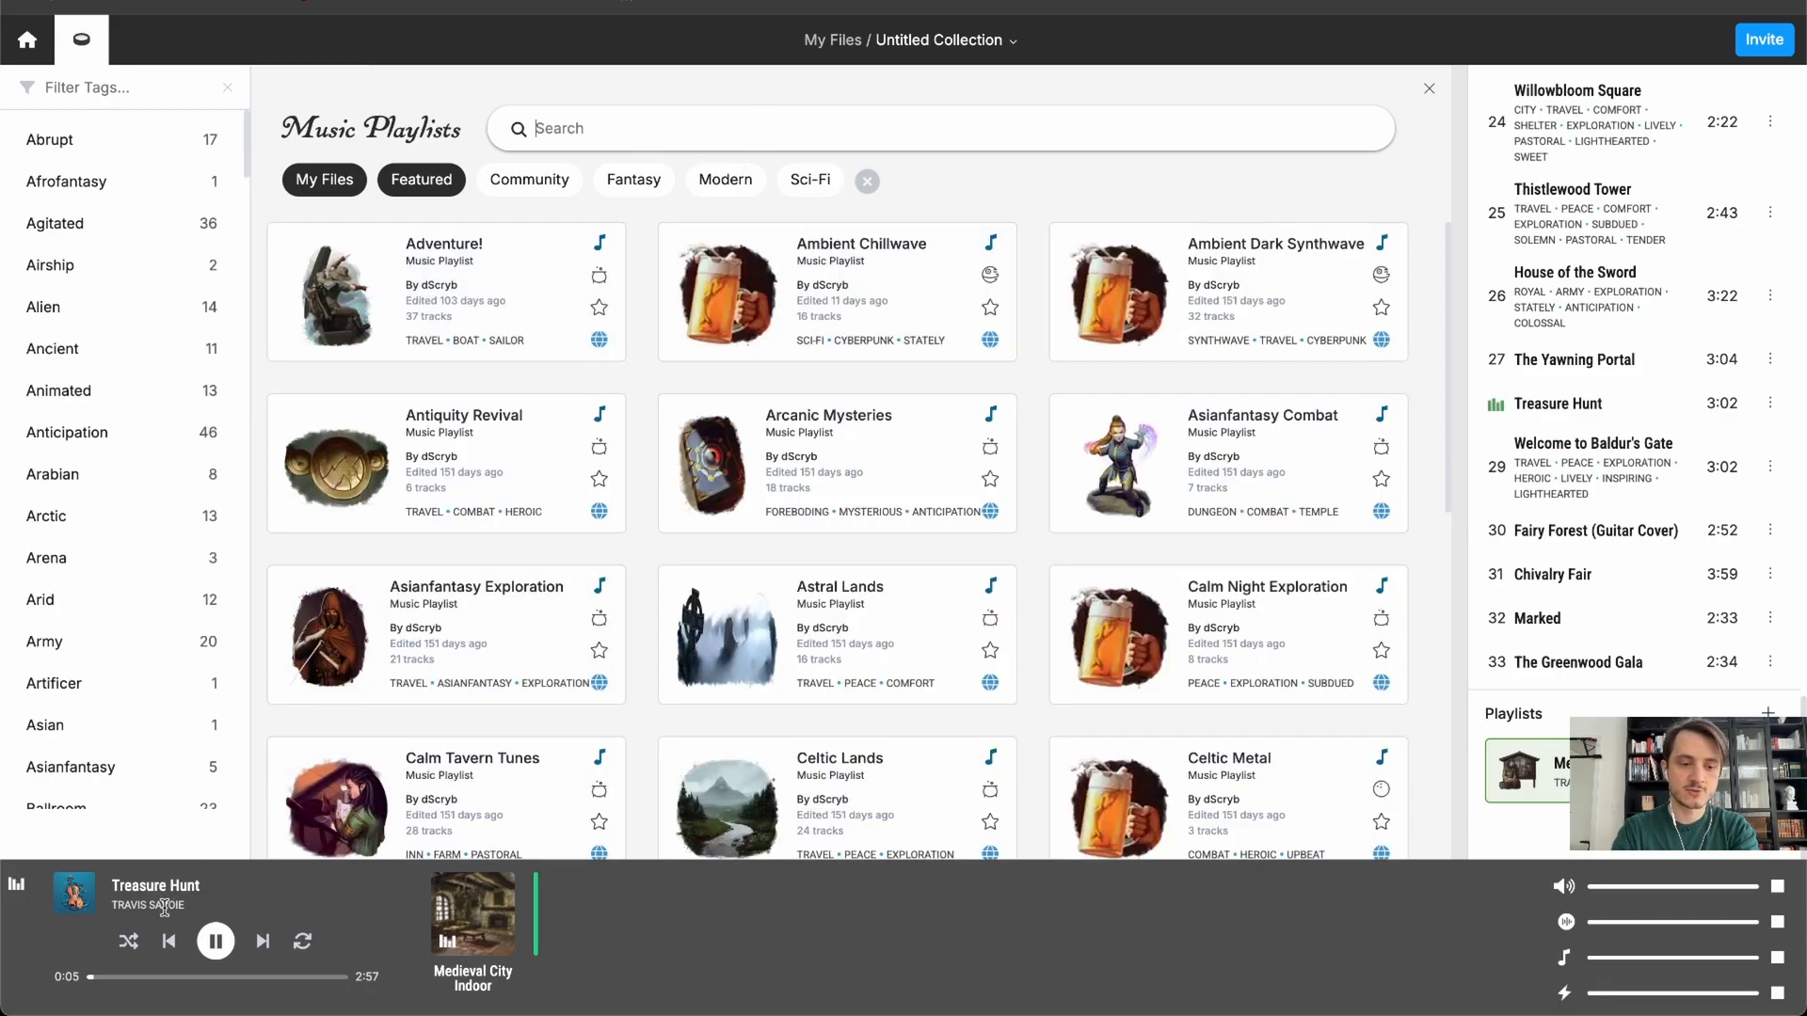
{"action": "left_click", "coordinate": [675, 125]}
{"action": "type", "text": "tavern"}
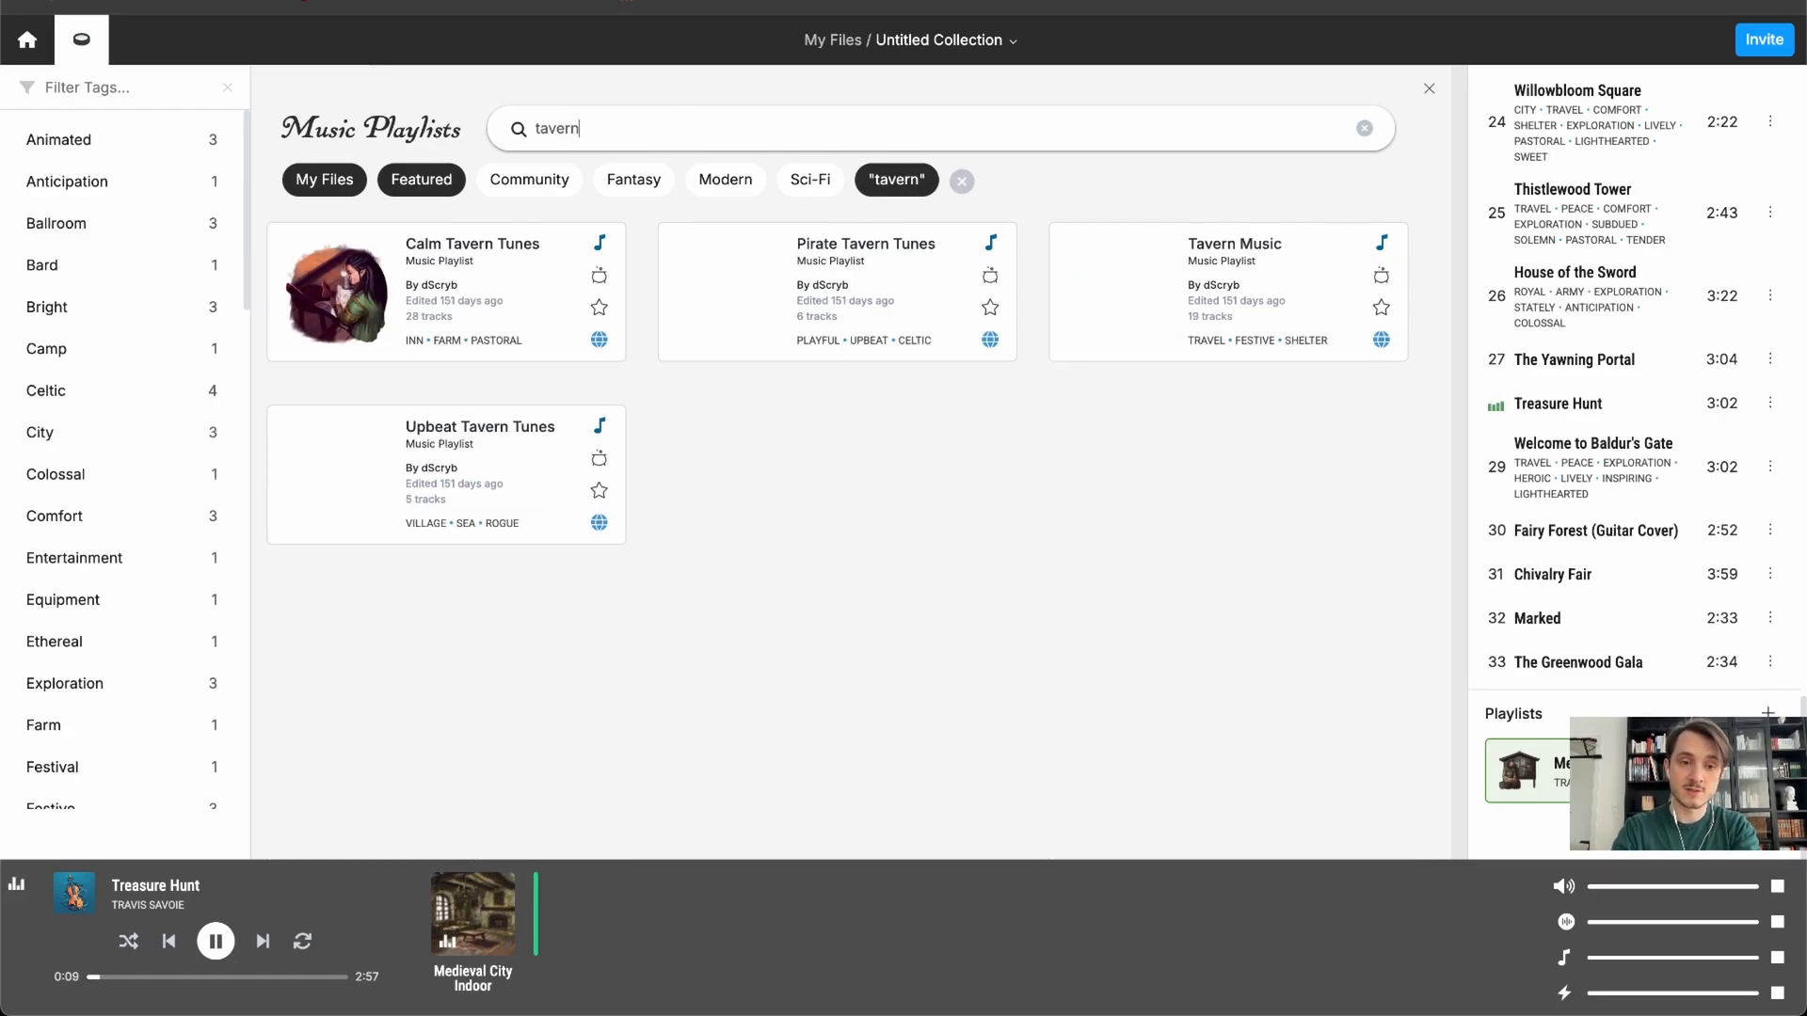
{"action": "left_click", "coordinate": [516, 286]}
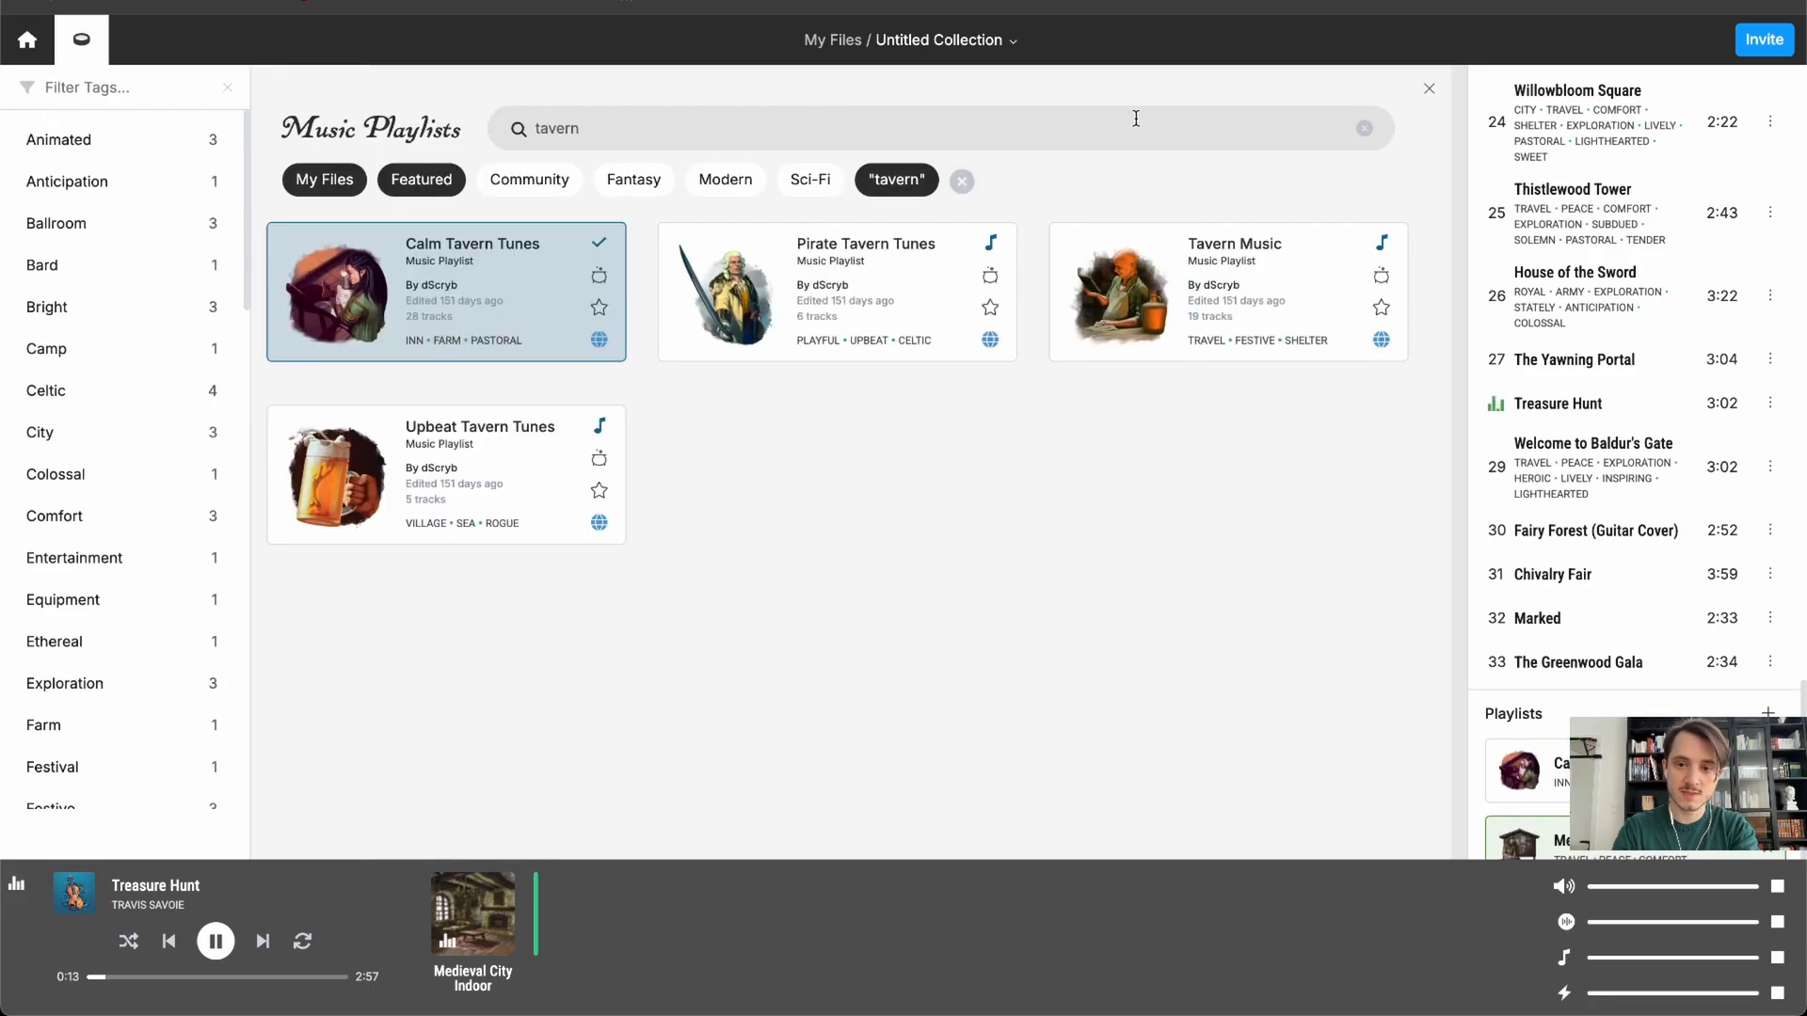
{"action": "left_click", "coordinate": [1365, 129]}
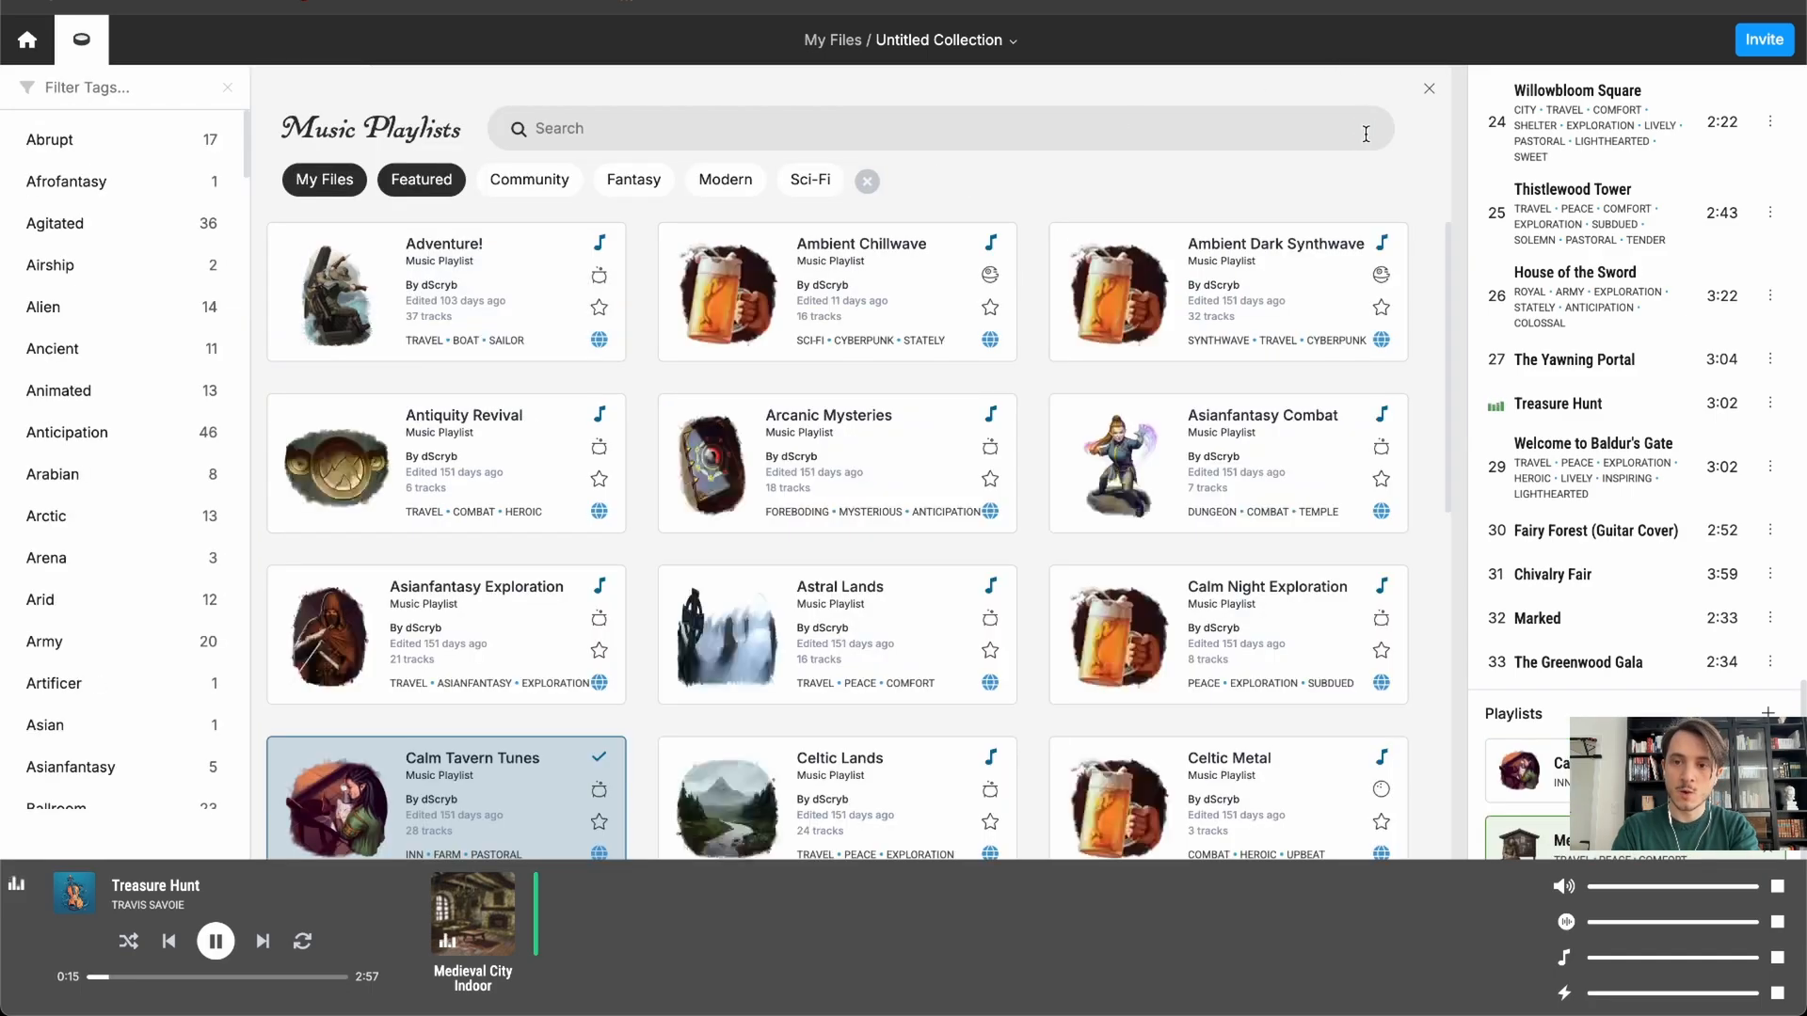
{"action": "left_click", "coordinate": [1431, 89]}
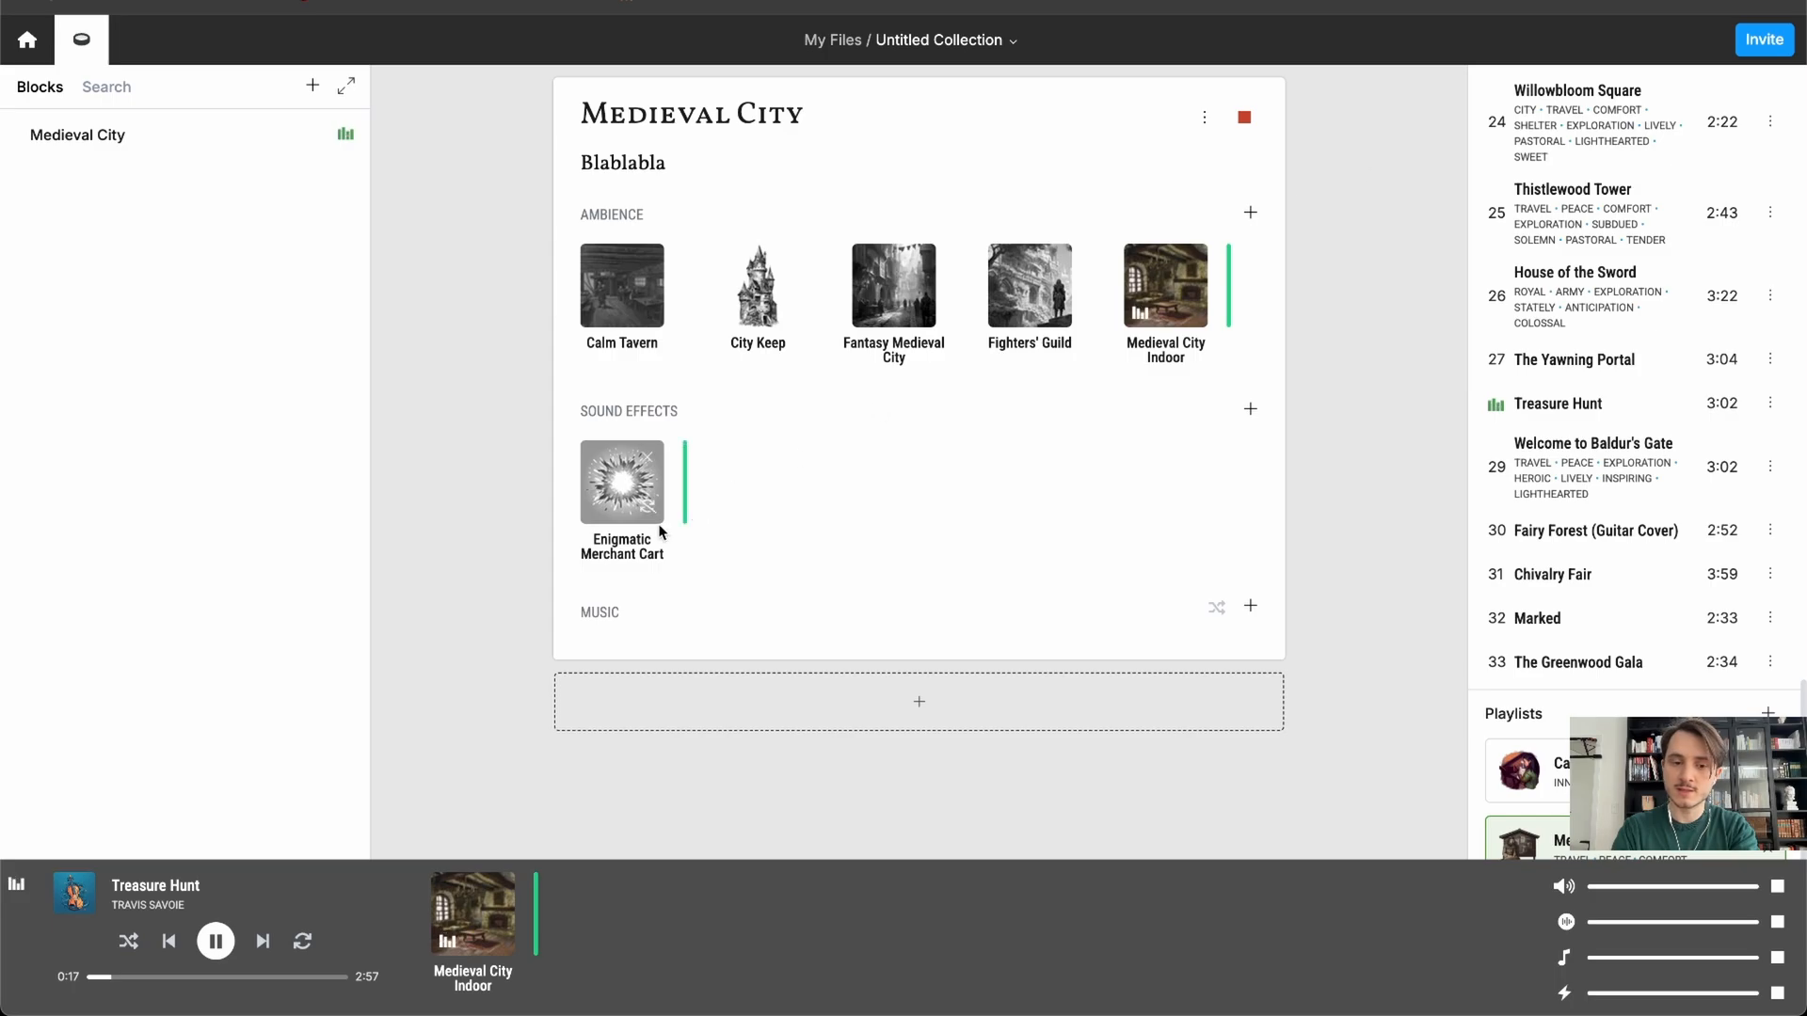
- Browse the music tracks for the Medieval City block and add A Heart Full of Thorns to it
{"action": "left_click", "coordinate": [1247, 609]}
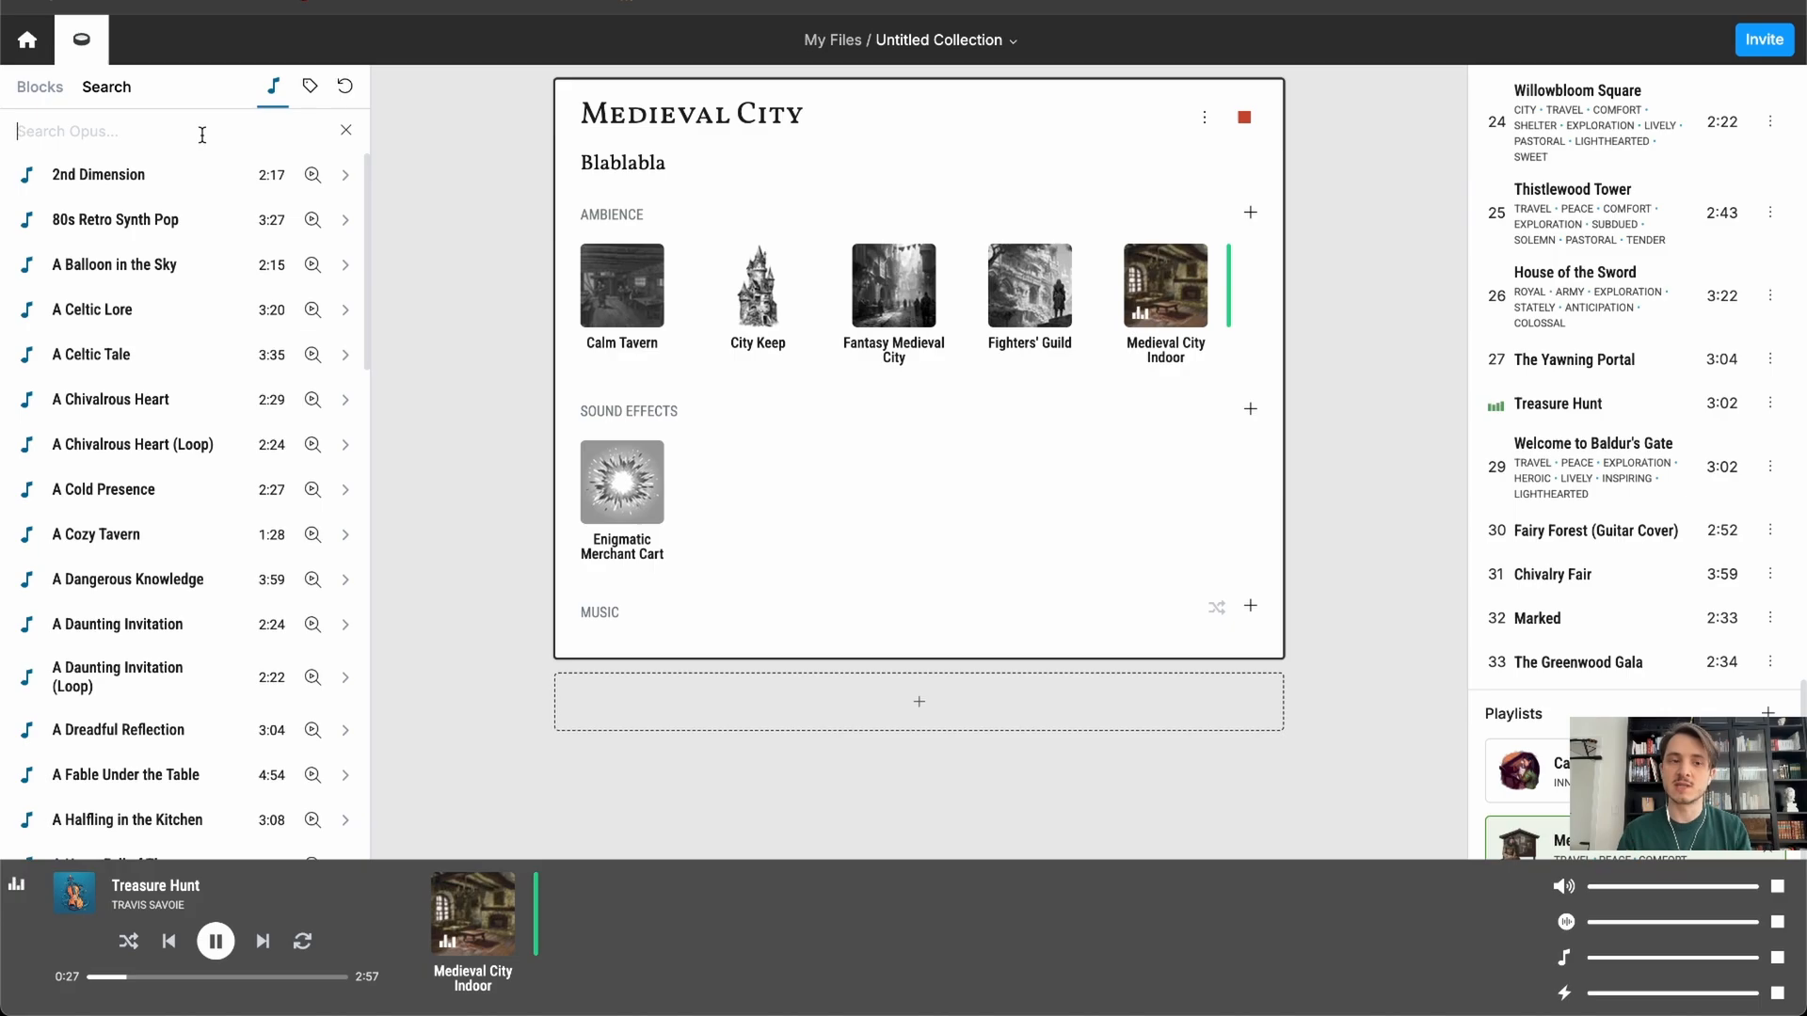
{"action": "scroll", "coordinate": [168, 556], "scroll_direction": "down", "scroll_amount": 3}
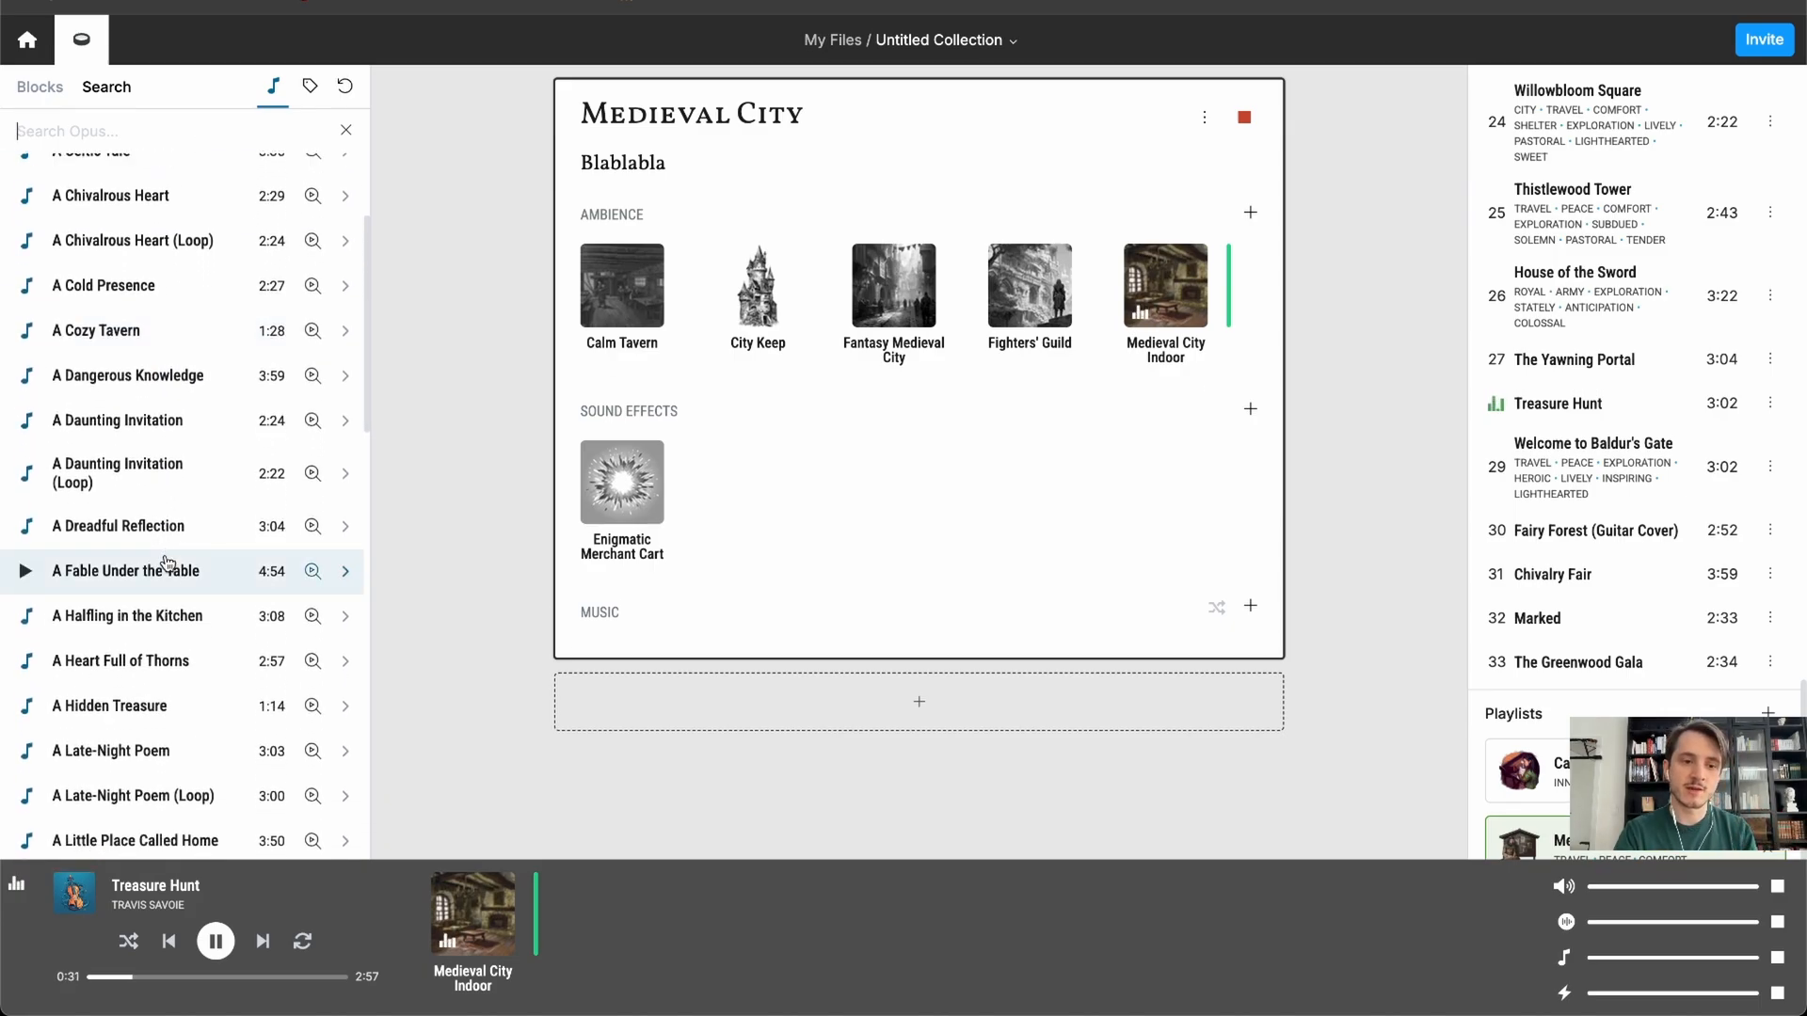
{"action": "scroll", "coordinate": [167, 563], "scroll_direction": "down", "scroll_amount": 2}
{"action": "left_click", "coordinate": [310, 87]}
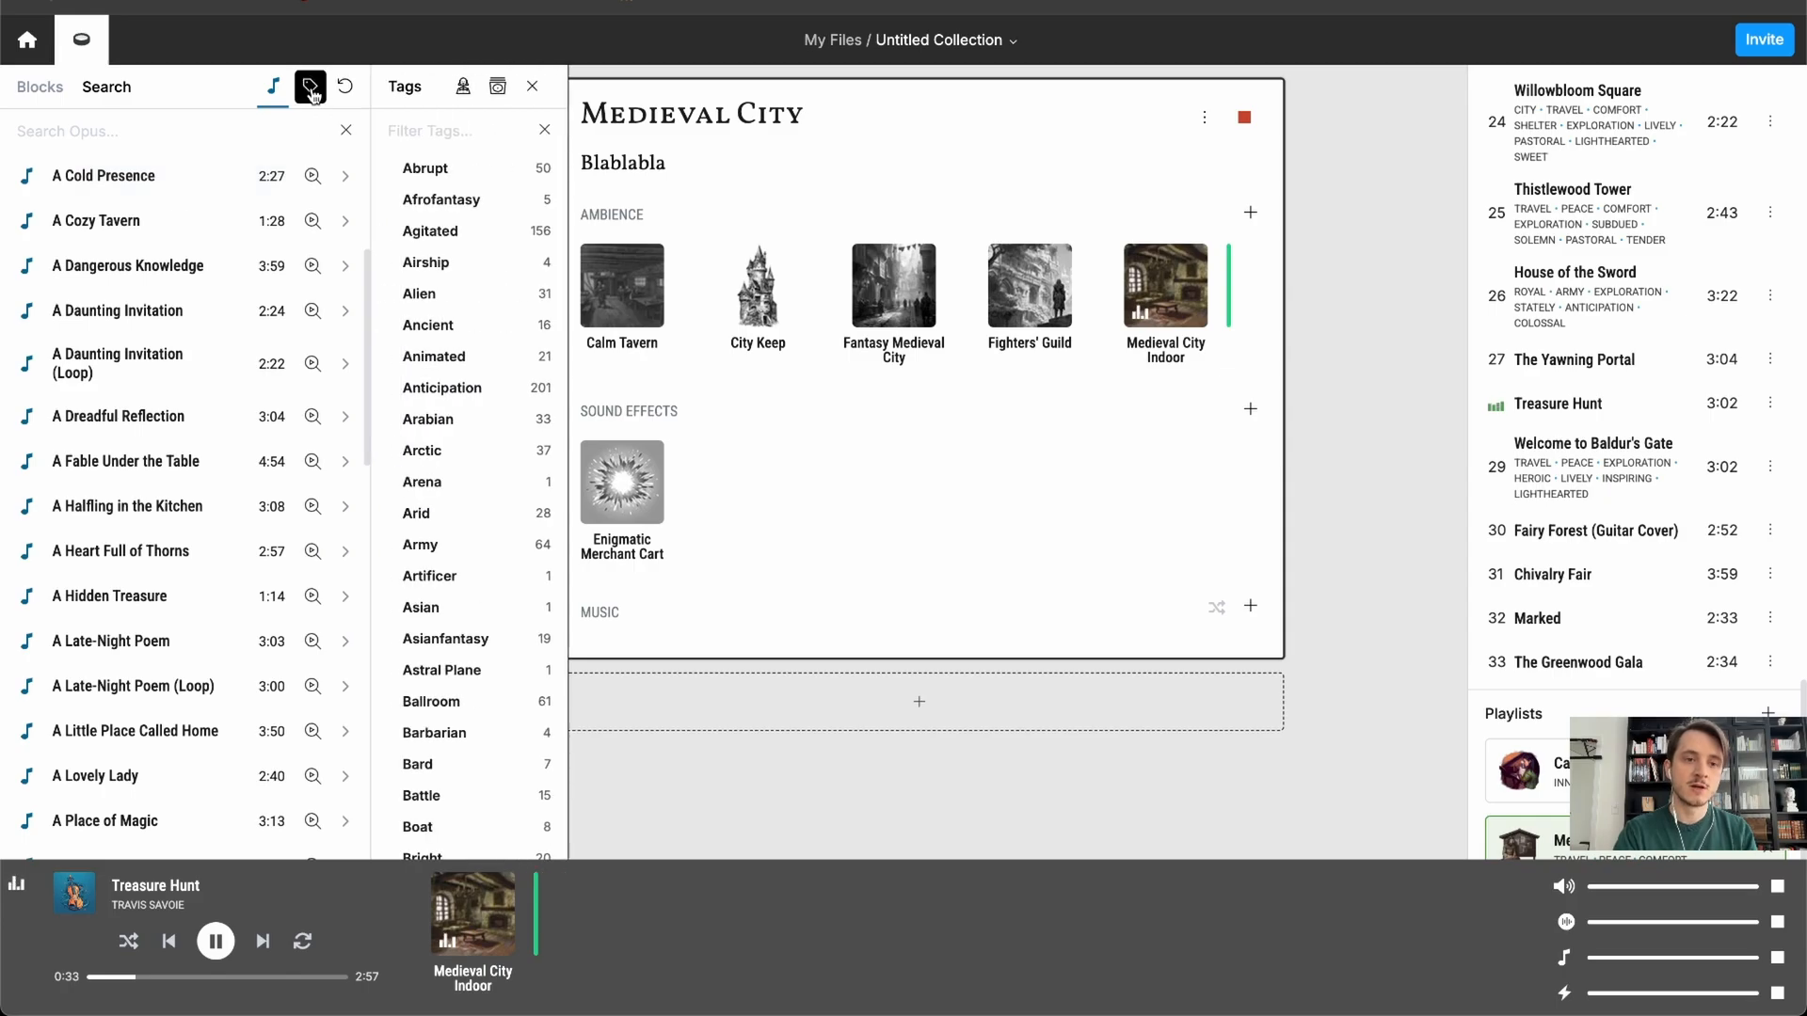
{"action": "left_click", "coordinate": [310, 87]}
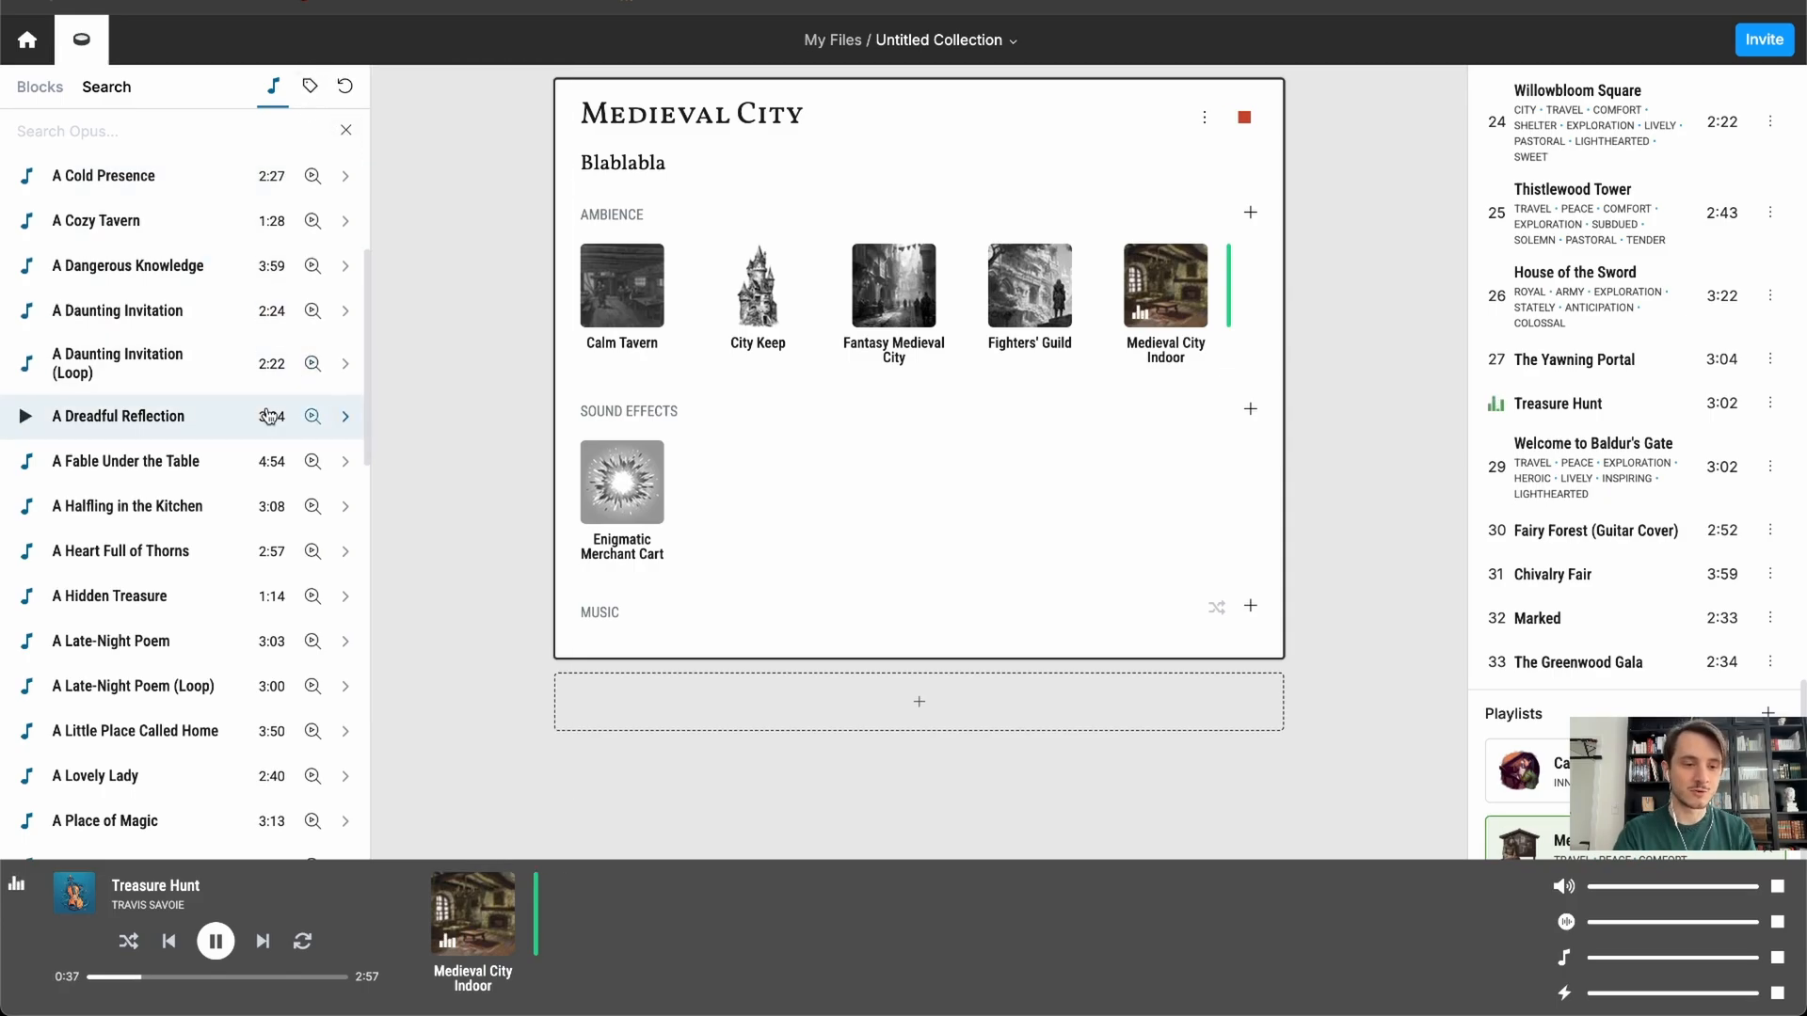
{"action": "left_click", "coordinate": [346, 557]}
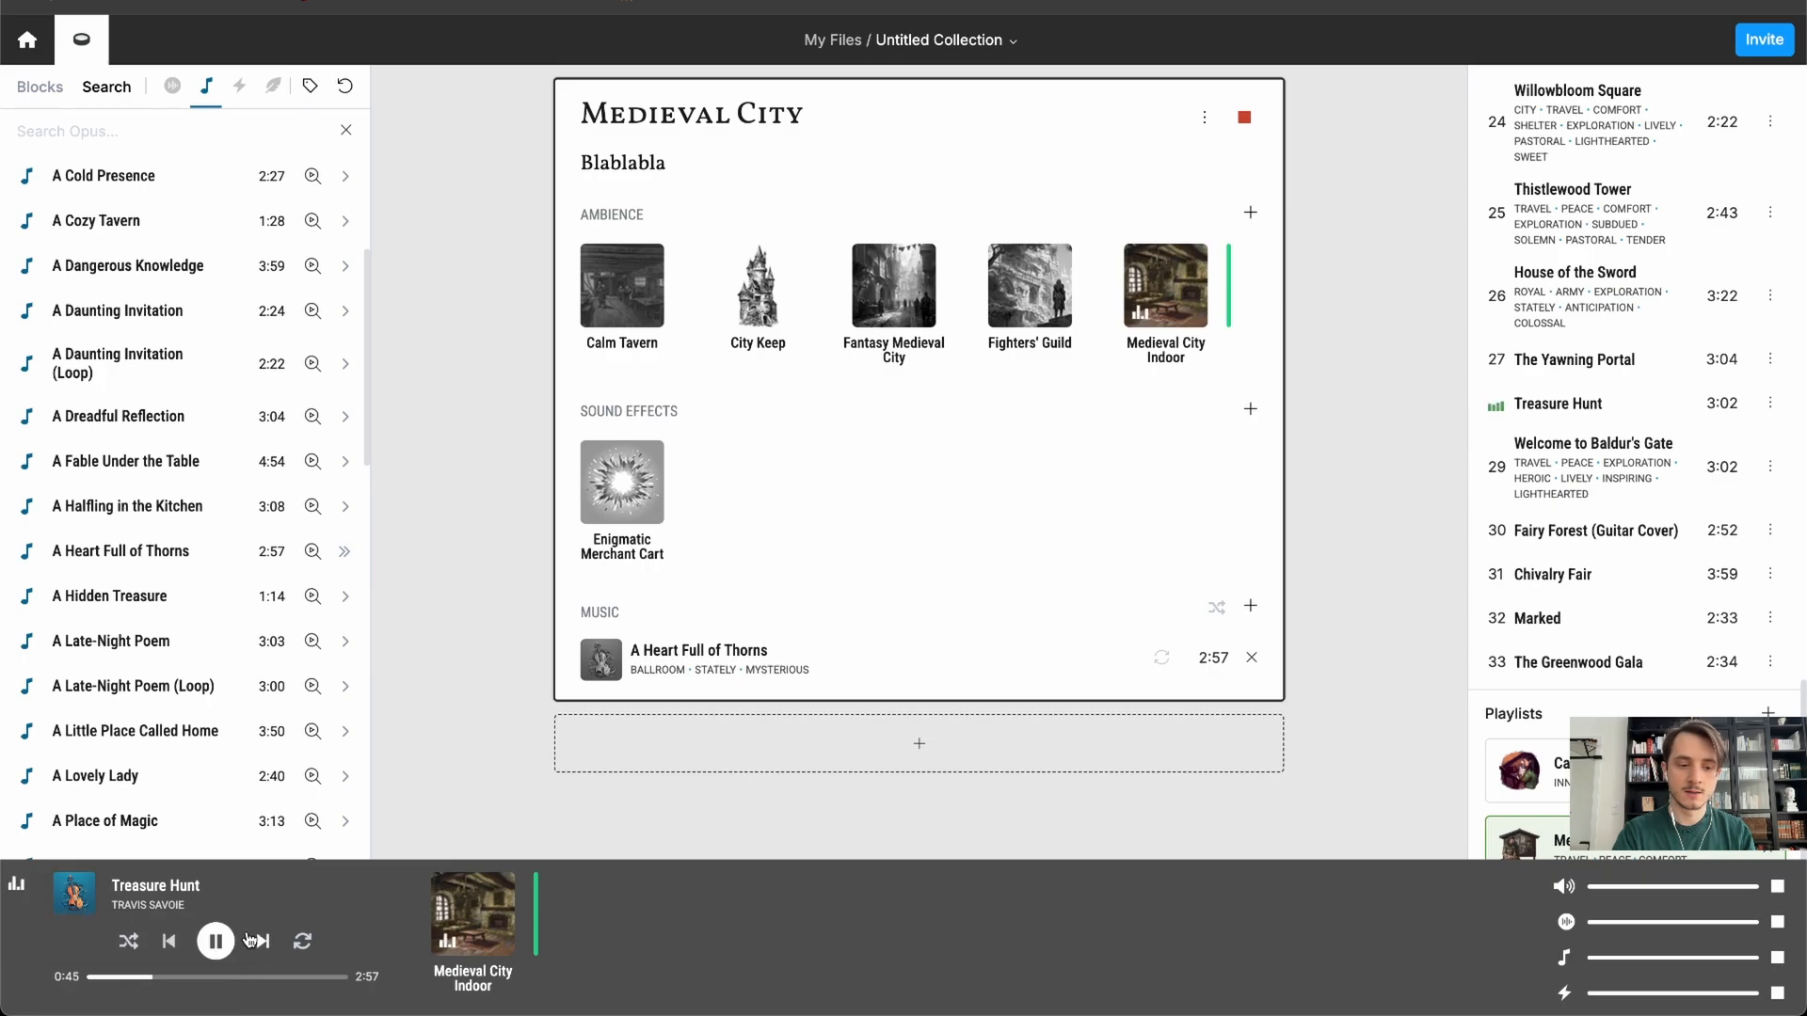
- Switch playback from Treasure Hunt to the block's A Heart Full of Thorns, stop the Medieval City Indoor ambience and return to the block list
{"action": "left_click", "coordinate": [216, 941]}
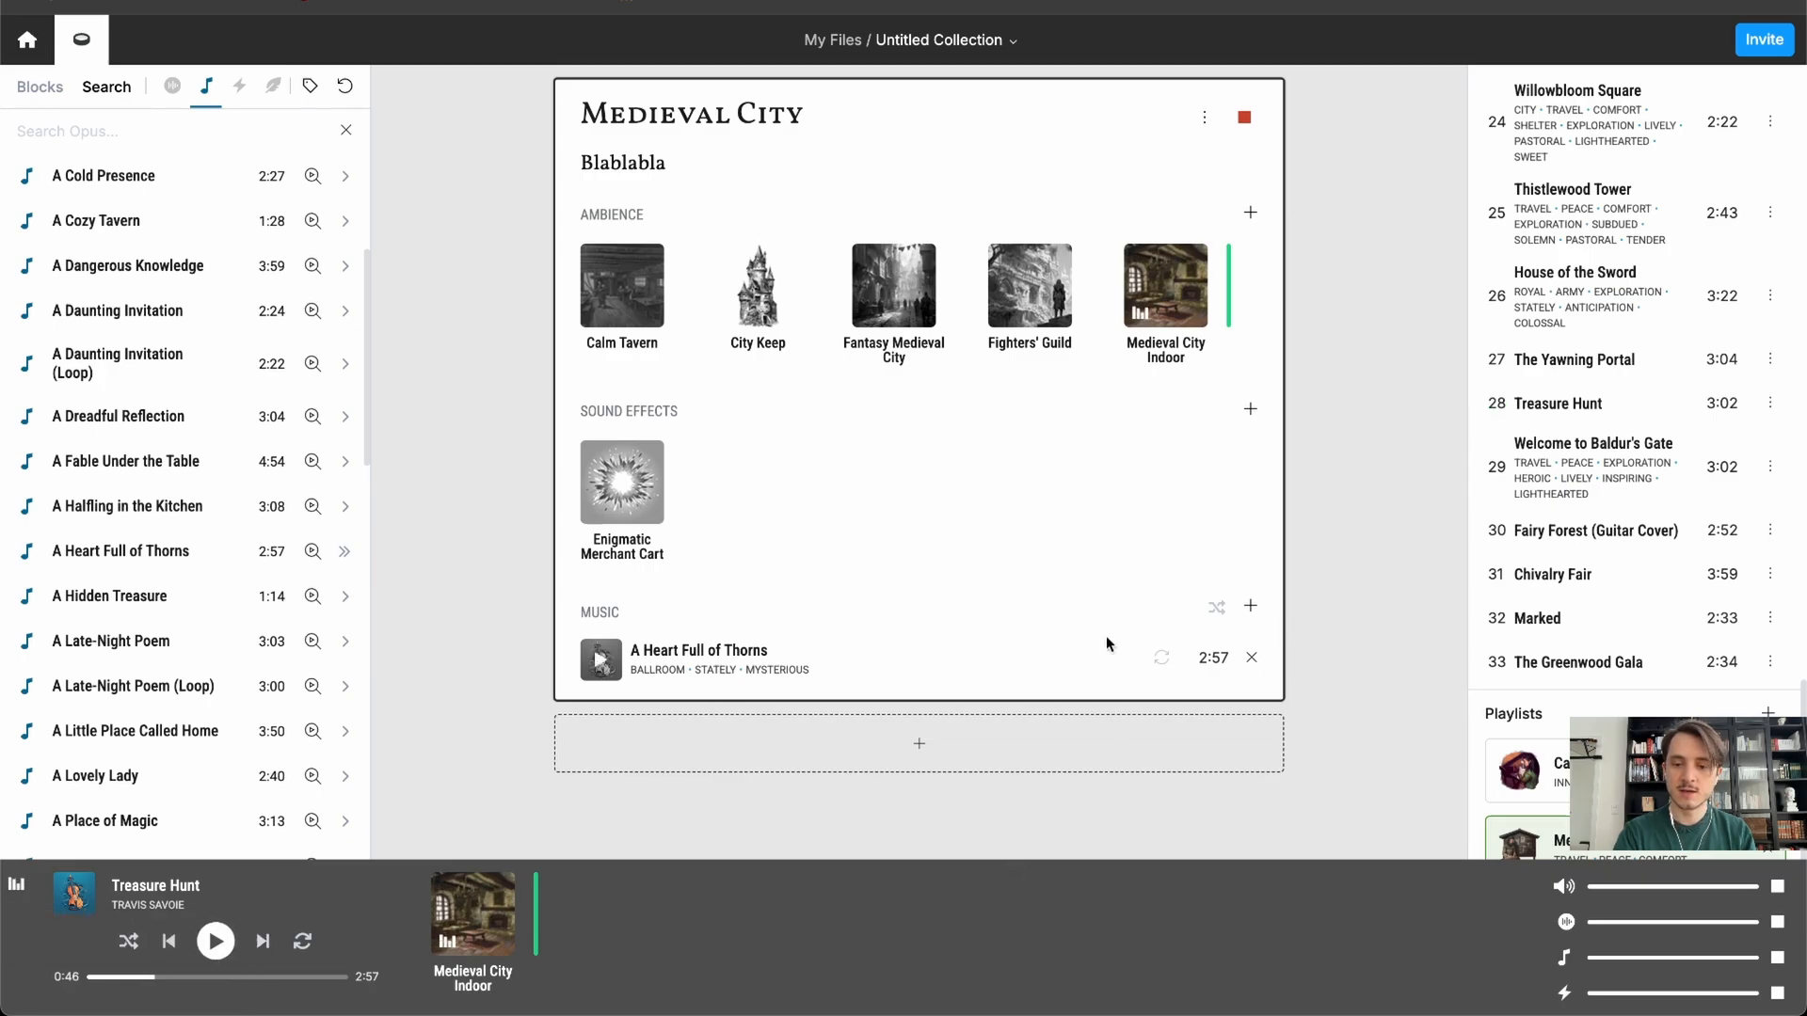
{"action": "left_click", "coordinate": [601, 663]}
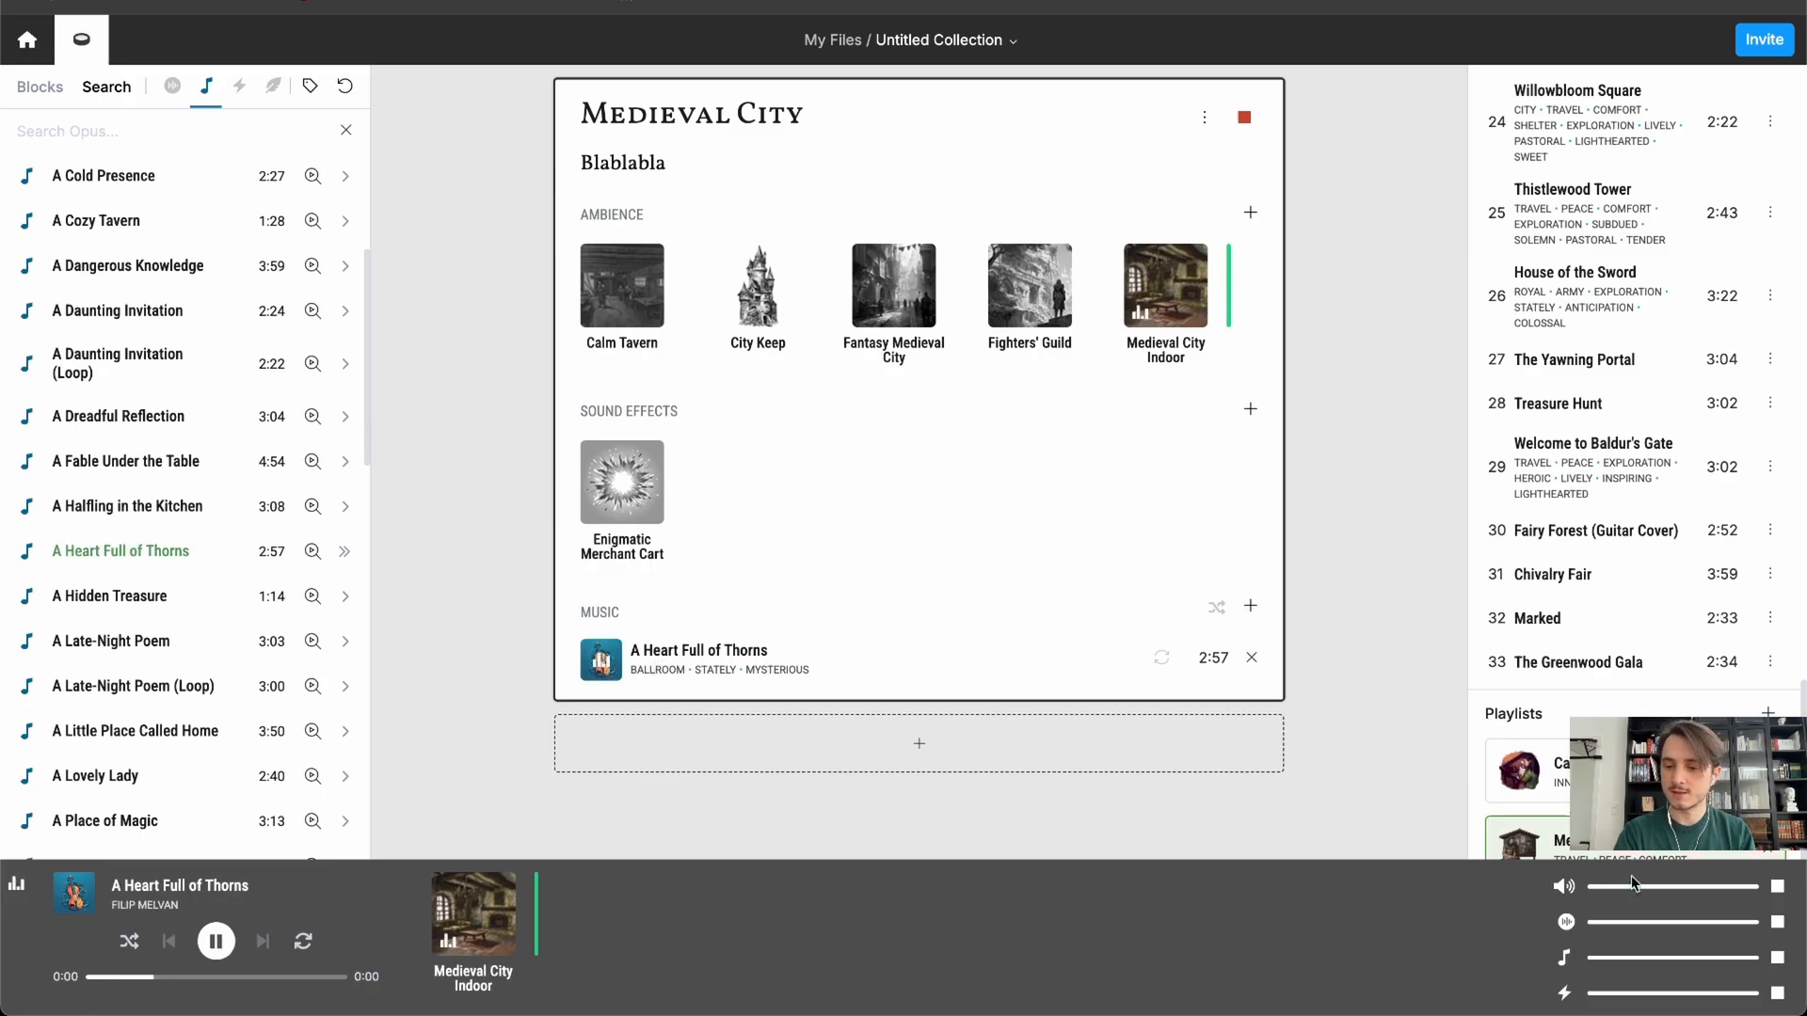
{"action": "left_click", "coordinate": [466, 910]}
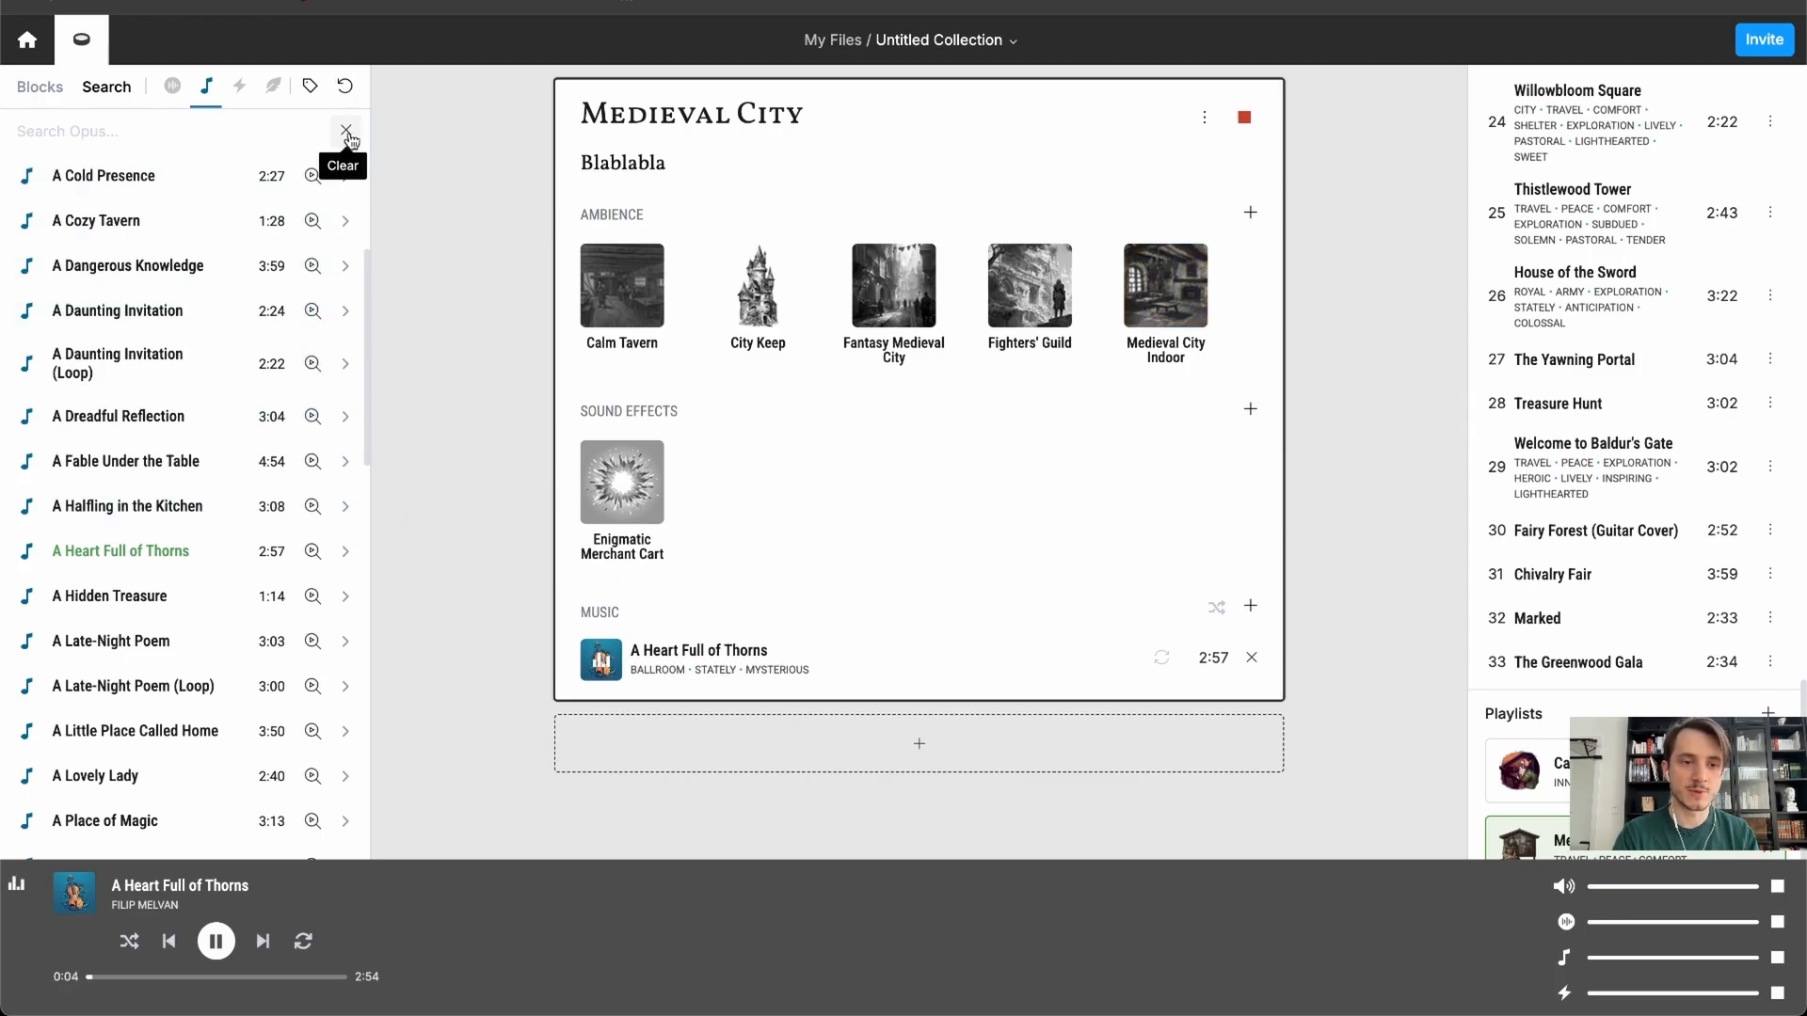
{"action": "left_click", "coordinate": [38, 90]}
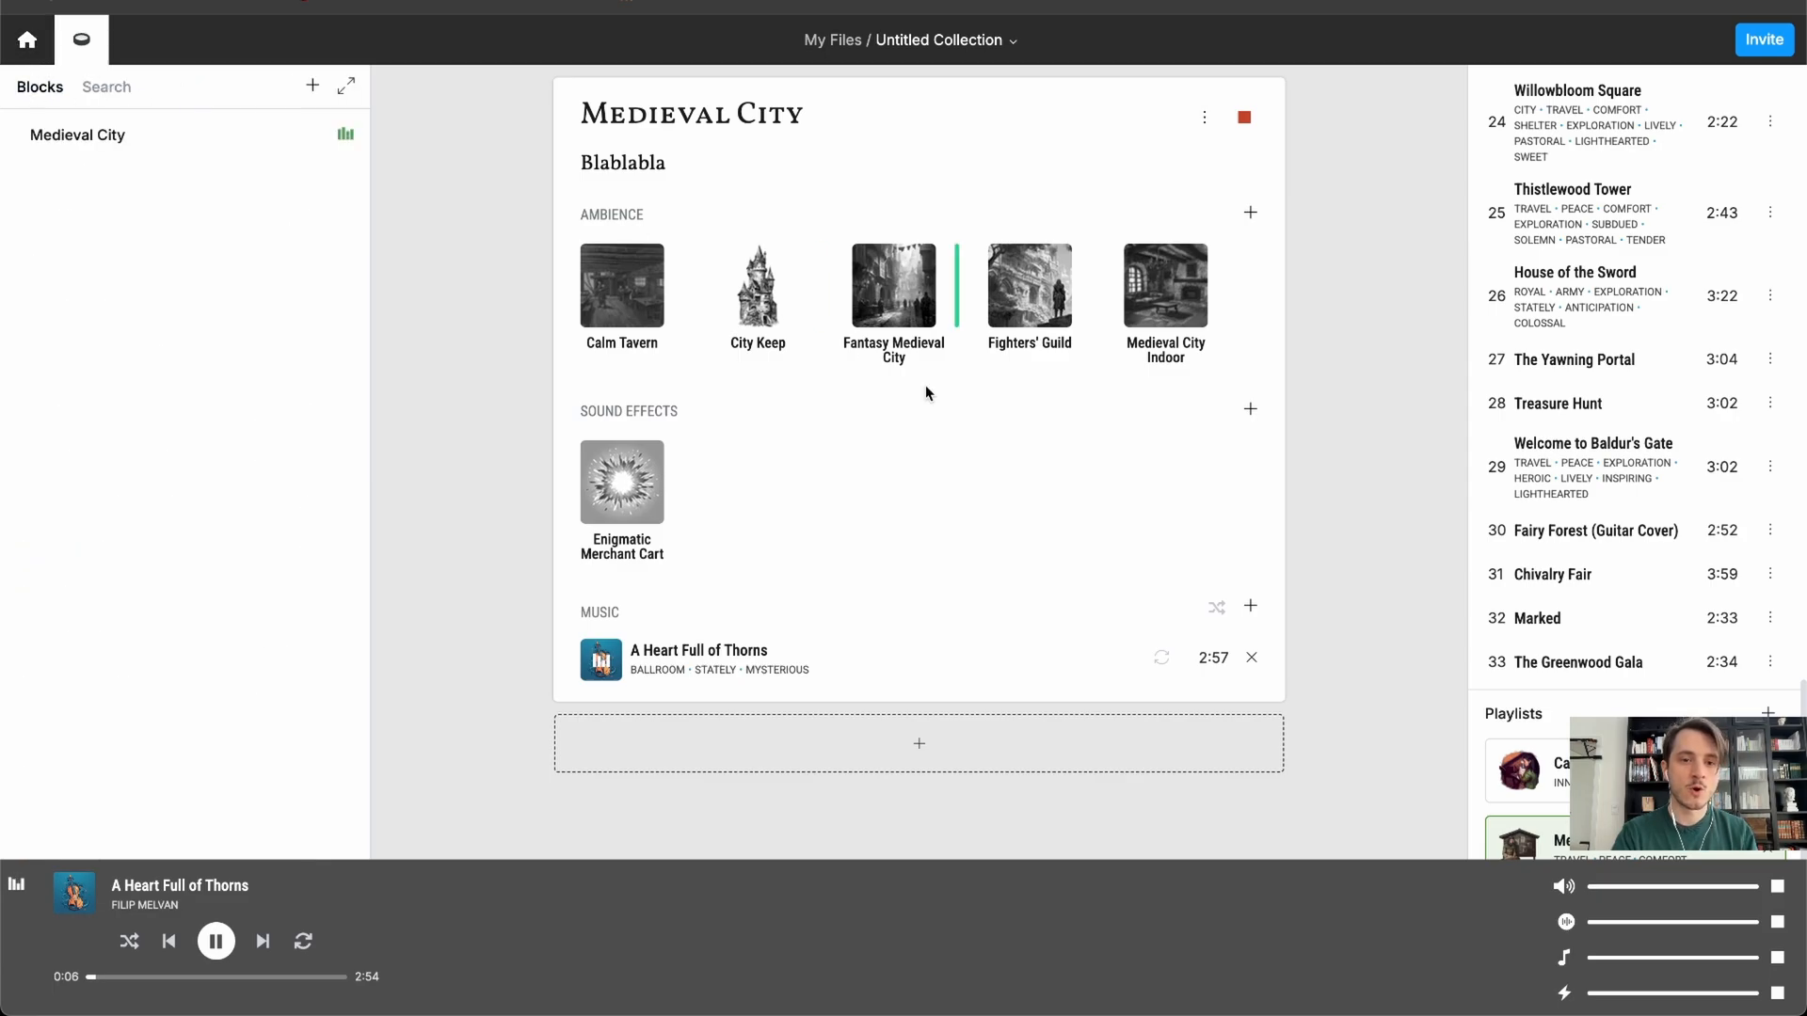
- Create a new block below Medieval City with the heading "The tavern" and save it
{"action": "mouse_move", "coordinate": [928, 391]}
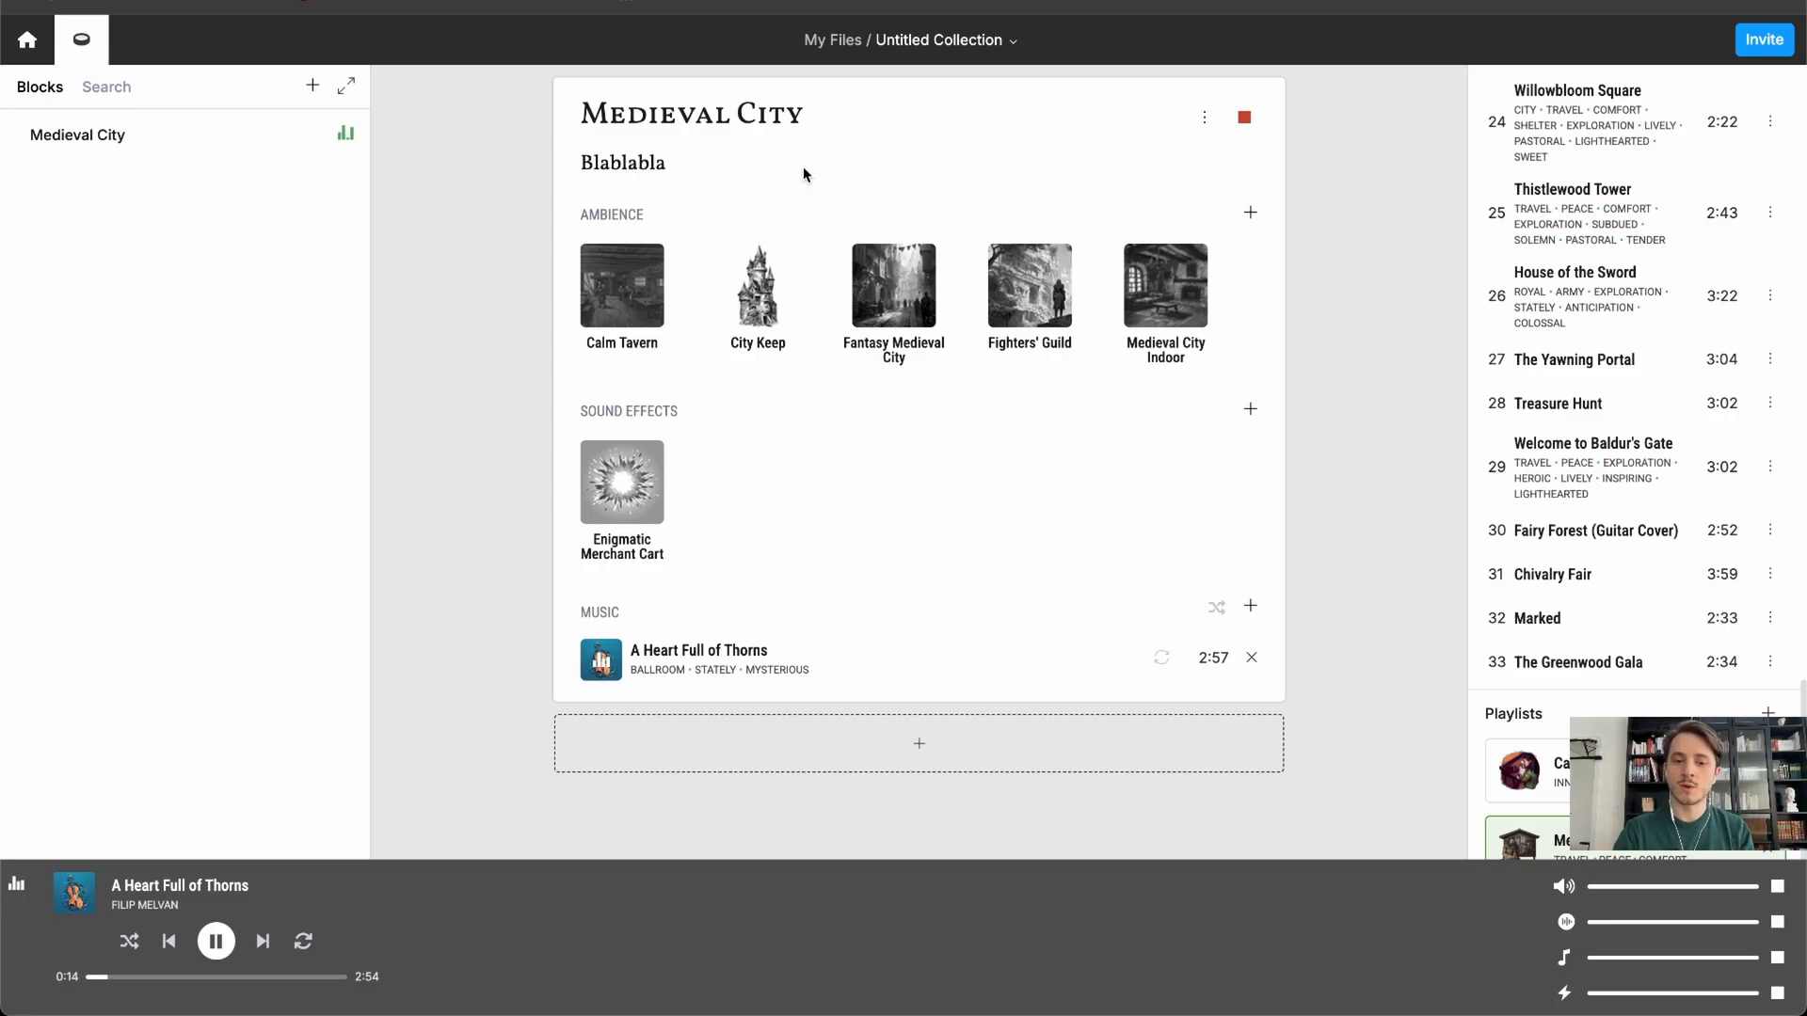
{"action": "left_click", "coordinate": [934, 749]}
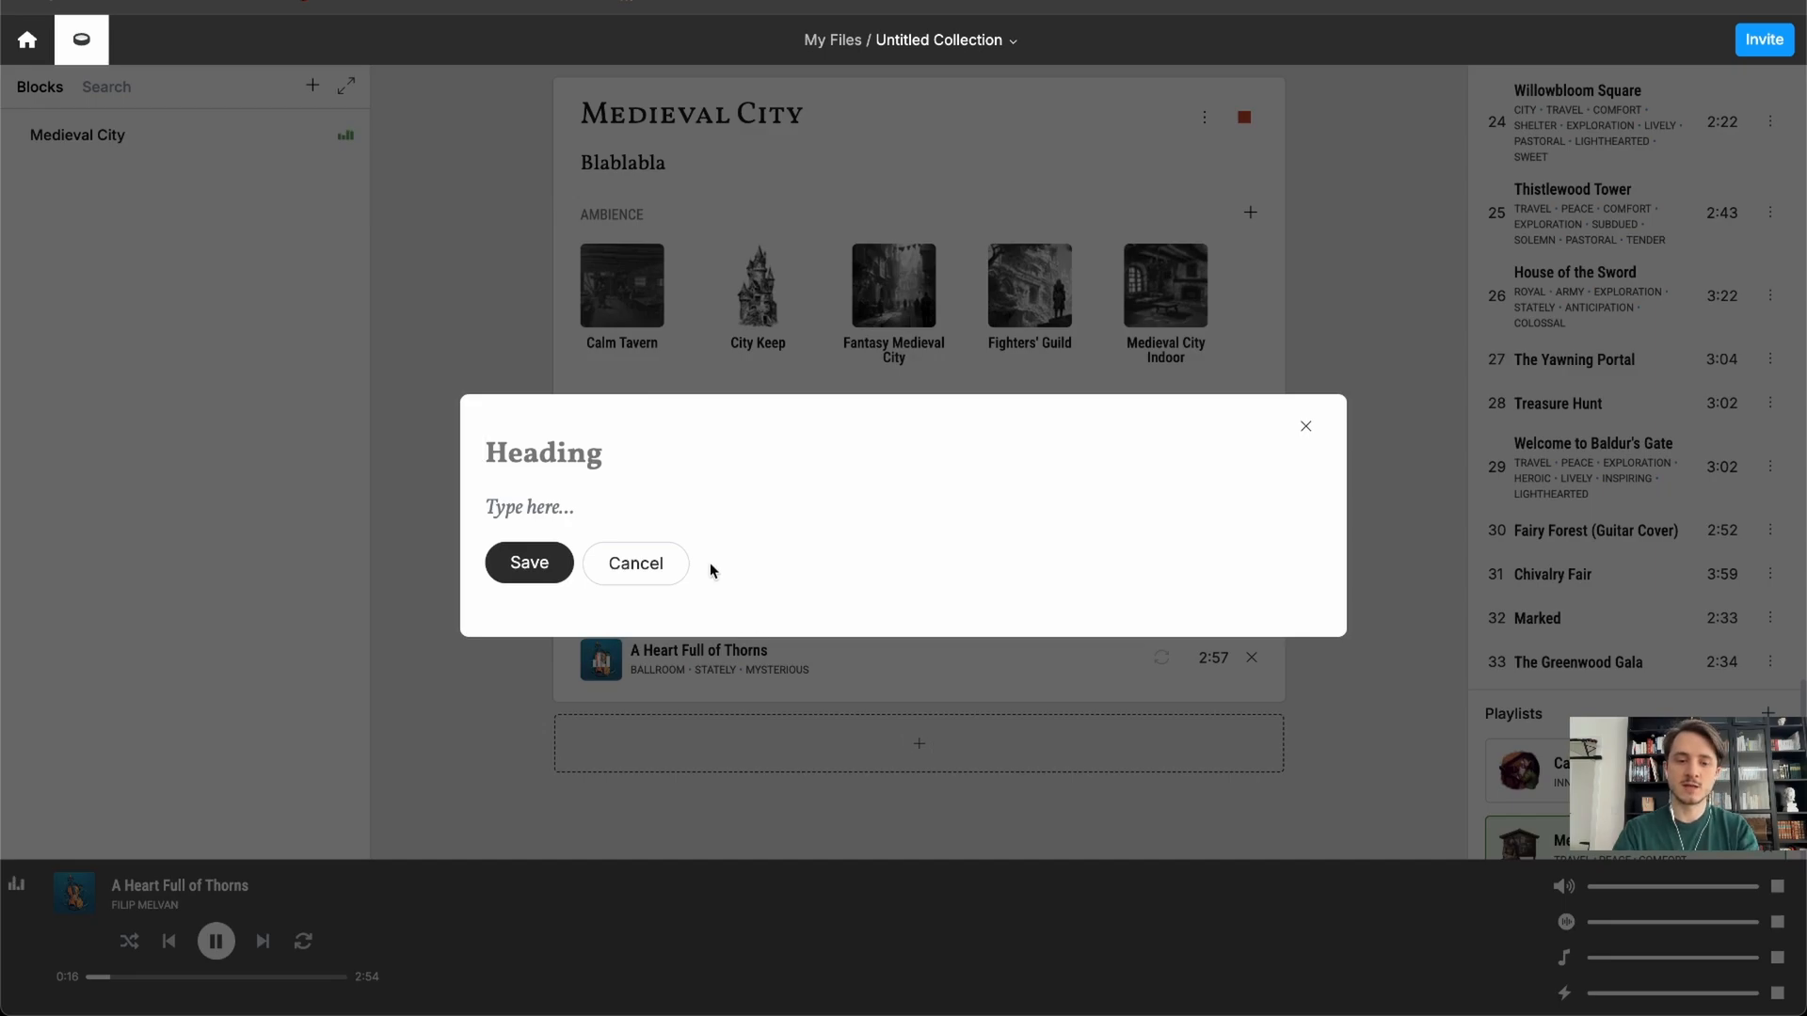
{"action": "type", "text": "The "}
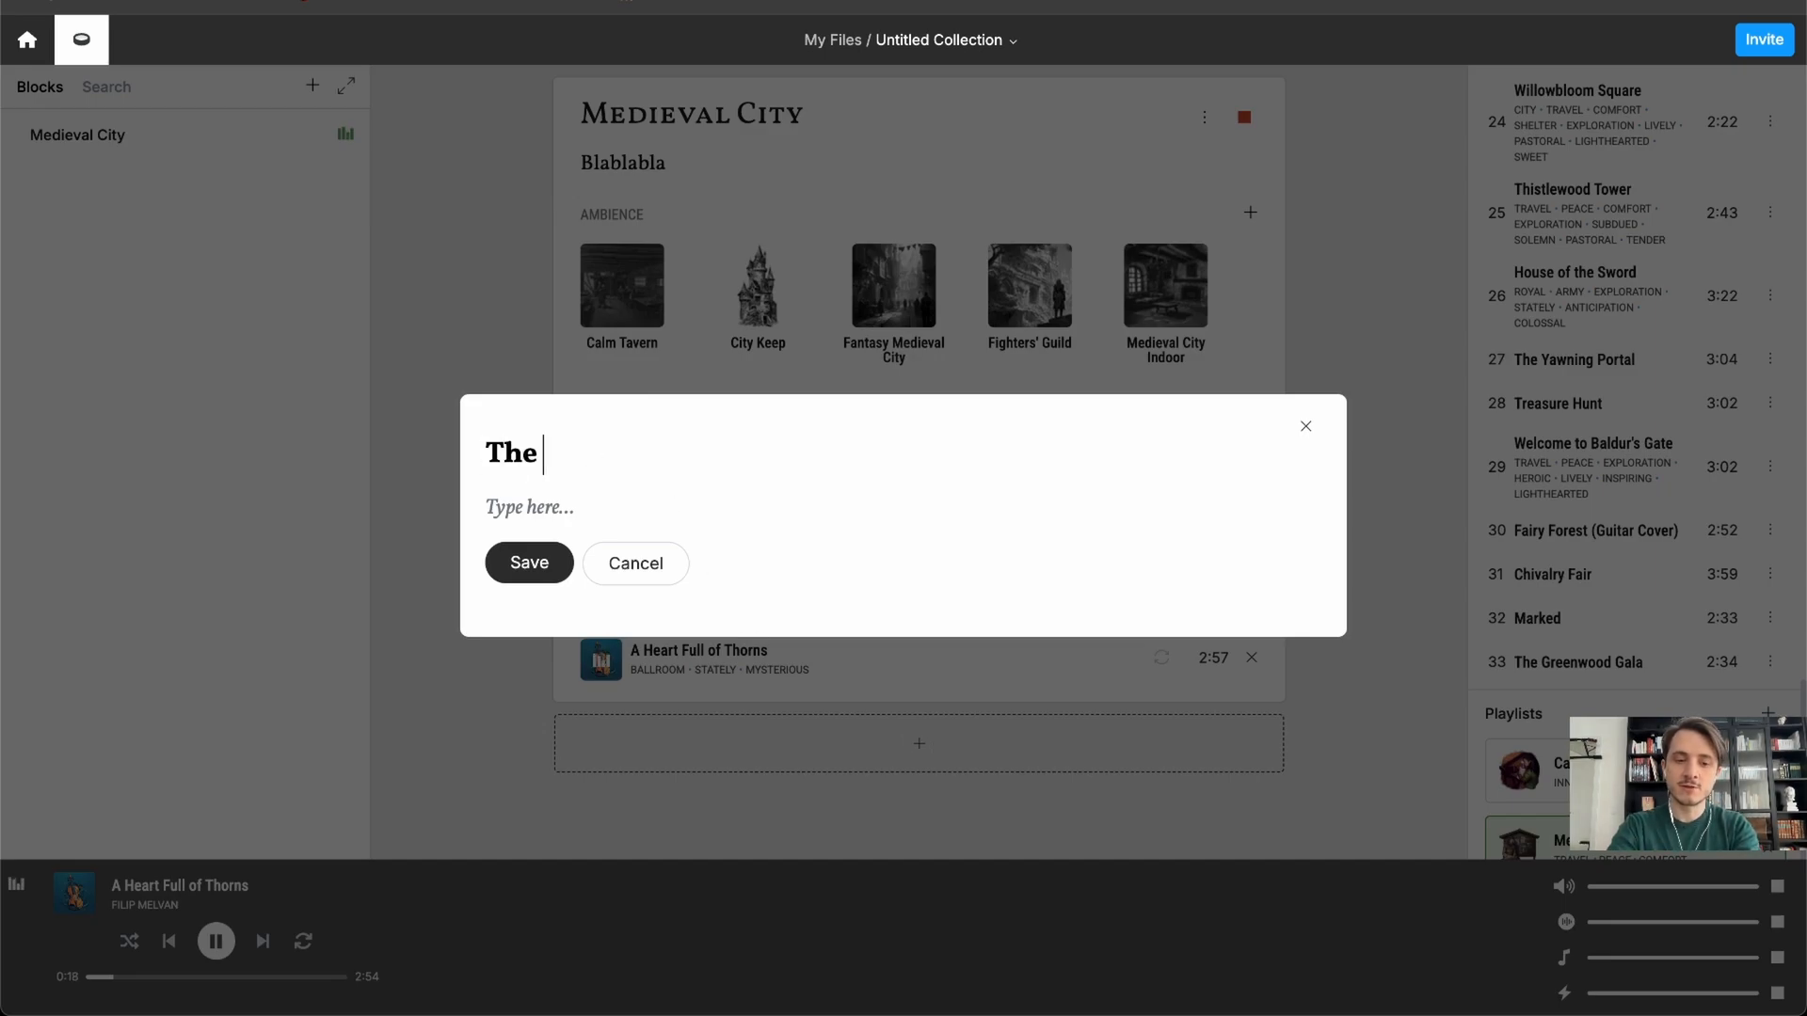
{"action": "type", "text": "tavern"}
{"action": "left_click", "coordinate": [523, 561]}
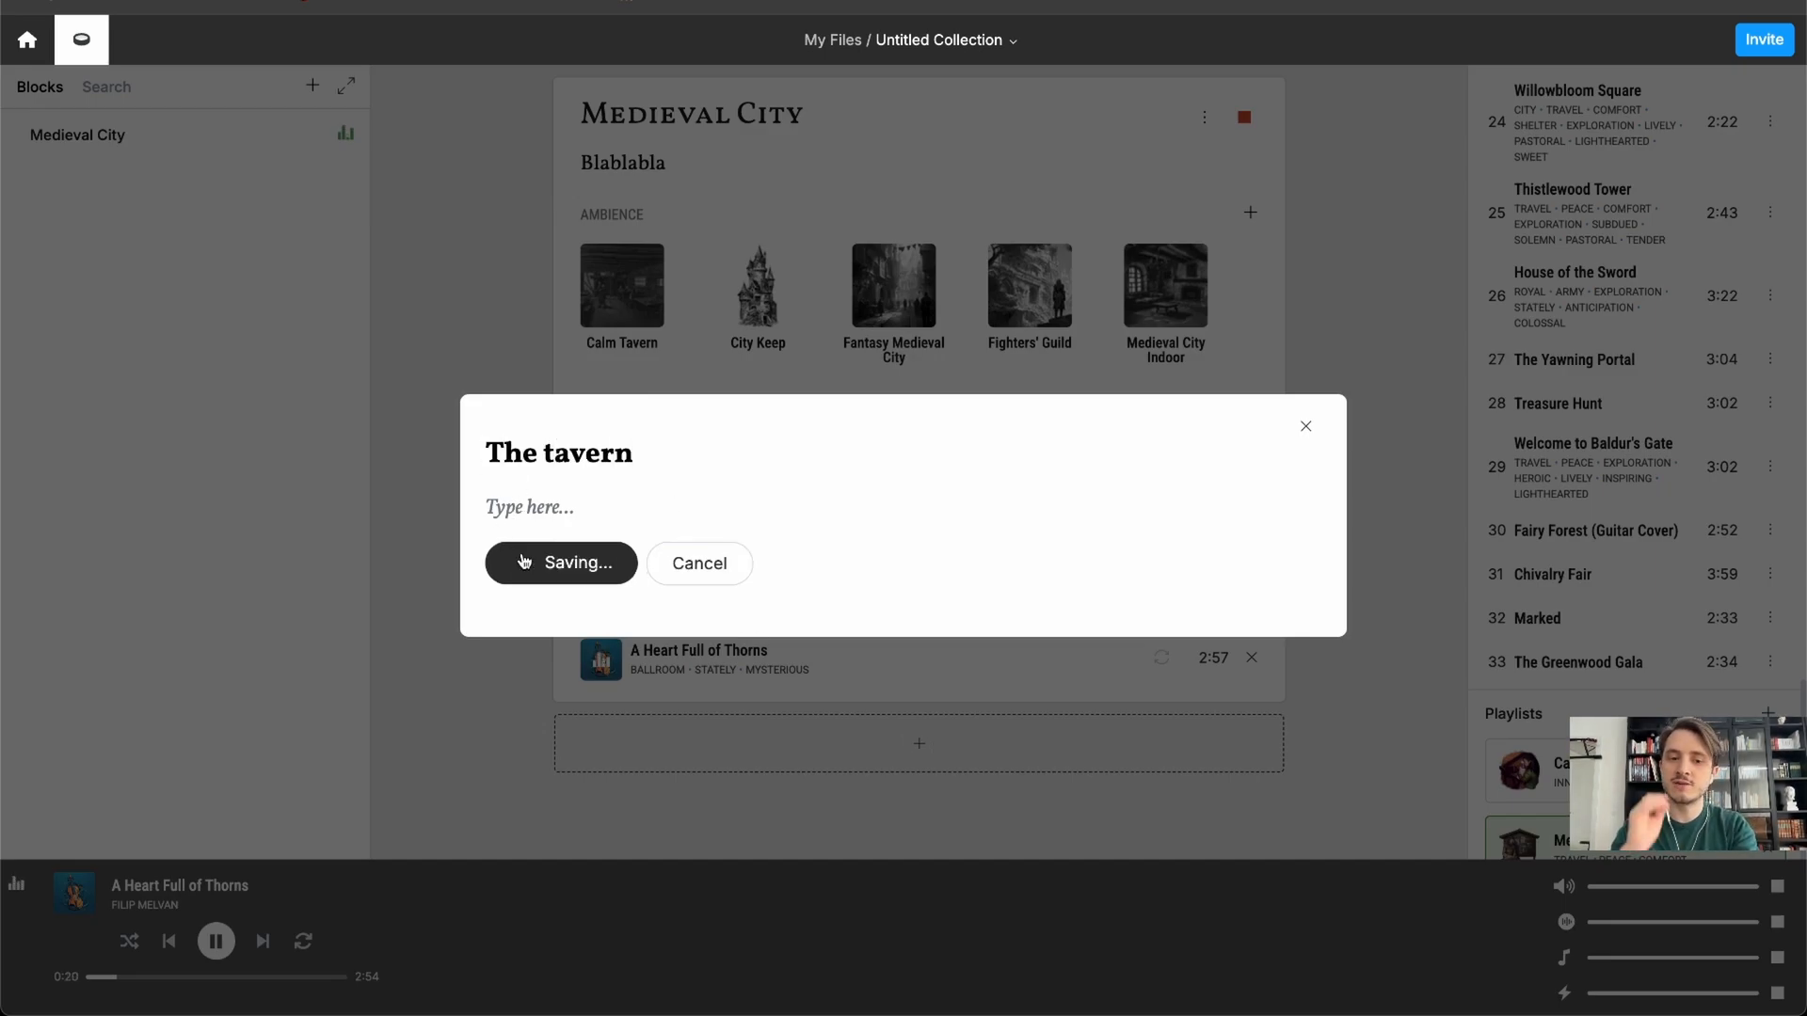
- Search ambiences for The tavern block with "tavern" and add Calm Tavern, Crowded Tavern, Quiet Tavern and Tavern Brawl
{"action": "scroll", "coordinate": [524, 557], "scroll_direction": "down", "scroll_amount": 3}
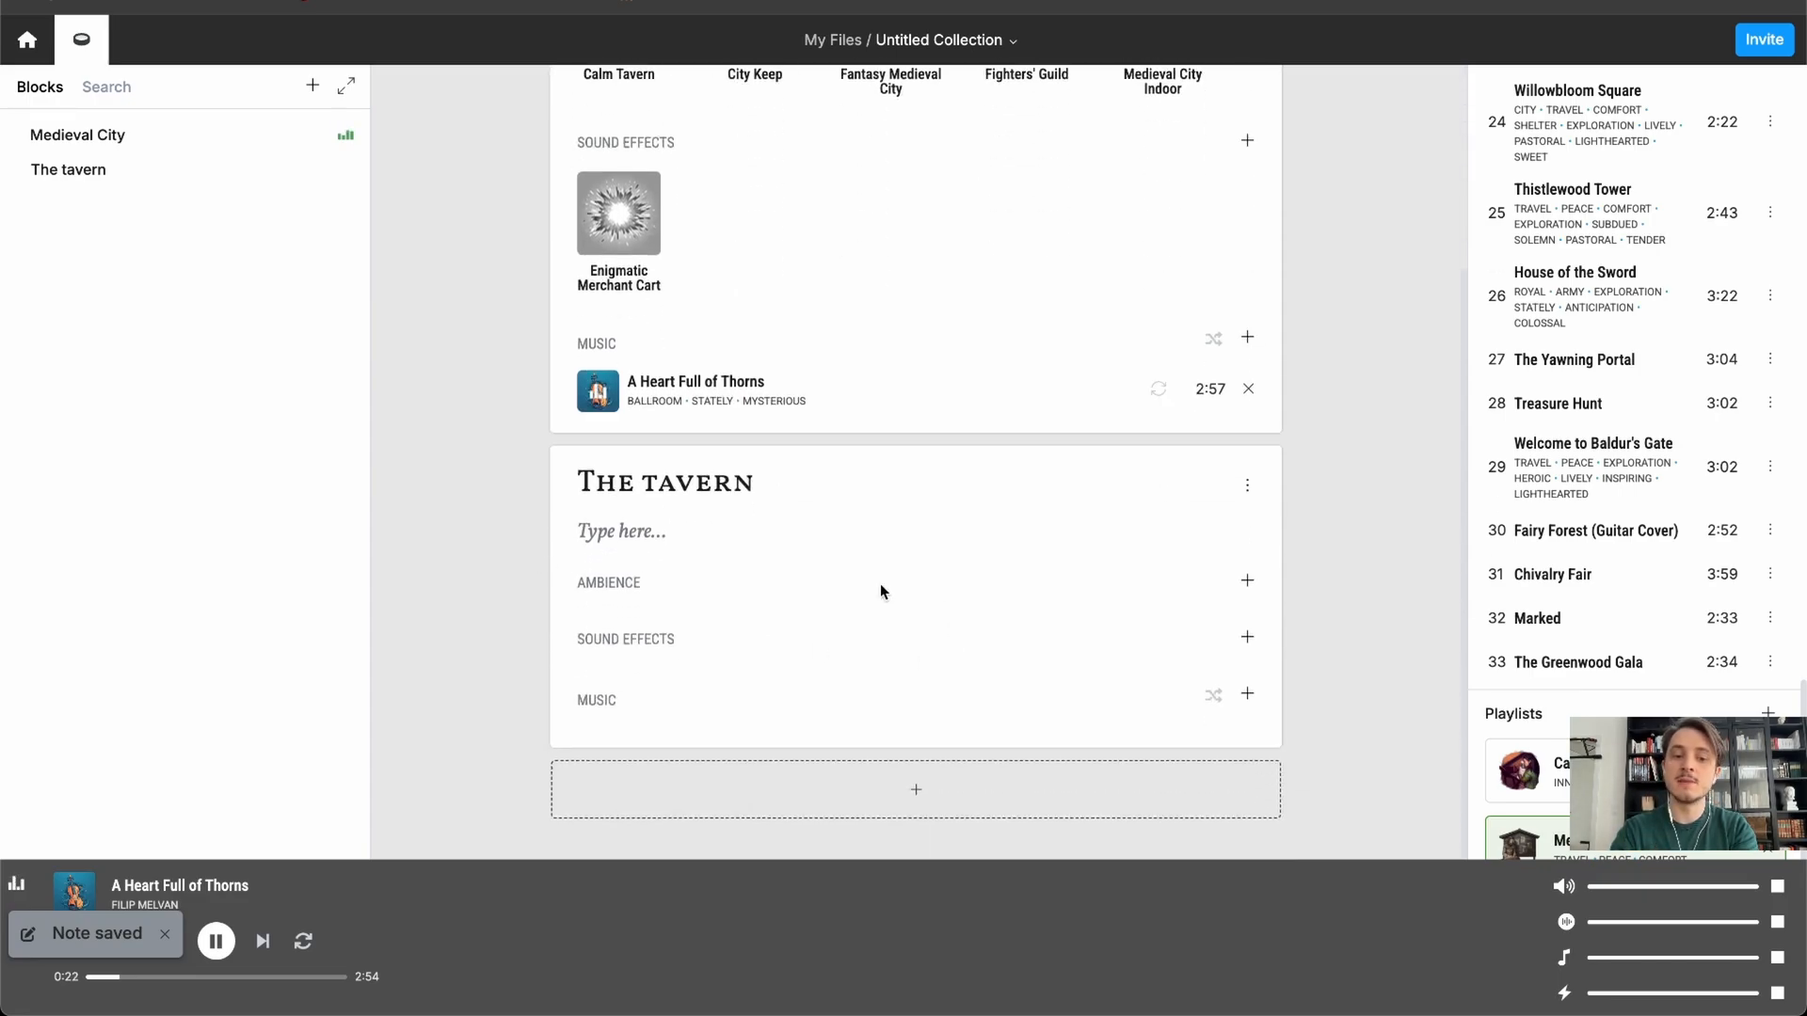
{"action": "left_click", "coordinate": [1247, 581]}
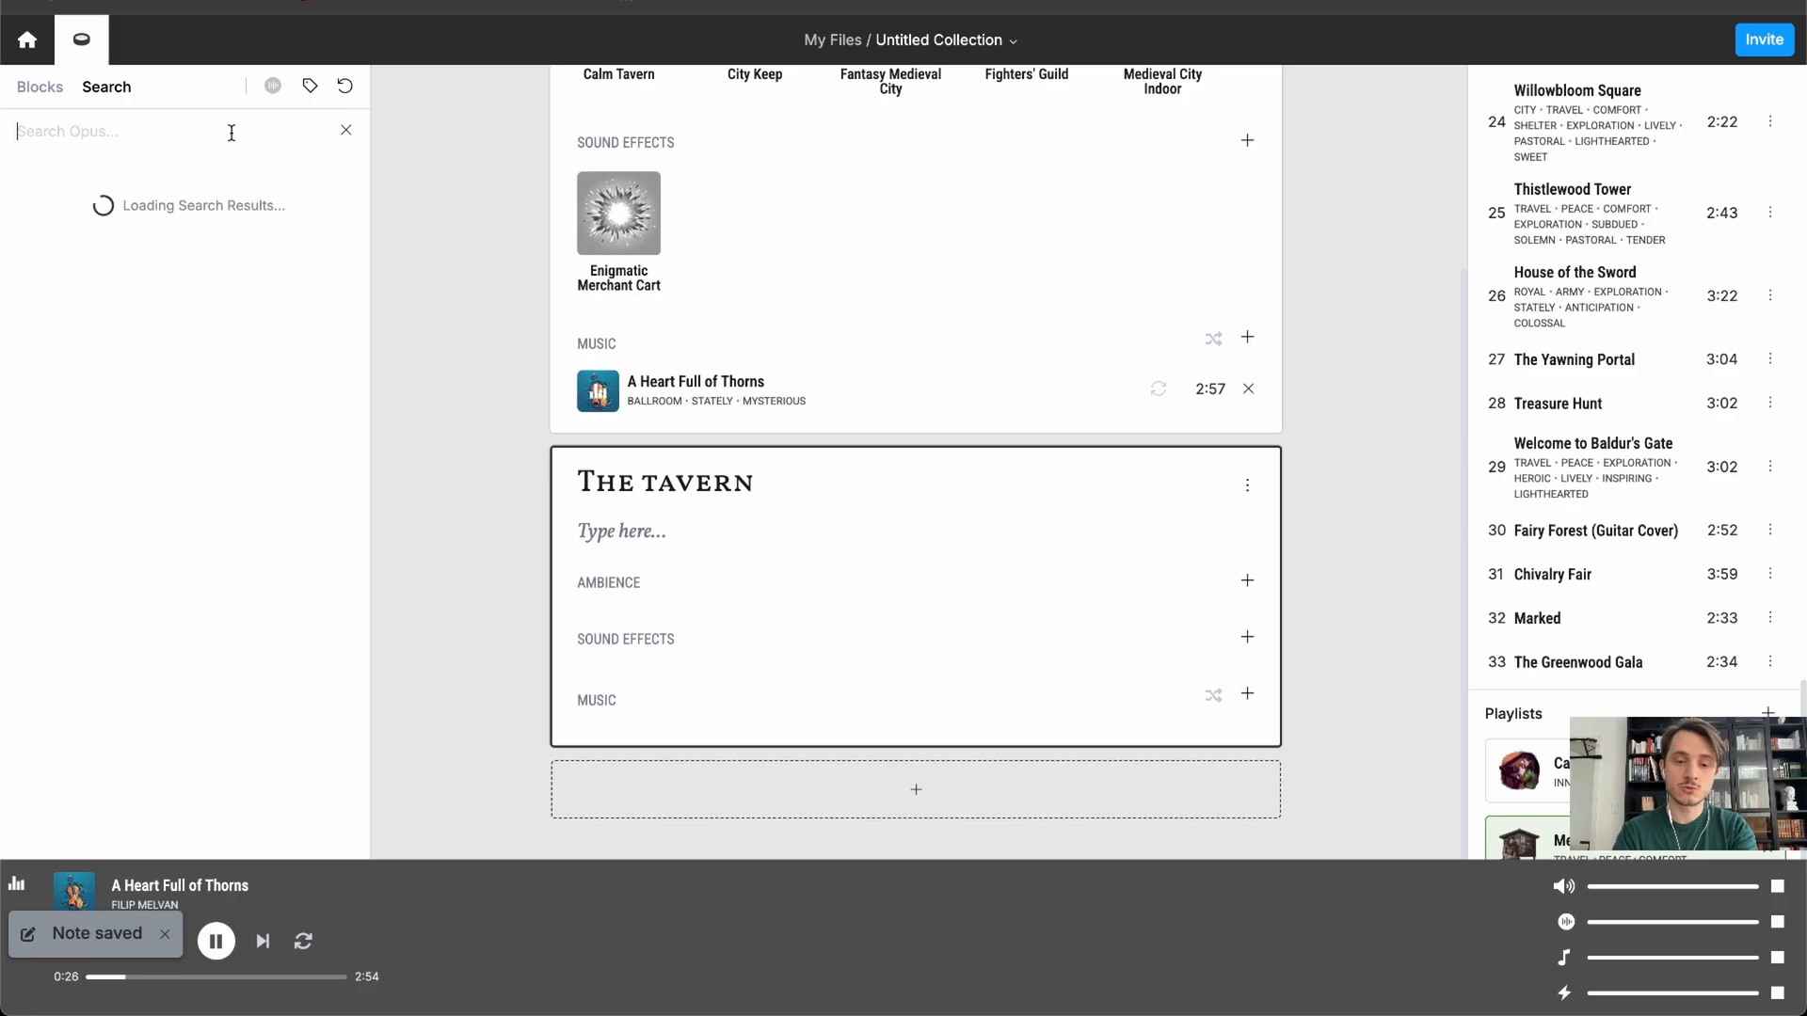
{"action": "type", "text": "tavern"}
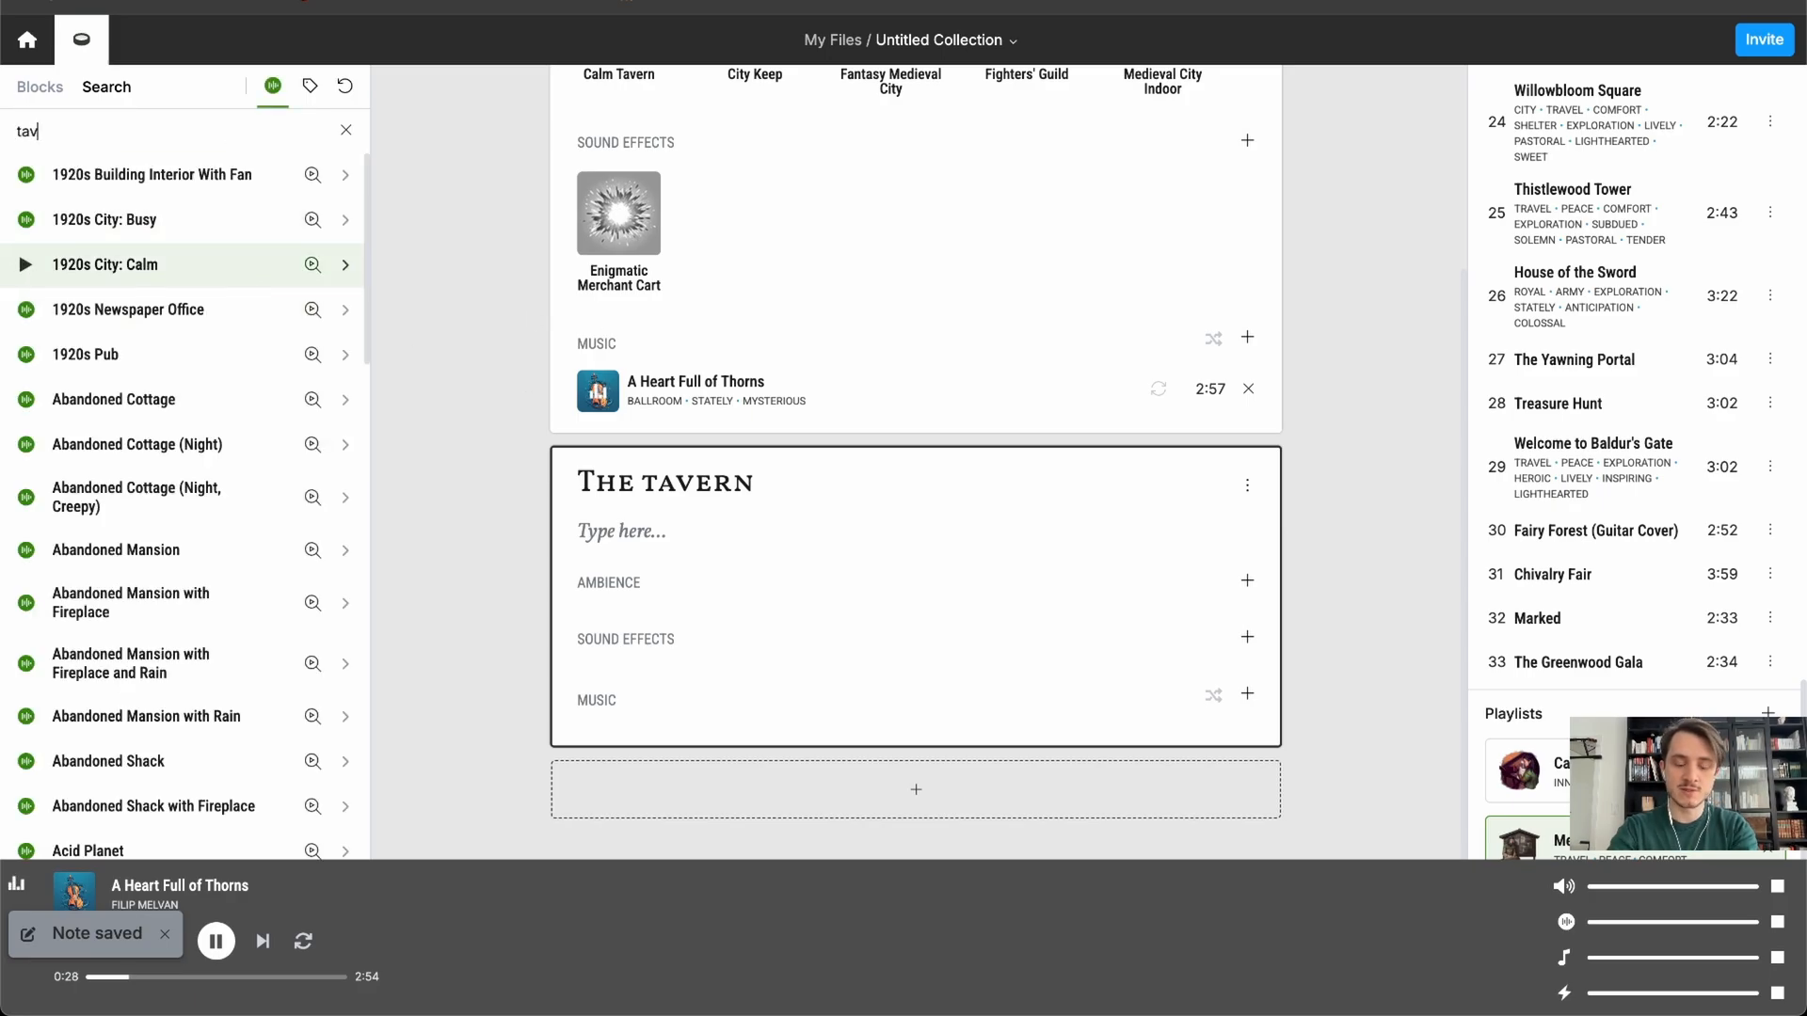
{"action": "left_click", "coordinate": [344, 267]}
{"action": "left_click", "coordinate": [344, 310]}
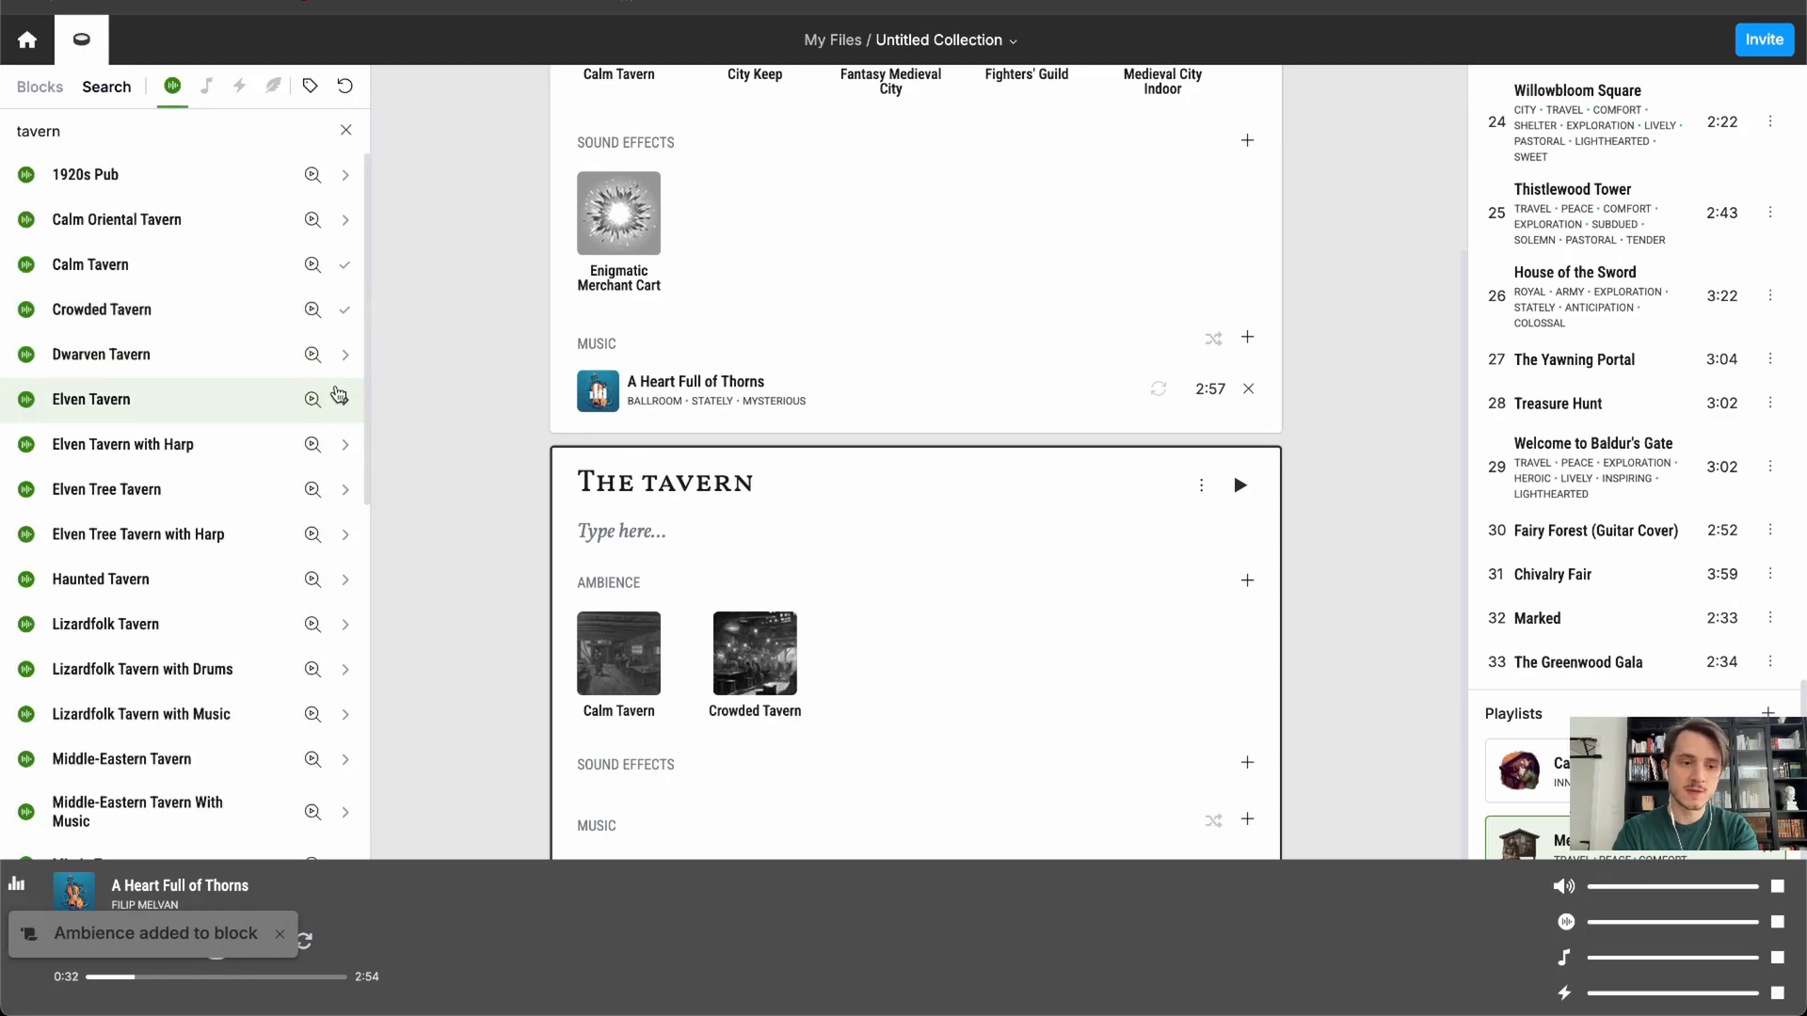
{"action": "scroll", "coordinate": [309, 448], "scroll_direction": "down", "scroll_amount": 8}
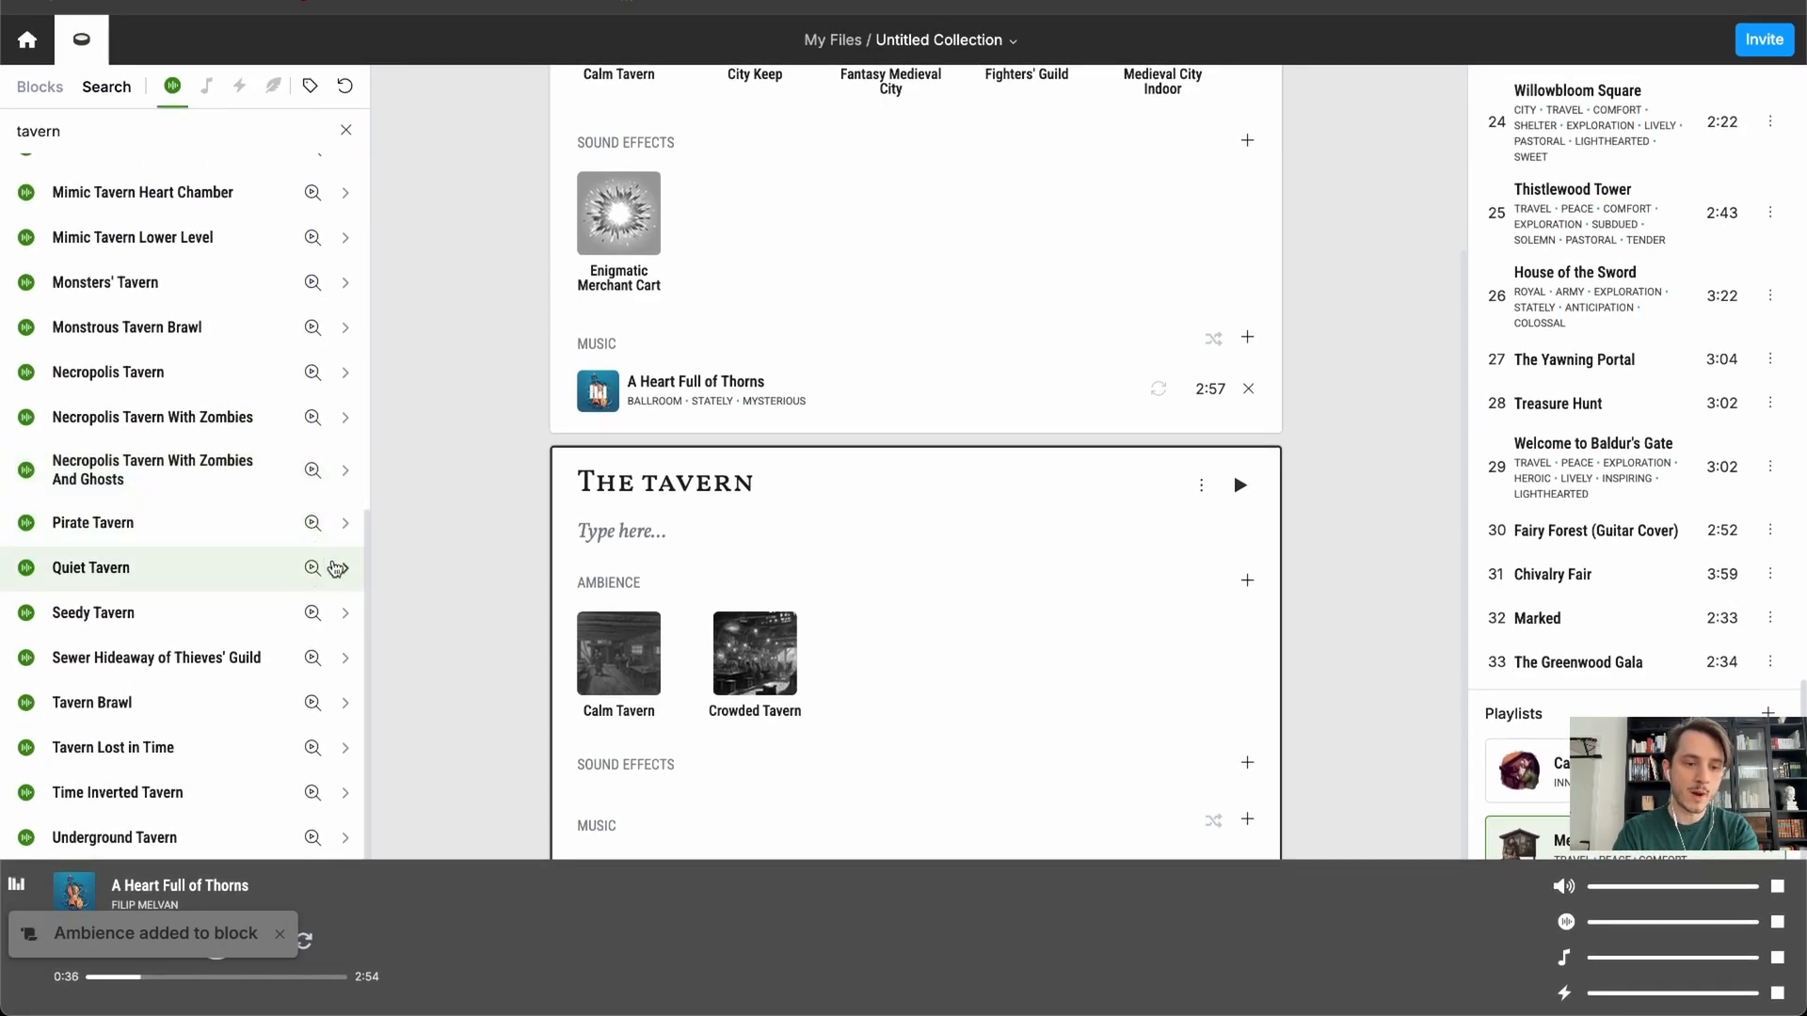
{"action": "left_click", "coordinate": [340, 570]}
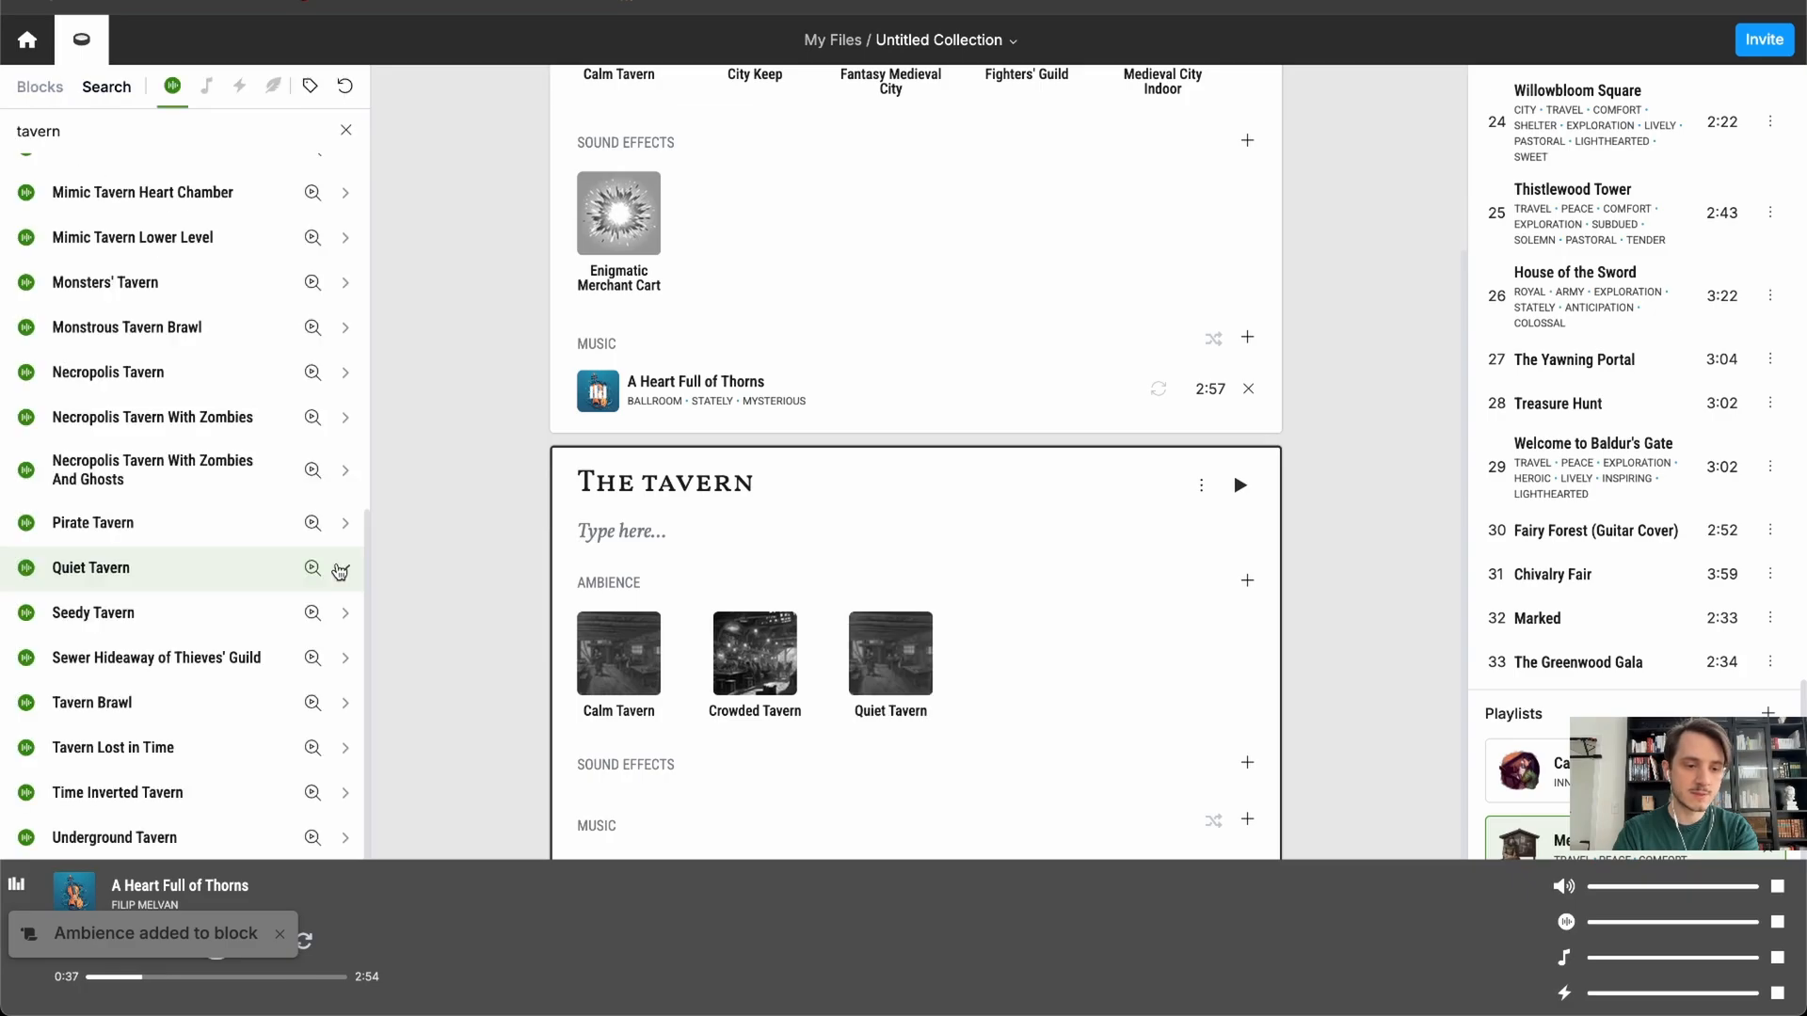
{"action": "left_click", "coordinate": [346, 704]}
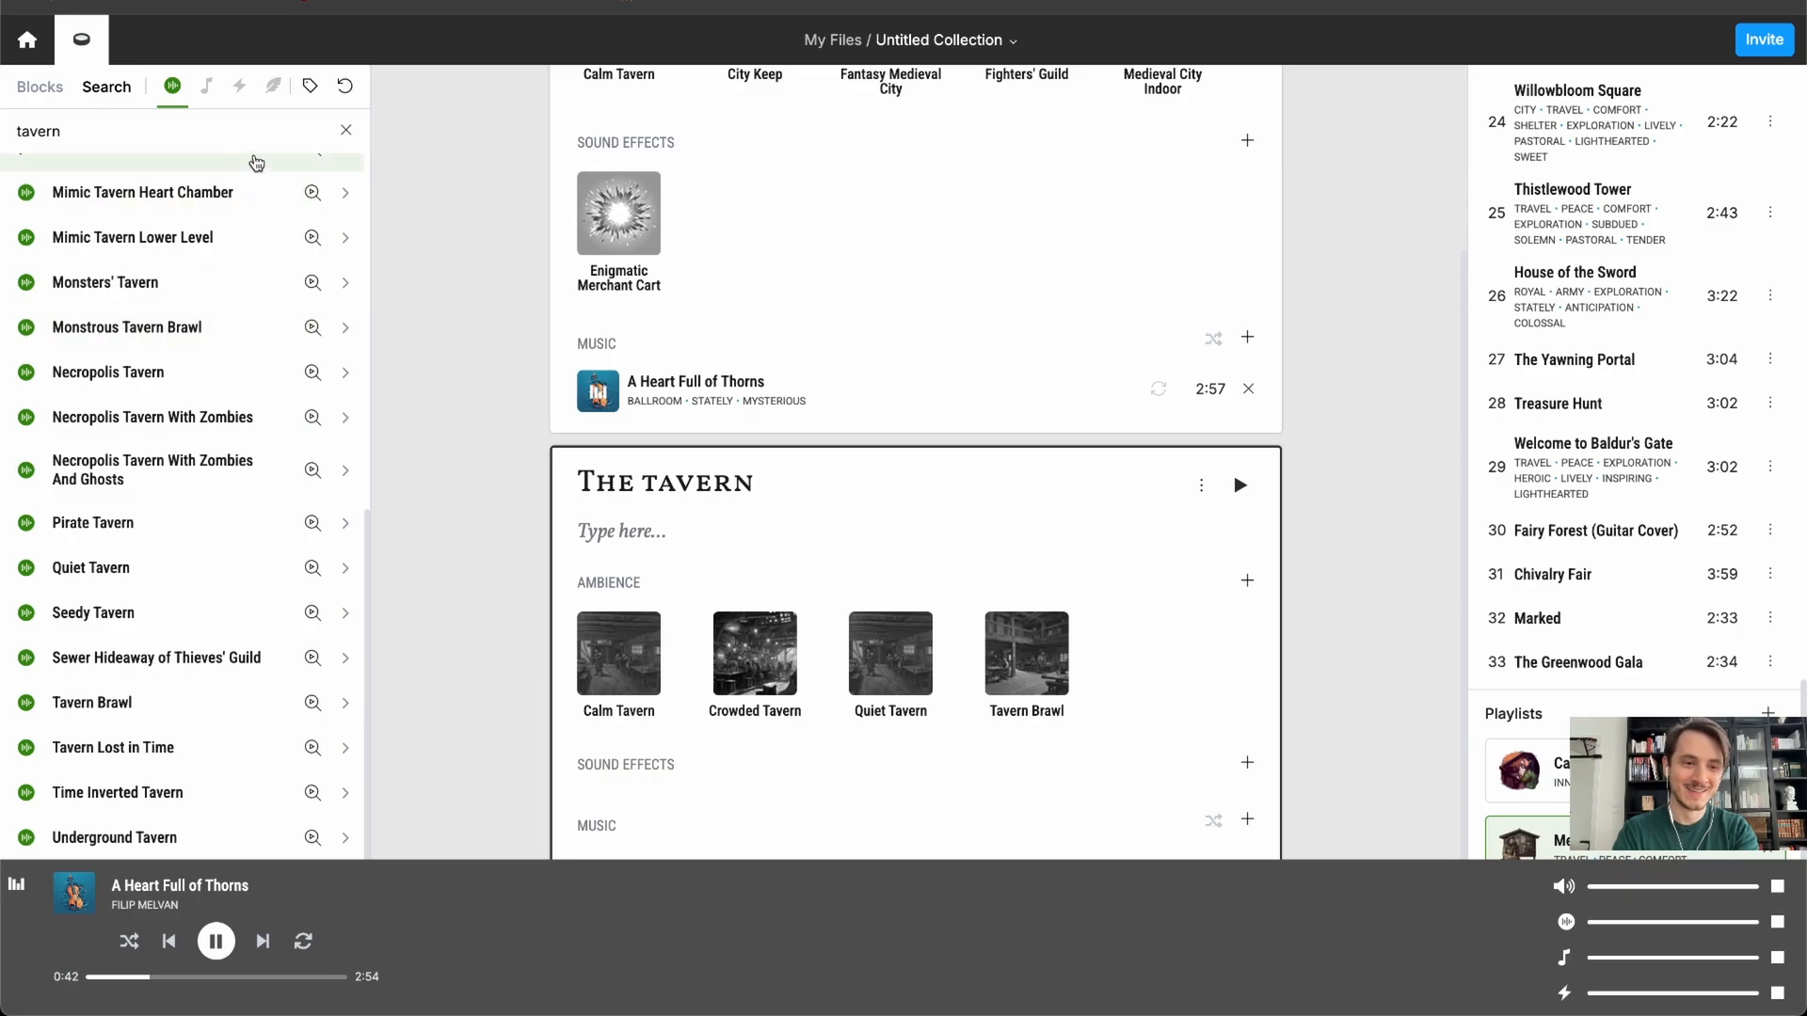
- Search the ambiences for "inn" and add Inn at Night: Upper Floor with Music Downstairs and Open Window to The tavern block
{"action": "scroll", "coordinate": [240, 234], "scroll_direction": "up", "scroll_amount": 3}
{"action": "scroll", "coordinate": [236, 233], "scroll_direction": "up", "scroll_amount": 5}
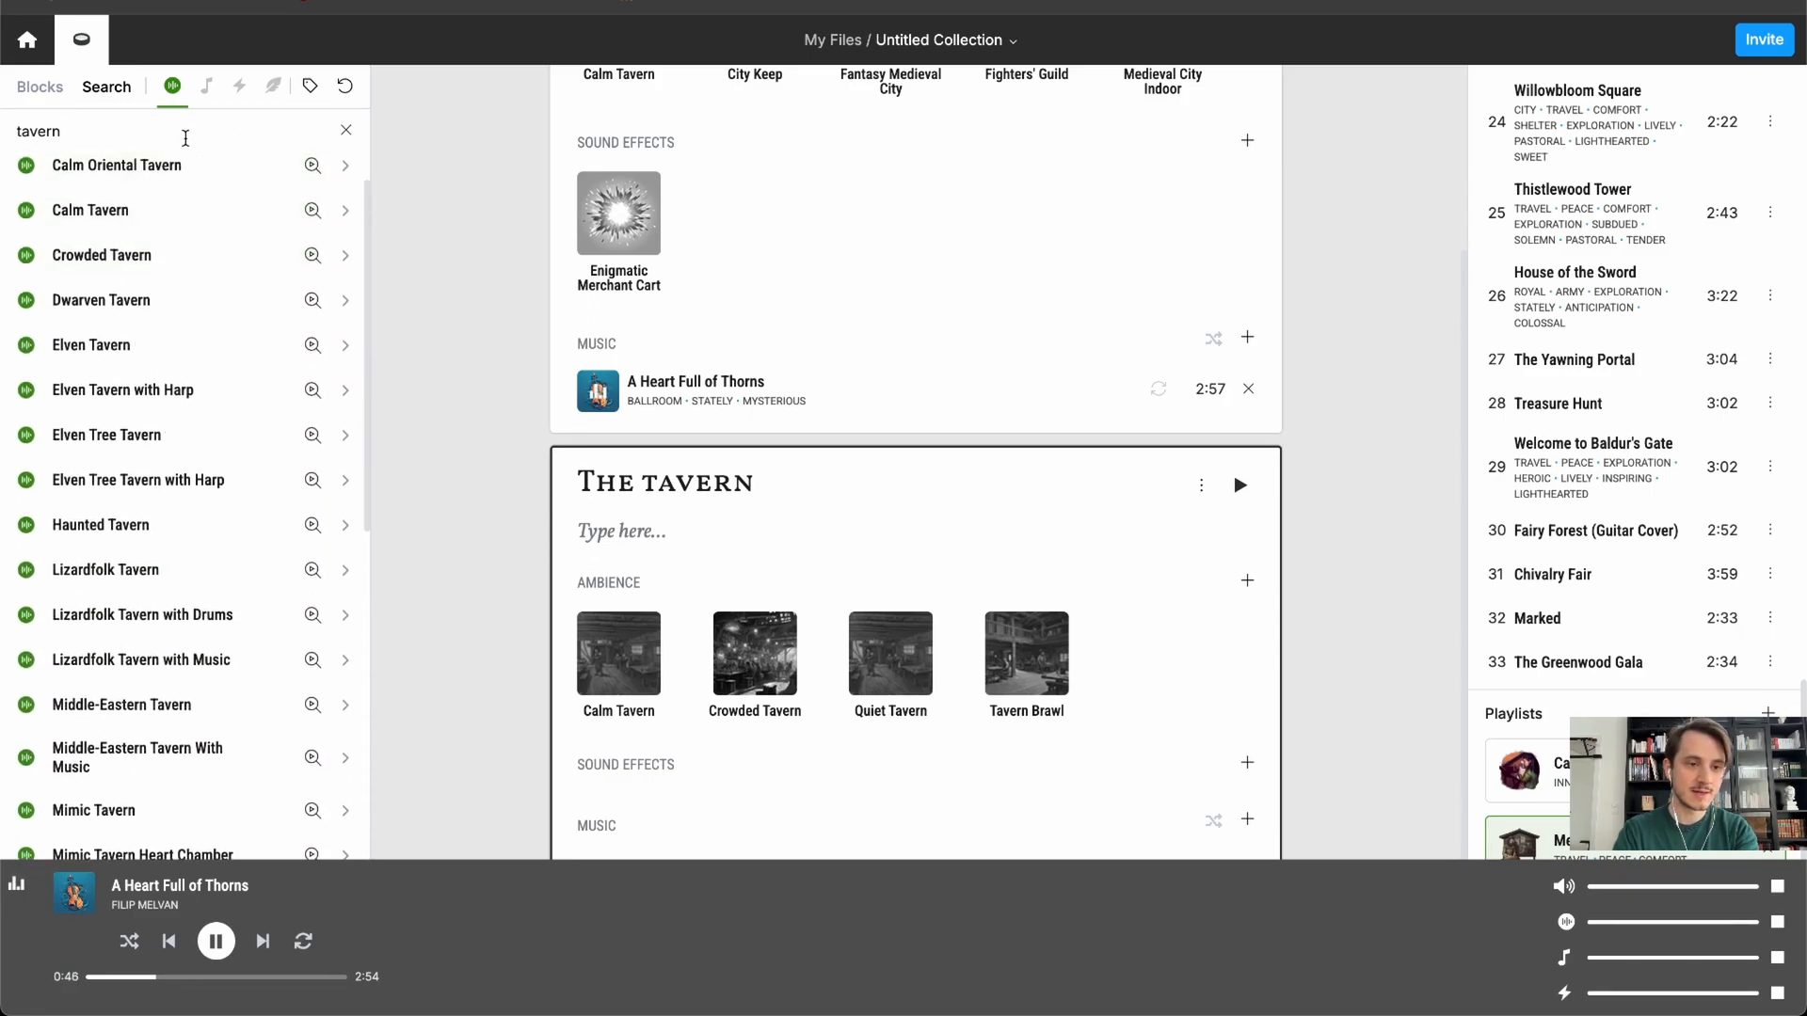
{"action": "double_click", "coordinate": [191, 143]}
{"action": "type", "text": "inn"}
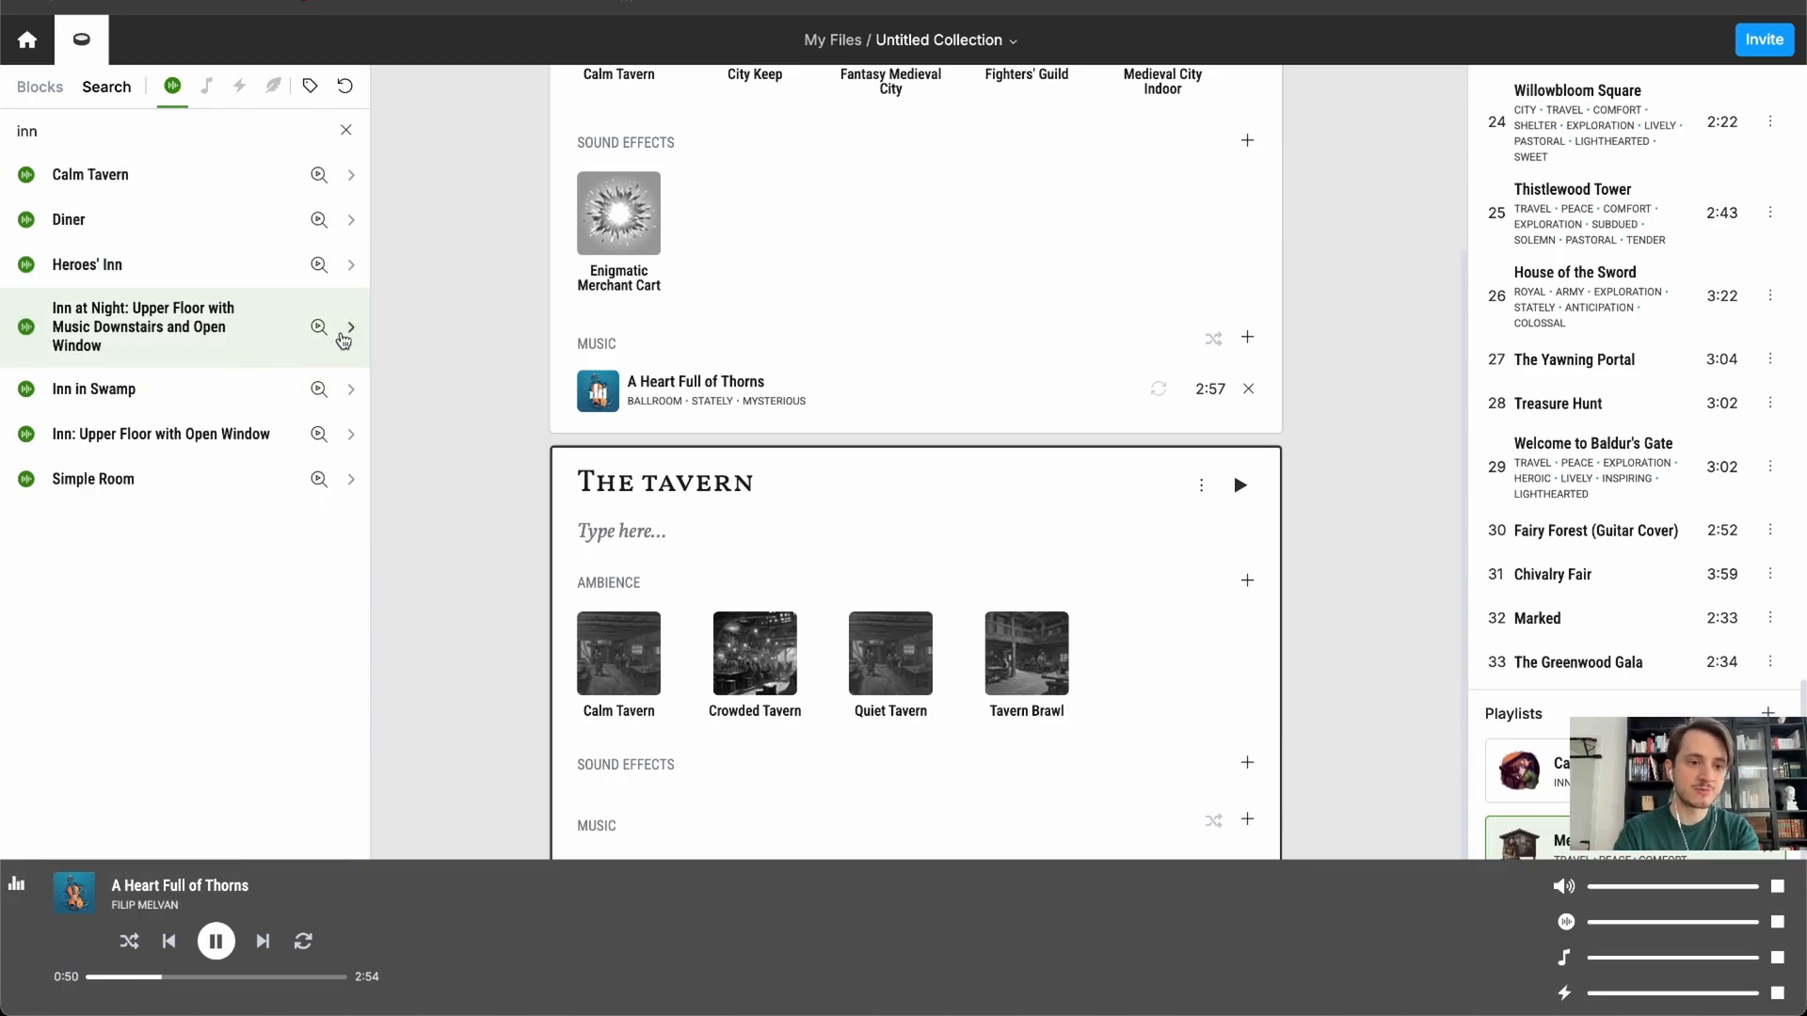
{"action": "left_click", "coordinate": [350, 334]}
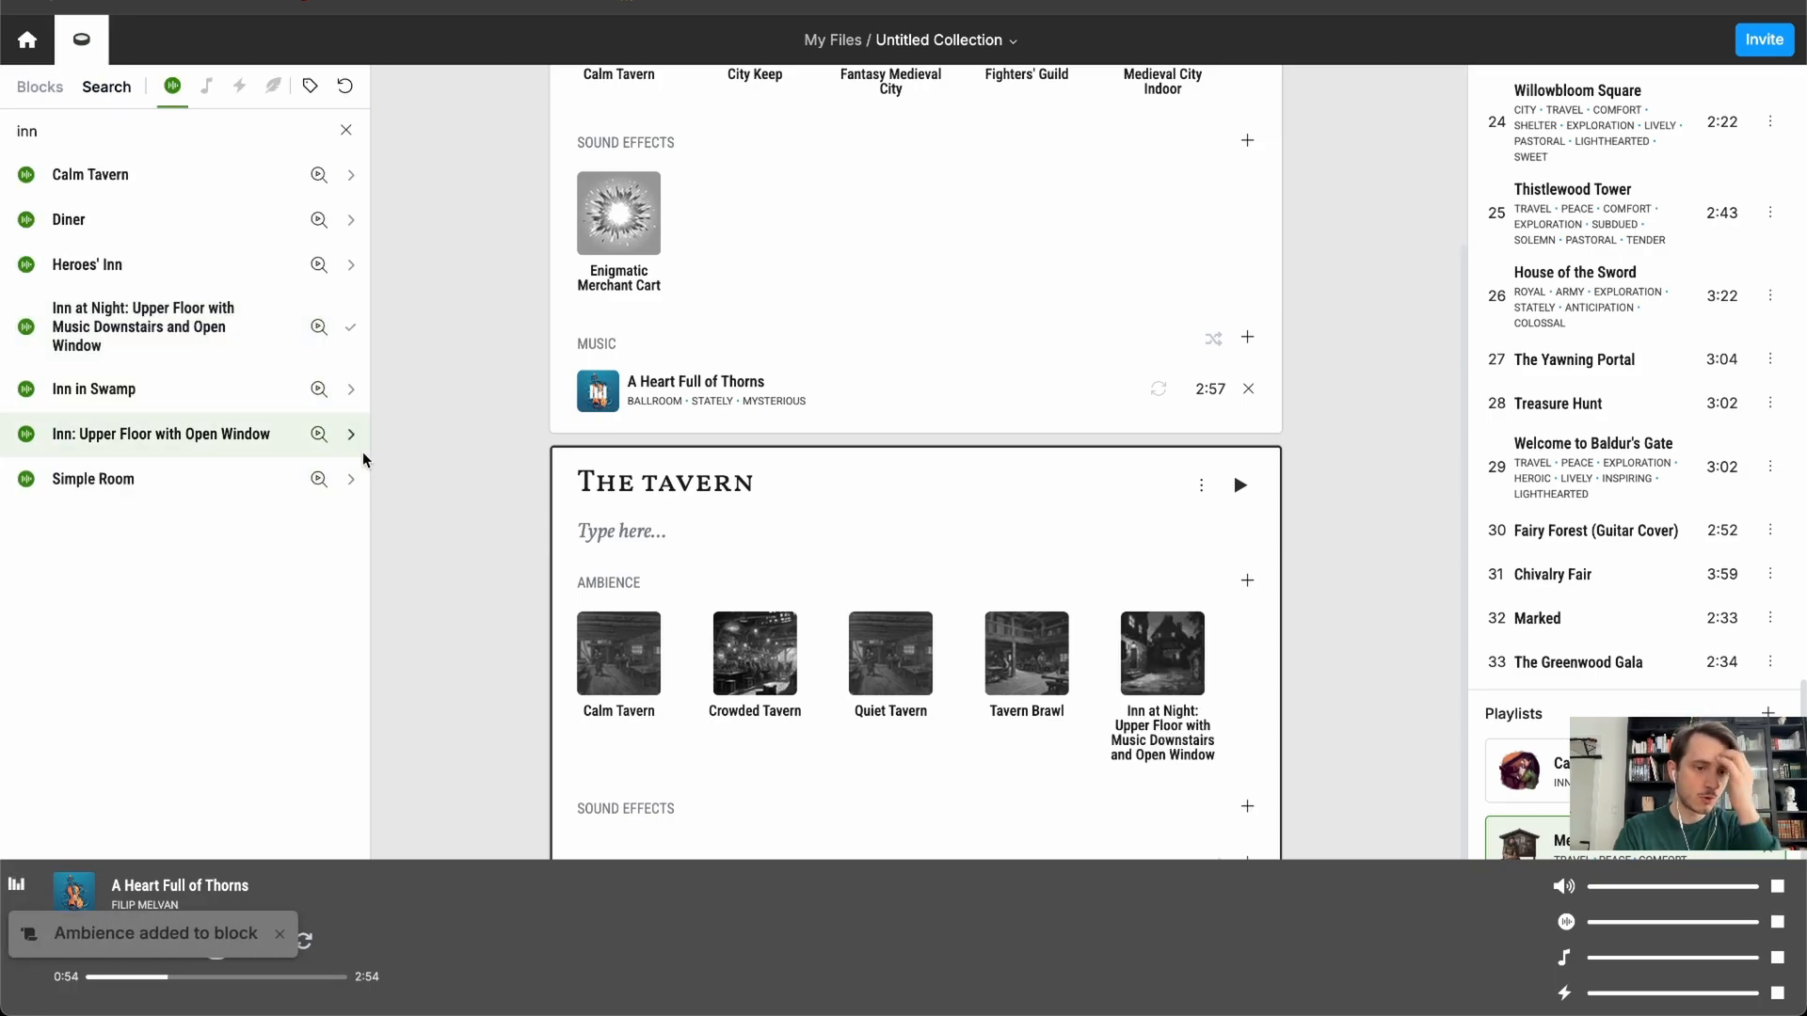
- Add the ambience Inn: Upper Floor with Open Window to The tavern block and play it
{"action": "left_click", "coordinate": [348, 436]}
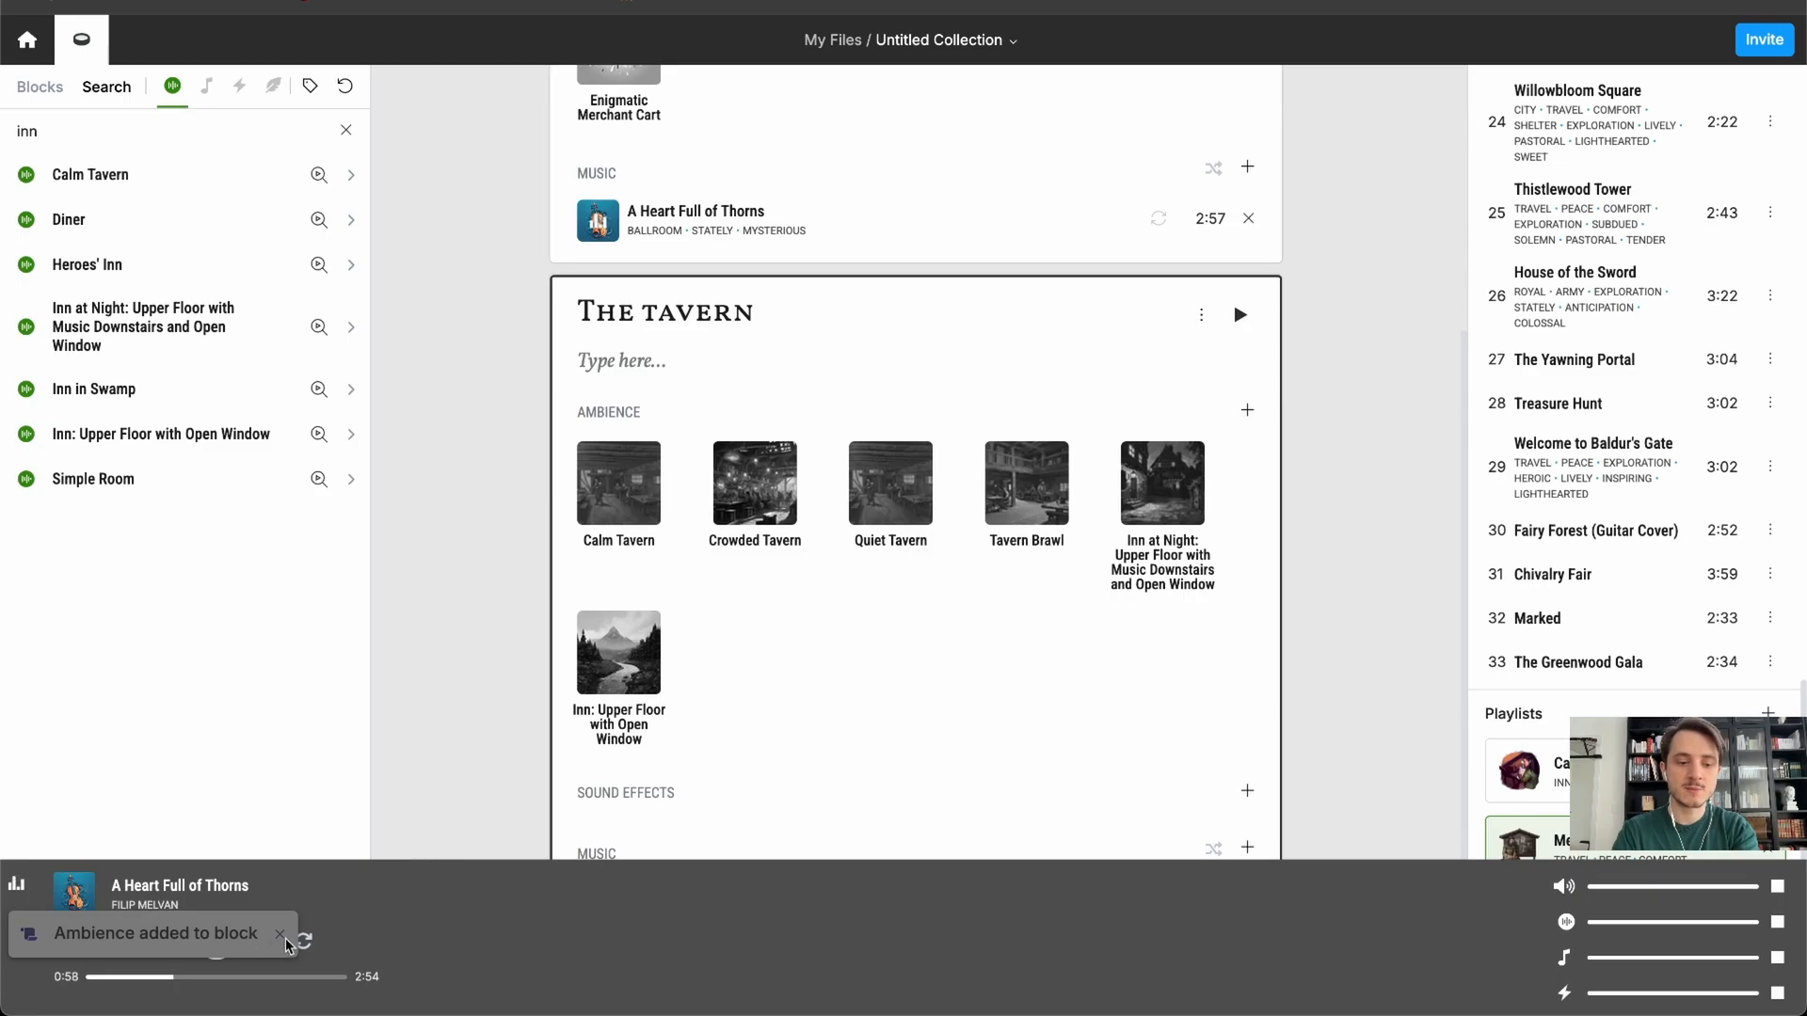
{"action": "left_click", "coordinate": [617, 695]}
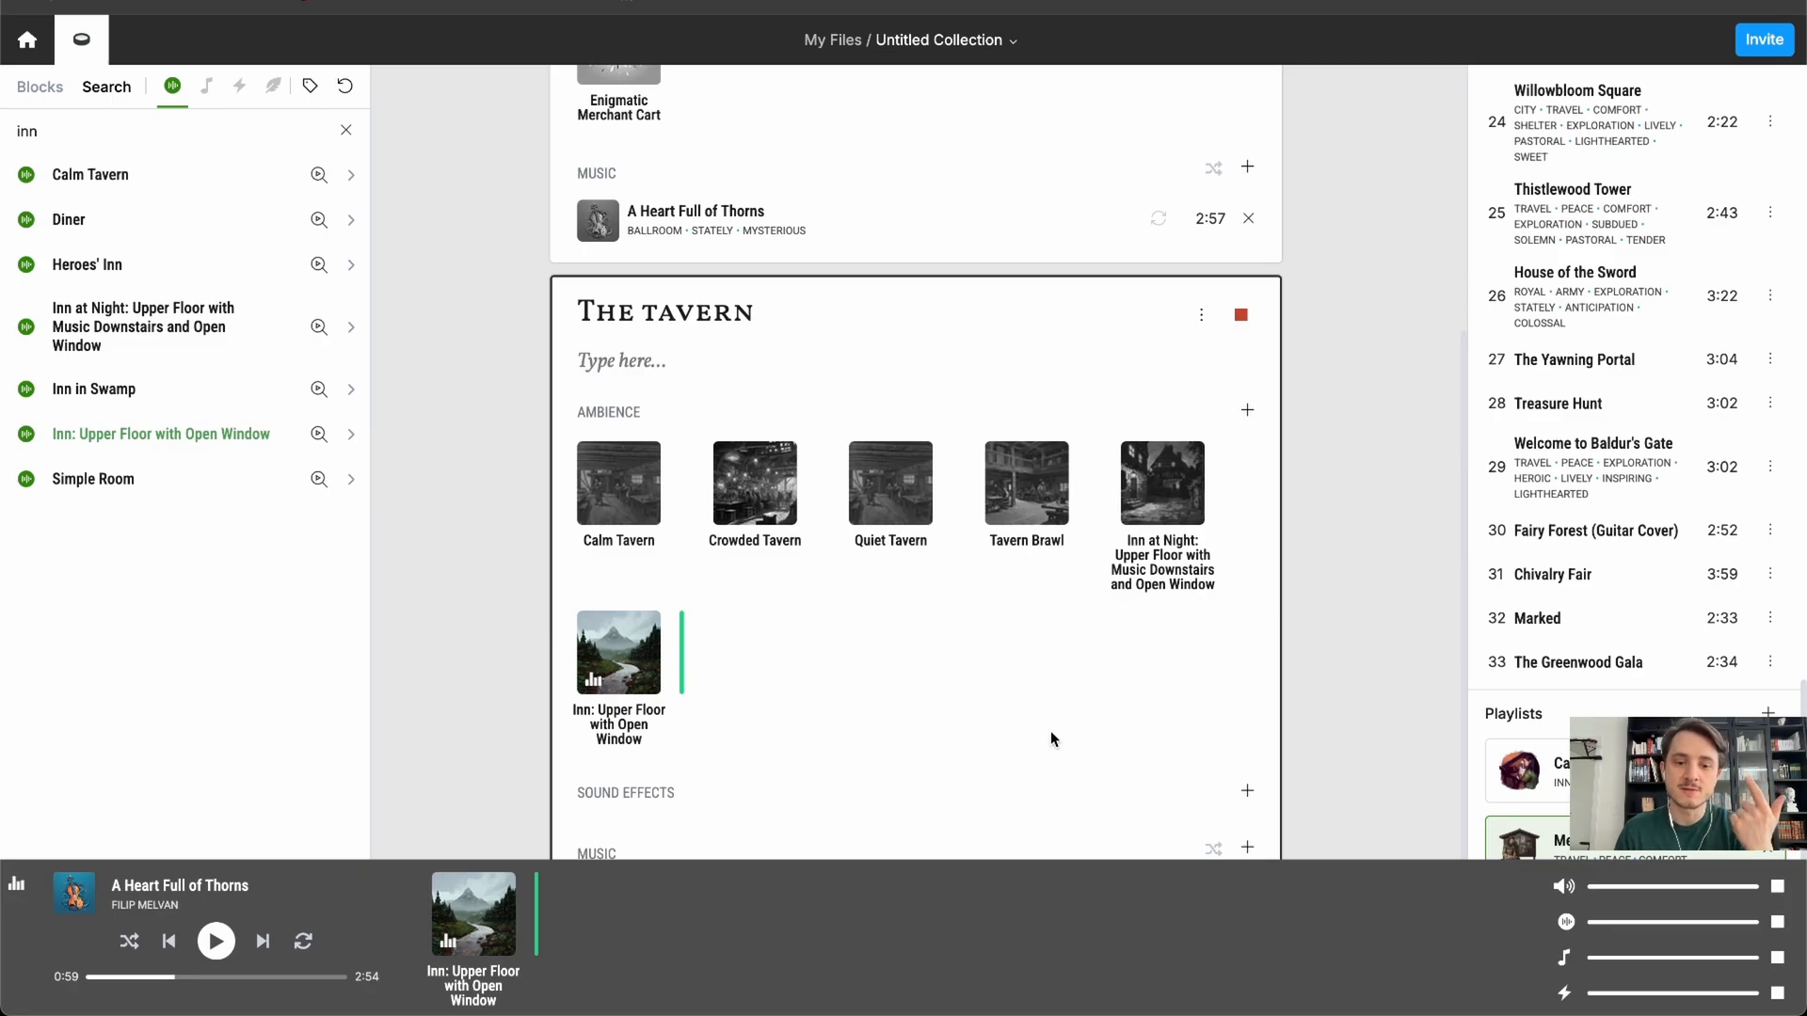
- Search sound effects for The tavern block with "walking", add Walking on Wood (Loop) and Walking up Stairs (Loop), and clear the search
{"action": "scroll", "coordinate": [1050, 730], "scroll_direction": "down", "scroll_amount": 3}
{"action": "left_click", "coordinate": [1247, 647]}
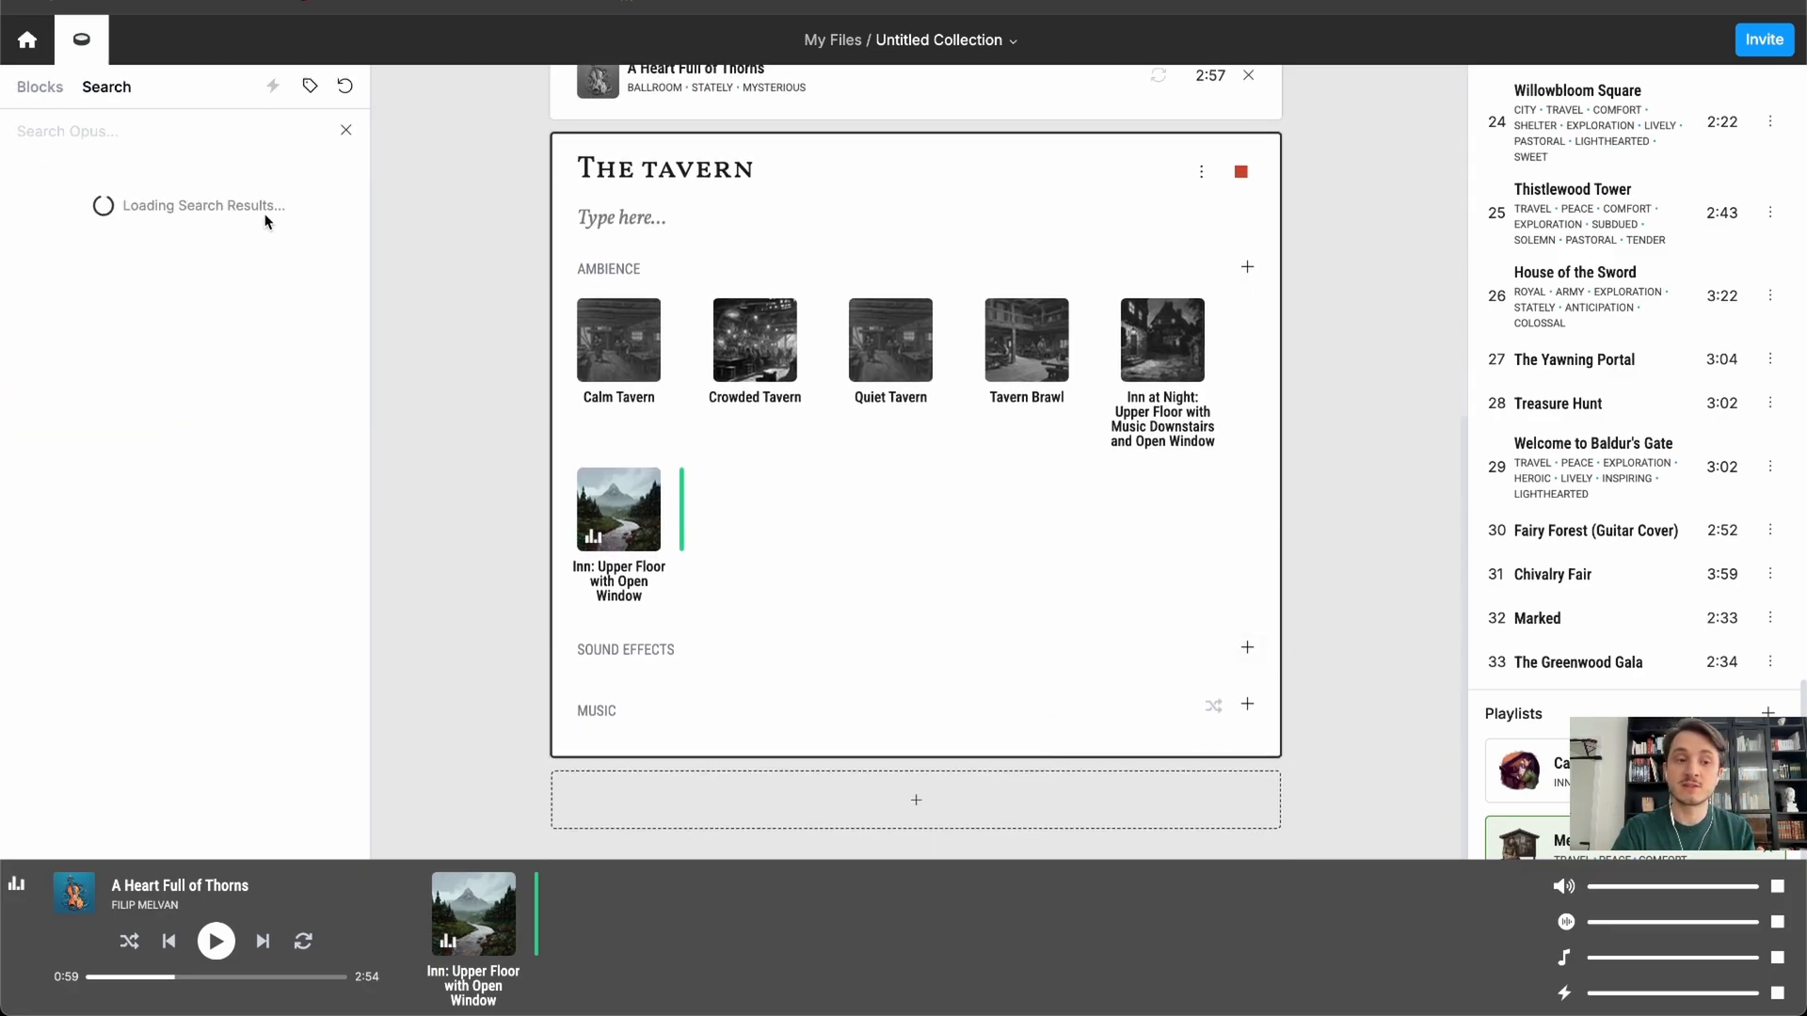
{"action": "type", "text": "w"}
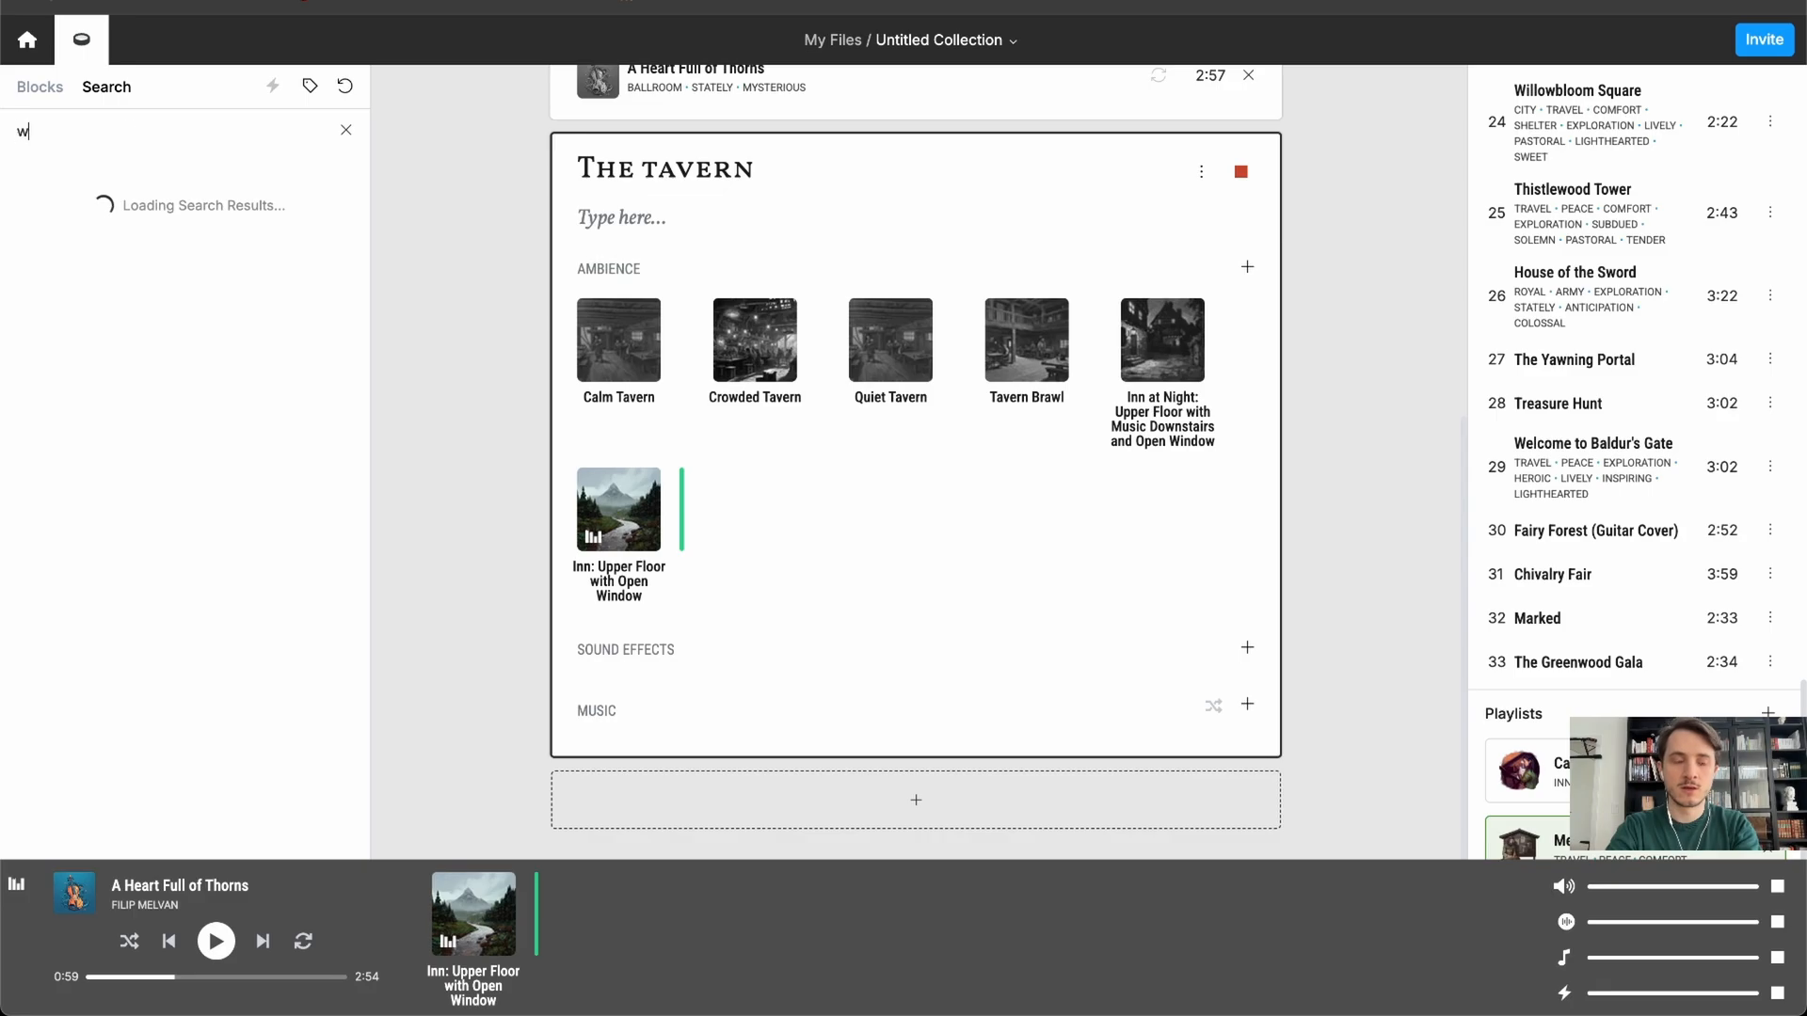
{"action": "type", "text": "alking"}
{"action": "key", "text": "BackSpace"}
{"action": "key", "text": "BackSpace"}
{"action": "key", "text": "BackSpace"}
{"action": "key", "text": "BackSpace"}
{"action": "key", "text": "BackSpace"}
{"action": "type", "text": "lking"}
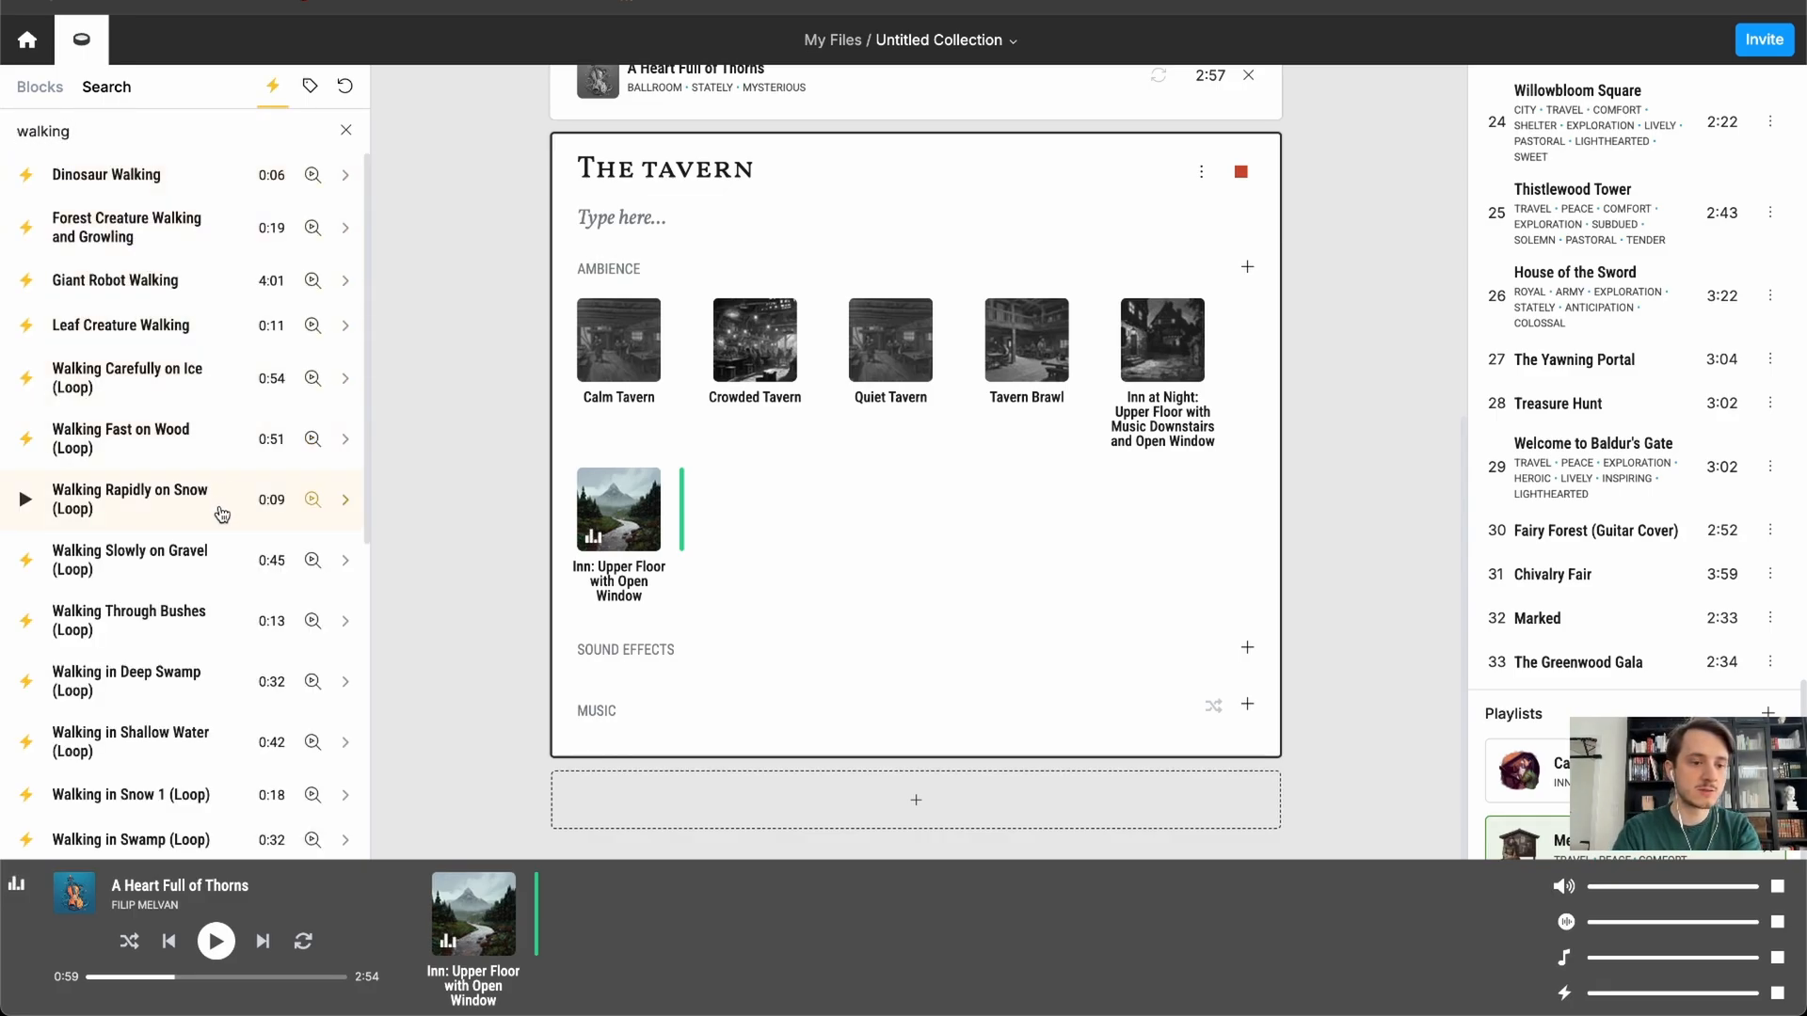
{"action": "scroll", "coordinate": [220, 514], "scroll_direction": "down", "scroll_amount": 3}
{"action": "scroll", "coordinate": [220, 516], "scroll_direction": "down", "scroll_amount": 5}
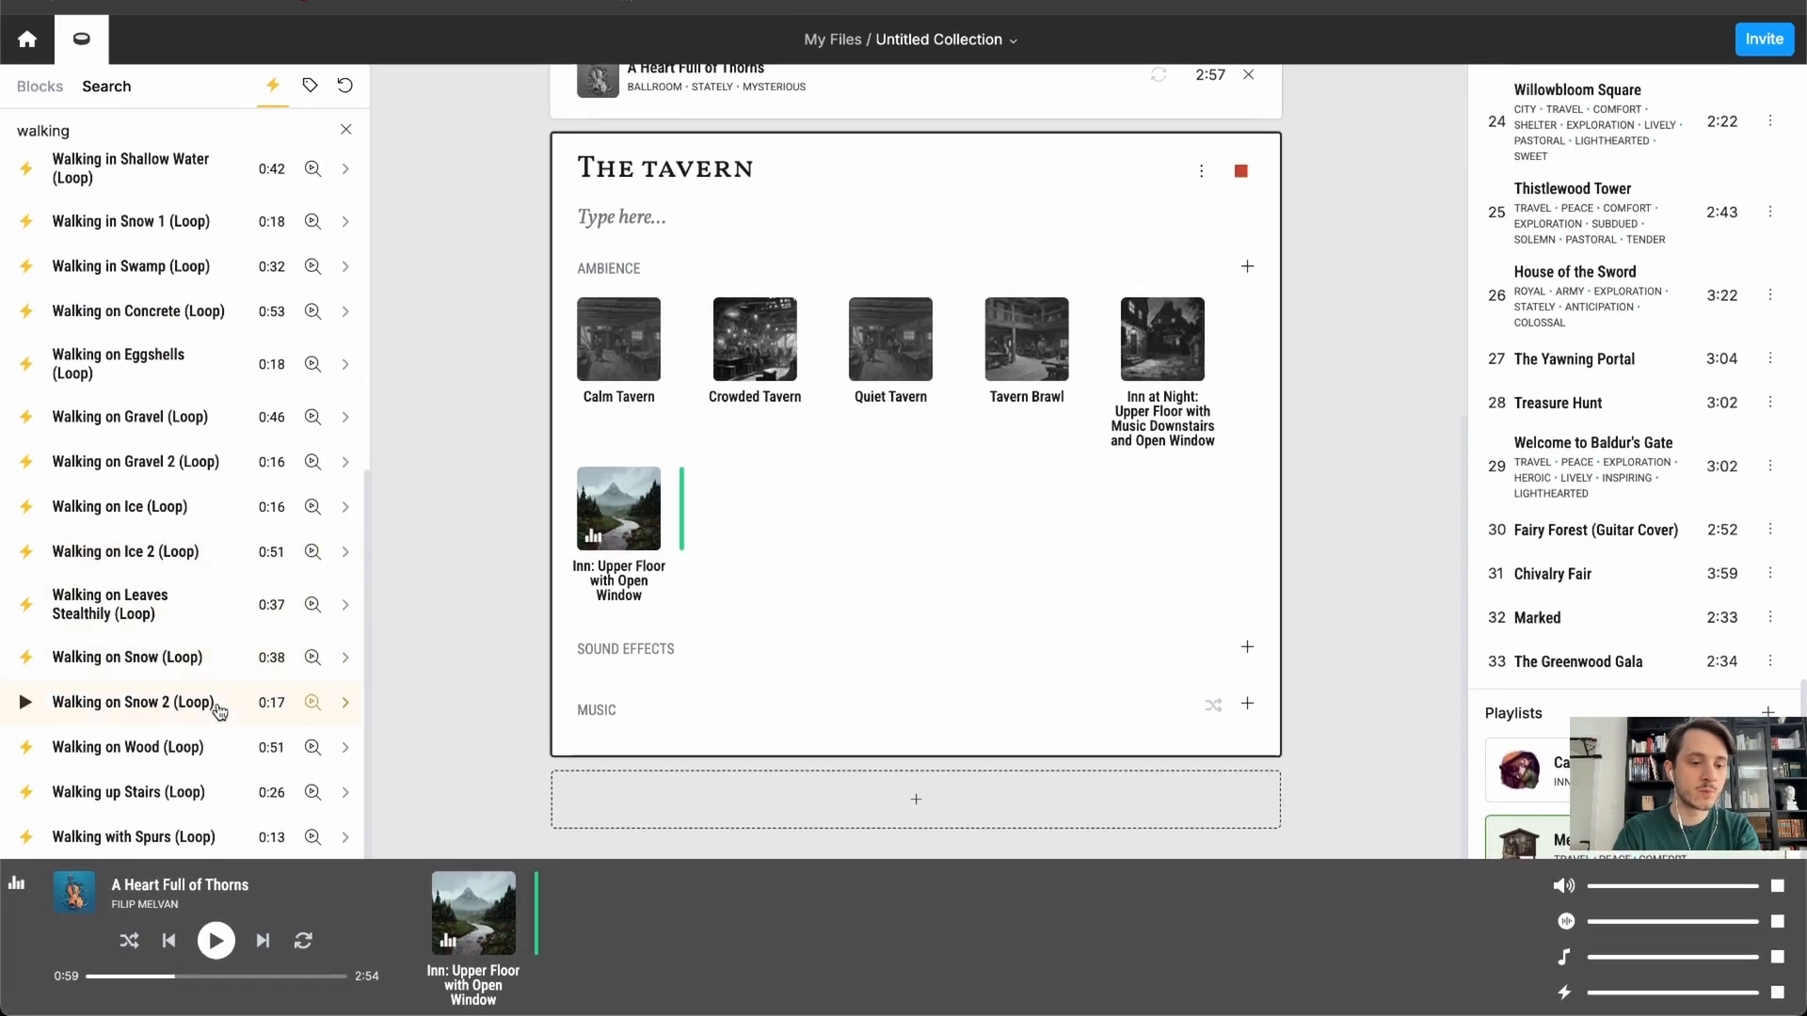
{"action": "left_click", "coordinate": [345, 749]}
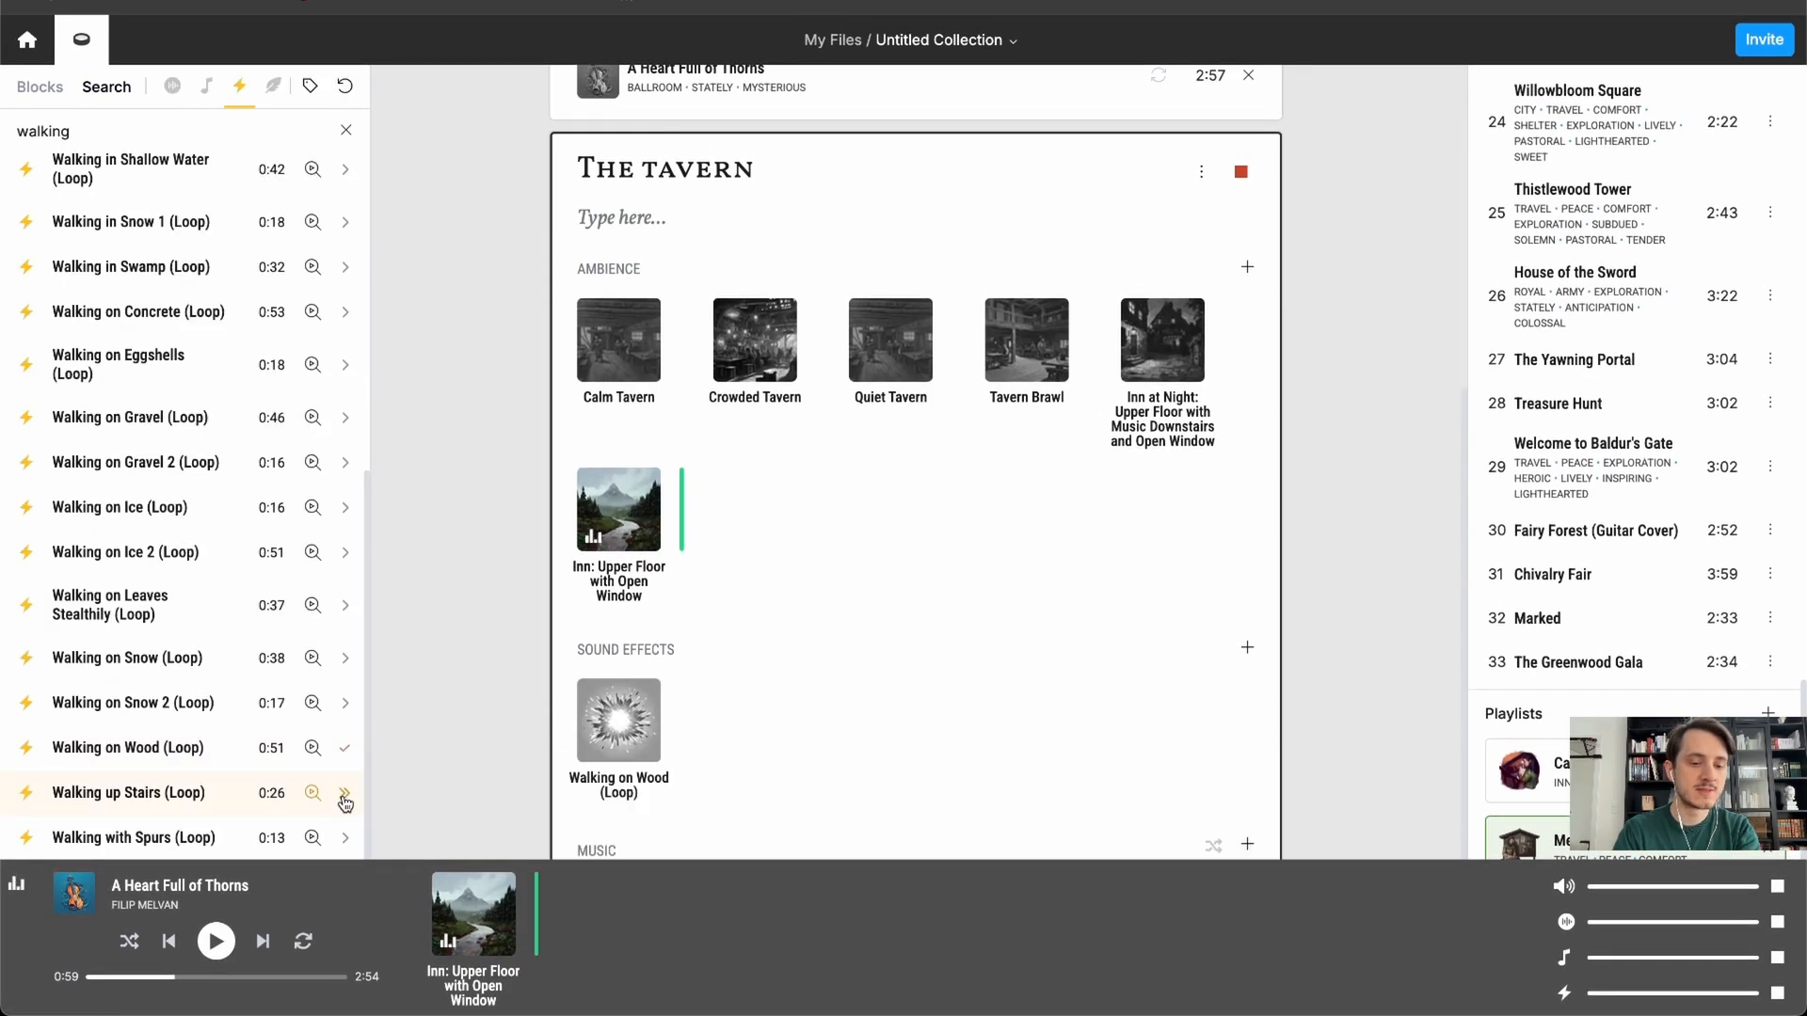
{"action": "left_click", "coordinate": [345, 796]}
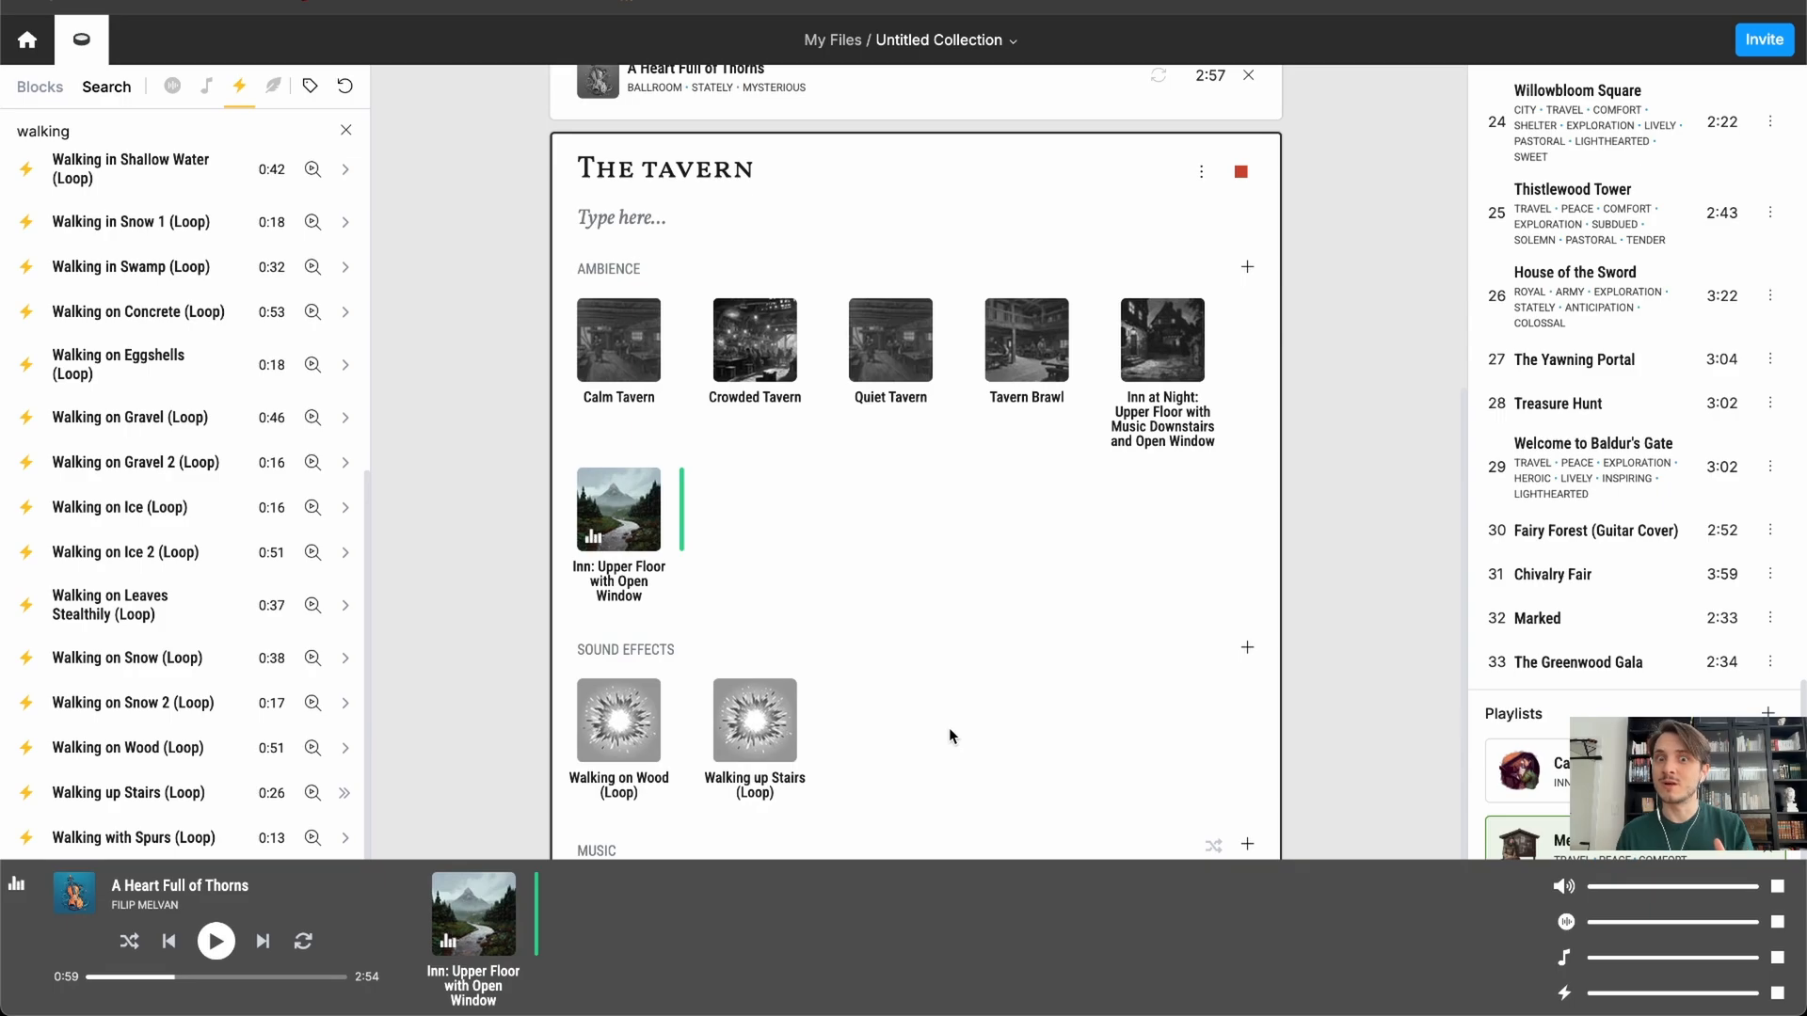
{"action": "left_click", "coordinate": [348, 139]}
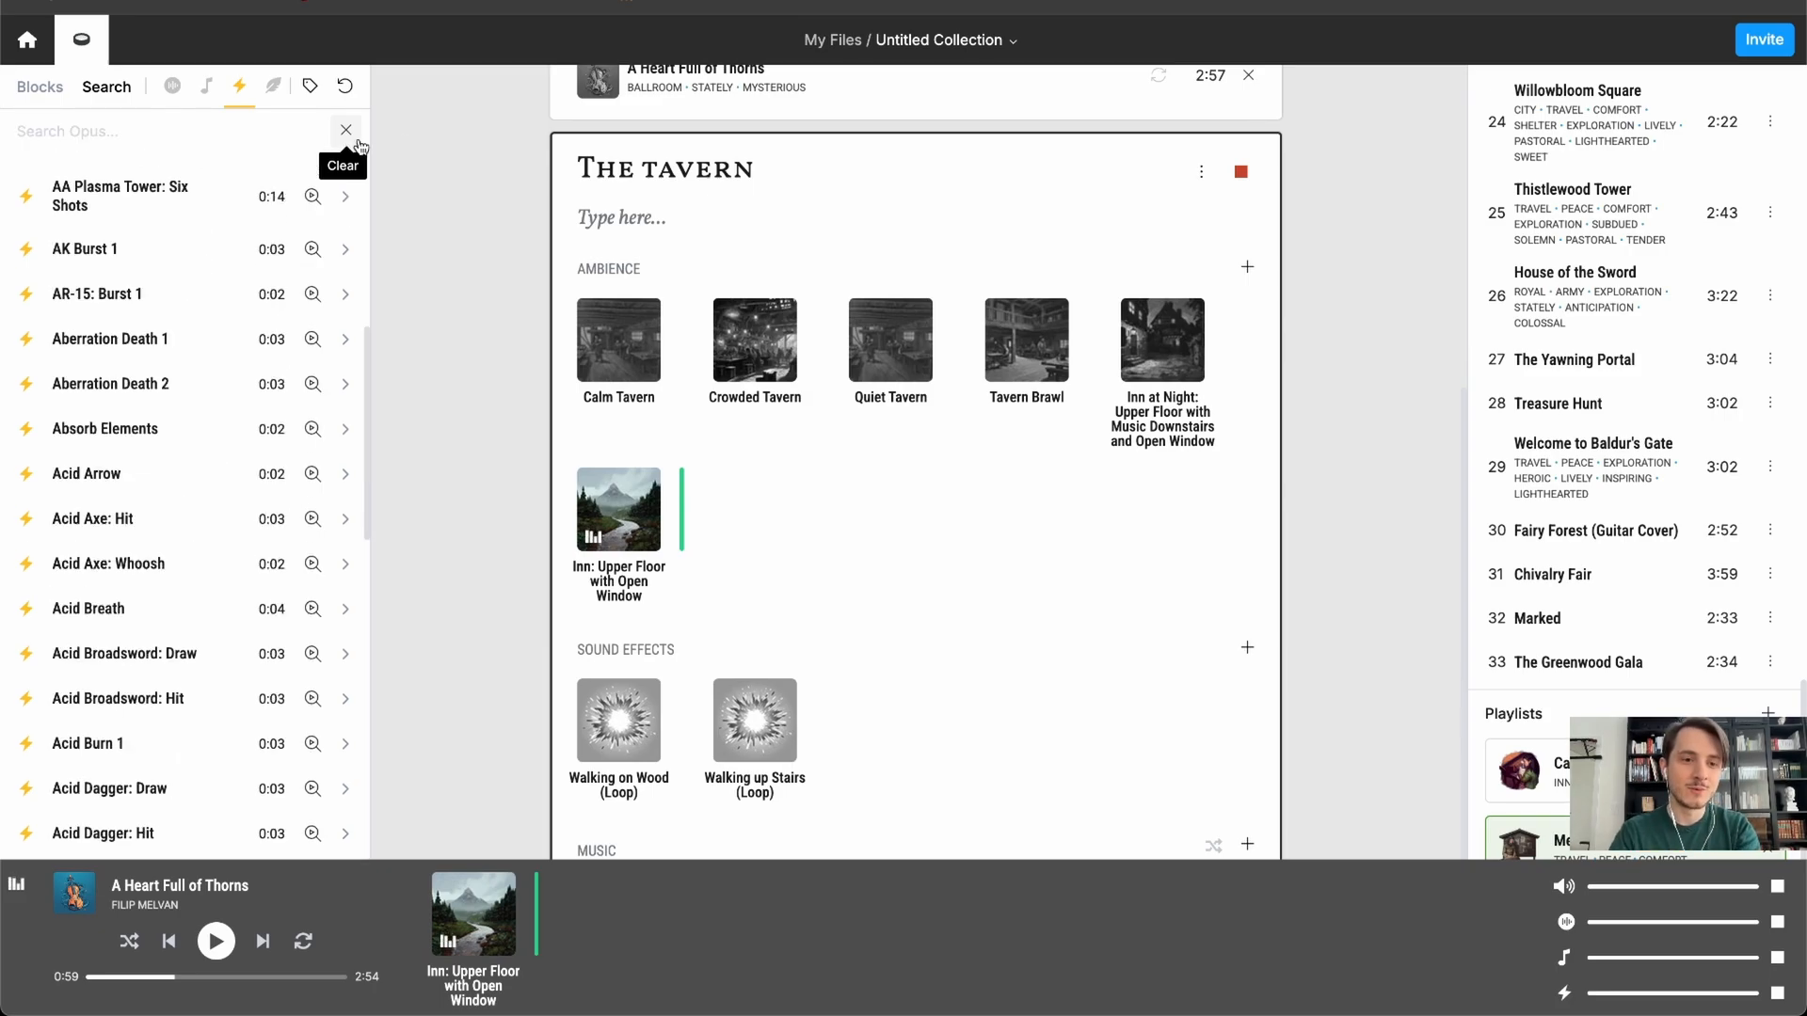
- Create a new block with the heading "Medieval city" and save it
{"action": "left_click", "coordinate": [68, 93]}
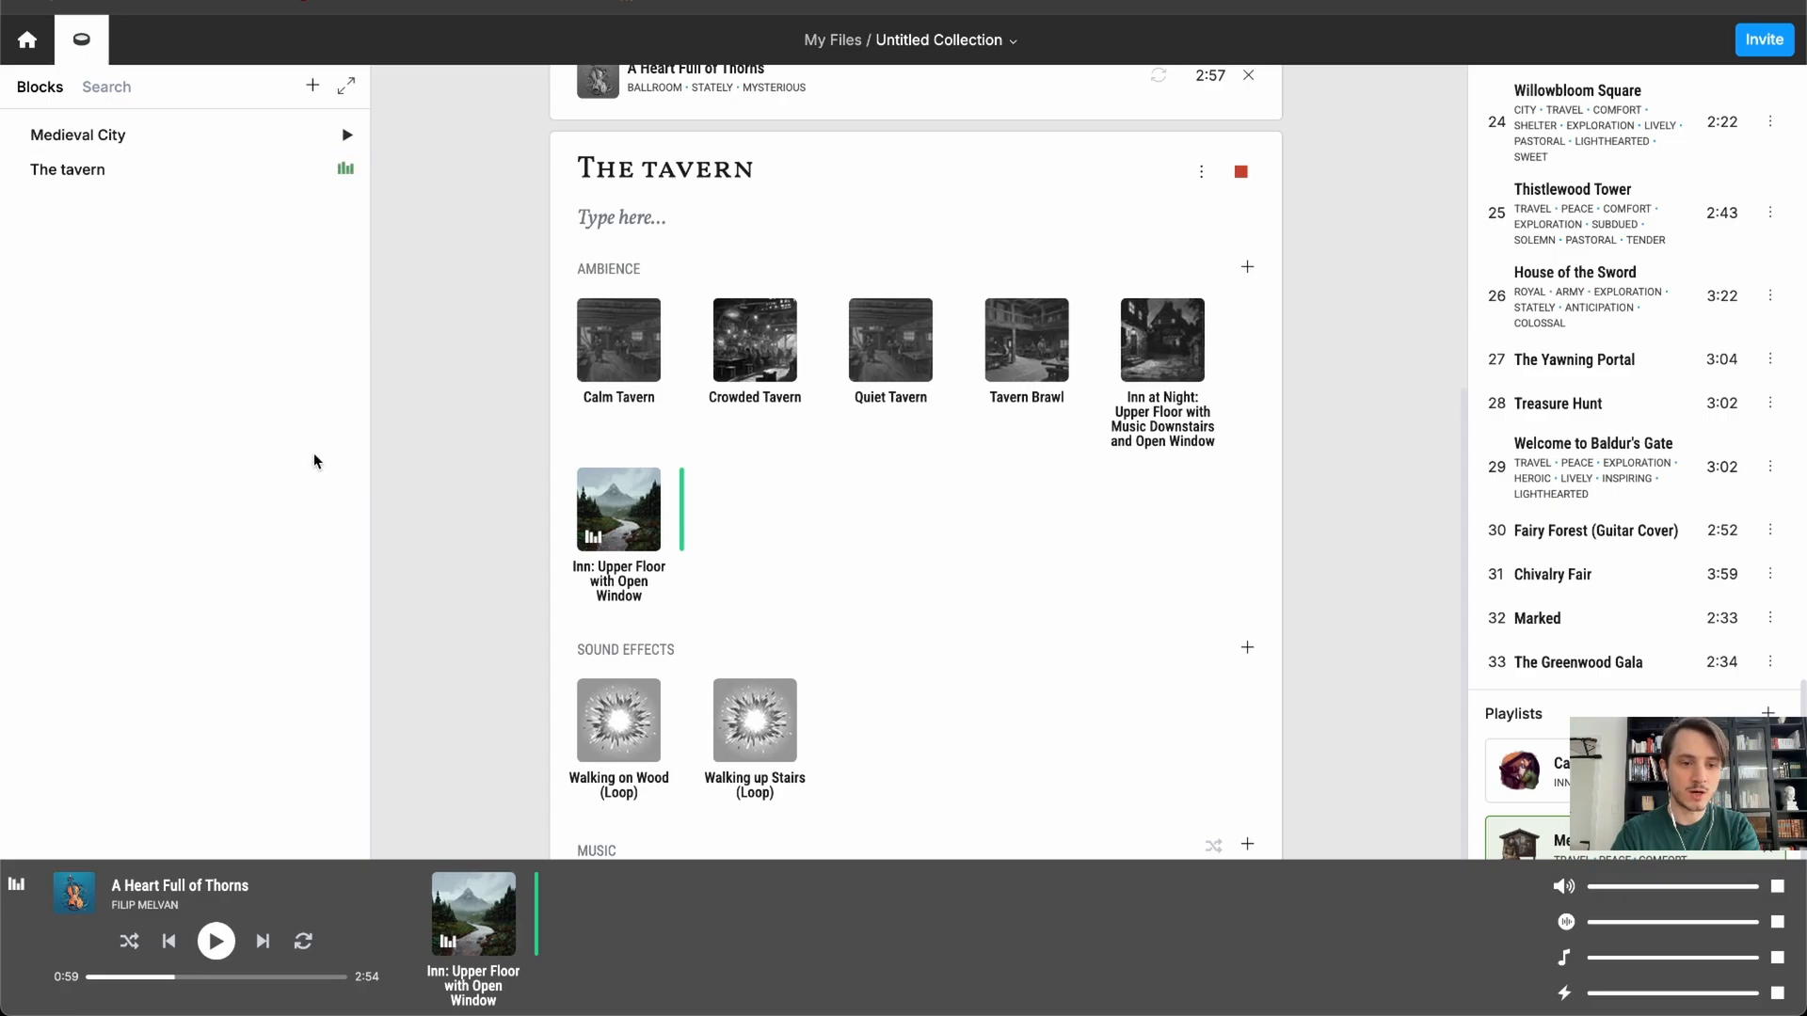
{"action": "left_click", "coordinate": [318, 88]}
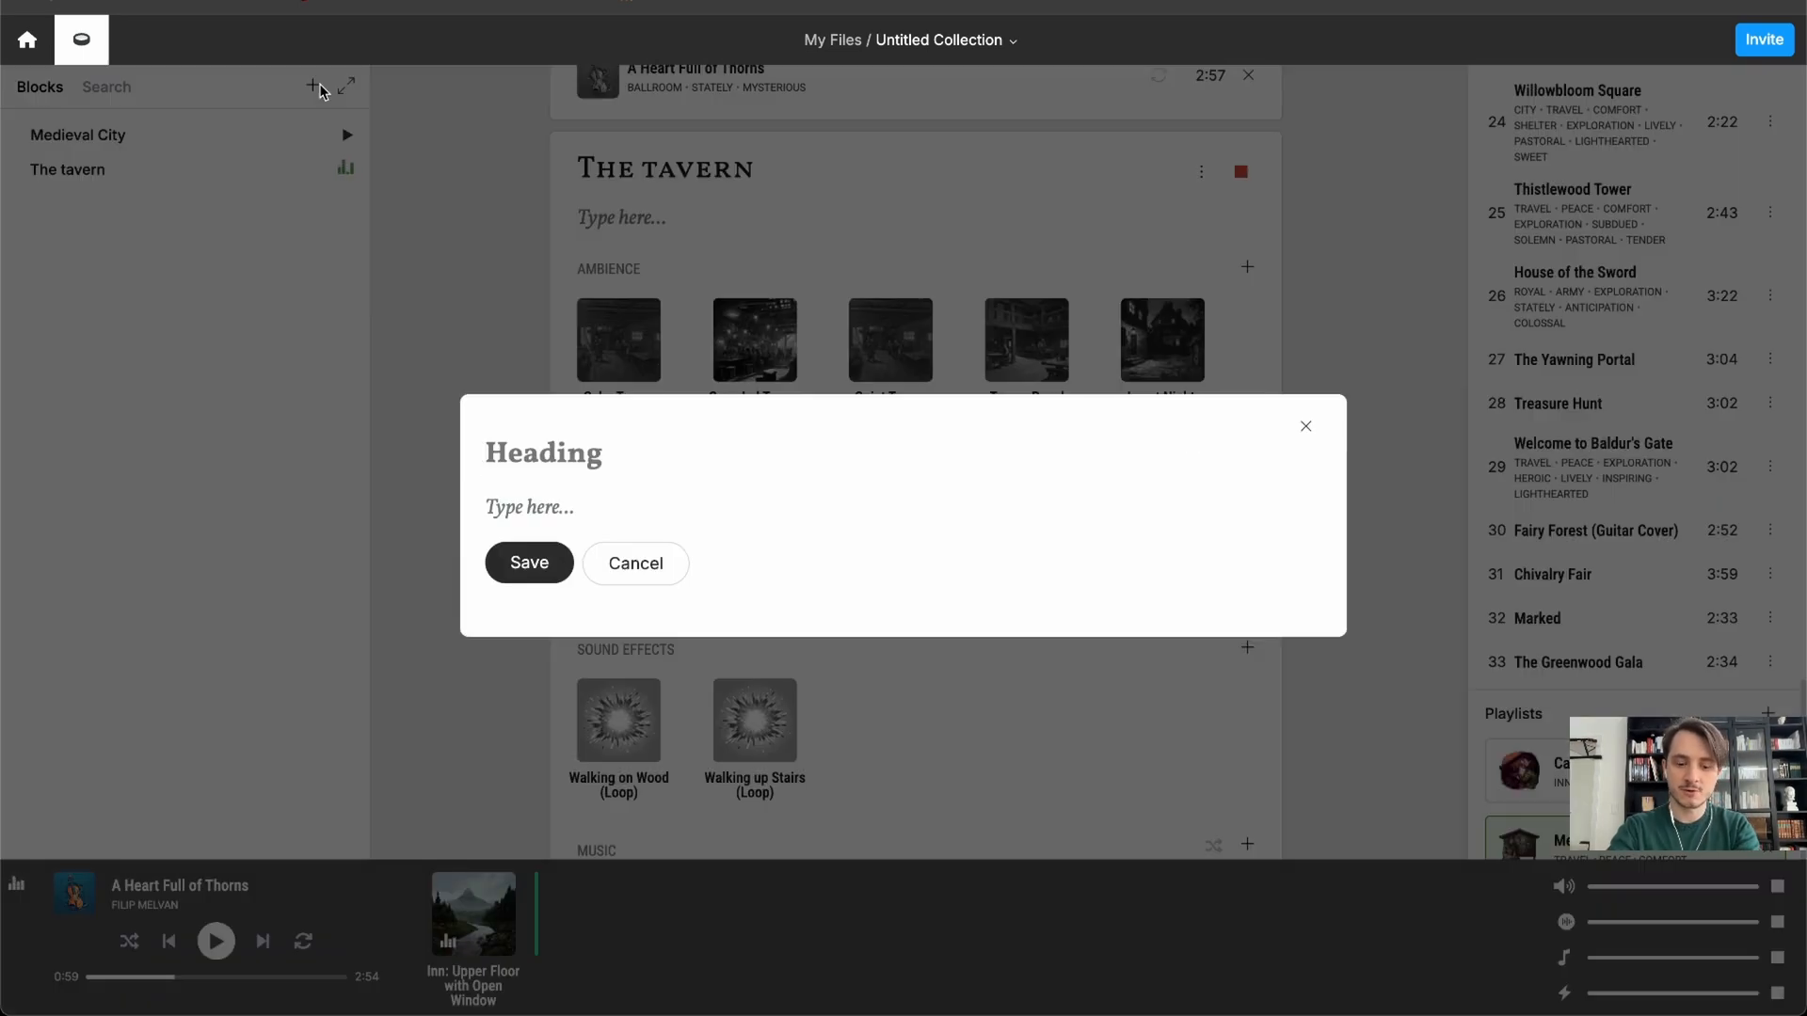
{"action": "type", "text": "Medival ci"}
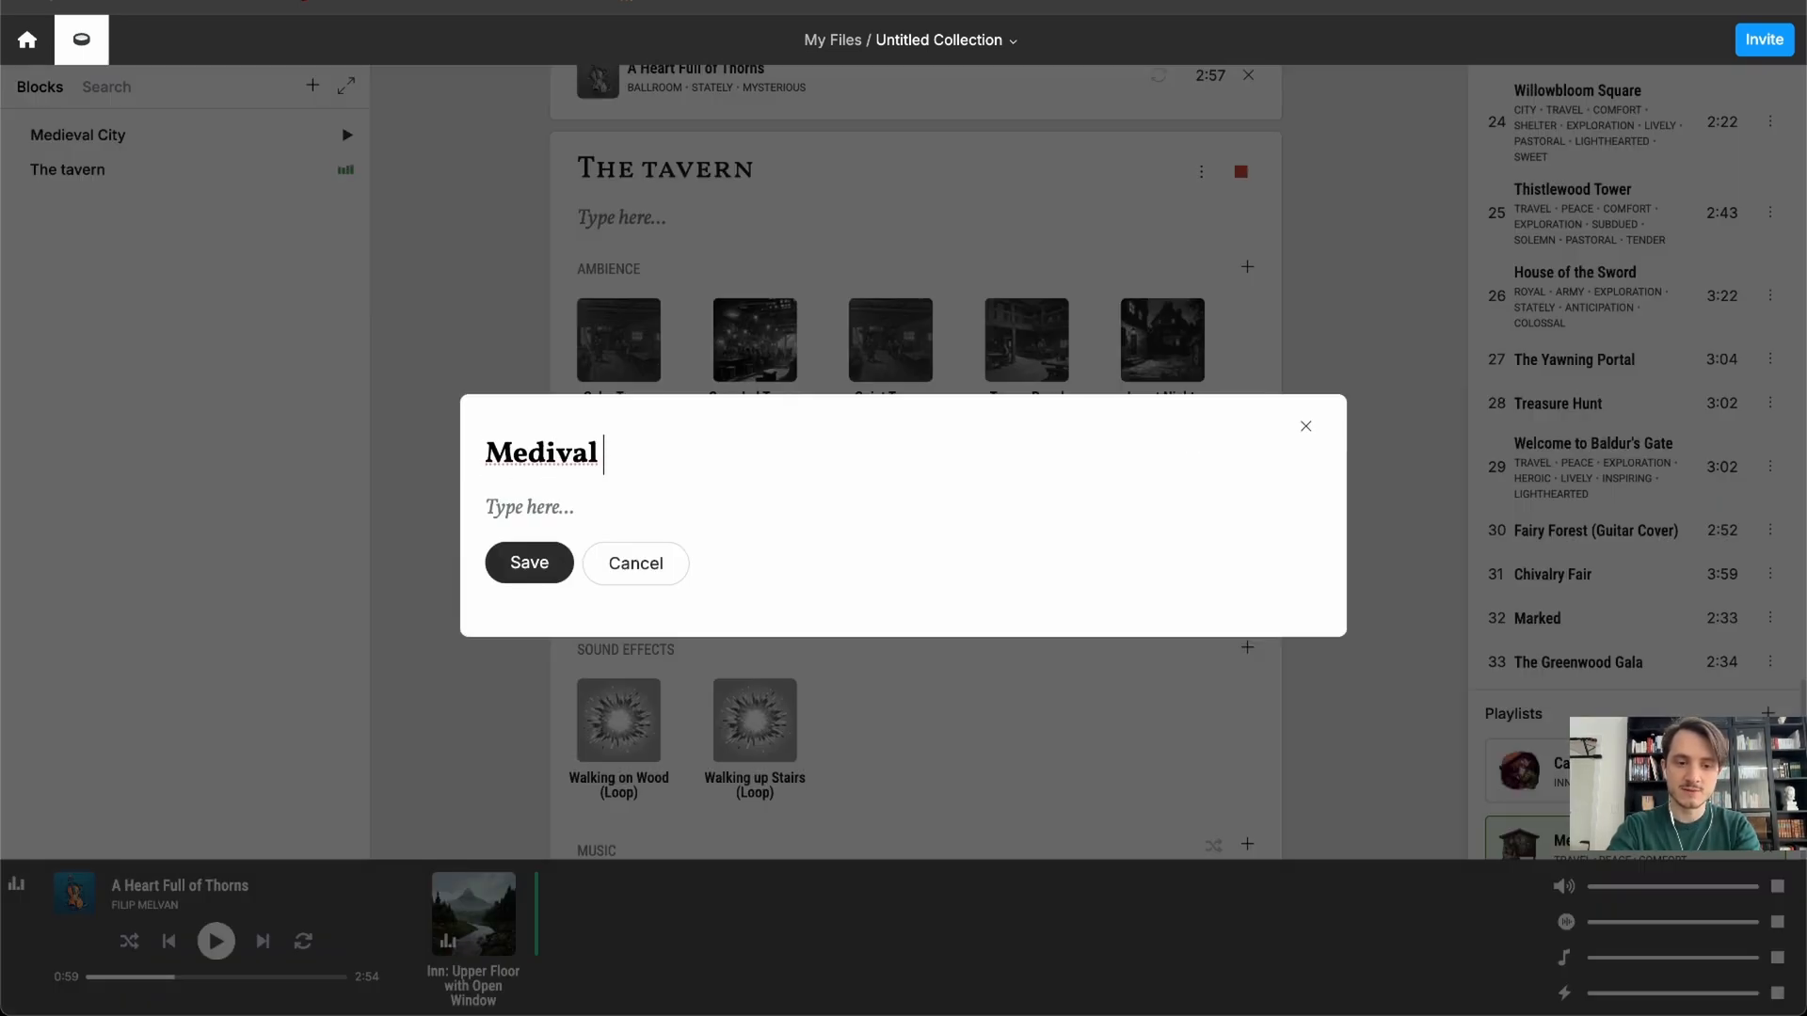
{"action": "key", "text": "BackSpace"}
{"action": "key", "text": "BackSpace"}
{"action": "key", "text": "BackSpace"}
{"action": "key", "text": "BackSpace"}
{"action": "key", "text": "BackSpace"}
{"action": "key", "text": "BackSpace"}
{"action": "type", "text": "eval city"}
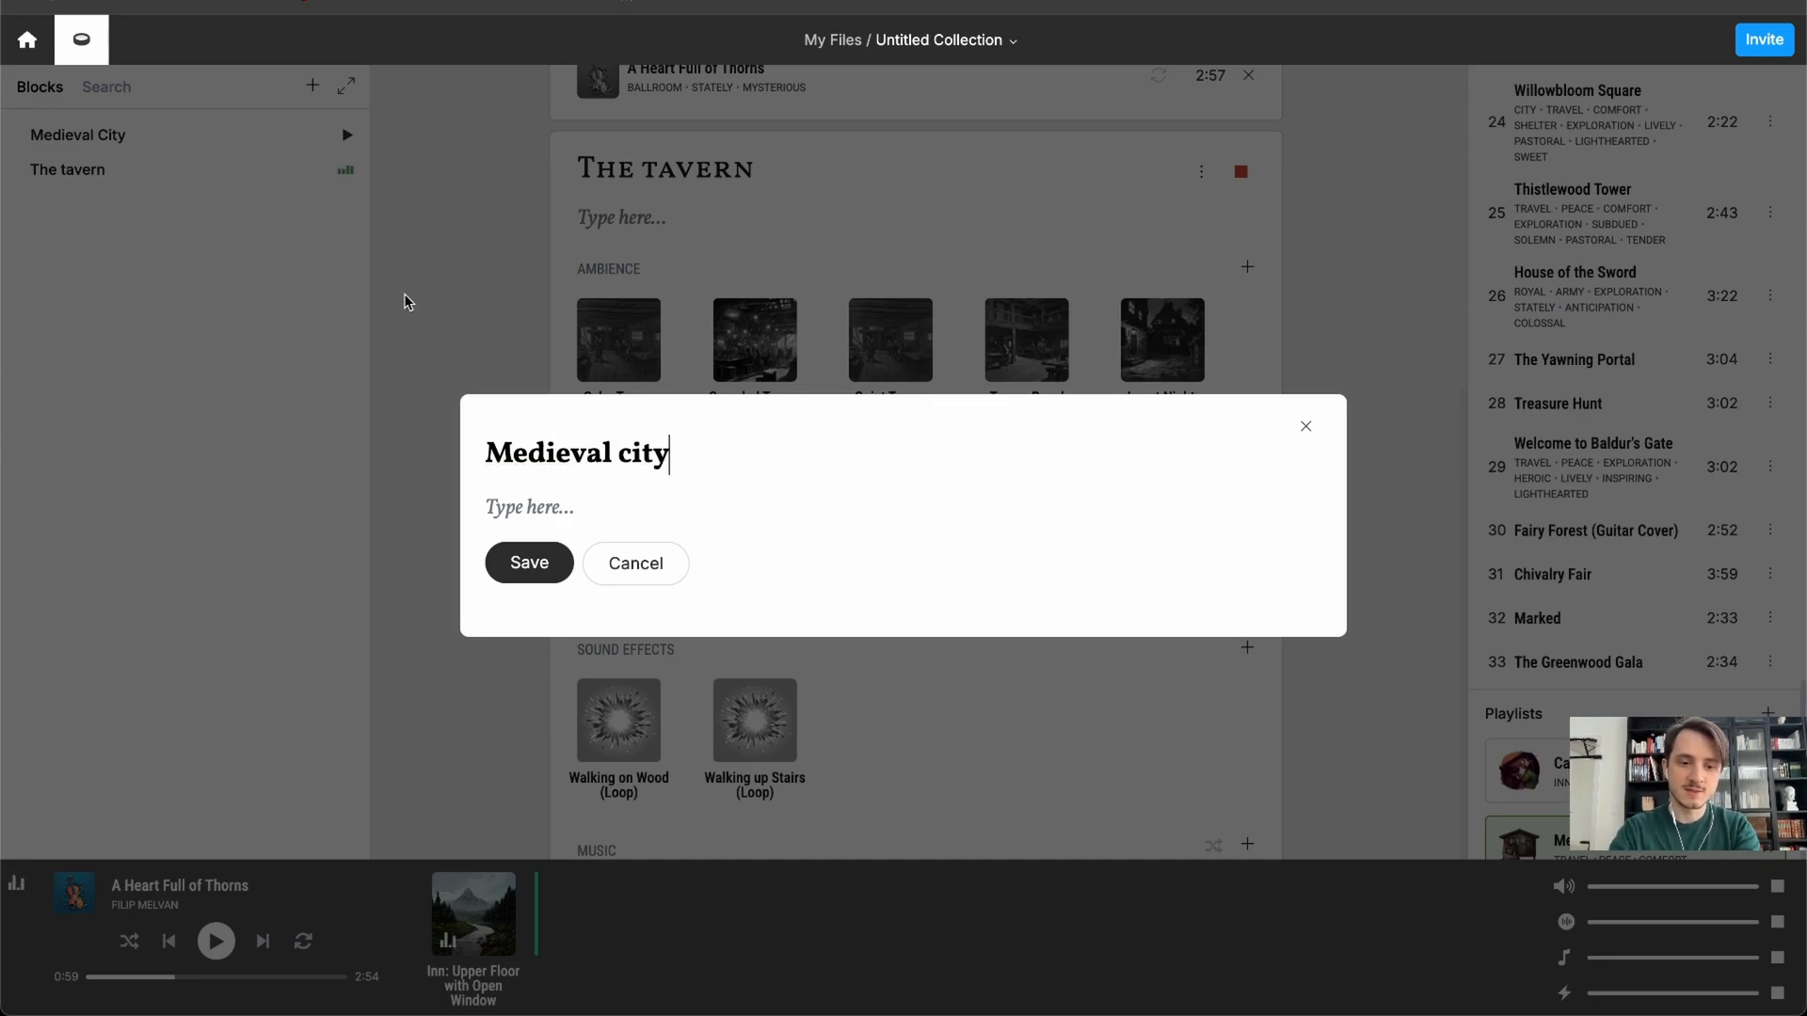
{"action": "left_click", "coordinate": [545, 576]}
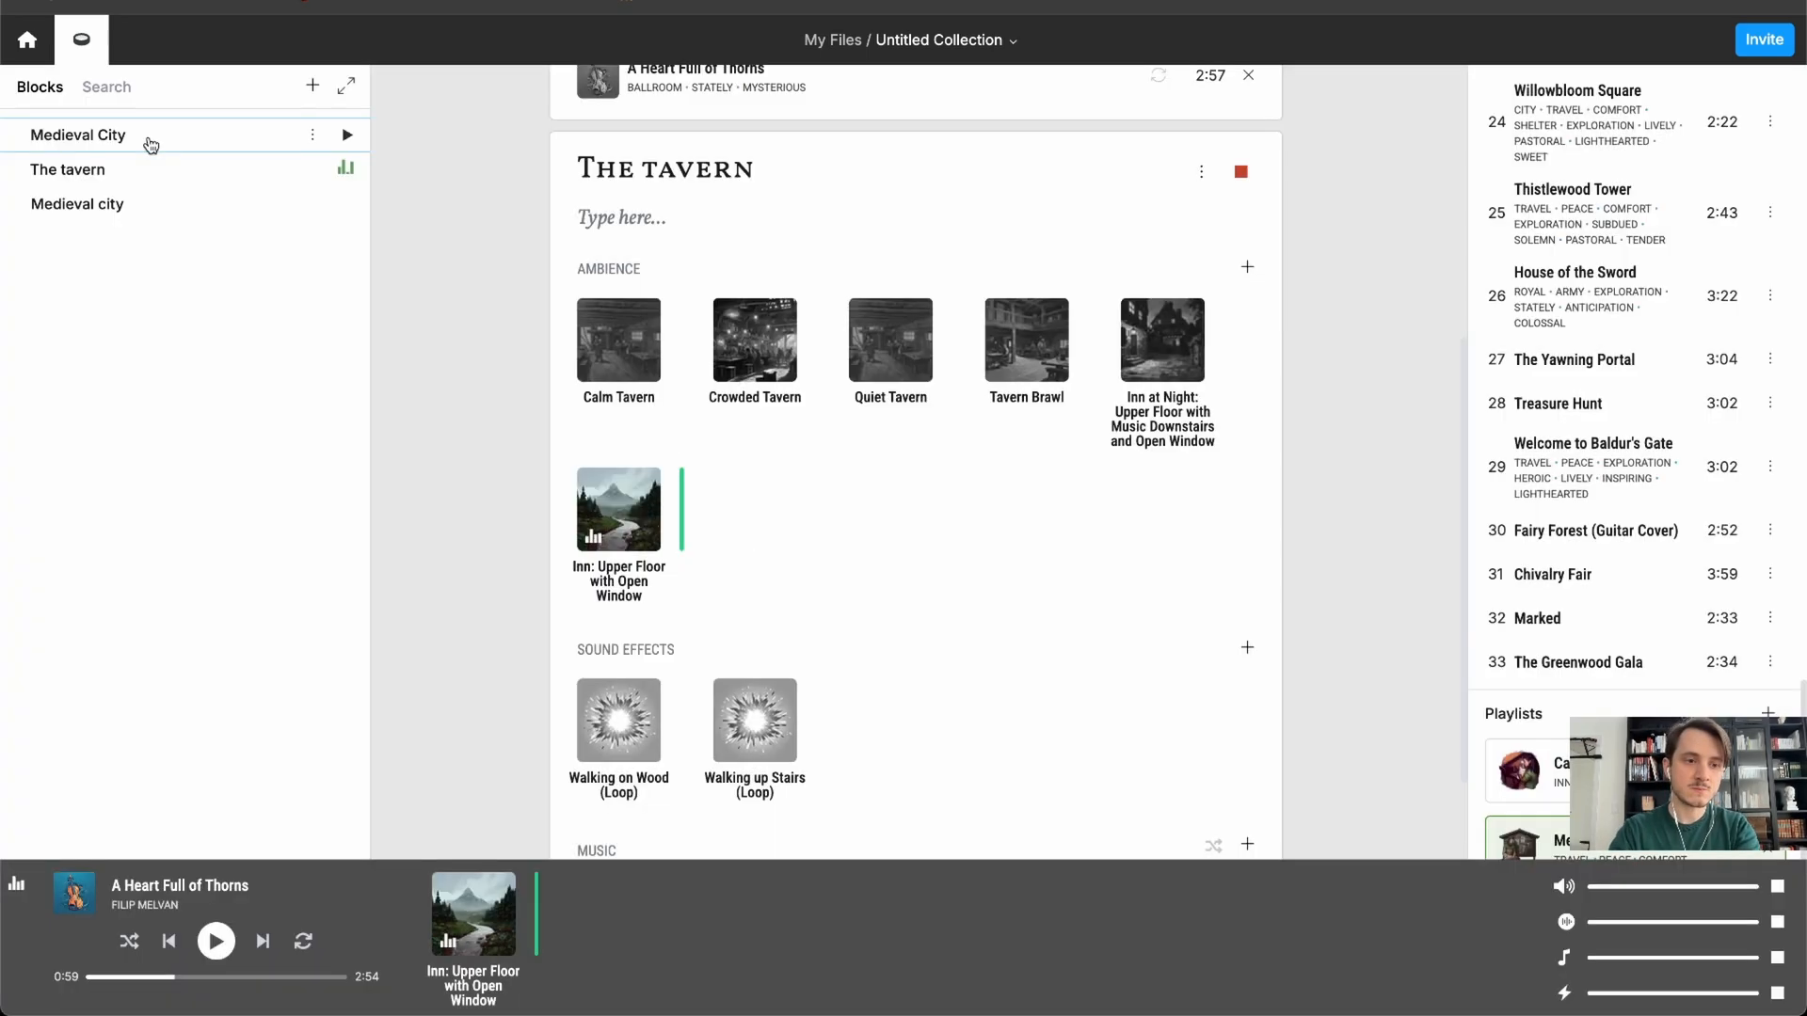
- Rename the original Medieval City block, the first in the block list, to "Streets" and save it
{"action": "left_click", "coordinate": [312, 137]}
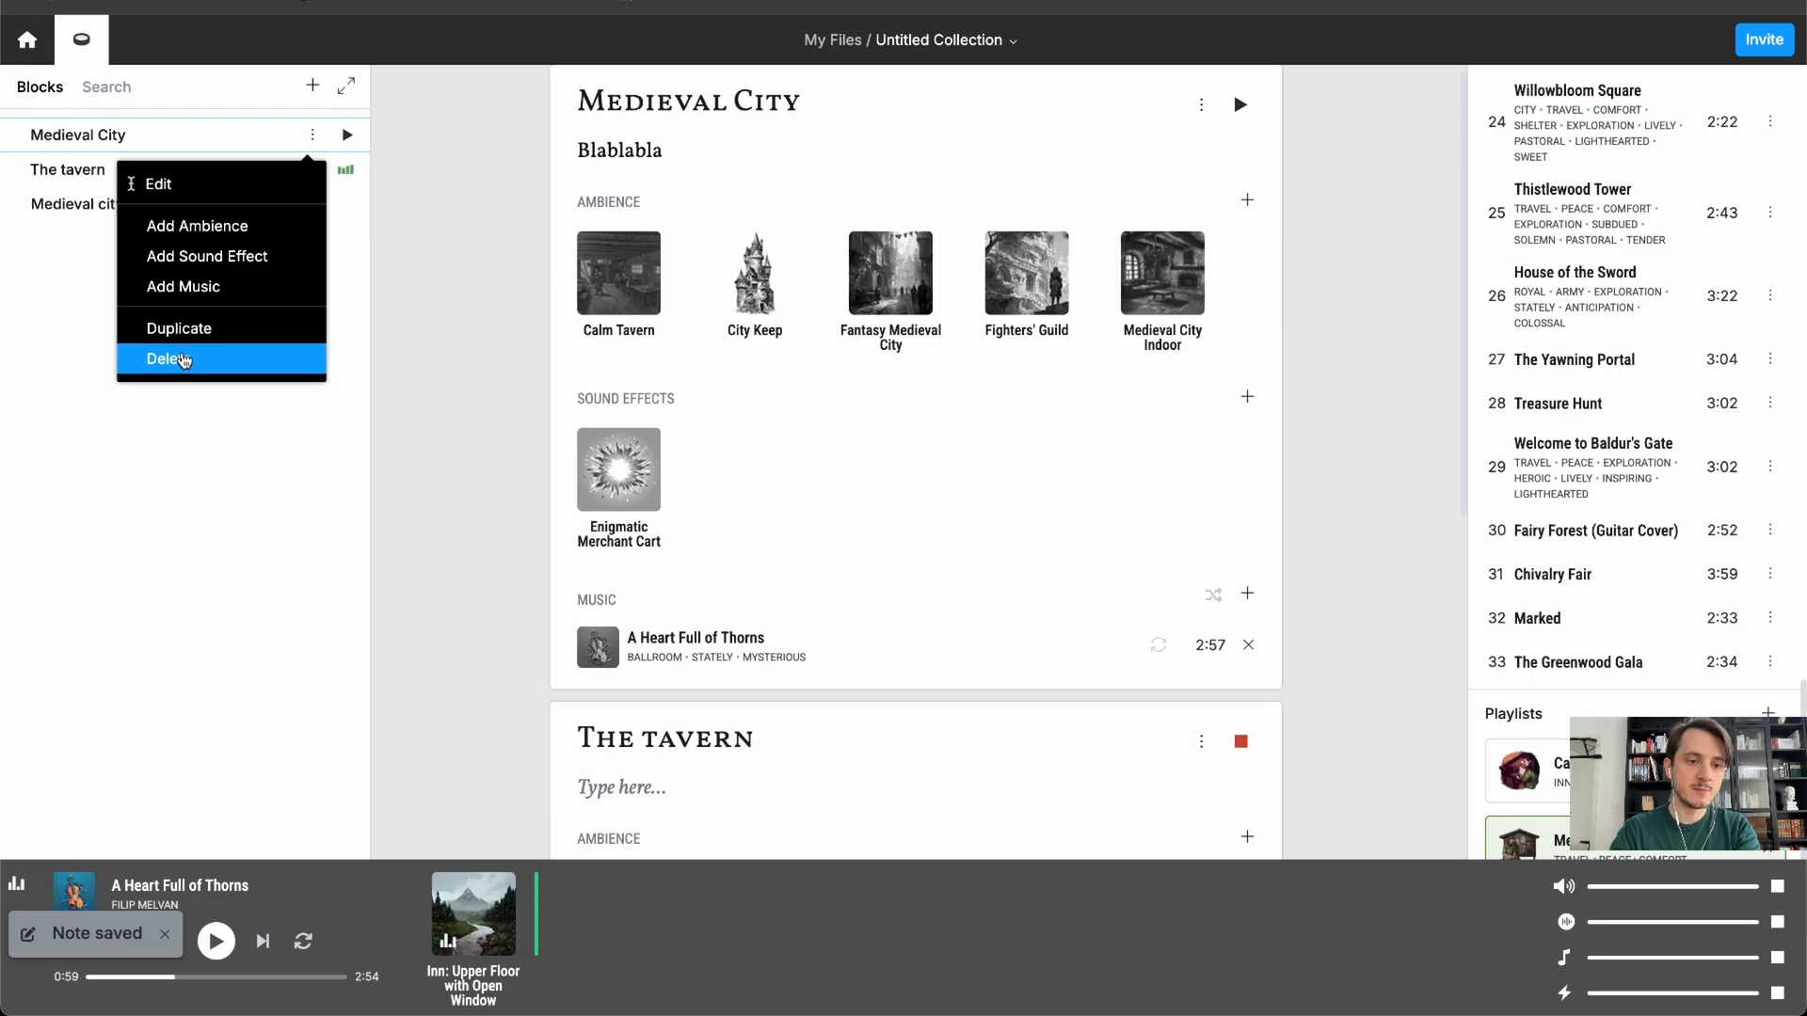
{"action": "left_click", "coordinate": [192, 180]}
{"action": "triple_click", "coordinate": [692, 451]}
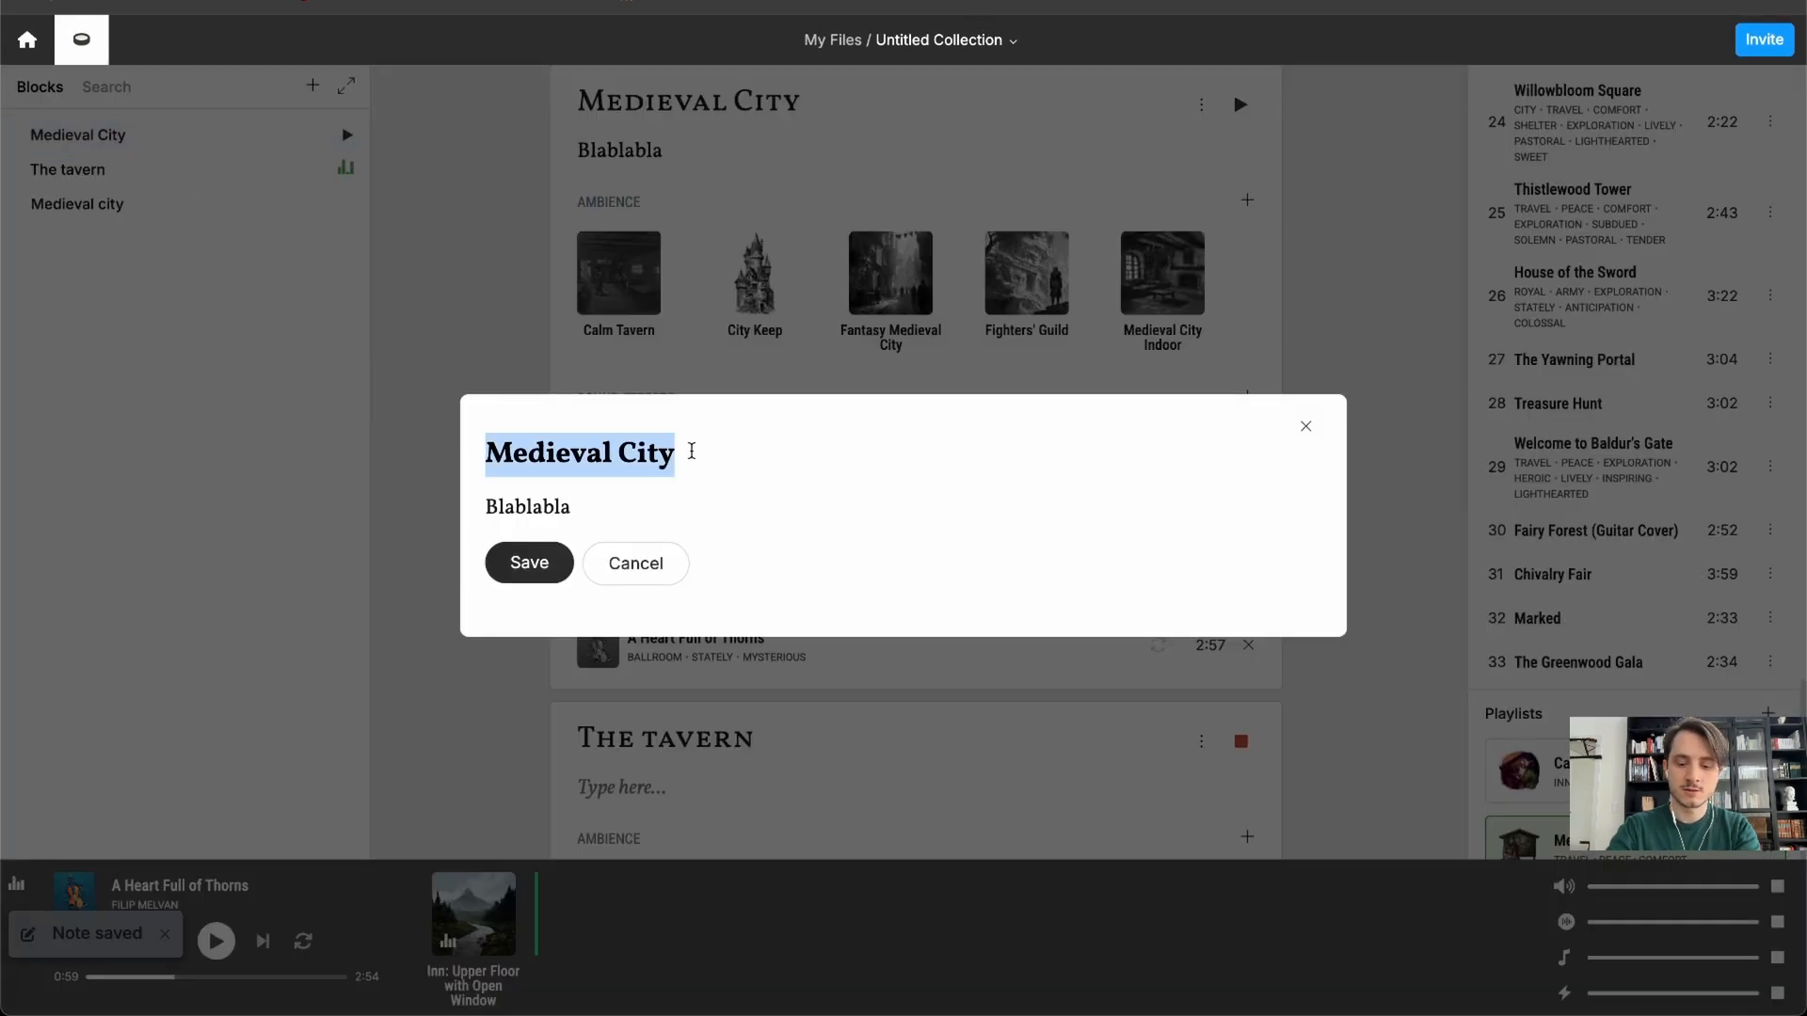
{"action": "key", "text": "BackSpace"}
{"action": "type", "text": "Streets"}
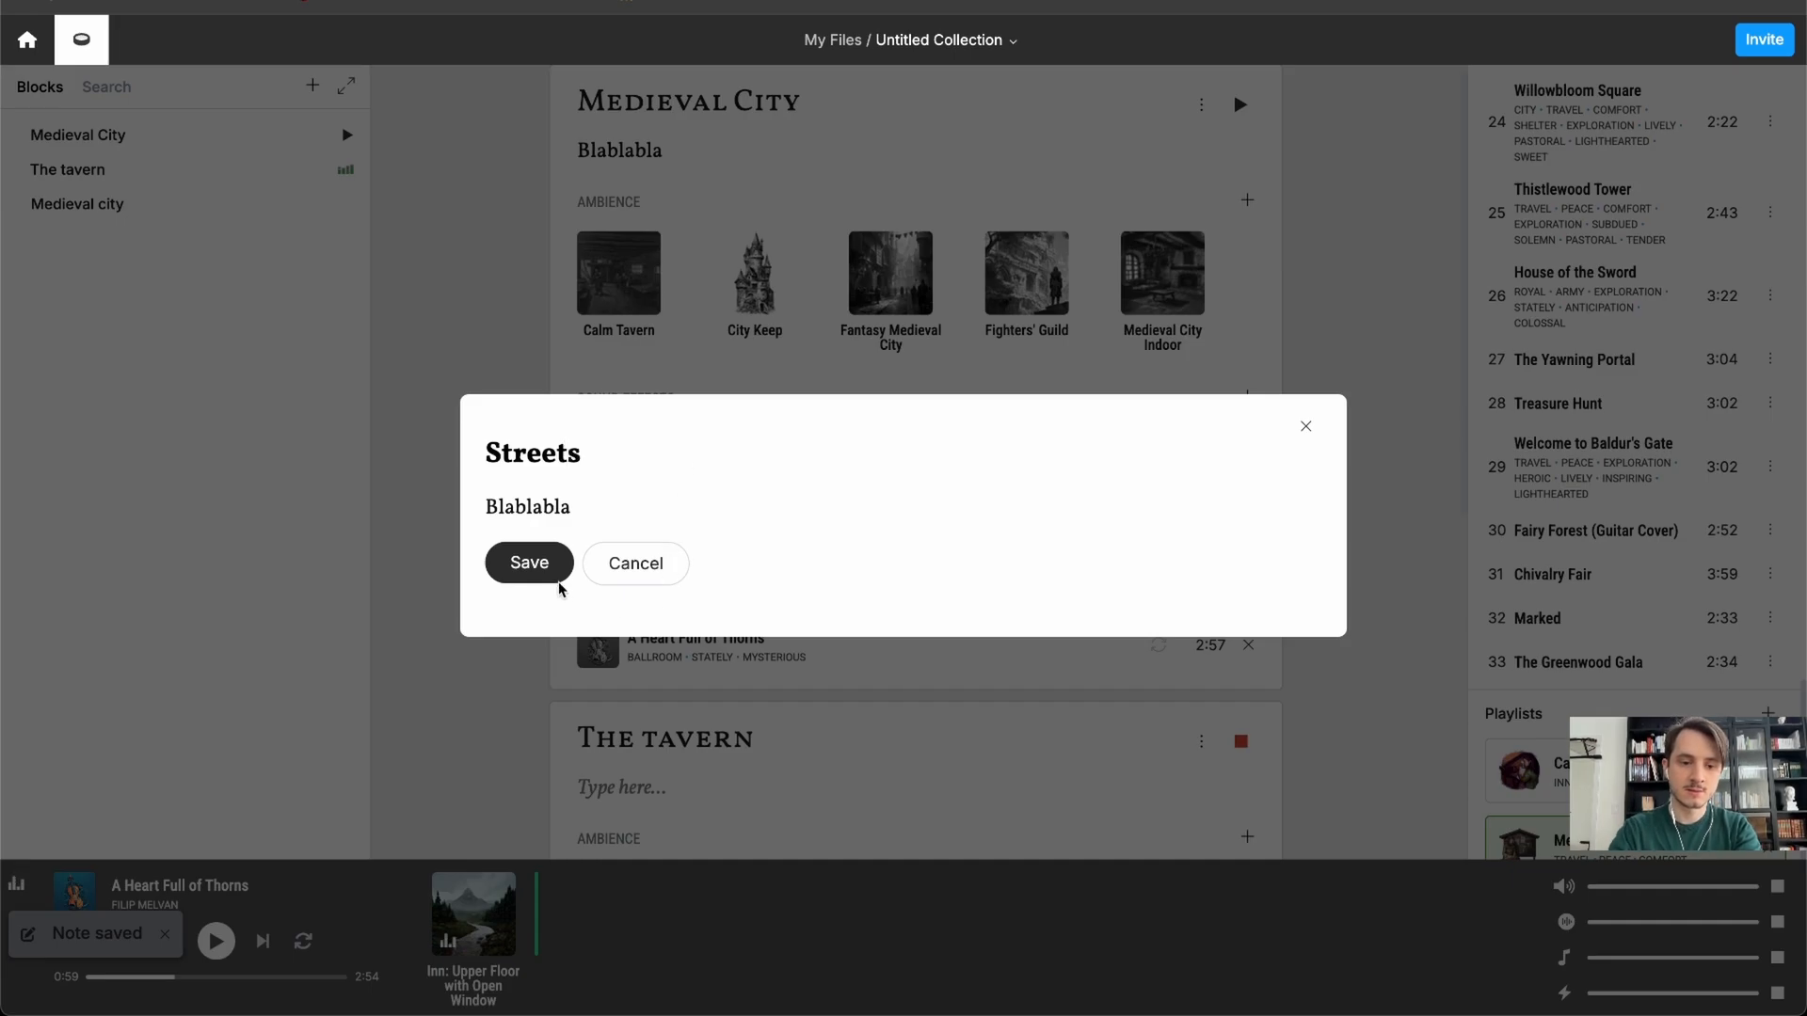
{"action": "left_click", "coordinate": [557, 582]}
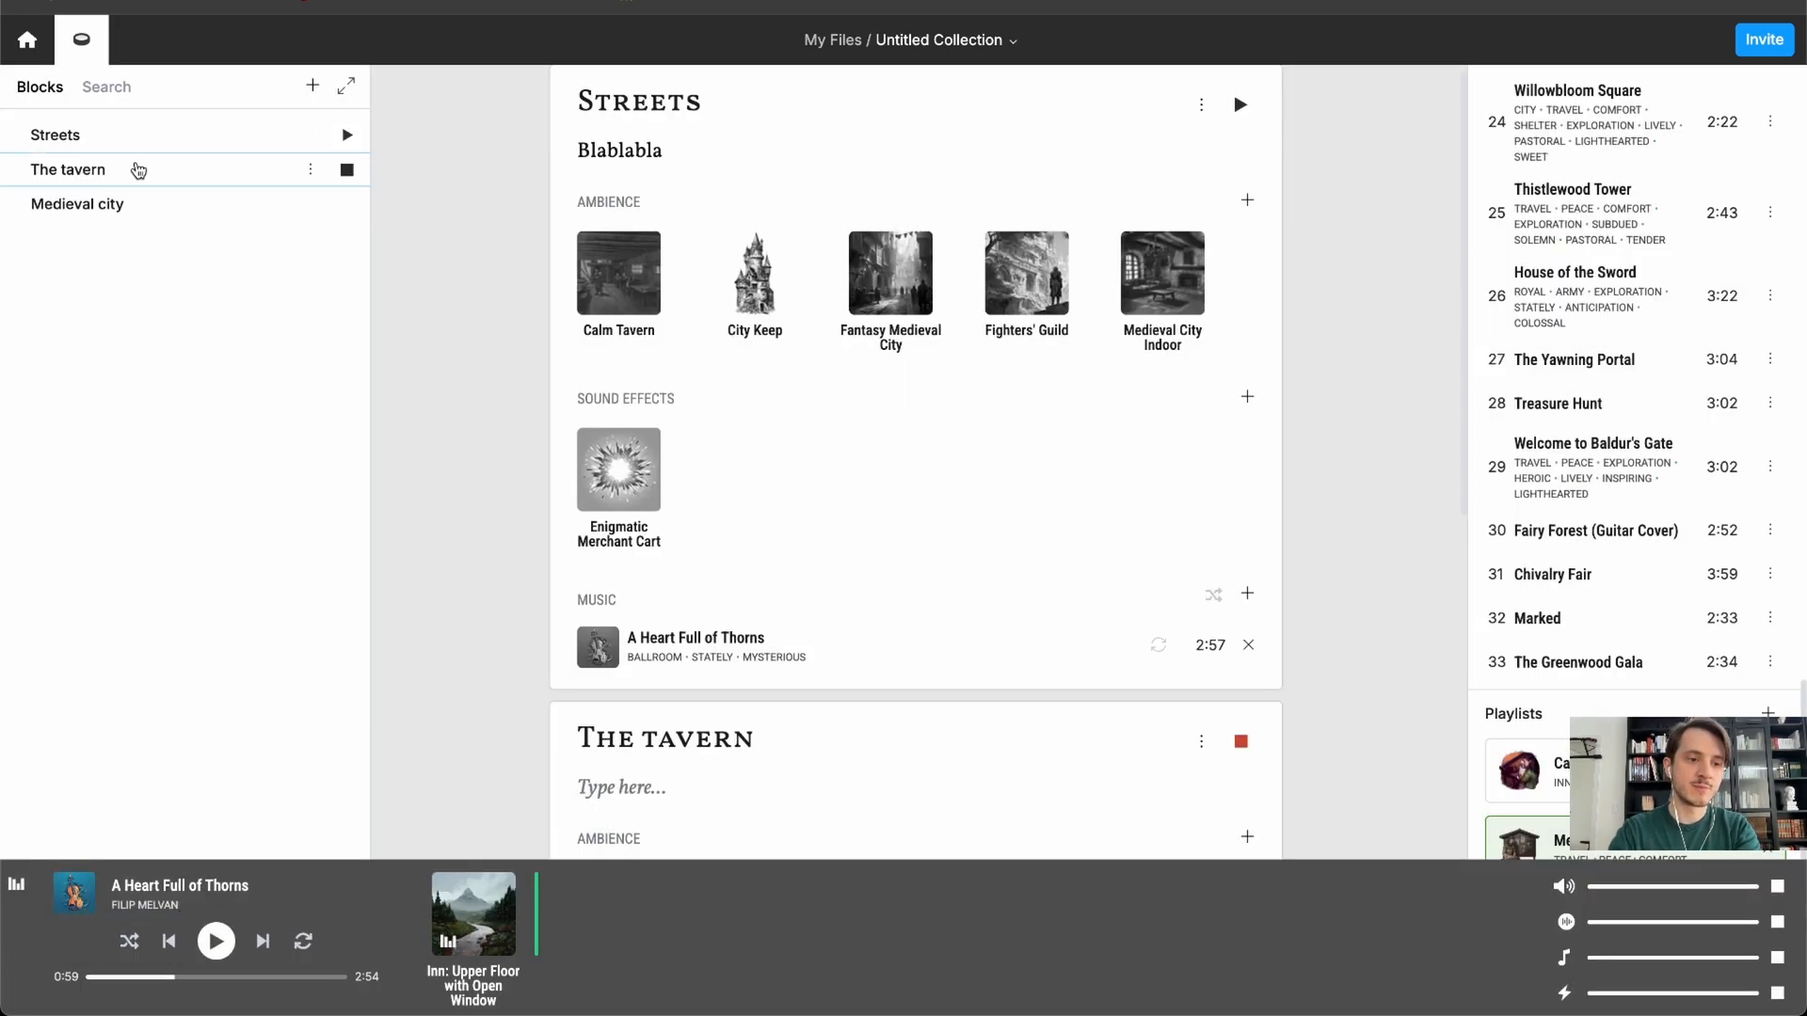
- Nest The tavern and Streets blocks under the Medieval city block and expand it to show both
{"action": "mouse_move", "coordinate": [138, 169]}
{"action": "left_mouse_down"}
{"action": "mouse_move", "coordinate": [135, 196]}
{"action": "mouse_move", "coordinate": [139, 168]}
{"action": "left_mouse_up"}
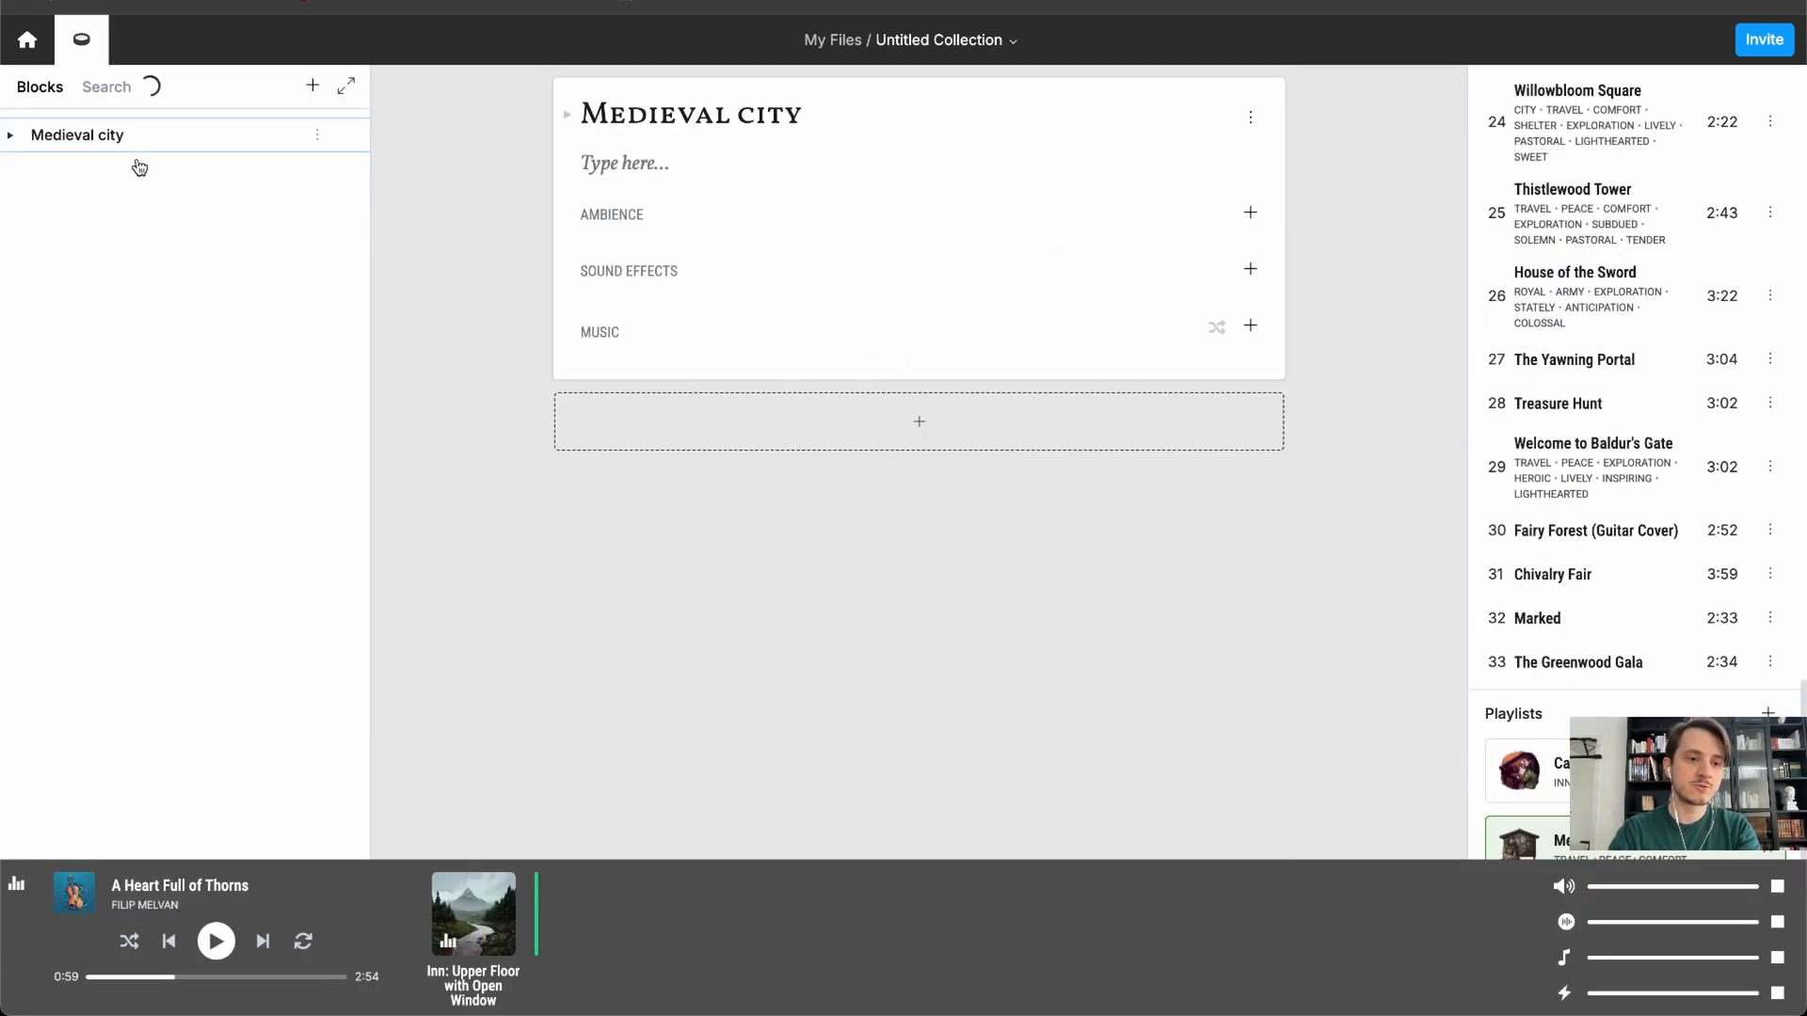
{"action": "left_click", "coordinate": [10, 134]}
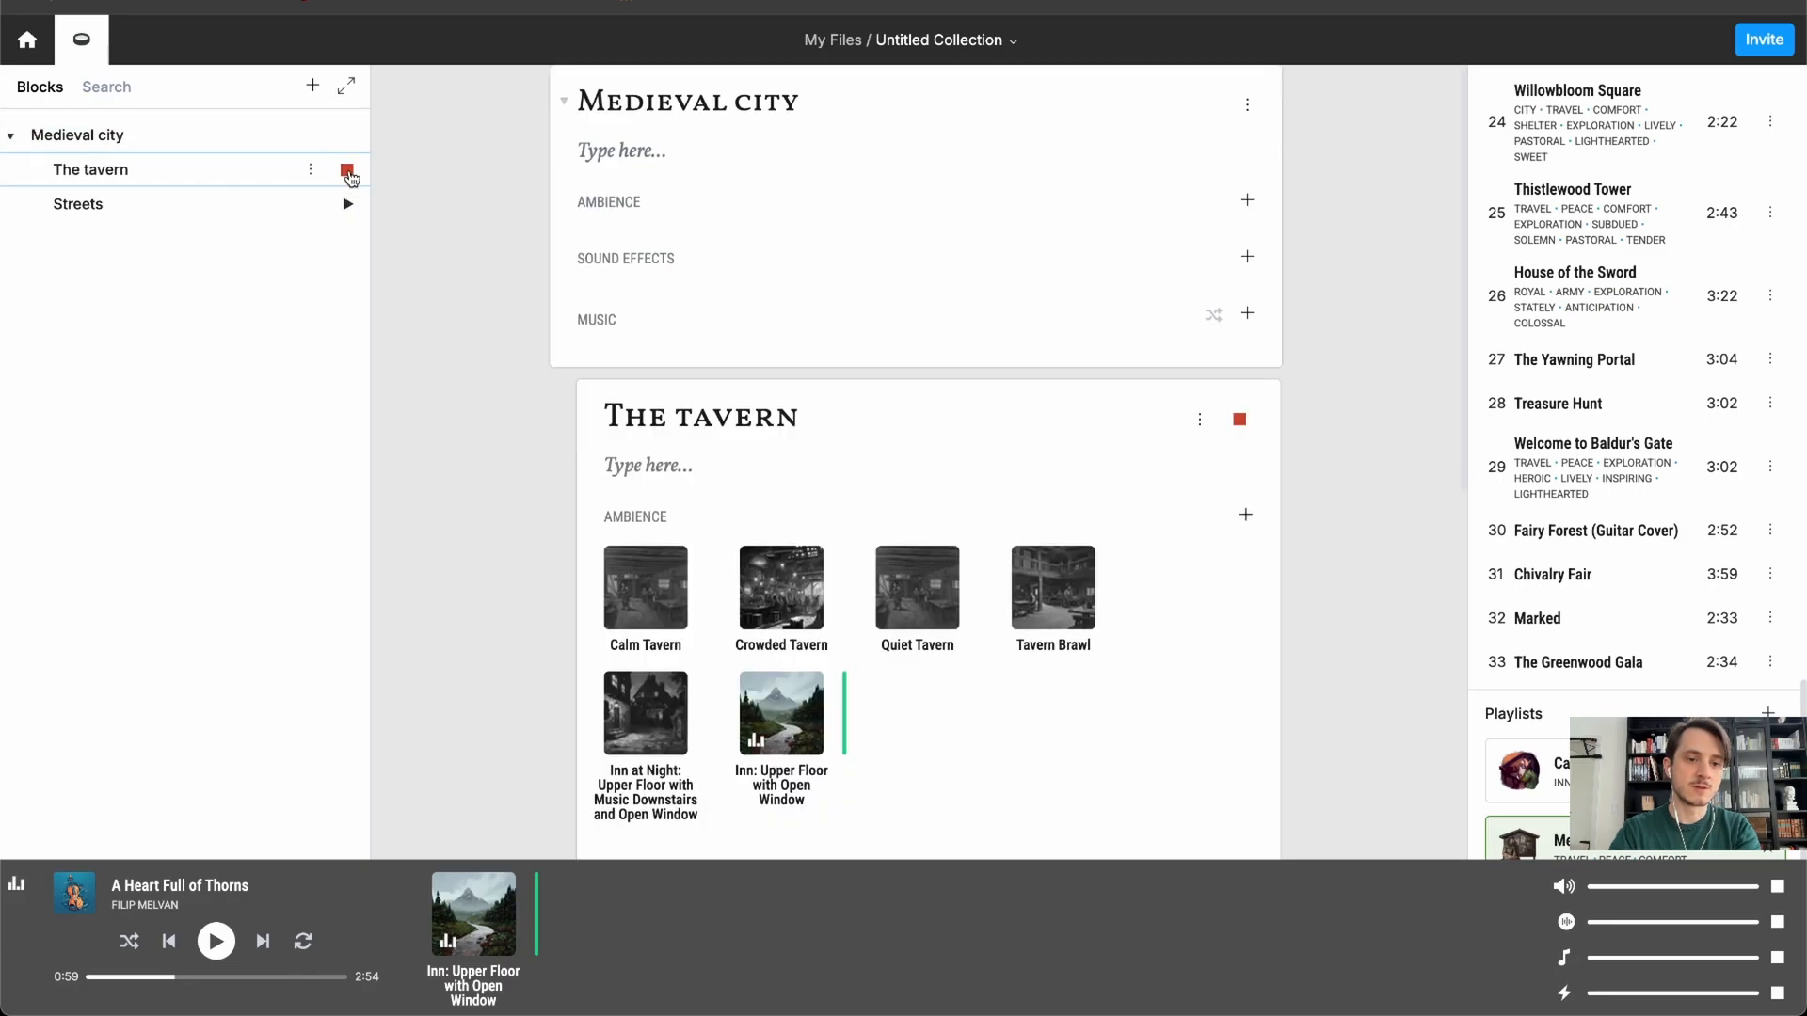
- Create a new top-level block at the end of the collection with the heading "On the road" and save it
{"action": "scroll", "coordinate": [703, 456], "scroll_direction": "down", "scroll_amount": 10}
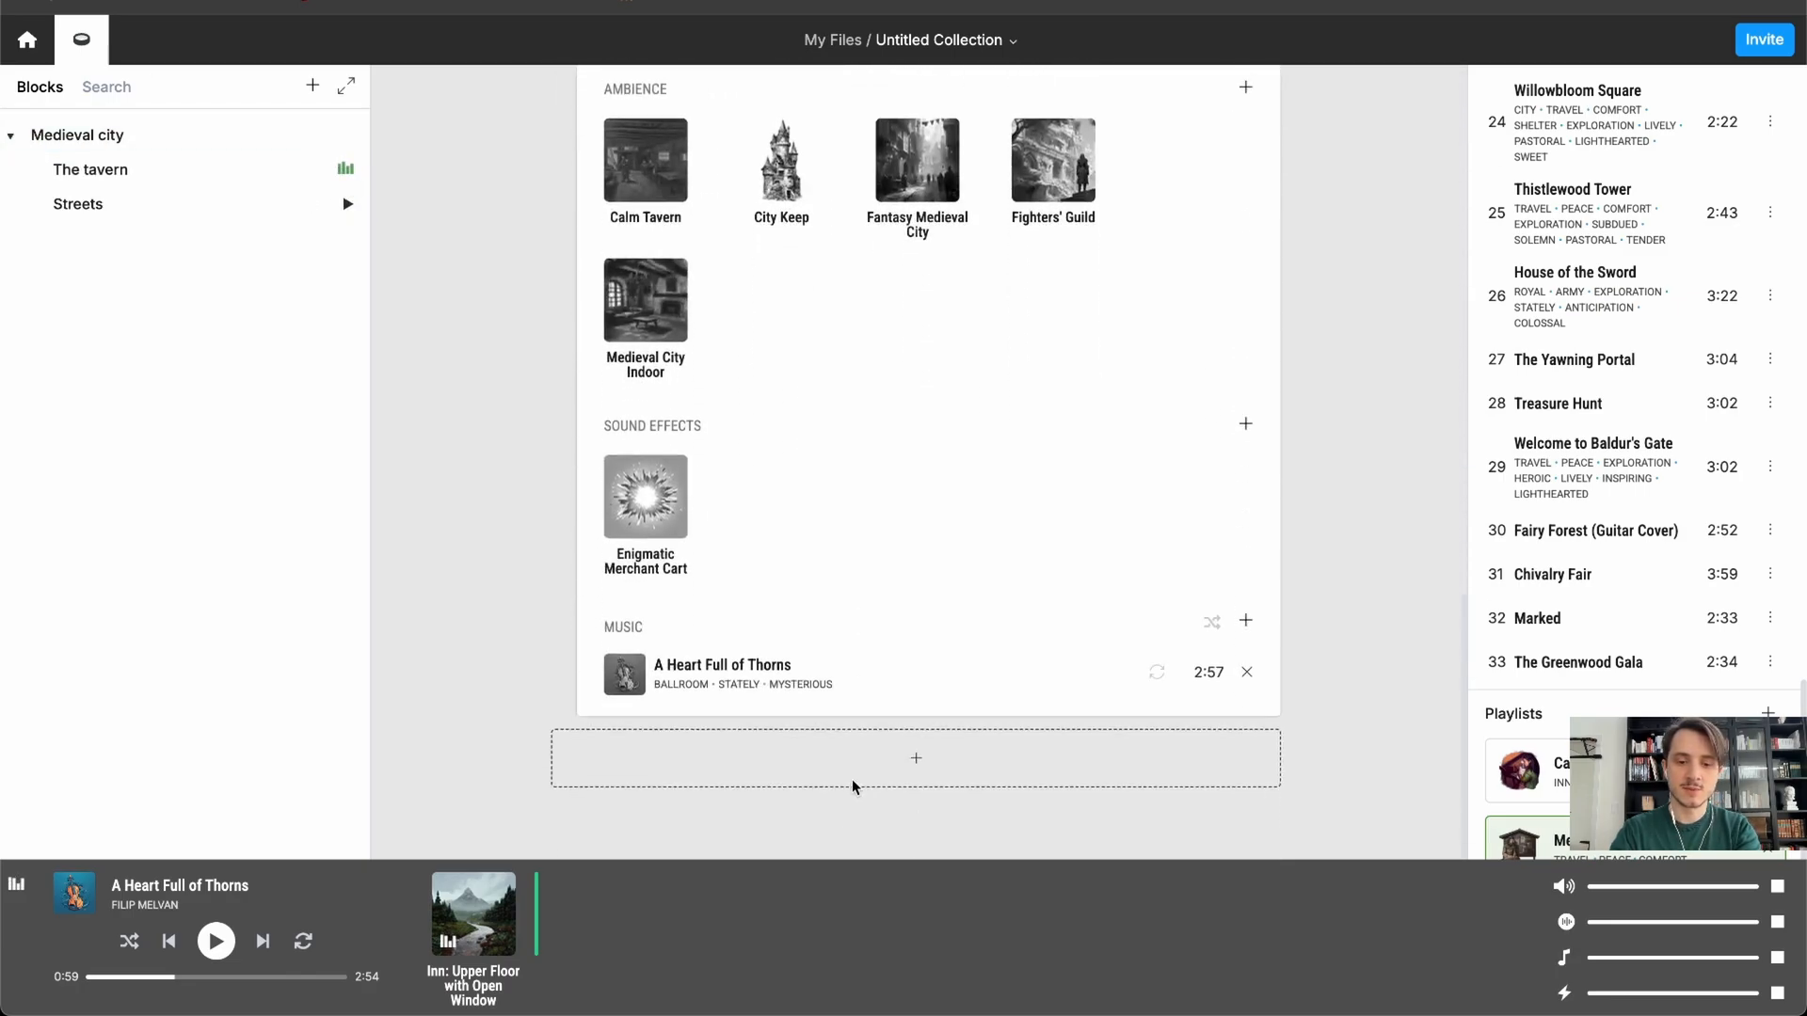
{"action": "left_click", "coordinate": [918, 757]}
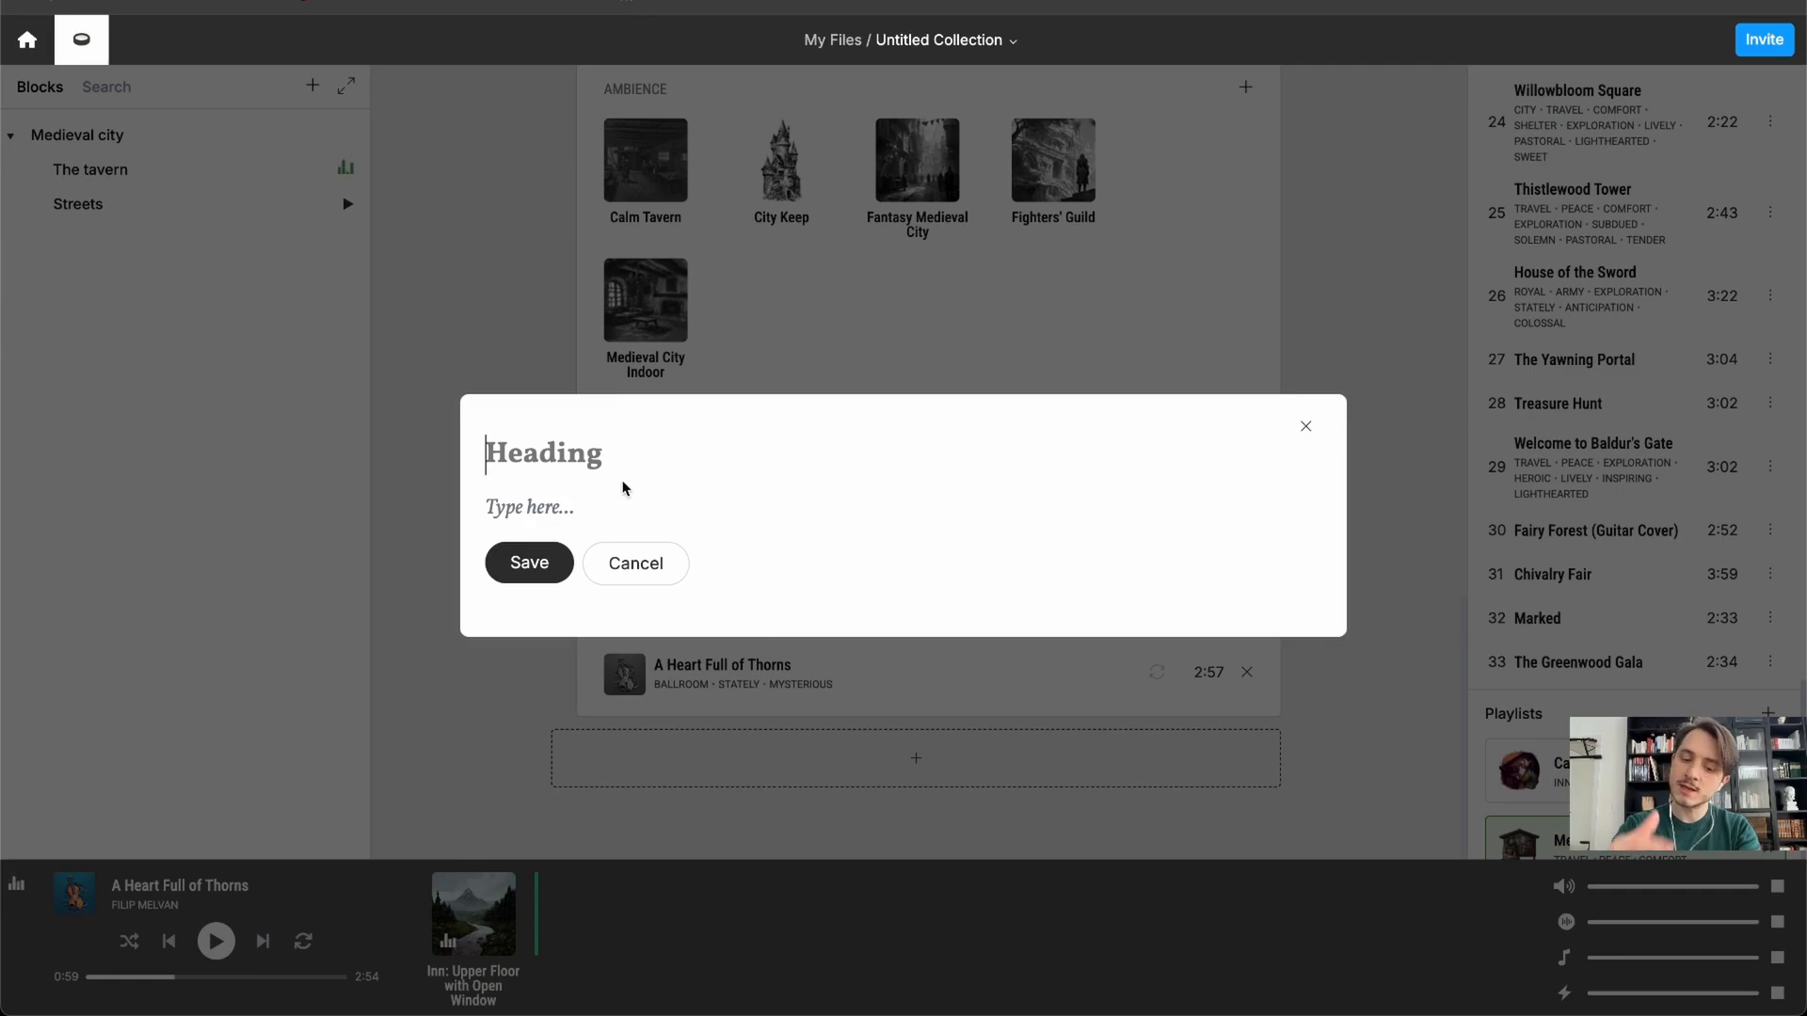
{"action": "type", "text": "On the "}
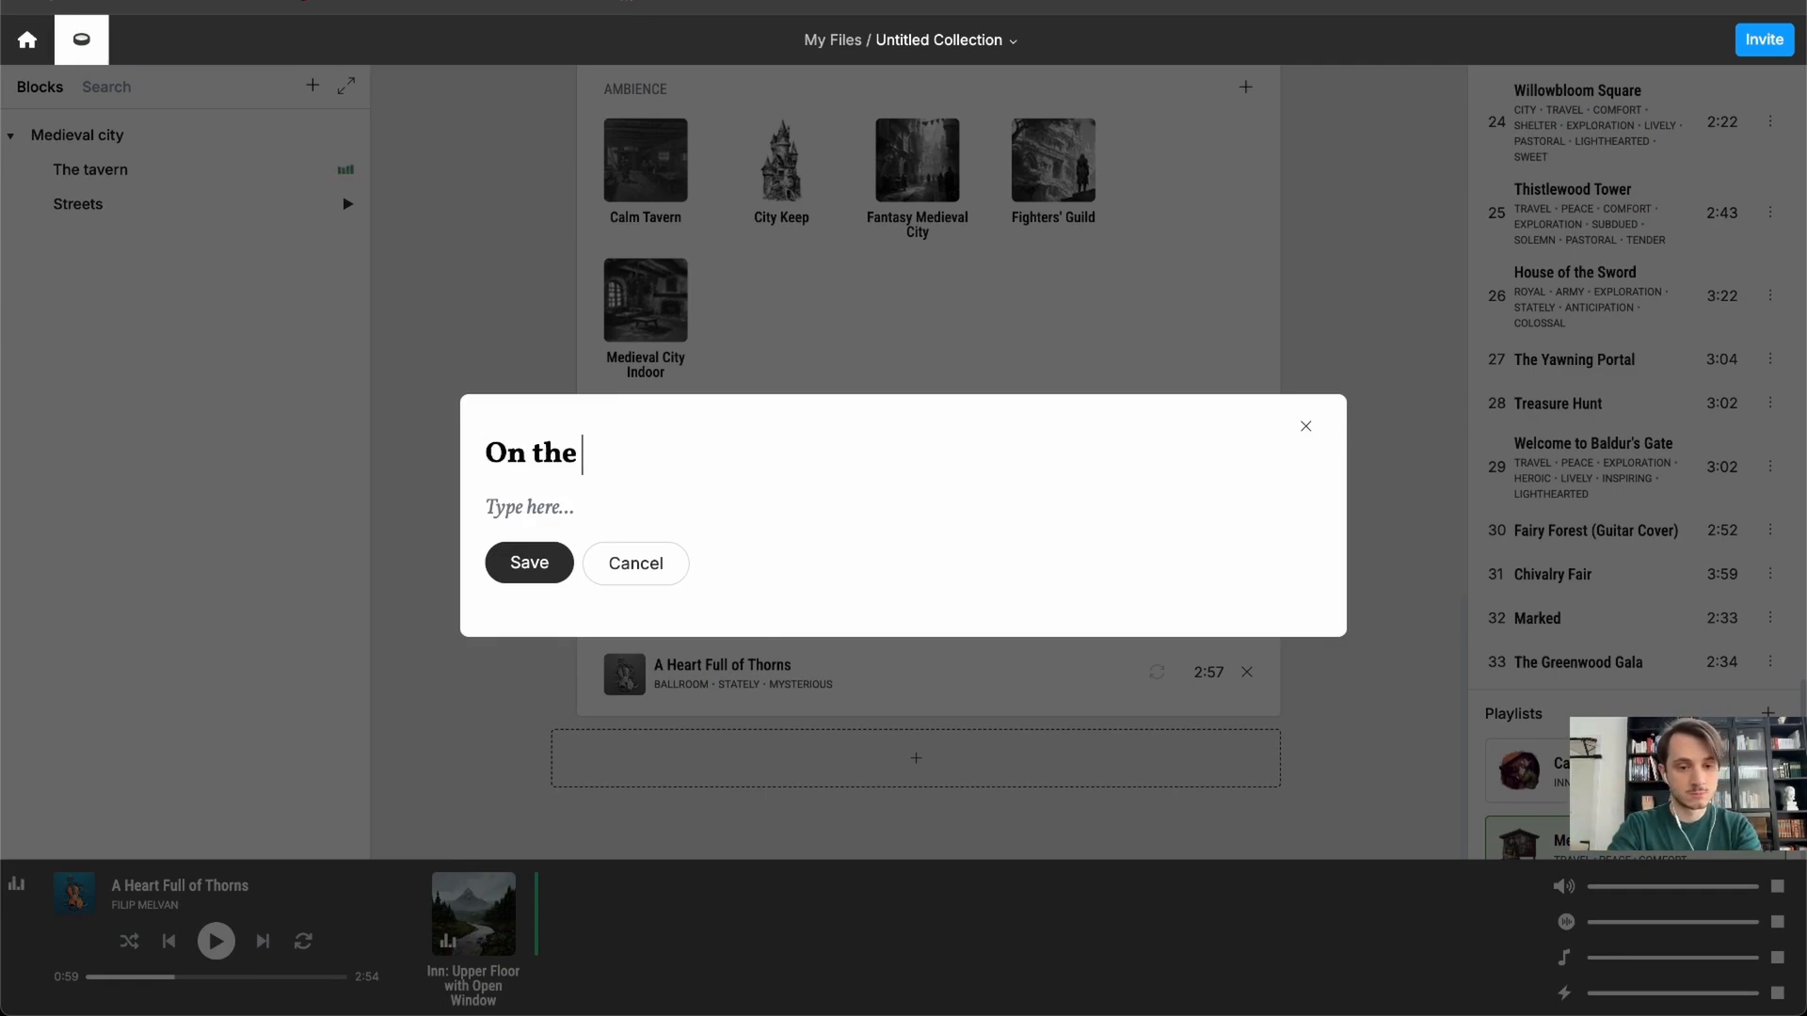
{"action": "type", "text": "road"}
{"action": "left_click", "coordinate": [555, 576]}
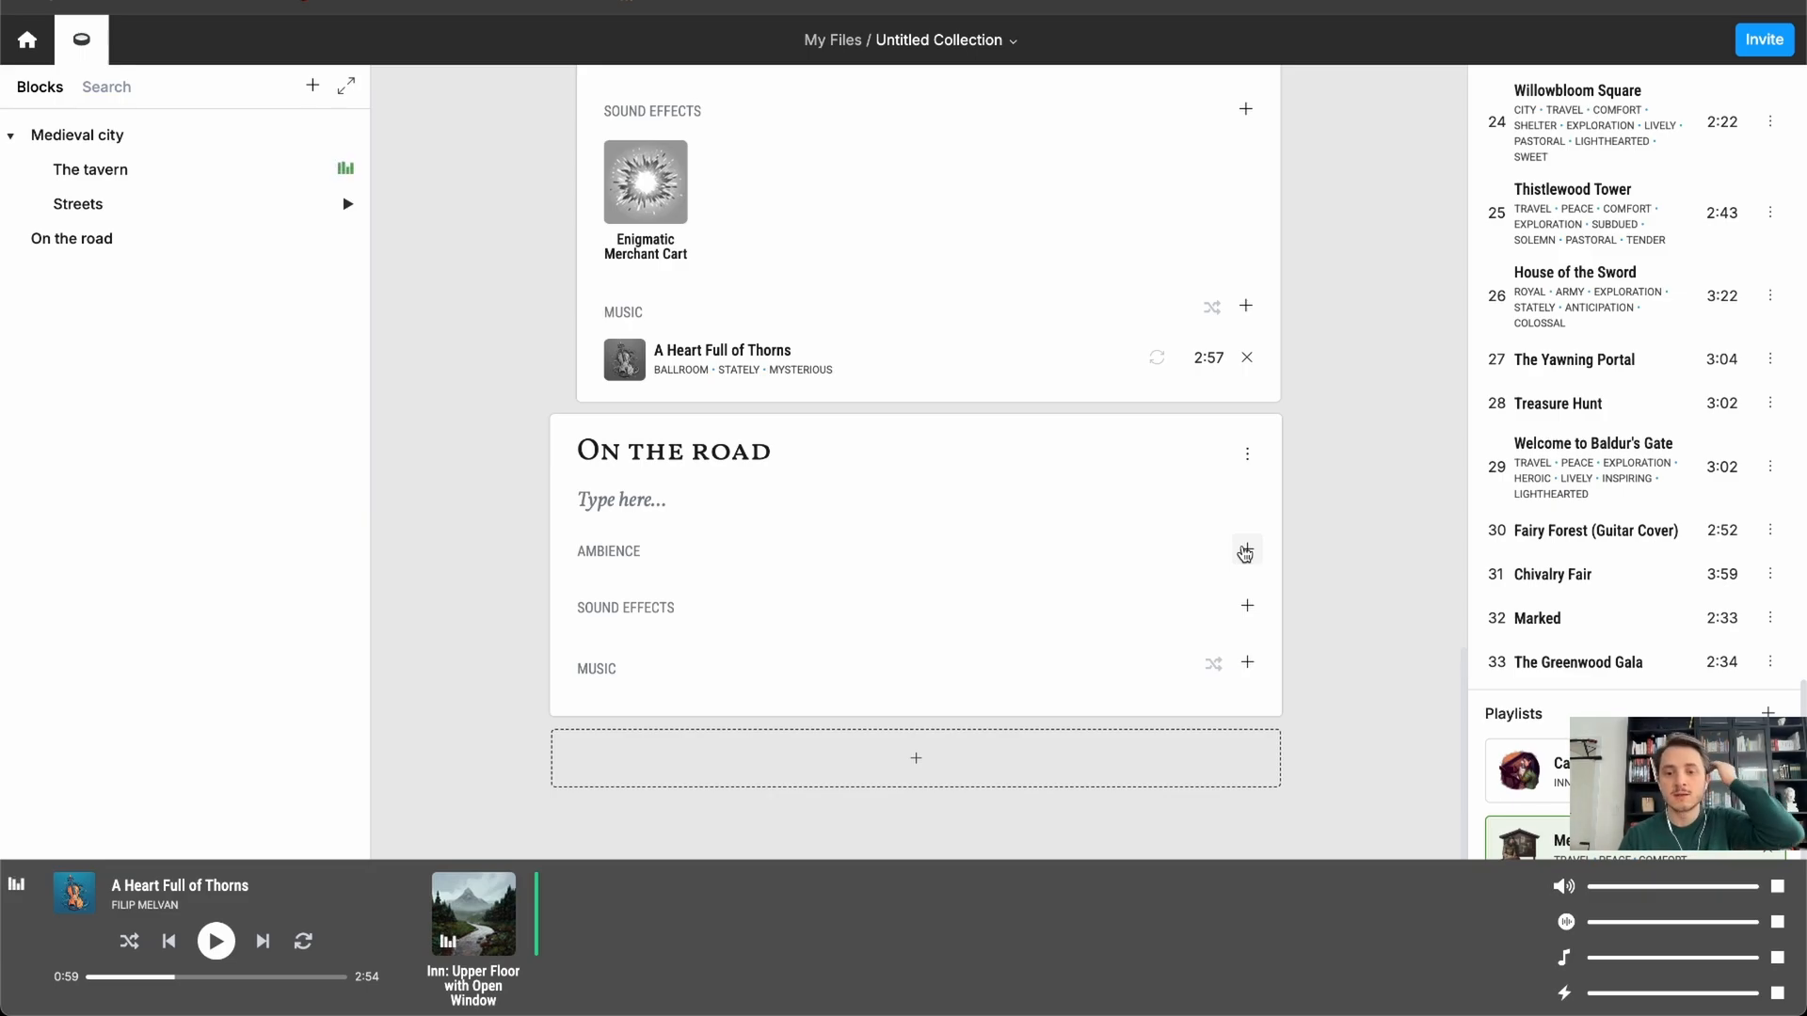
- Search ambiences for the On the road block with "grassland" and add Grasslands and Grasslands Encampment
{"action": "left_click", "coordinate": [1245, 554]}
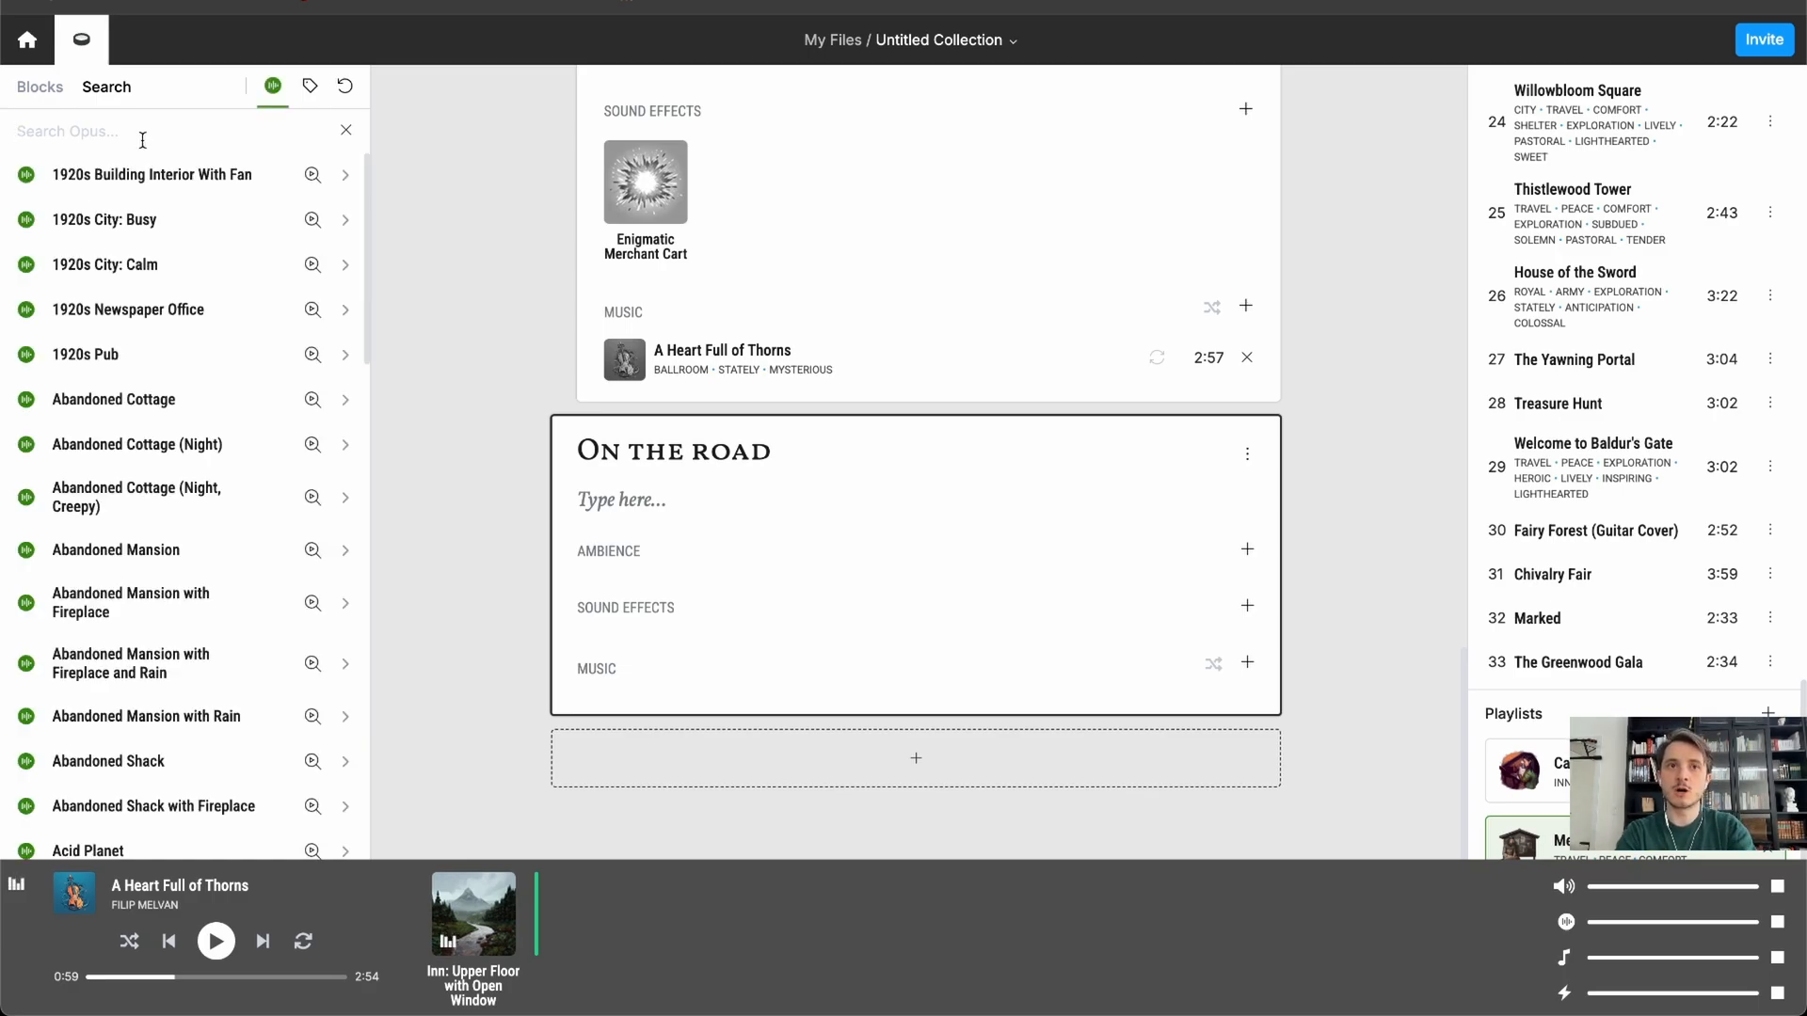
{"action": "type", "text": "gra"}
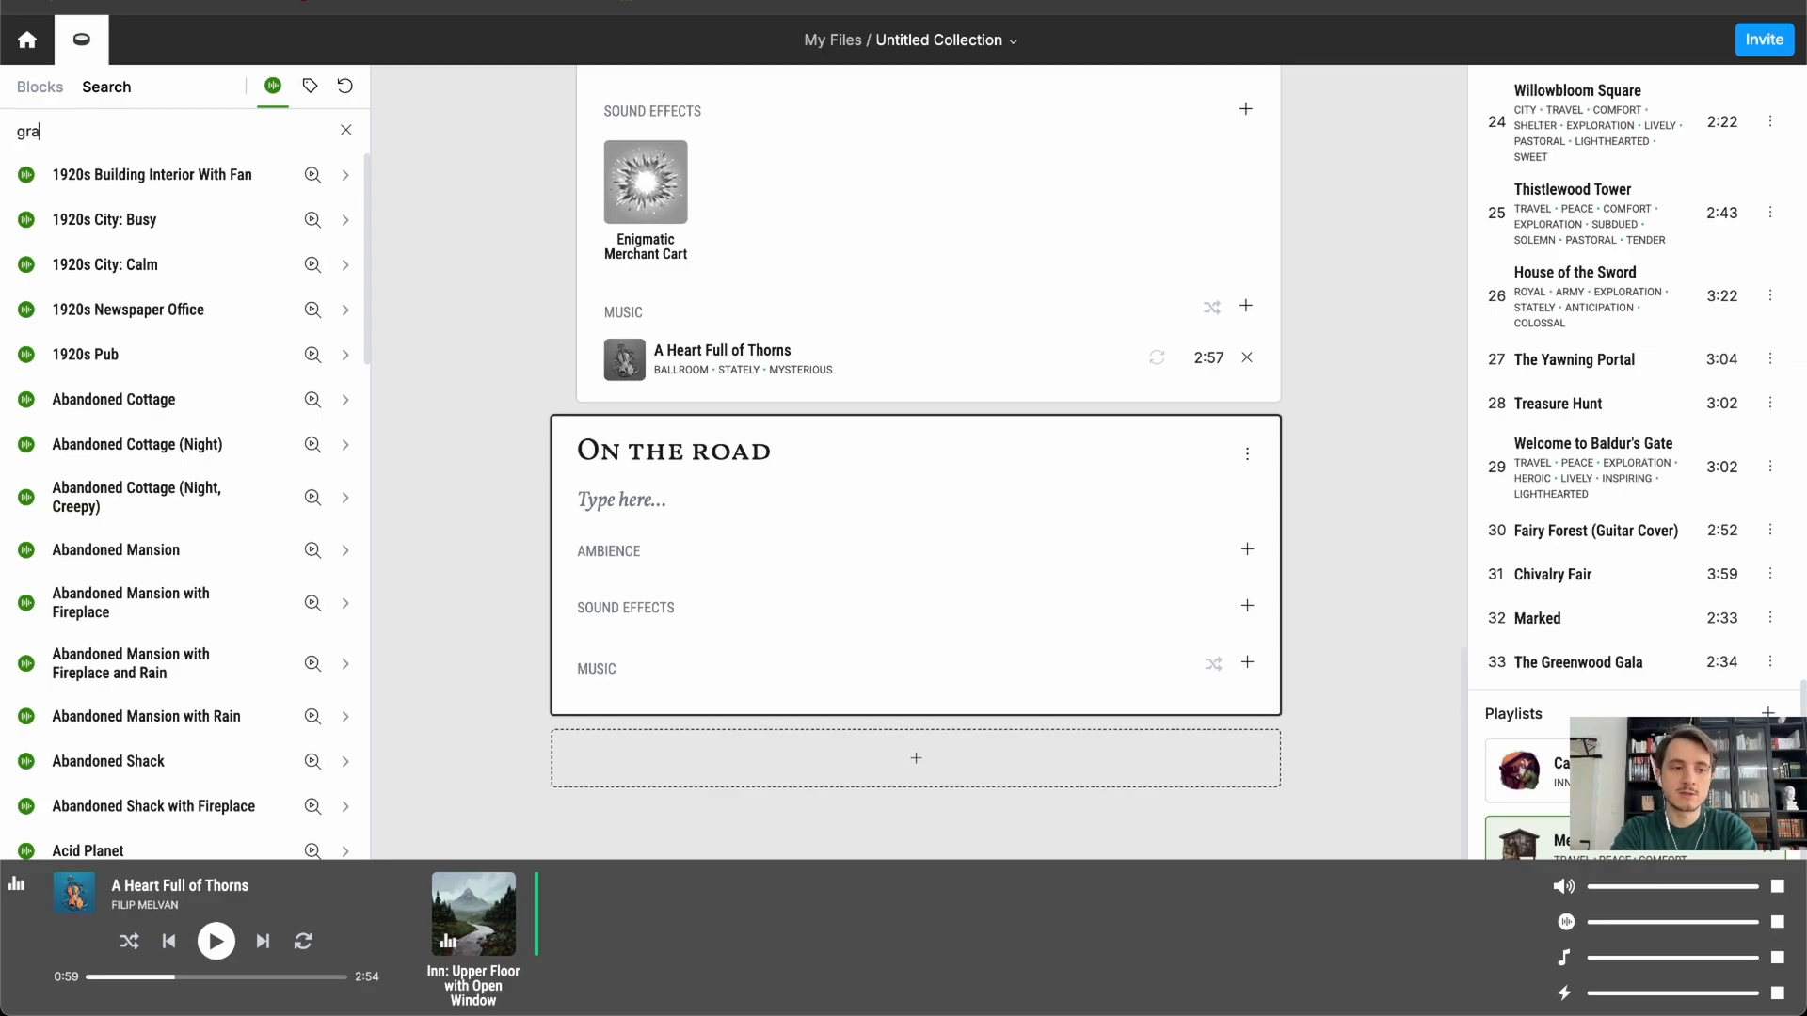
{"action": "type", "text": "ssland"}
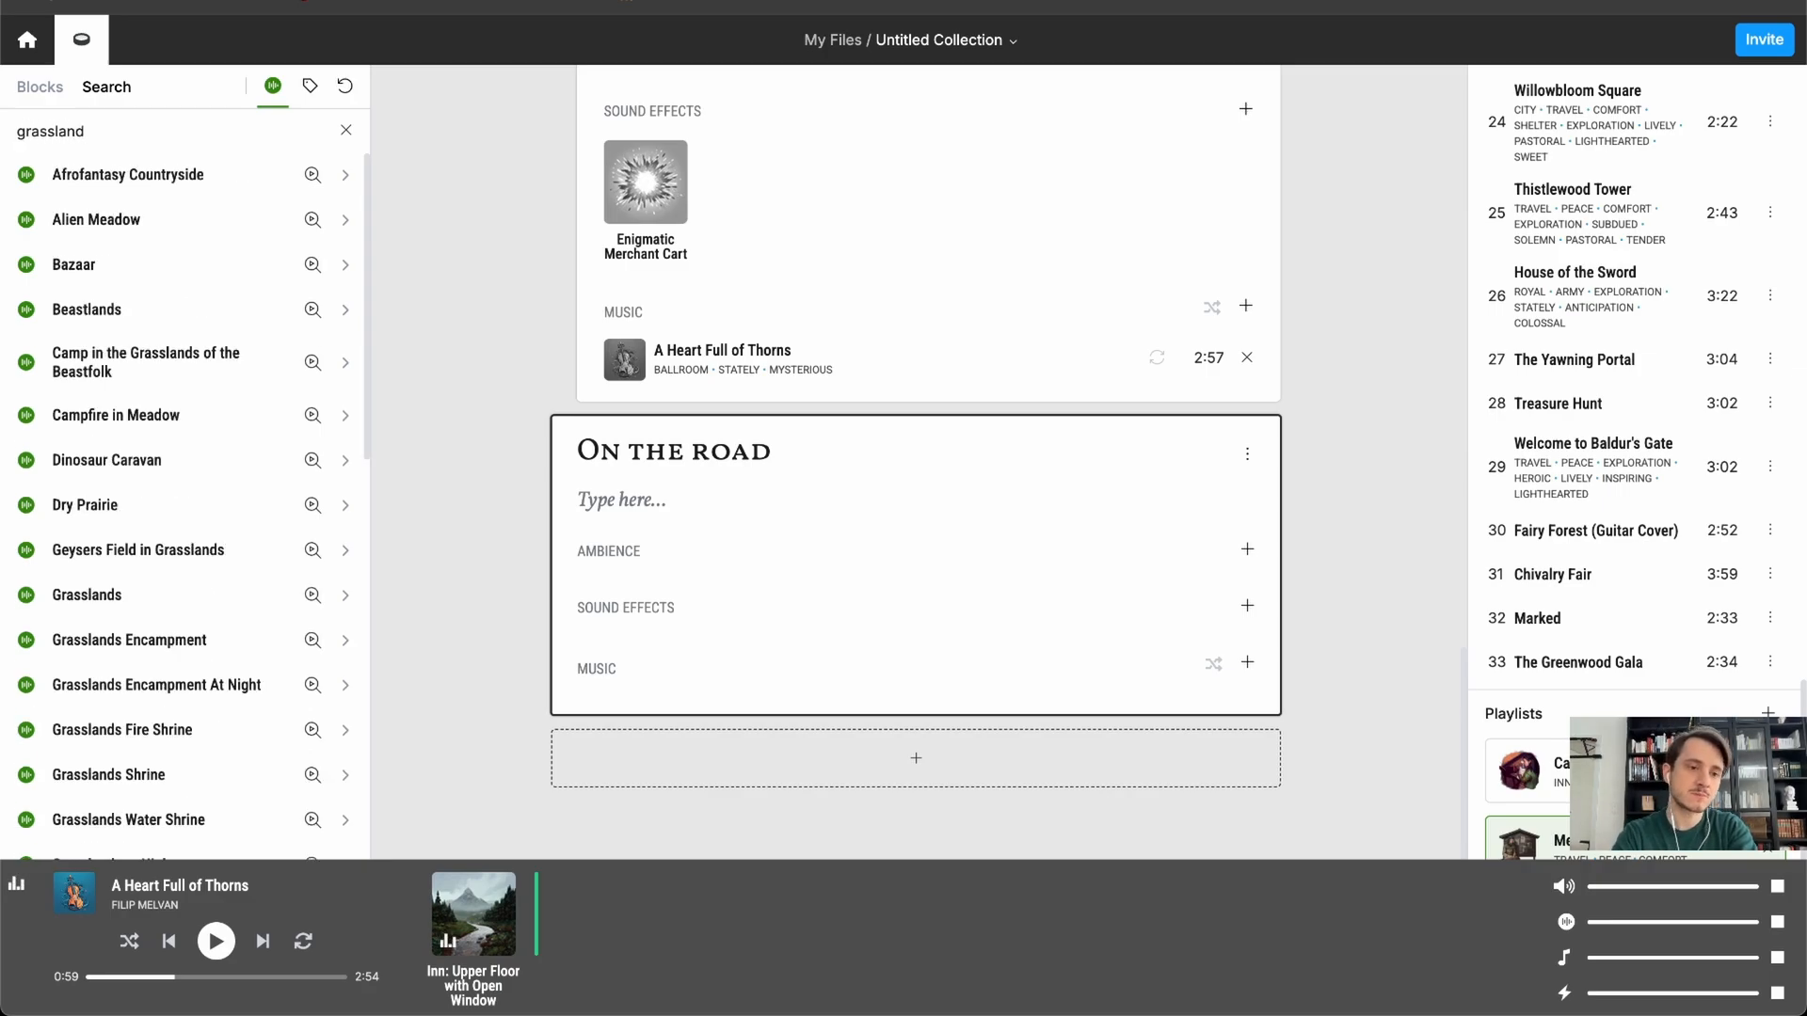
{"action": "scroll", "coordinate": [188, 338], "scroll_direction": "down", "scroll_amount": 5}
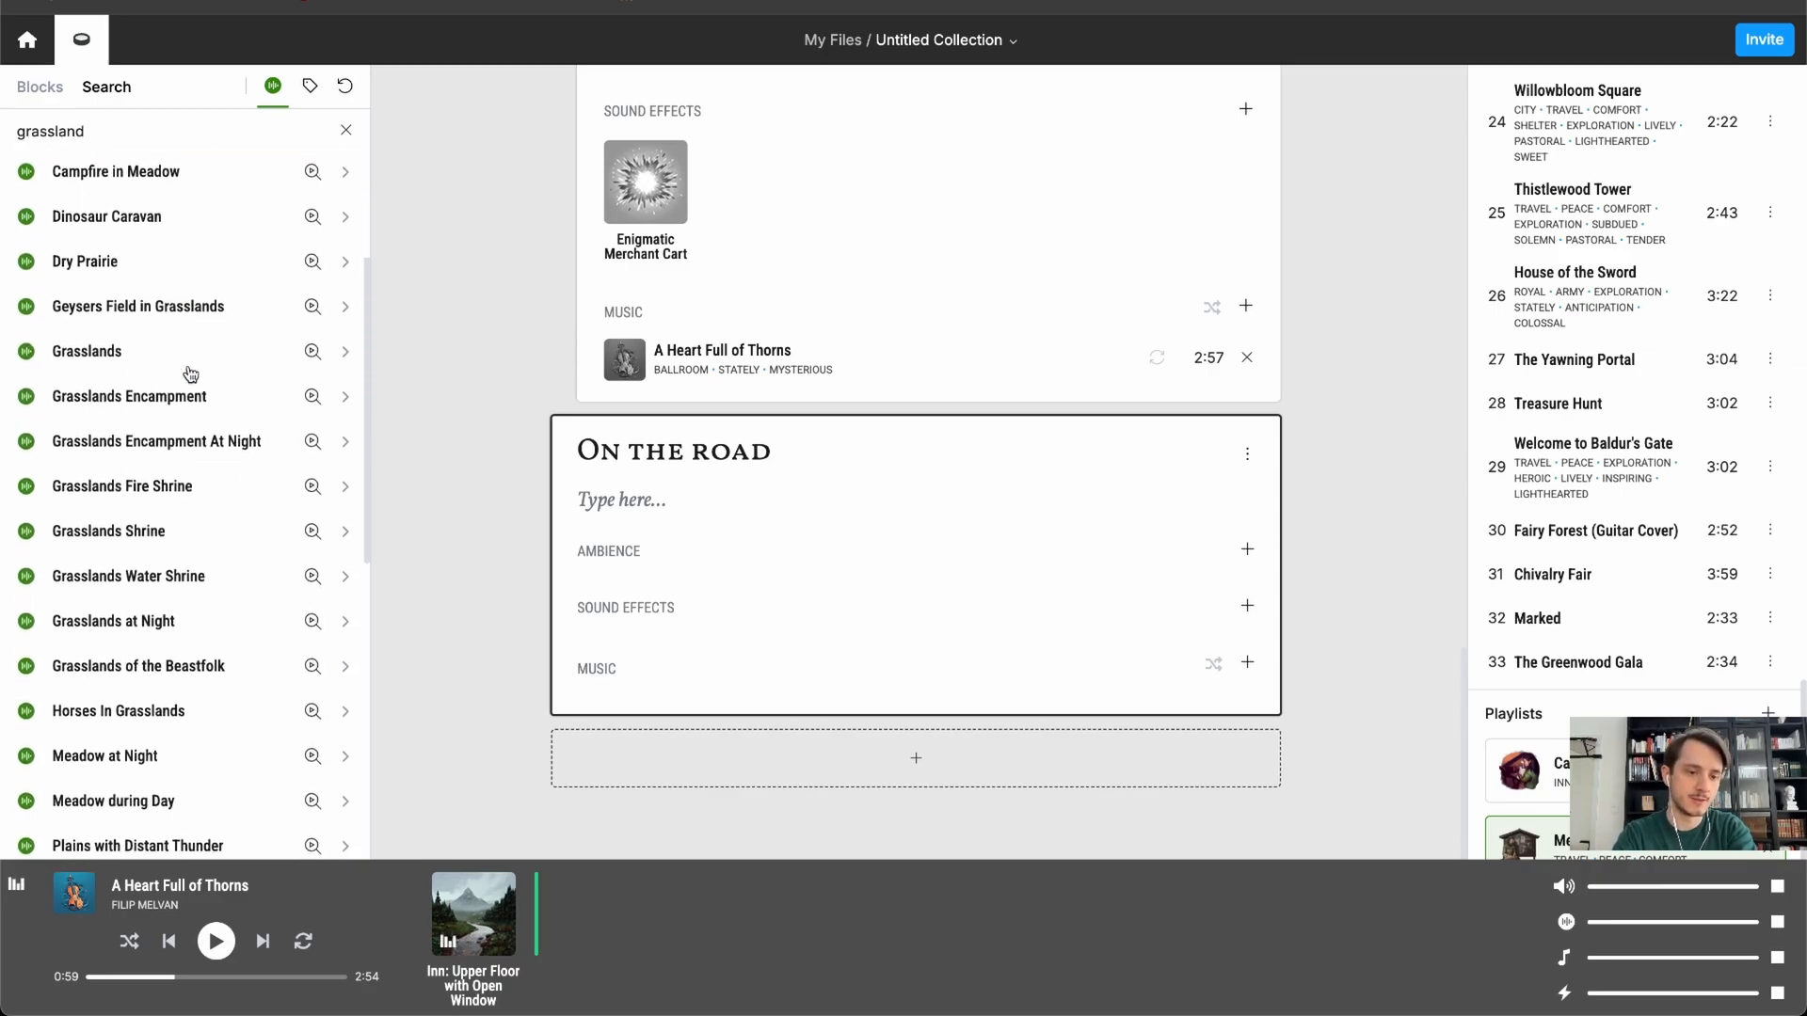
{"action": "left_click", "coordinate": [345, 339]}
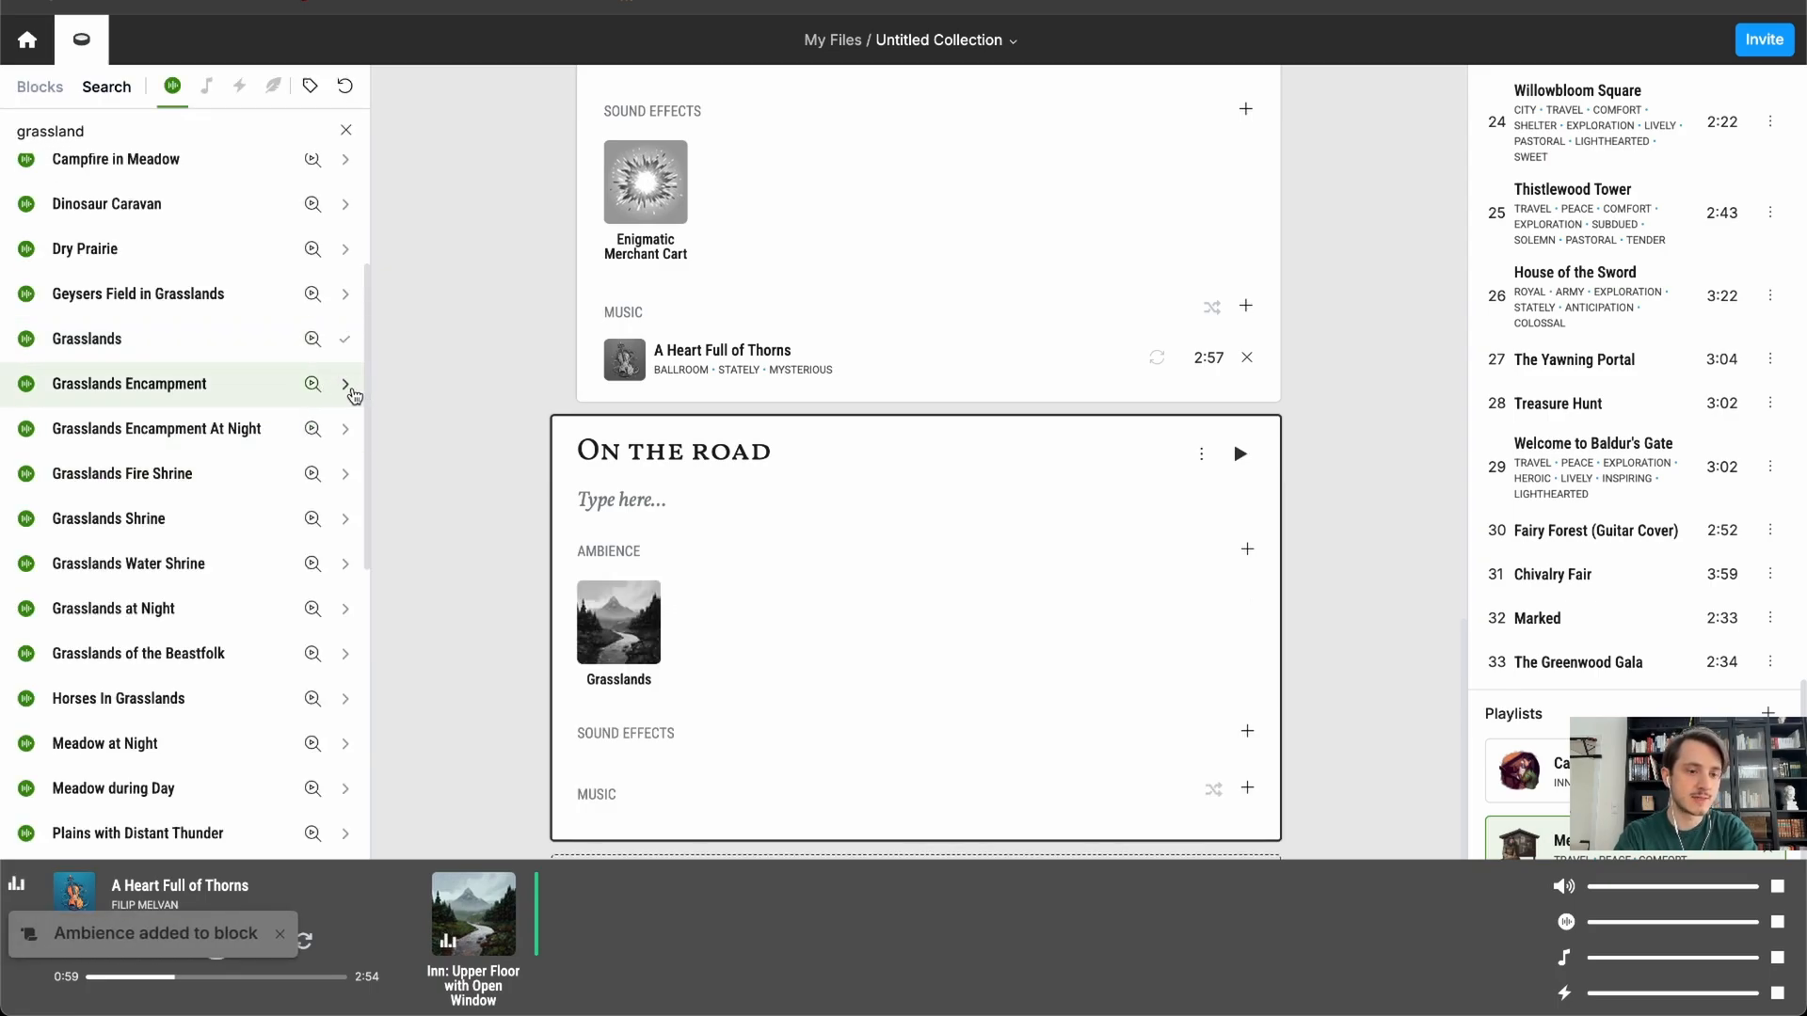
{"action": "left_click", "coordinate": [345, 388]}
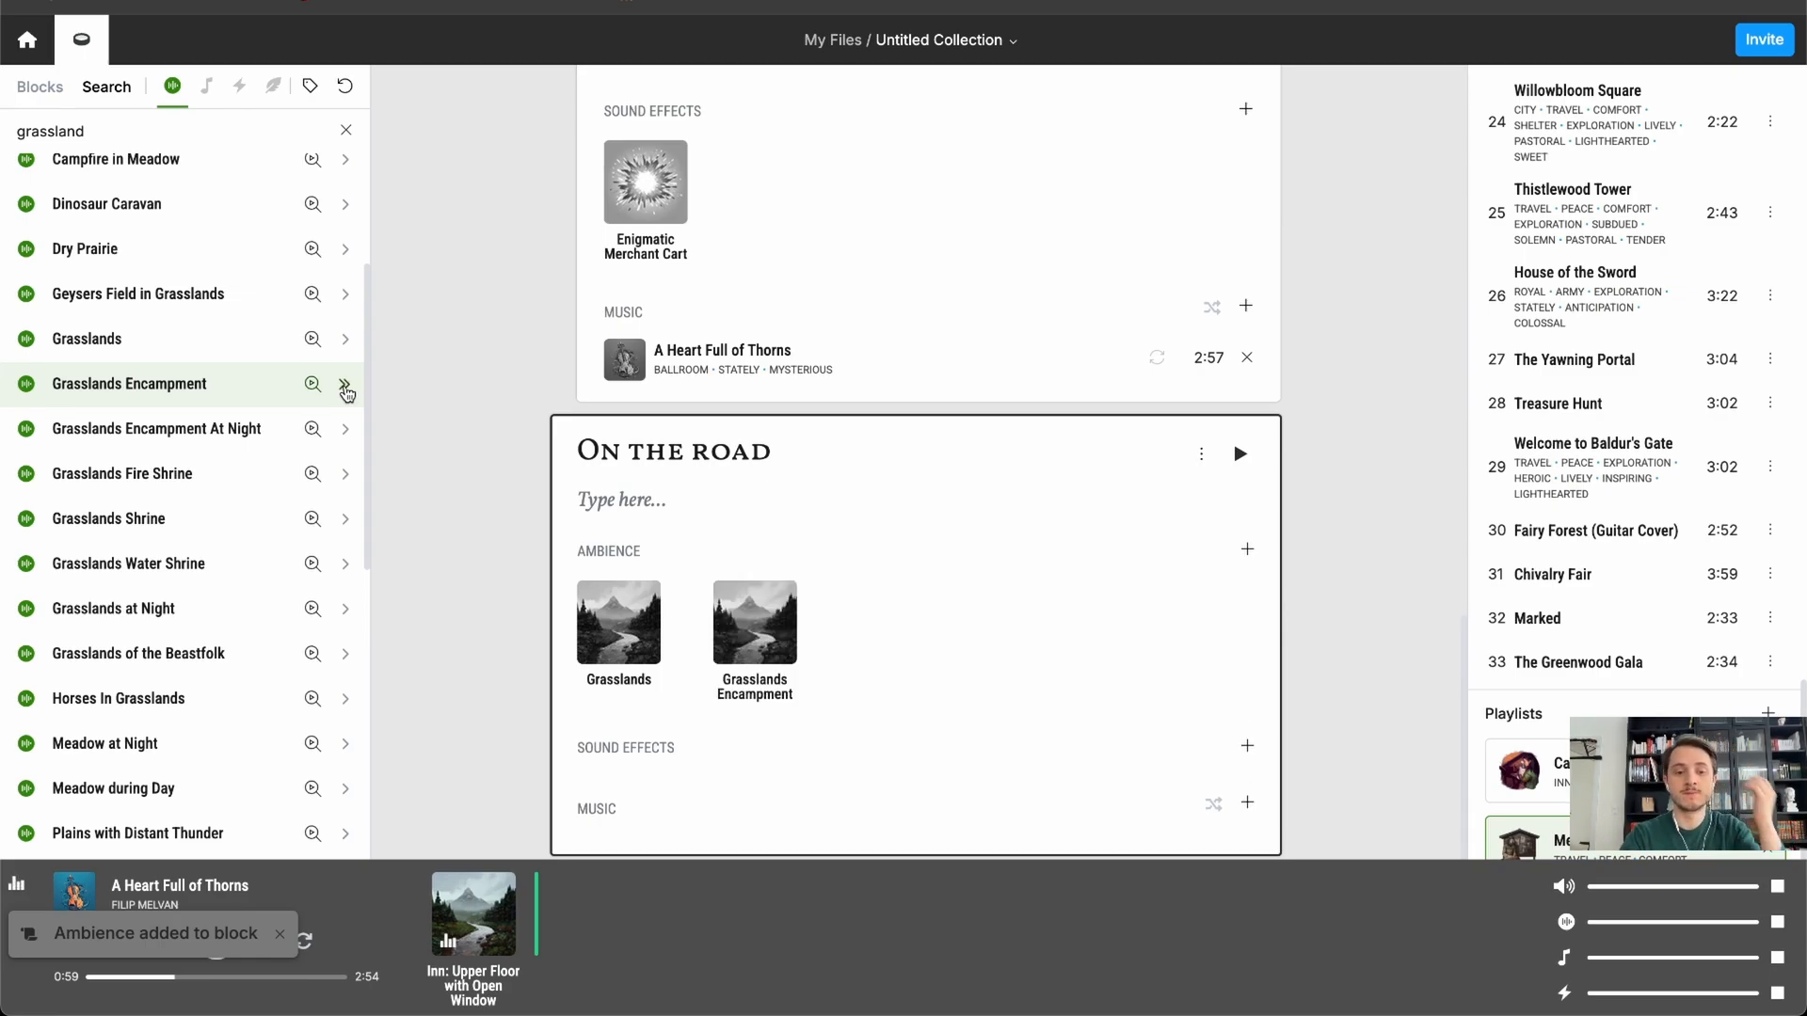
- Stop the playing inn ambience, preview Grasslands Shrine and add it to the On the road block
{"action": "left_click", "coordinate": [471, 906]}
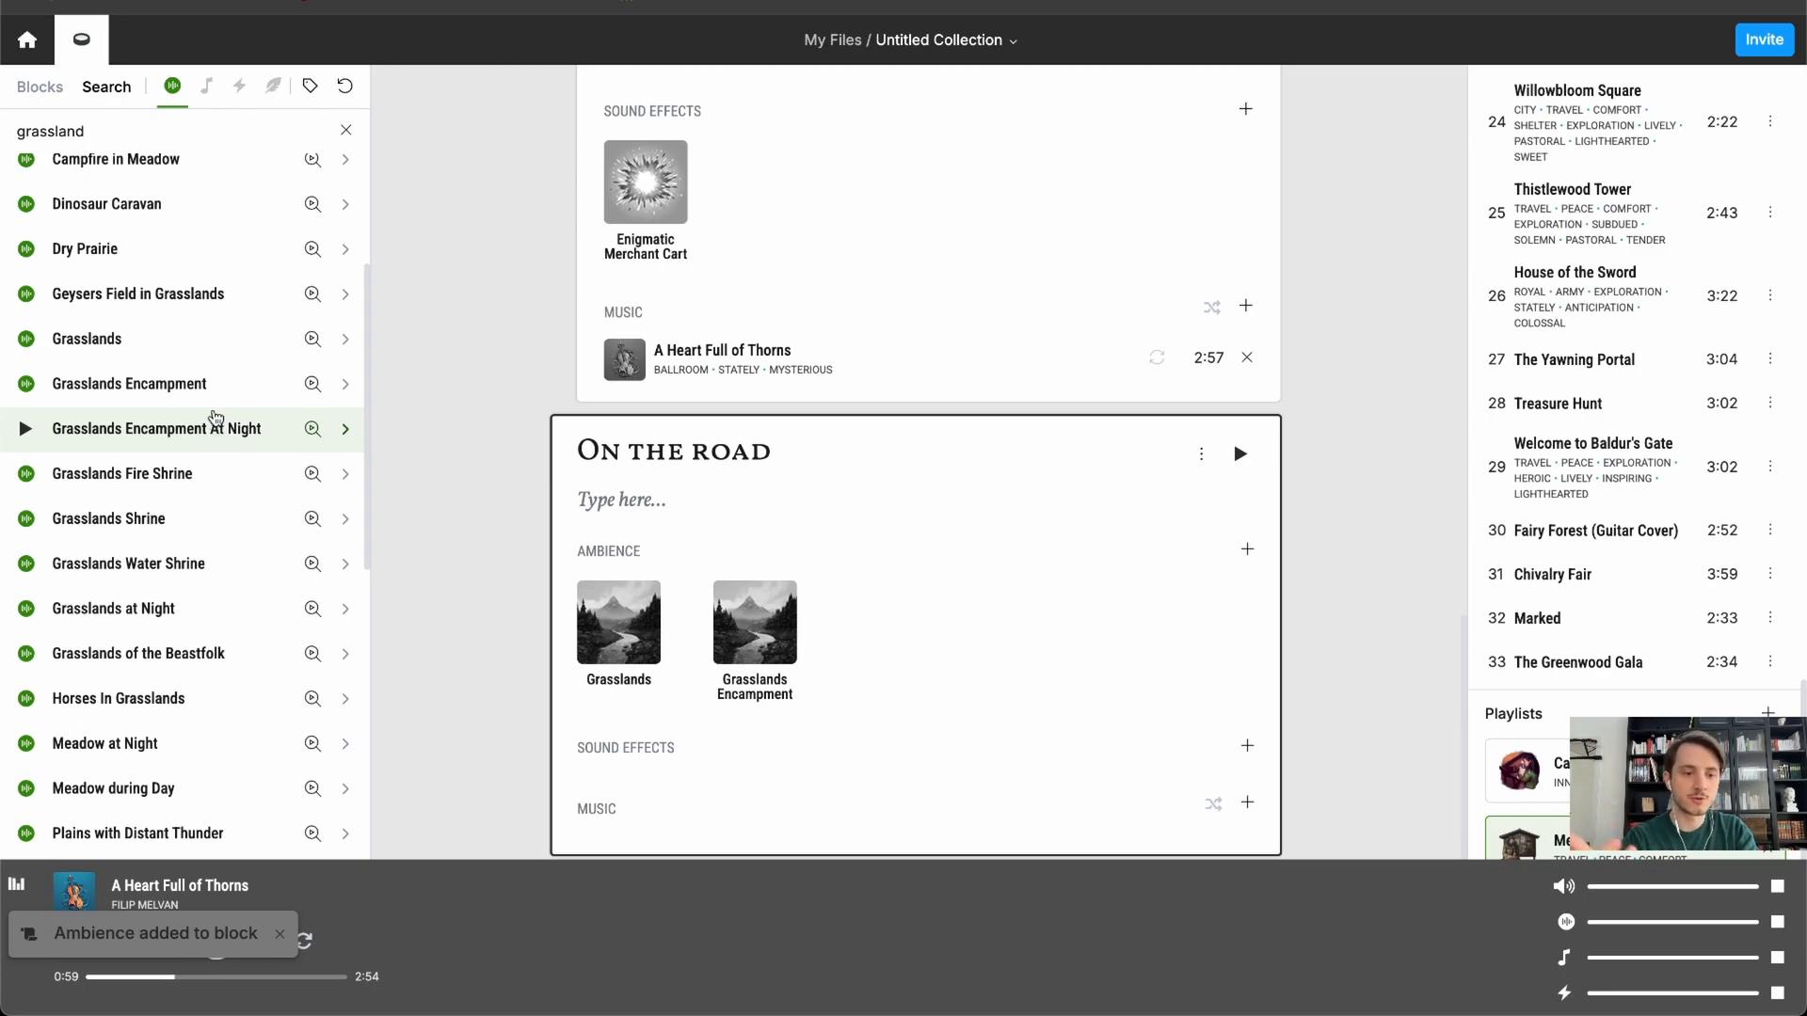
{"action": "left_click", "coordinate": [187, 515]}
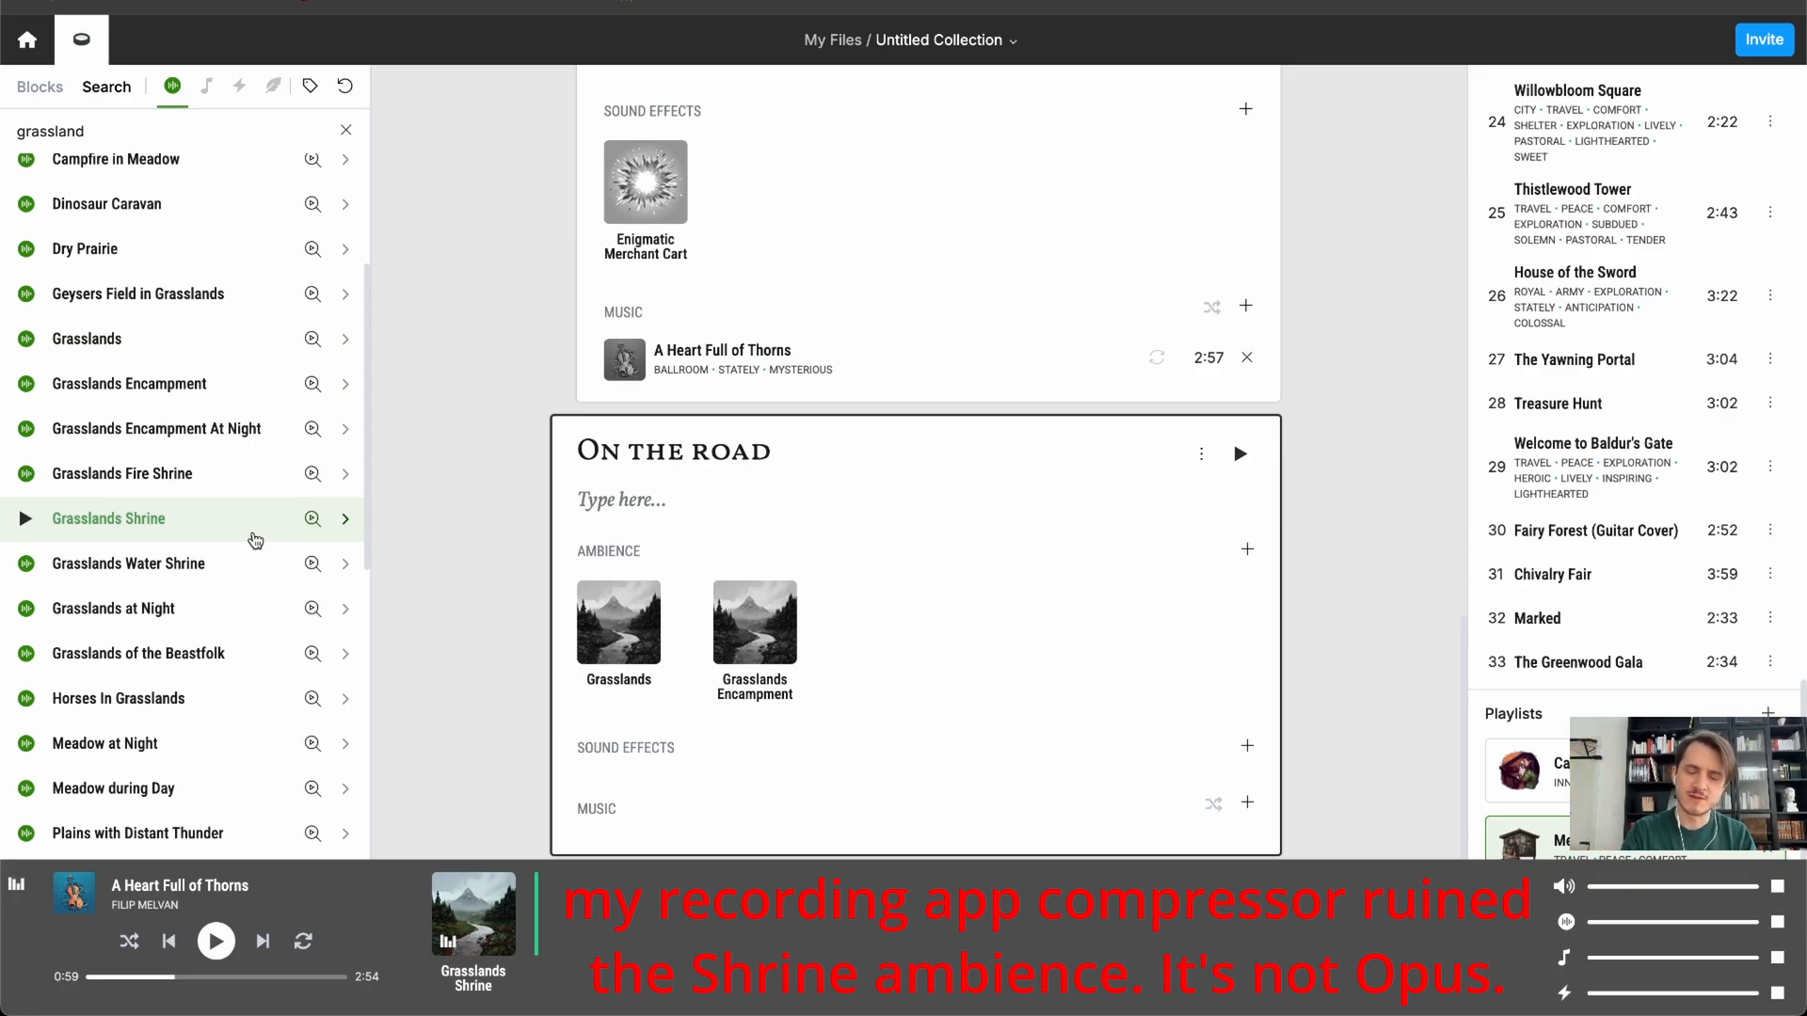
{"action": "left_click", "coordinate": [345, 518]}
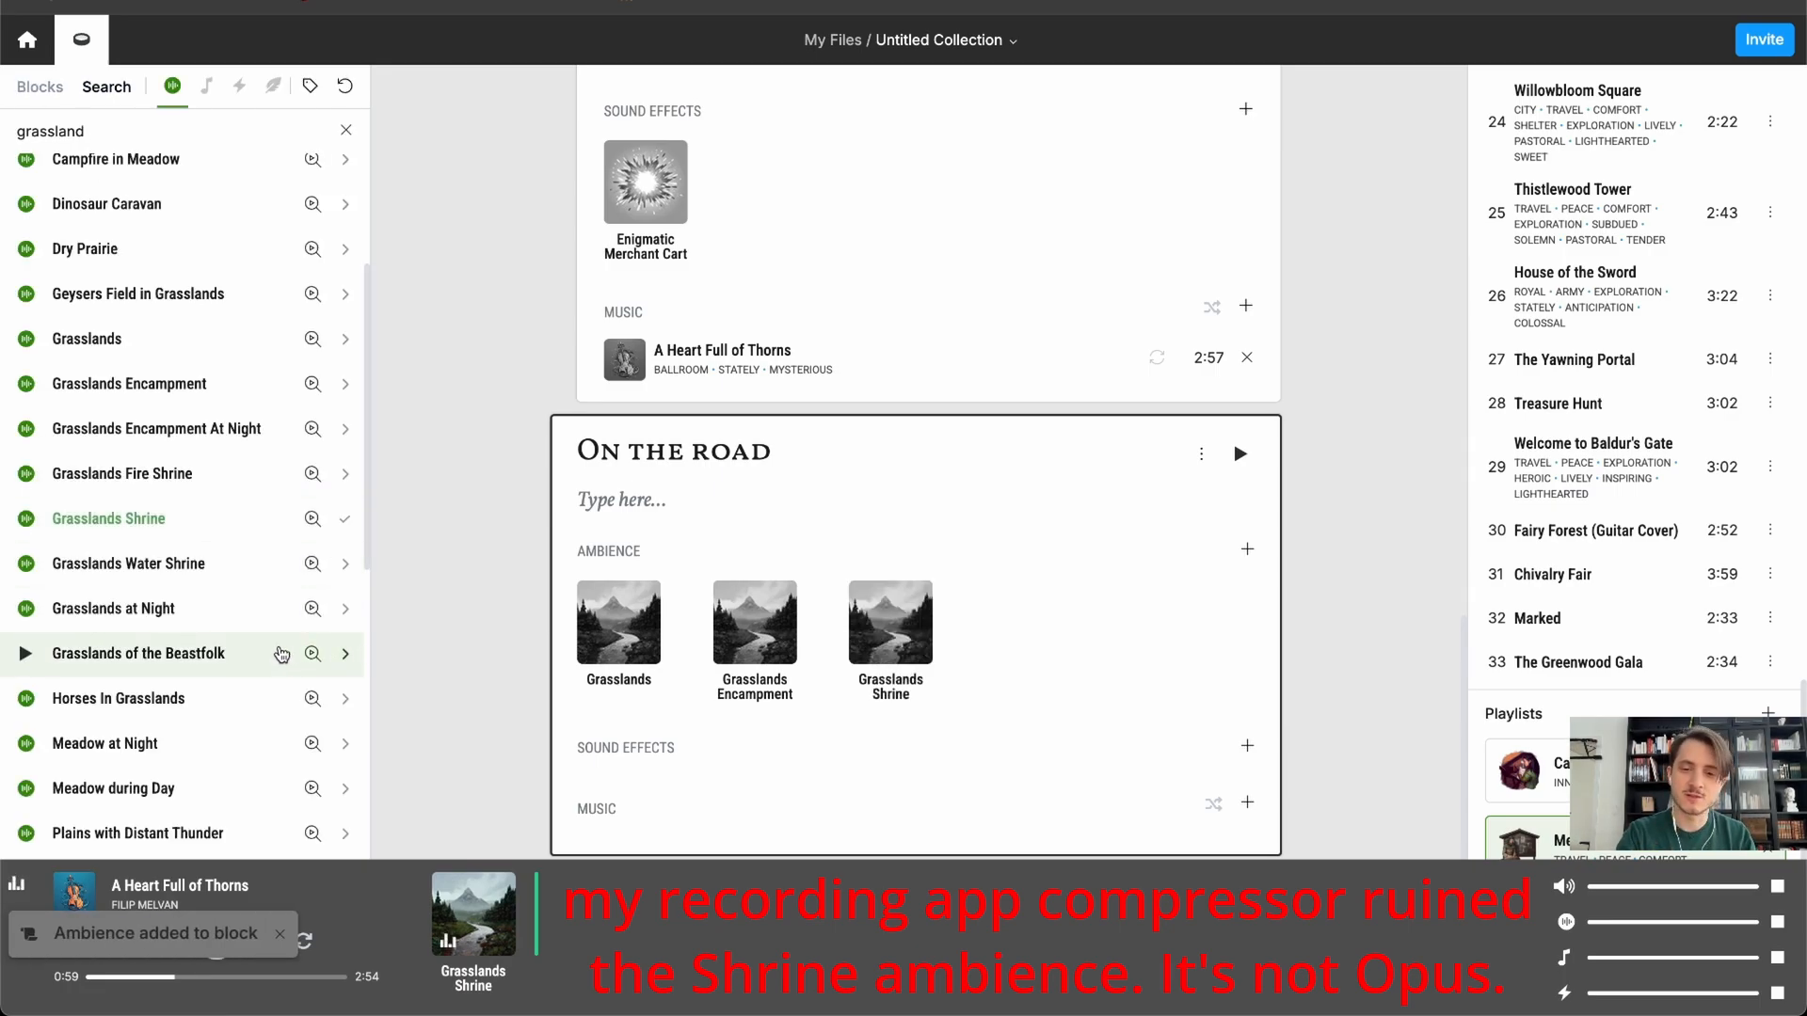
{"action": "scroll", "coordinate": [281, 654], "scroll_direction": "down", "scroll_amount": 3}
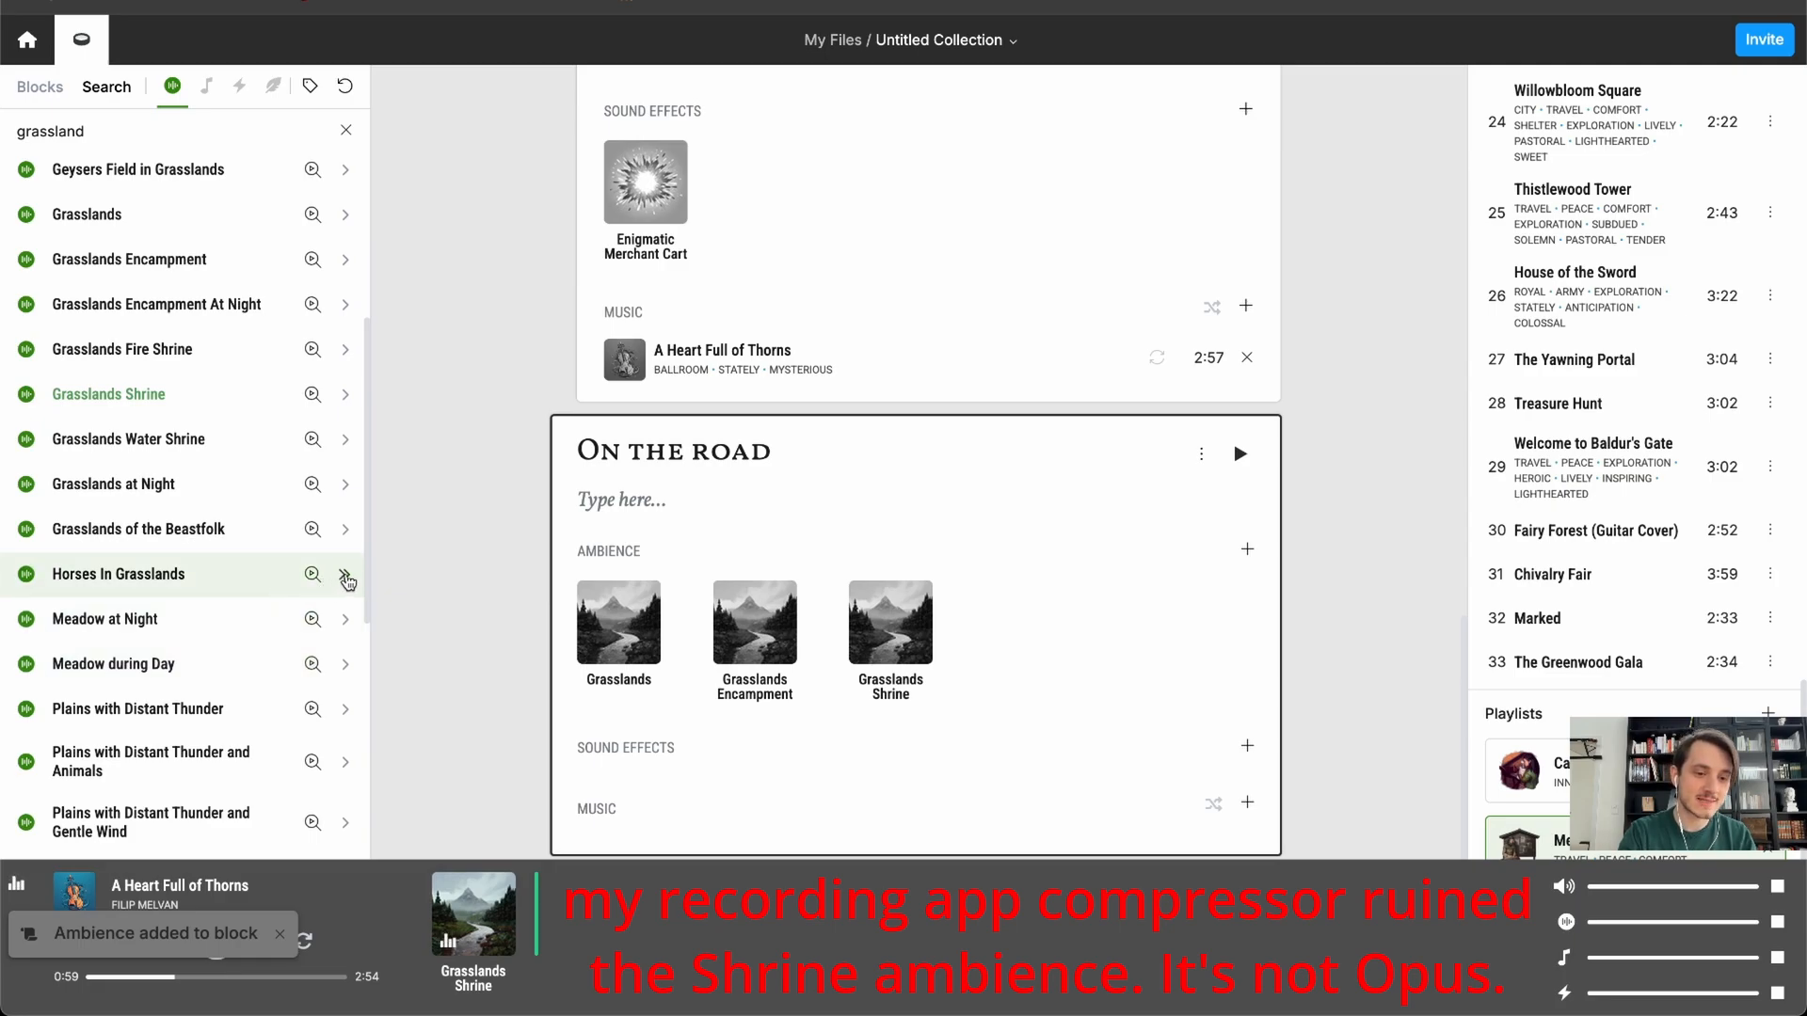
{"action": "scroll", "coordinate": [256, 659], "scroll_direction": "down", "scroll_amount": 3}
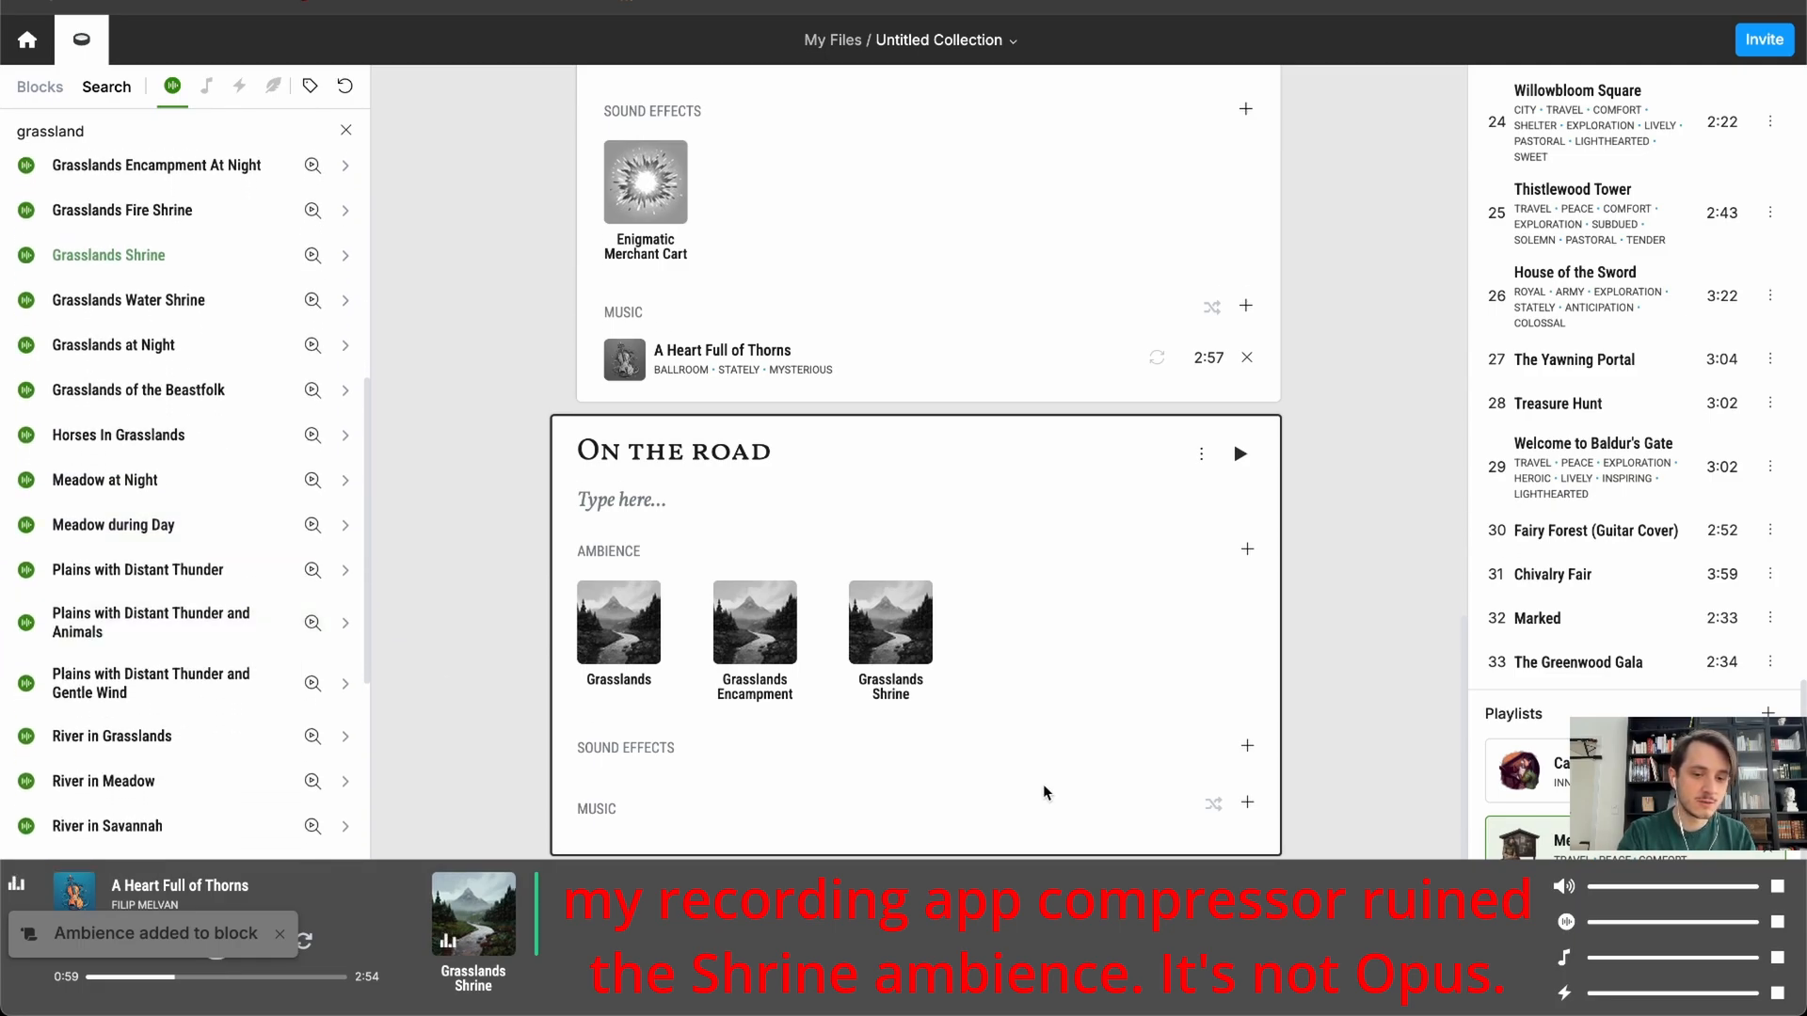
- Search ambiences for "horse", preview Pack of Galloping Horses, and add it and Horse and Cart to the On the road block
{"action": "scroll", "coordinate": [1043, 783], "scroll_direction": "down", "scroll_amount": 2}
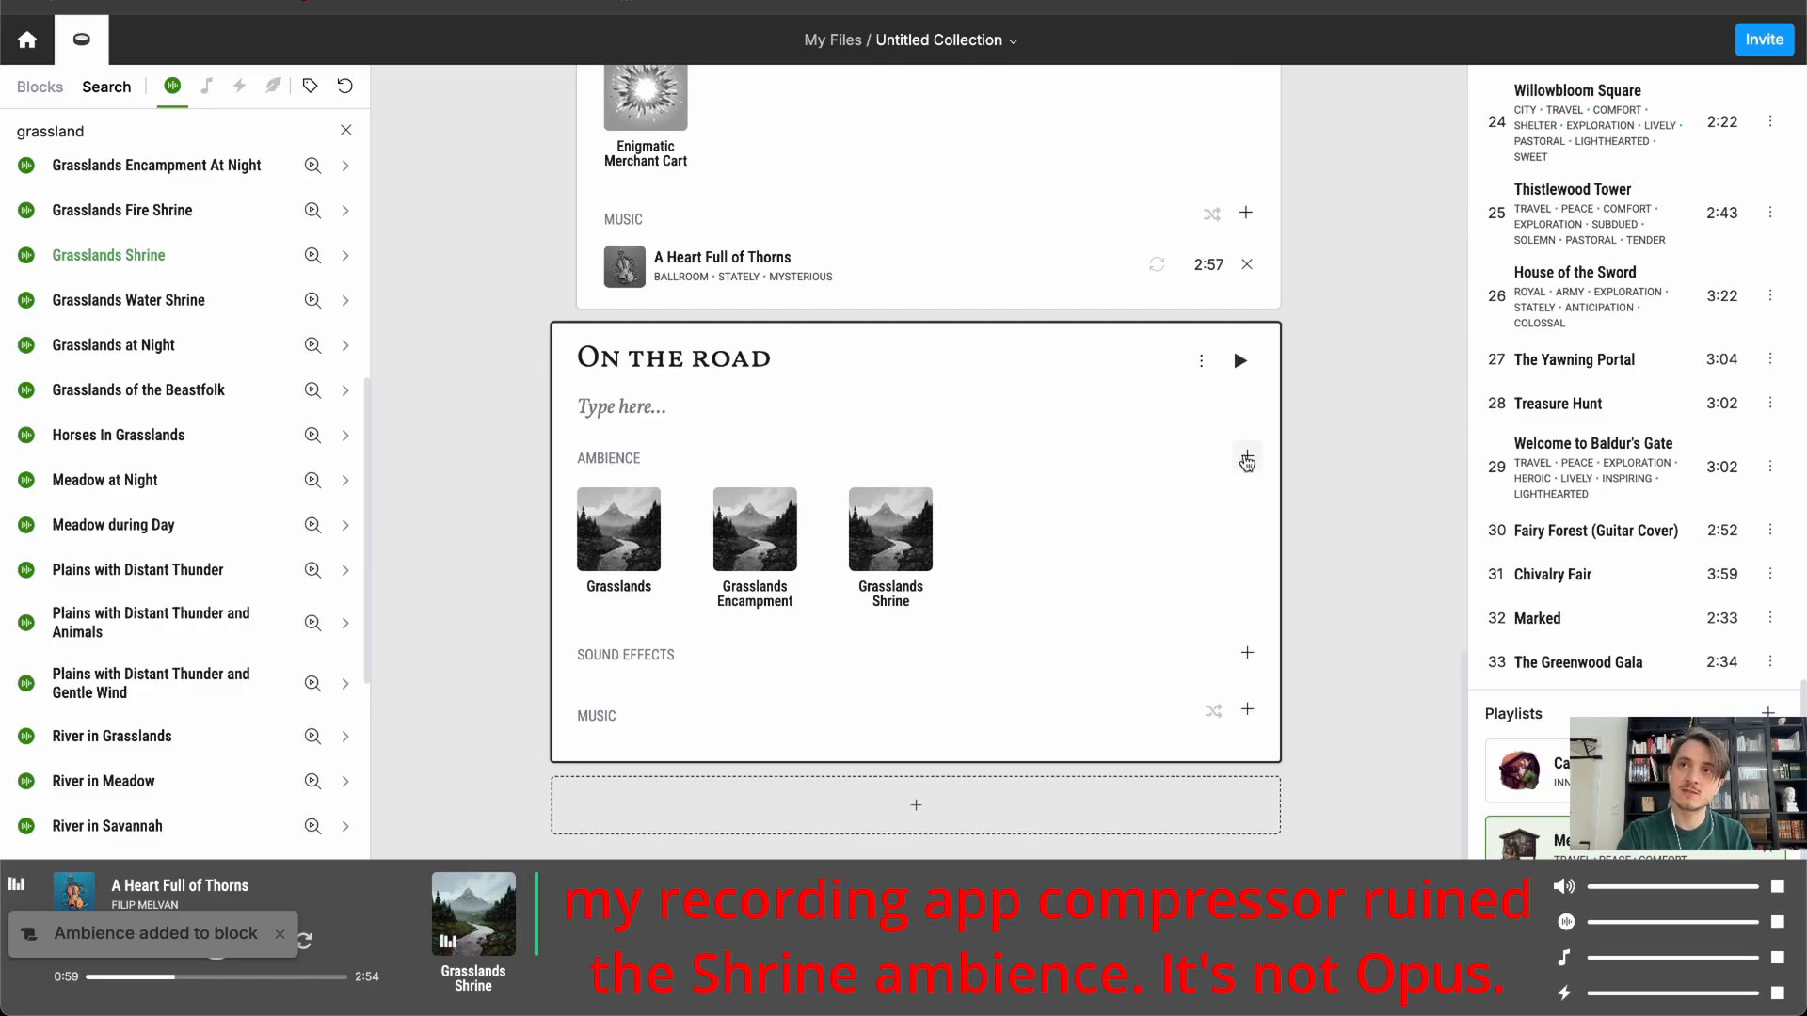
{"action": "left_click", "coordinate": [213, 130]}
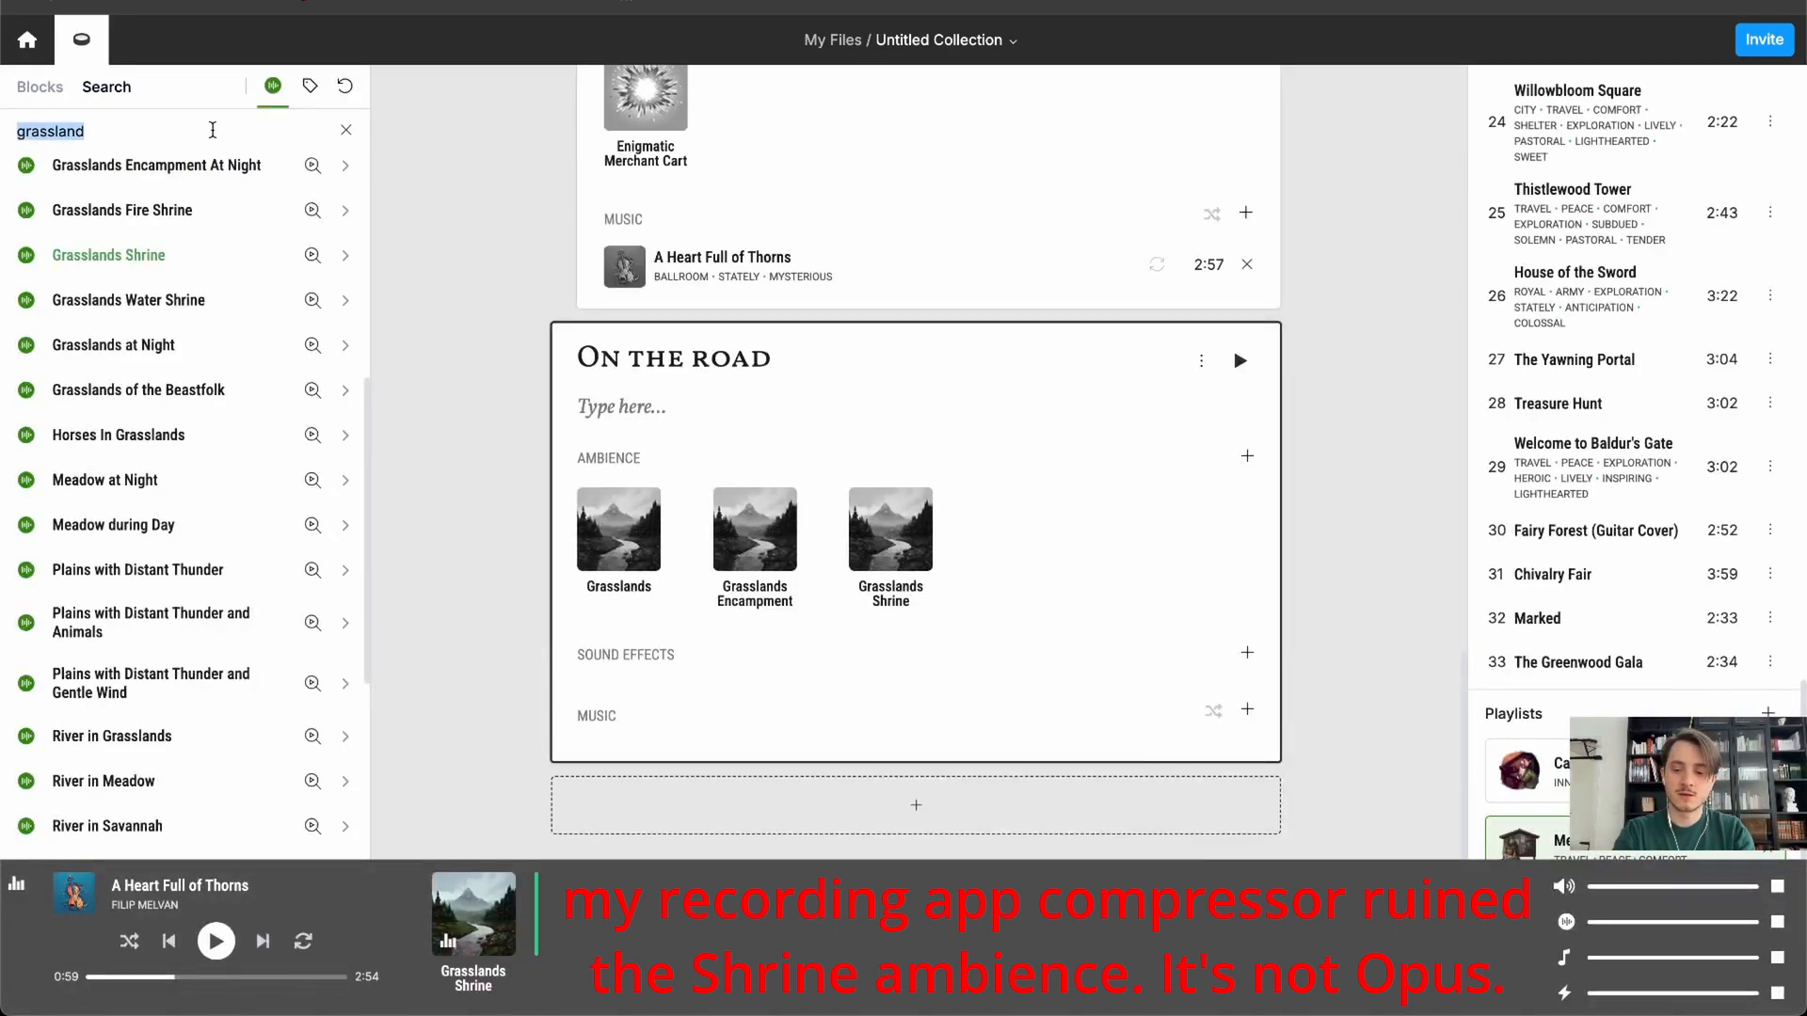
{"action": "key", "text": "BackSpace"}
{"action": "type", "text": "horse"}
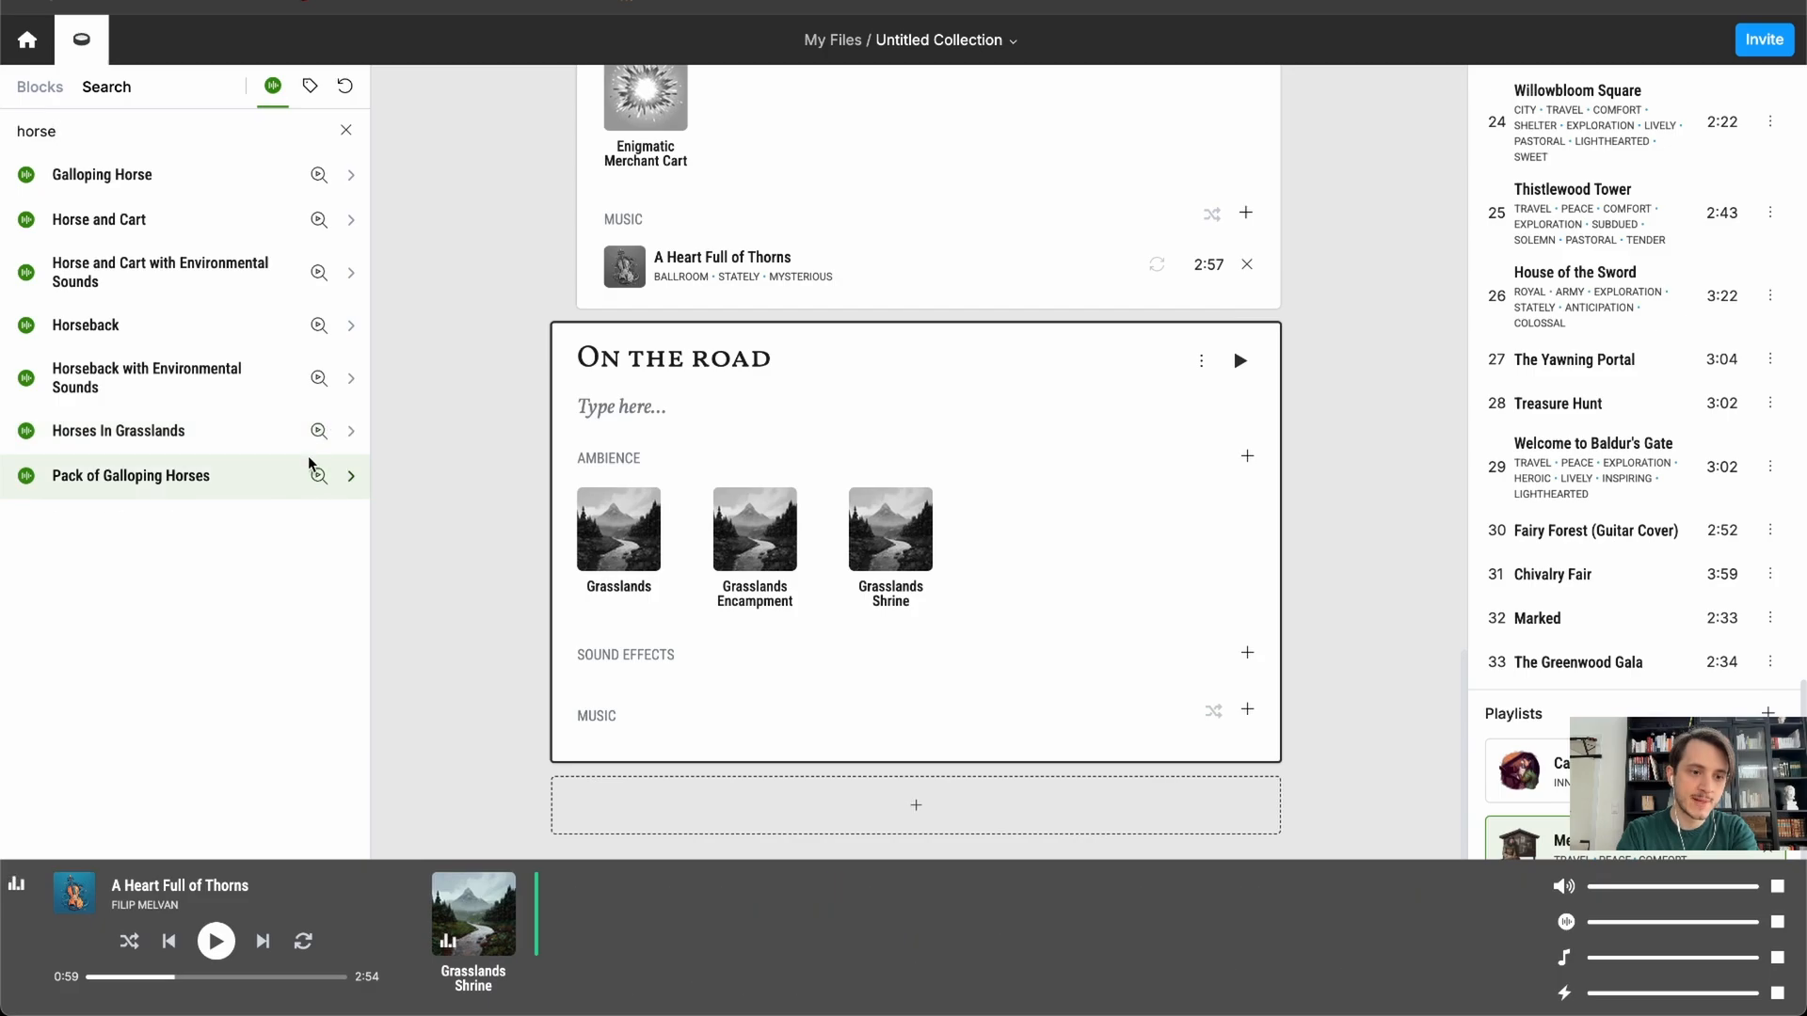
{"action": "left_click", "coordinate": [222, 482]}
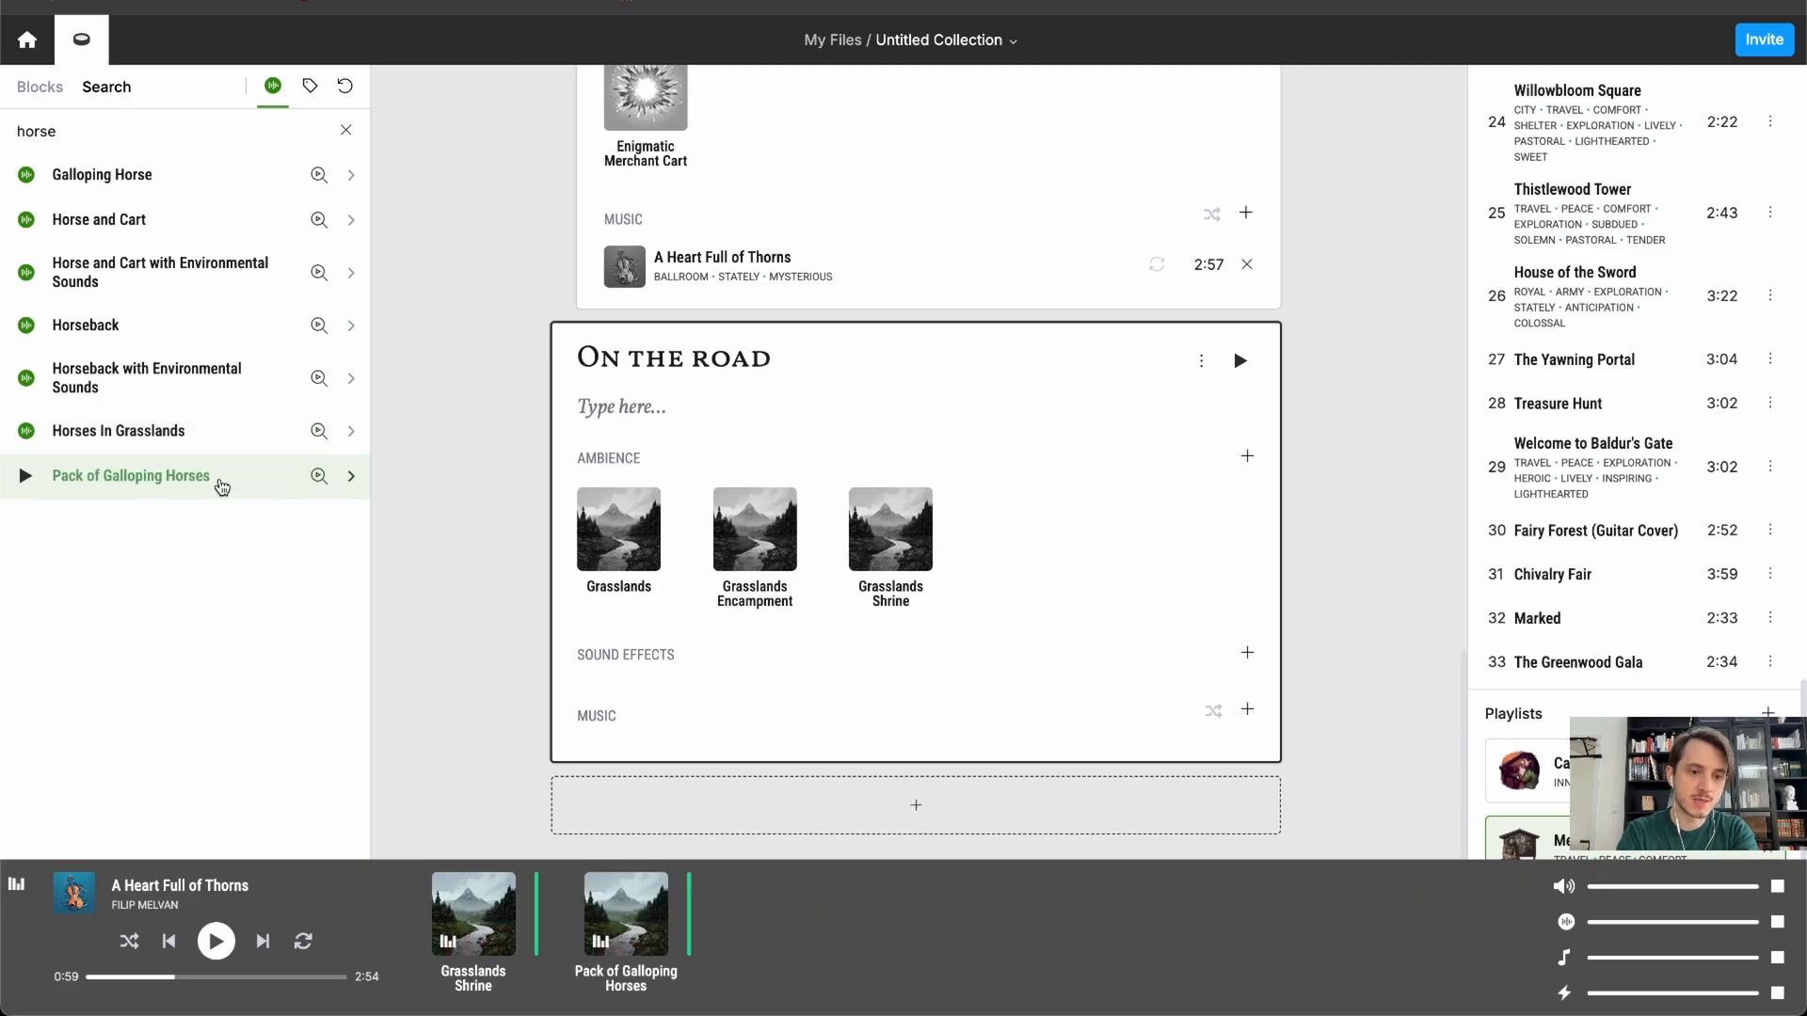
{"action": "left_click", "coordinate": [351, 478]}
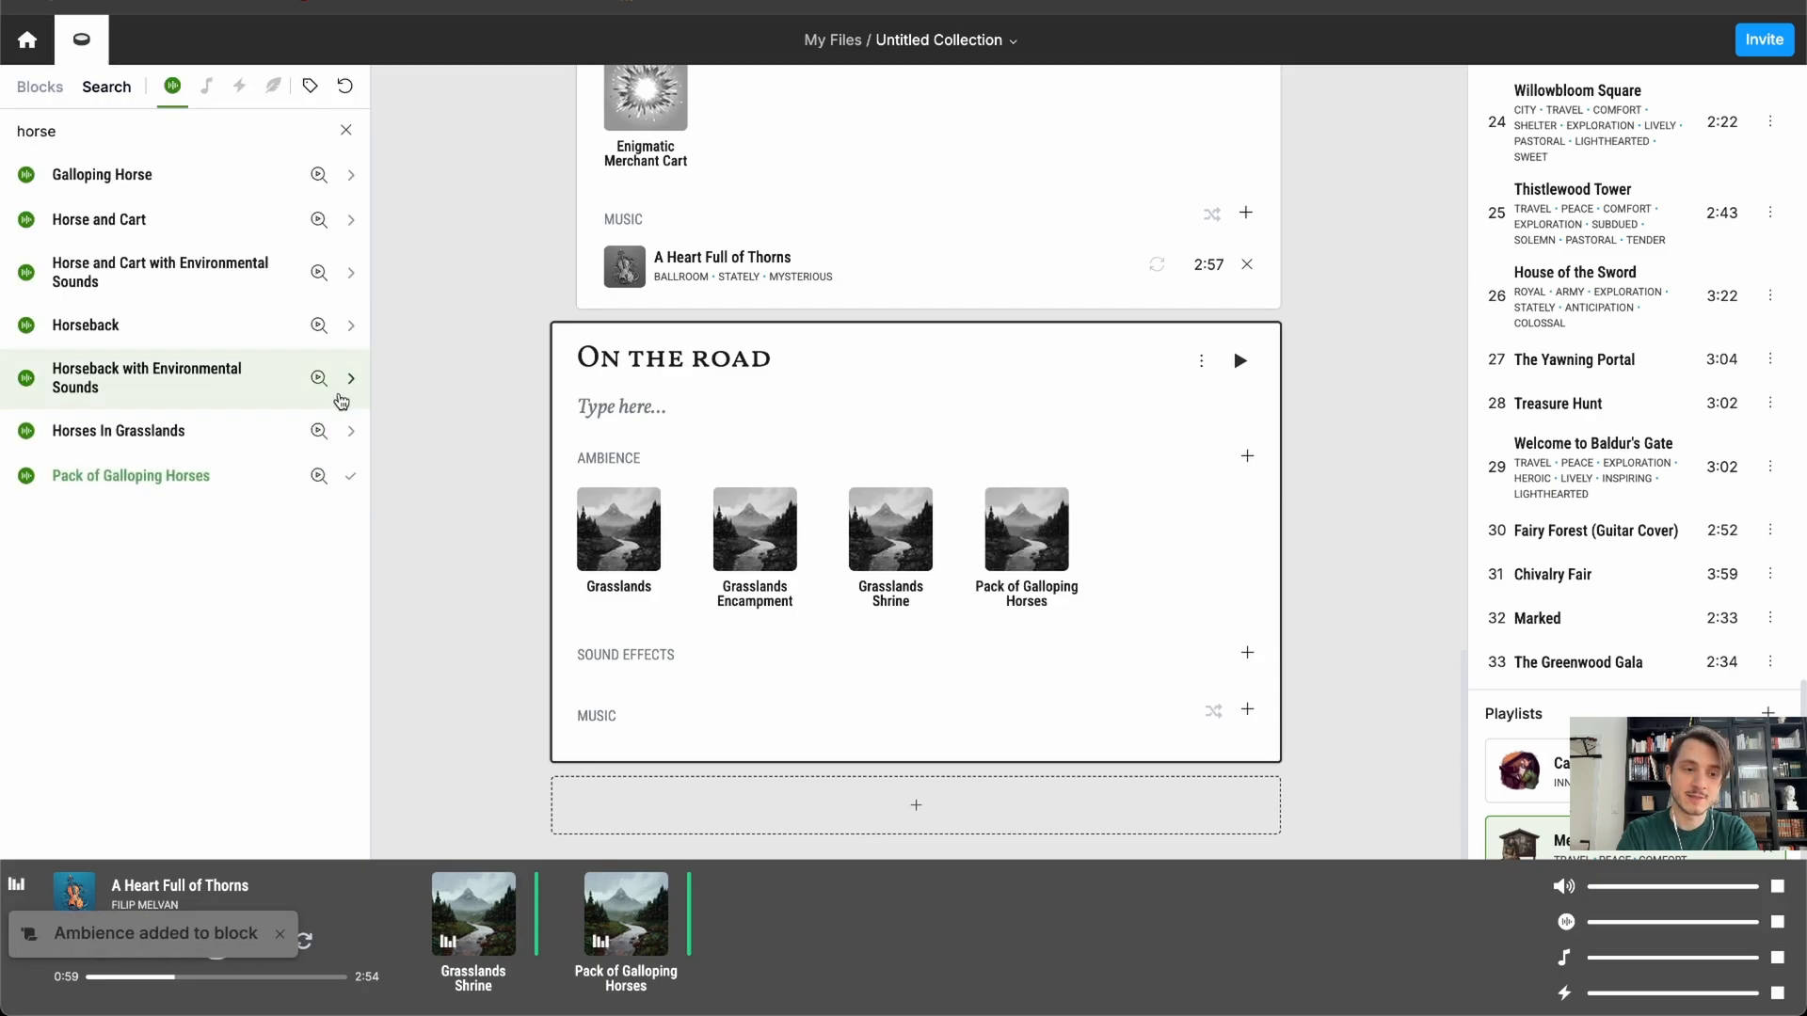
{"action": "left_click", "coordinate": [350, 222]}
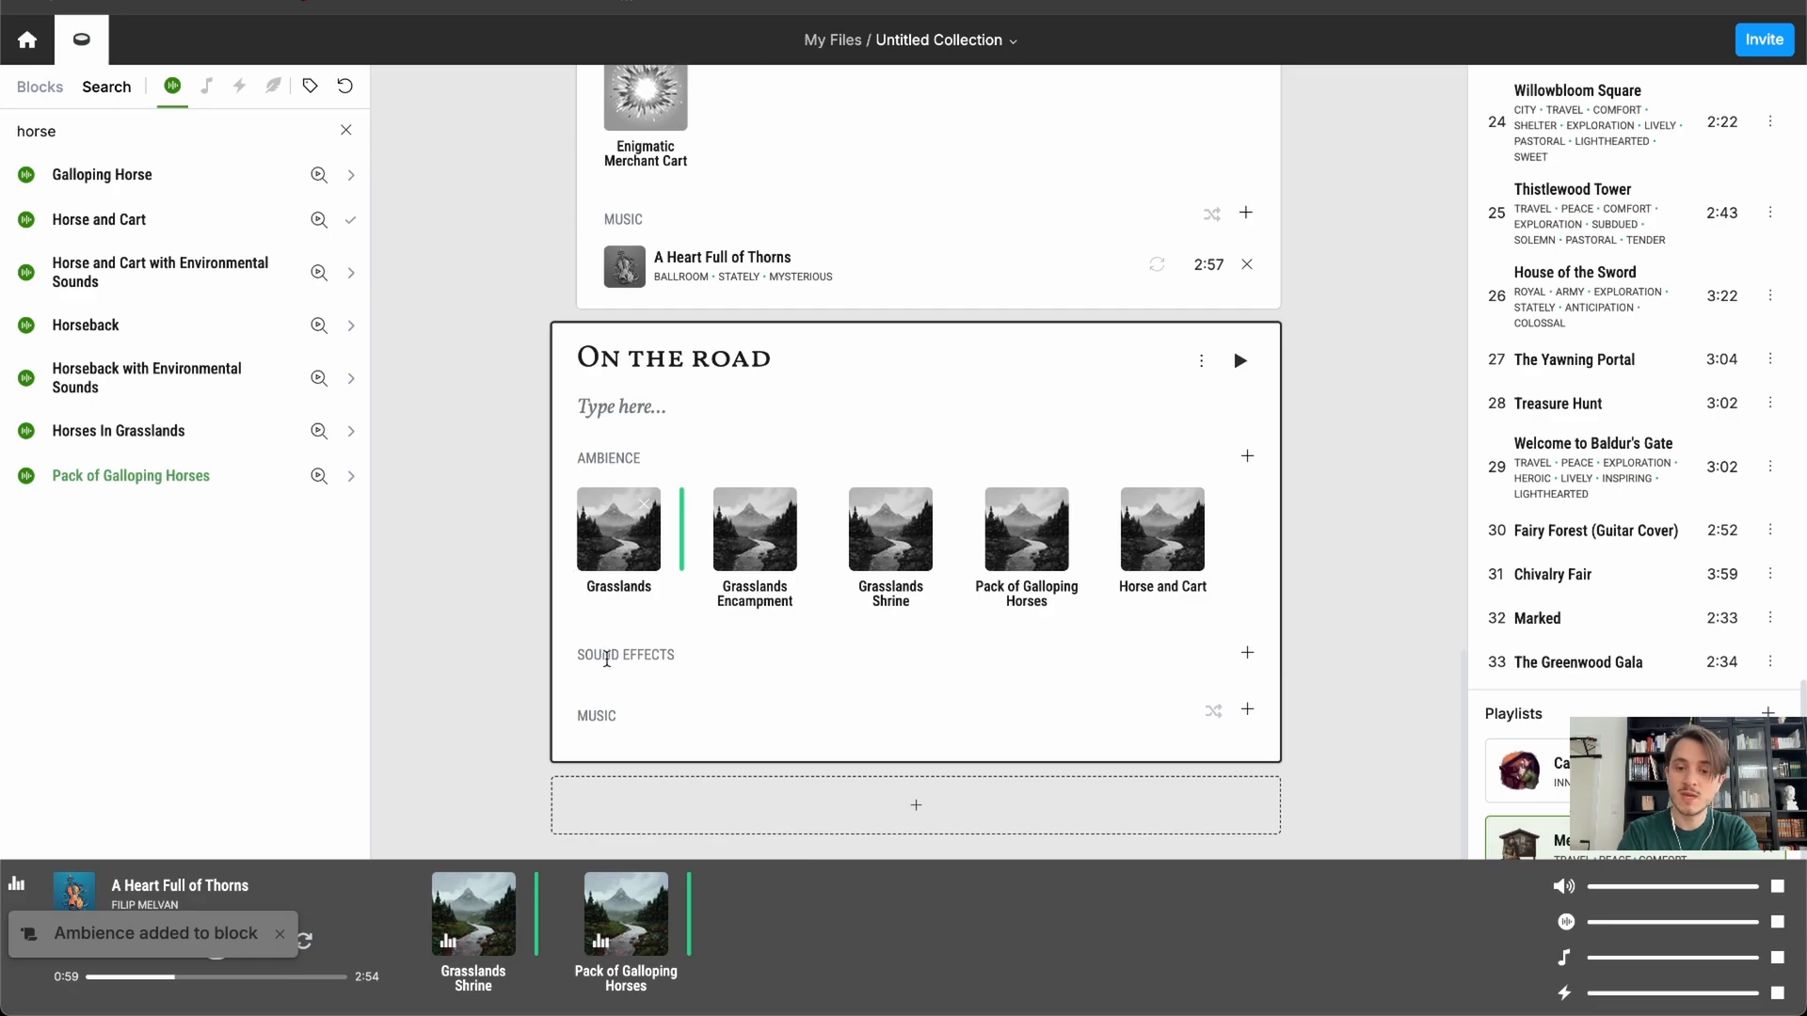
- Stop the Pack of Galloping Horses ambience and enter "Blabla" as the On the road block's description
{"action": "left_click", "coordinate": [651, 952]}
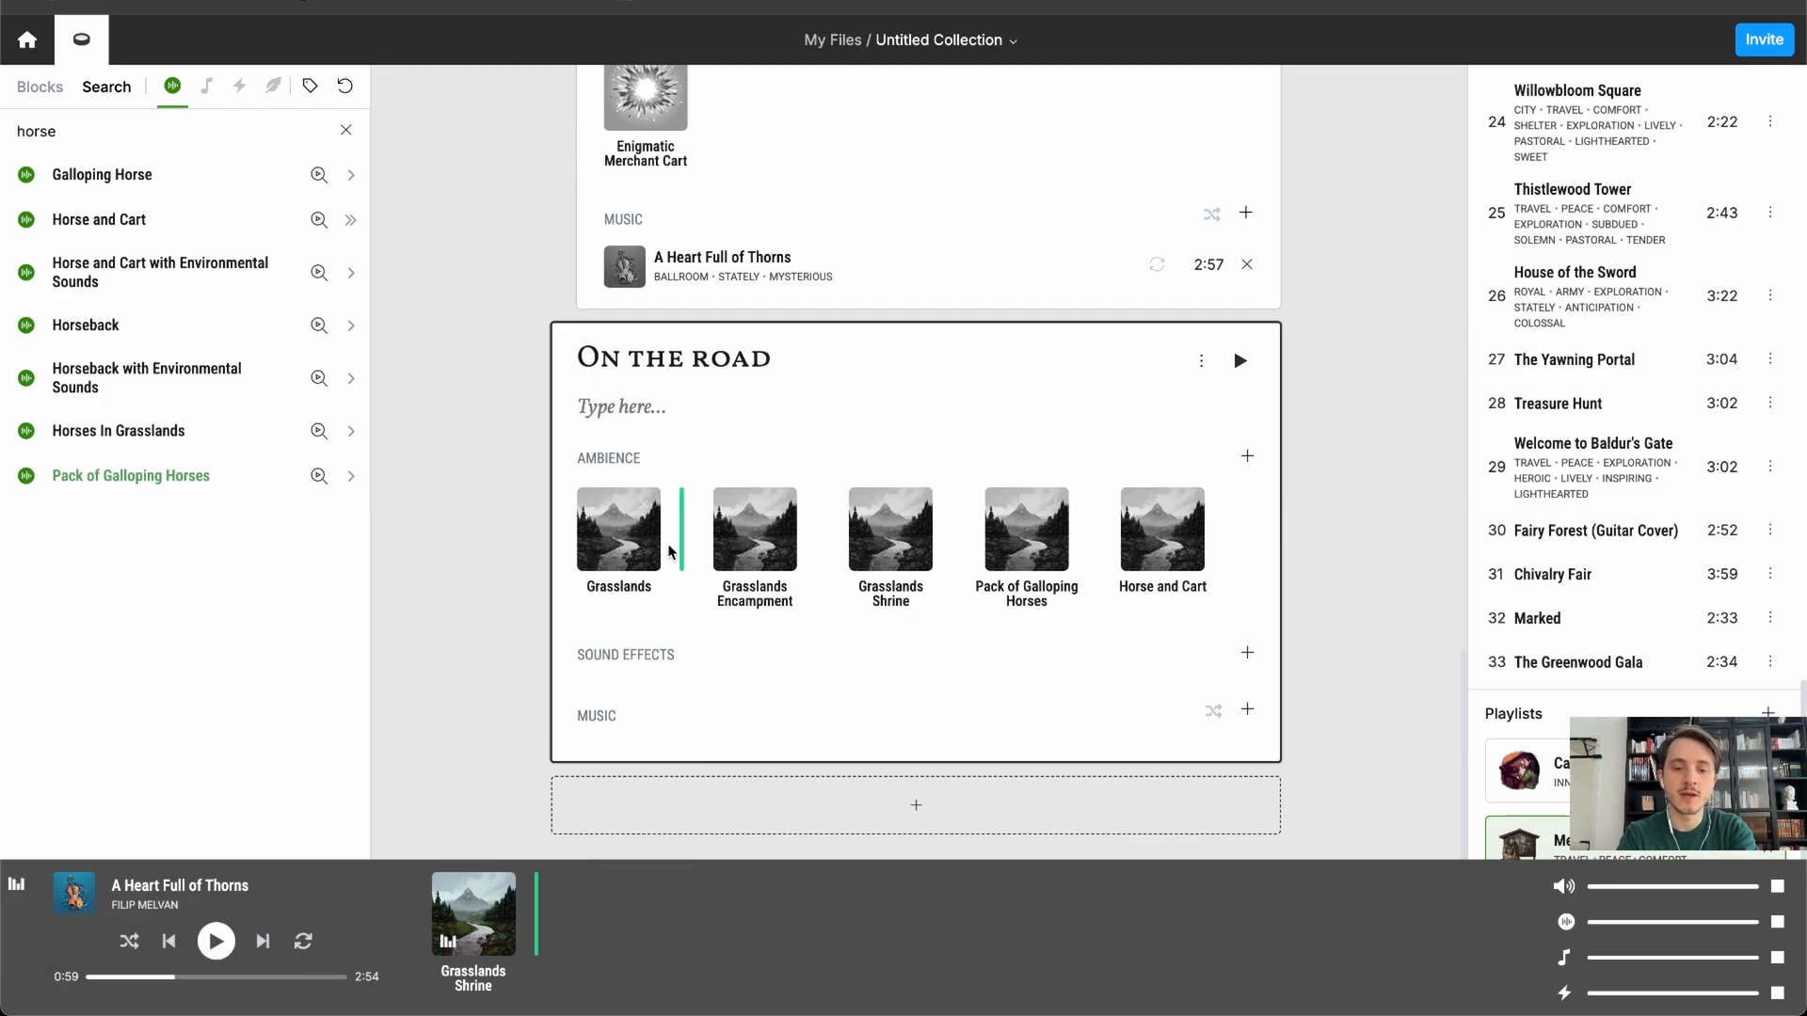
{"action": "type", "text": "Blabla"}
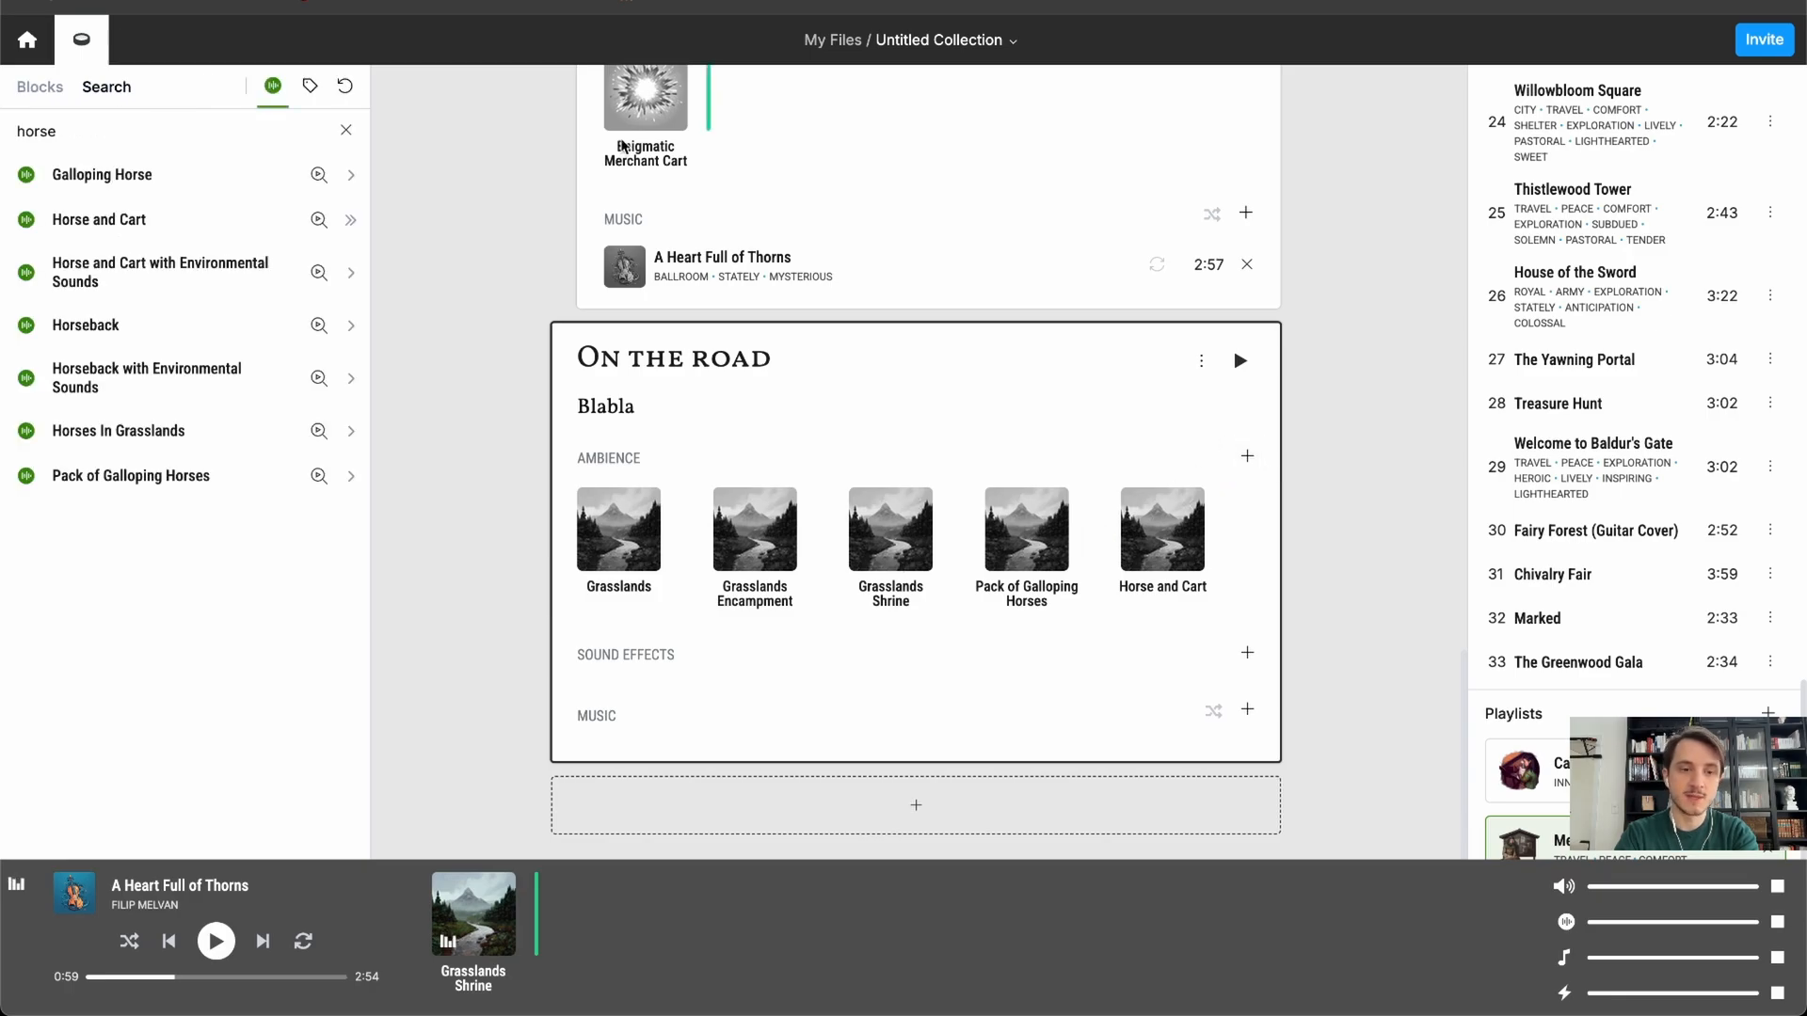
- Clear the horse search and filter the ambiences by the Weather tag
{"action": "left_click", "coordinate": [309, 85]}
{"action": "double_click", "coordinate": [246, 123]}
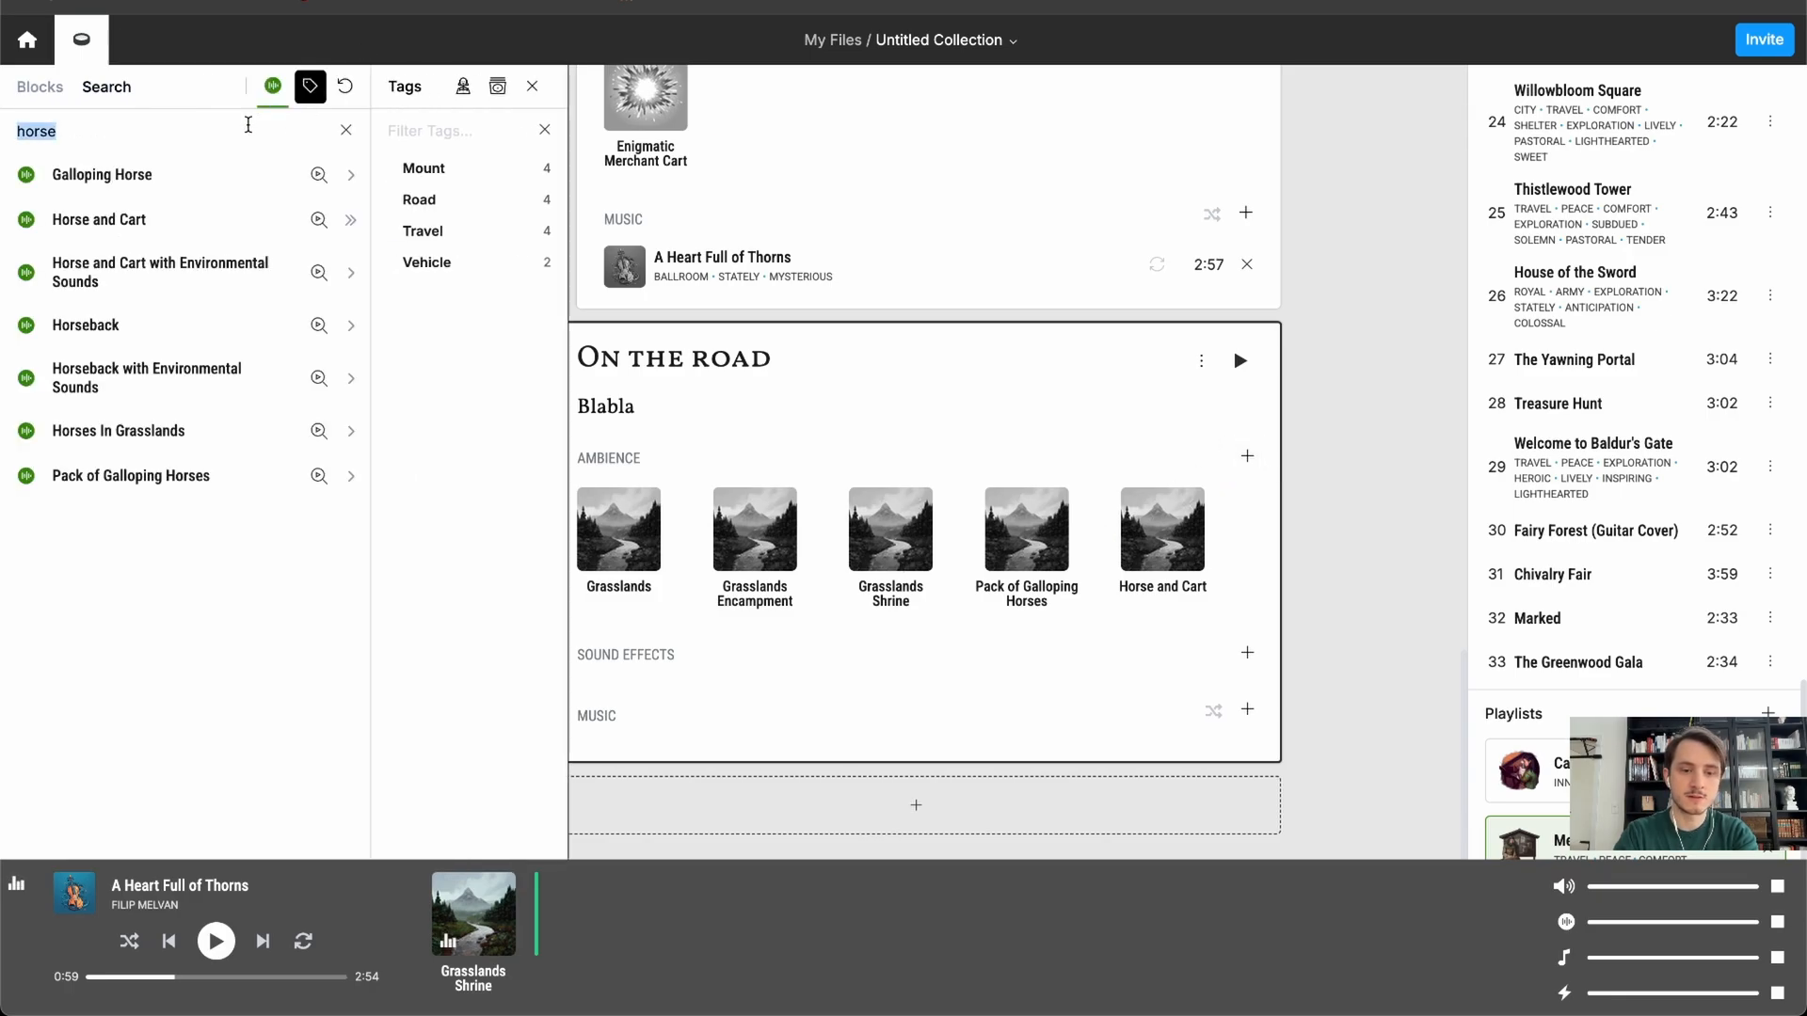
{"action": "key", "text": "BackSpace"}
{"action": "left_click", "coordinate": [449, 129]}
{"action": "type", "text": "weat"}
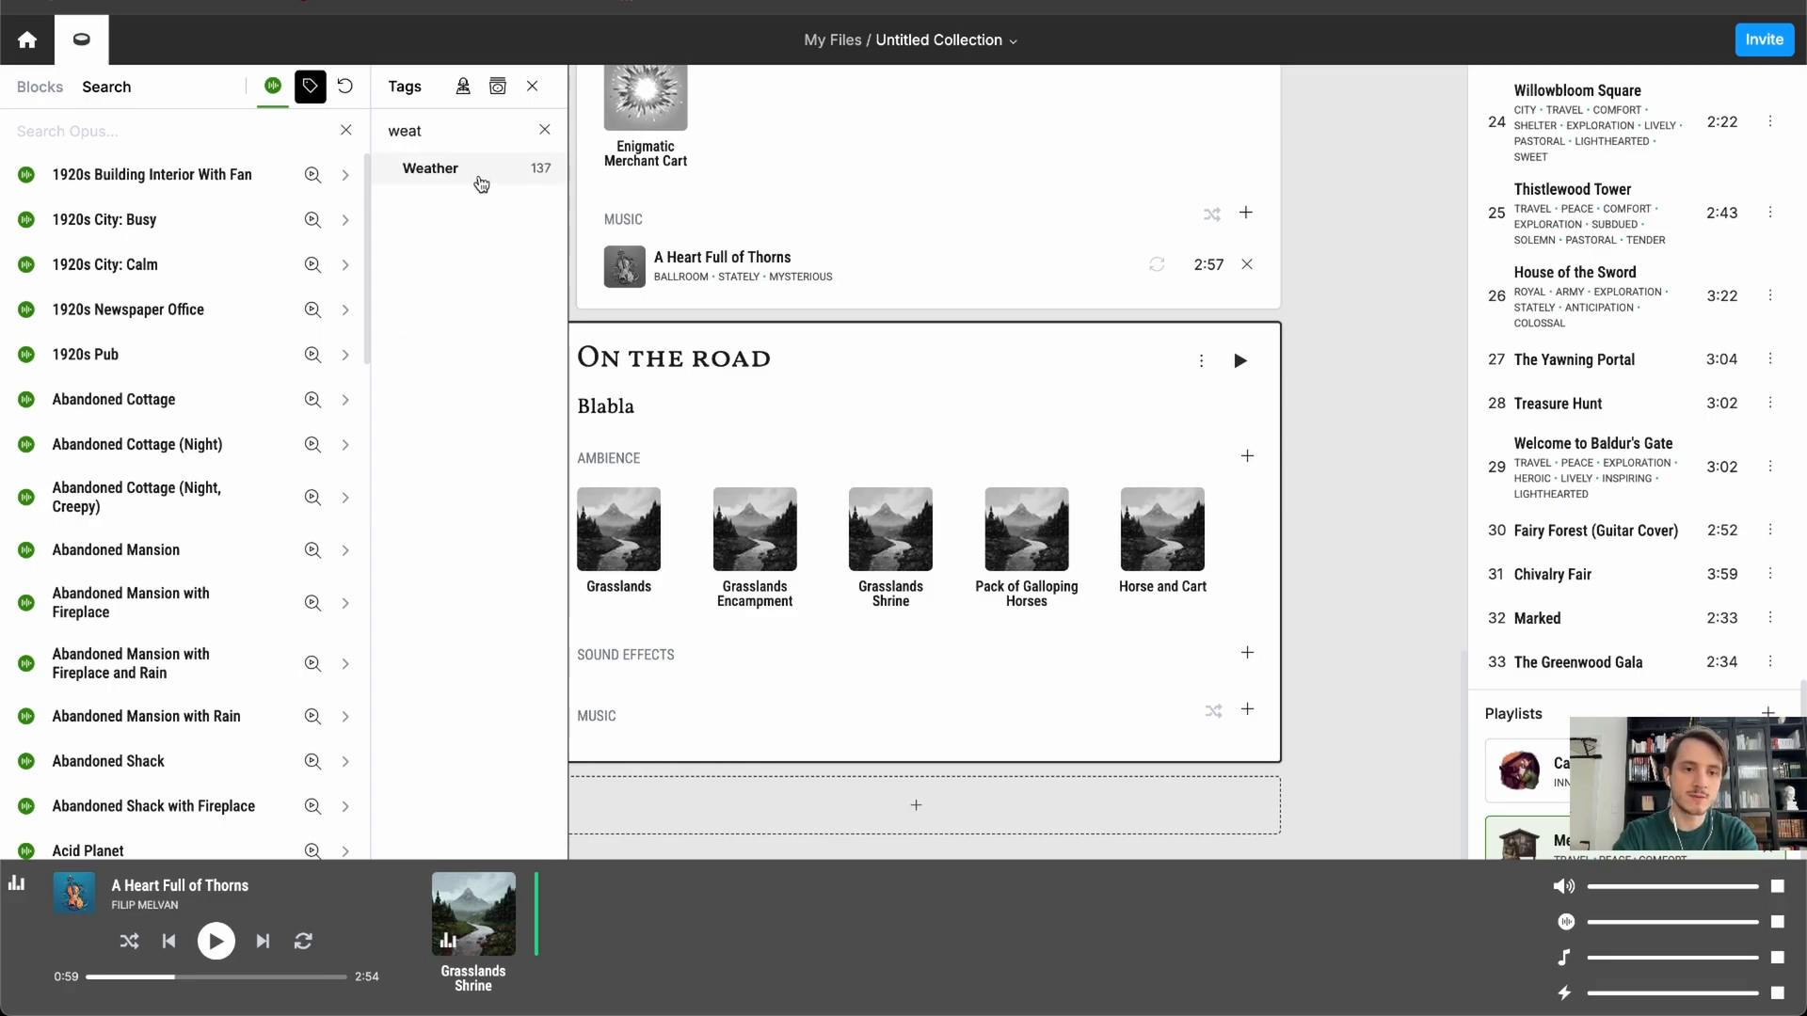
{"action": "left_click", "coordinate": [481, 183]}
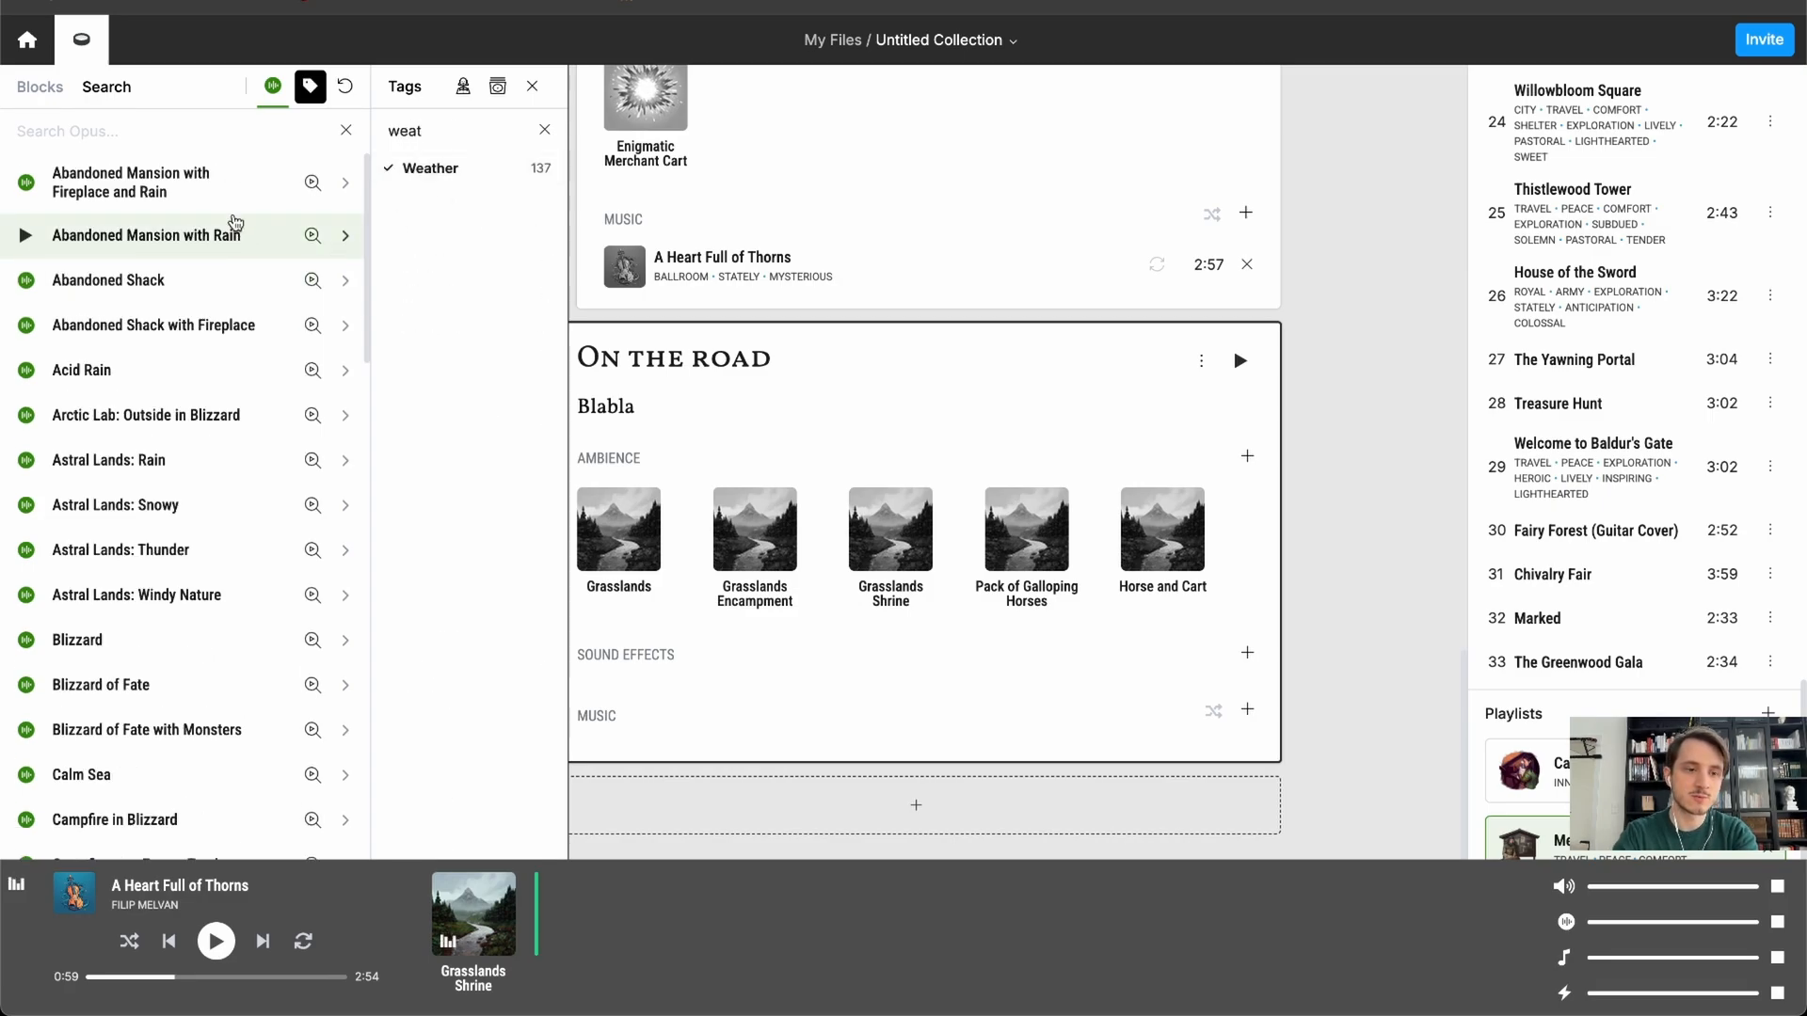
- Preview Blizzard of Fate at a slightly lowered volume and add Campfire in Blizzard to the On the road block
{"action": "scroll", "coordinate": [188, 640], "scroll_direction": "down", "scroll_amount": 2}
{"action": "scroll", "coordinate": [192, 674], "scroll_direction": "down", "scroll_amount": 4}
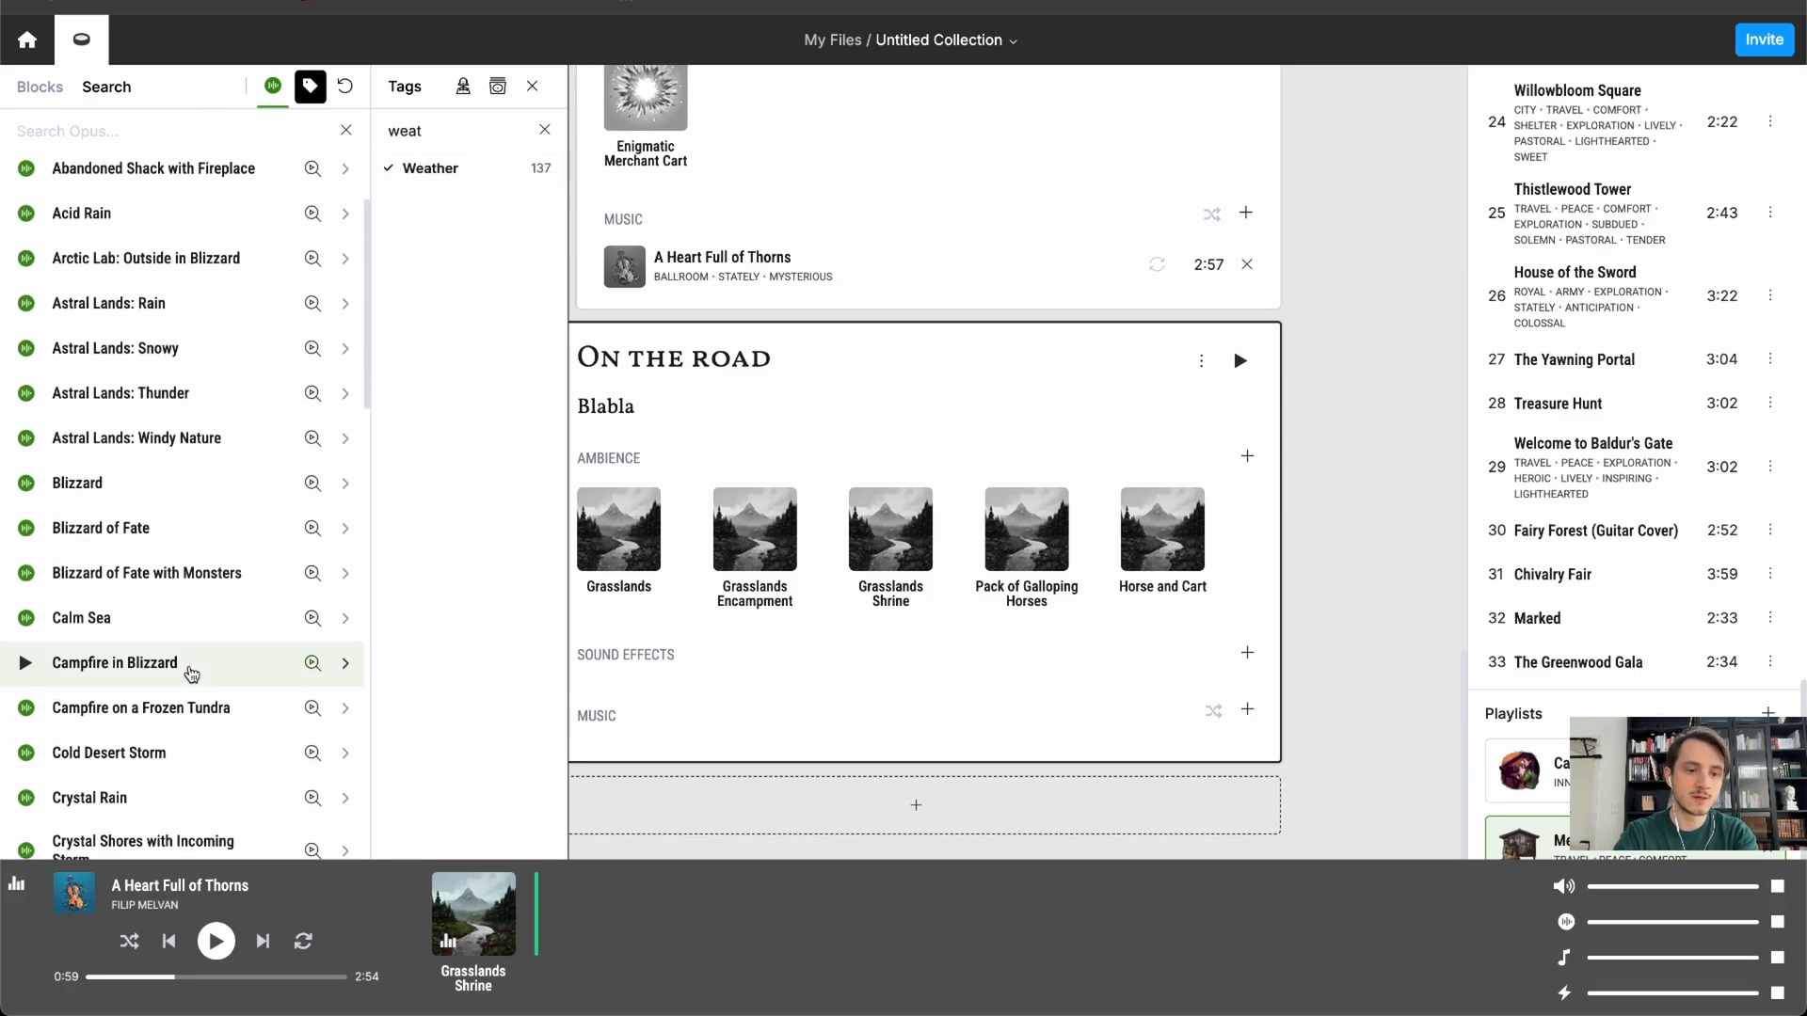
{"action": "scroll", "coordinate": [202, 637], "scroll_direction": "down", "scroll_amount": 1}
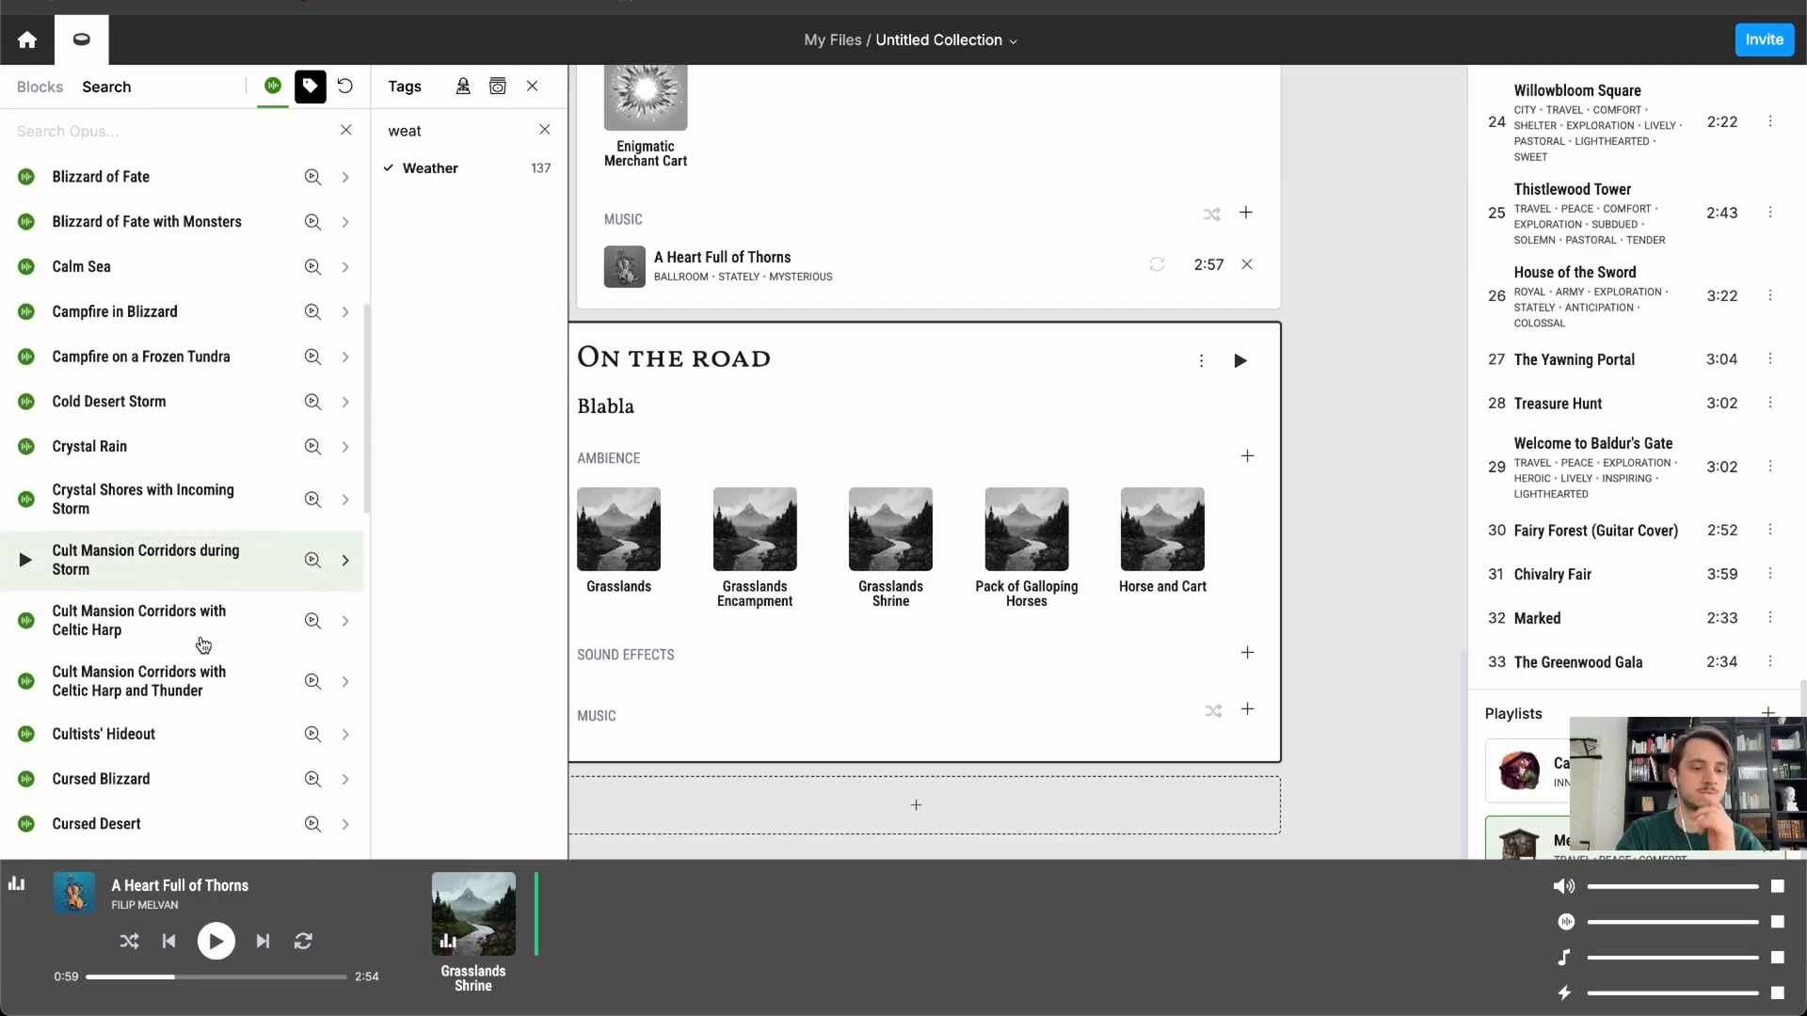
{"action": "scroll", "coordinate": [198, 617], "scroll_direction": "up", "scroll_amount": 3}
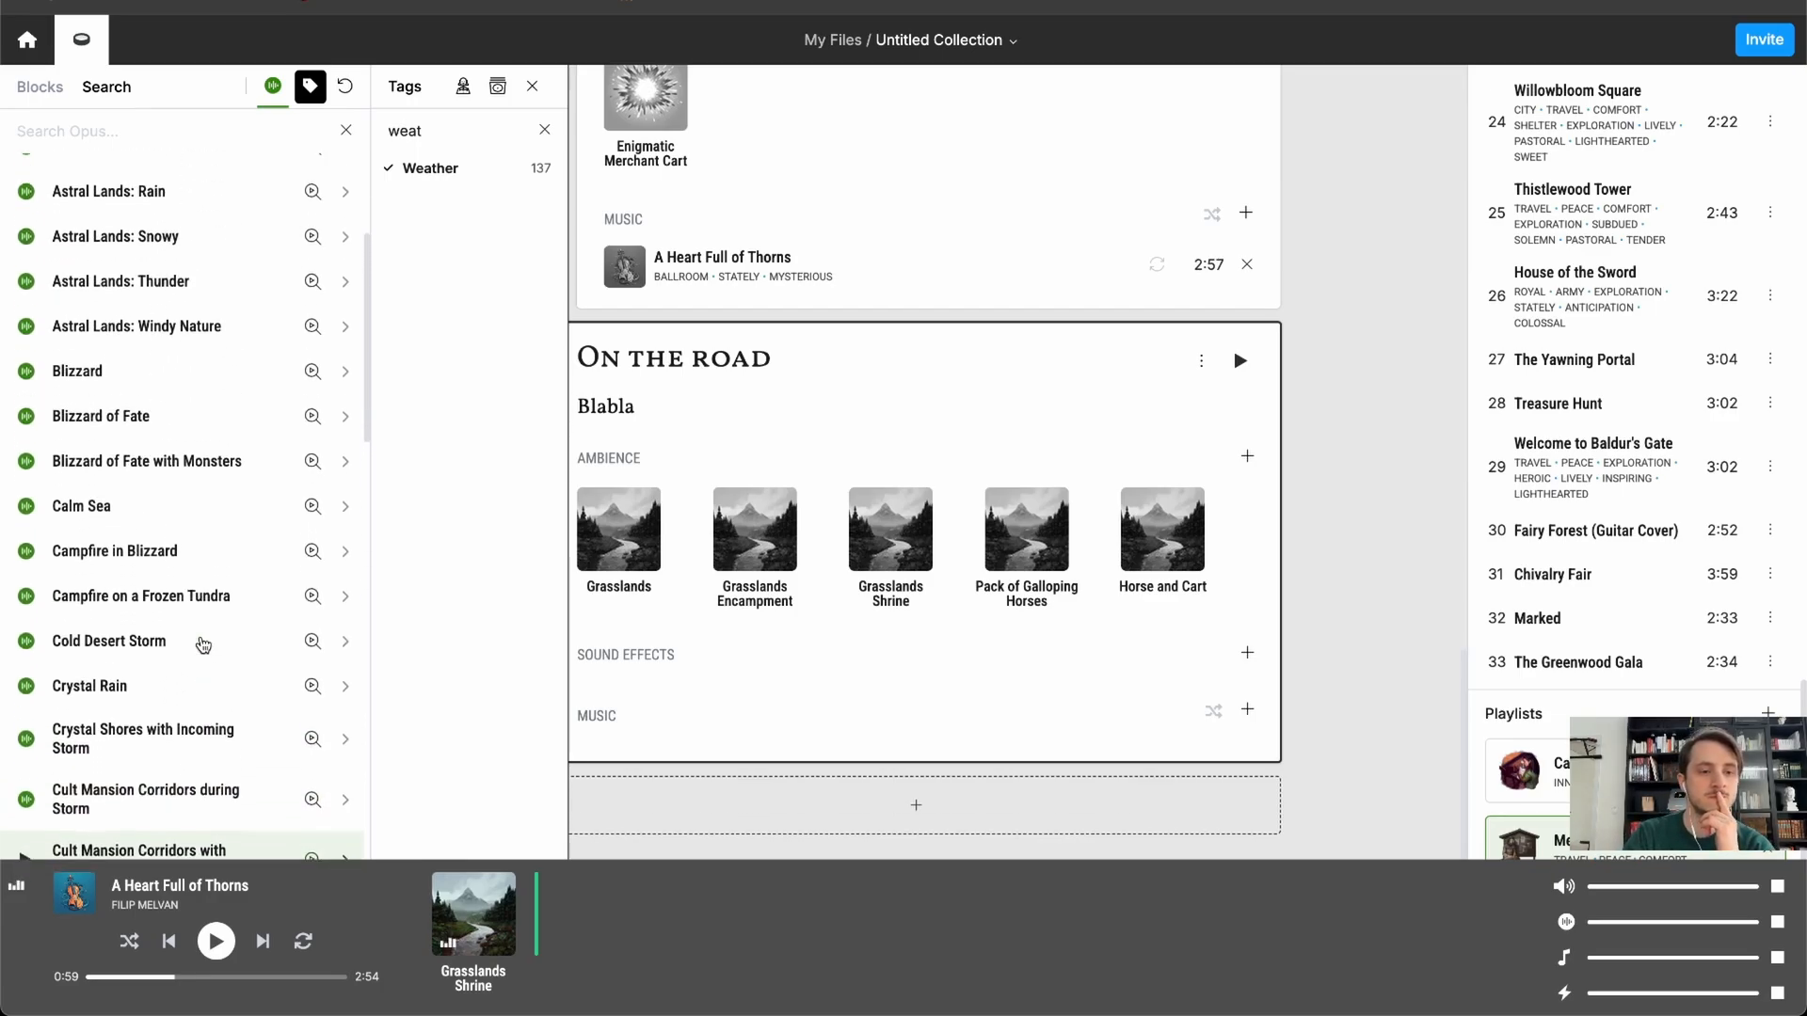
{"action": "left_click", "coordinate": [244, 420]}
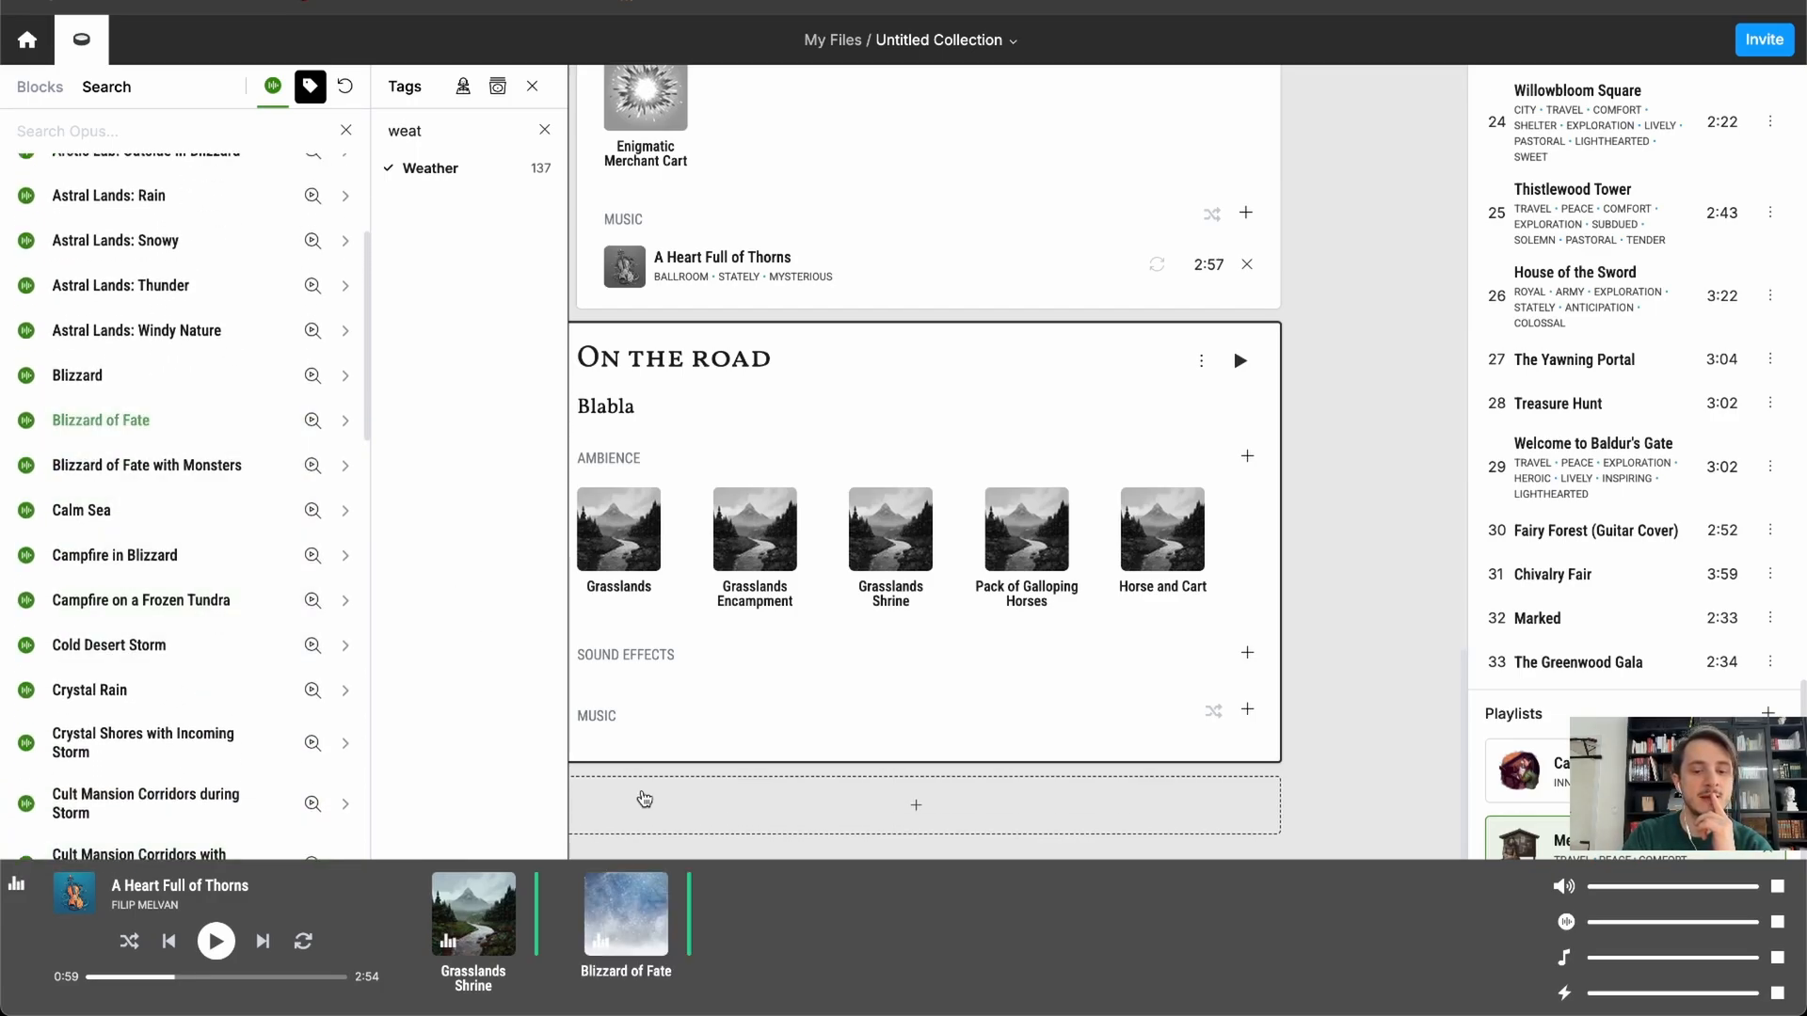
{"action": "left_click_drag", "start_coordinate": [688, 894], "coordinate": [692, 919]}
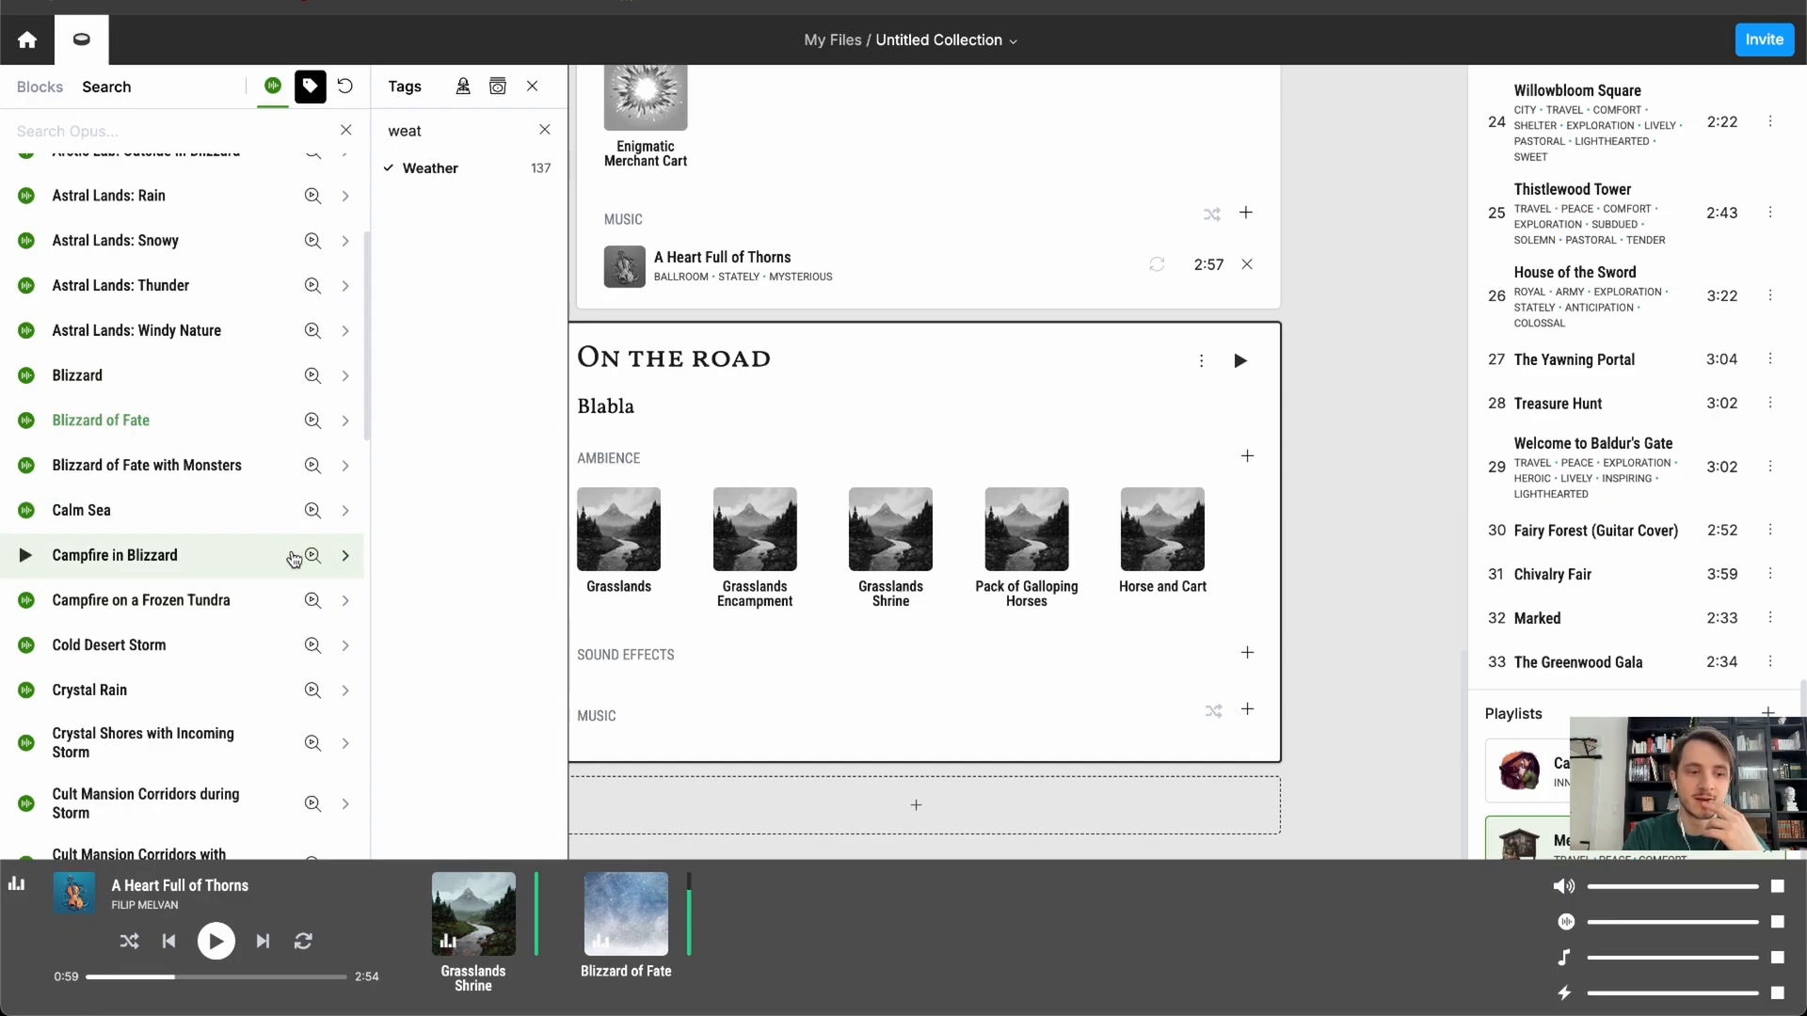
{"action": "scroll", "coordinate": [348, 612], "scroll_direction": "down", "scroll_amount": 1}
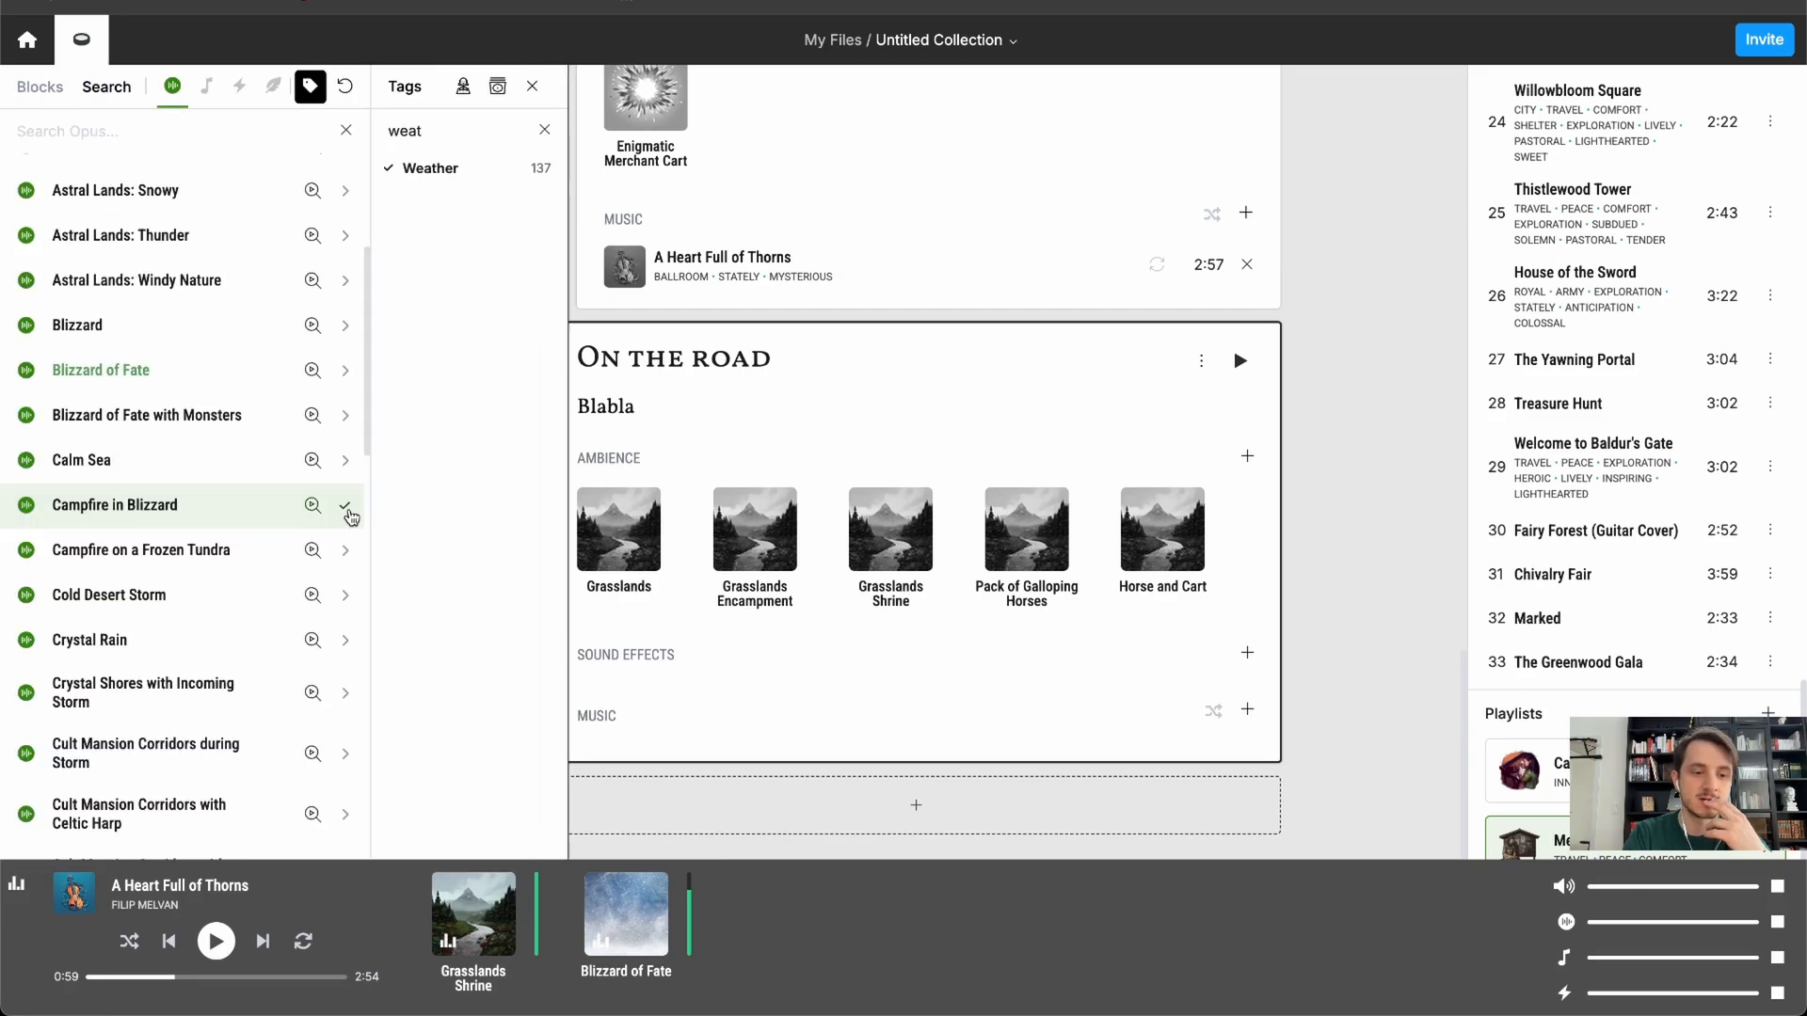
{"action": "left_click", "coordinate": [347, 514]}
- Search the weather ambiences for "rain" and add Rain and Thunder, Realistic Rain and Tent During Rain to the On the road block
{"action": "scroll", "coordinate": [250, 565], "scroll_direction": "down", "scroll_amount": 8}
{"action": "left_click", "coordinate": [192, 131]}
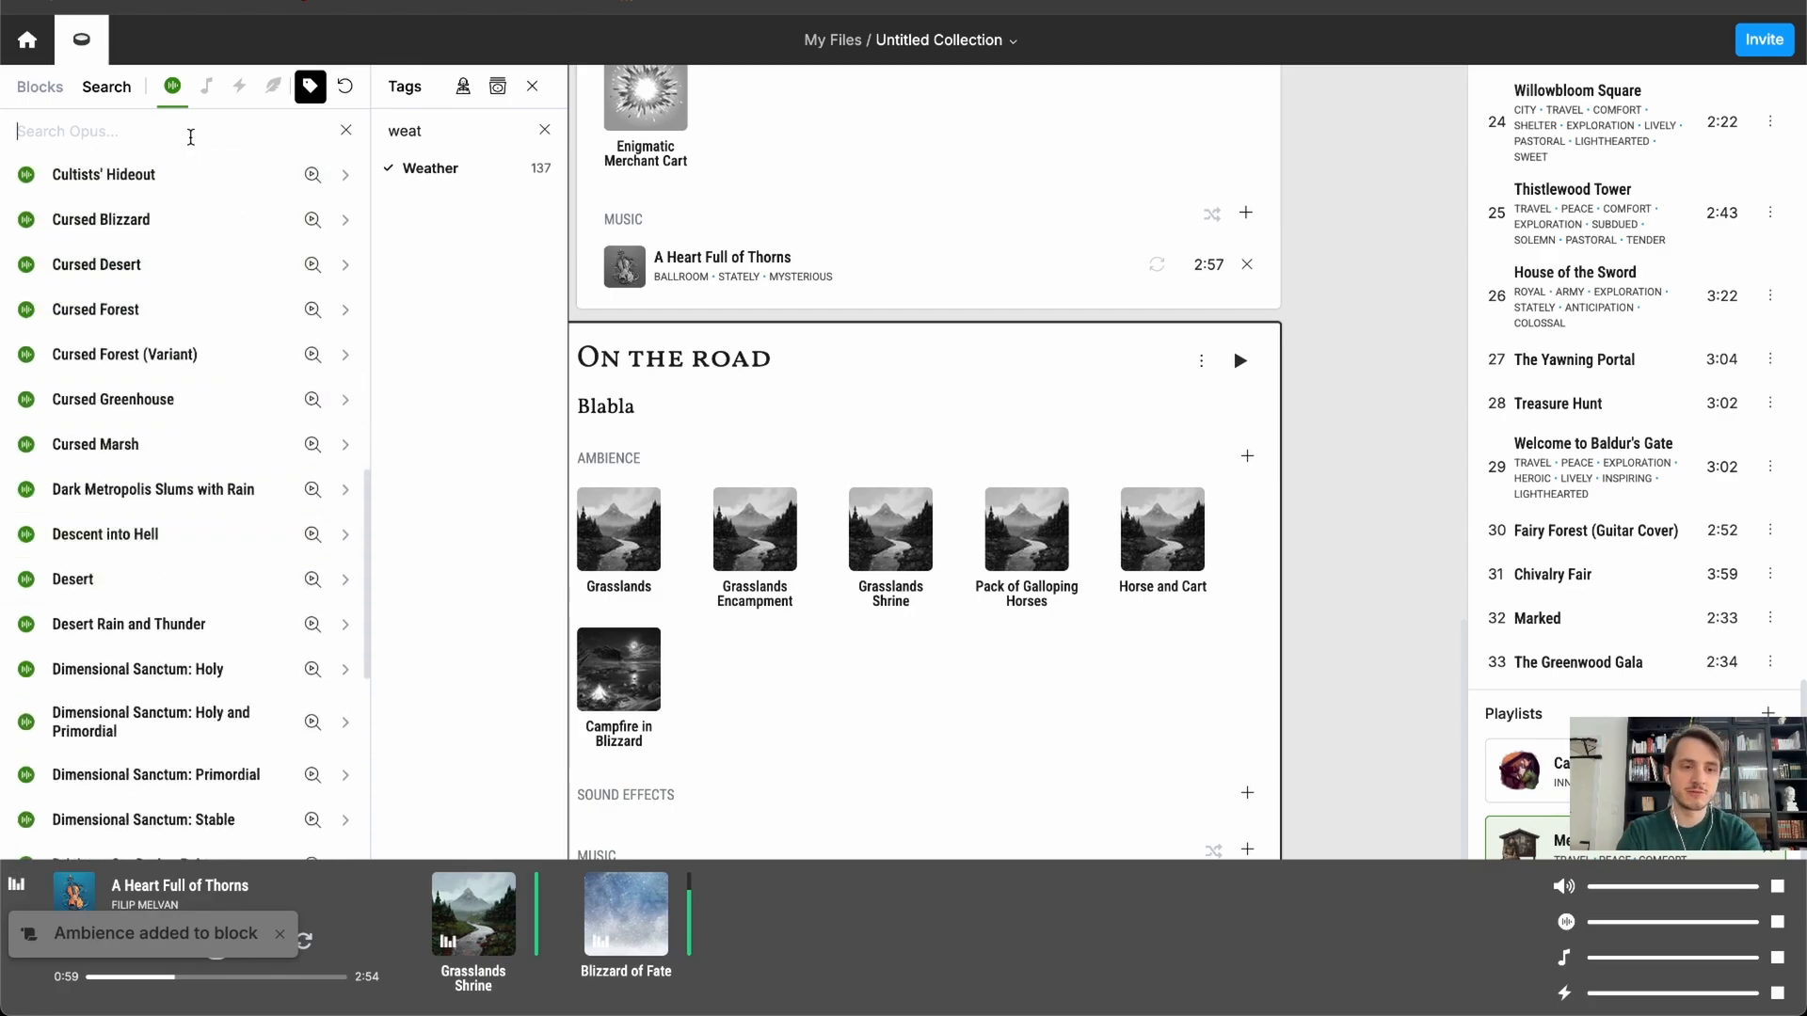
{"action": "type", "text": "rain"}
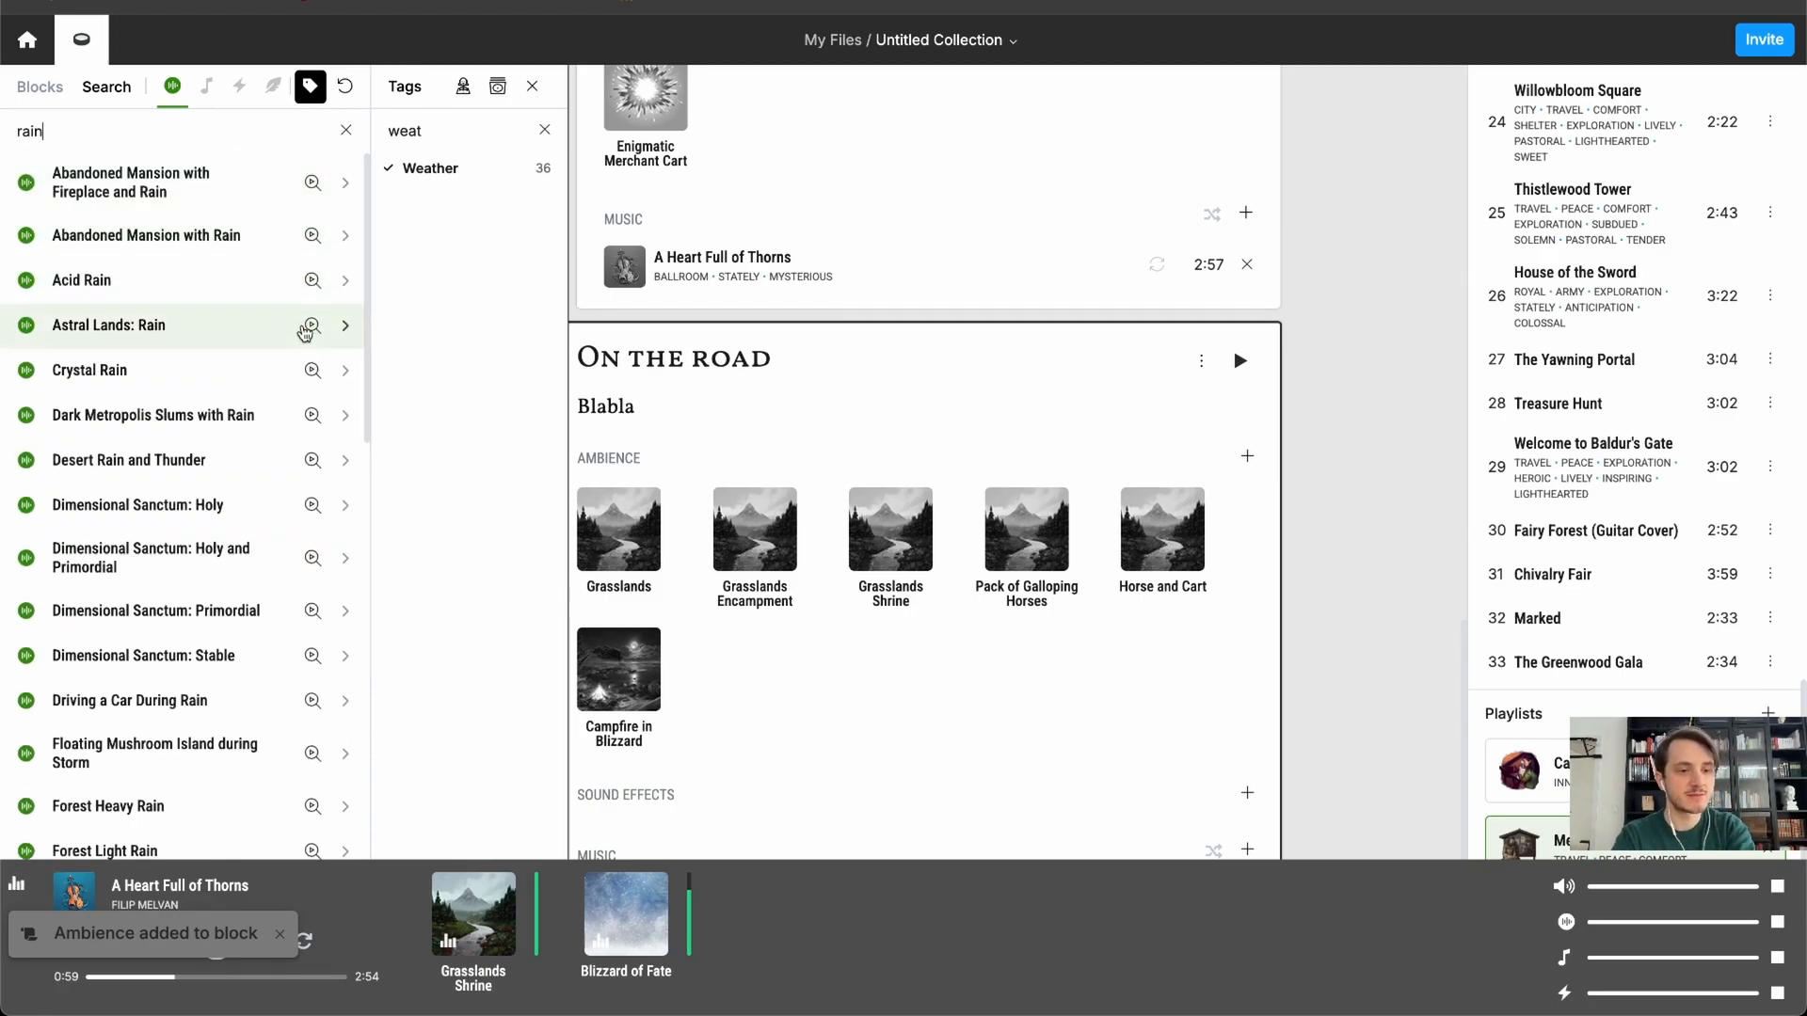
{"action": "scroll", "coordinate": [306, 329], "scroll_direction": "down", "scroll_amount": 1}
{"action": "scroll", "coordinate": [304, 339], "scroll_direction": "down", "scroll_amount": 12}
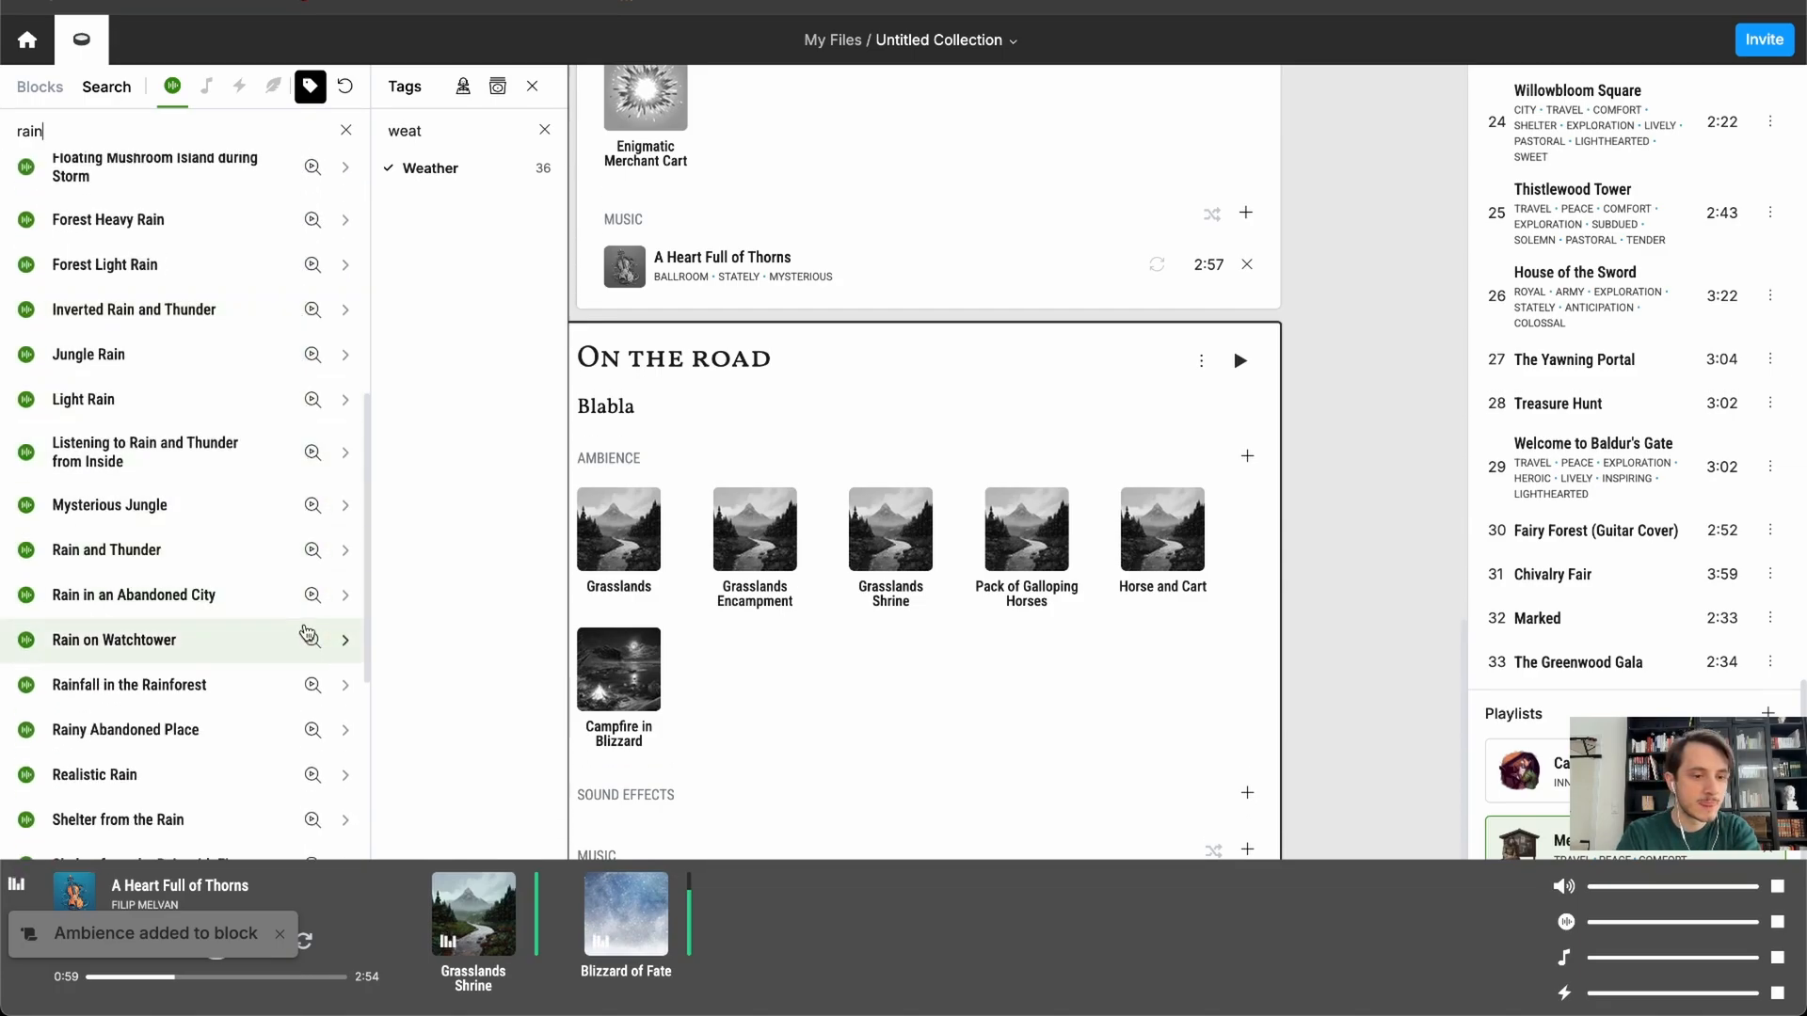
{"action": "left_click", "coordinate": [344, 550]}
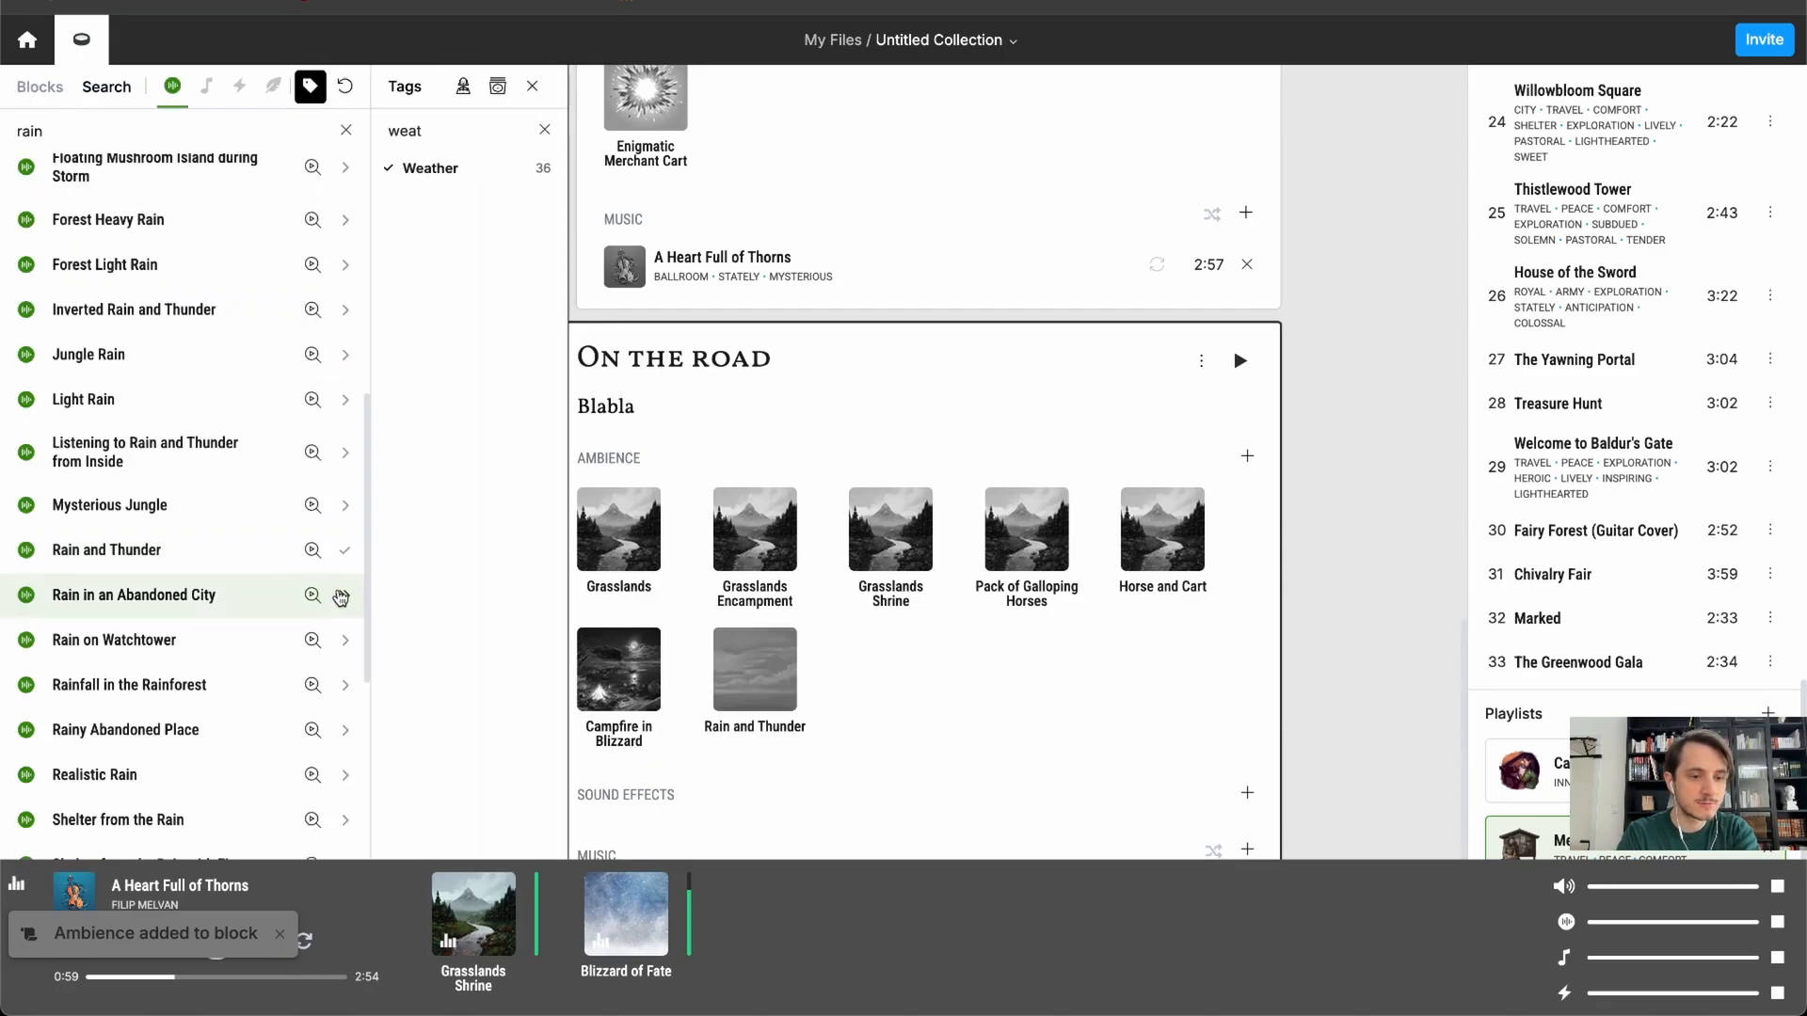
{"action": "scroll", "coordinate": [347, 612], "scroll_direction": "down", "scroll_amount": 3}
{"action": "left_click", "coordinate": [345, 632]}
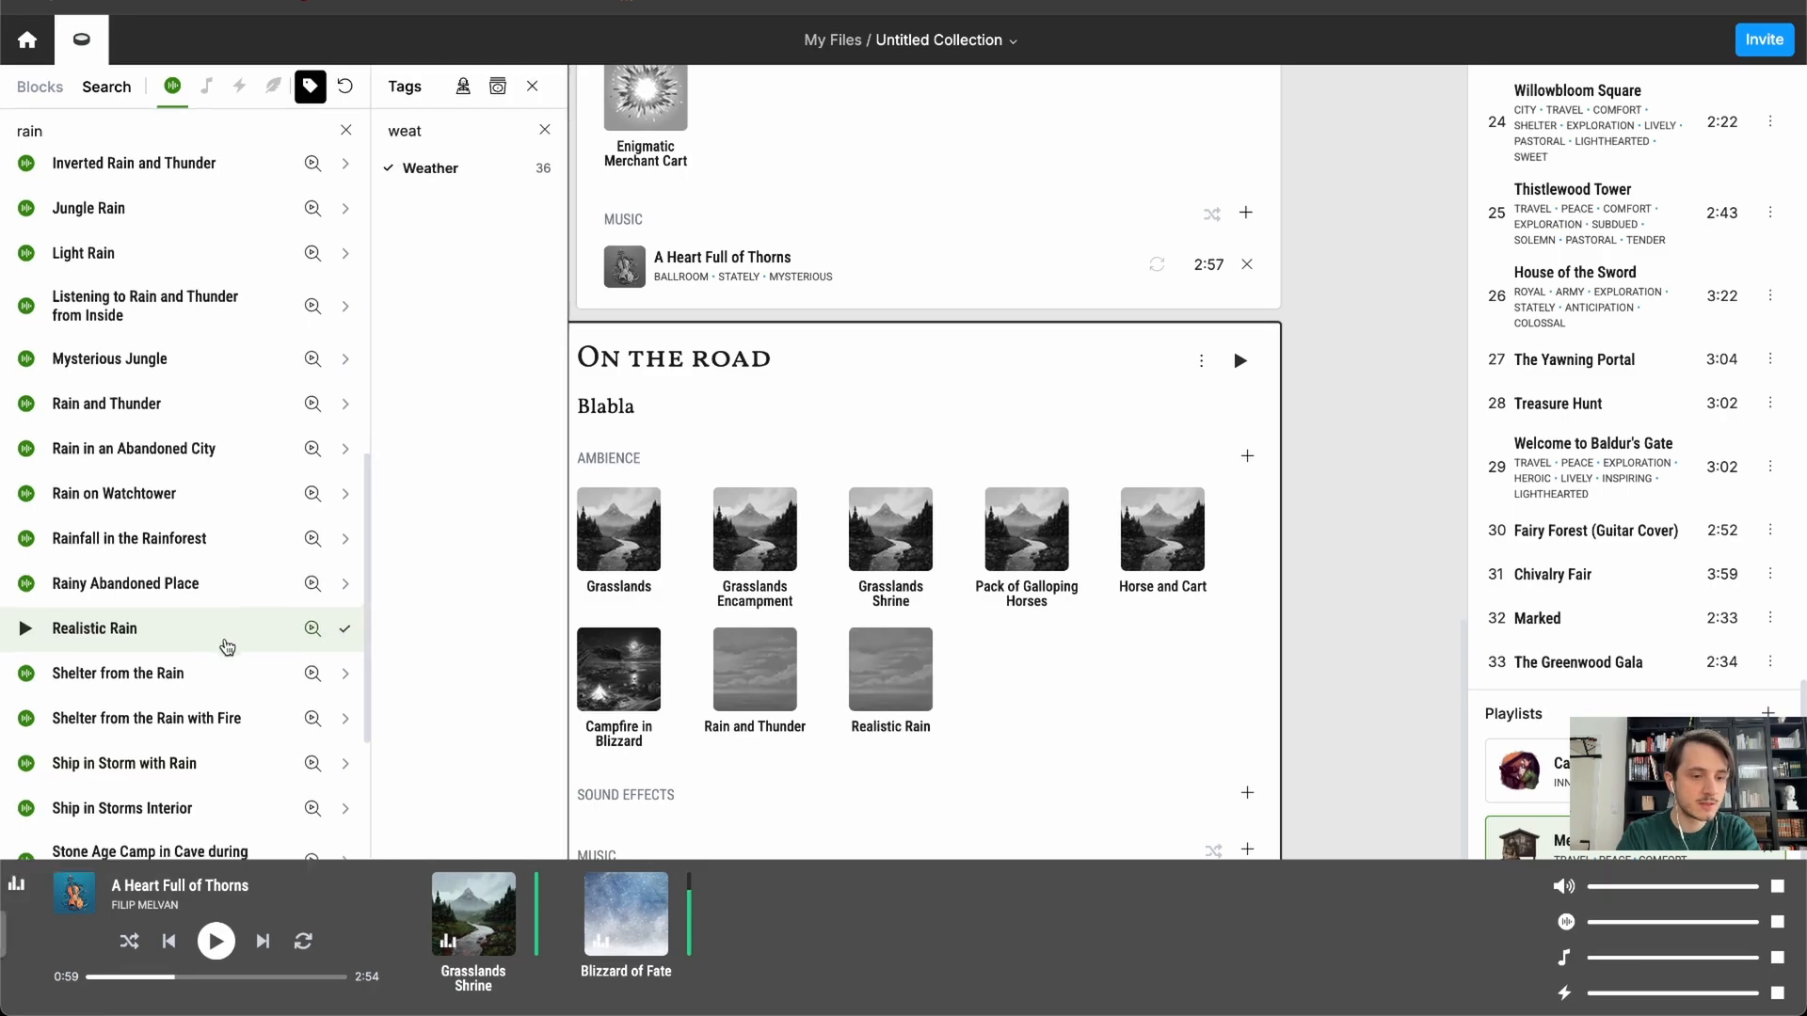
{"action": "scroll", "coordinate": [227, 649], "scroll_direction": "down", "scroll_amount": 6}
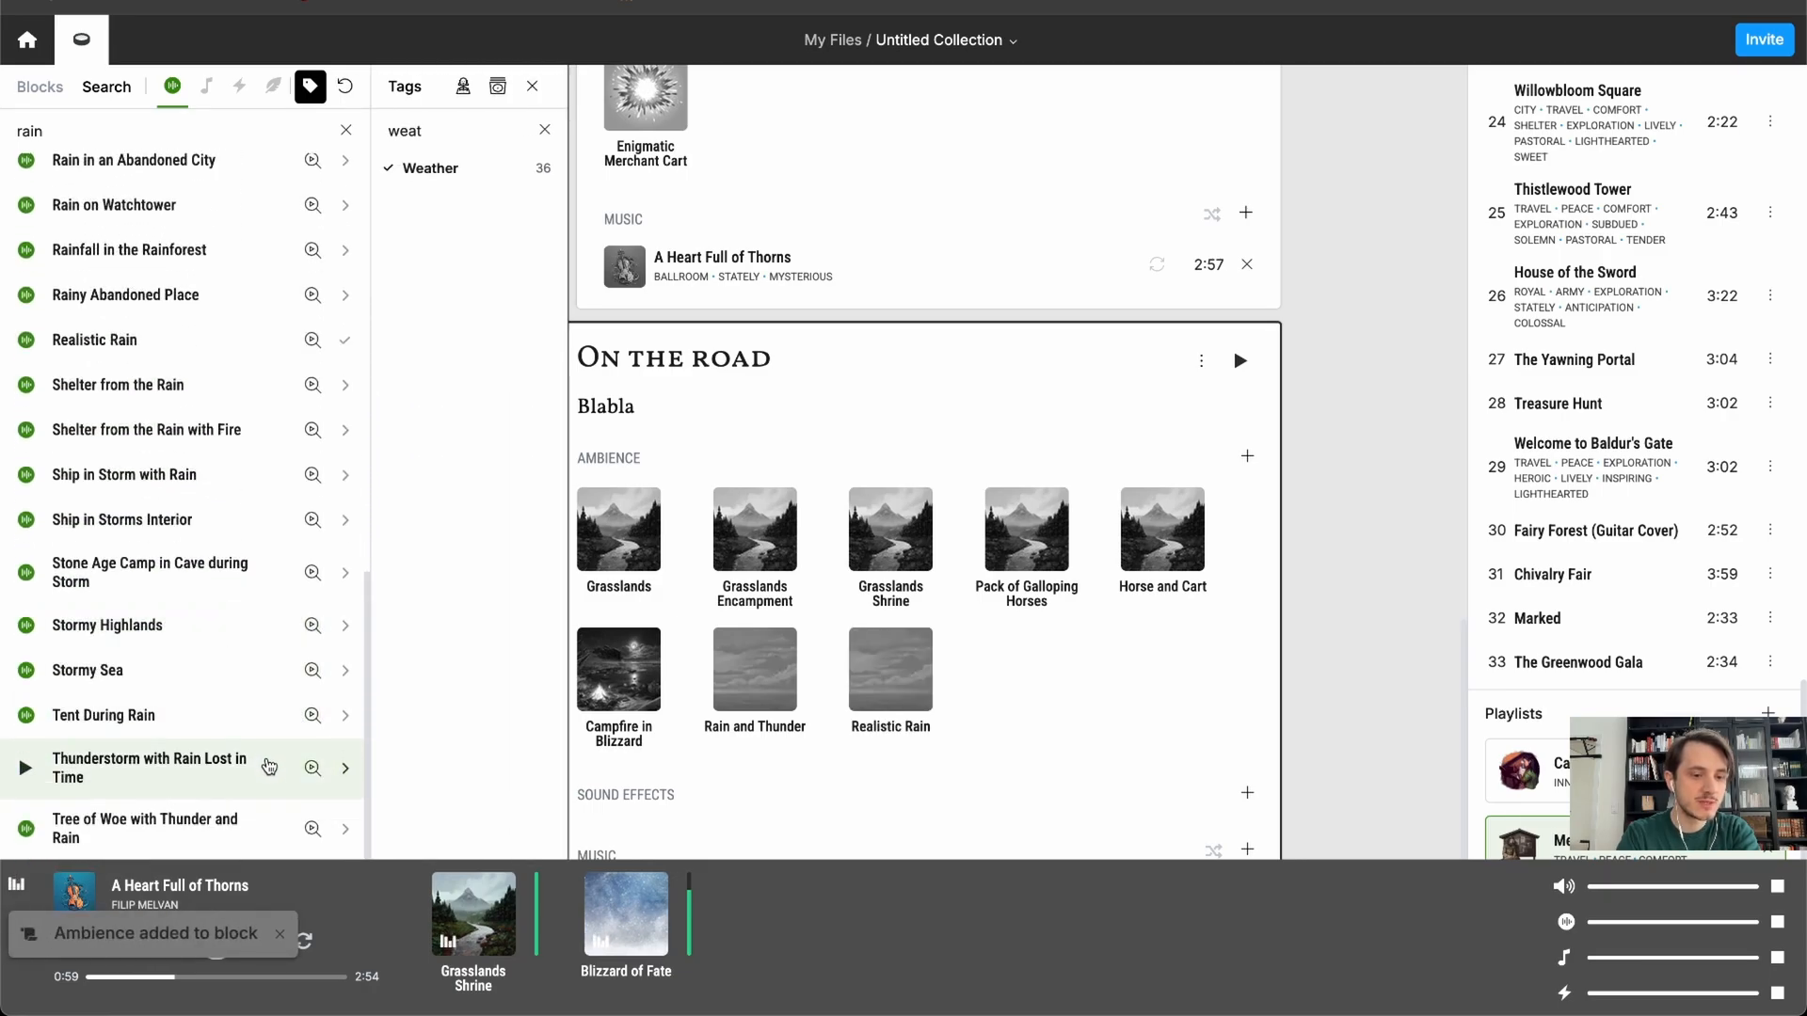
{"action": "left_click", "coordinate": [347, 721]}
- Stop the Blizzard of Fate and Grasslands Shrine ambiences, and clear the rain search and the Weather tag filter
{"action": "scroll", "coordinate": [328, 602], "scroll_direction": "up", "scroll_amount": 15}
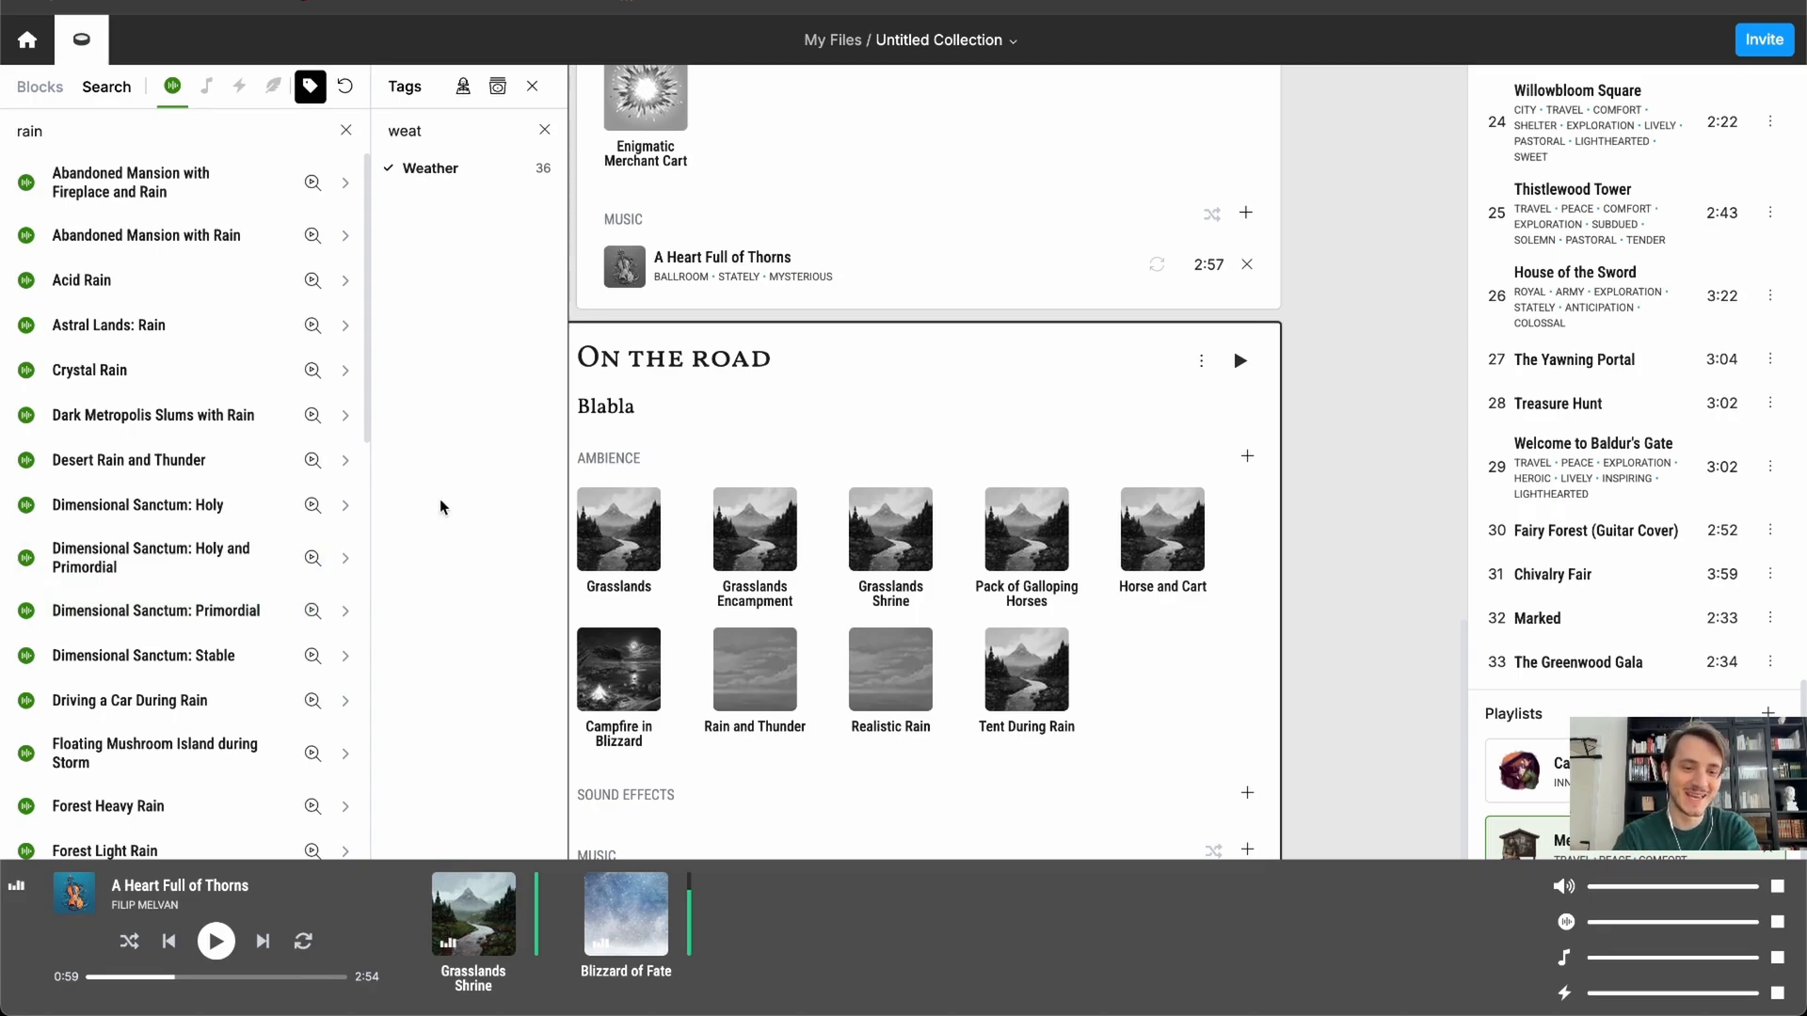
{"action": "left_click", "coordinate": [623, 894]}
{"action": "left_click", "coordinate": [453, 900]}
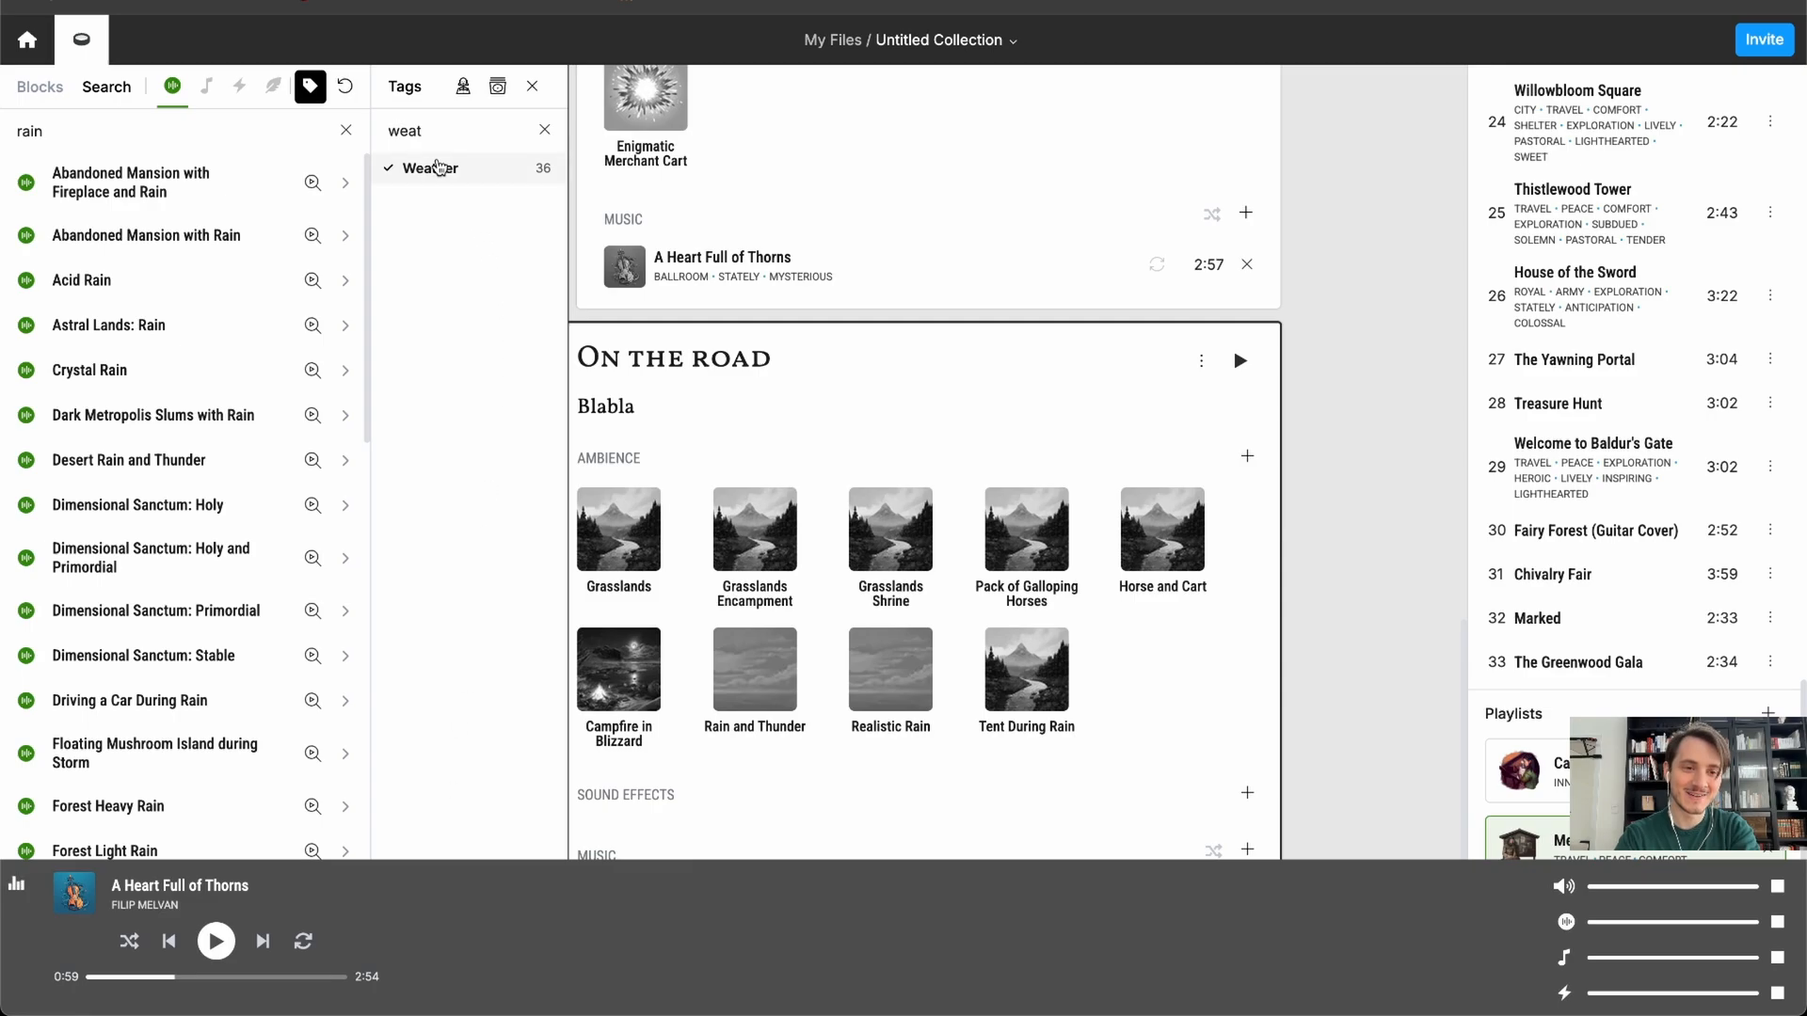
{"action": "left_click", "coordinate": [347, 132]}
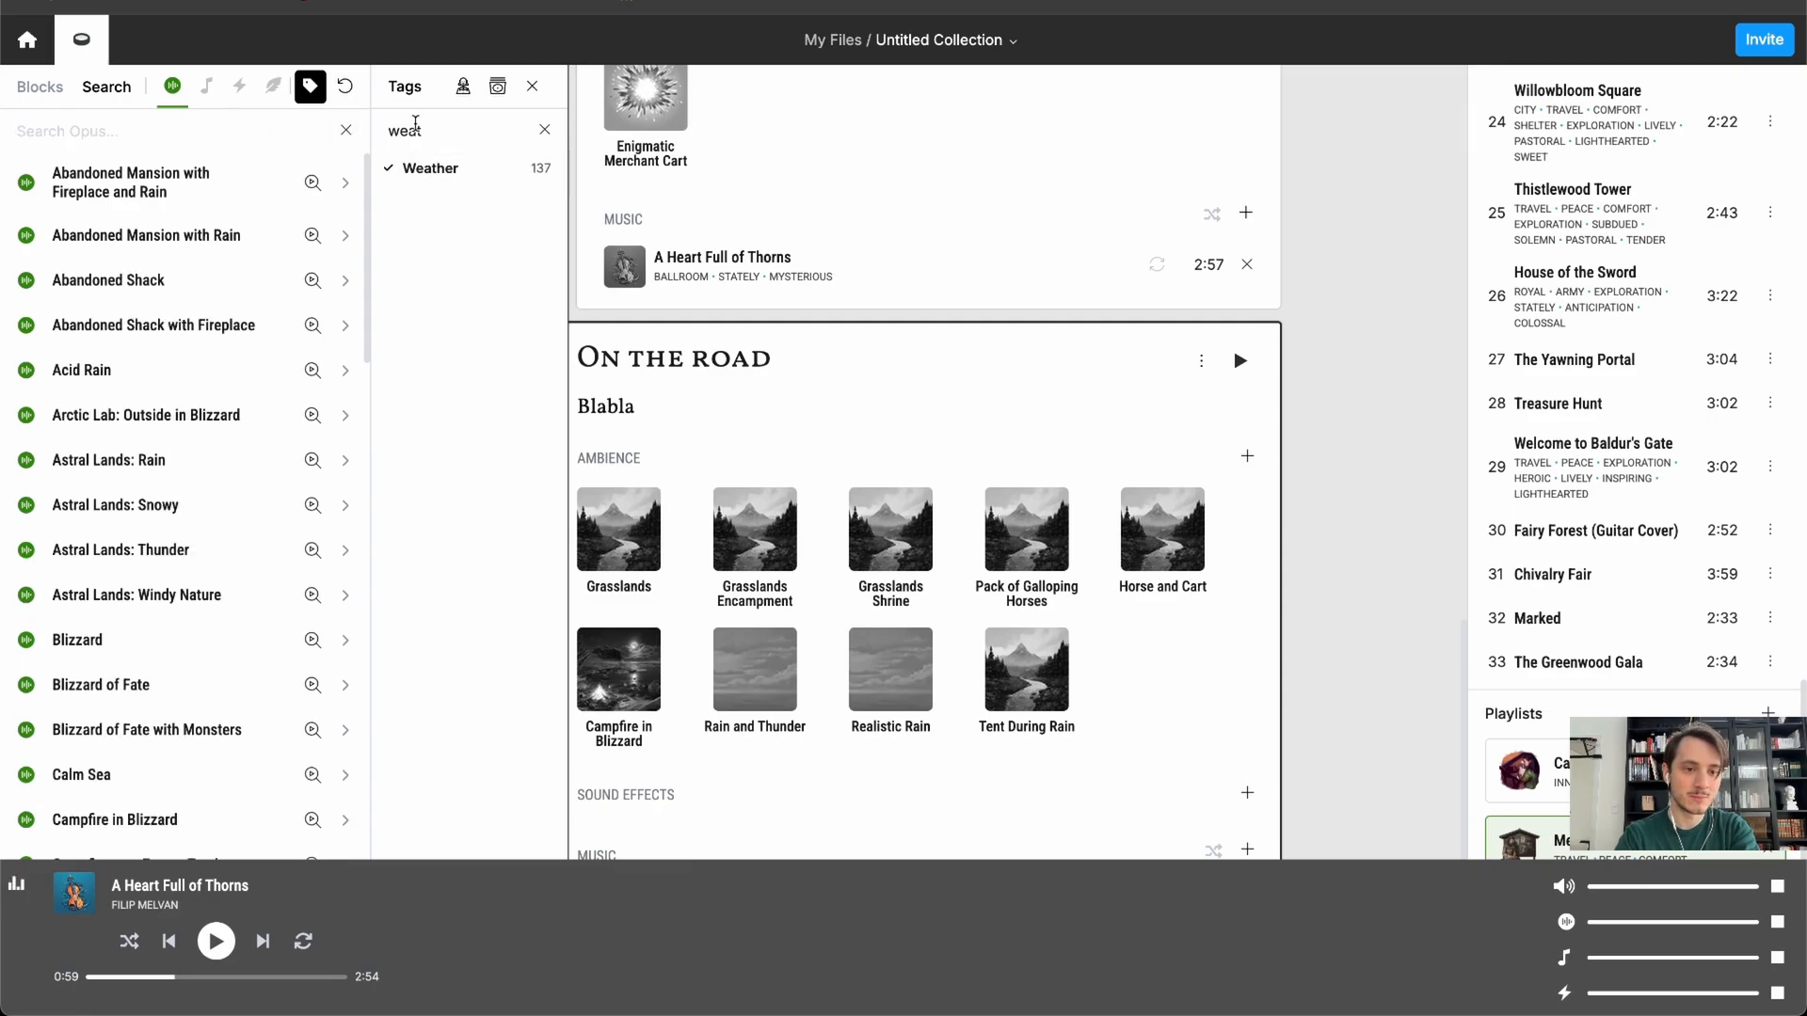
{"action": "left_click", "coordinate": [508, 172]}
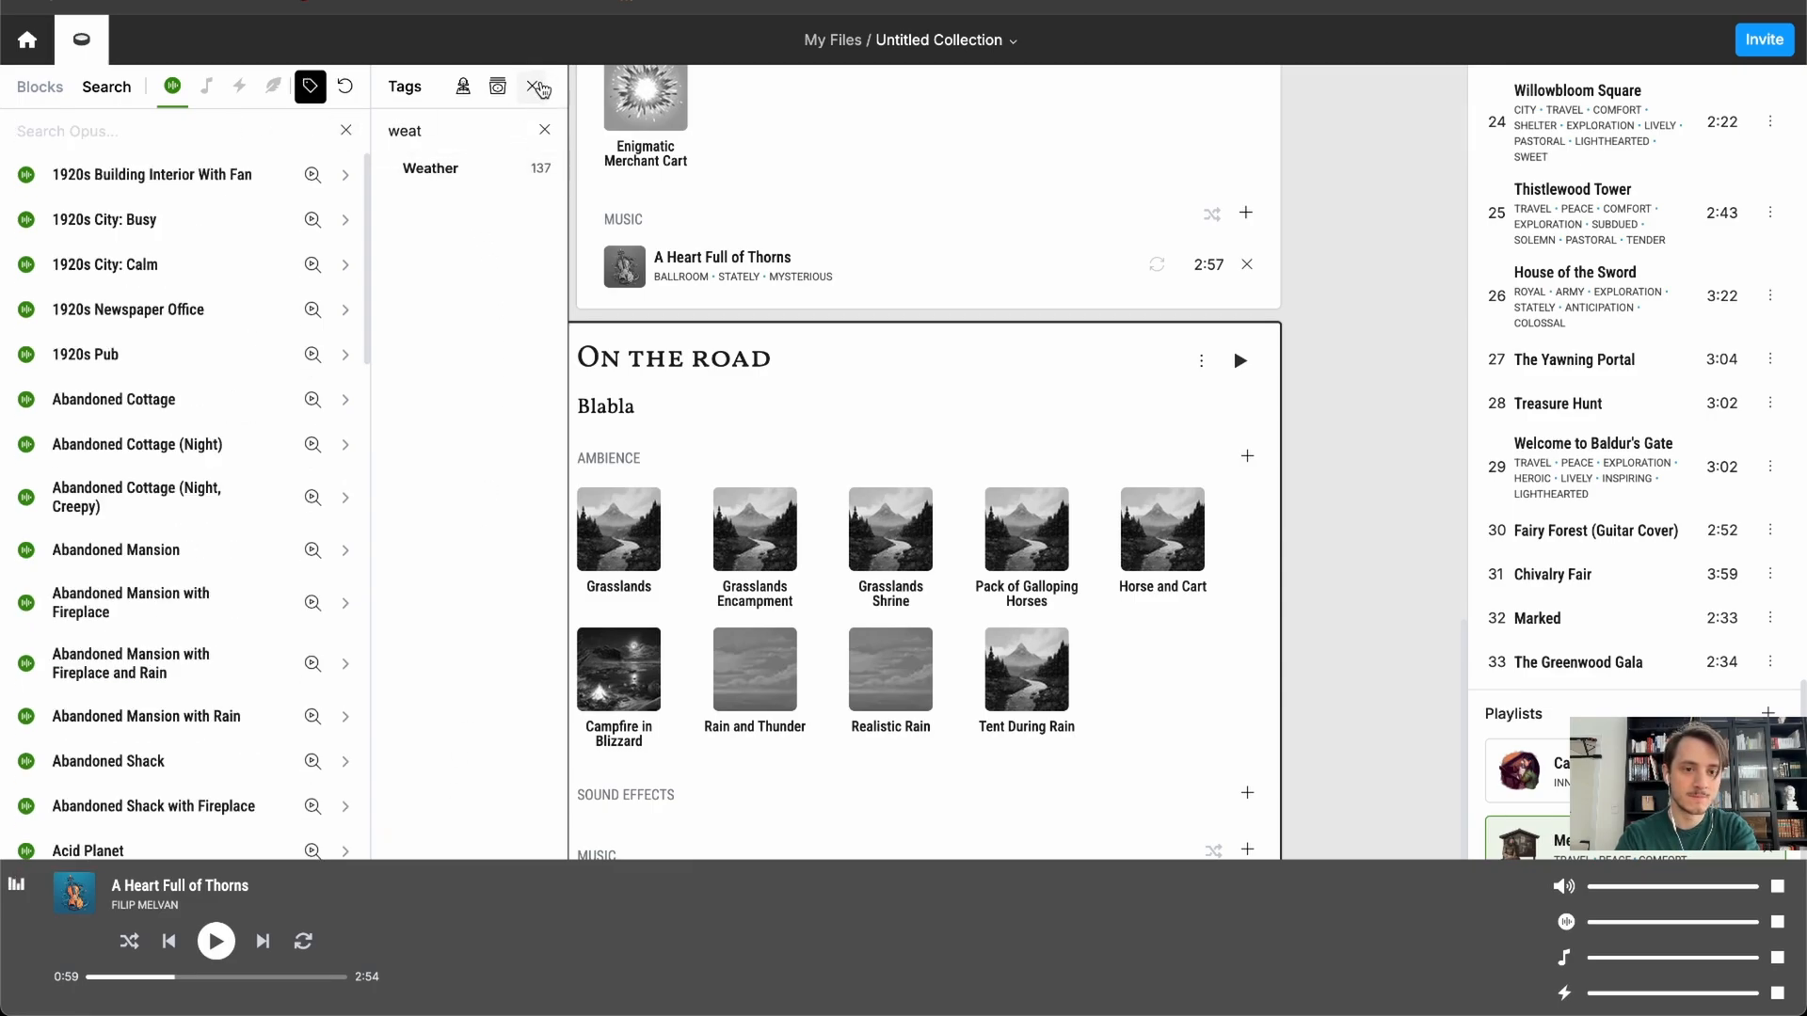
{"action": "left_click", "coordinate": [533, 86]}
- Search ambiences for "melee", preview Melee Group Fight, add it to the On the road block and stop its playback
{"action": "scroll", "coordinate": [901, 517], "scroll_direction": "down", "scroll_amount": 2}
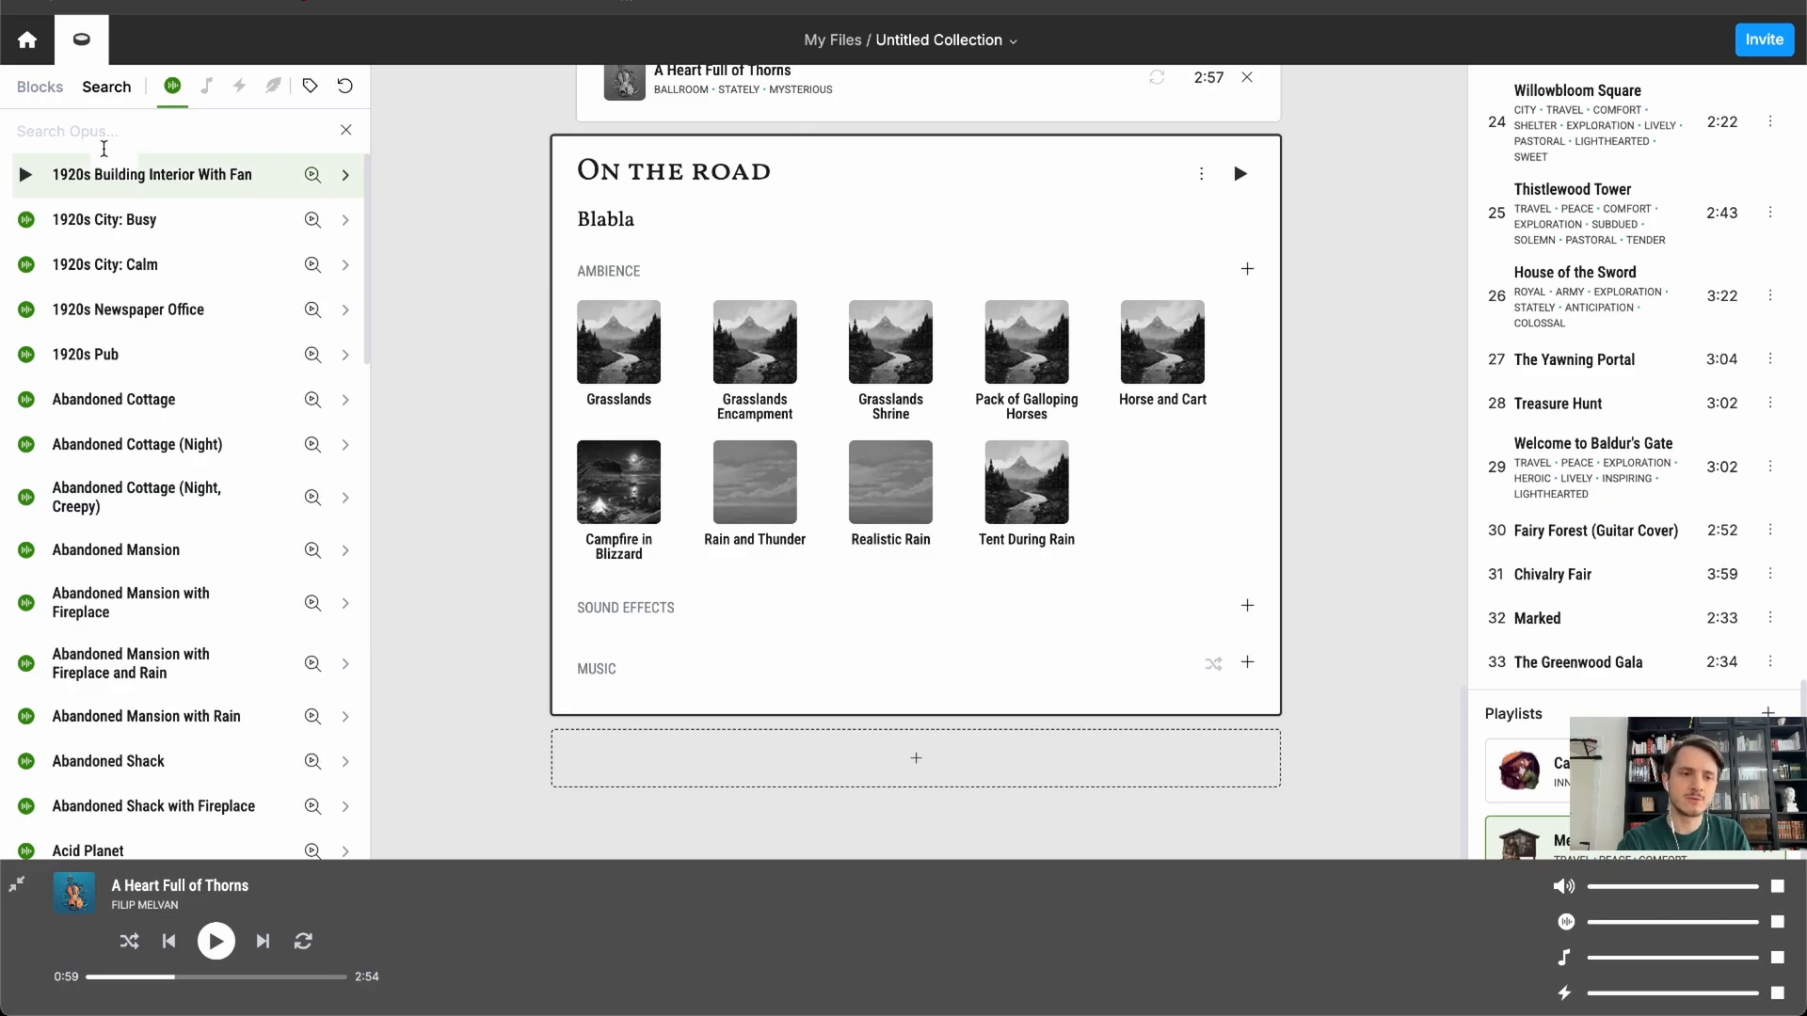
{"action": "left_click", "coordinate": [82, 122]}
{"action": "type", "text": "melee"}
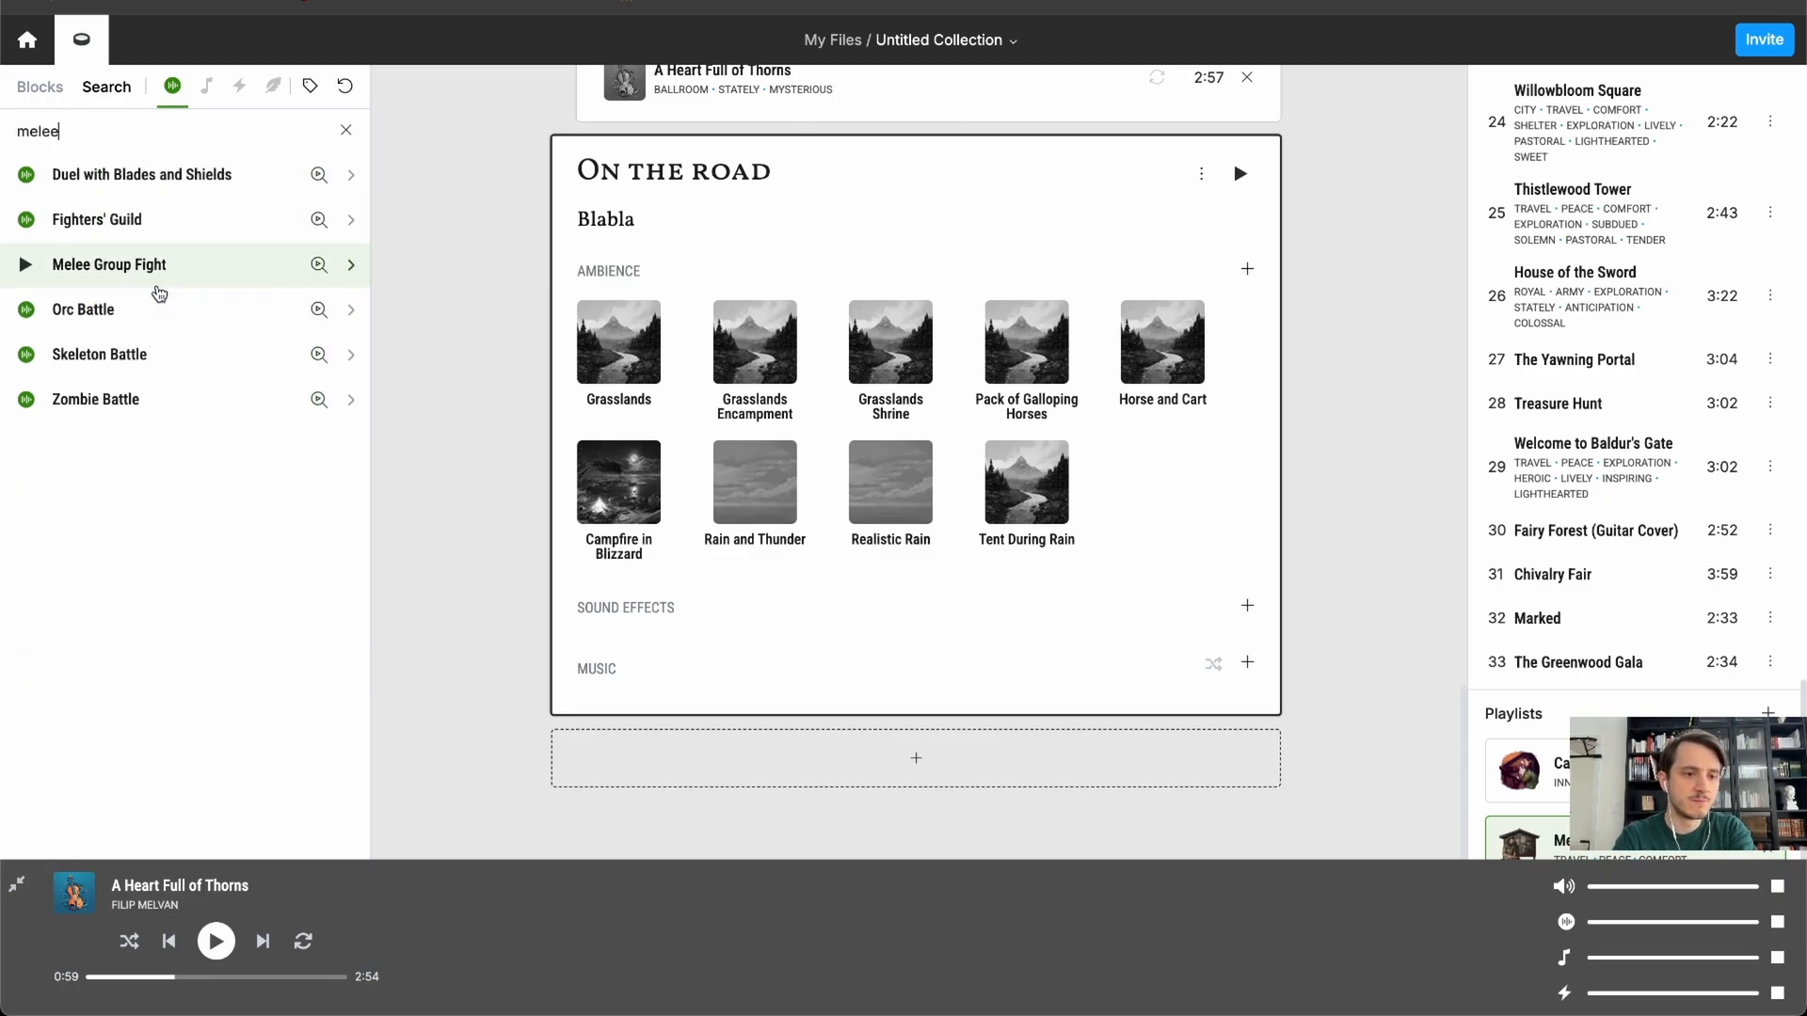
{"action": "left_click", "coordinate": [28, 268]}
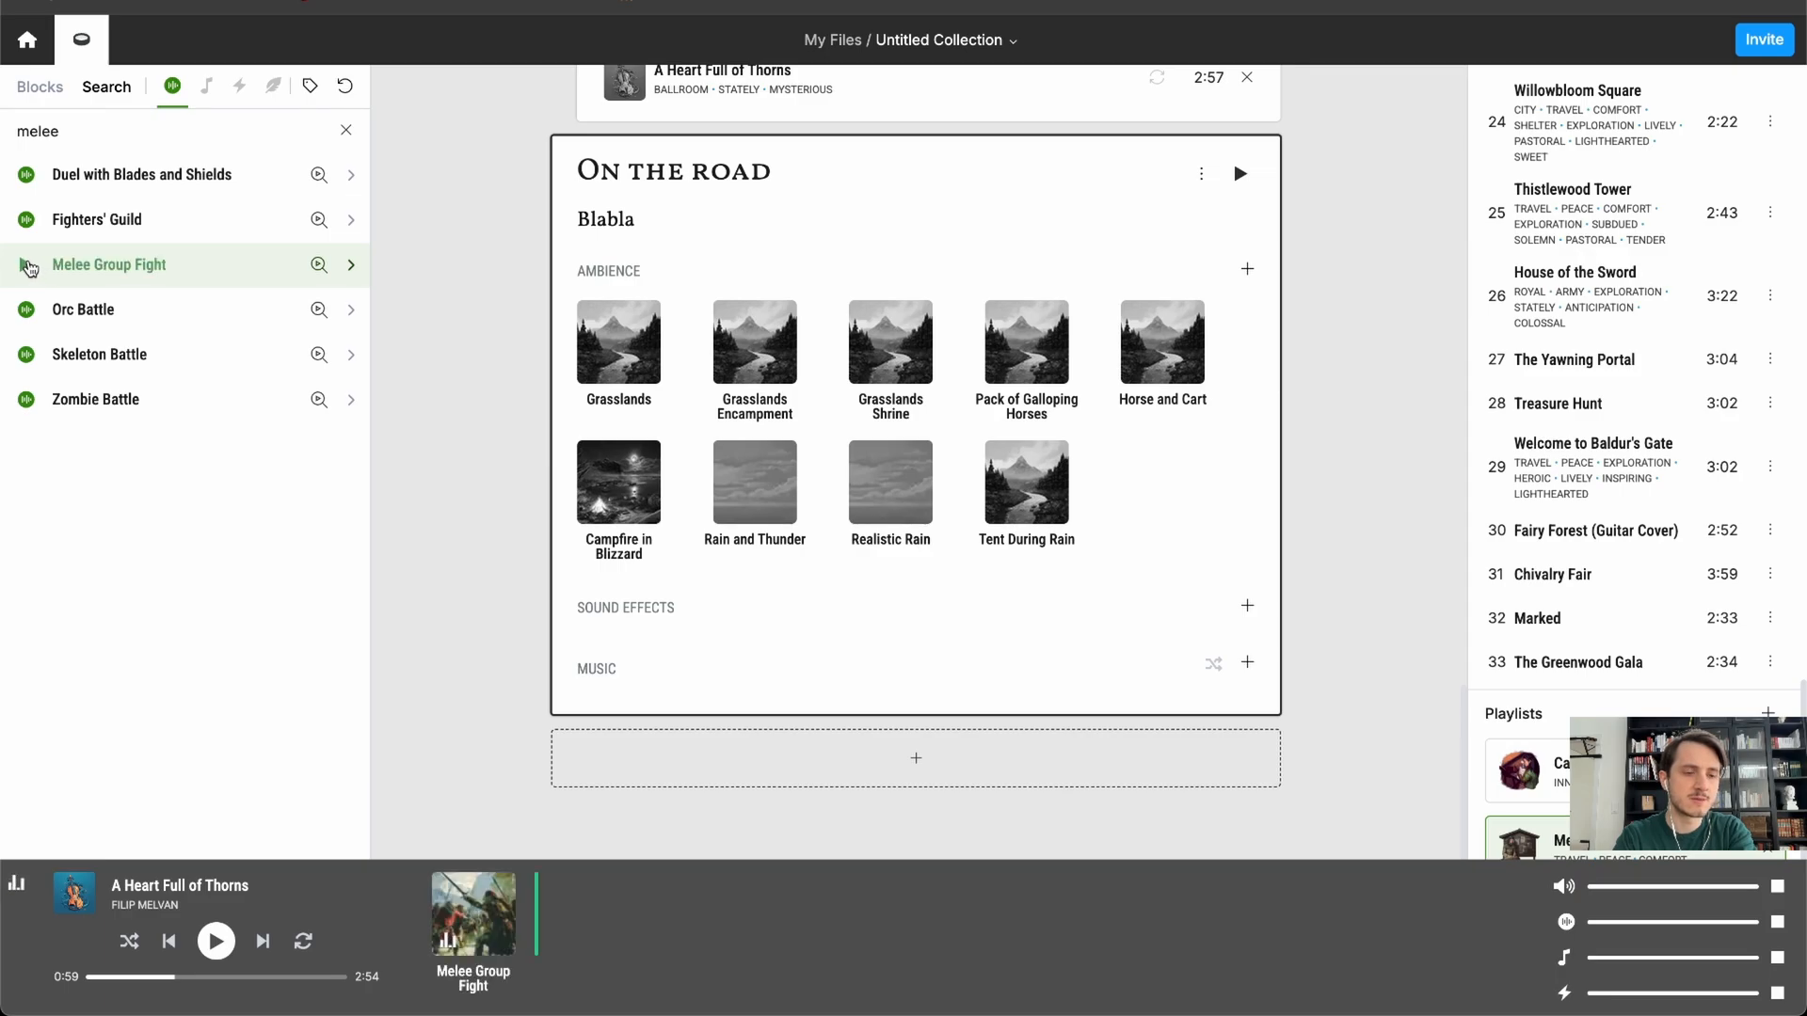
{"action": "left_click", "coordinate": [350, 267]}
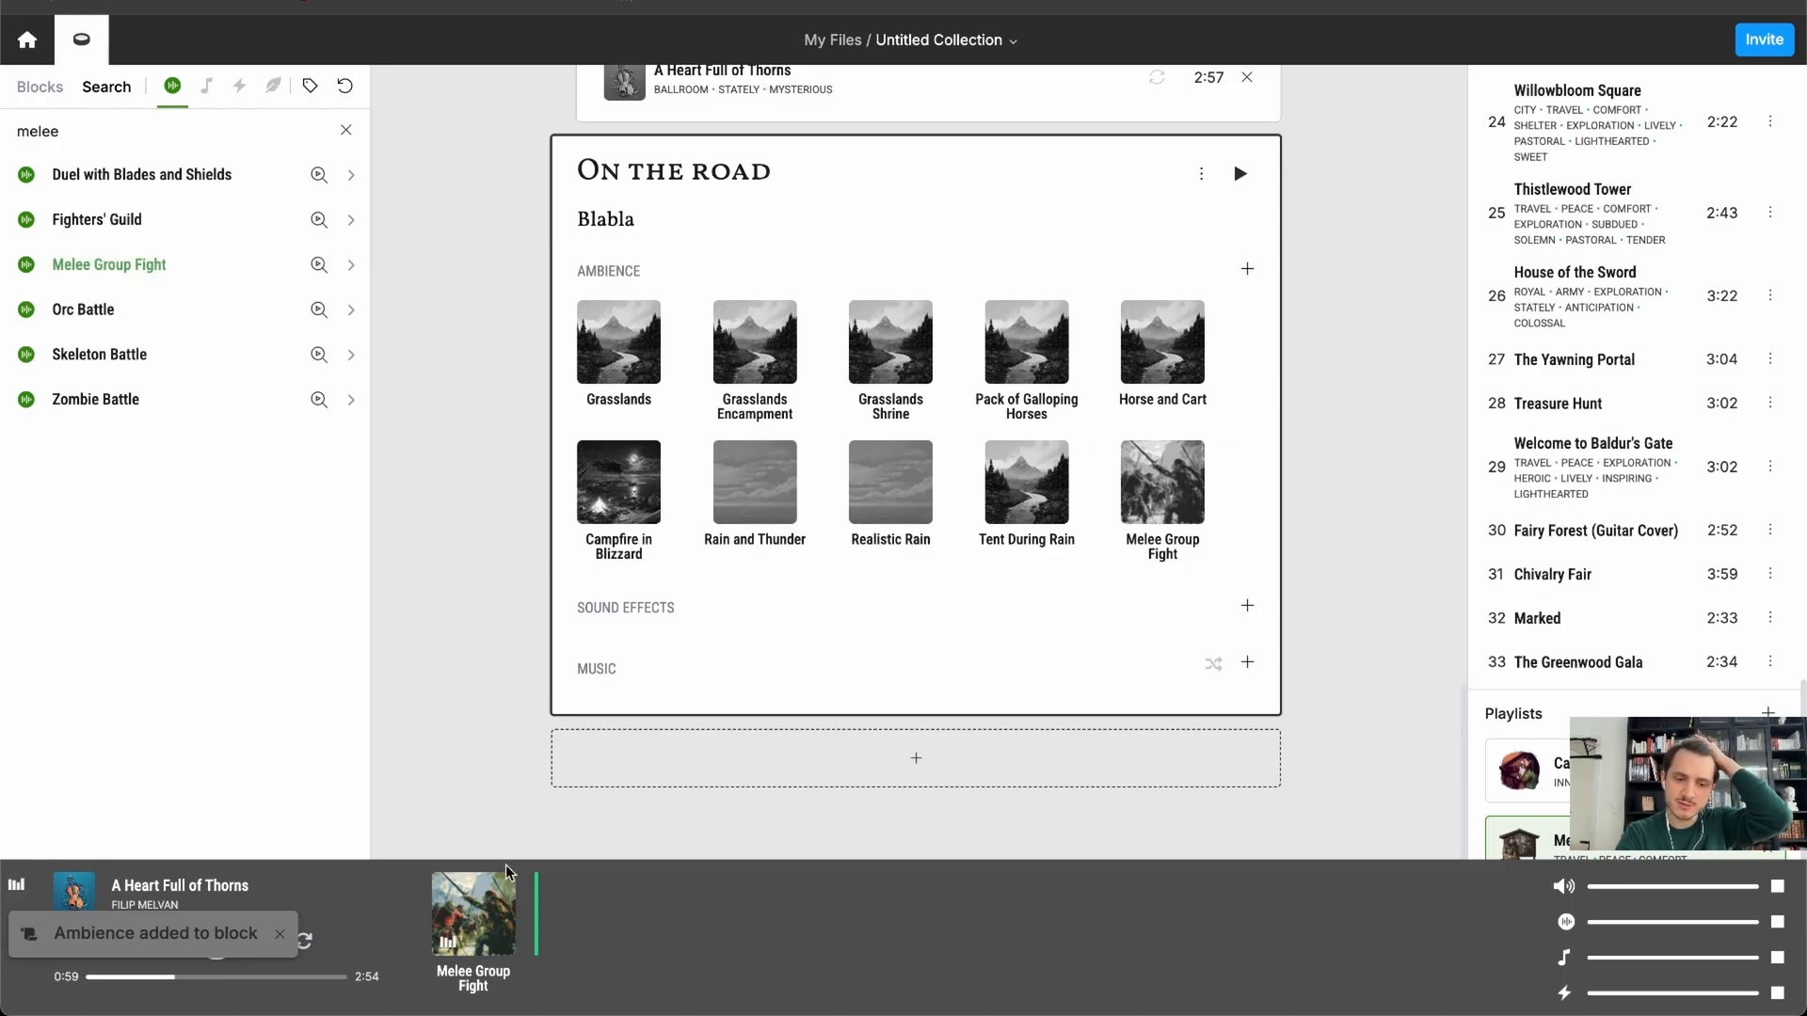
{"action": "left_click", "coordinate": [492, 956]}
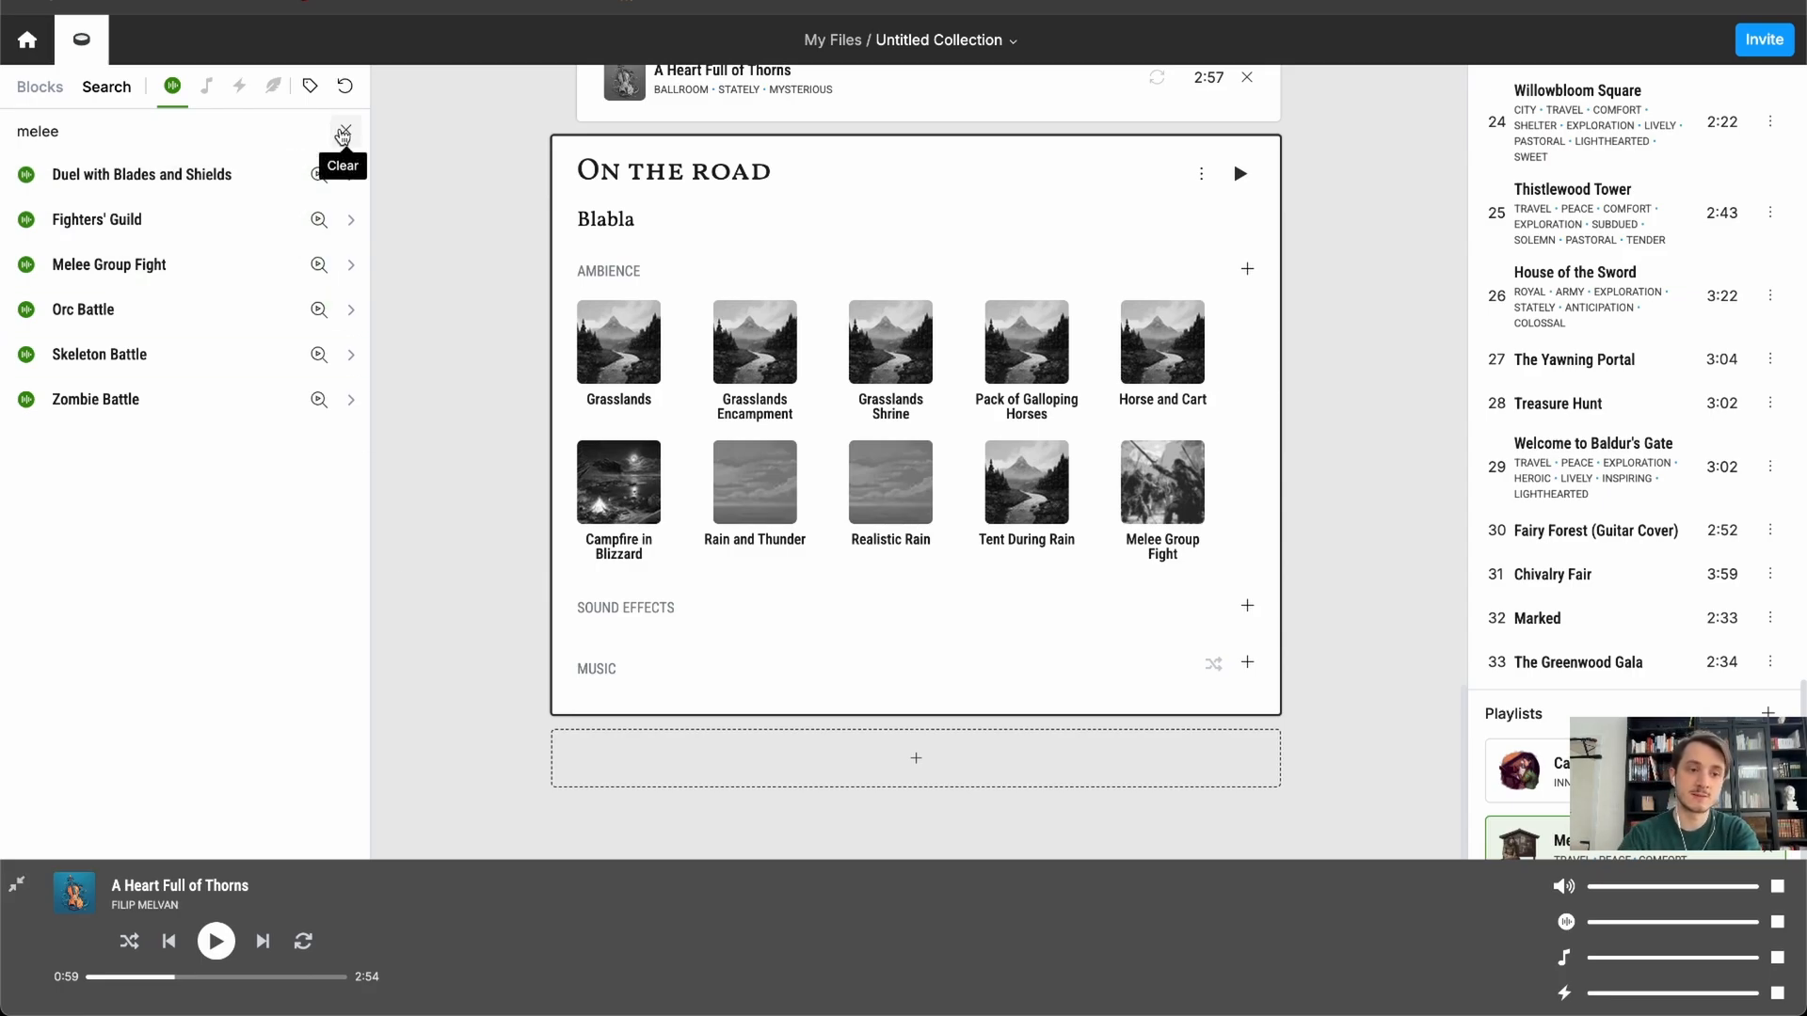
- Clear the melee search and return to the collection's block outline
{"action": "double_click", "coordinate": [236, 128]}
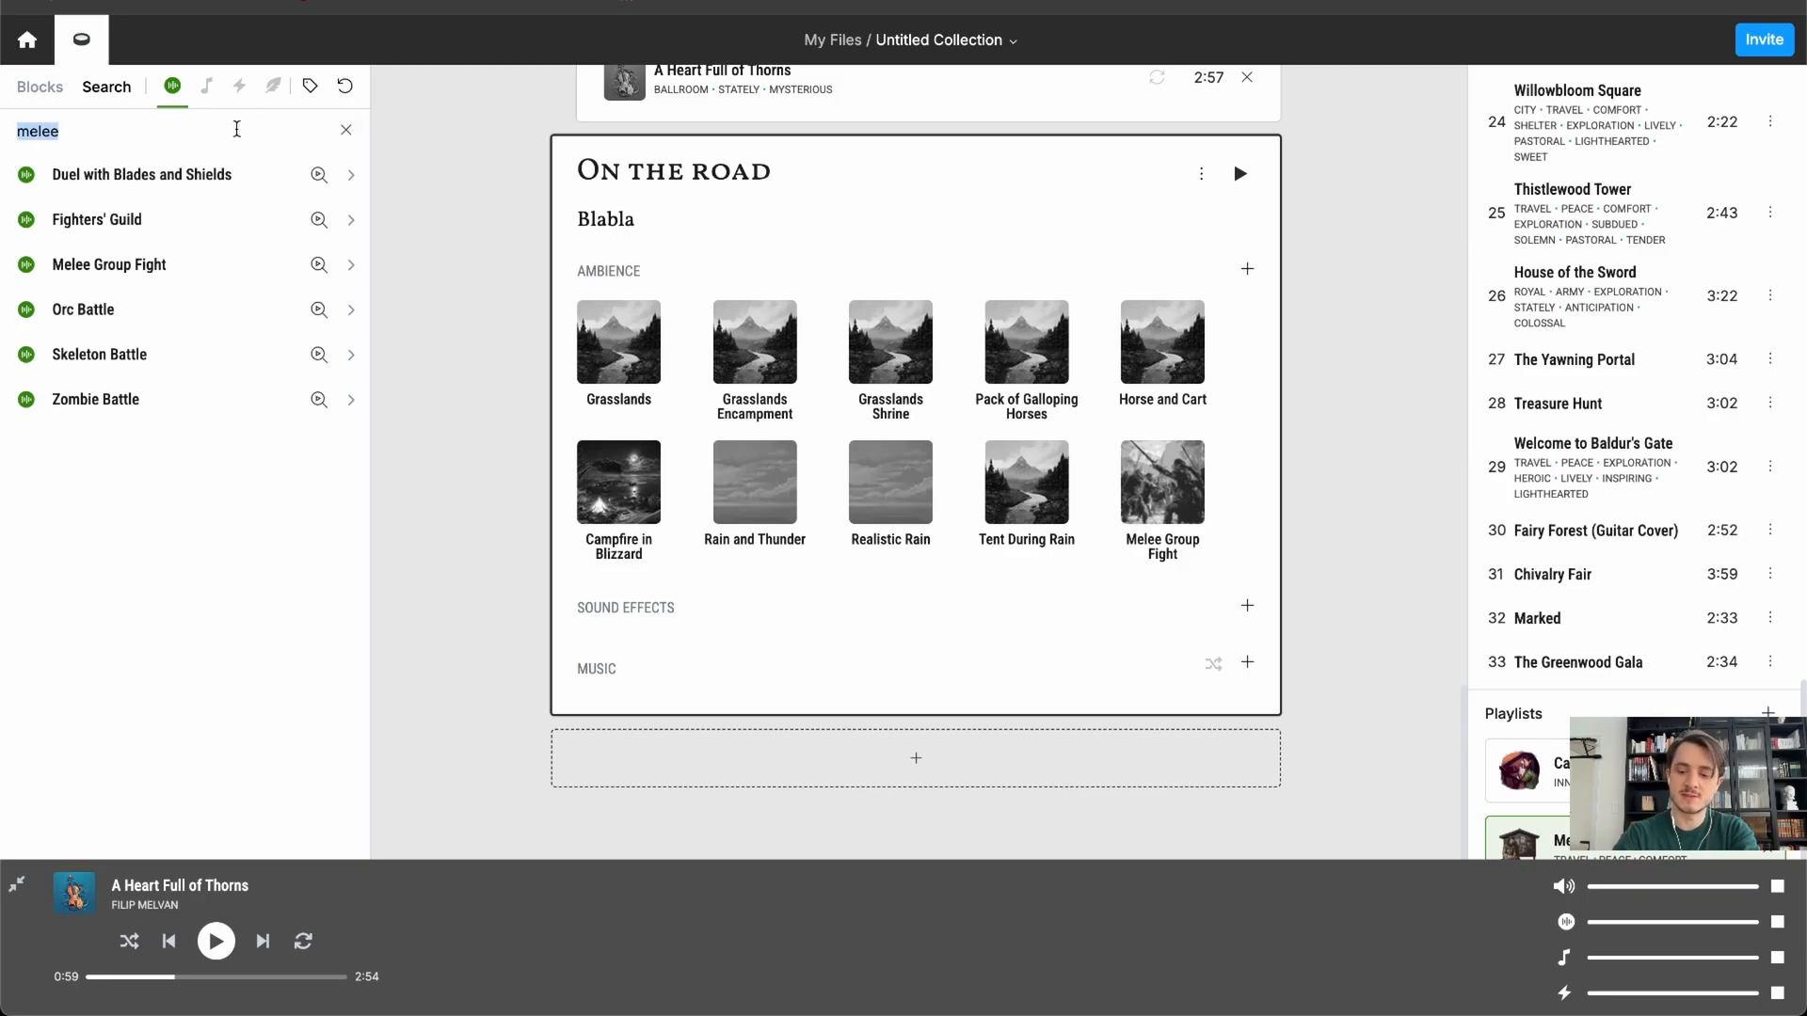
{"action": "key", "text": "BackSpace"}
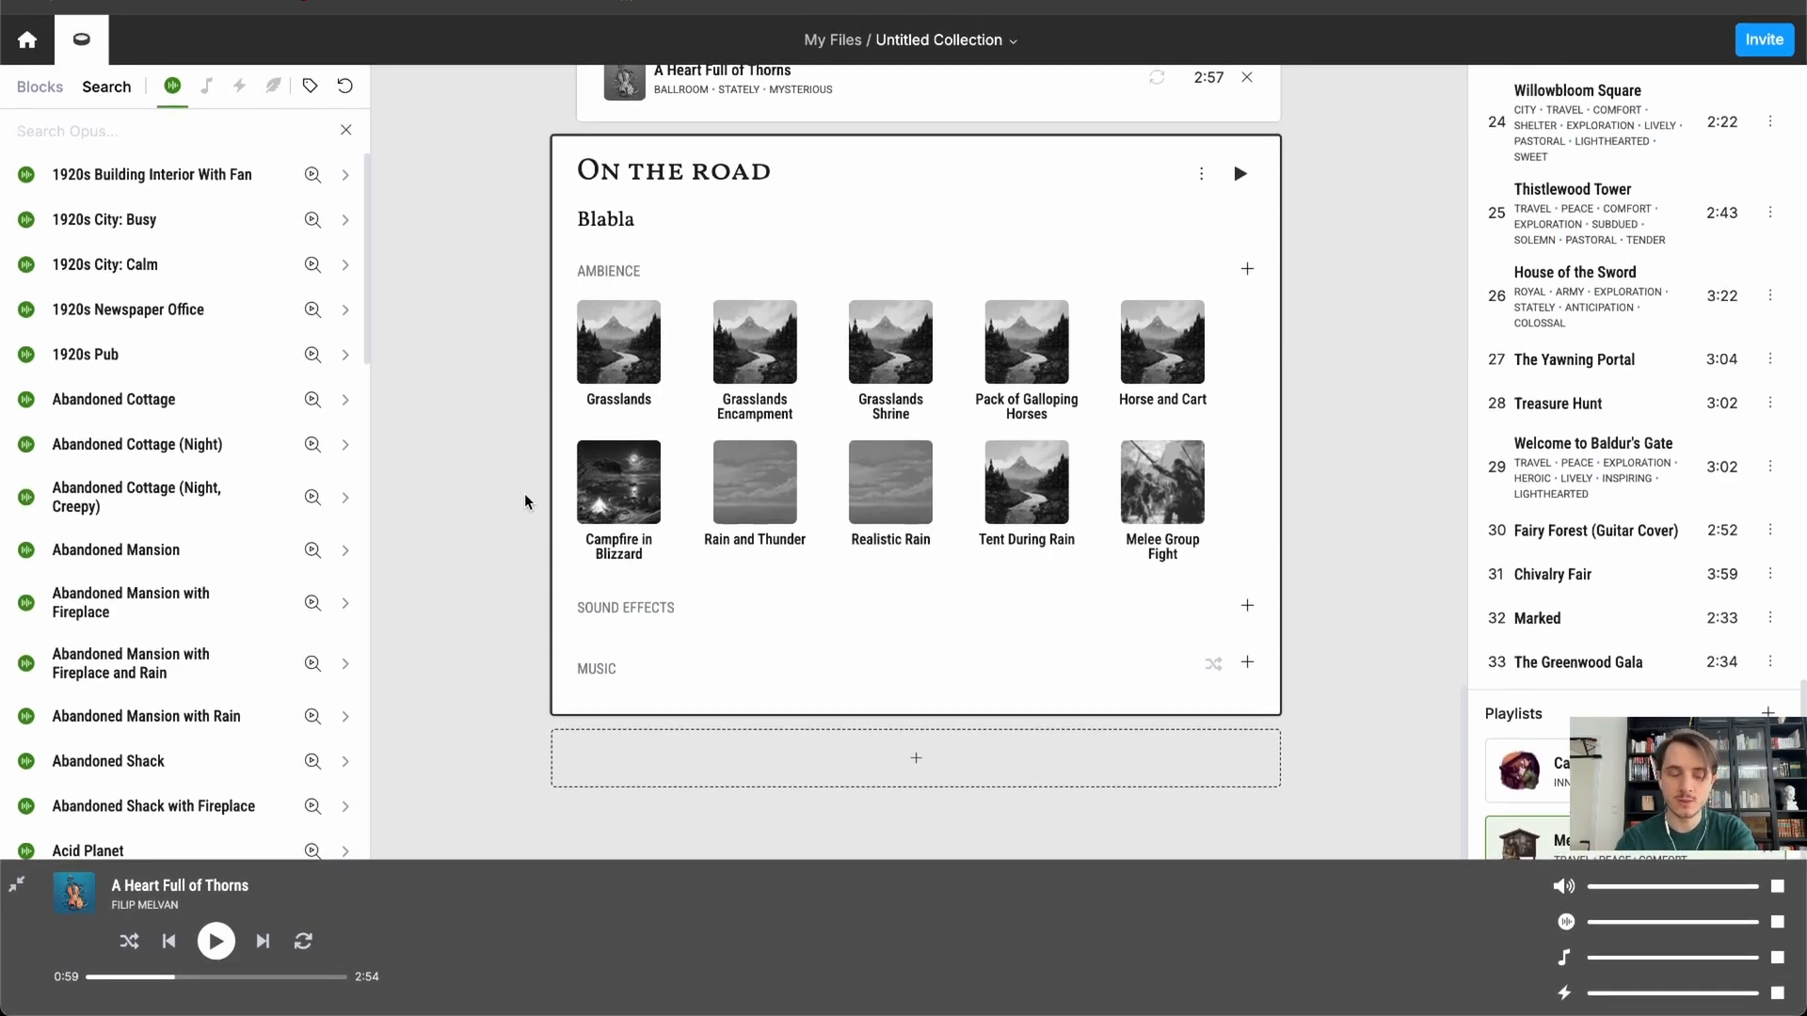
{"action": "left_click", "coordinate": [56, 100]}
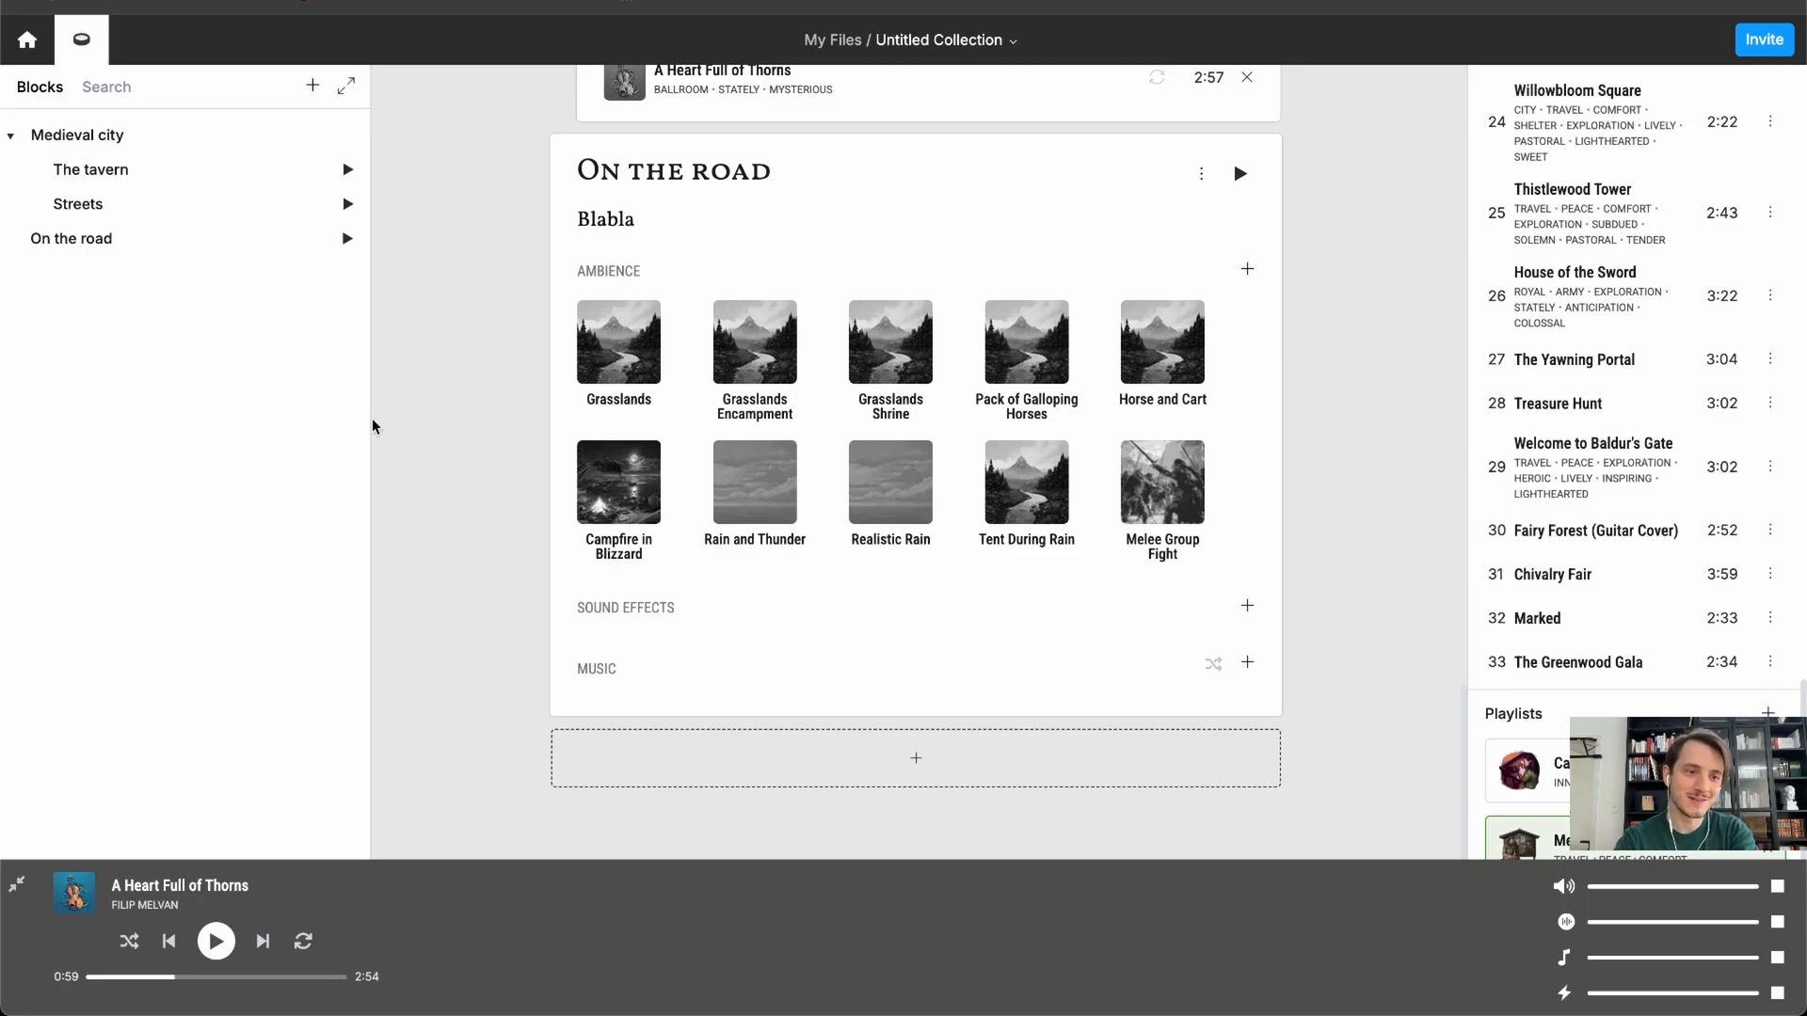
- Add a new block titled "The dungeon" below the On the road block and save it
{"action": "left_click", "coordinate": [911, 779]}
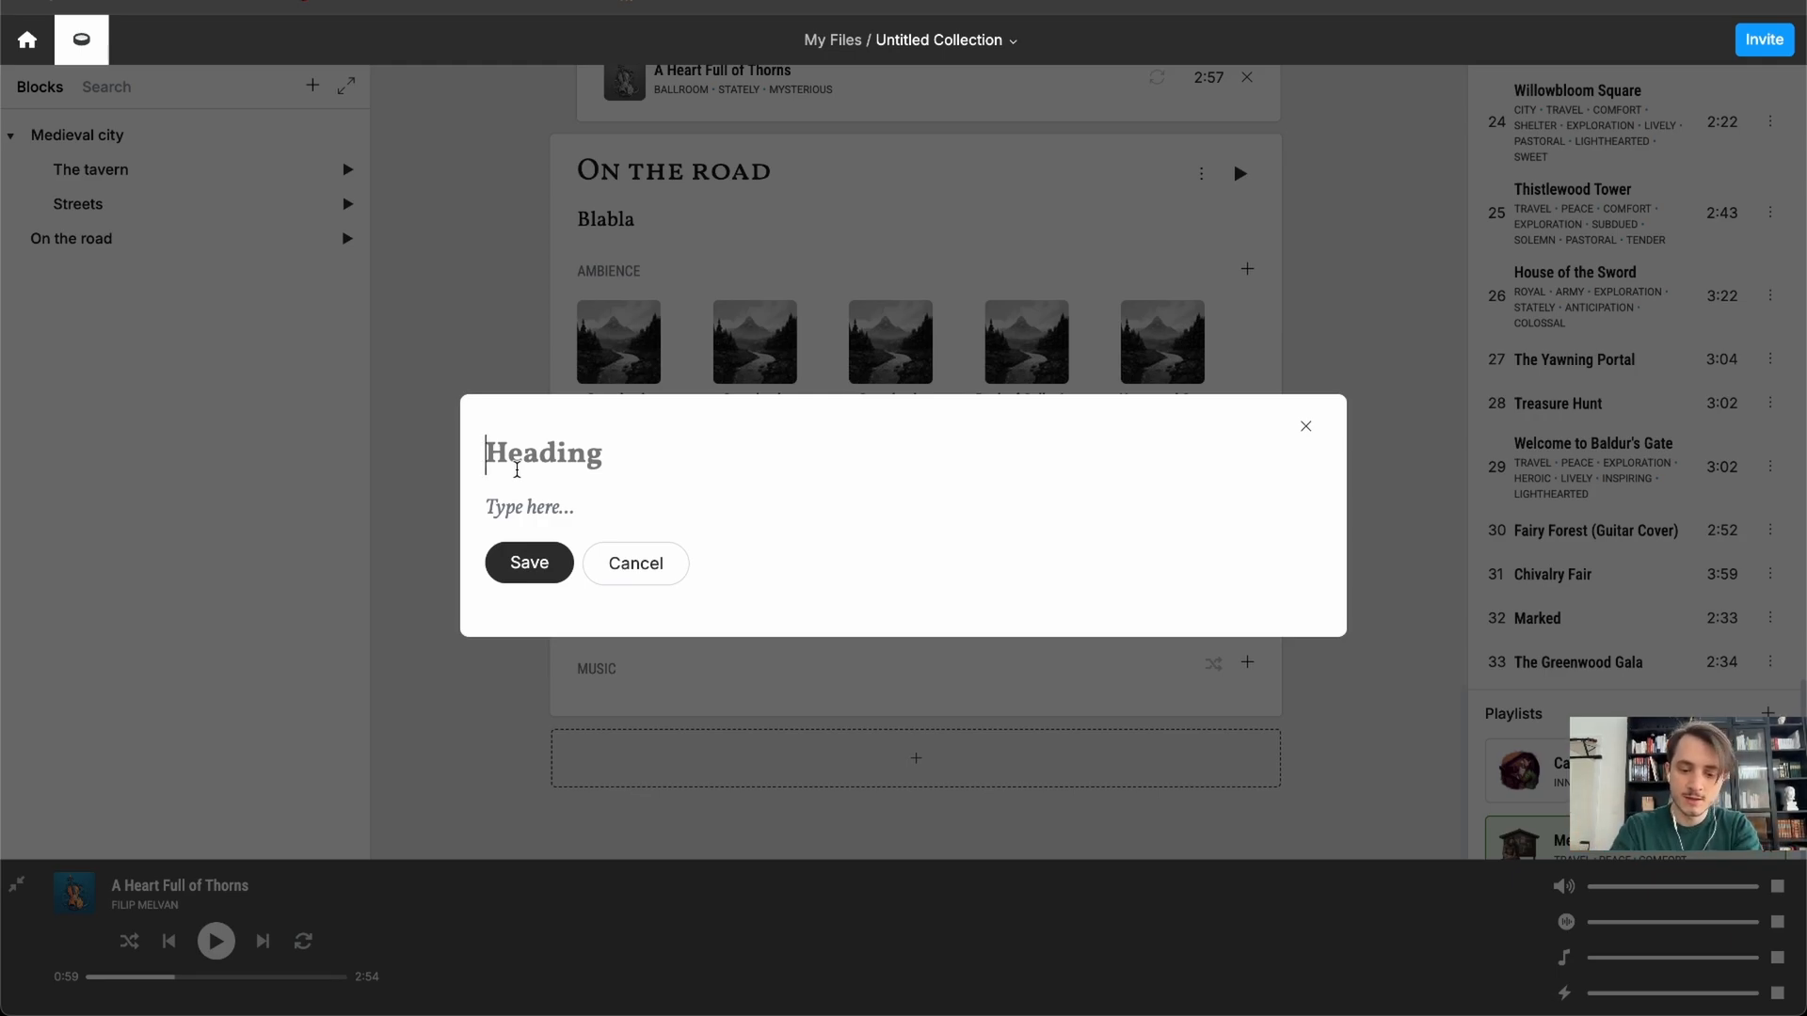
{"action": "type", "text": "The dungeon"}
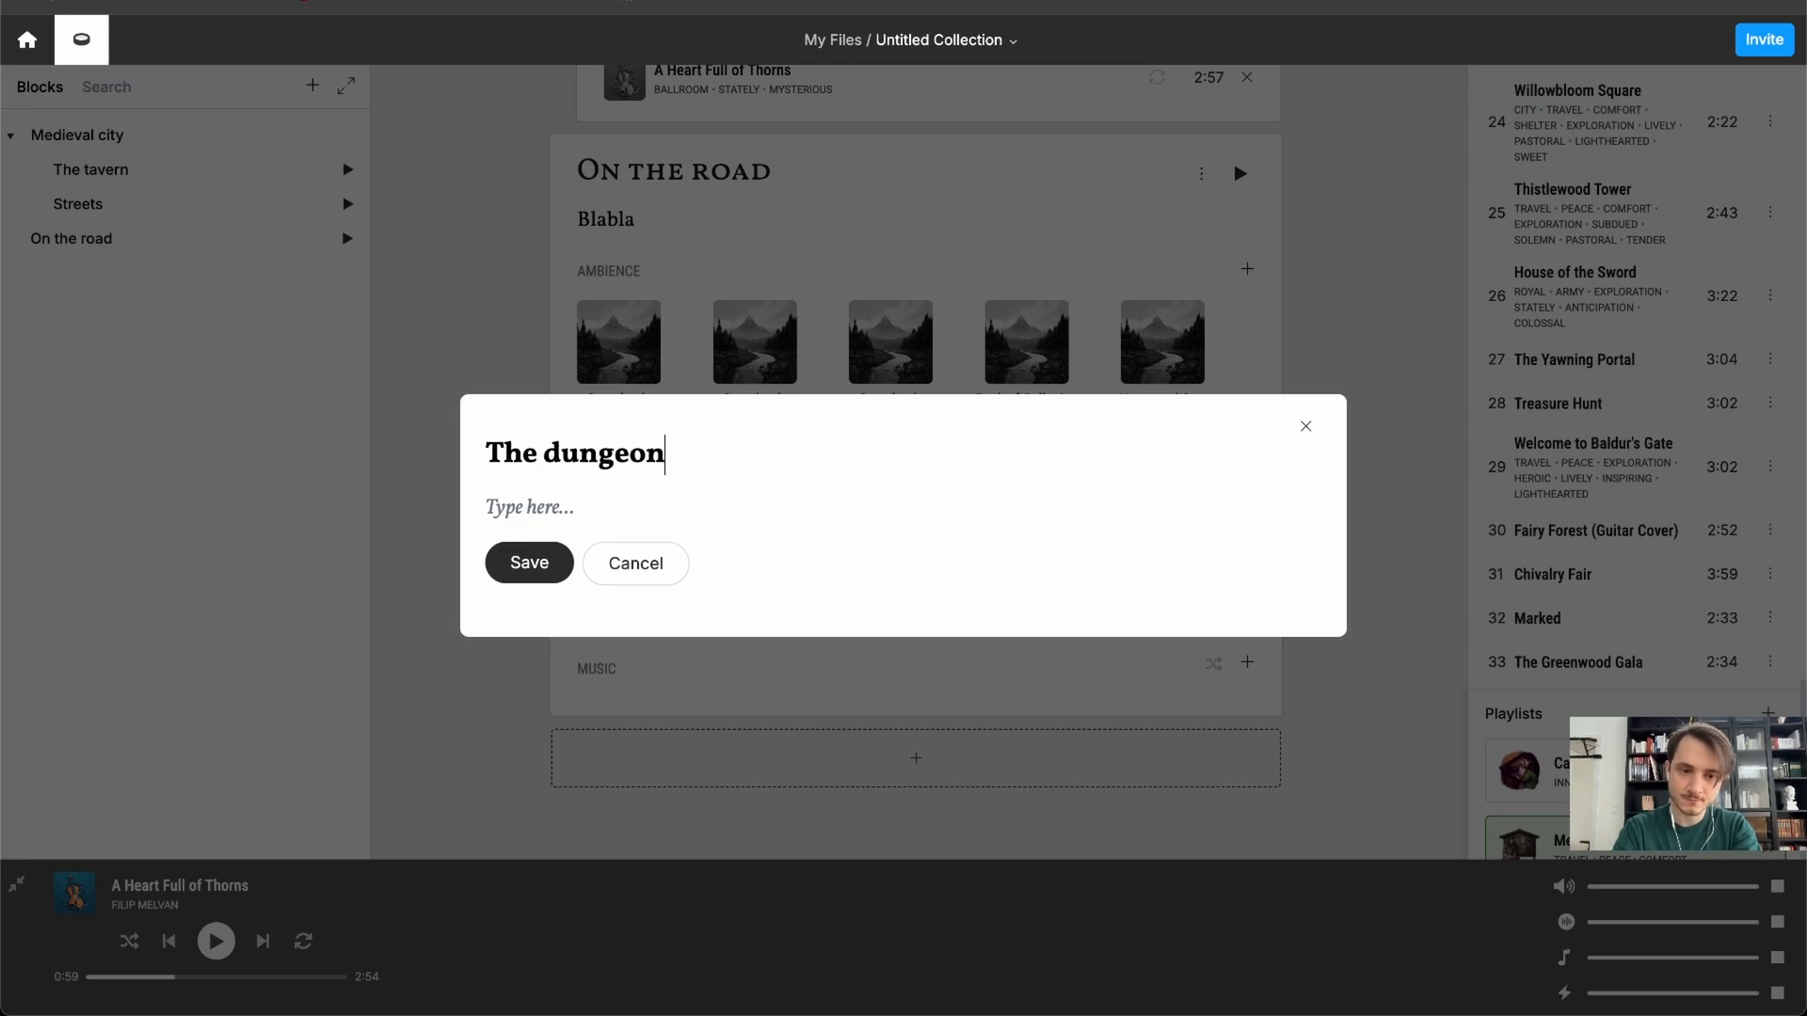
{"action": "left_click", "coordinate": [524, 564]}
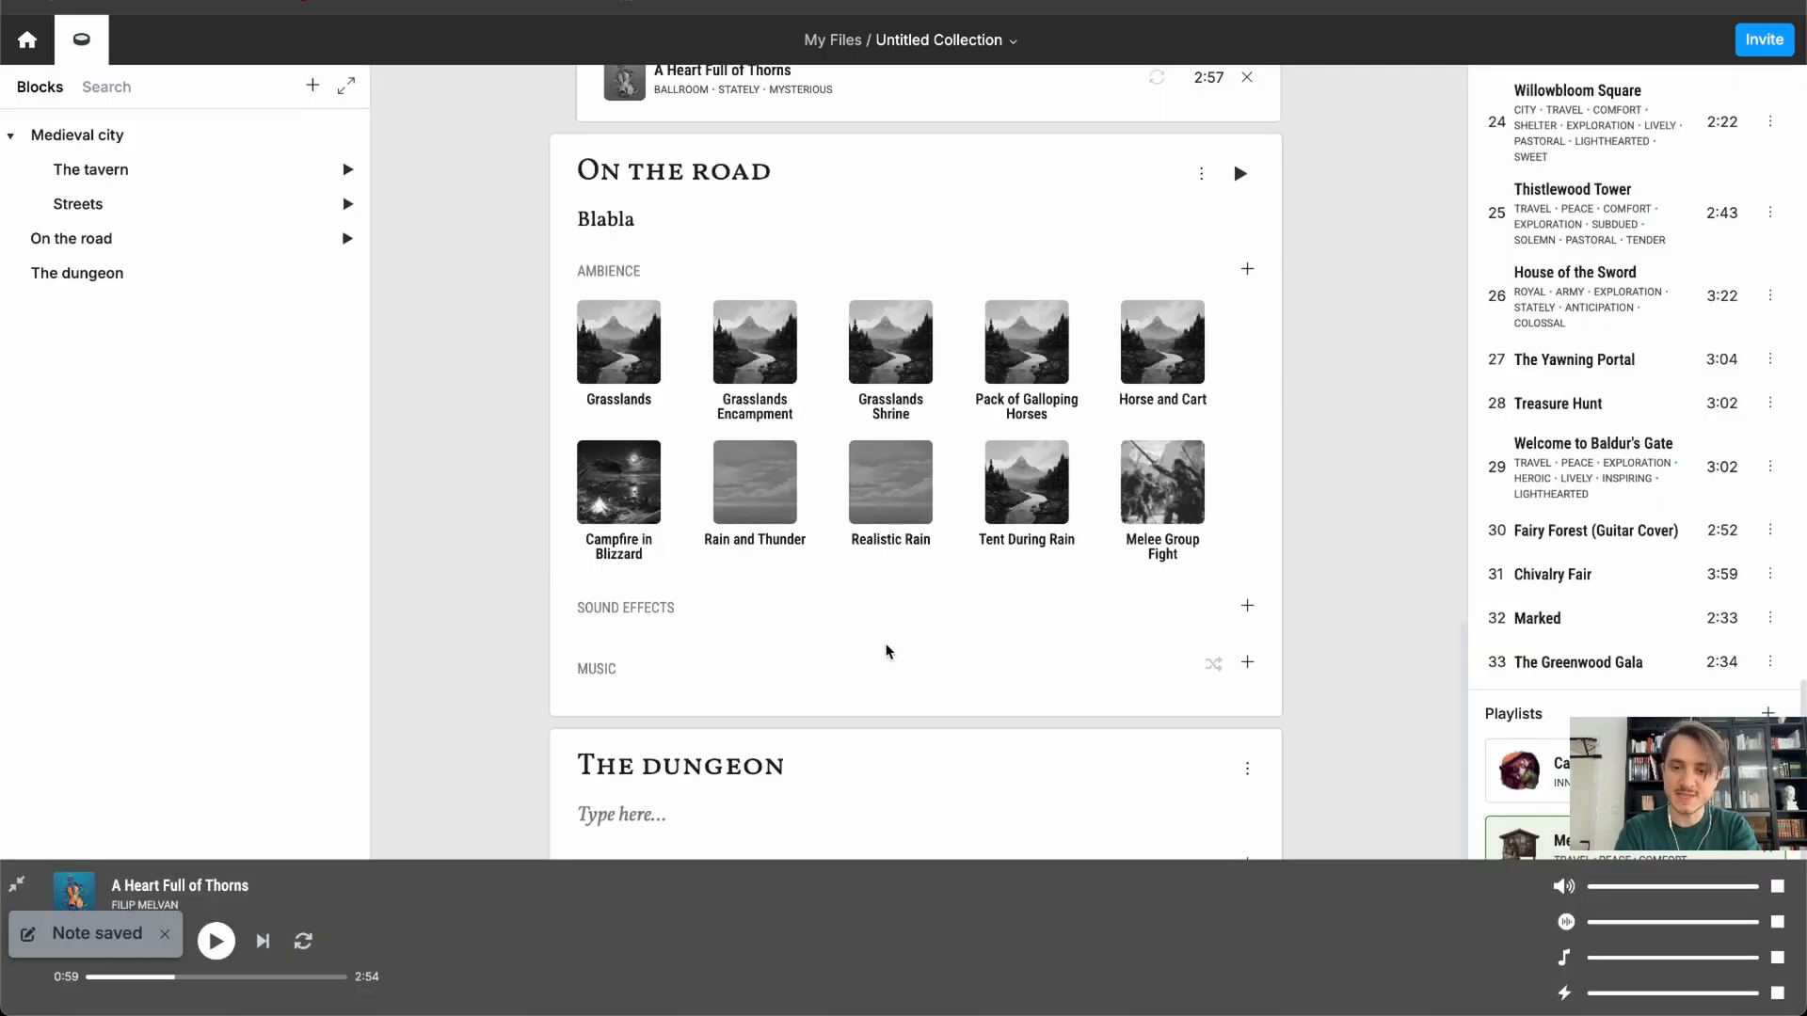
{"action": "scroll", "coordinate": [885, 651], "scroll_direction": "down", "scroll_amount": 5}
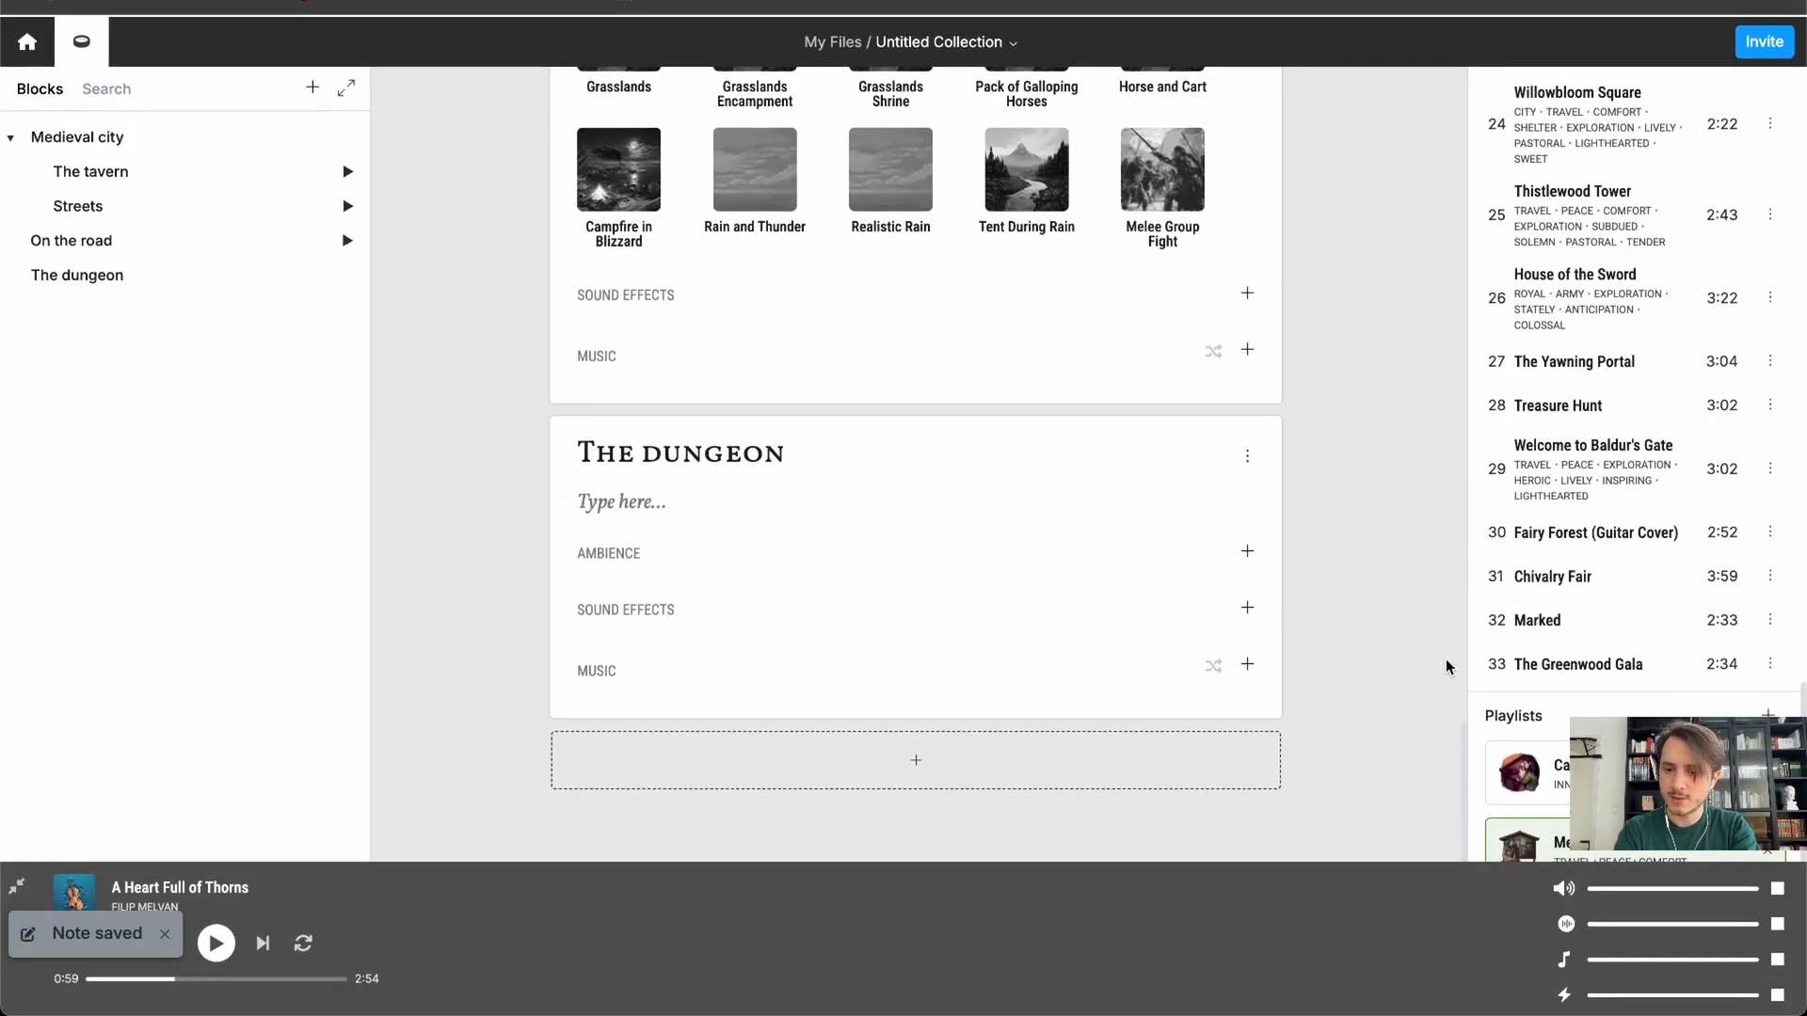
- Collapse the Medieval Streets playlist, search the music playlists for "combat" and add the Combat playlist to the collection
{"action": "scroll", "coordinate": [1600, 611], "scroll_direction": "down", "scroll_amount": 2}
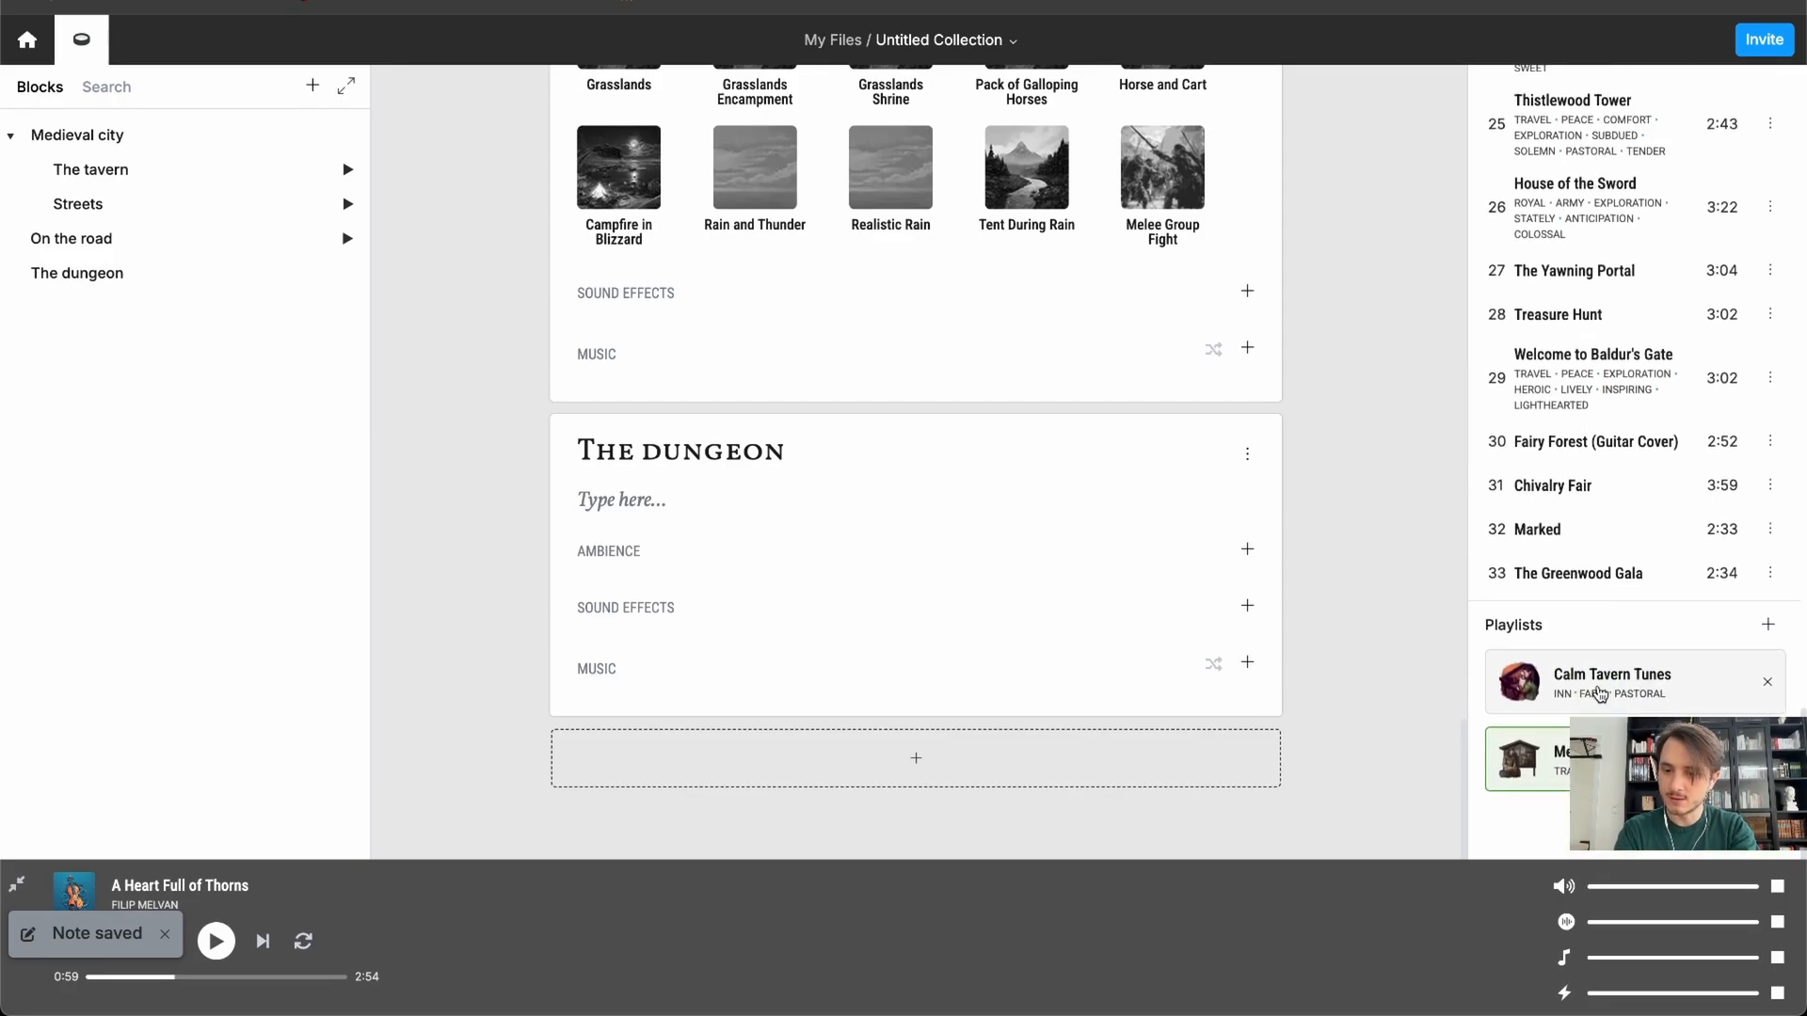
{"action": "left_click", "coordinate": [1607, 756]}
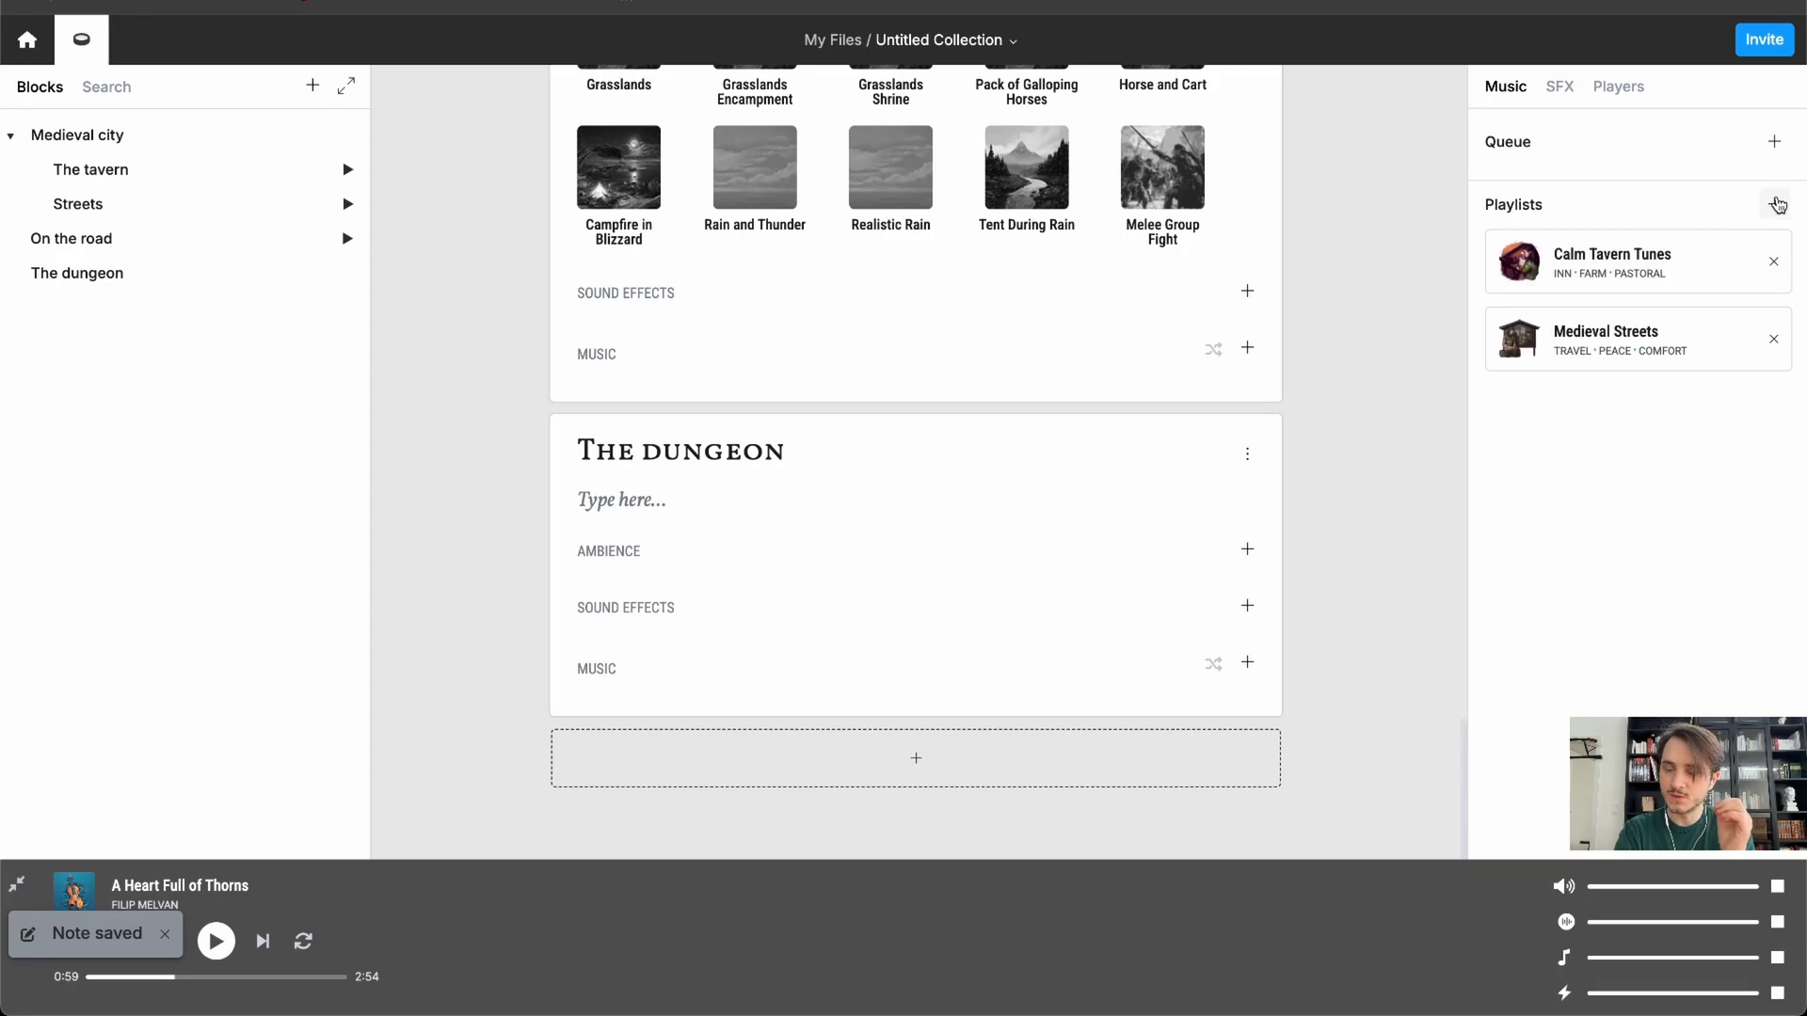
{"action": "left_click", "coordinate": [1775, 204]}
{"action": "left_click", "coordinate": [740, 137]}
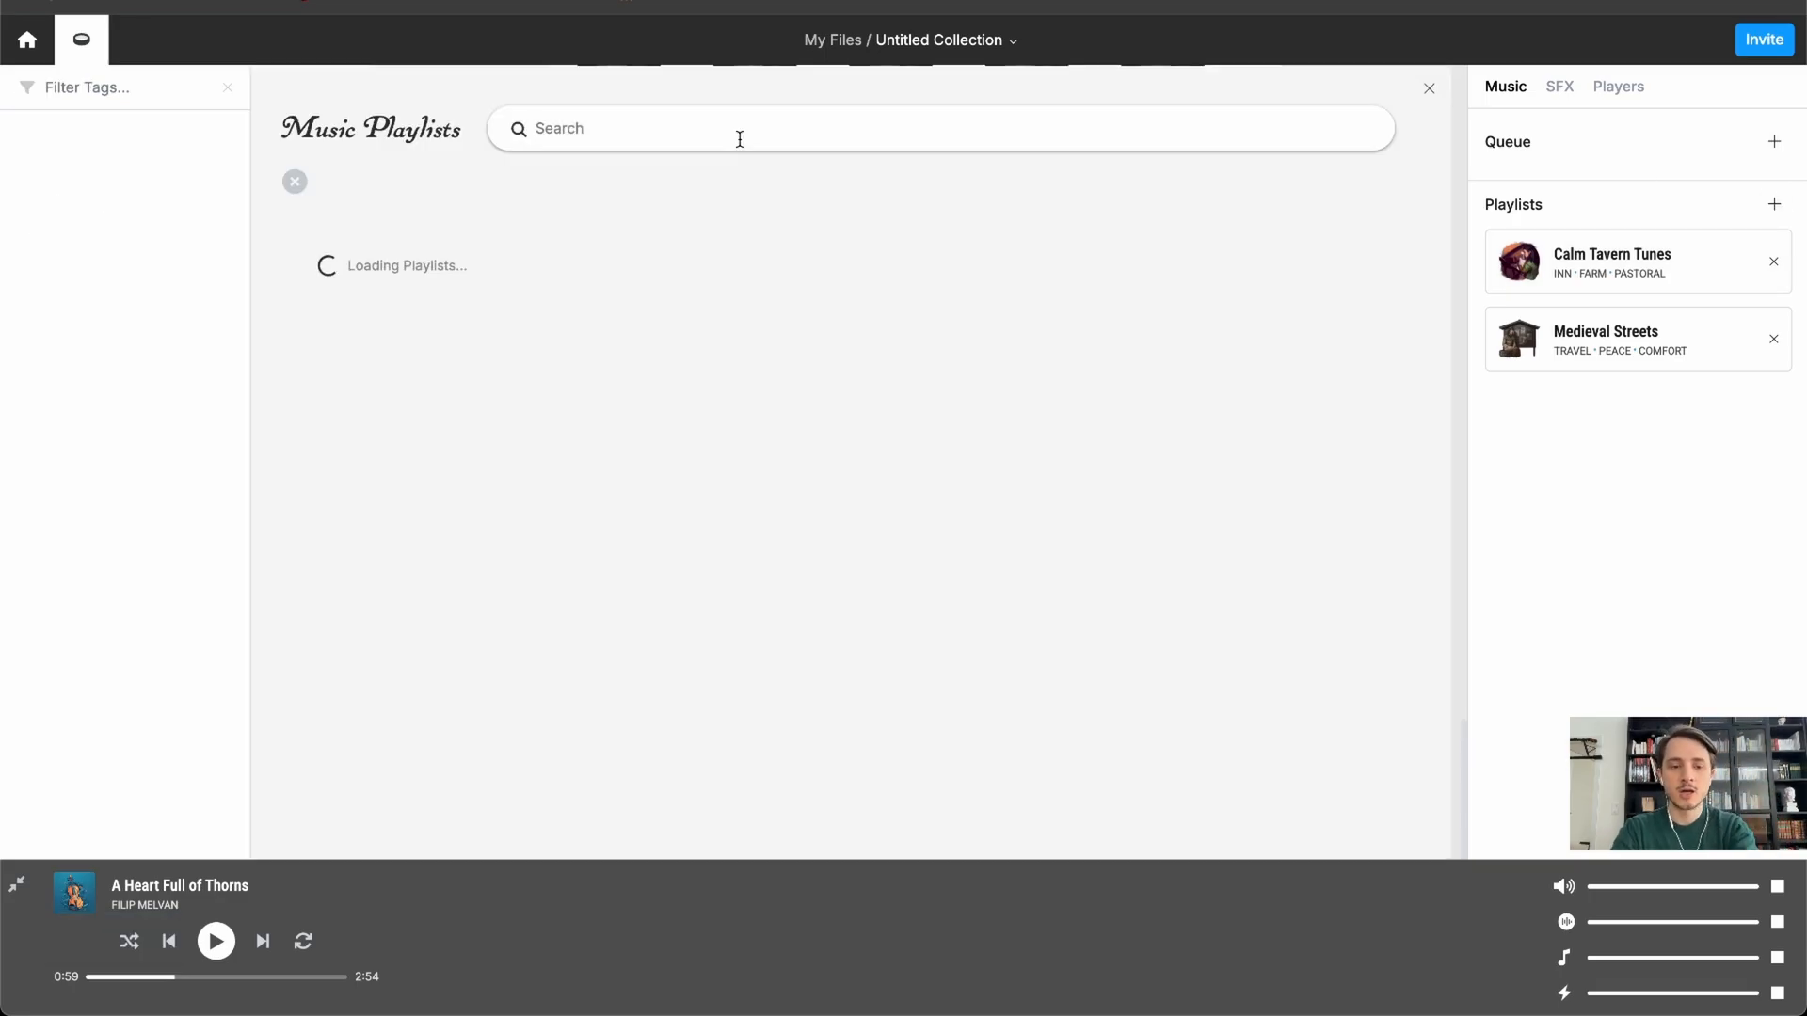
{"action": "type", "text": "combat"}
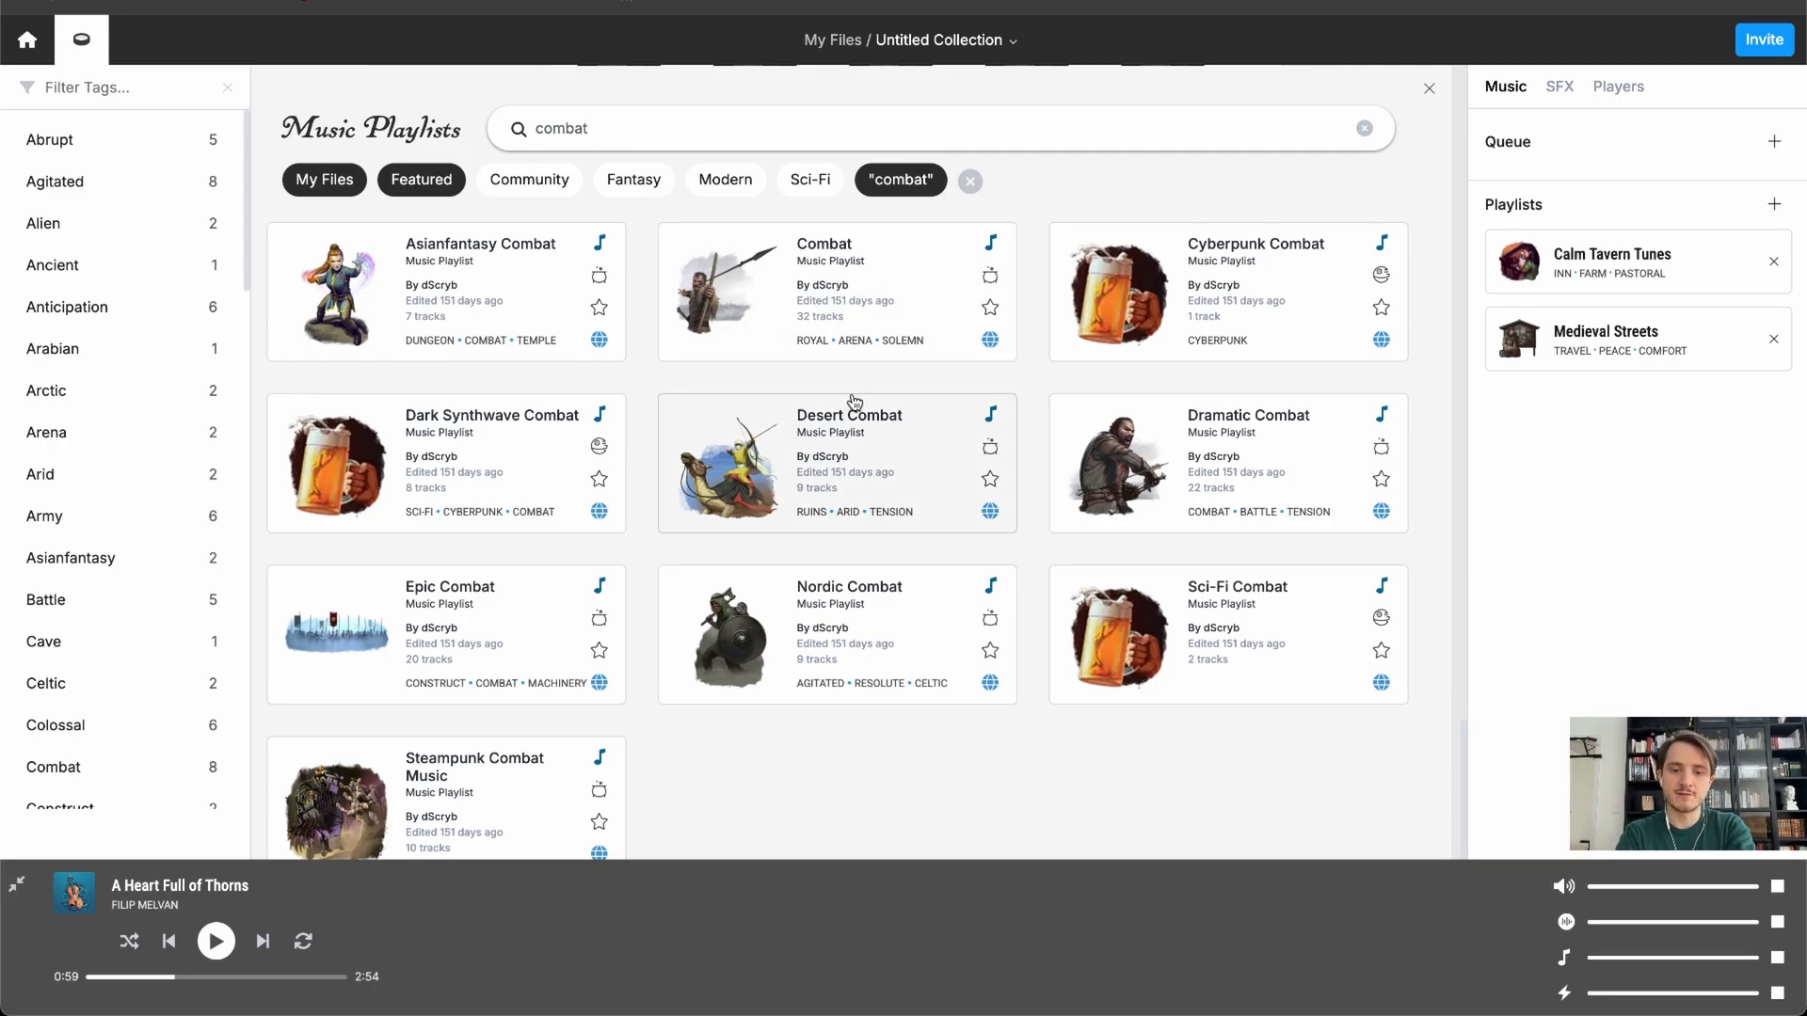
{"action": "left_click", "coordinate": [861, 288]}
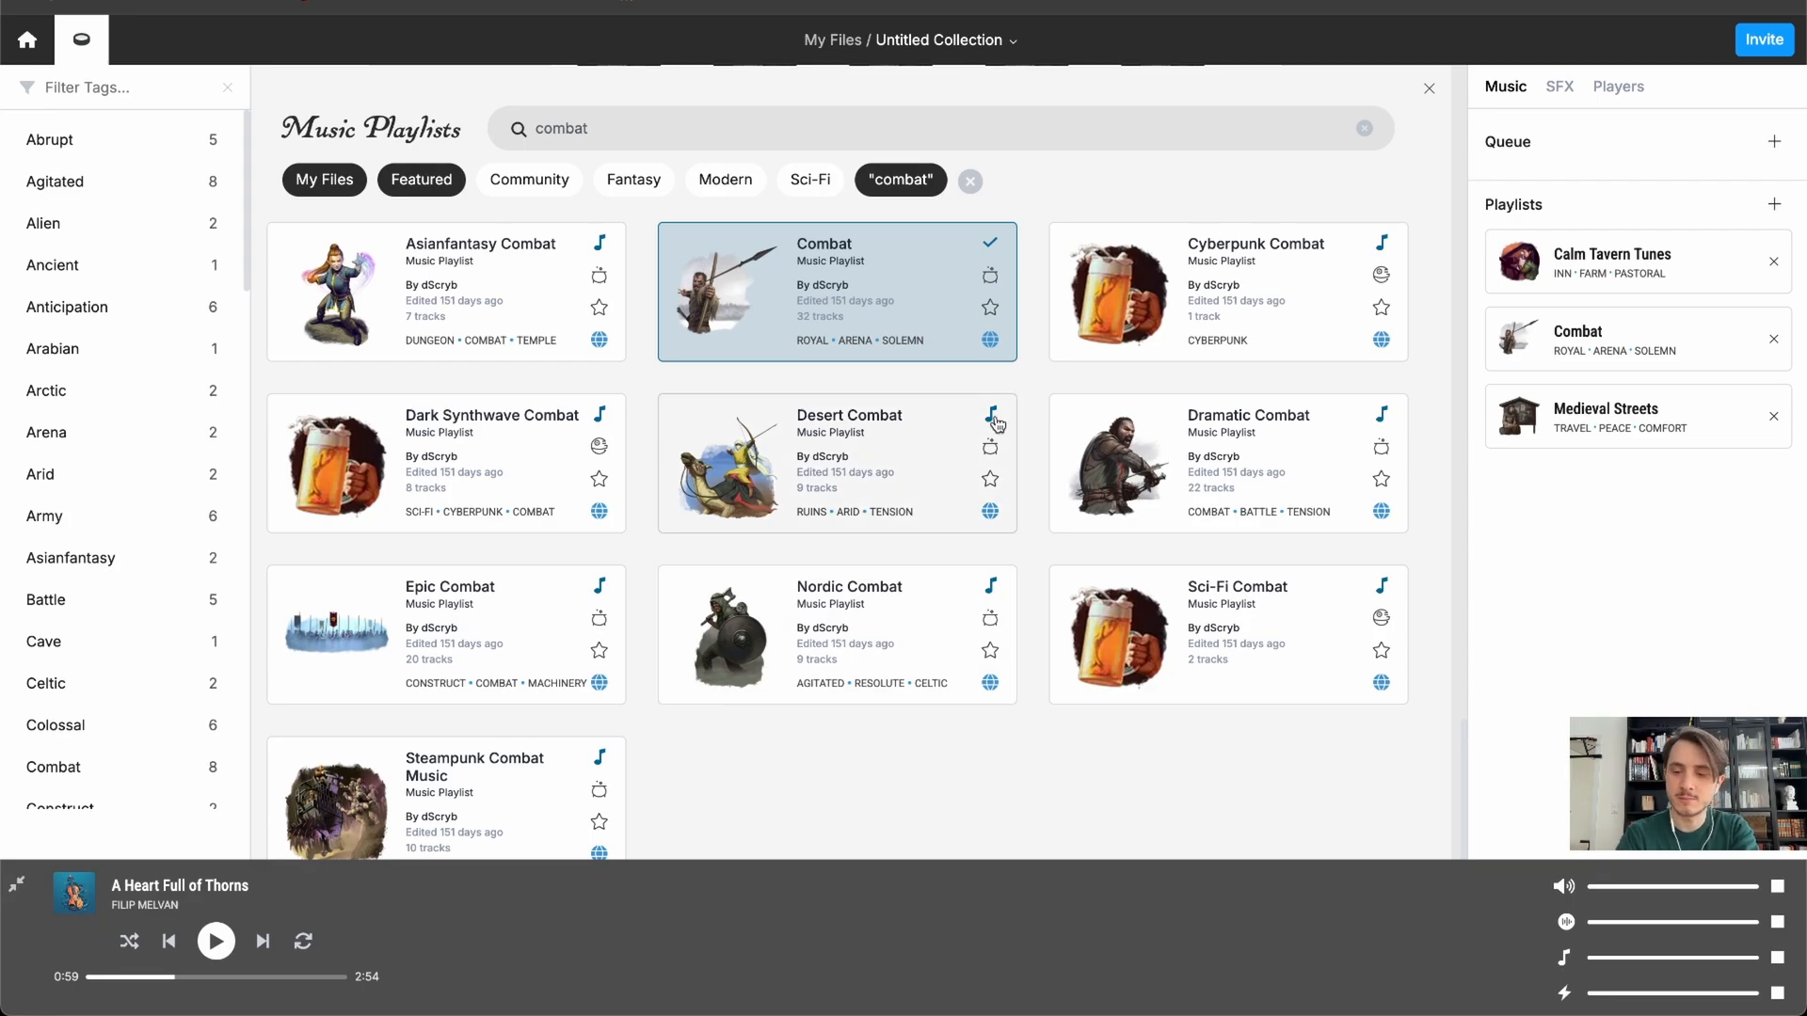
{"action": "left_click", "coordinate": [1429, 93]}
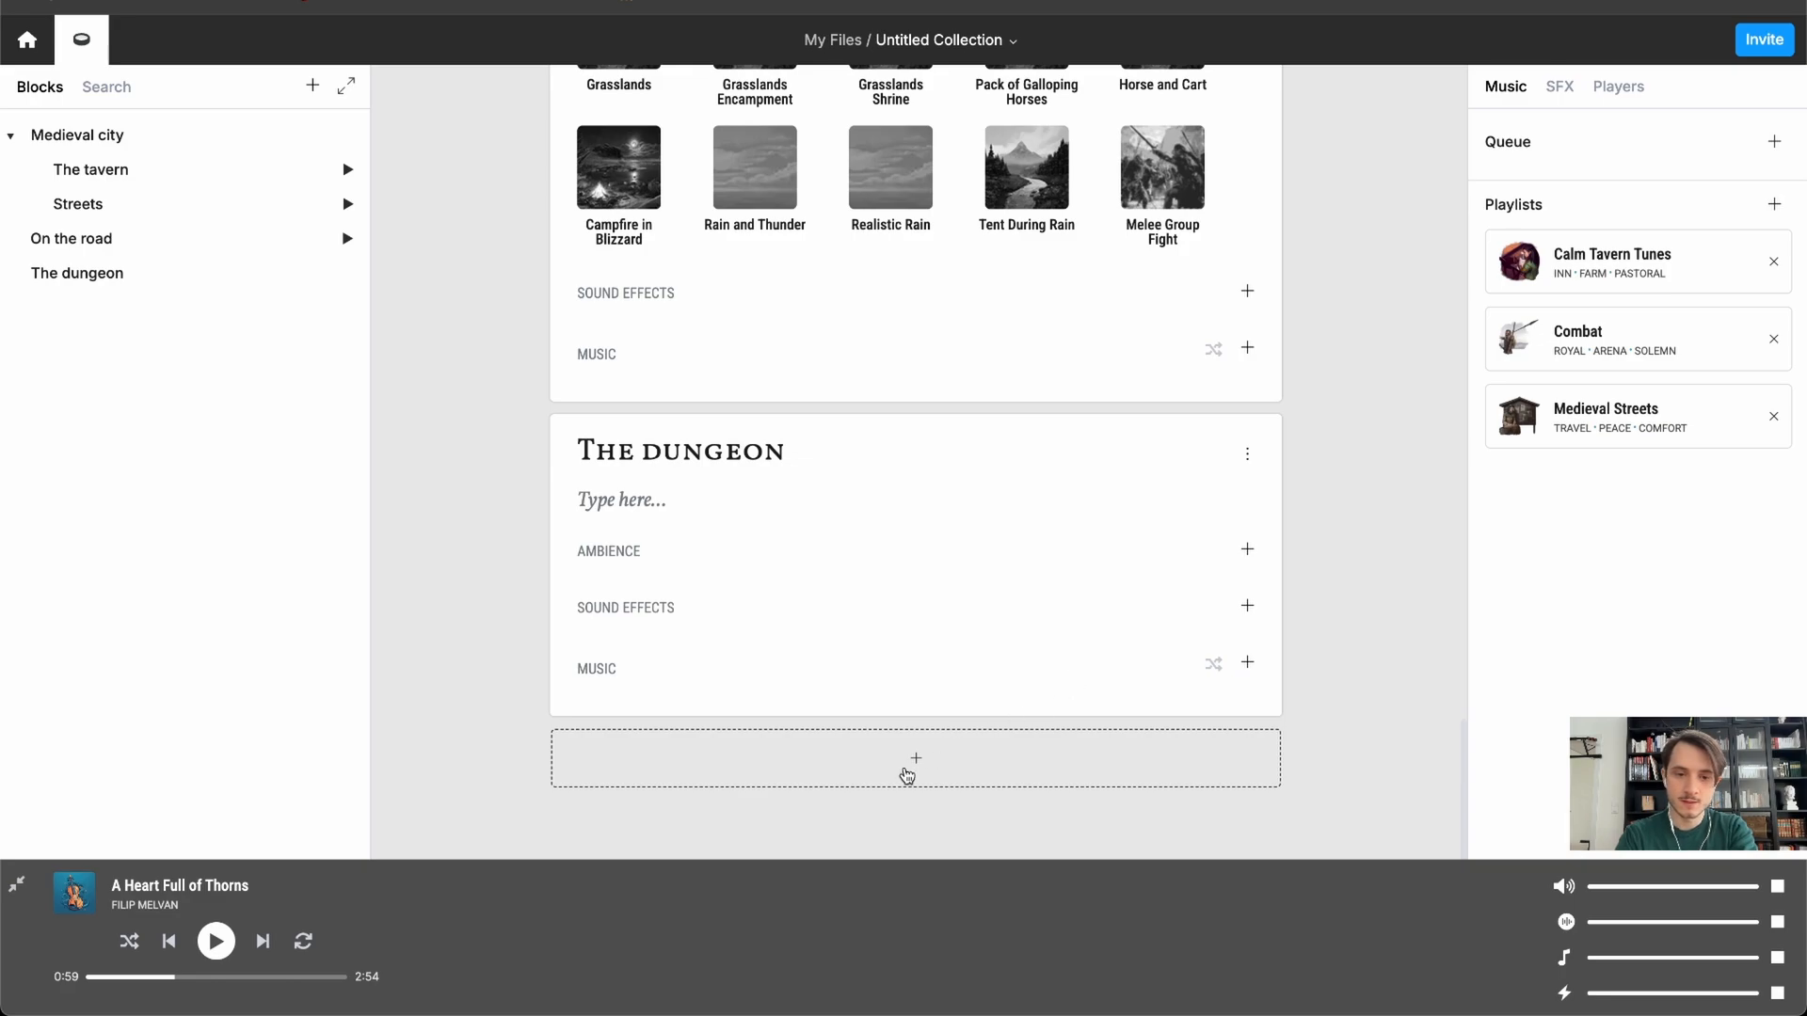
- Start adding ambiences to The dungeon block and filter the ambience library by the Dungeon tag
{"action": "left_click", "coordinate": [658, 450]}
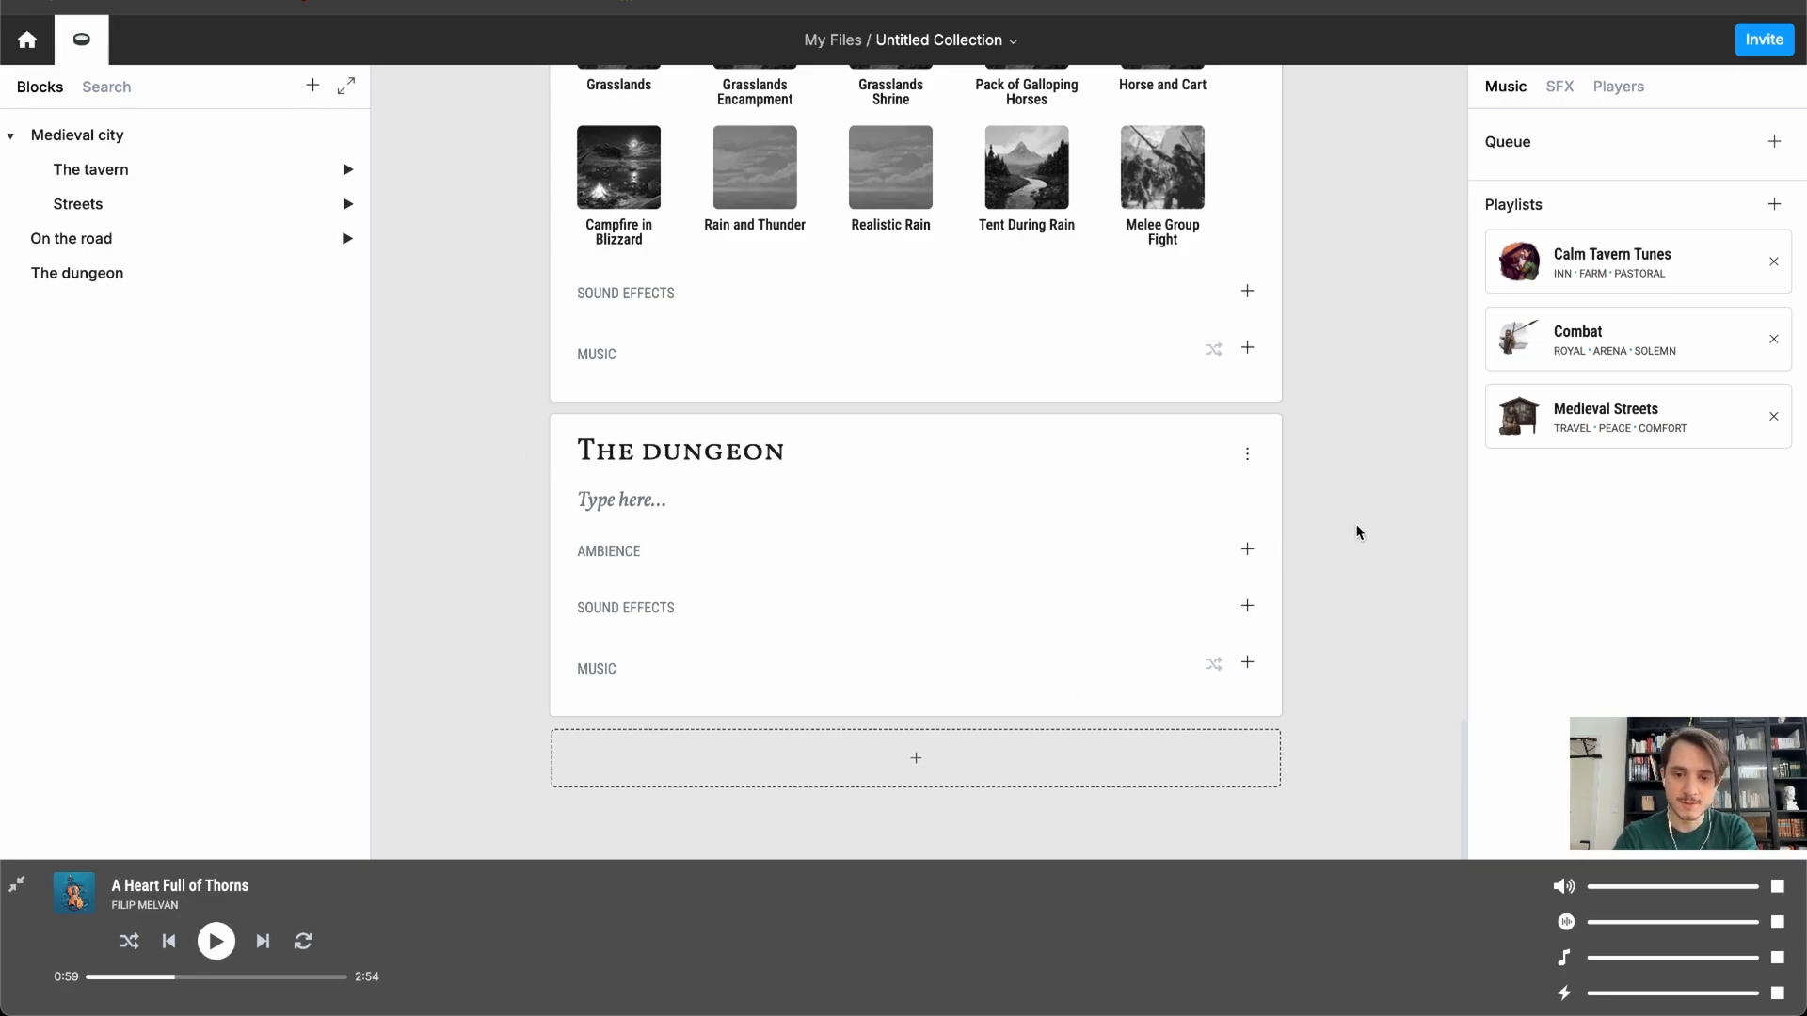
{"action": "left_click", "coordinate": [1246, 549]}
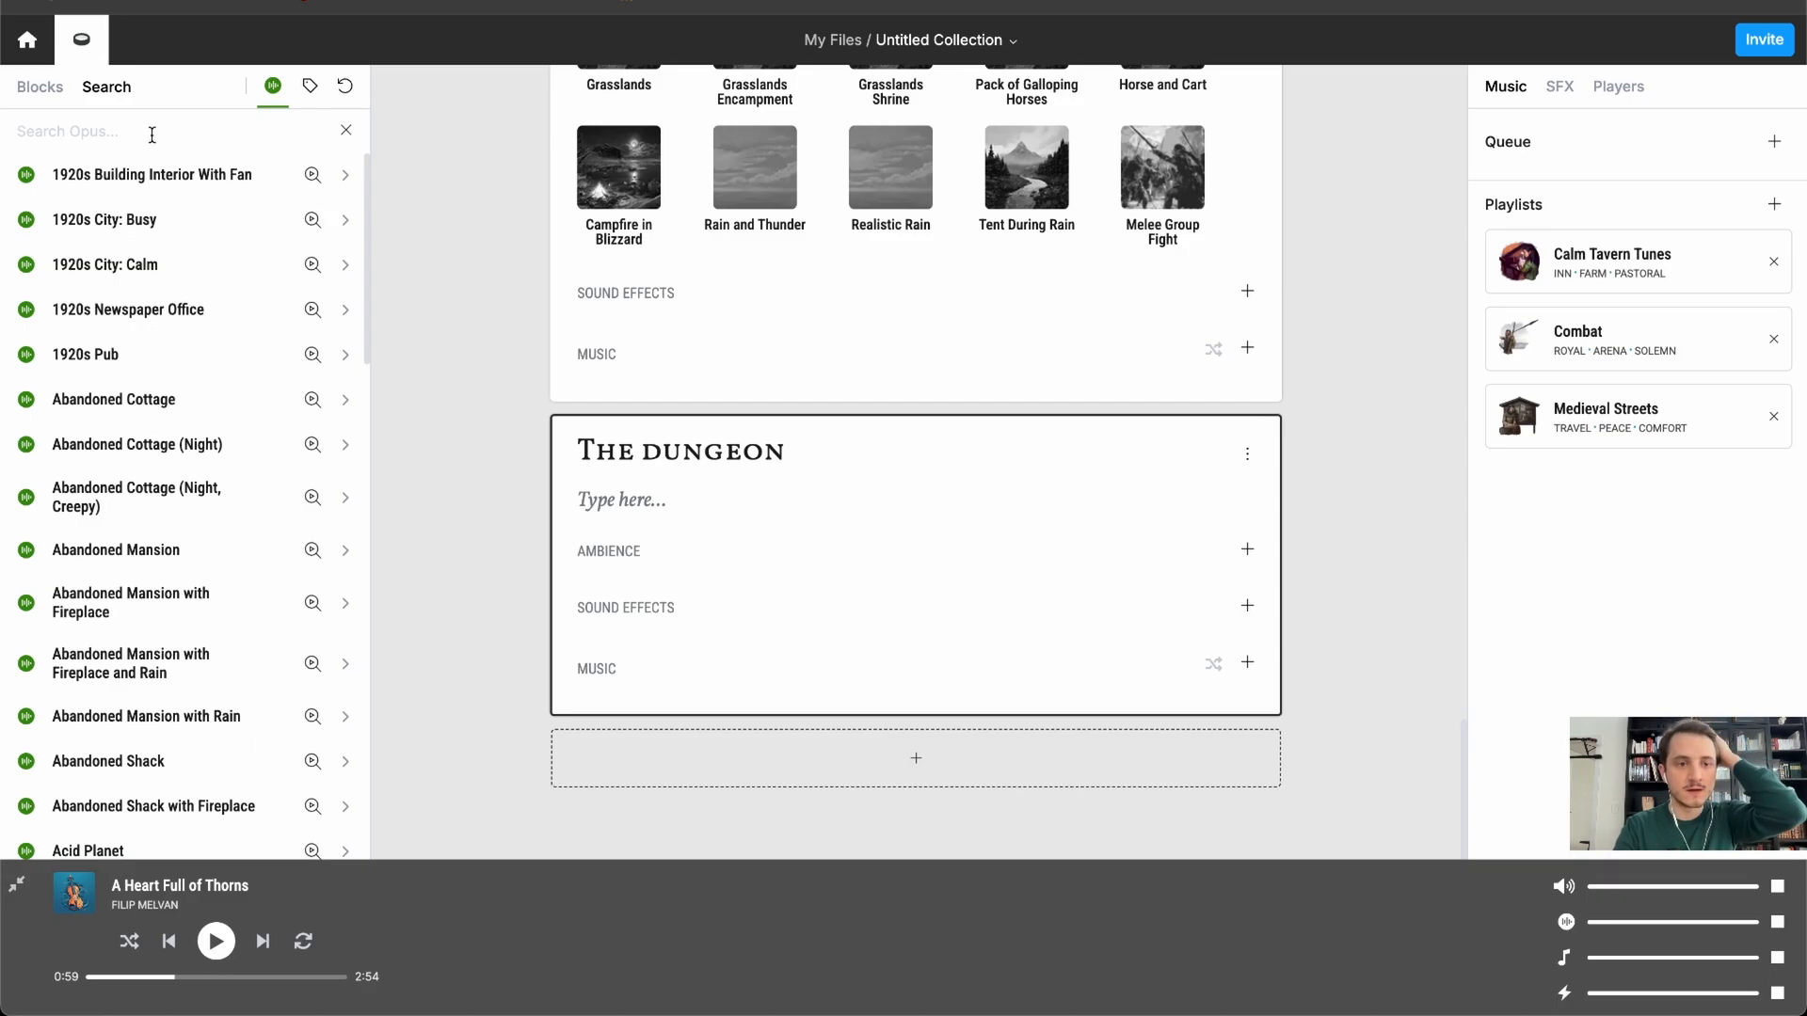
{"action": "left_click", "coordinate": [309, 86]}
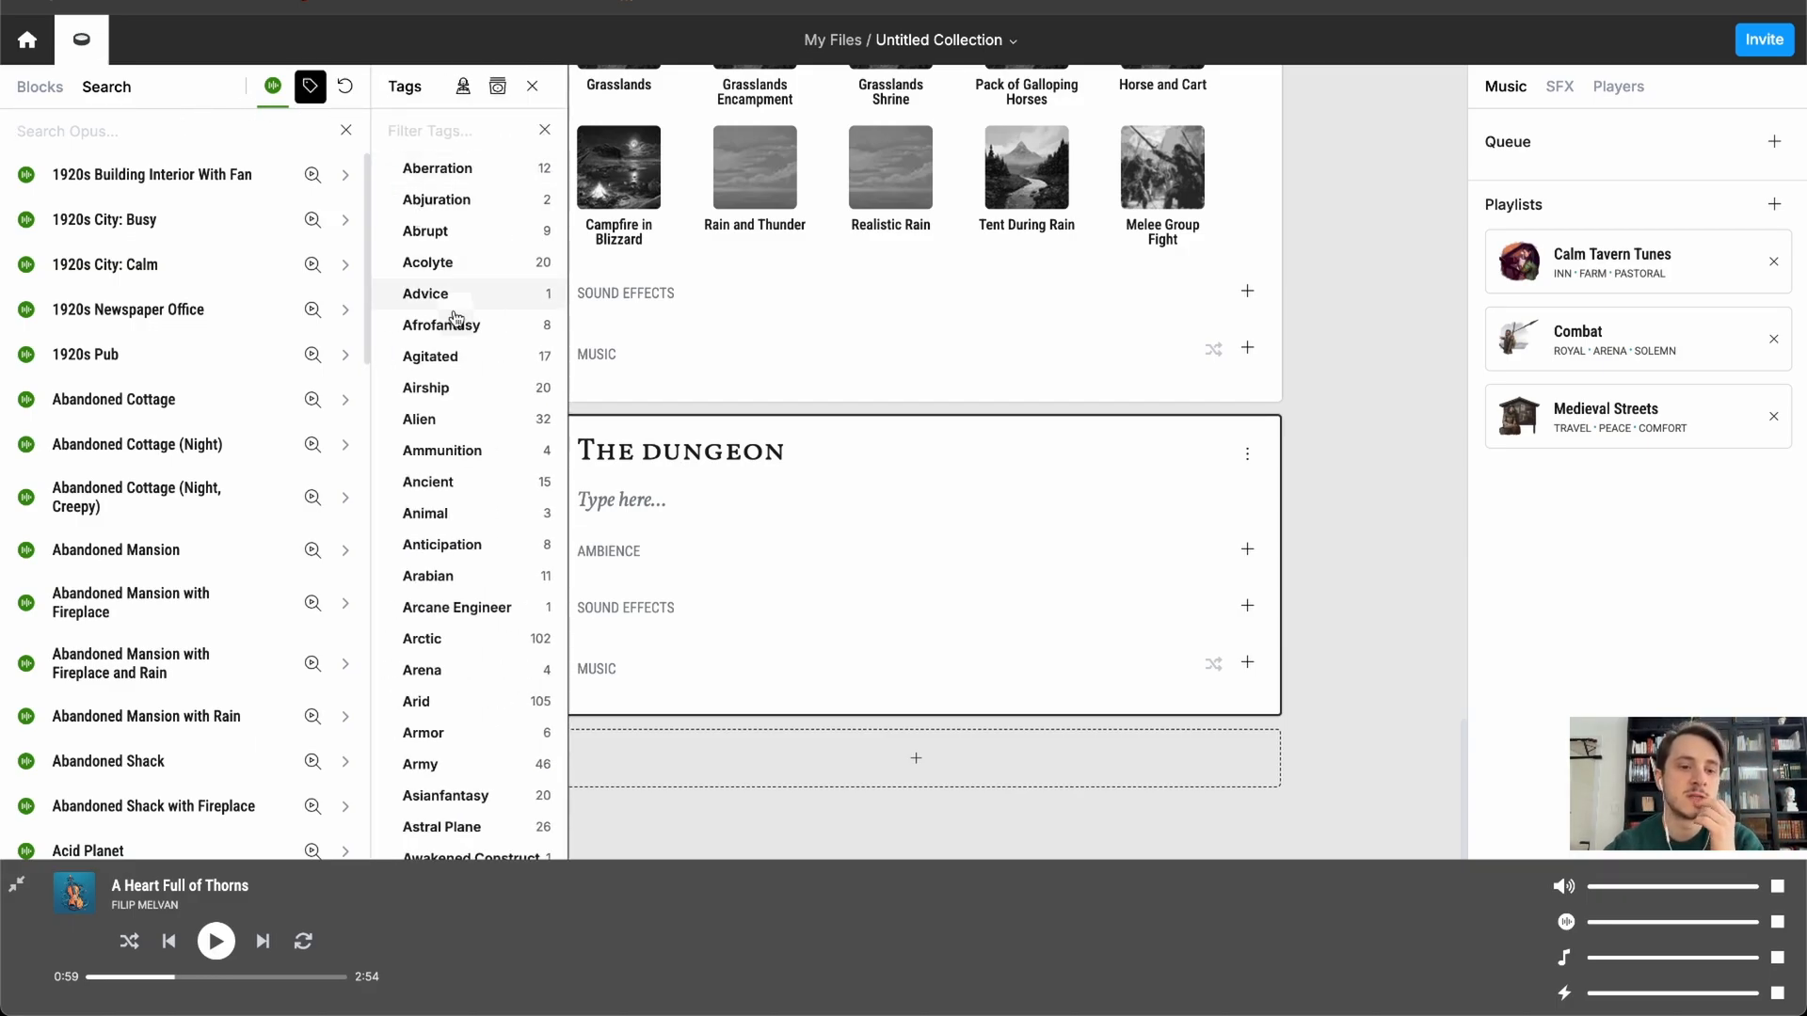
{"action": "scroll", "coordinate": [462, 350], "scroll_direction": "down", "scroll_amount": 5}
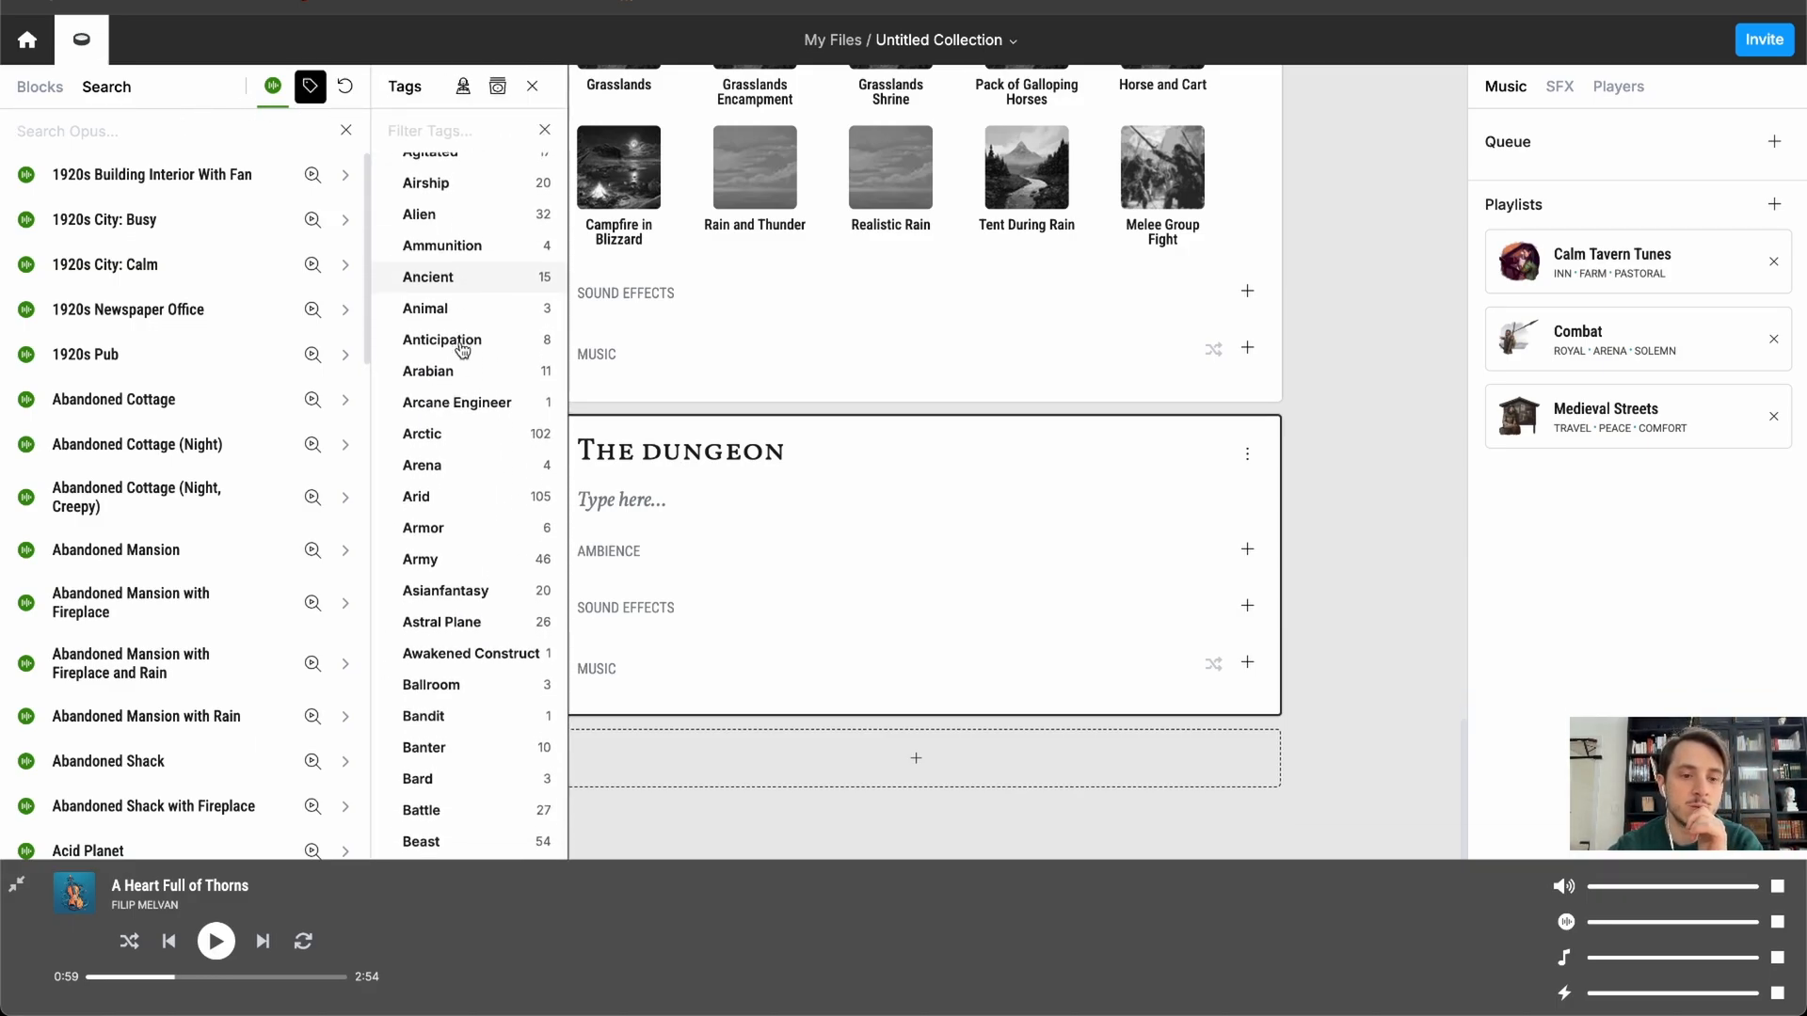
{"action": "scroll", "coordinate": [462, 350], "scroll_direction": "down", "scroll_amount": 6}
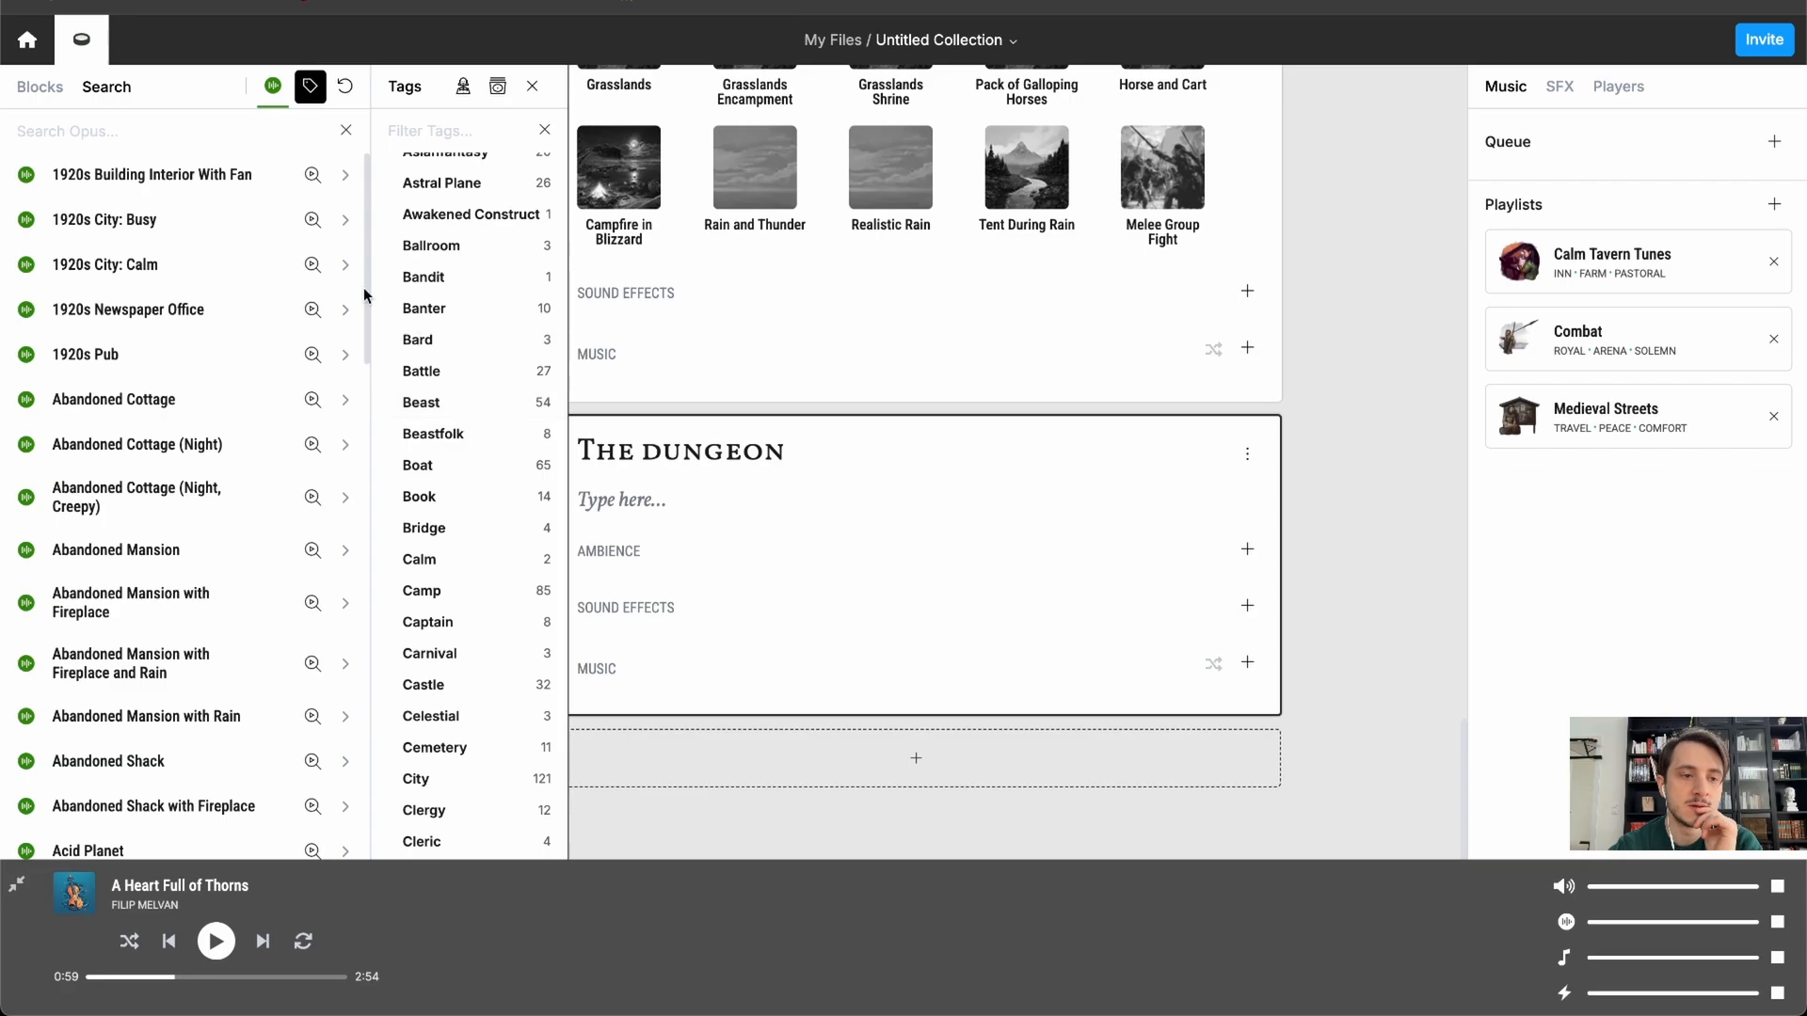
{"action": "scroll", "coordinate": [461, 433], "scroll_direction": "down", "scroll_amount": 5}
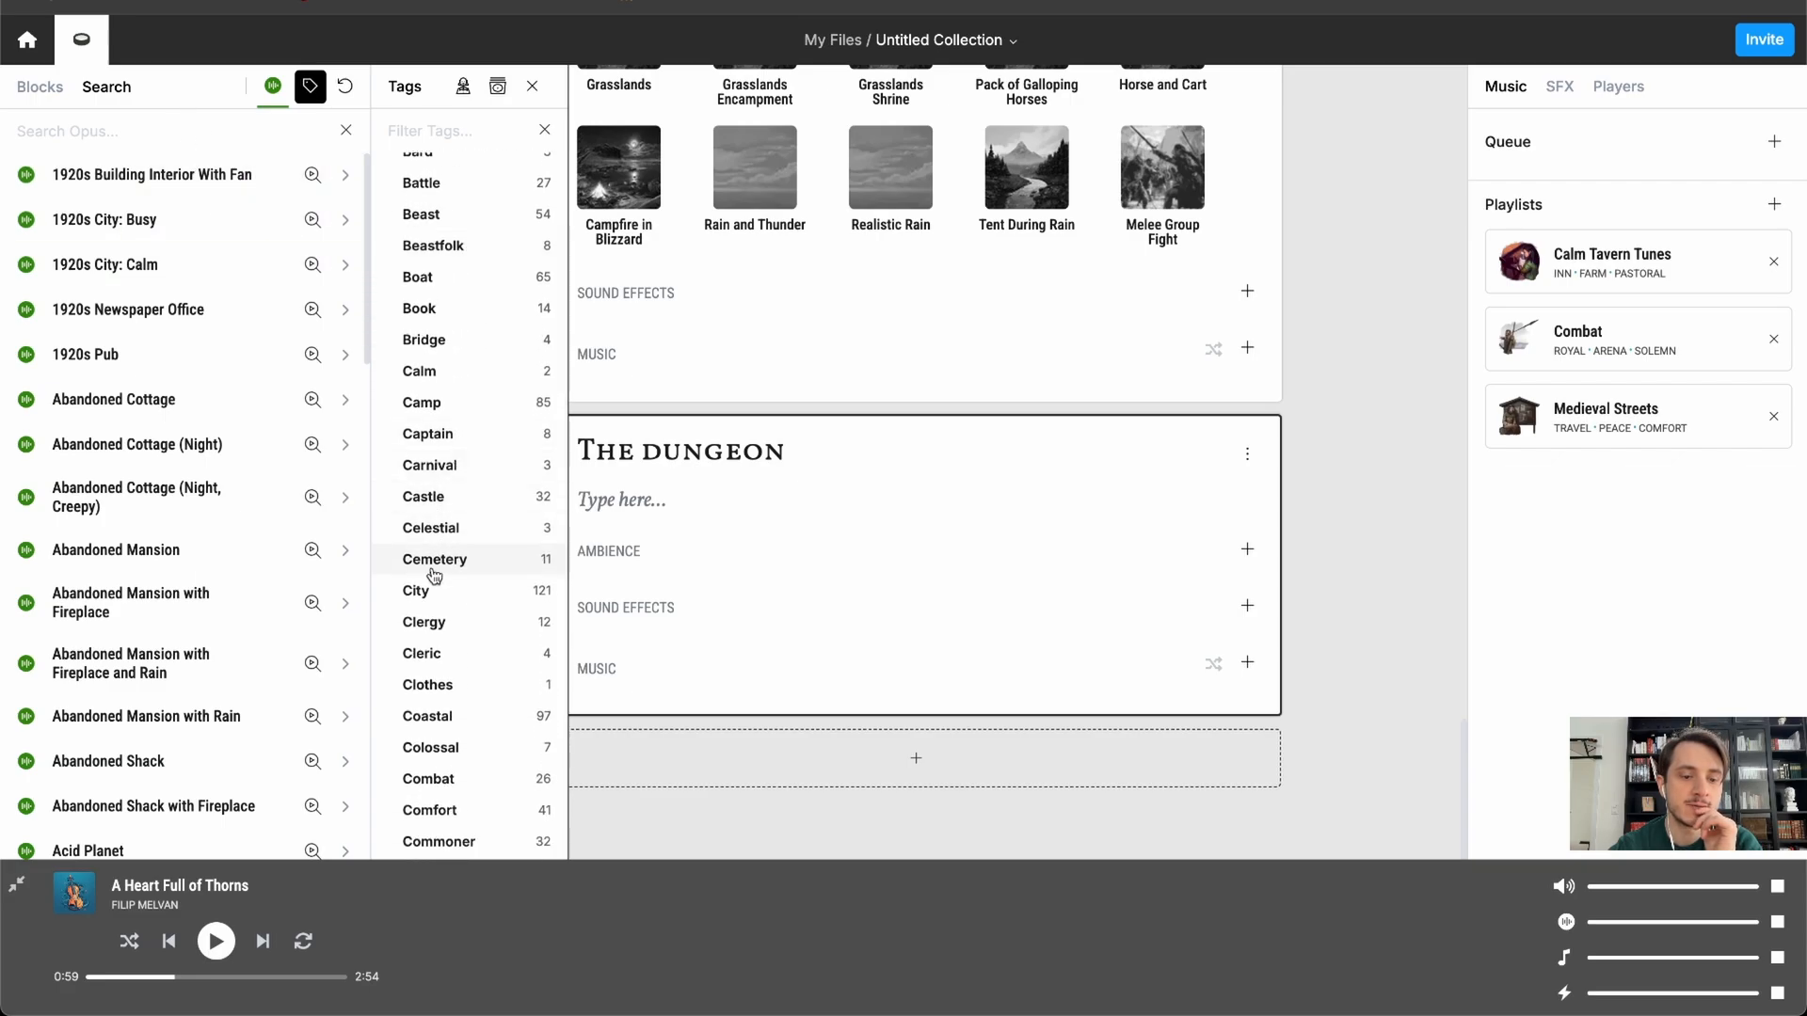
{"action": "scroll", "coordinate": [433, 585], "scroll_direction": "down", "scroll_amount": 9}
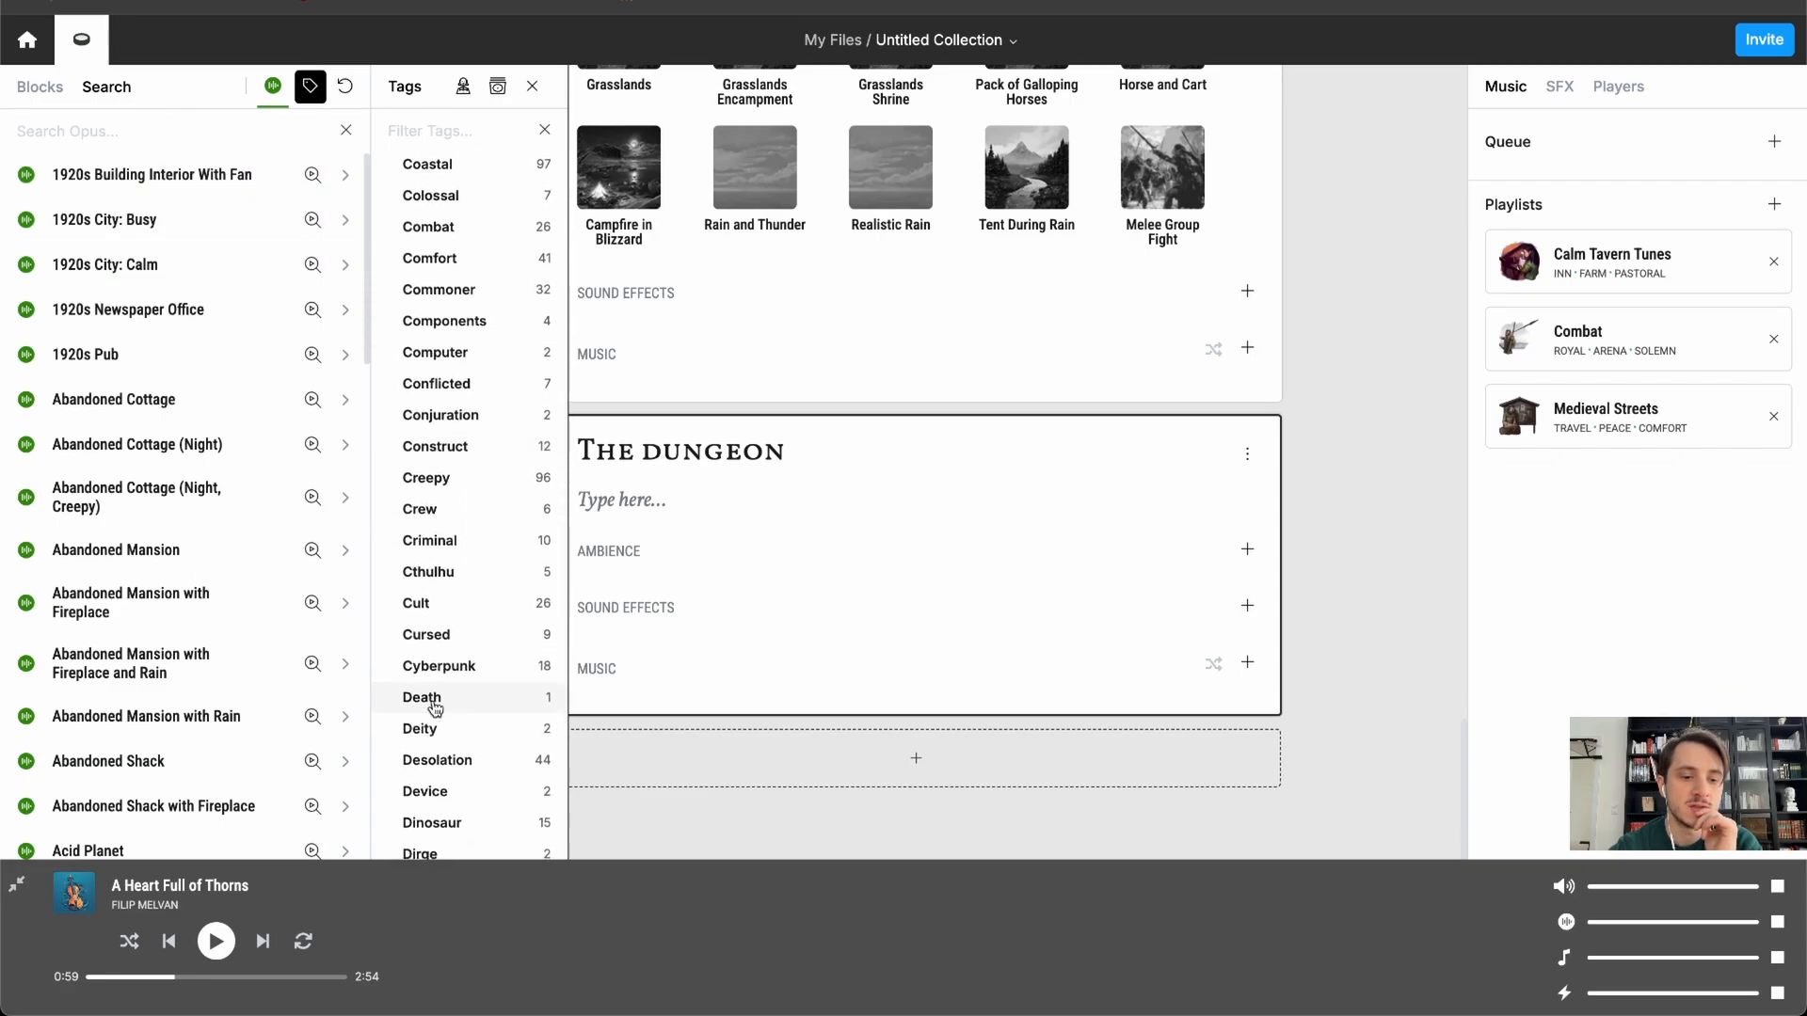
{"action": "scroll", "coordinate": [435, 708], "scroll_direction": "down", "scroll_amount": 4}
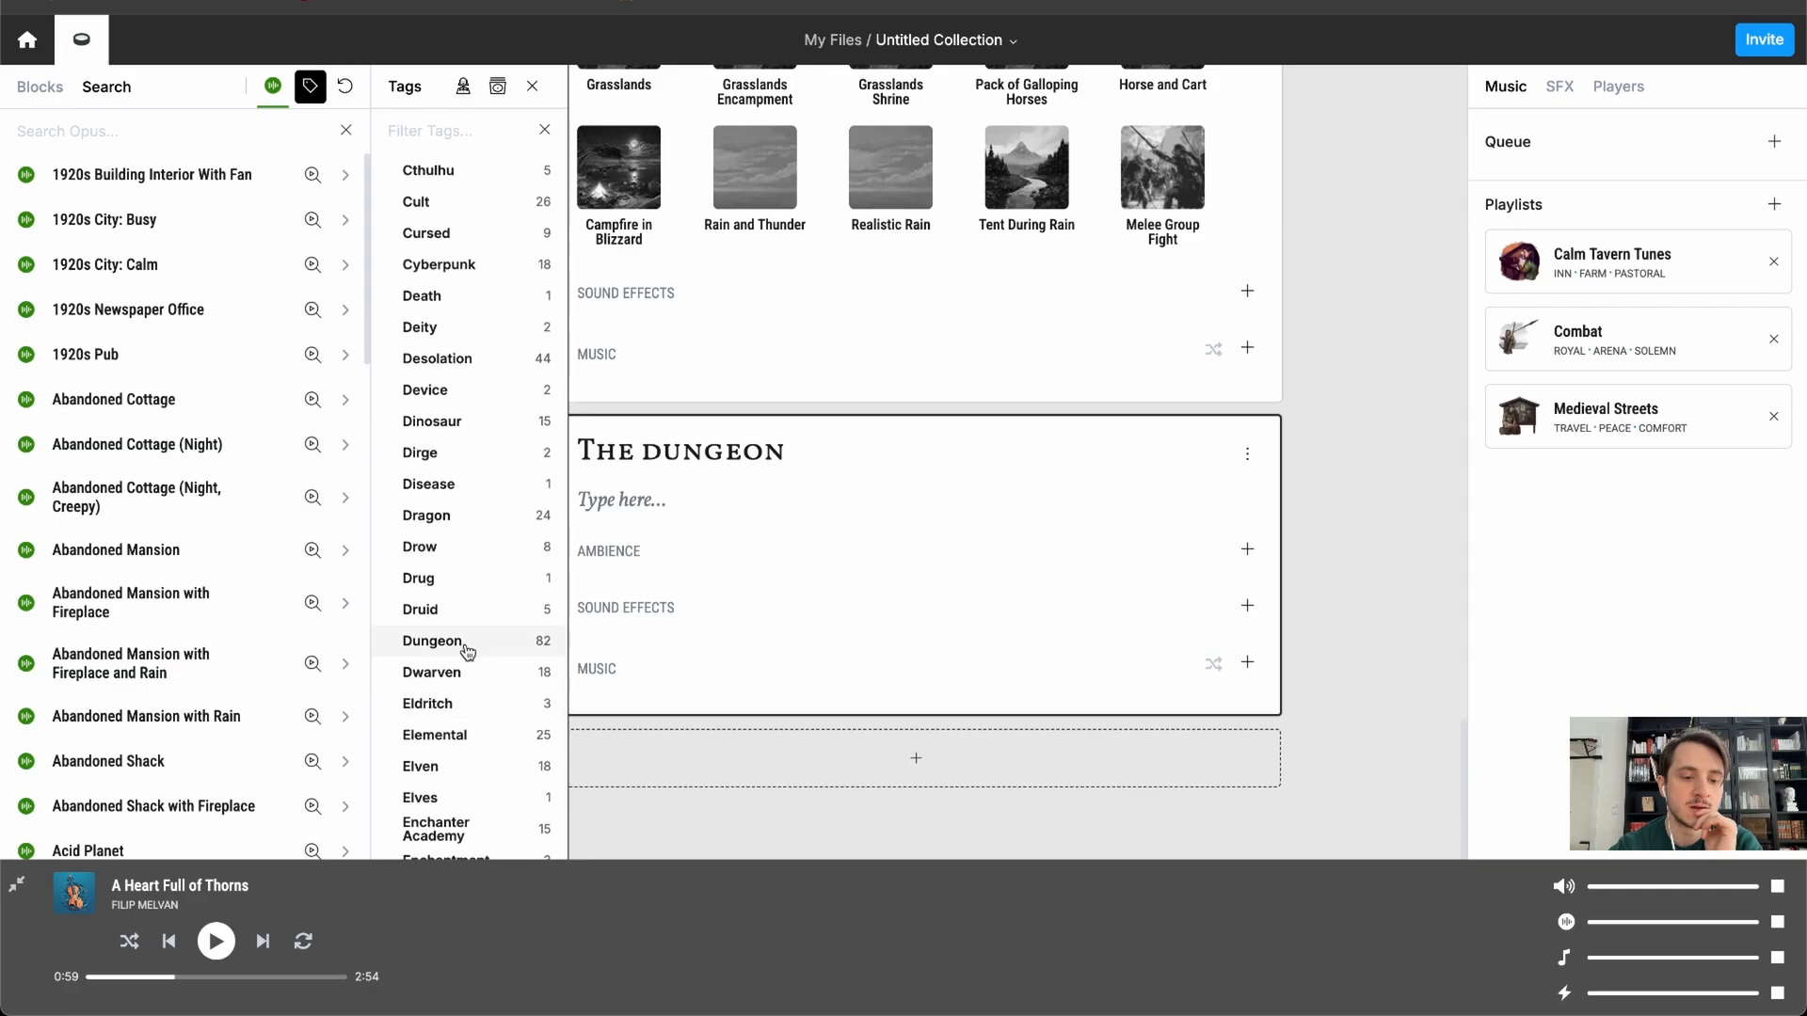
{"action": "left_click", "coordinate": [472, 645]}
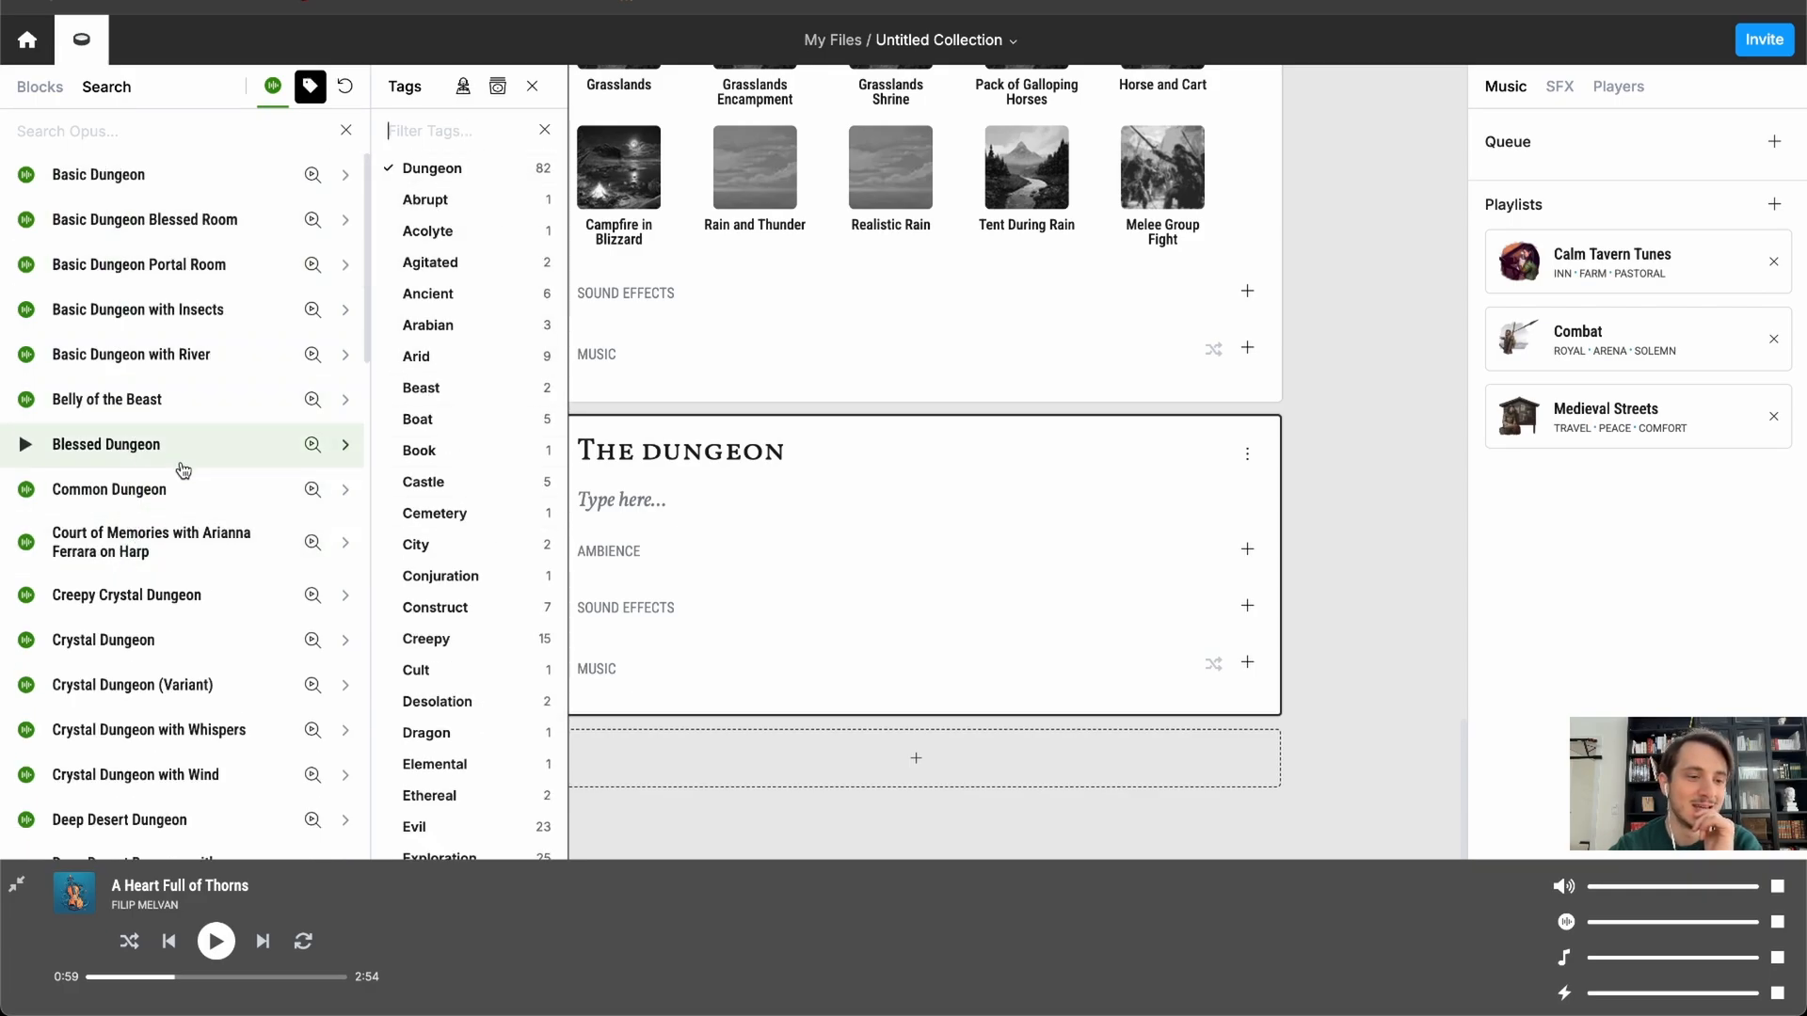
- Add the Crystal Dungeon ambience to The dungeon block and play it from there
{"action": "scroll", "coordinate": [146, 524], "scroll_direction": "down", "scroll_amount": 3}
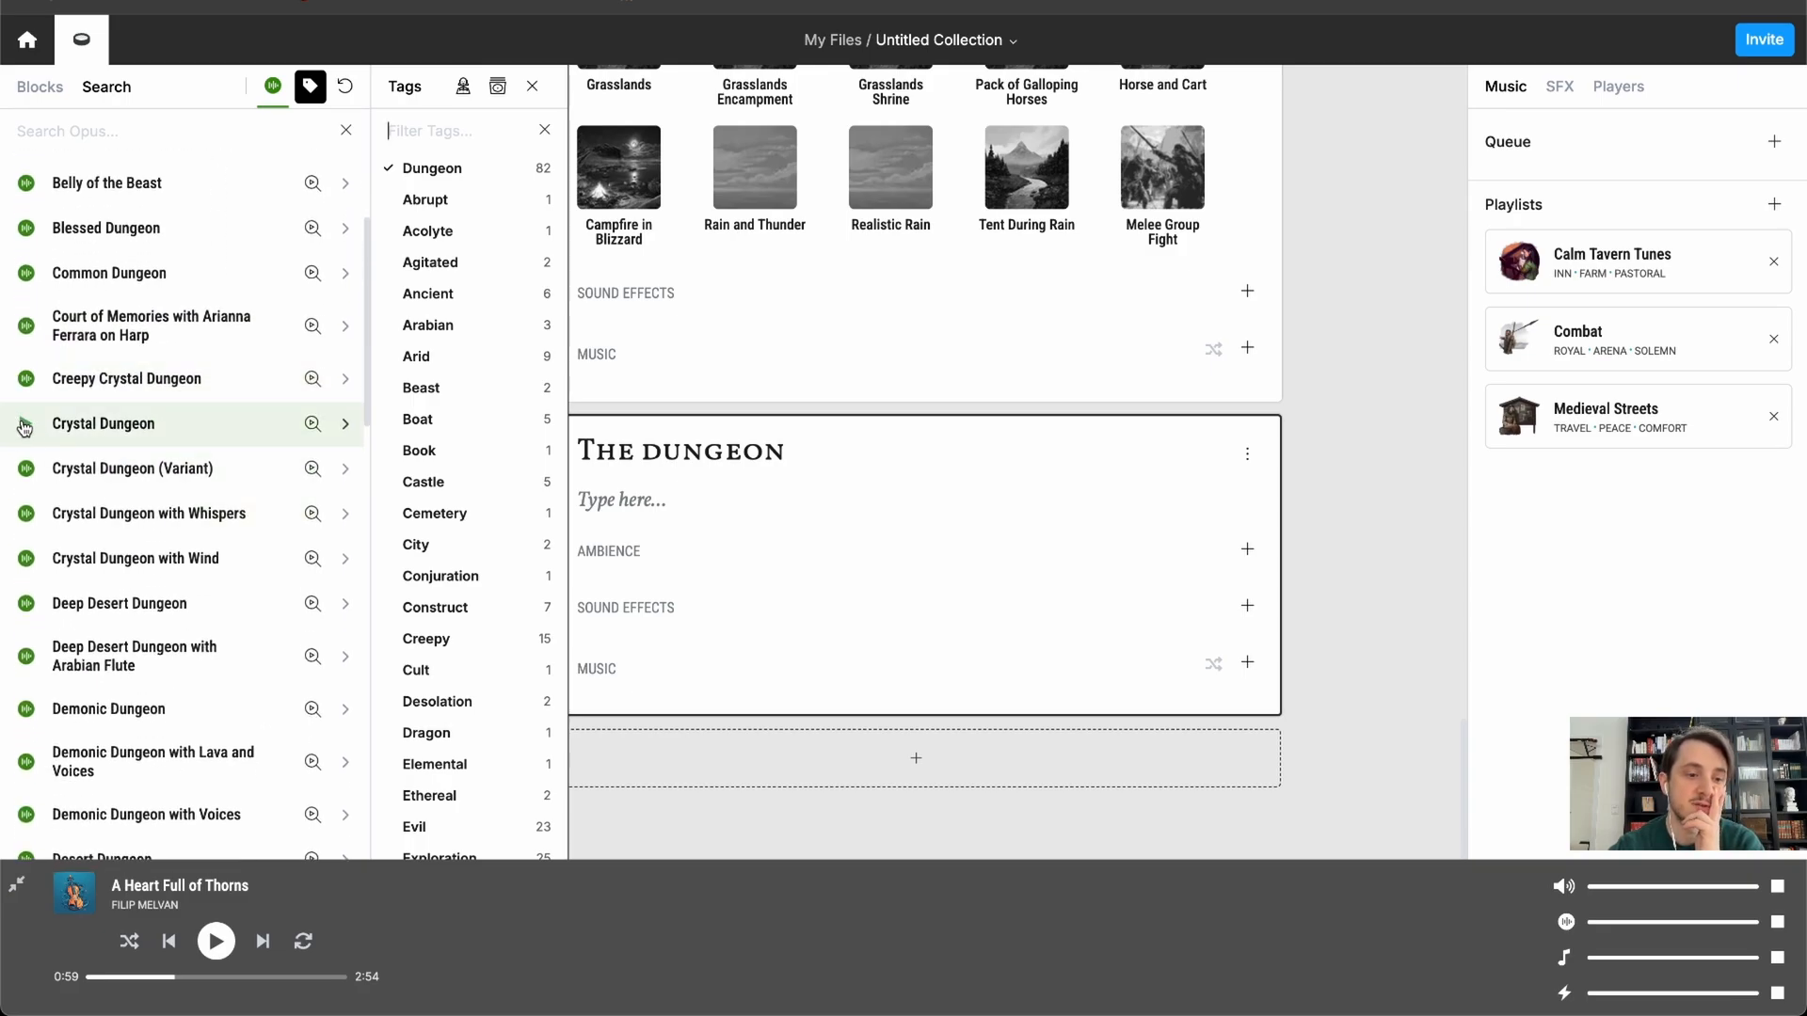
{"action": "left_click", "coordinate": [347, 431]}
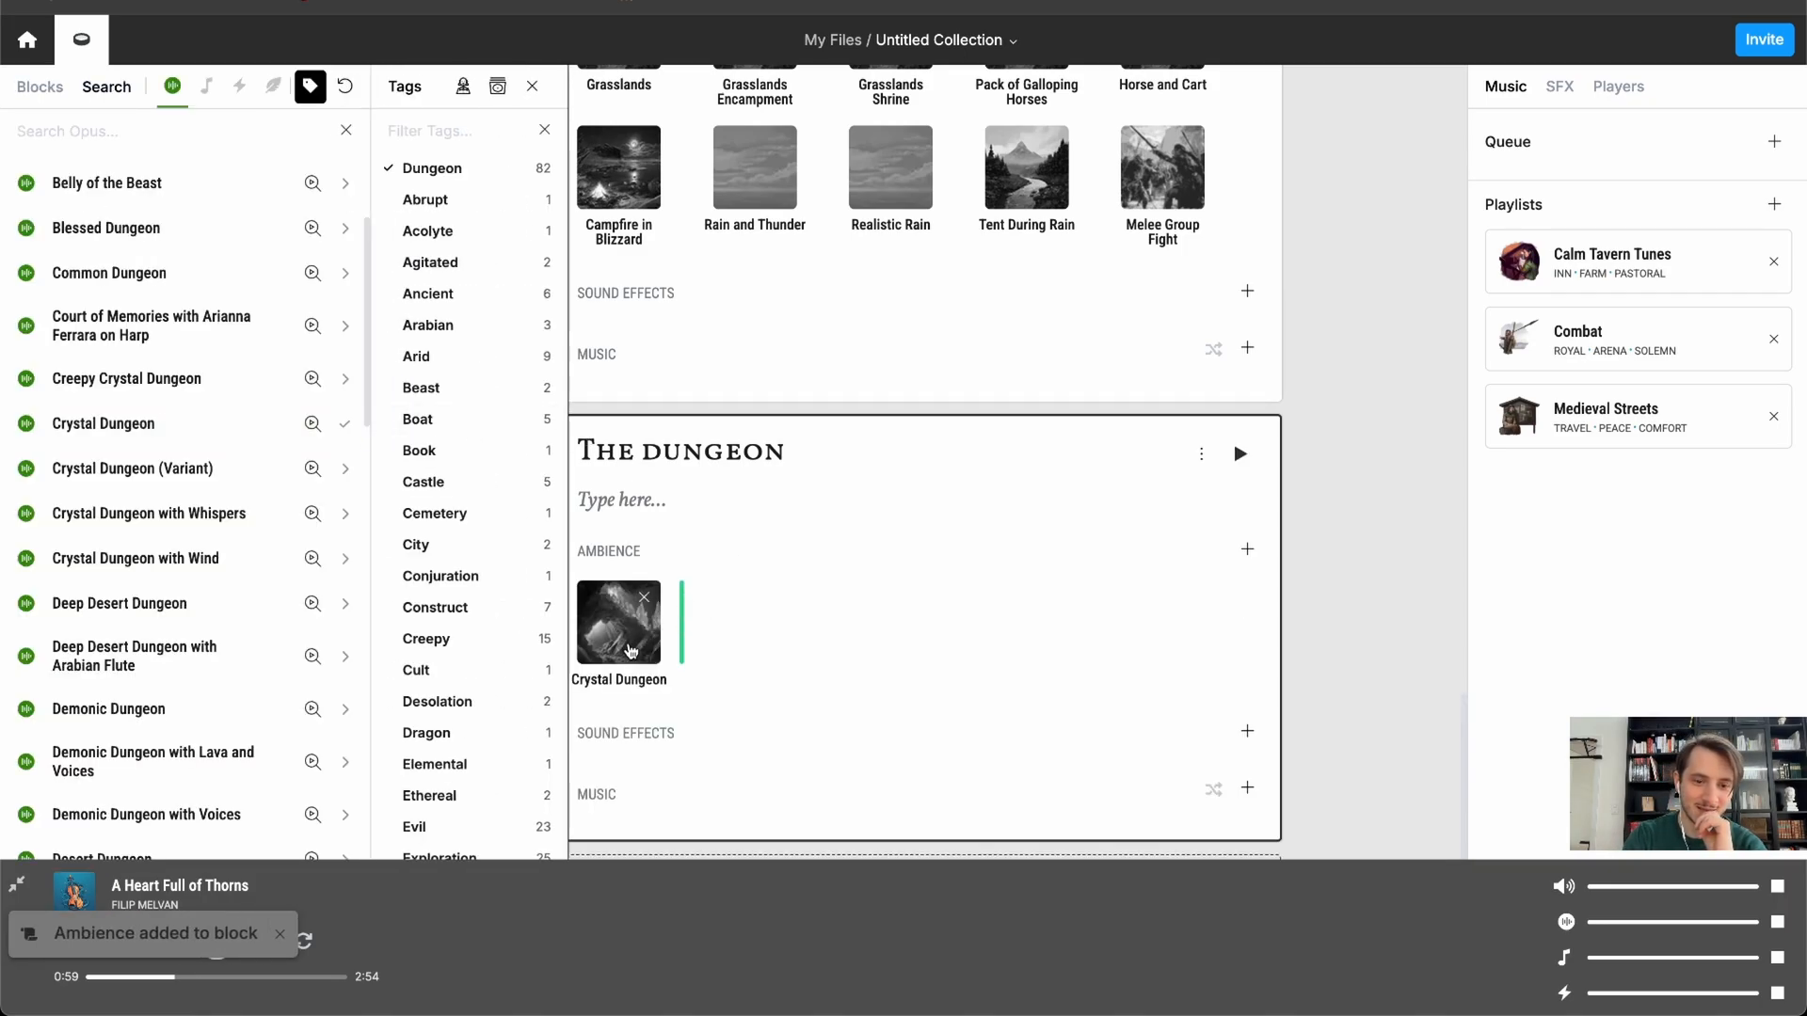
{"action": "left_click", "coordinate": [631, 651]}
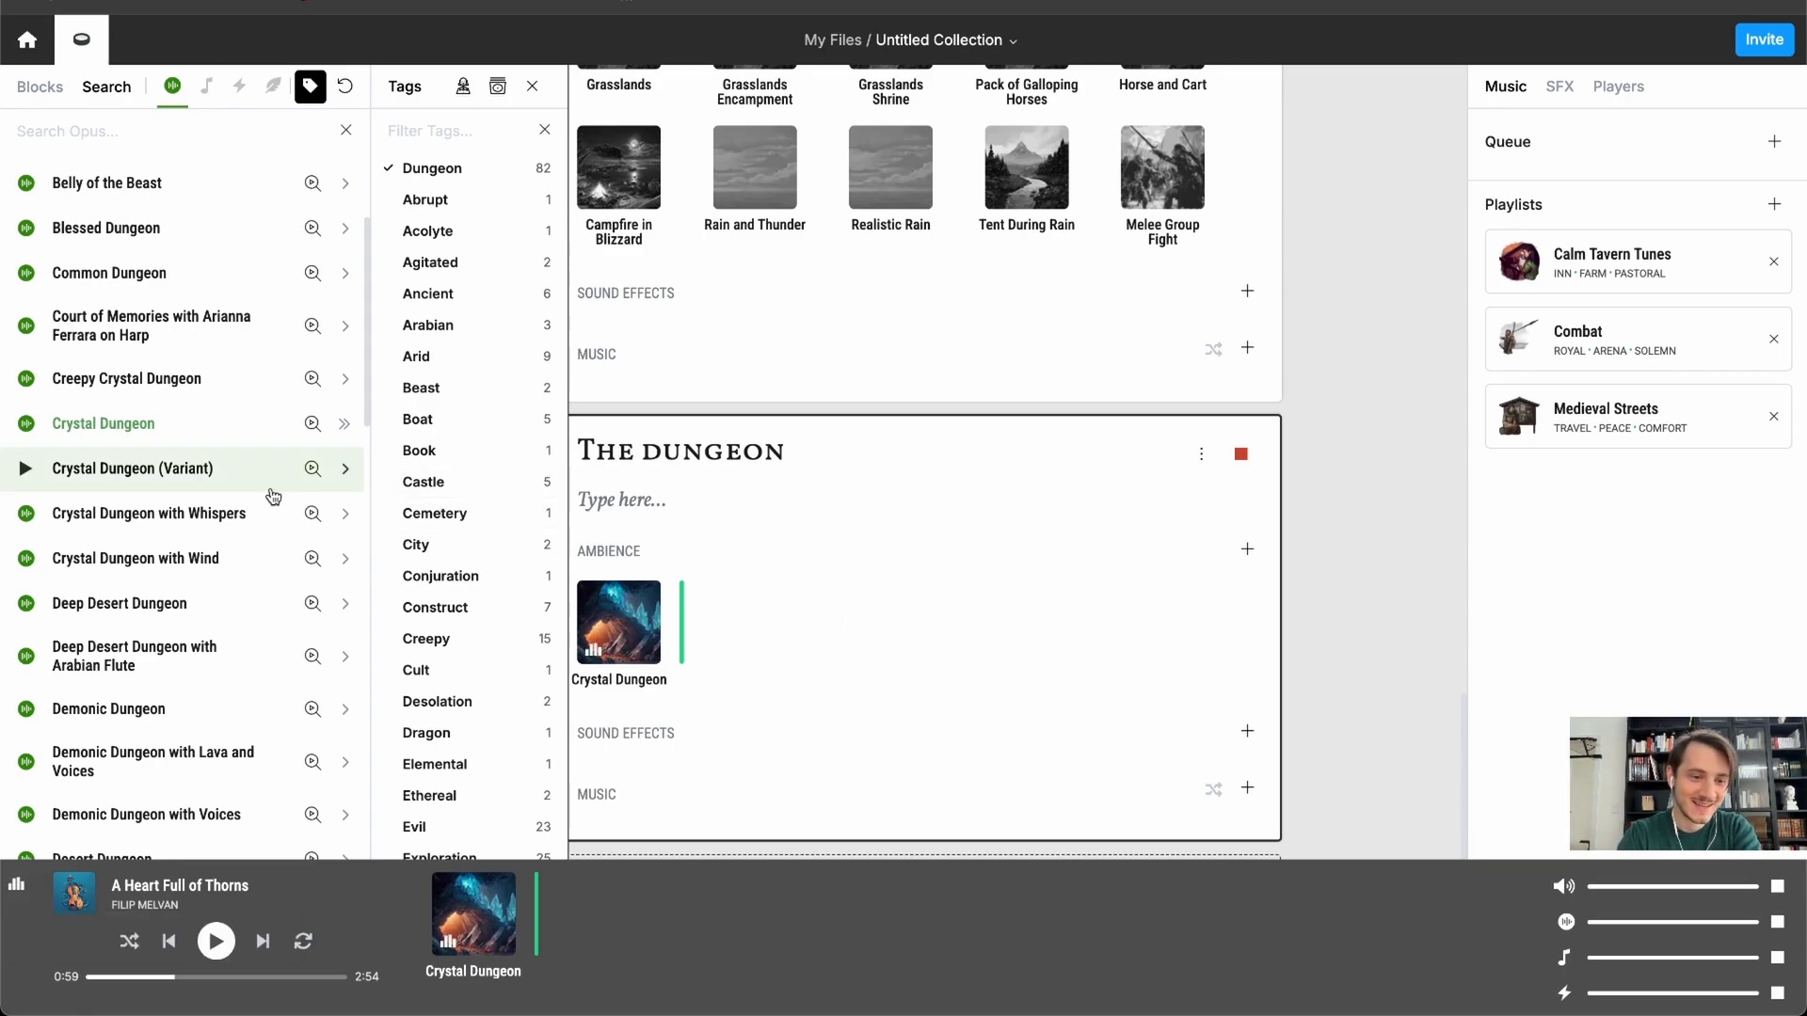
- Preview Crystal Dungeon with Wind, add it to The dungeon block and stop the Crystal Dungeon ambience
{"action": "scroll", "coordinate": [198, 589], "scroll_direction": "down", "scroll_amount": 1}
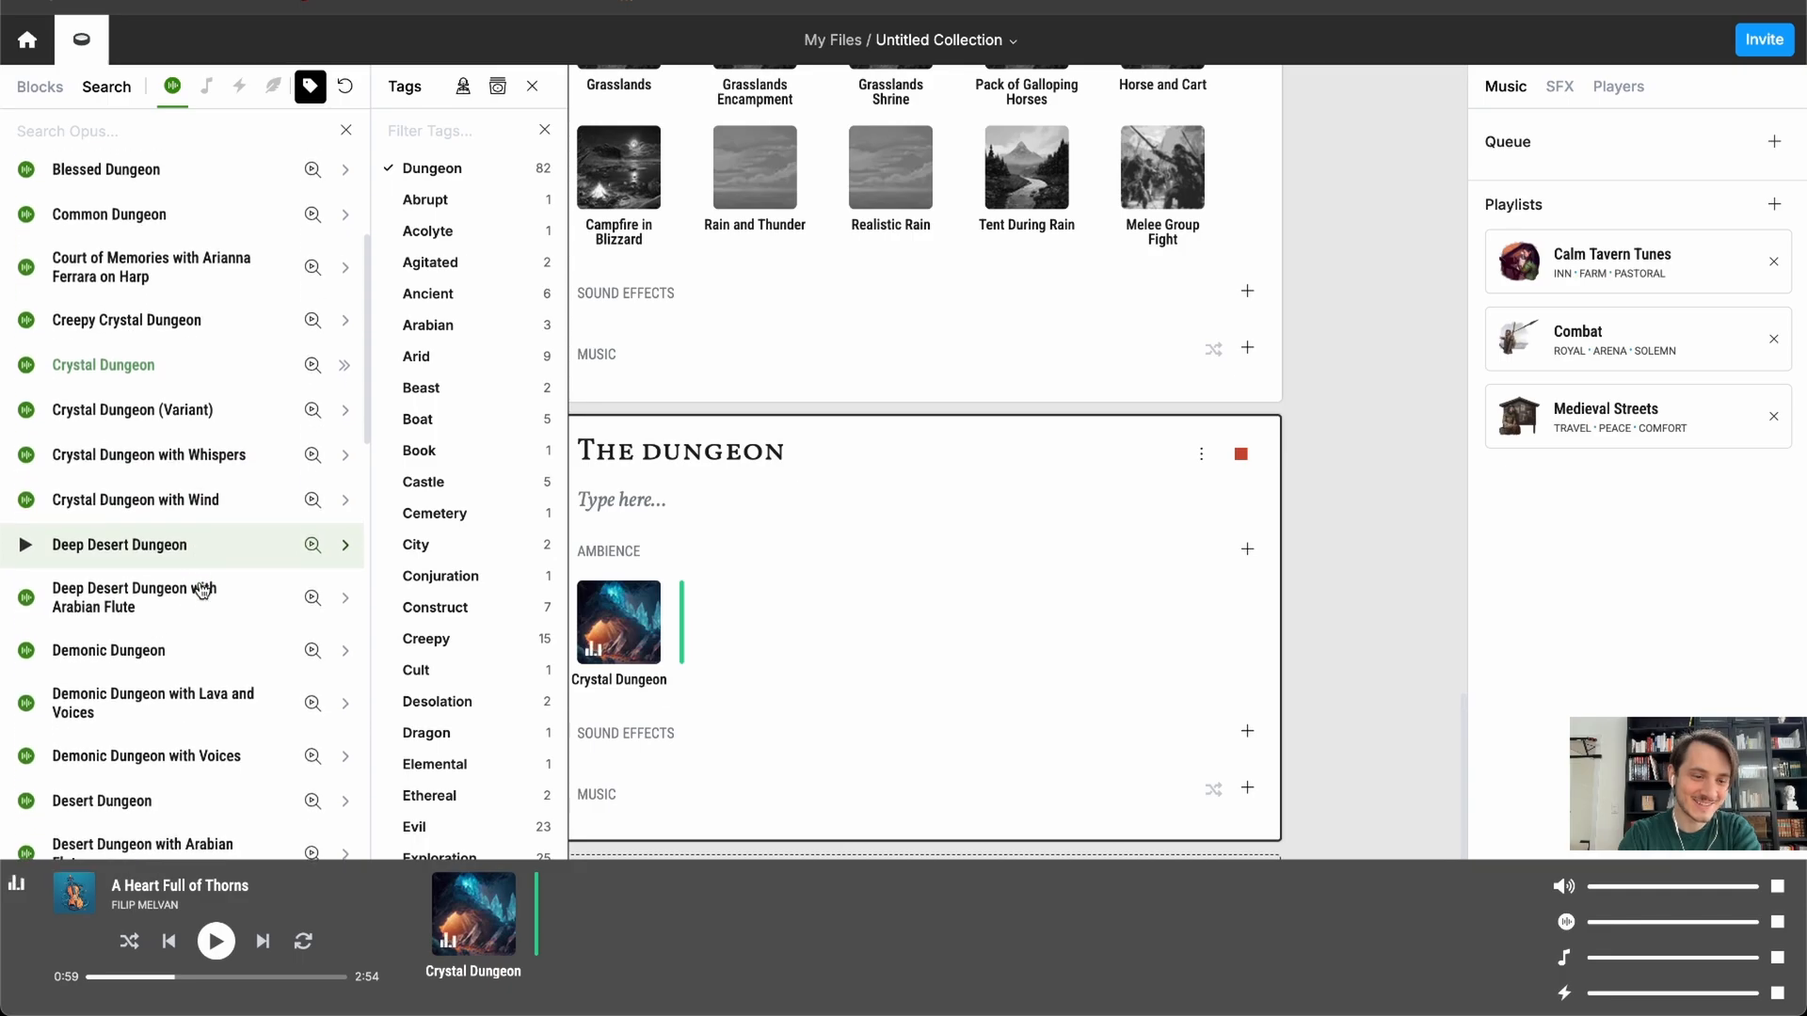
{"action": "left_click", "coordinate": [183, 491]}
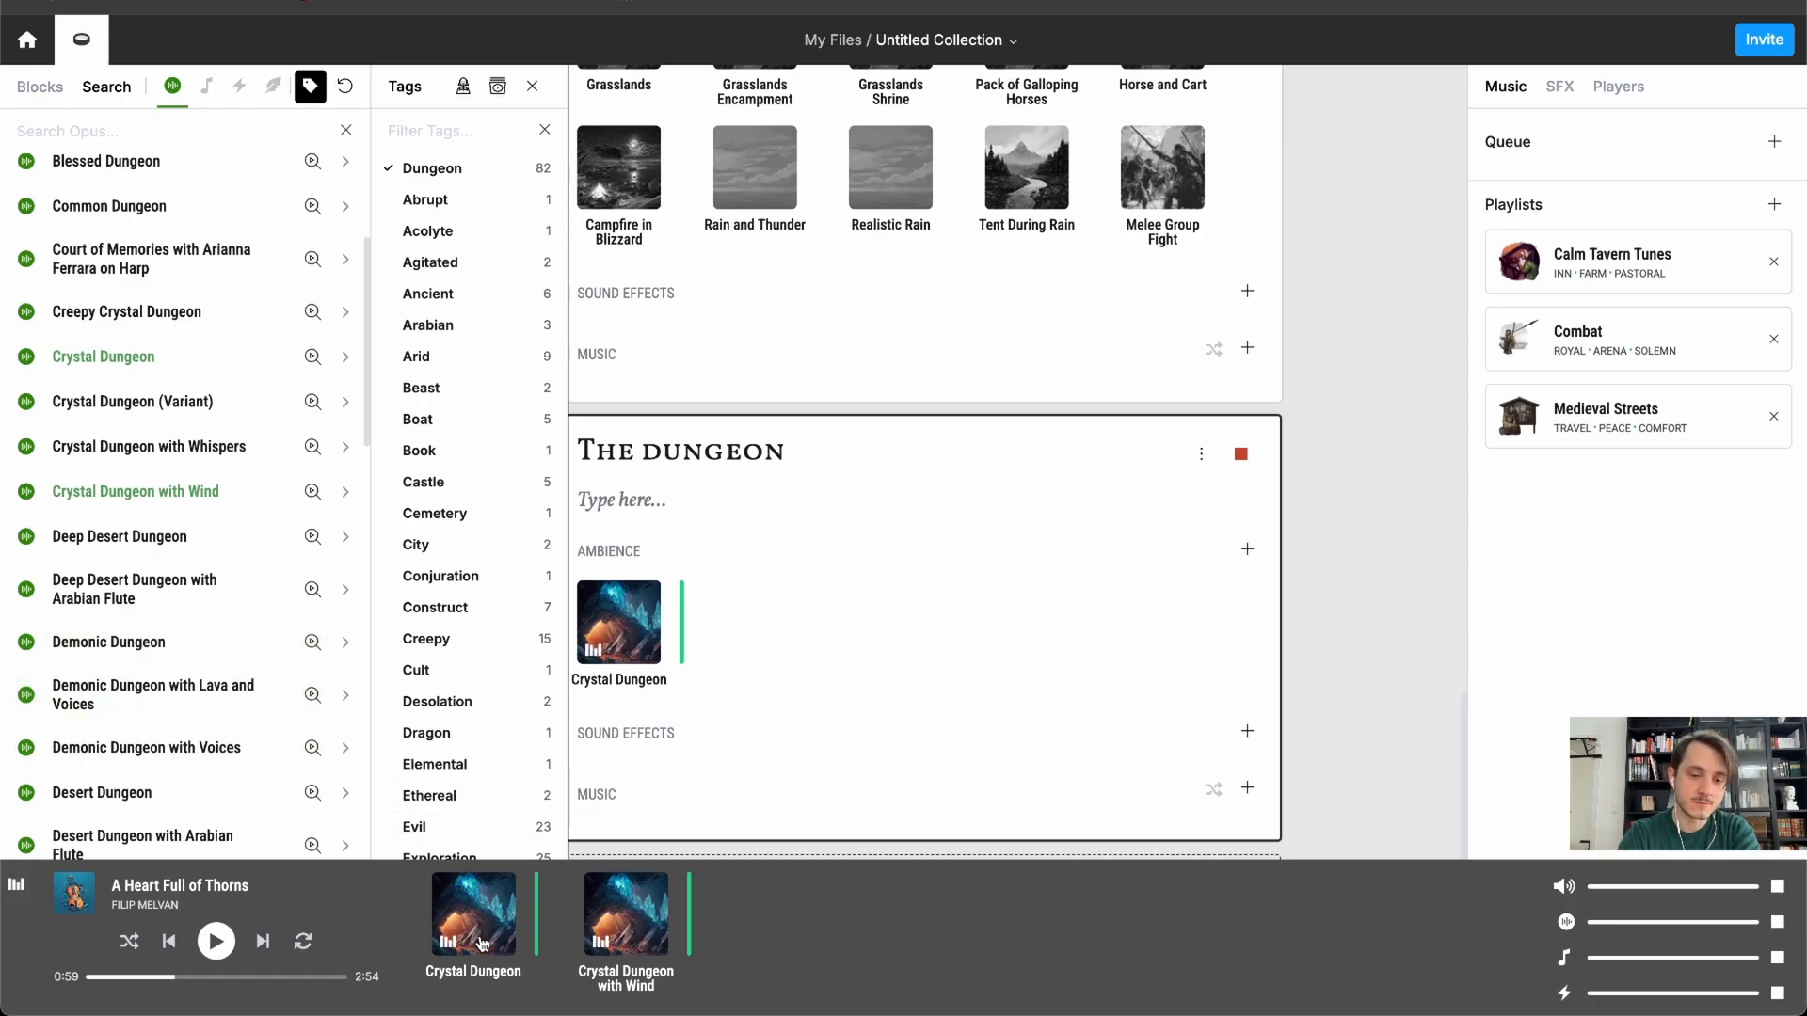
{"action": "left_click", "coordinate": [346, 491]}
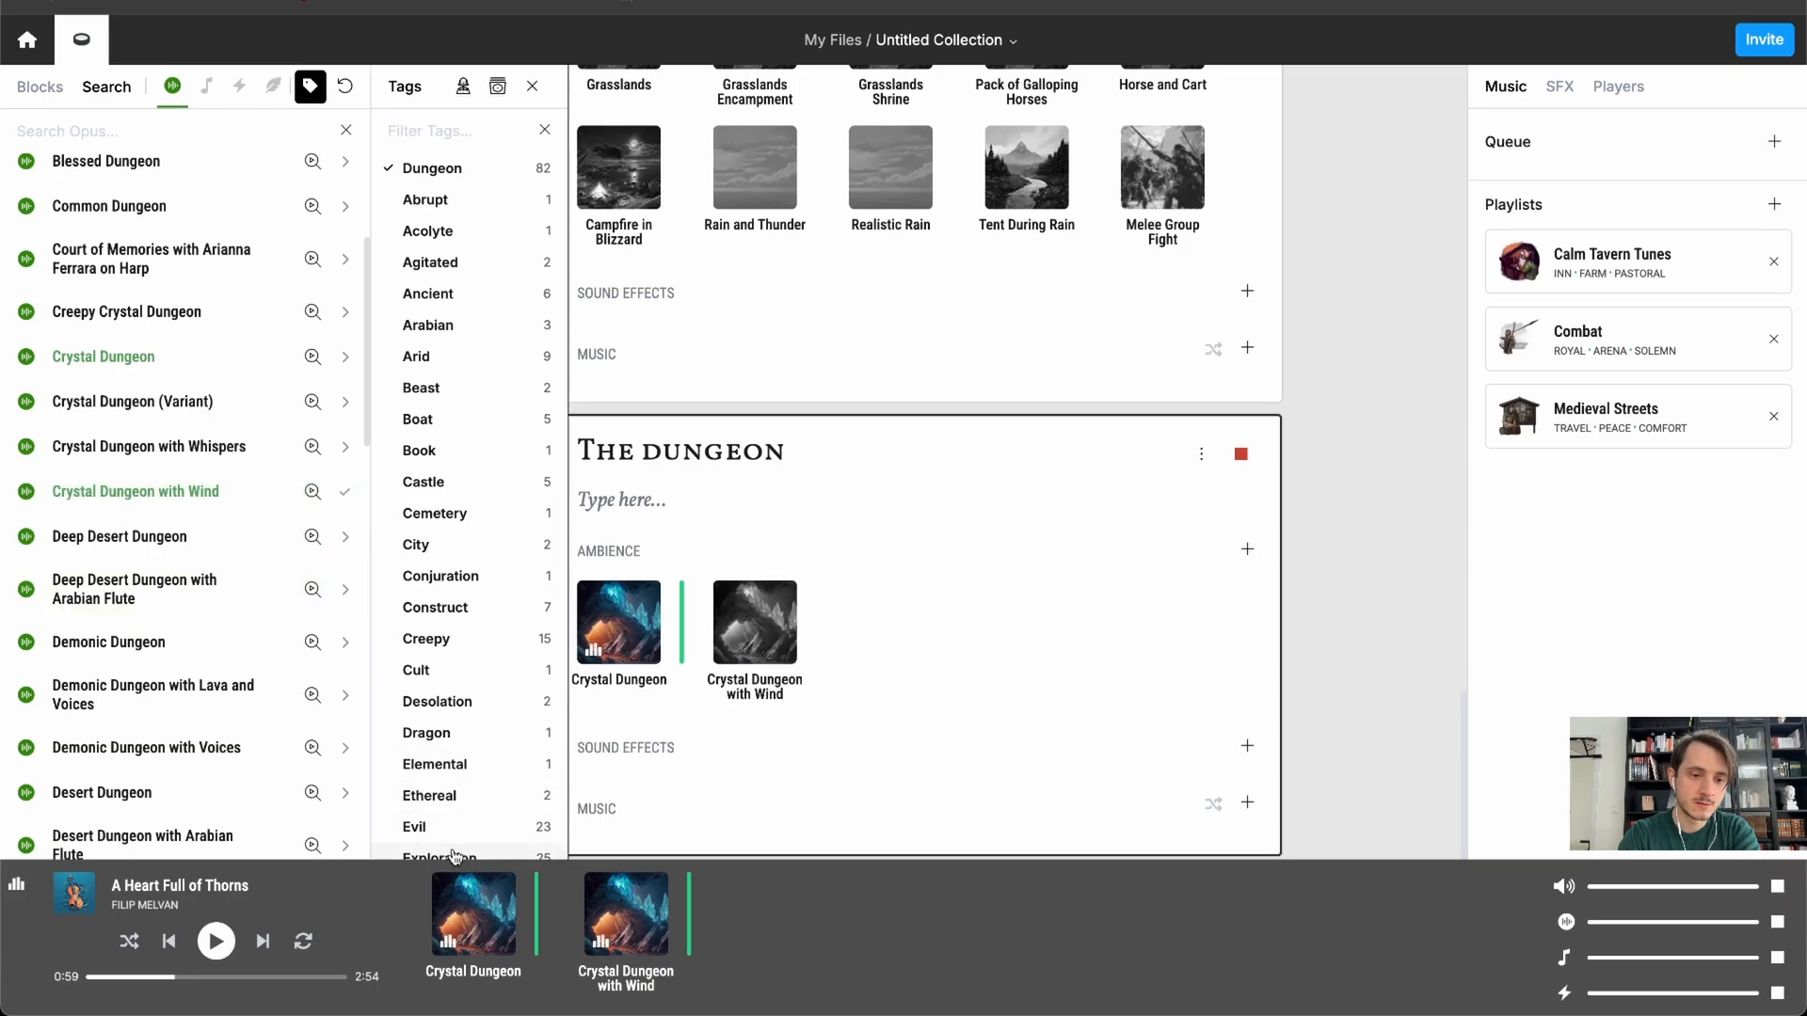
{"action": "left_click", "coordinate": [478, 940]}
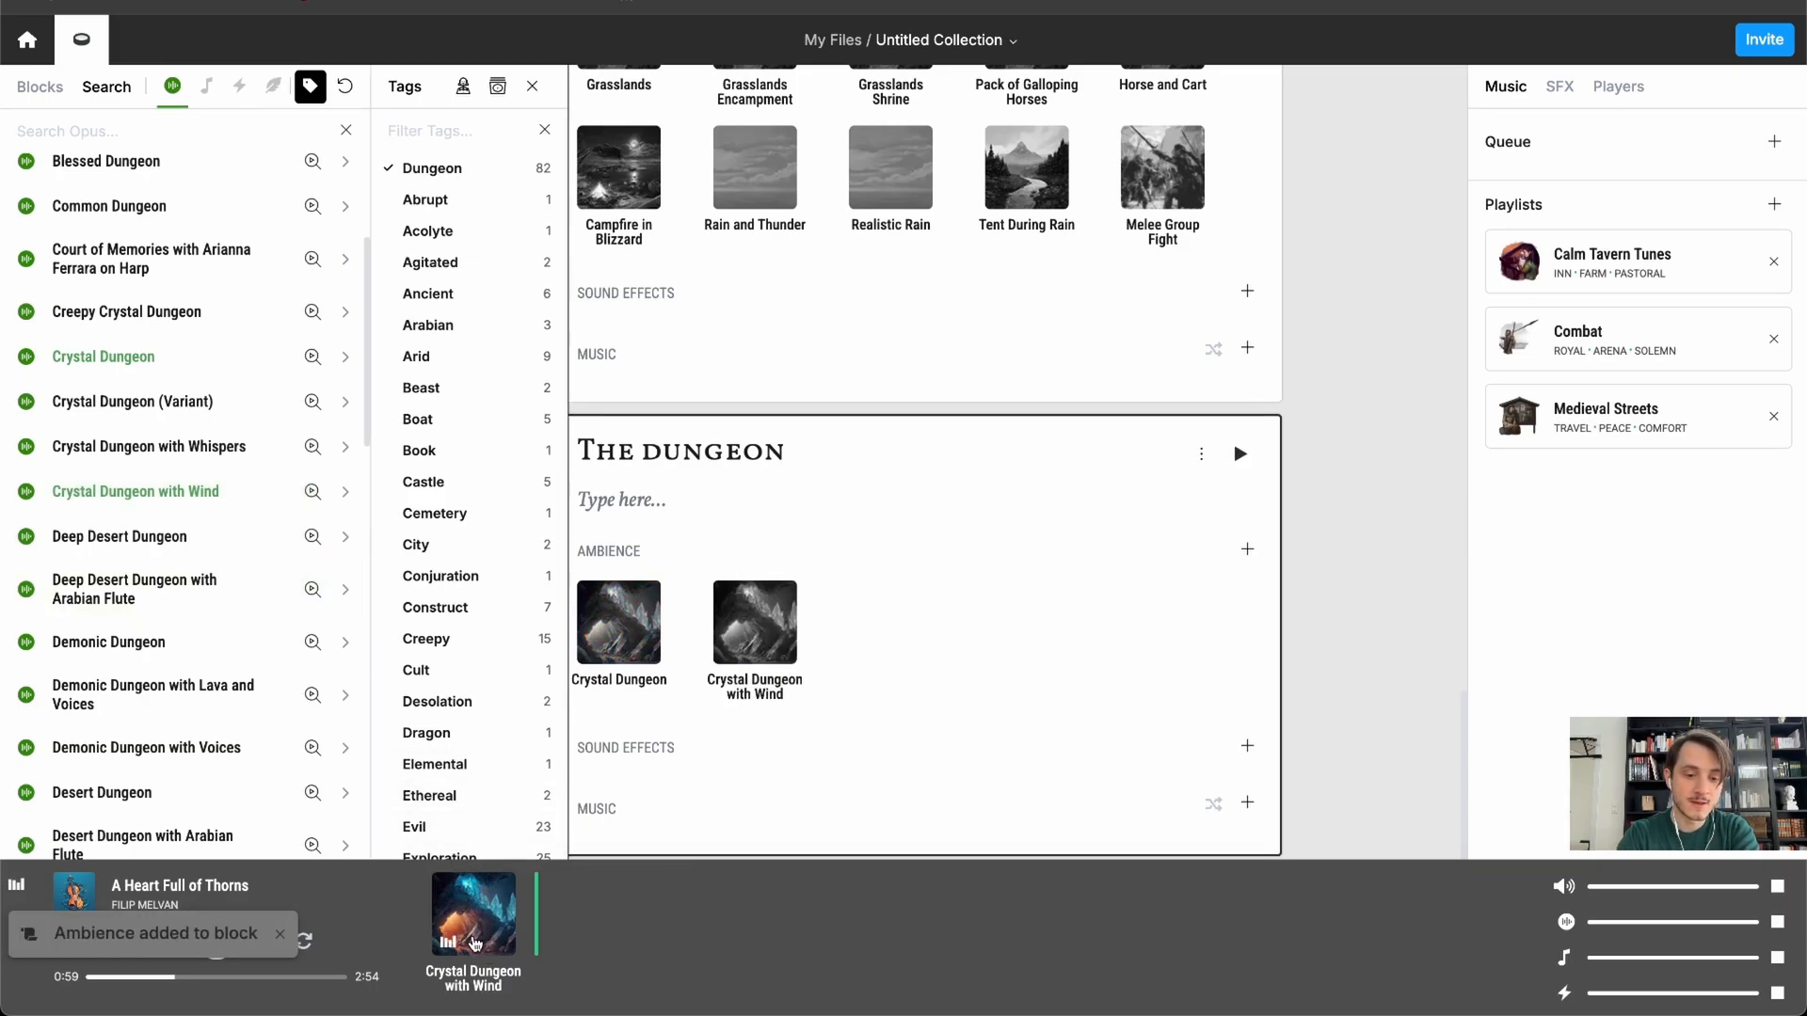
- Browse the dungeon ambiences, stop Crystal Dungeon with Wind and preview Deep Desert Dungeon
{"action": "scroll", "coordinate": [236, 664], "scroll_direction": "down", "scroll_amount": 2}
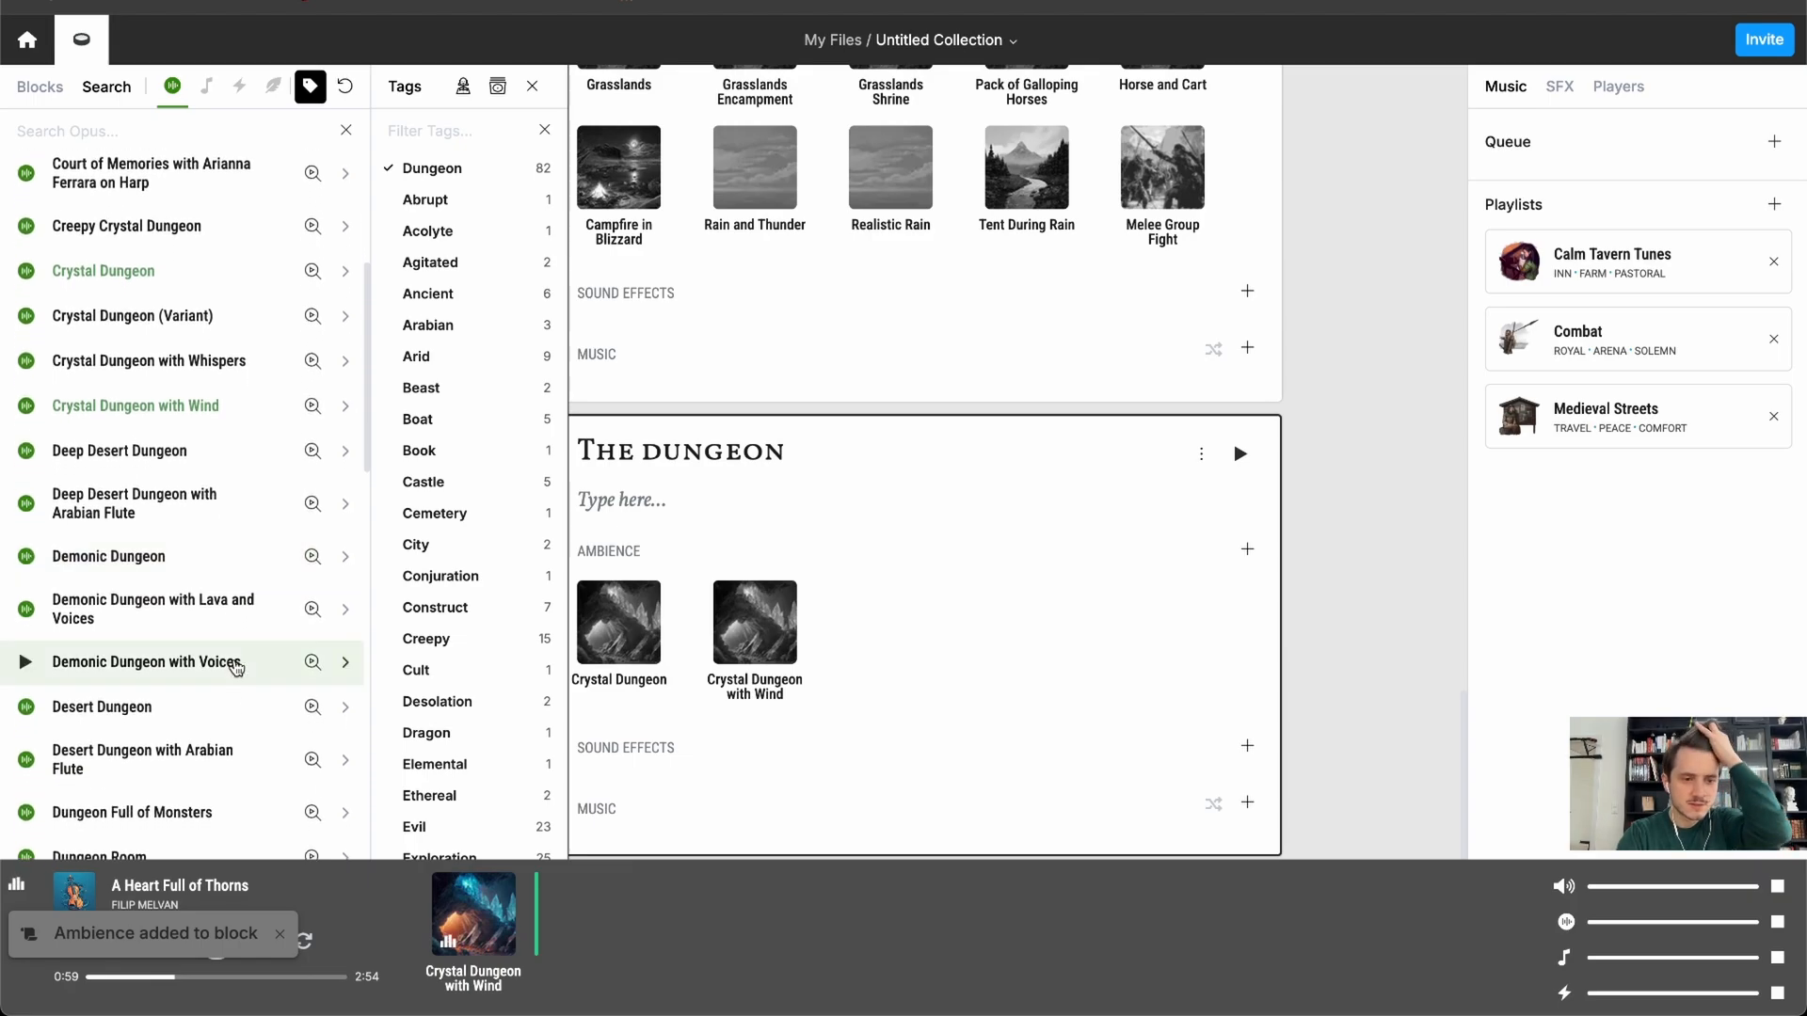
{"action": "scroll", "coordinate": [235, 666], "scroll_direction": "down", "scroll_amount": 3}
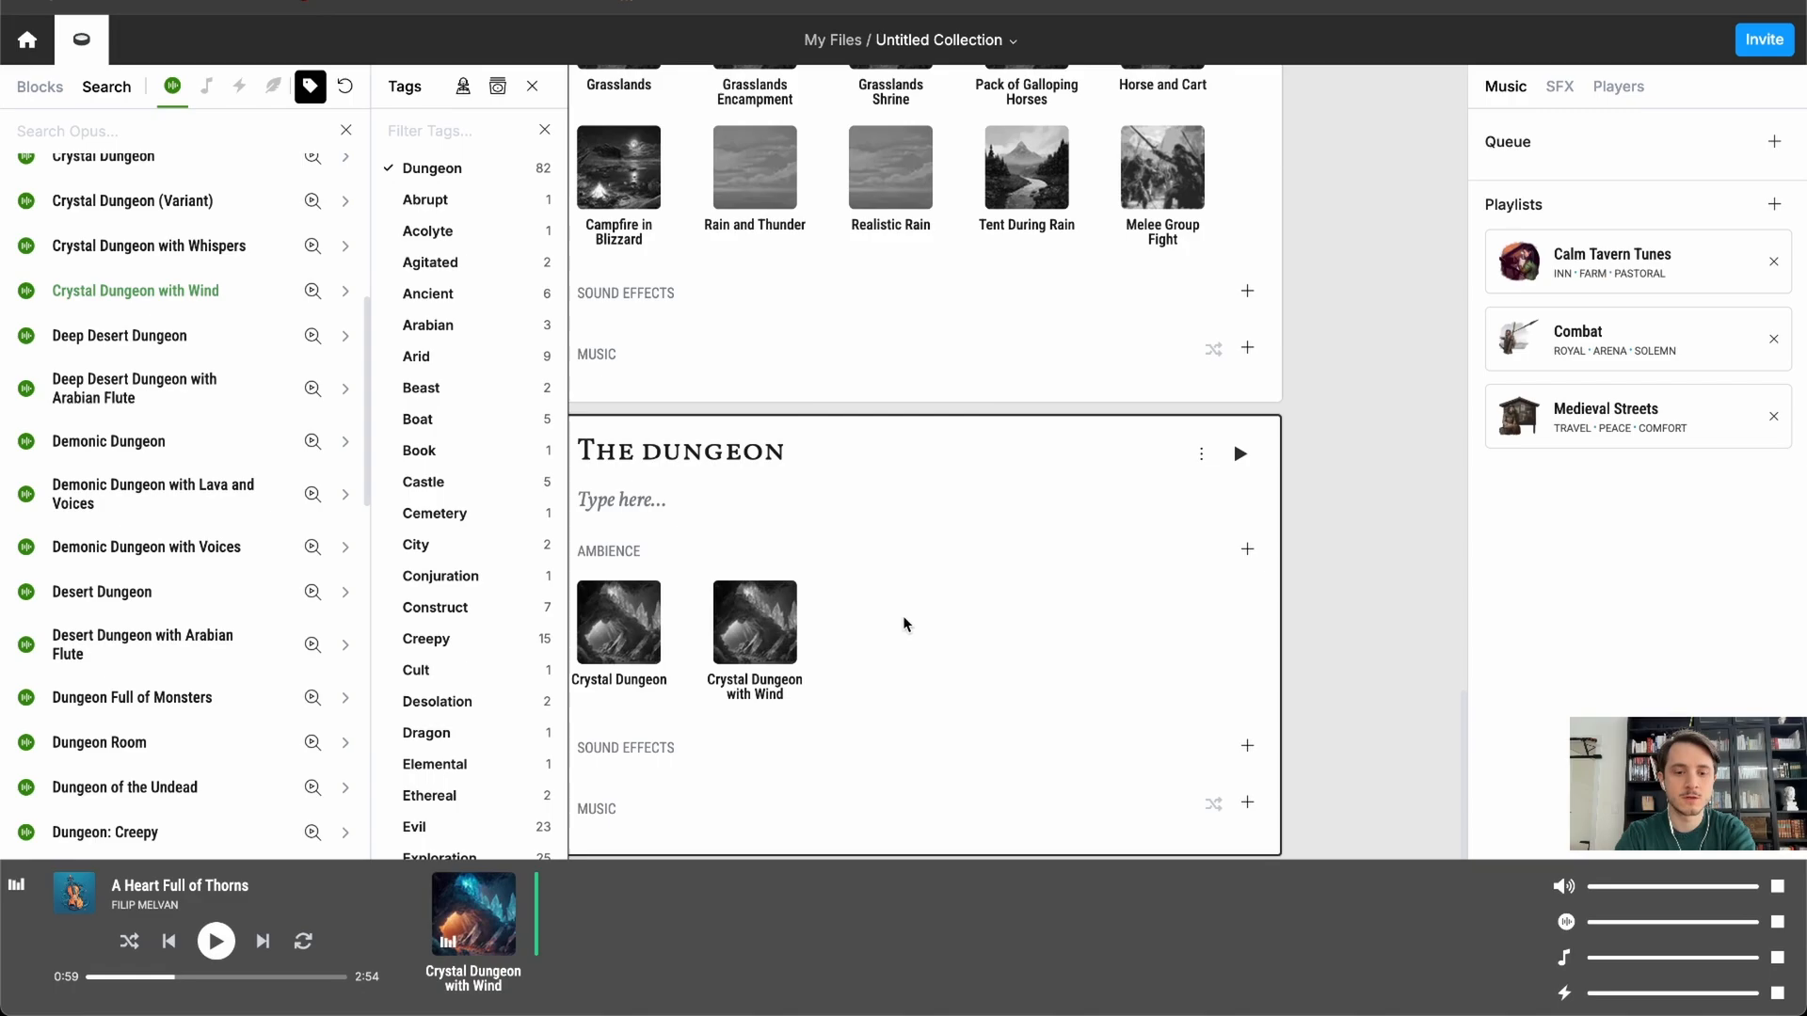
{"action": "scroll", "coordinate": [171, 496], "scroll_direction": "down", "scroll_amount": 1}
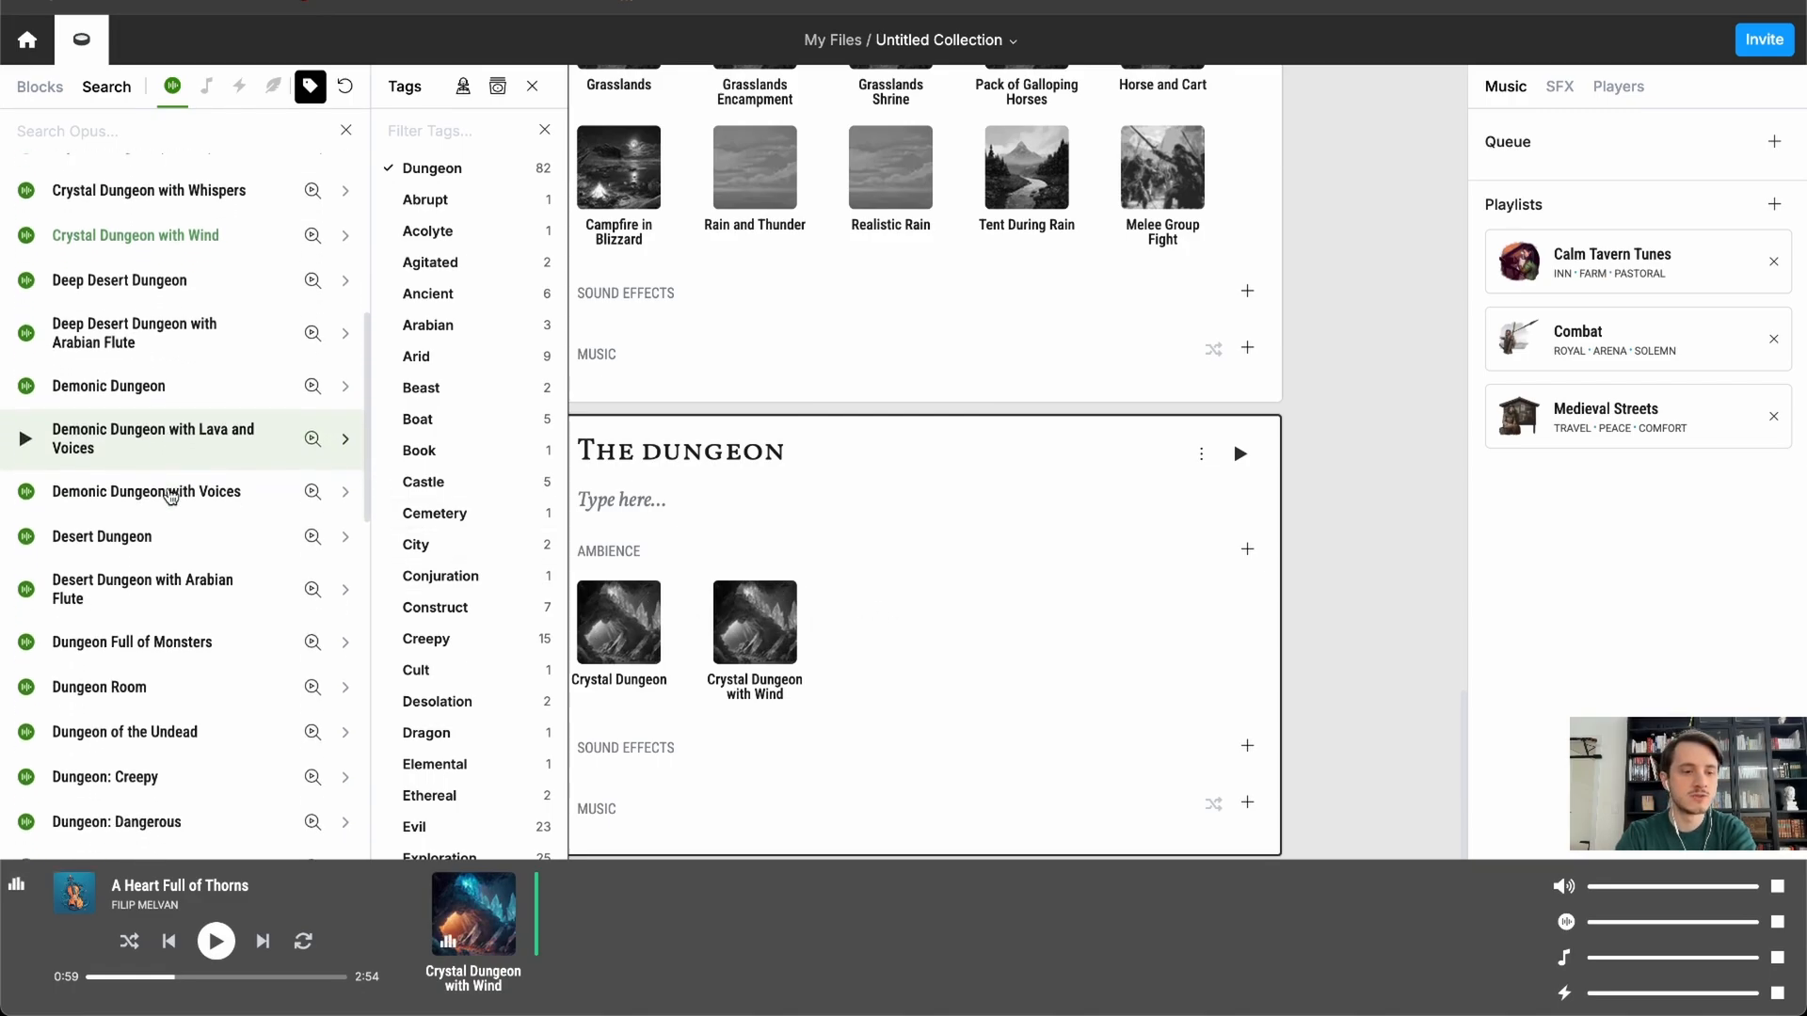
{"action": "scroll", "coordinate": [170, 496], "scroll_direction": "up", "scroll_amount": 5}
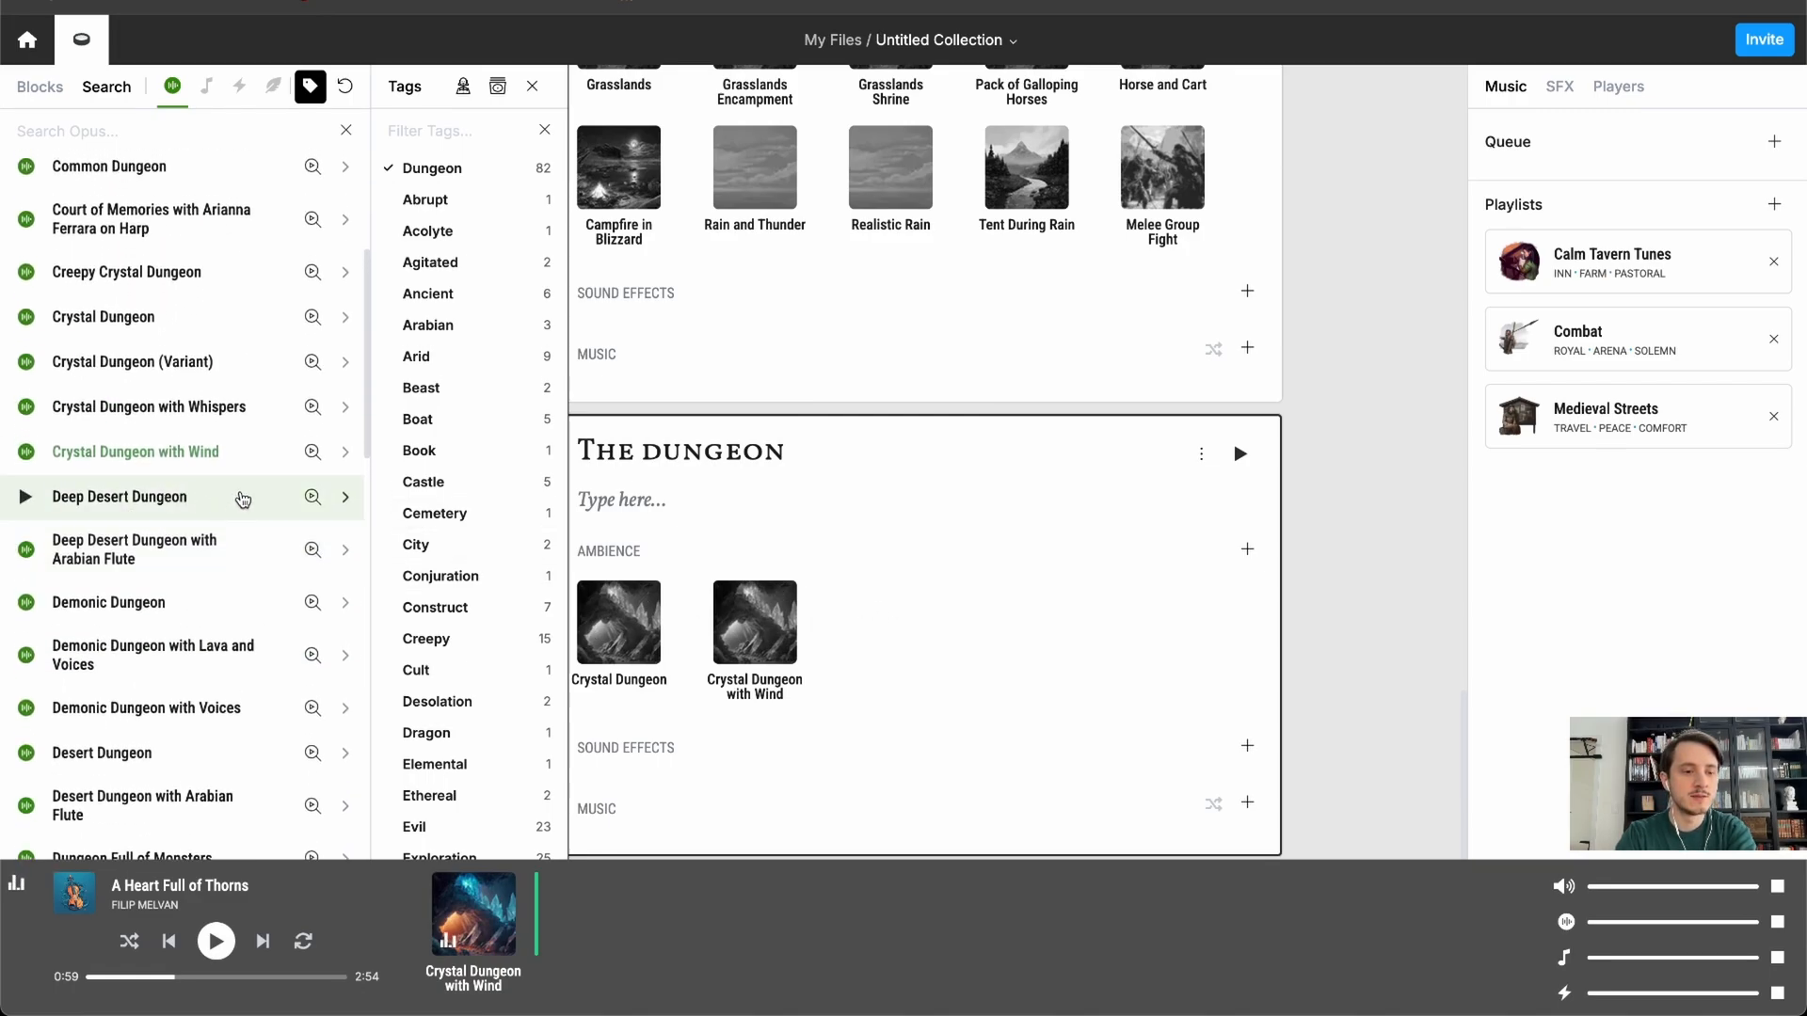
{"action": "scroll", "coordinate": [240, 500], "scroll_direction": "up", "scroll_amount": 1}
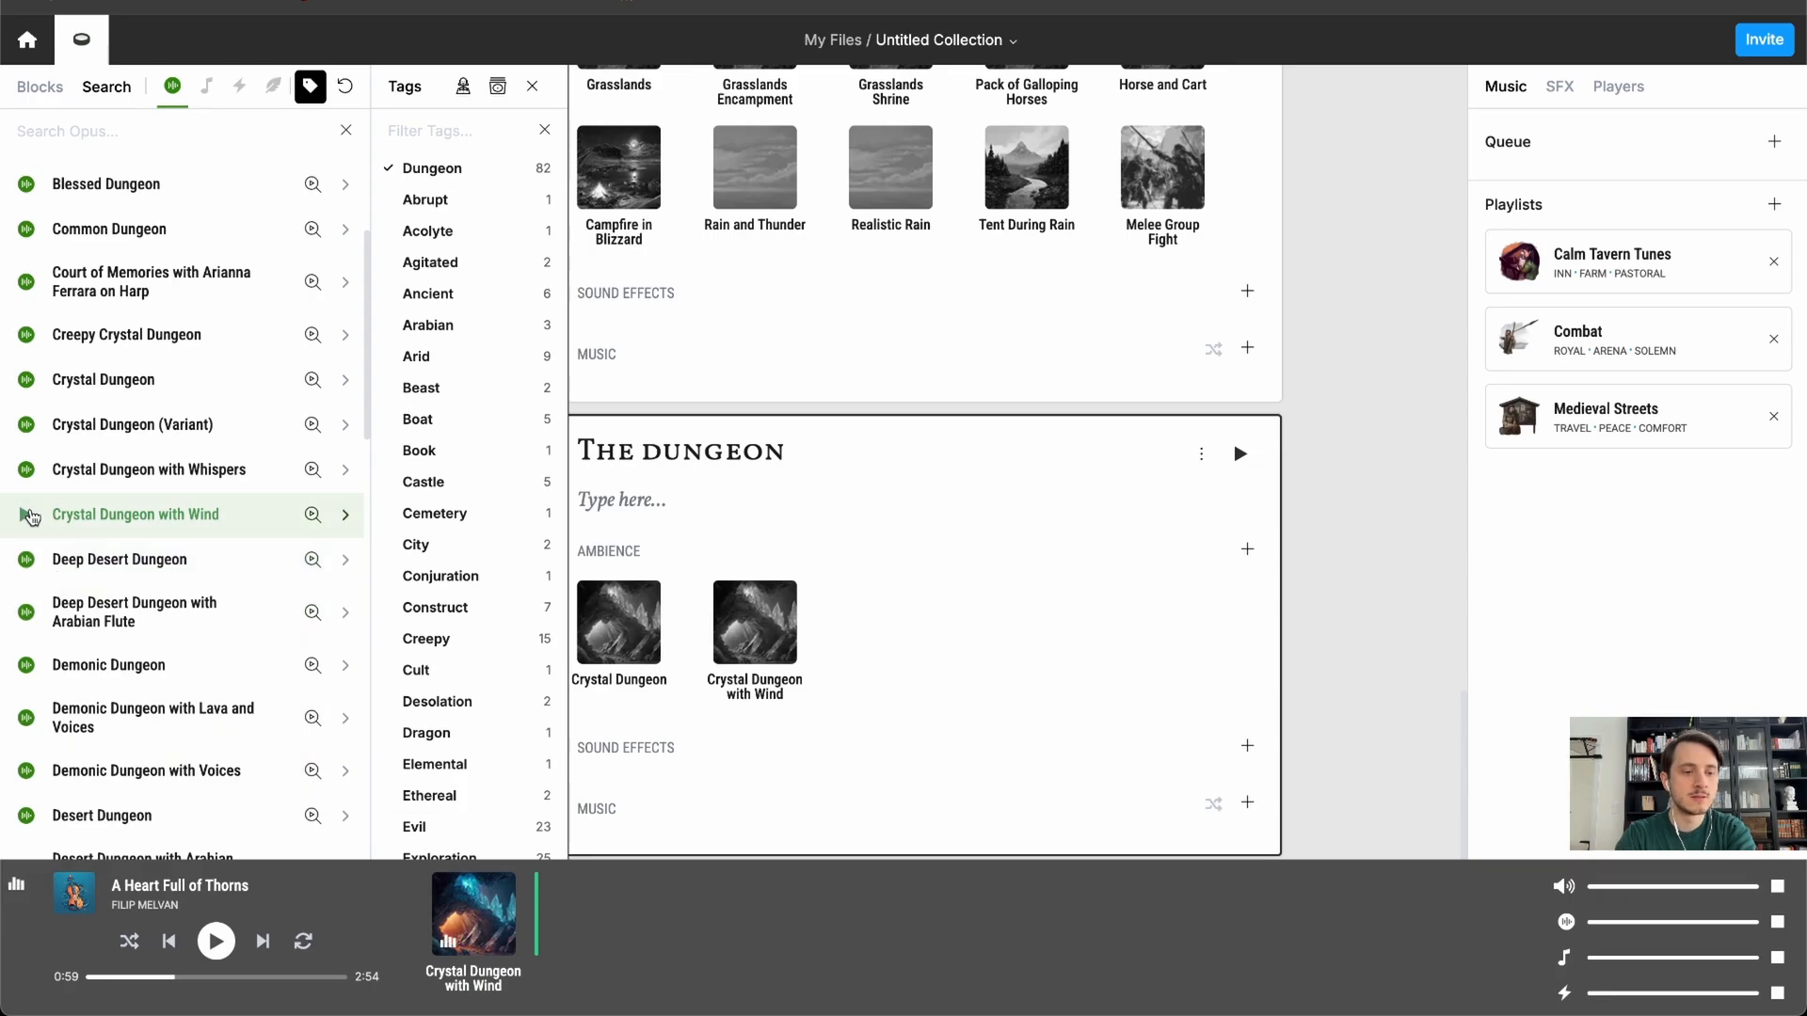
{"action": "left_click", "coordinate": [25, 562]}
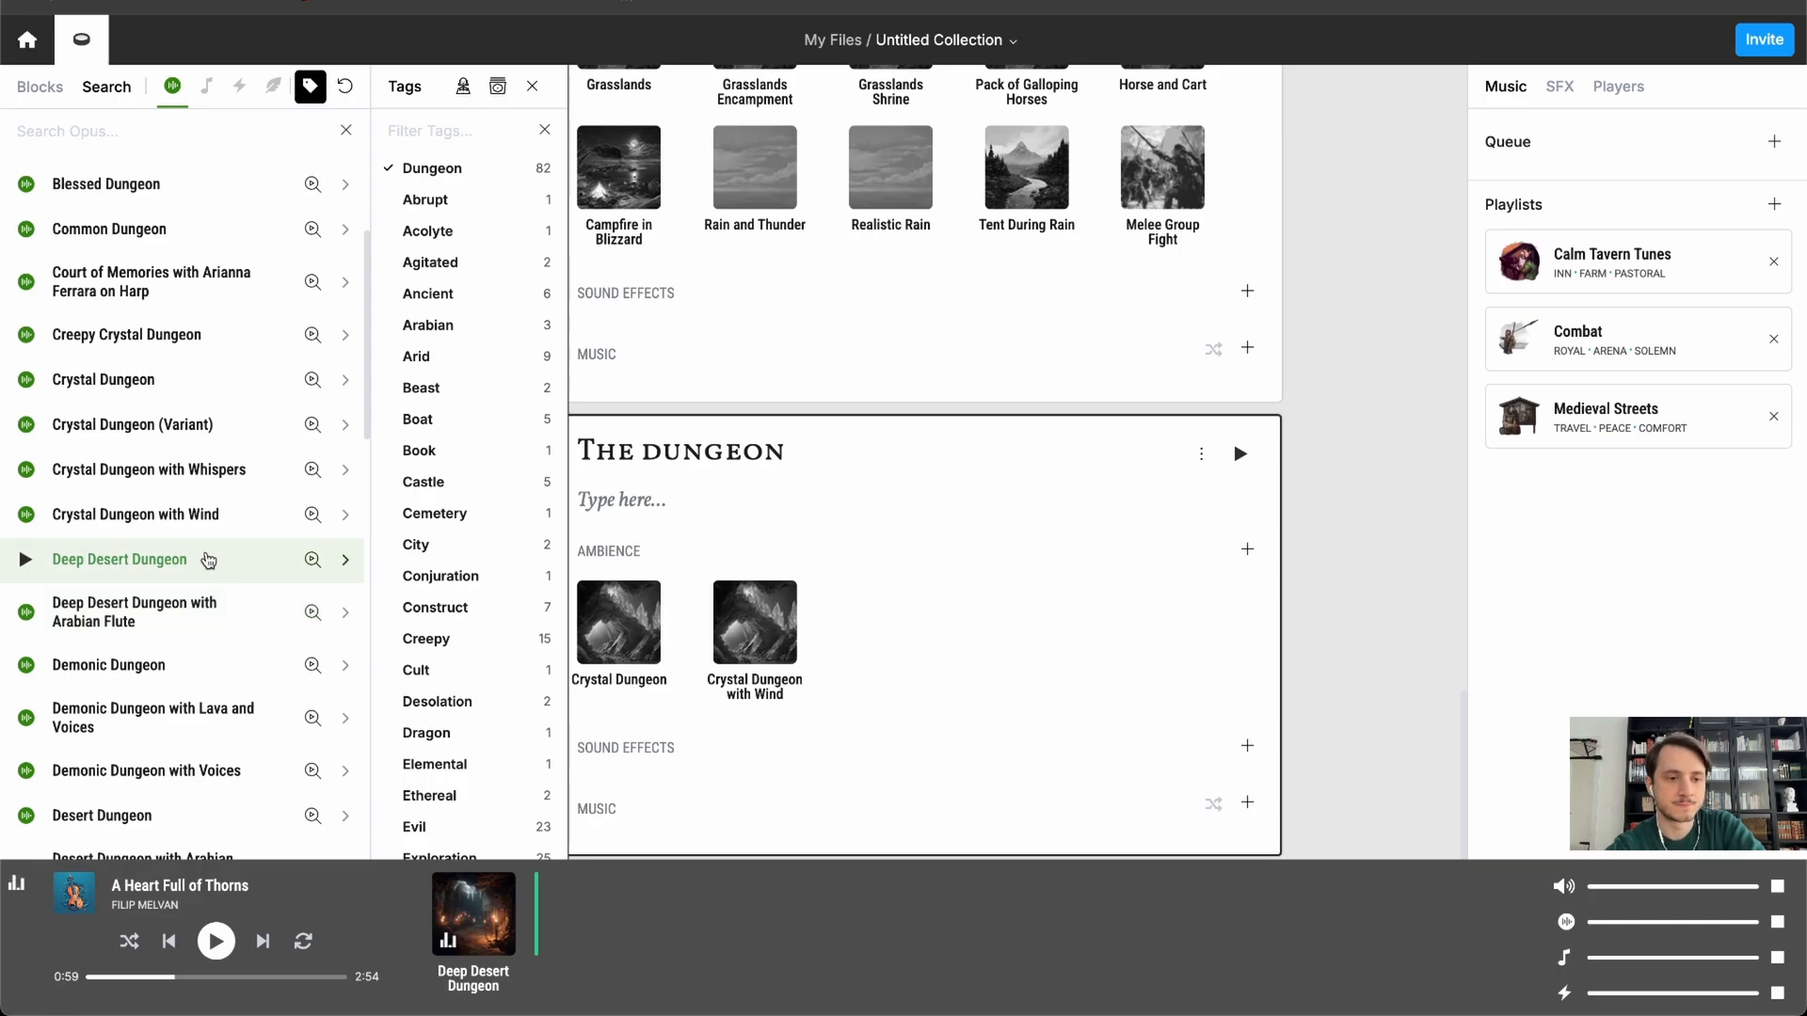
- Stop Deep Desert Dungeon and preview the Dungeon: Creepy ambience
{"action": "scroll", "coordinate": [123, 338], "scroll_direction": "down", "scroll_amount": 3}
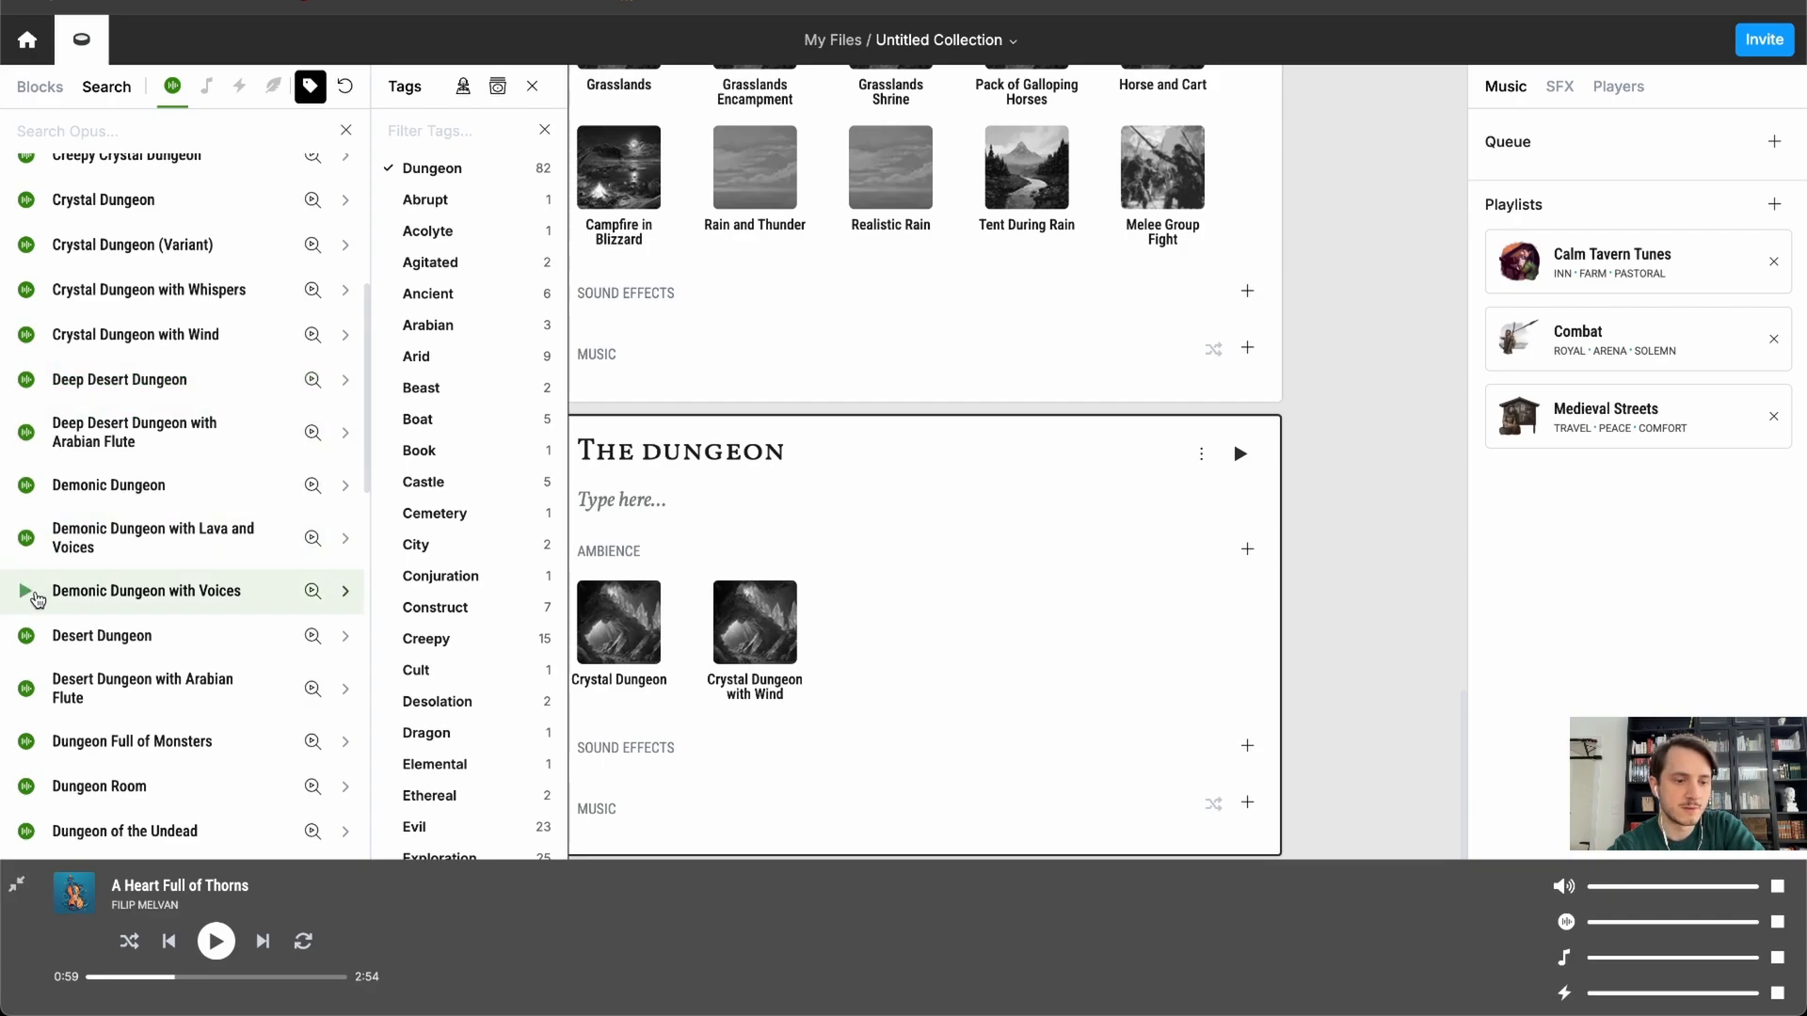
{"action": "scroll", "coordinate": [47, 470], "scroll_direction": "down", "scroll_amount": 8}
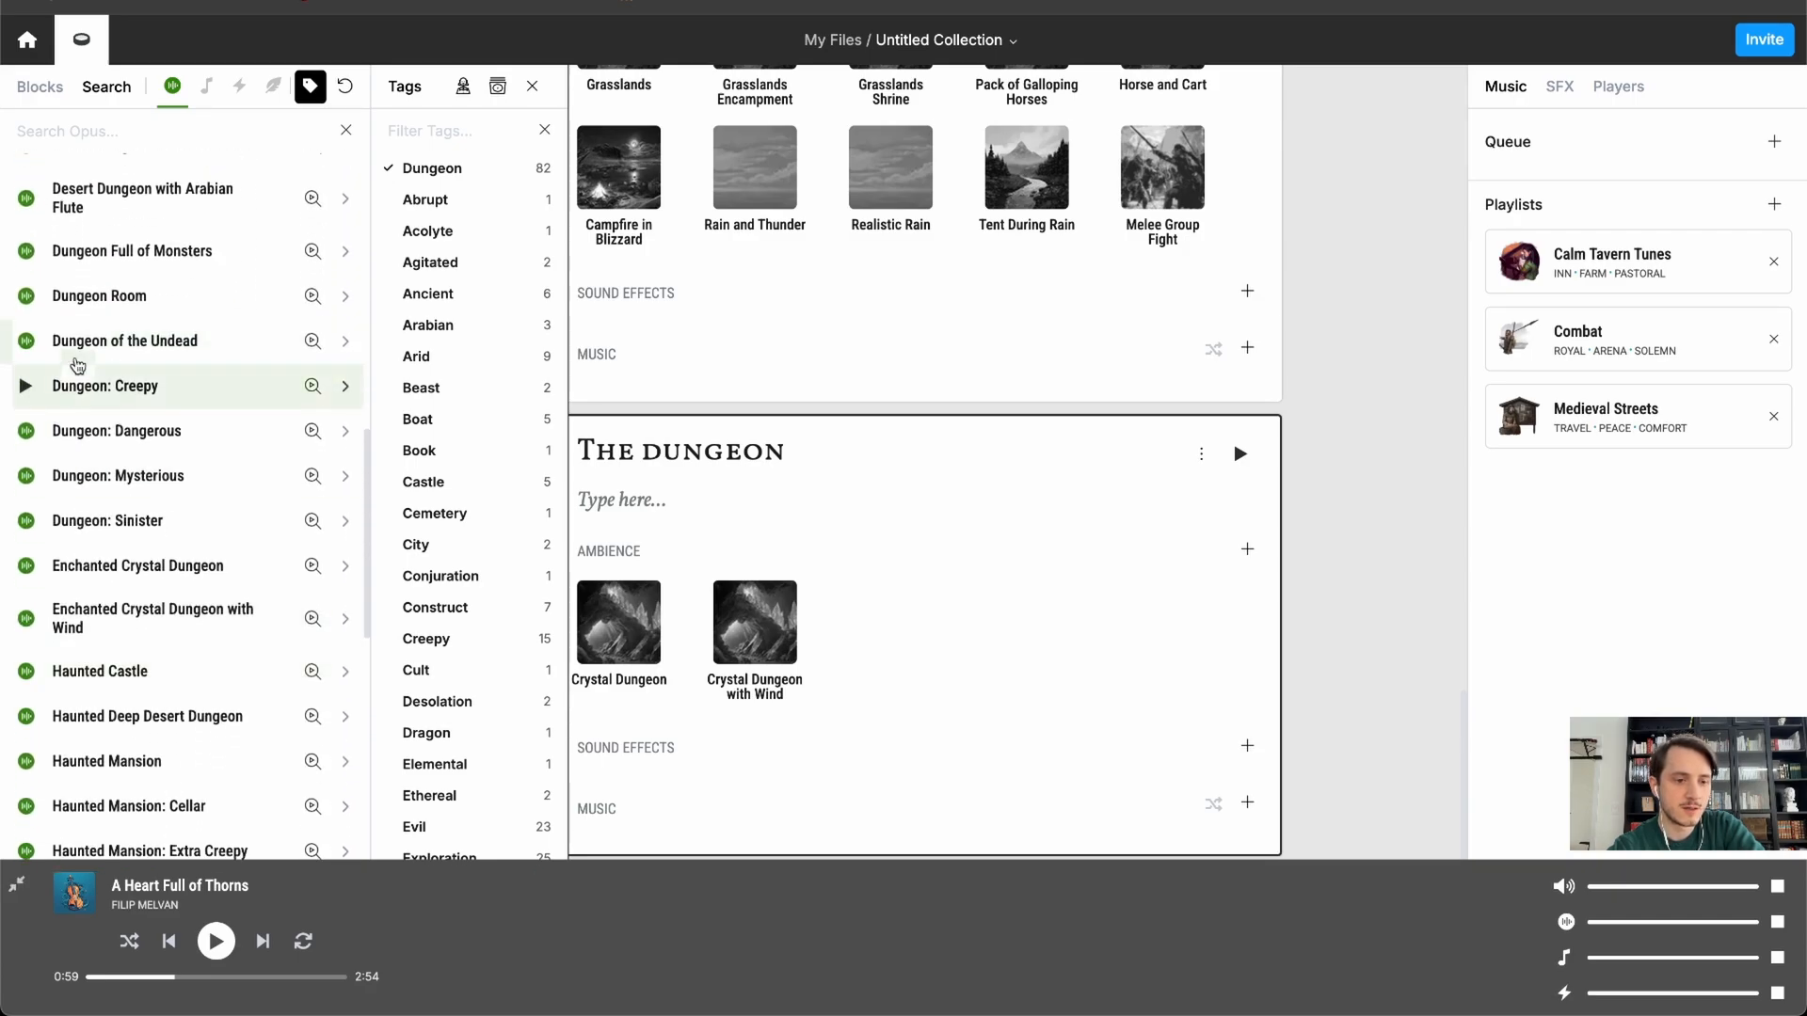
{"action": "left_click", "coordinate": [27, 387]}
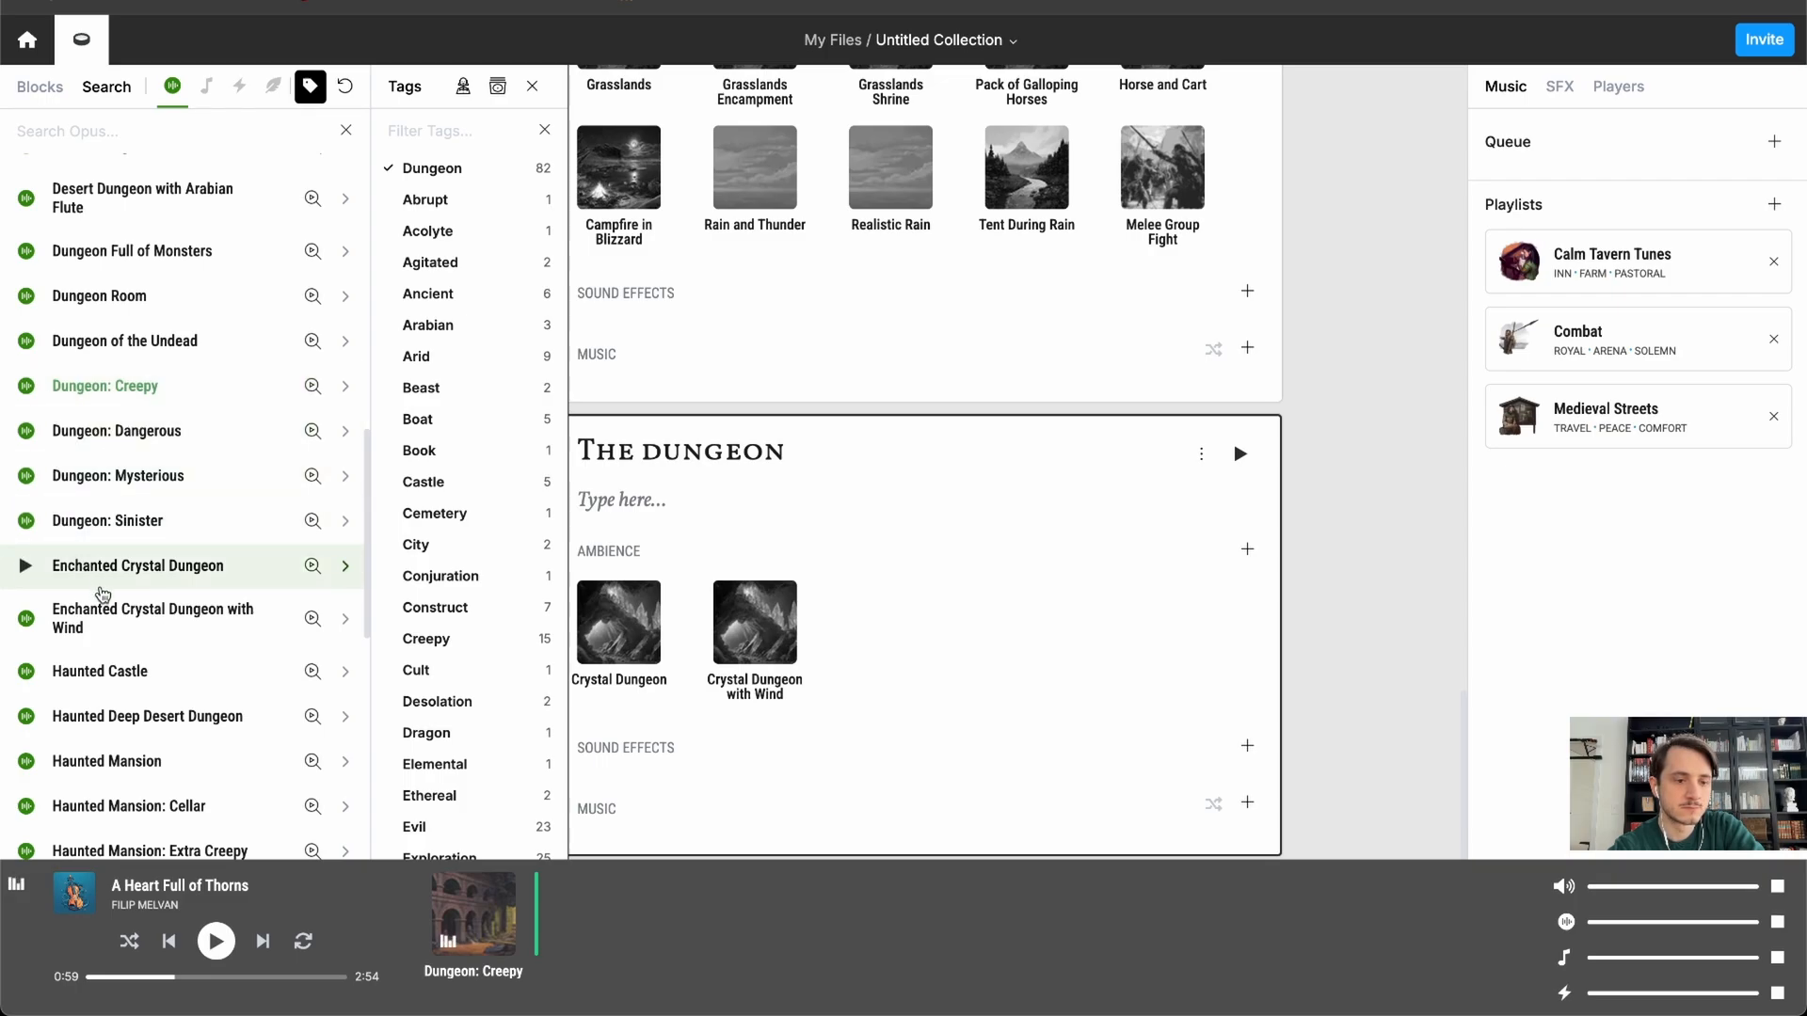
- Preview the Enchanted Crystal Dungeon ambience in place of Dungeon: Creepy, add it to The dungeon block and stop it
{"action": "left_click", "coordinate": [26, 388]}
{"action": "left_click", "coordinate": [25, 568]}
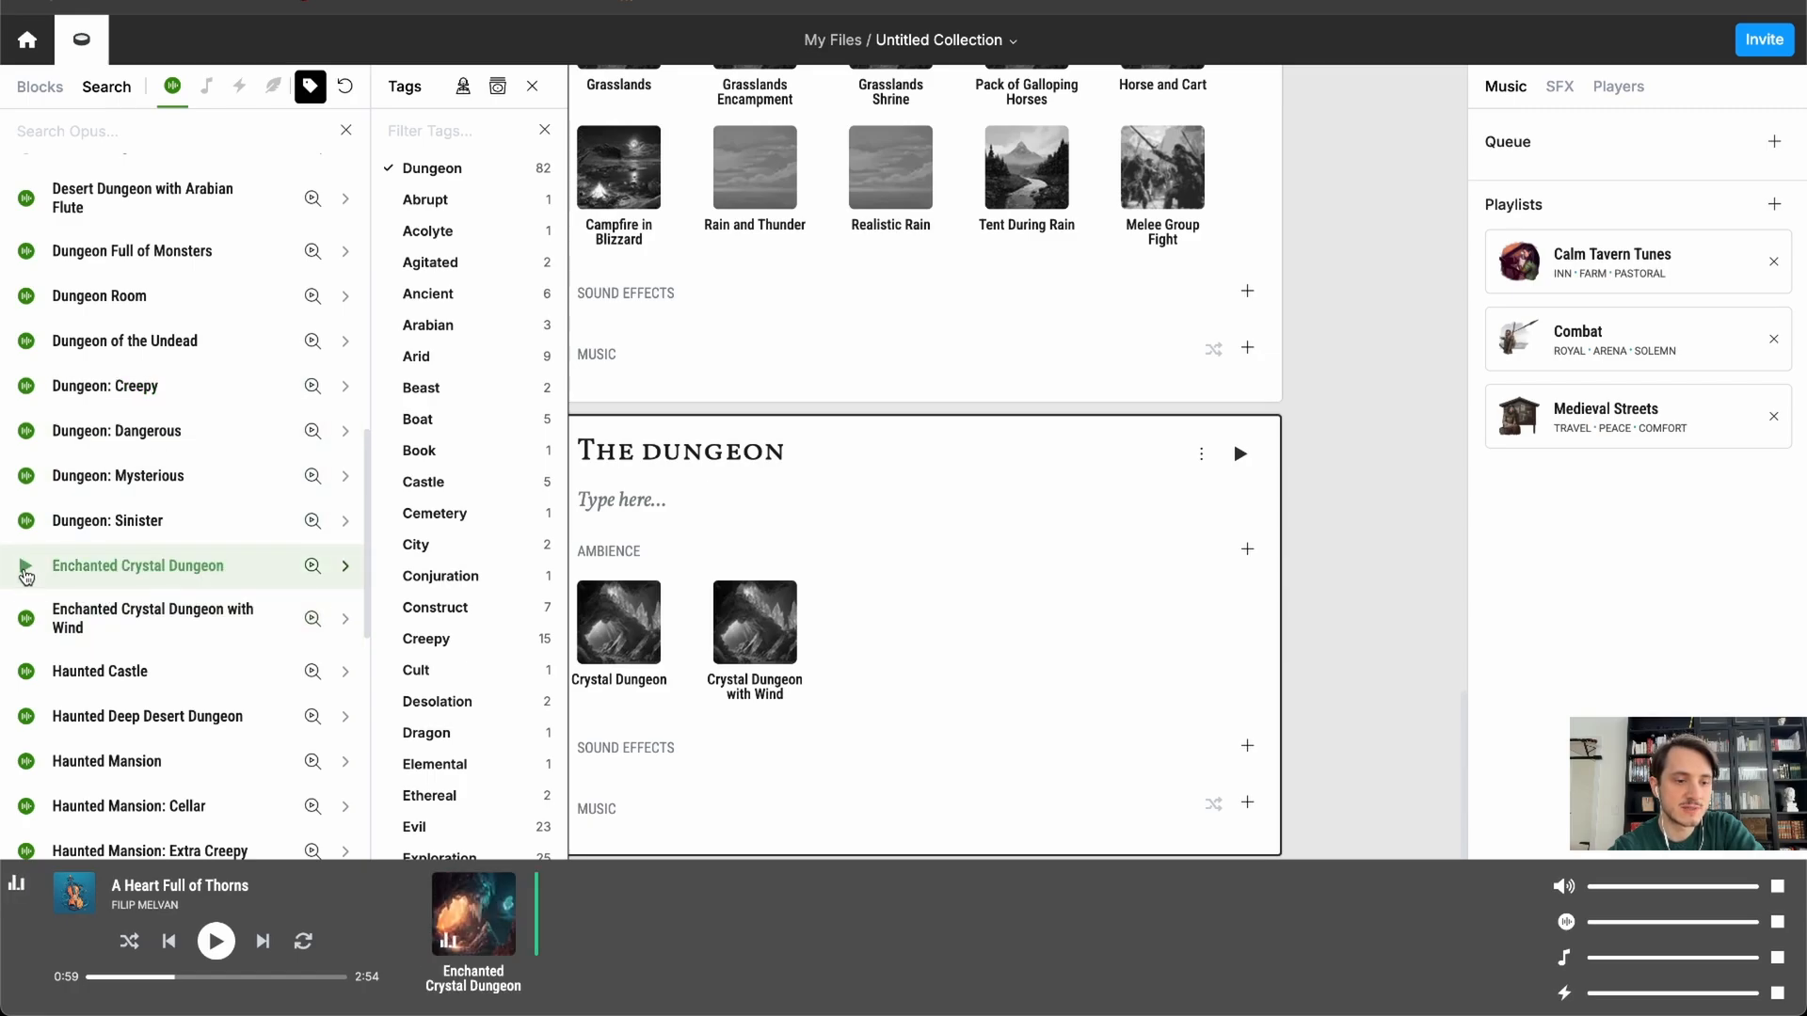
{"action": "scroll", "coordinate": [158, 610], "scroll_direction": "down", "scroll_amount": 2}
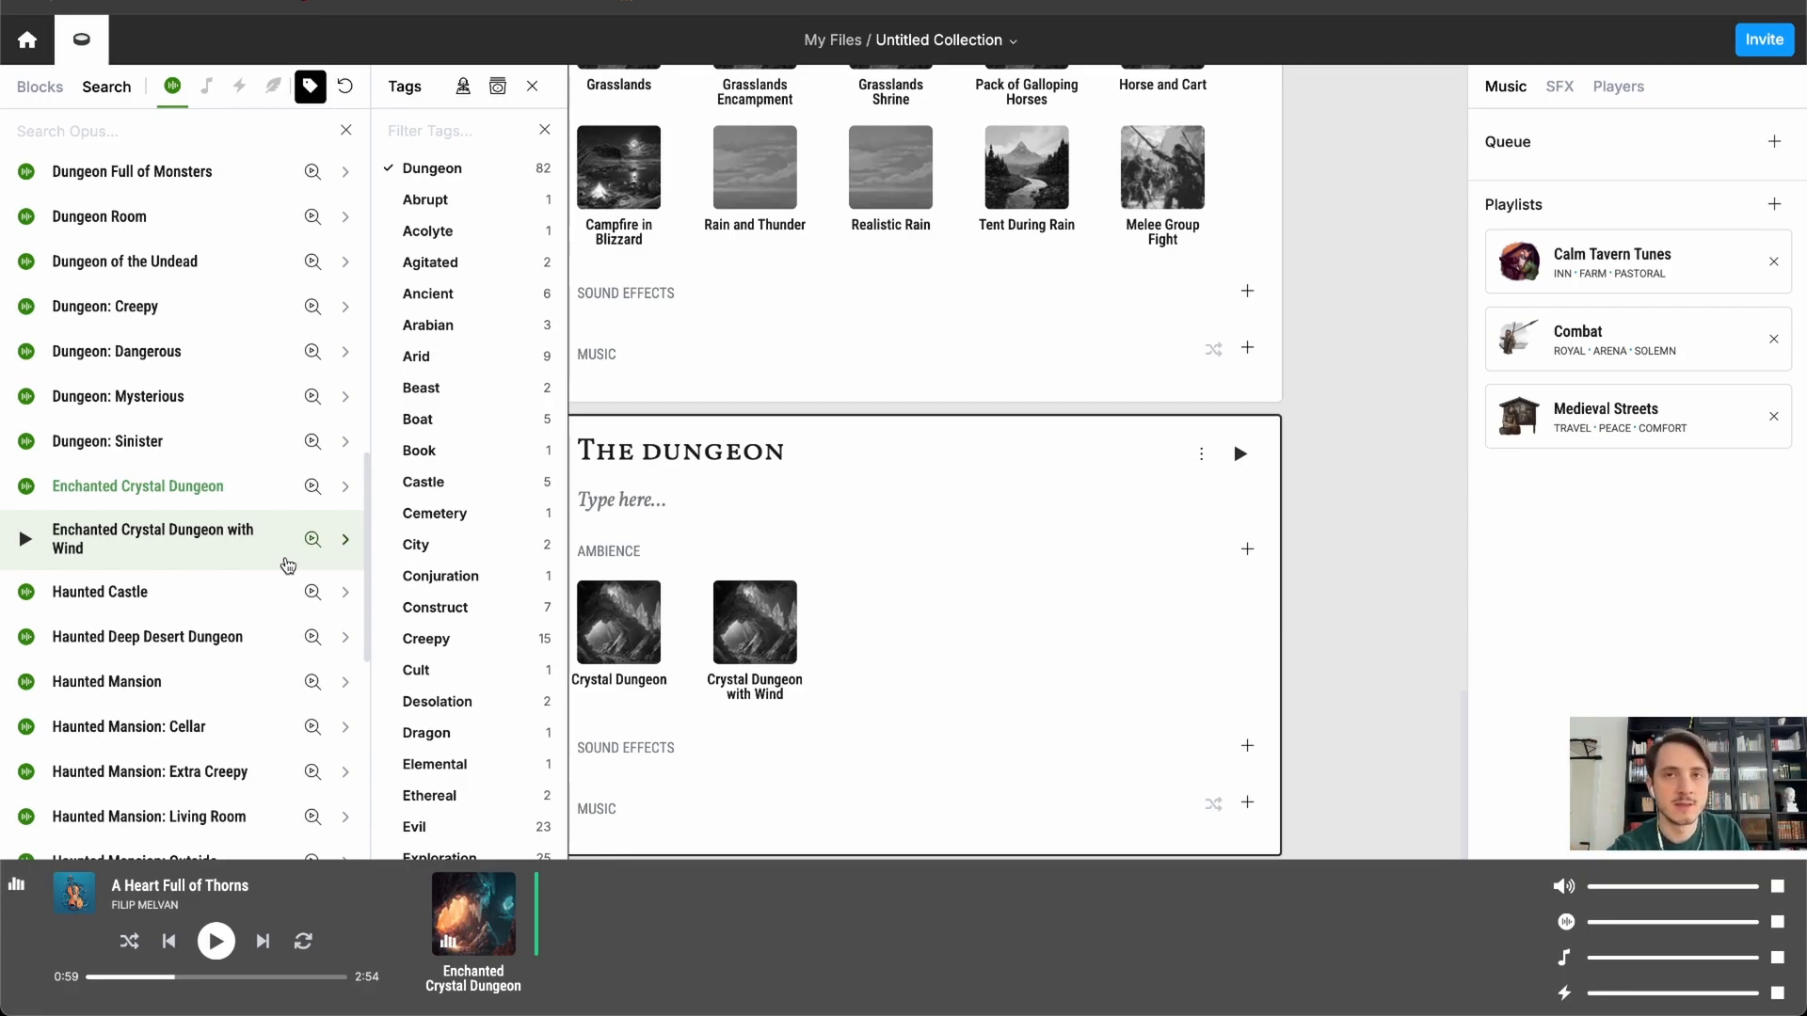
{"action": "left_click", "coordinate": [345, 488]}
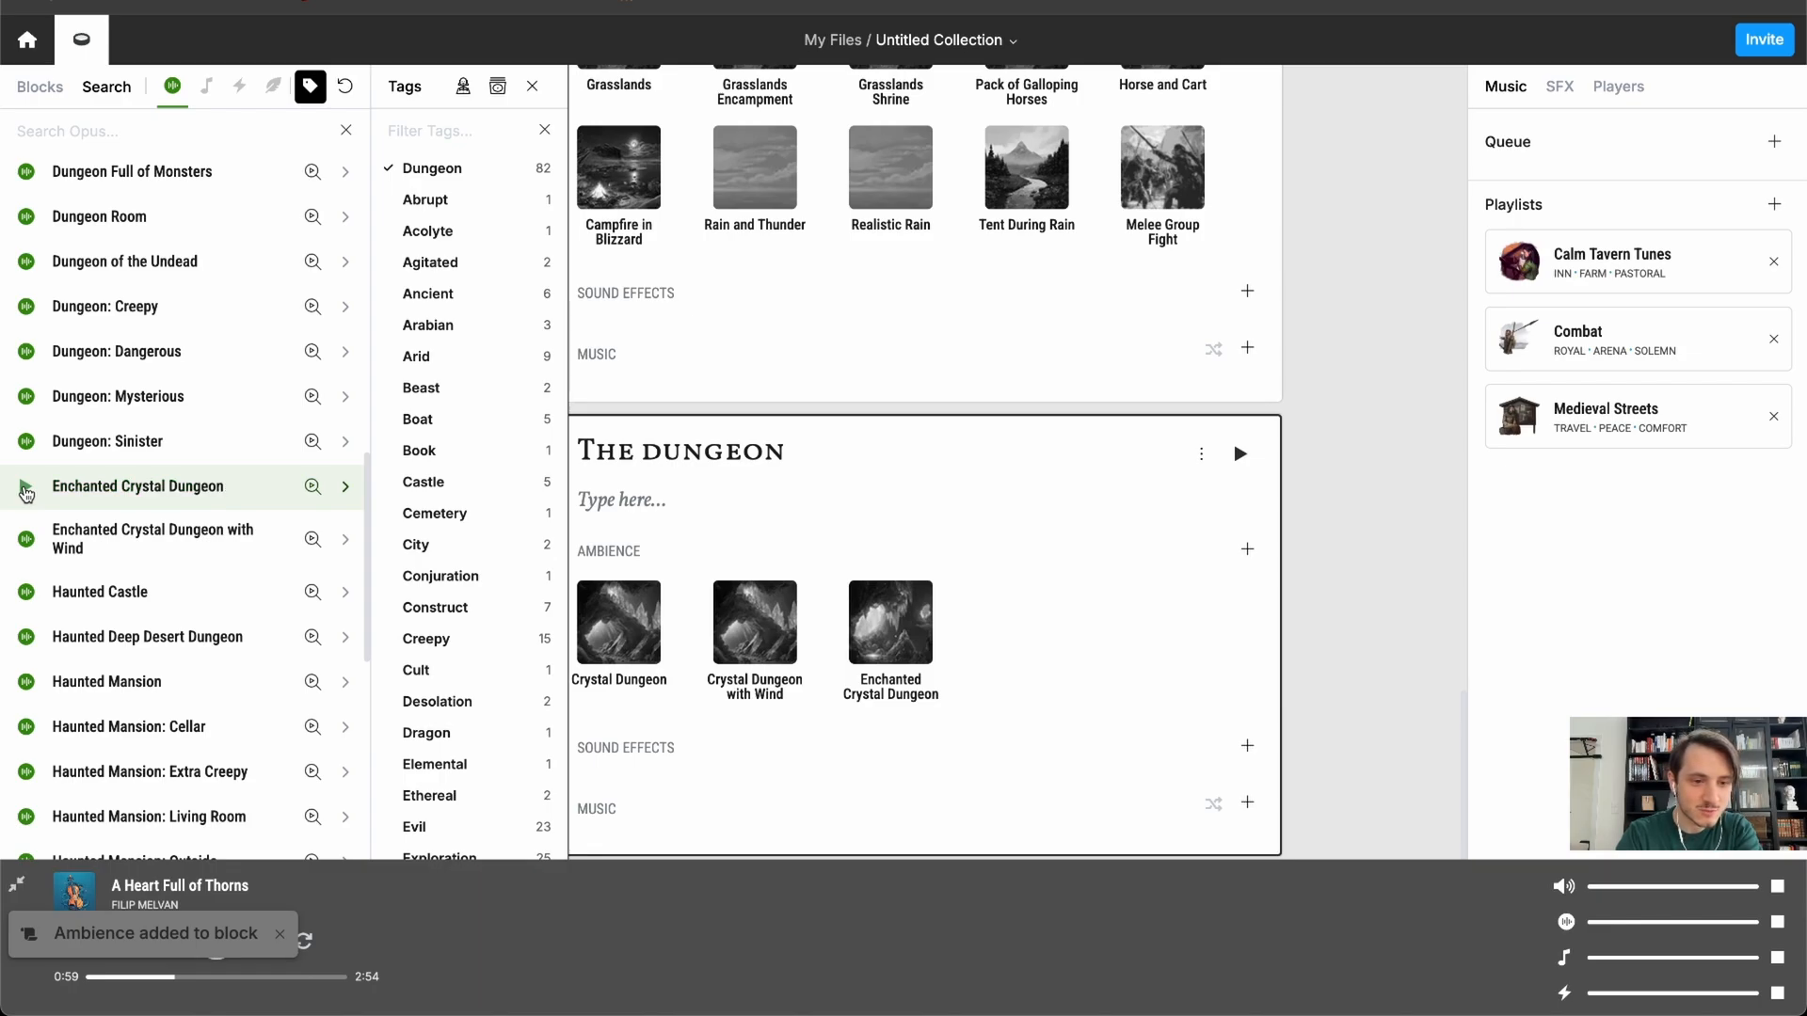
{"action": "scroll", "coordinate": [235, 692], "scroll_direction": "down", "scroll_amount": 4}
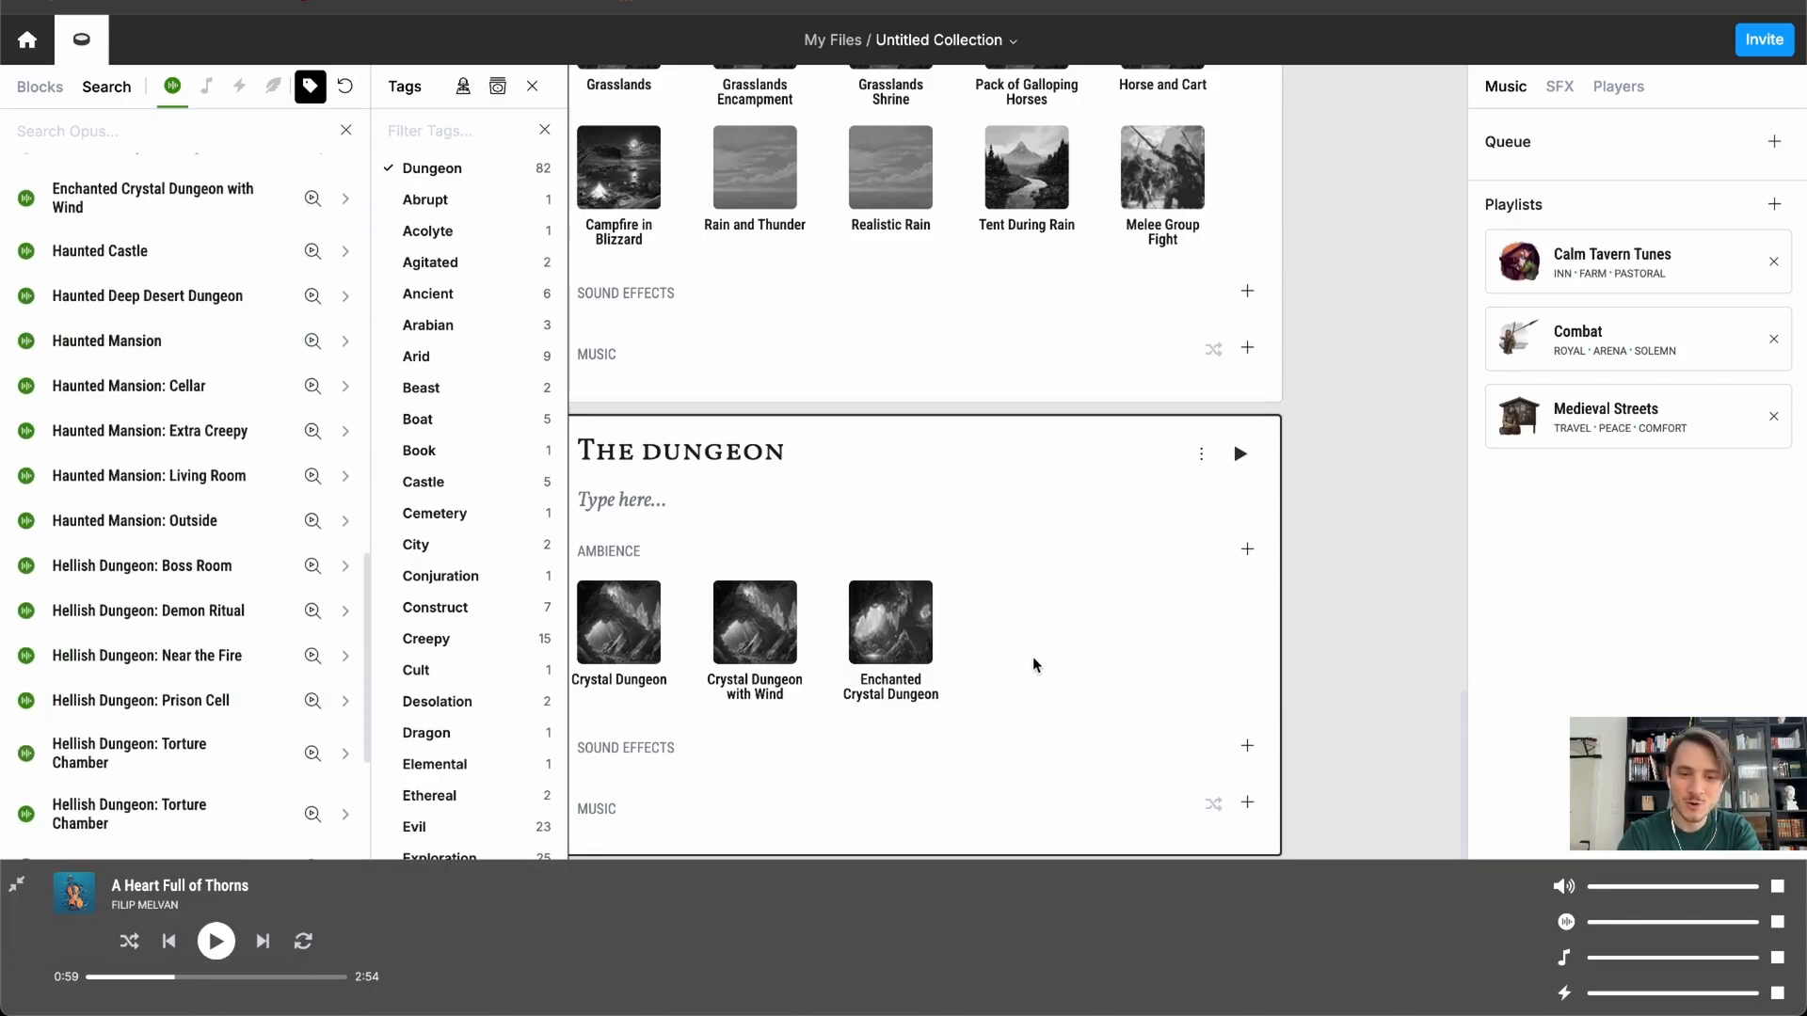
{"action": "scroll", "coordinate": [1035, 653], "scroll_direction": "down", "scroll_amount": 2}
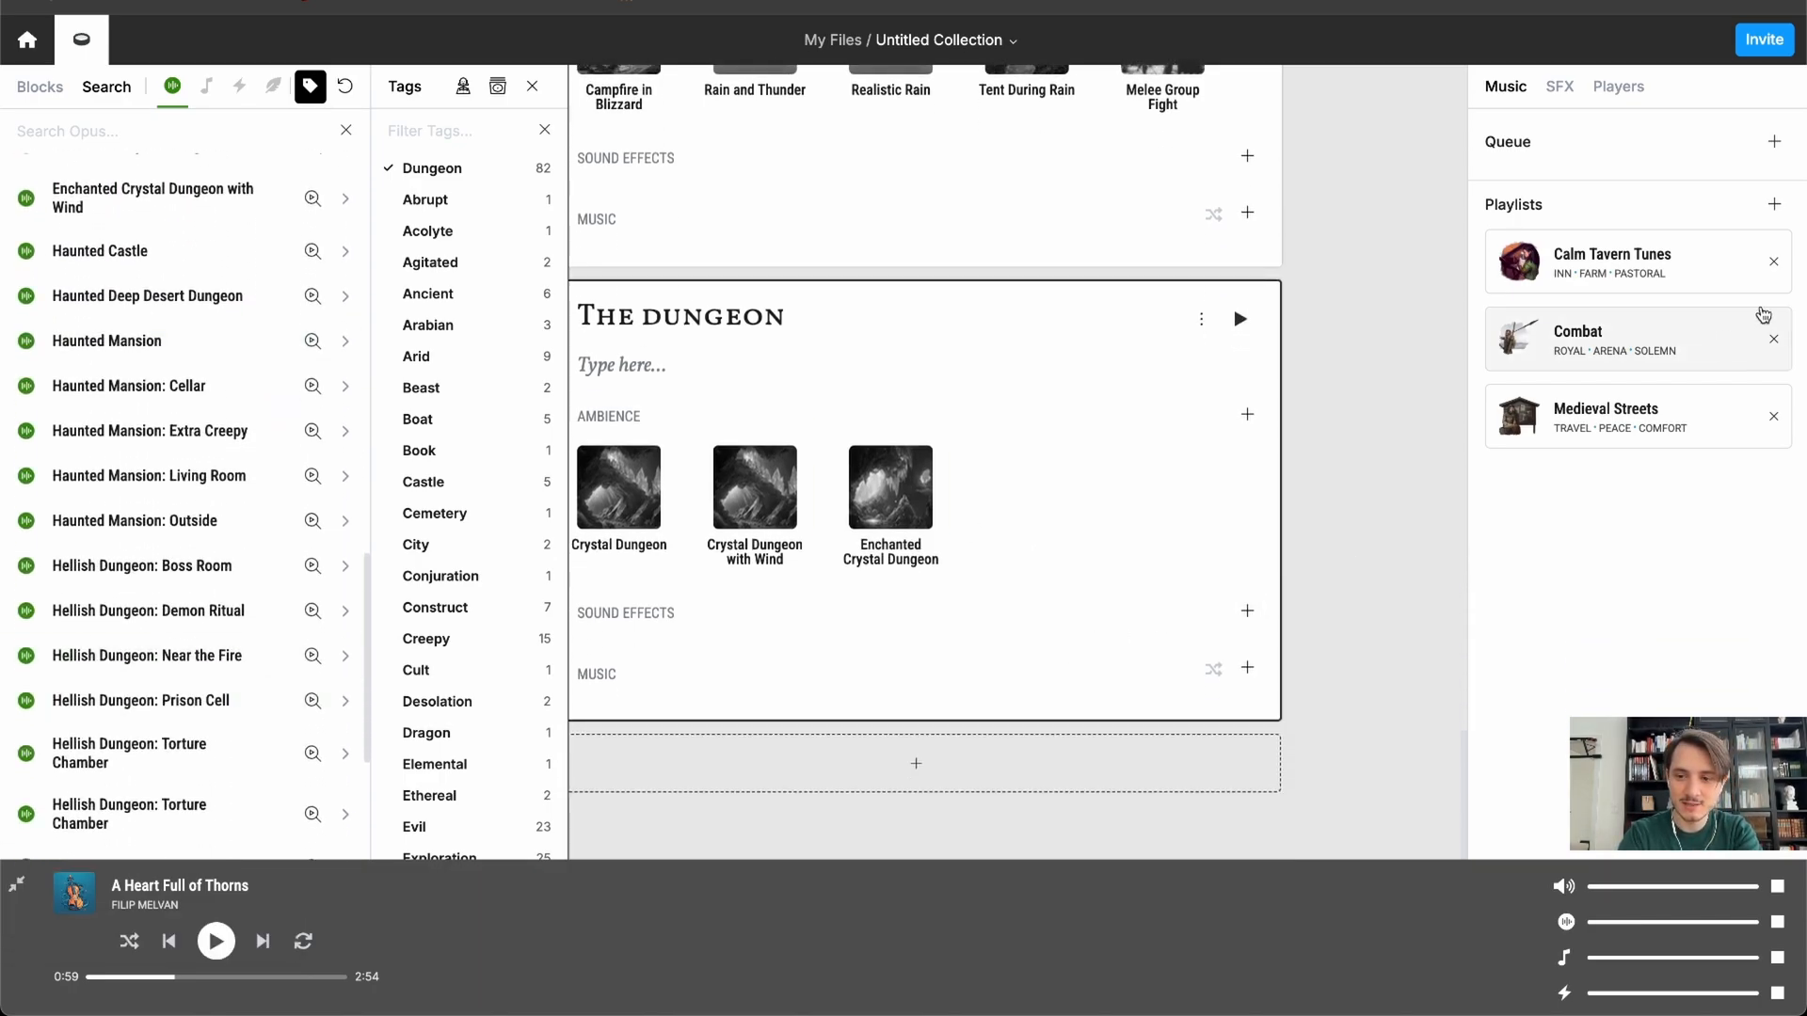
- Search the music playlists for "combat" and add Epic Combat to the collection's playlists
{"action": "left_click", "coordinate": [1774, 205]}
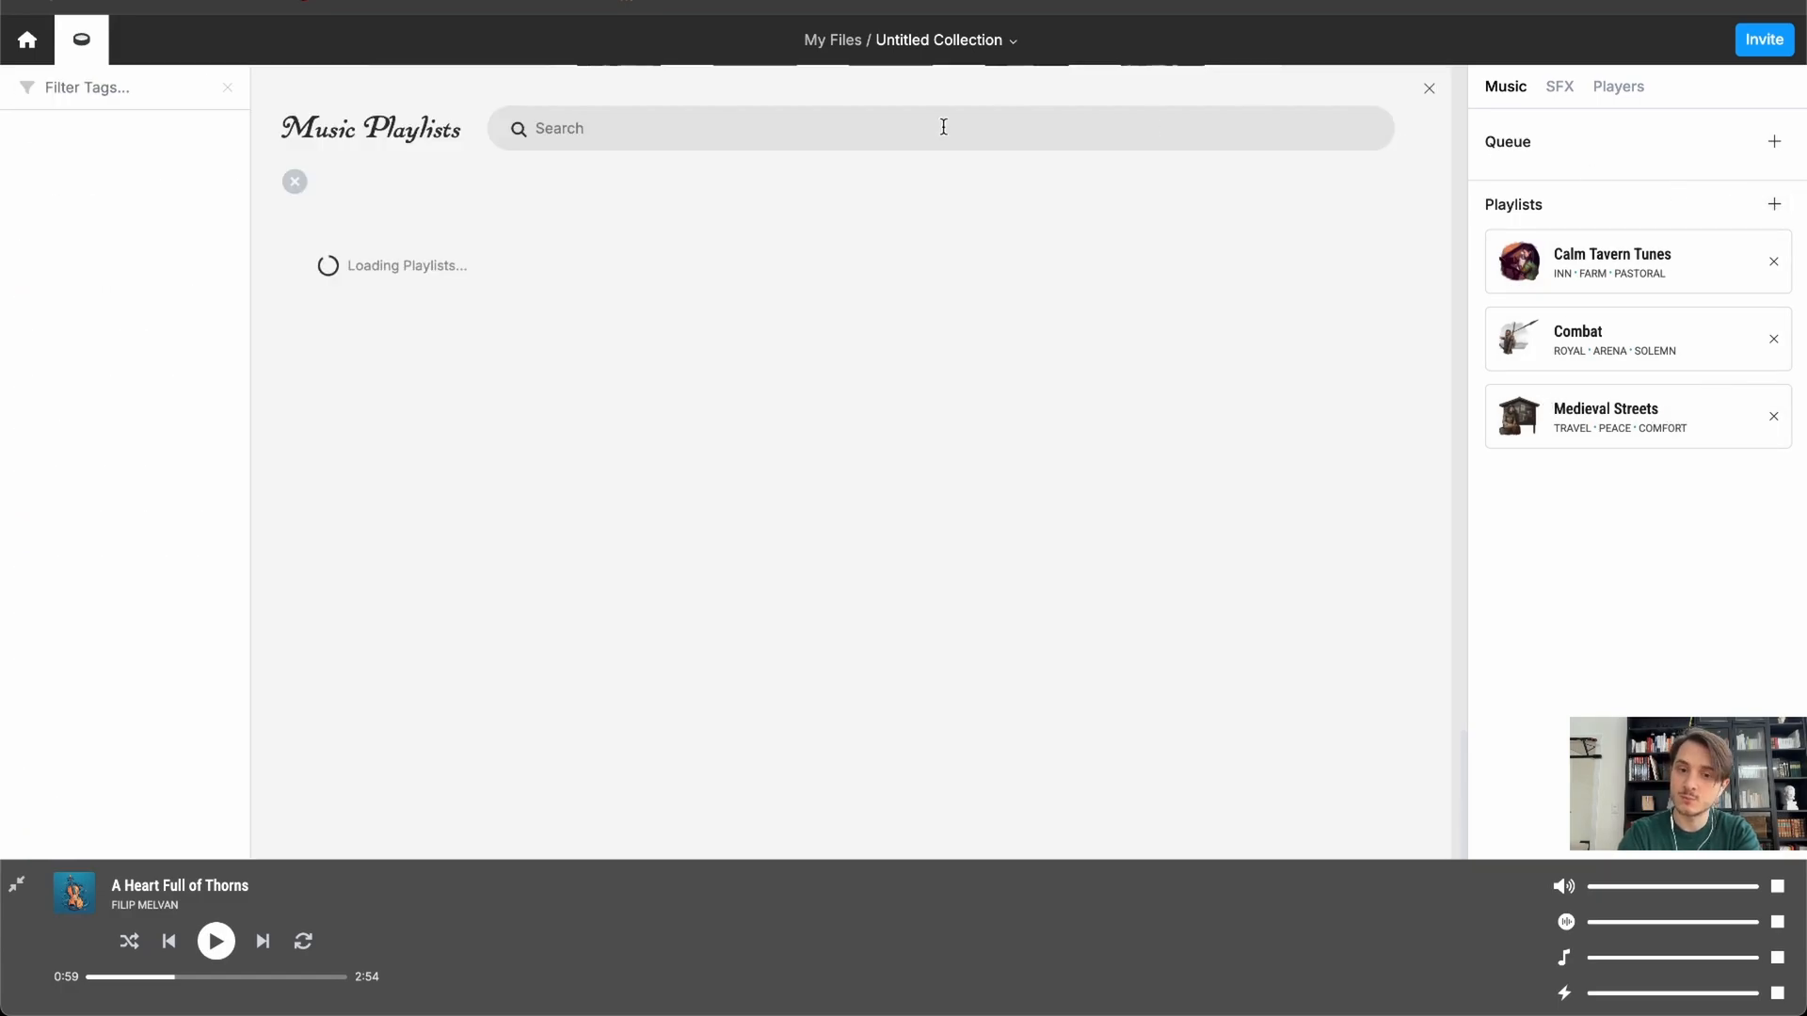
{"action": "type", "text": "combat"}
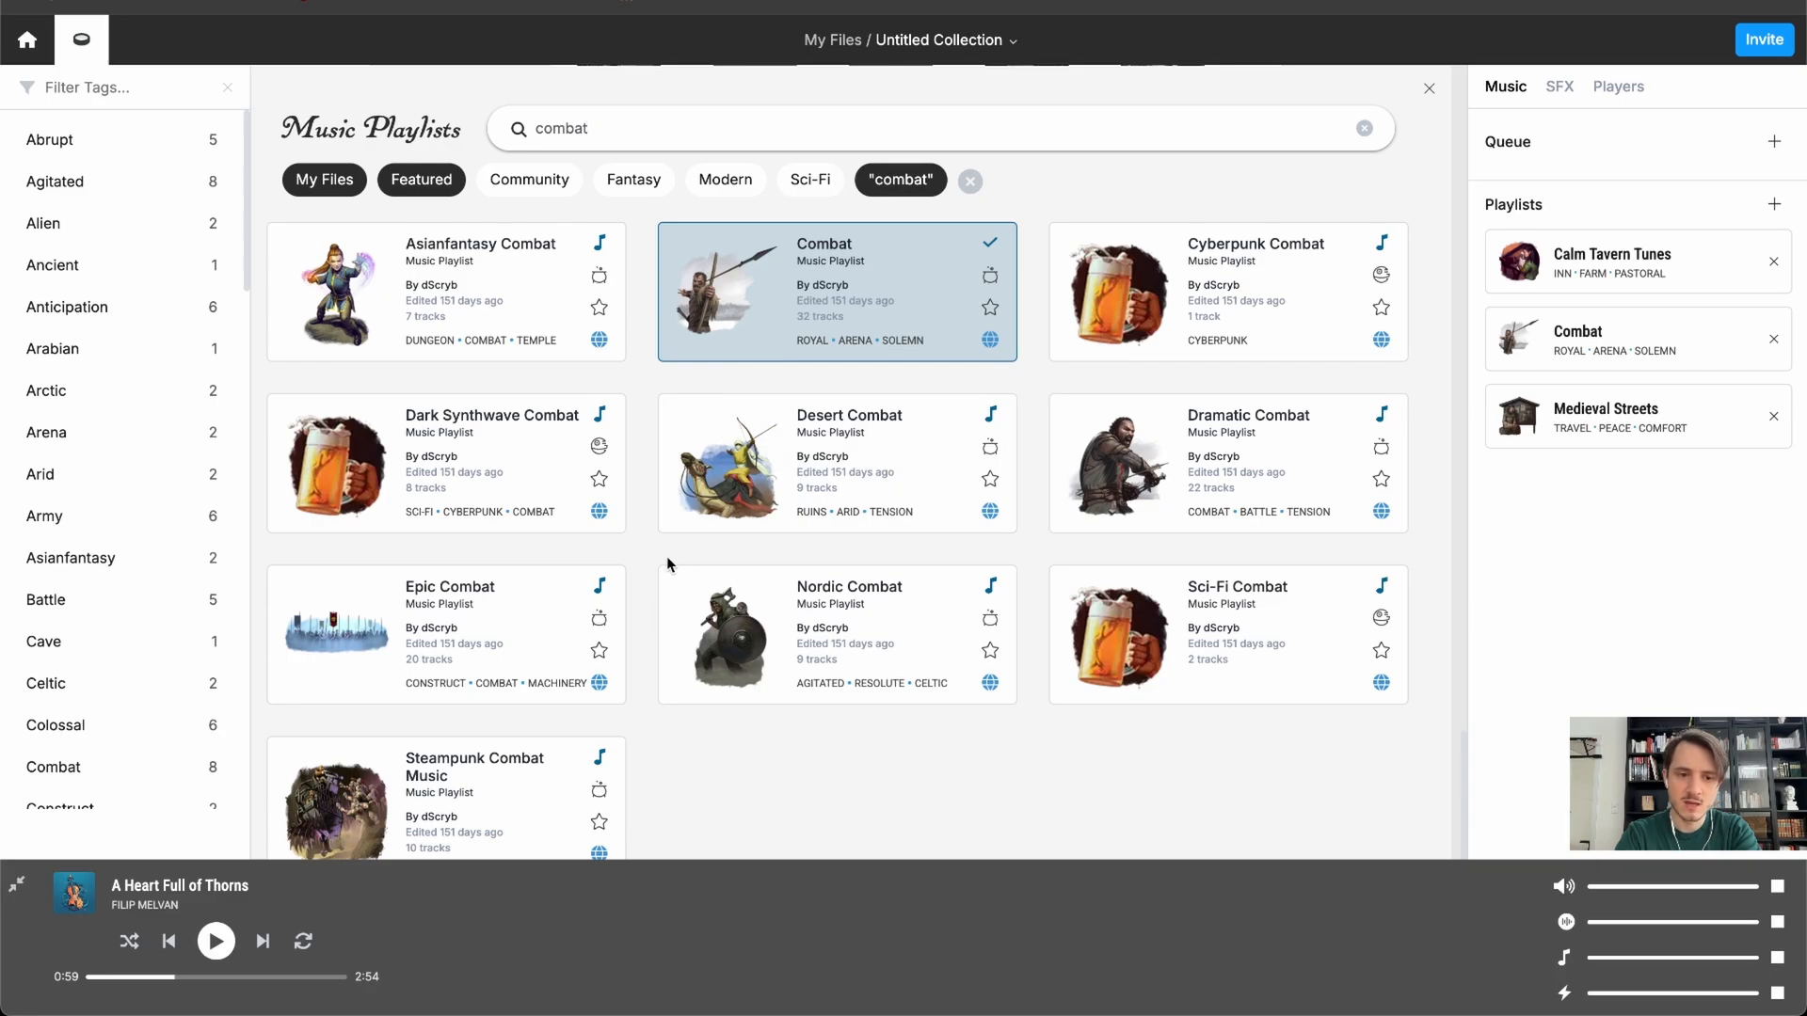
{"action": "left_click", "coordinate": [555, 621]}
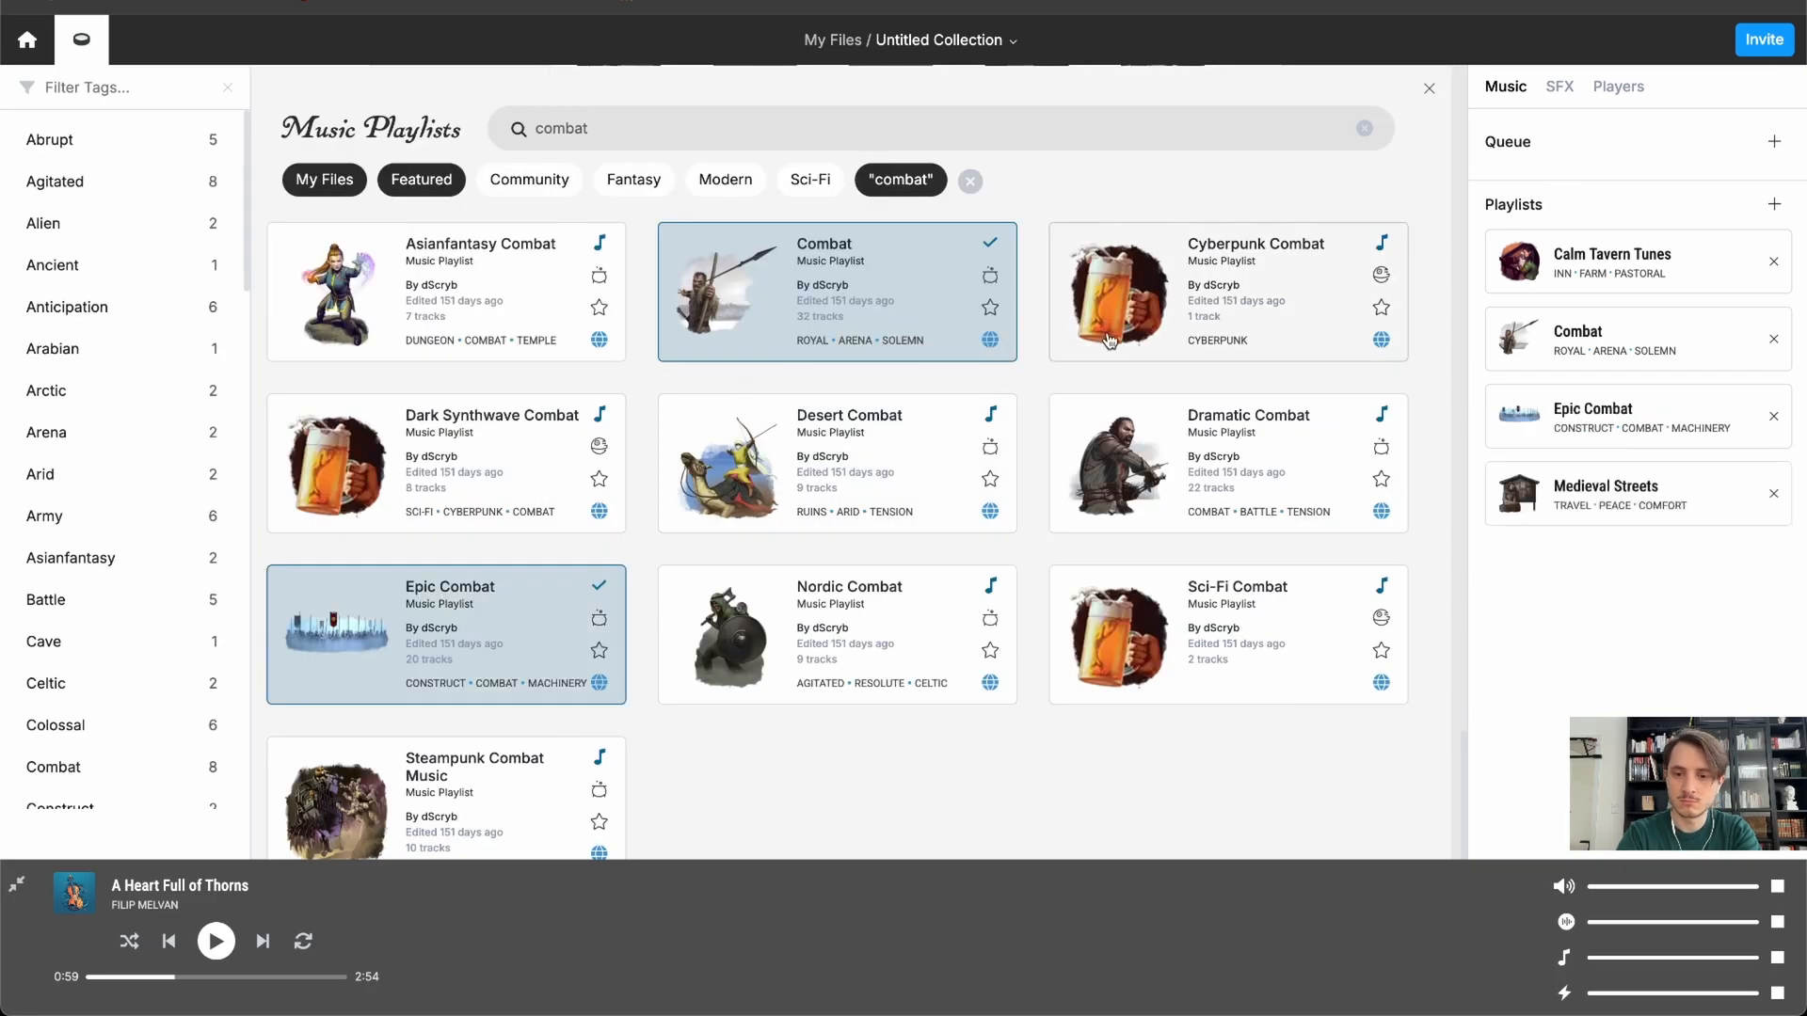
- Search the music playlists for "emo", add the Emotional playlist and leave the music playlist library
{"action": "left_click", "coordinate": [1131, 118]}
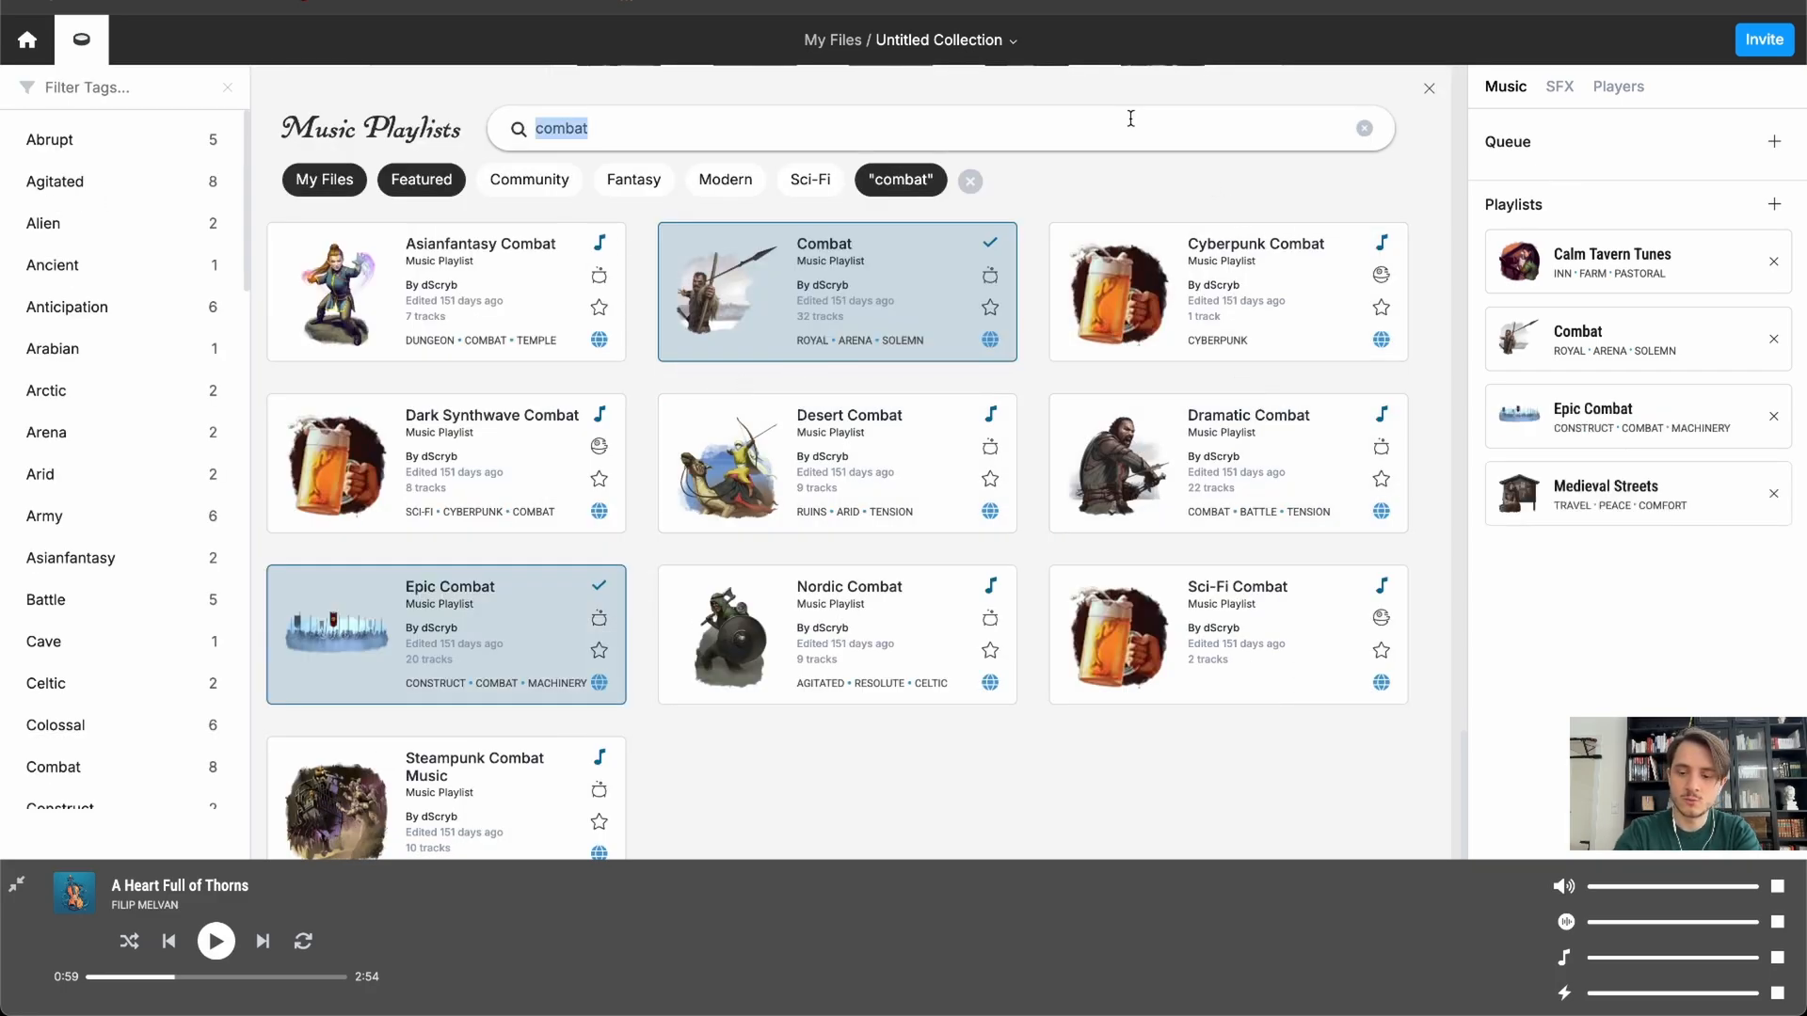
{"action": "key", "text": "BackSpace"}
{"action": "type", "text": "emo"}
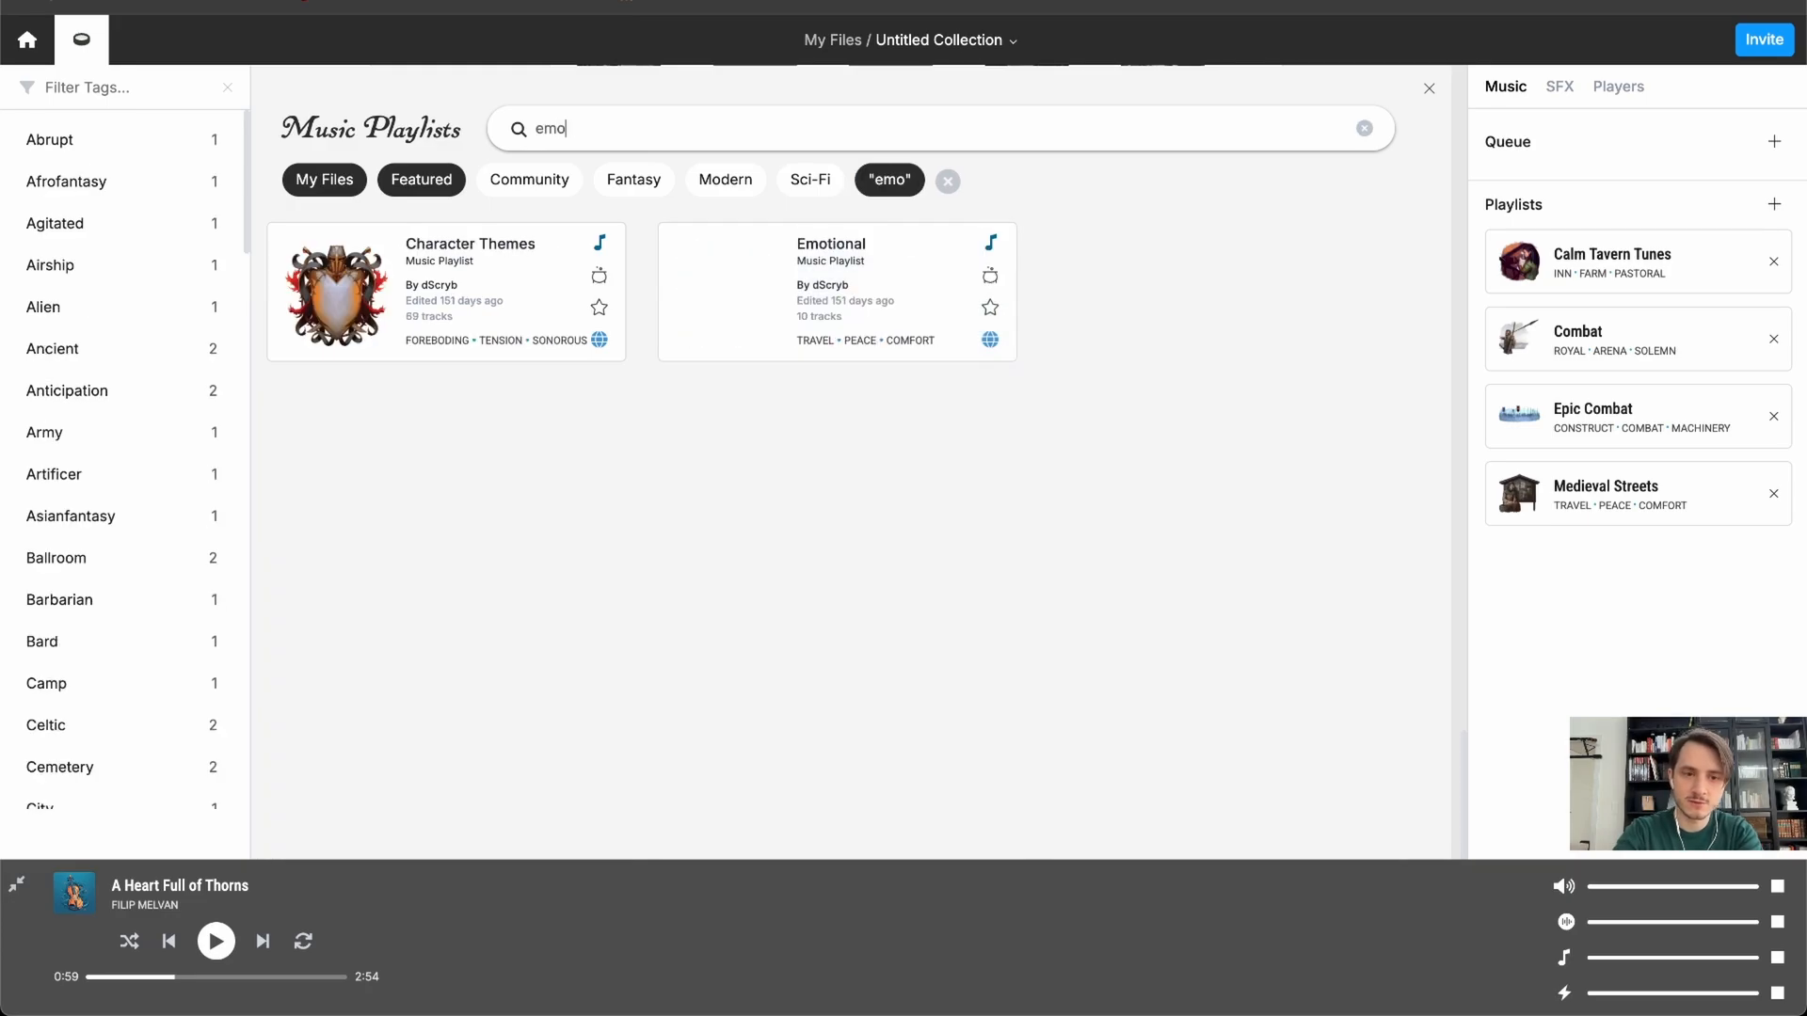
{"action": "left_click", "coordinate": [524, 240]}
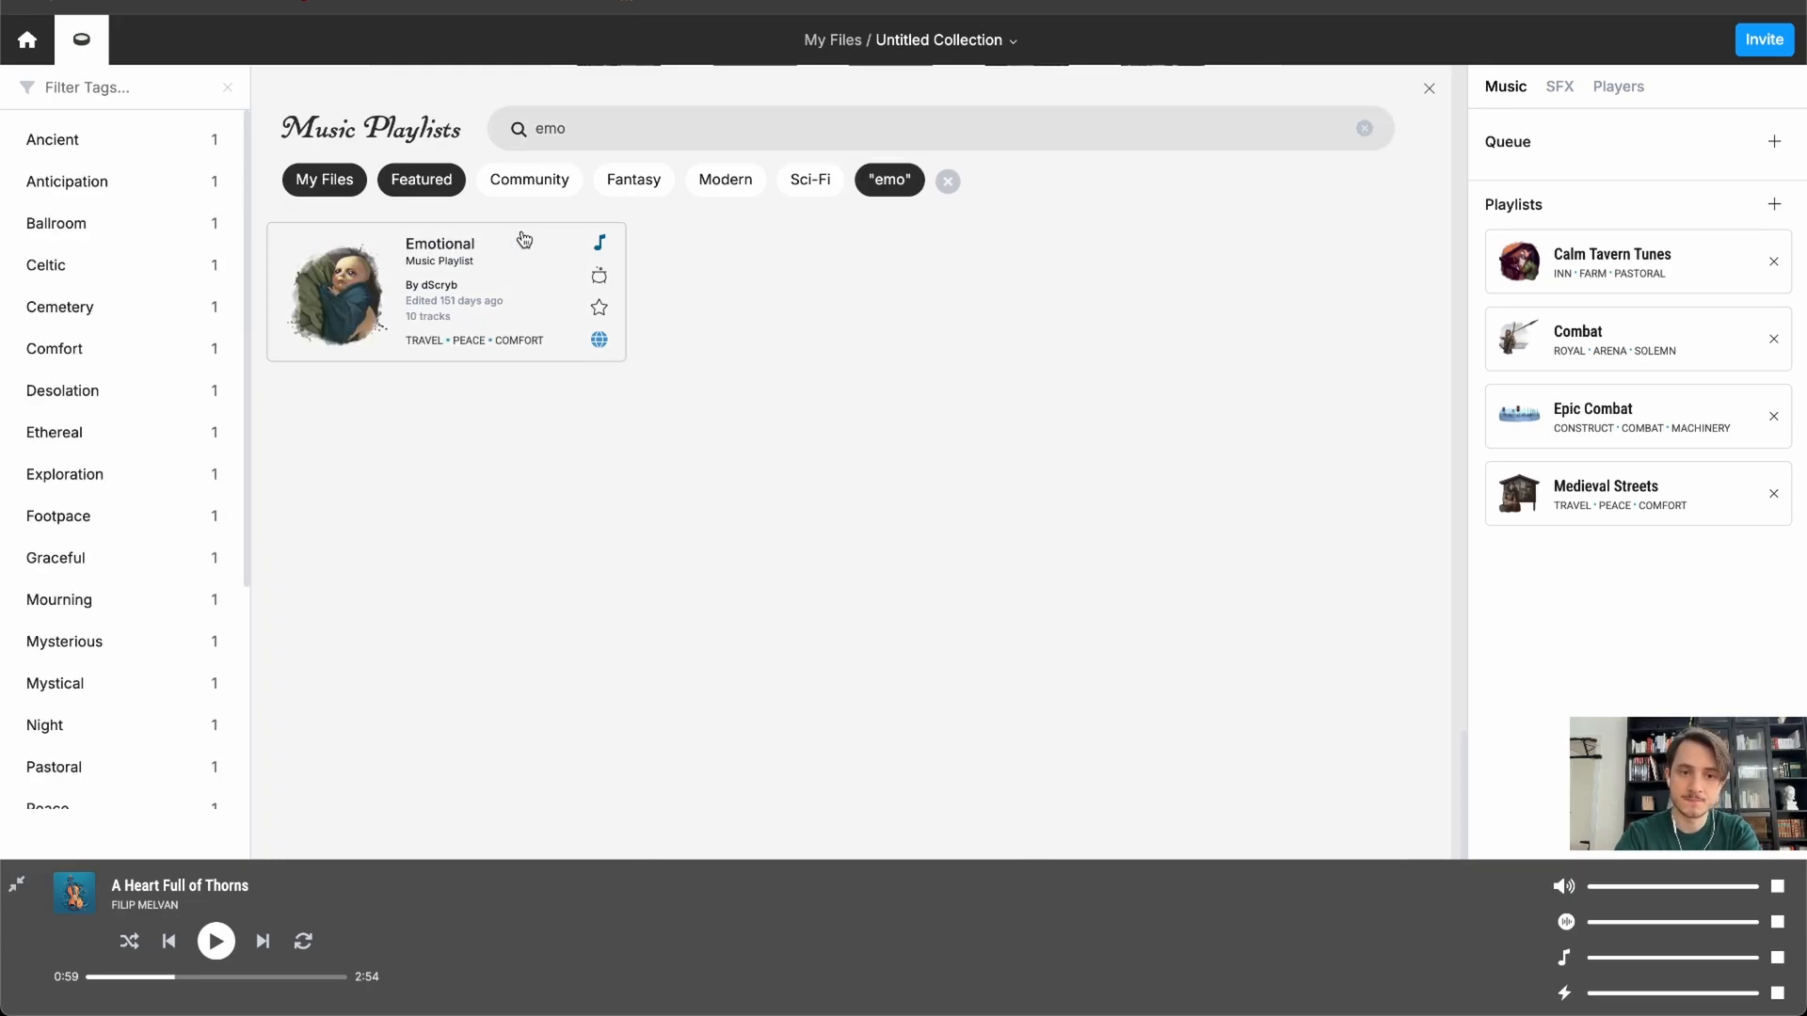
{"action": "left_click", "coordinate": [1431, 92]}
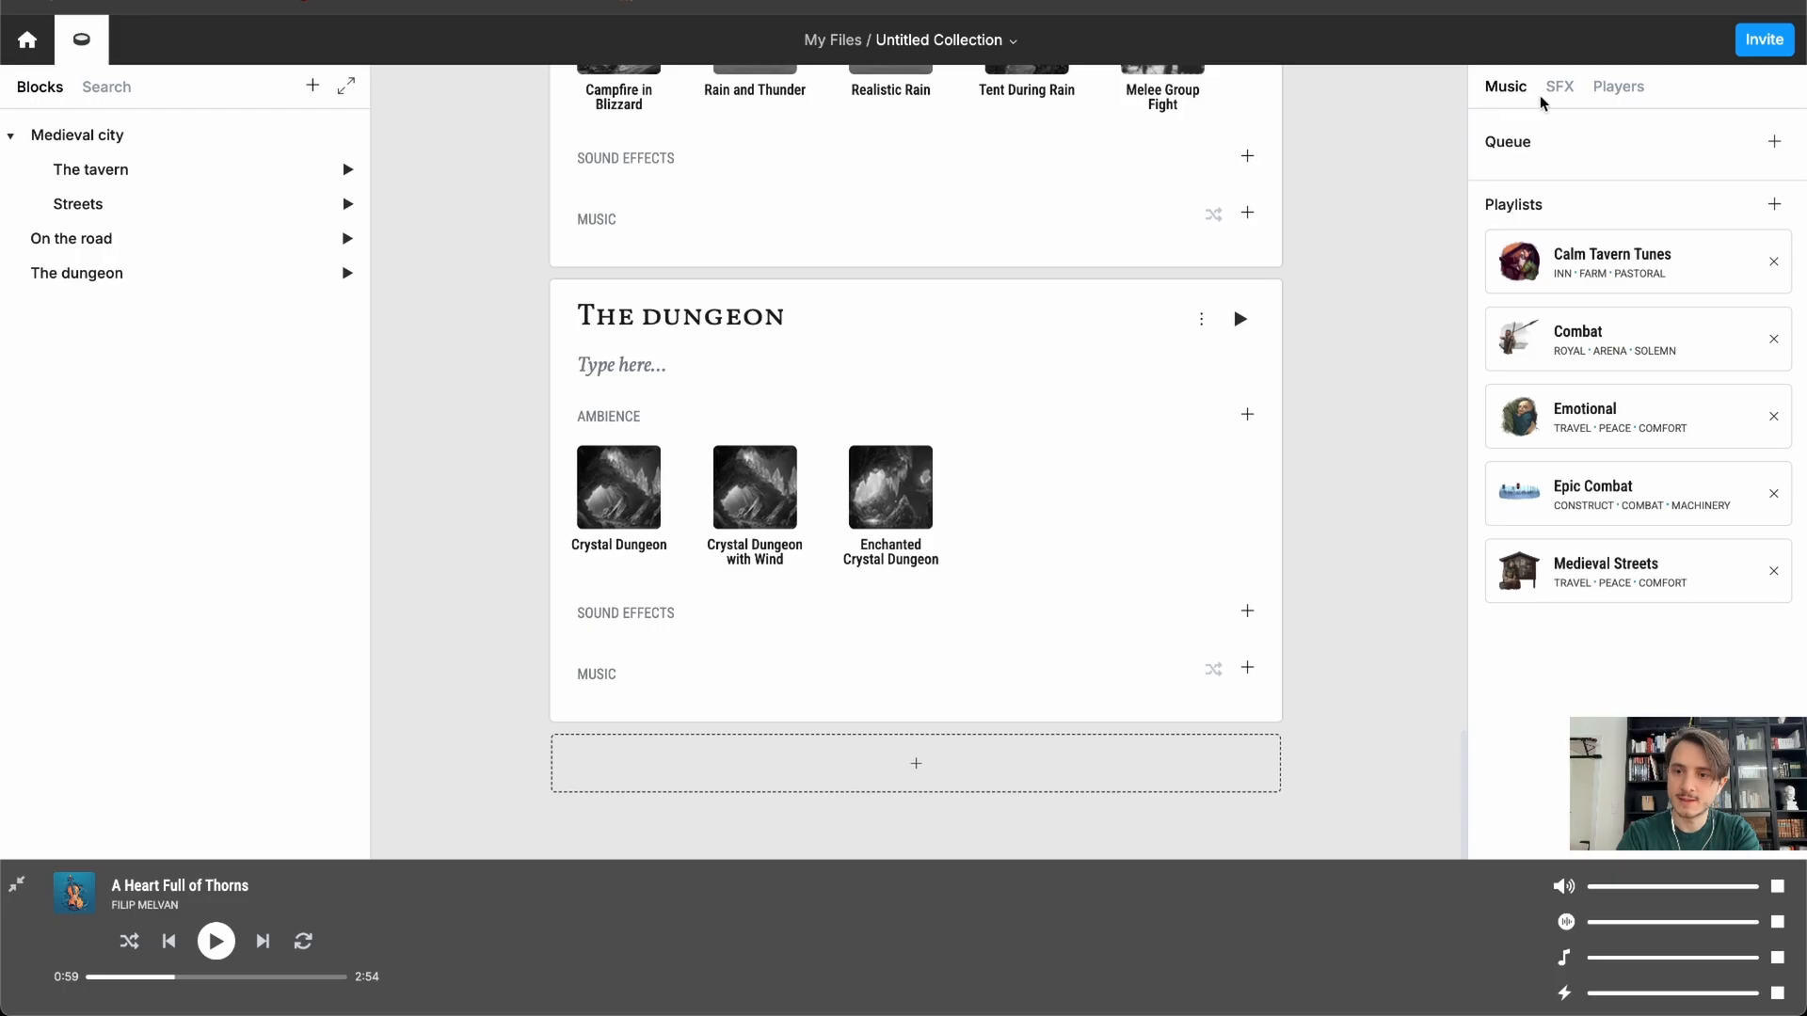
- Add the Campfire Essentials and Dungeon Essentials SFX playlists to the collection
{"action": "left_click", "coordinate": [1557, 92]}
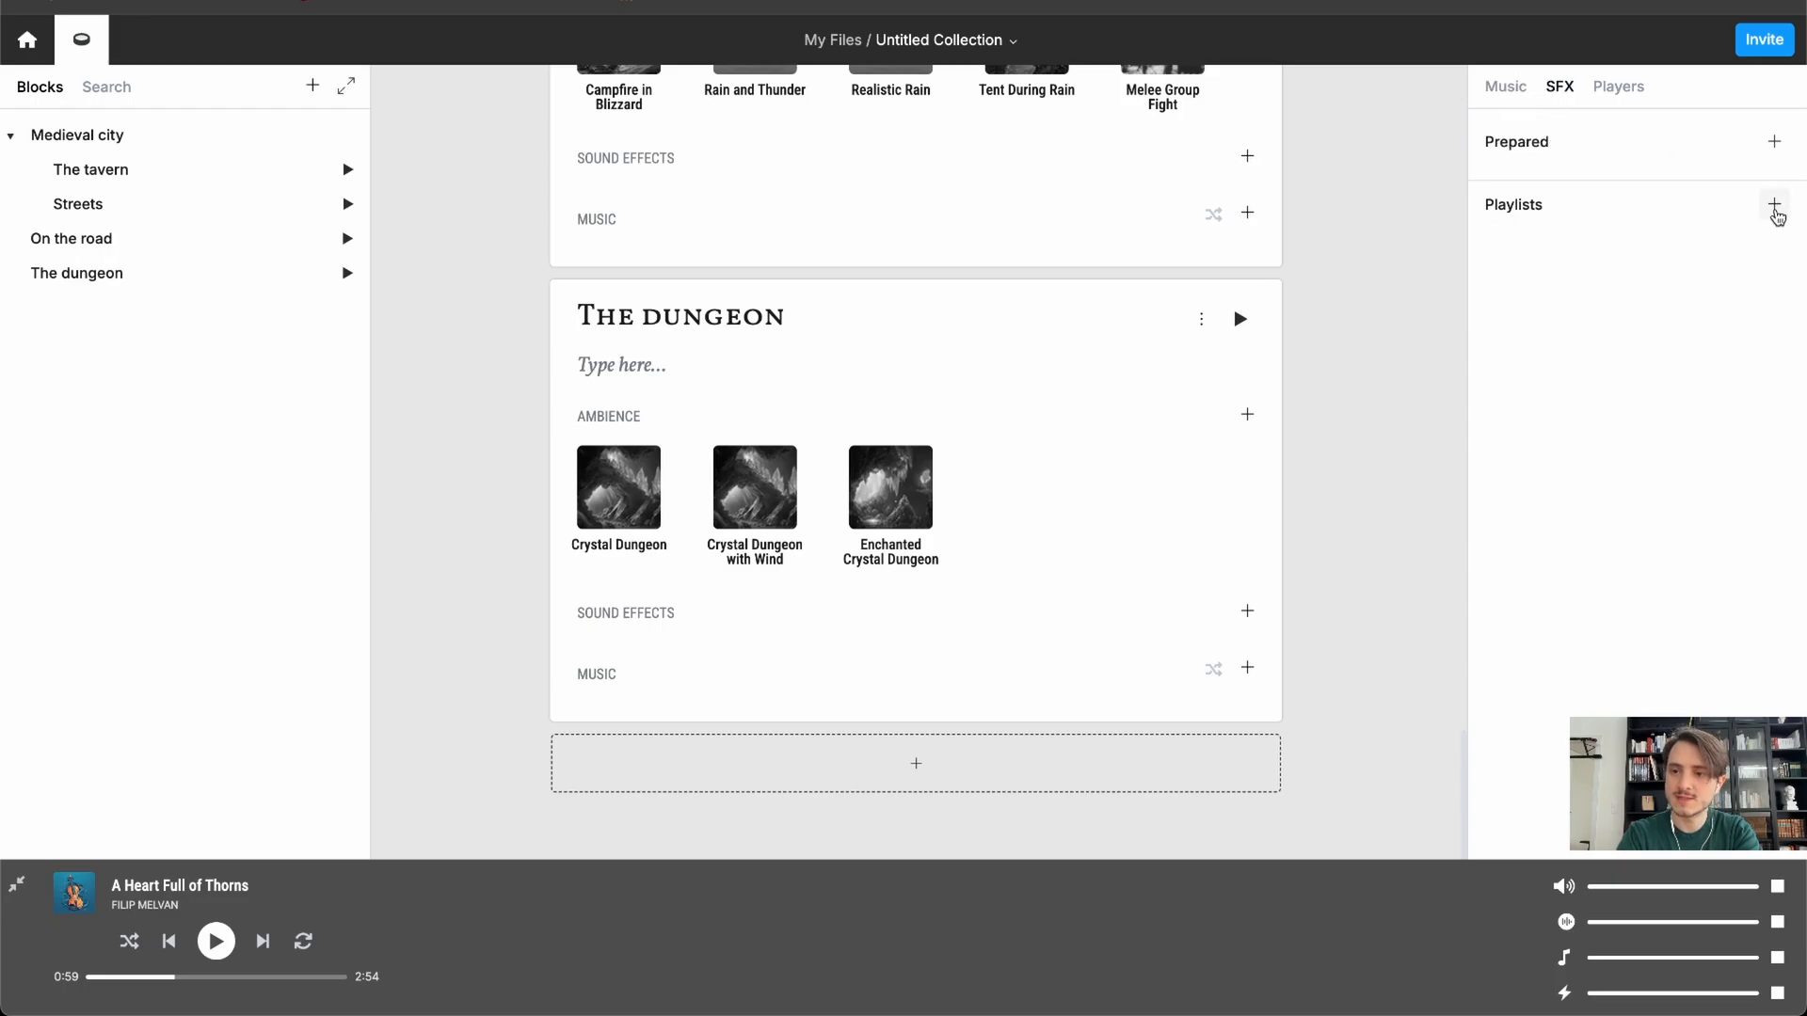
{"action": "left_click", "coordinate": [1774, 204]}
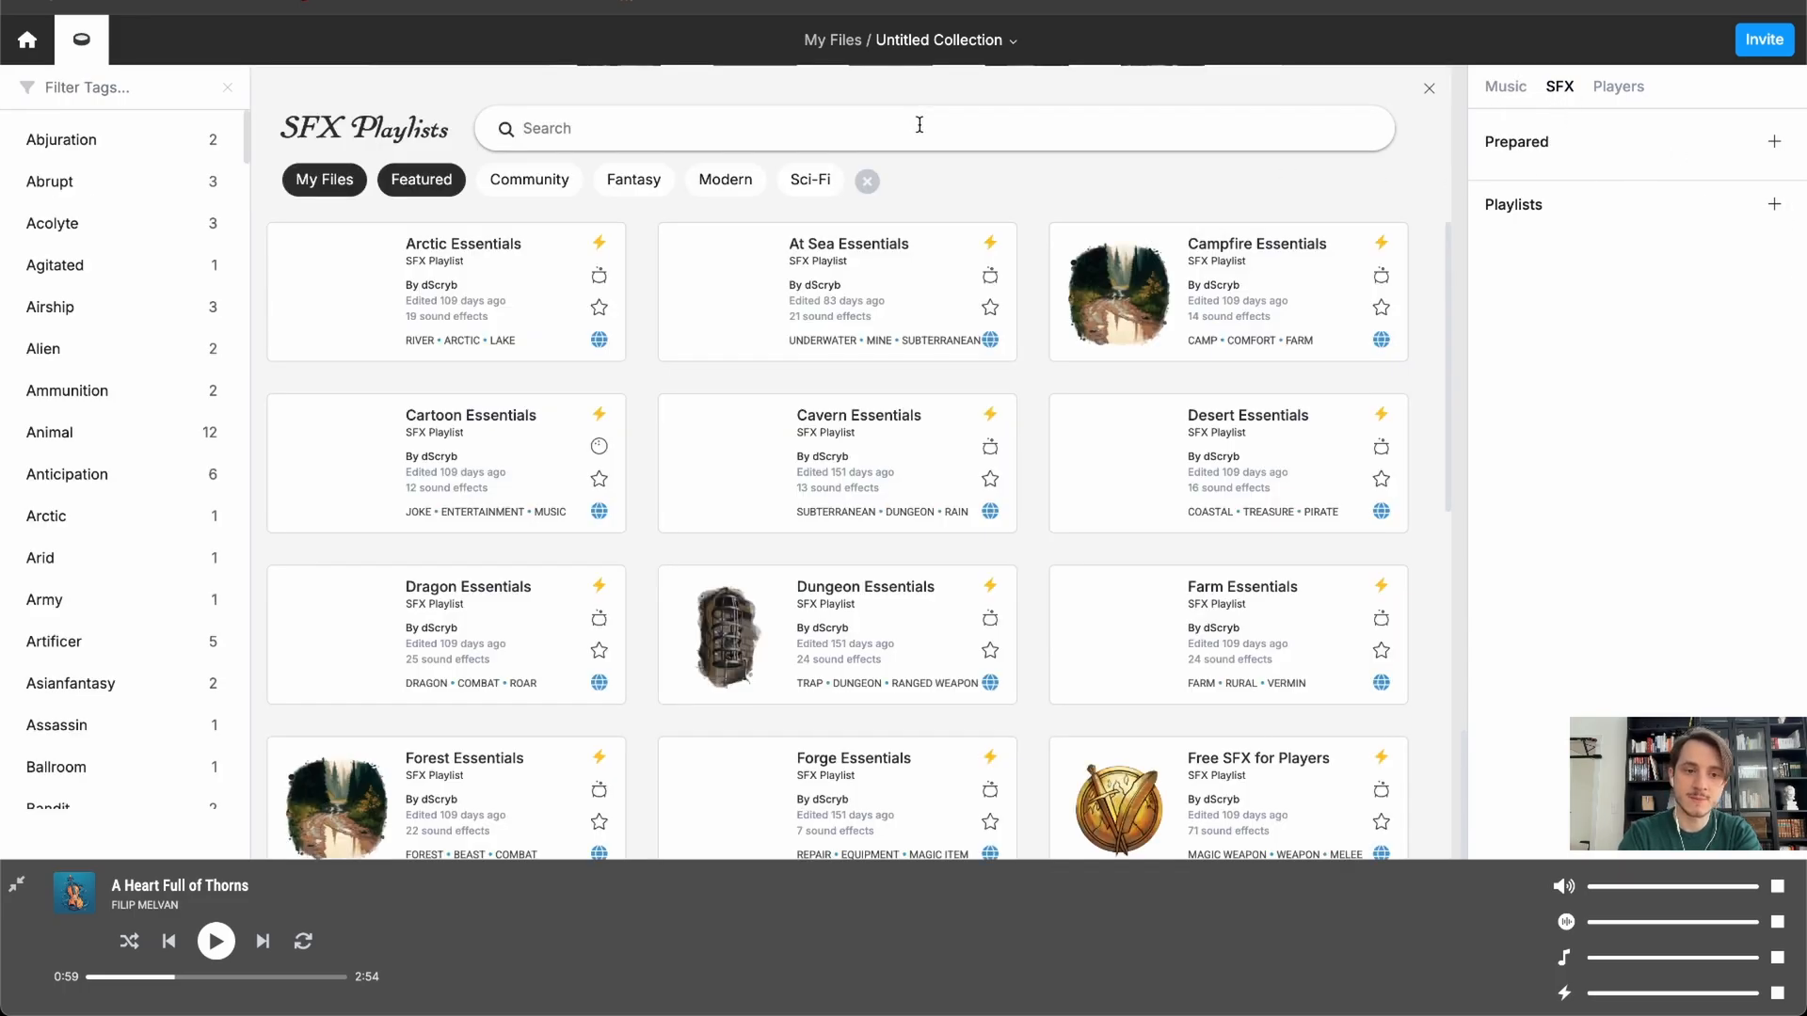
{"action": "left_click", "coordinate": [1247, 285]}
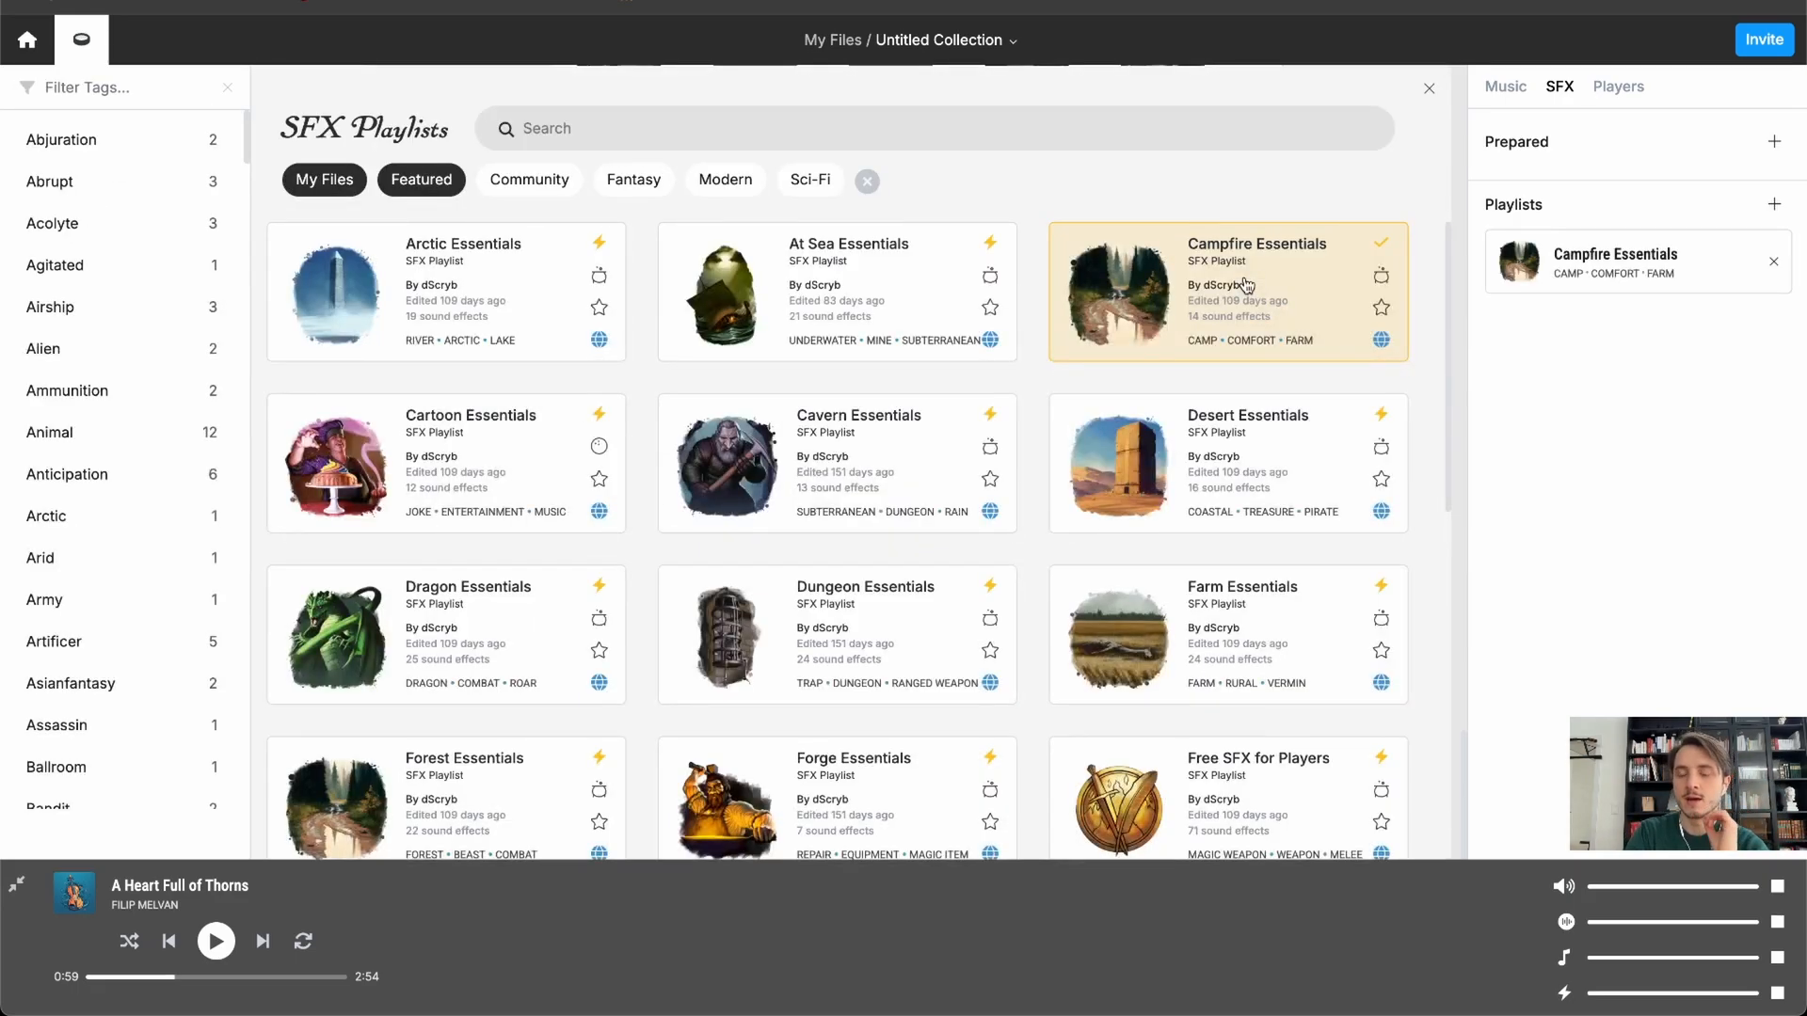
{"action": "scroll", "coordinate": [1289, 593], "scroll_direction": "down", "scroll_amount": 1}
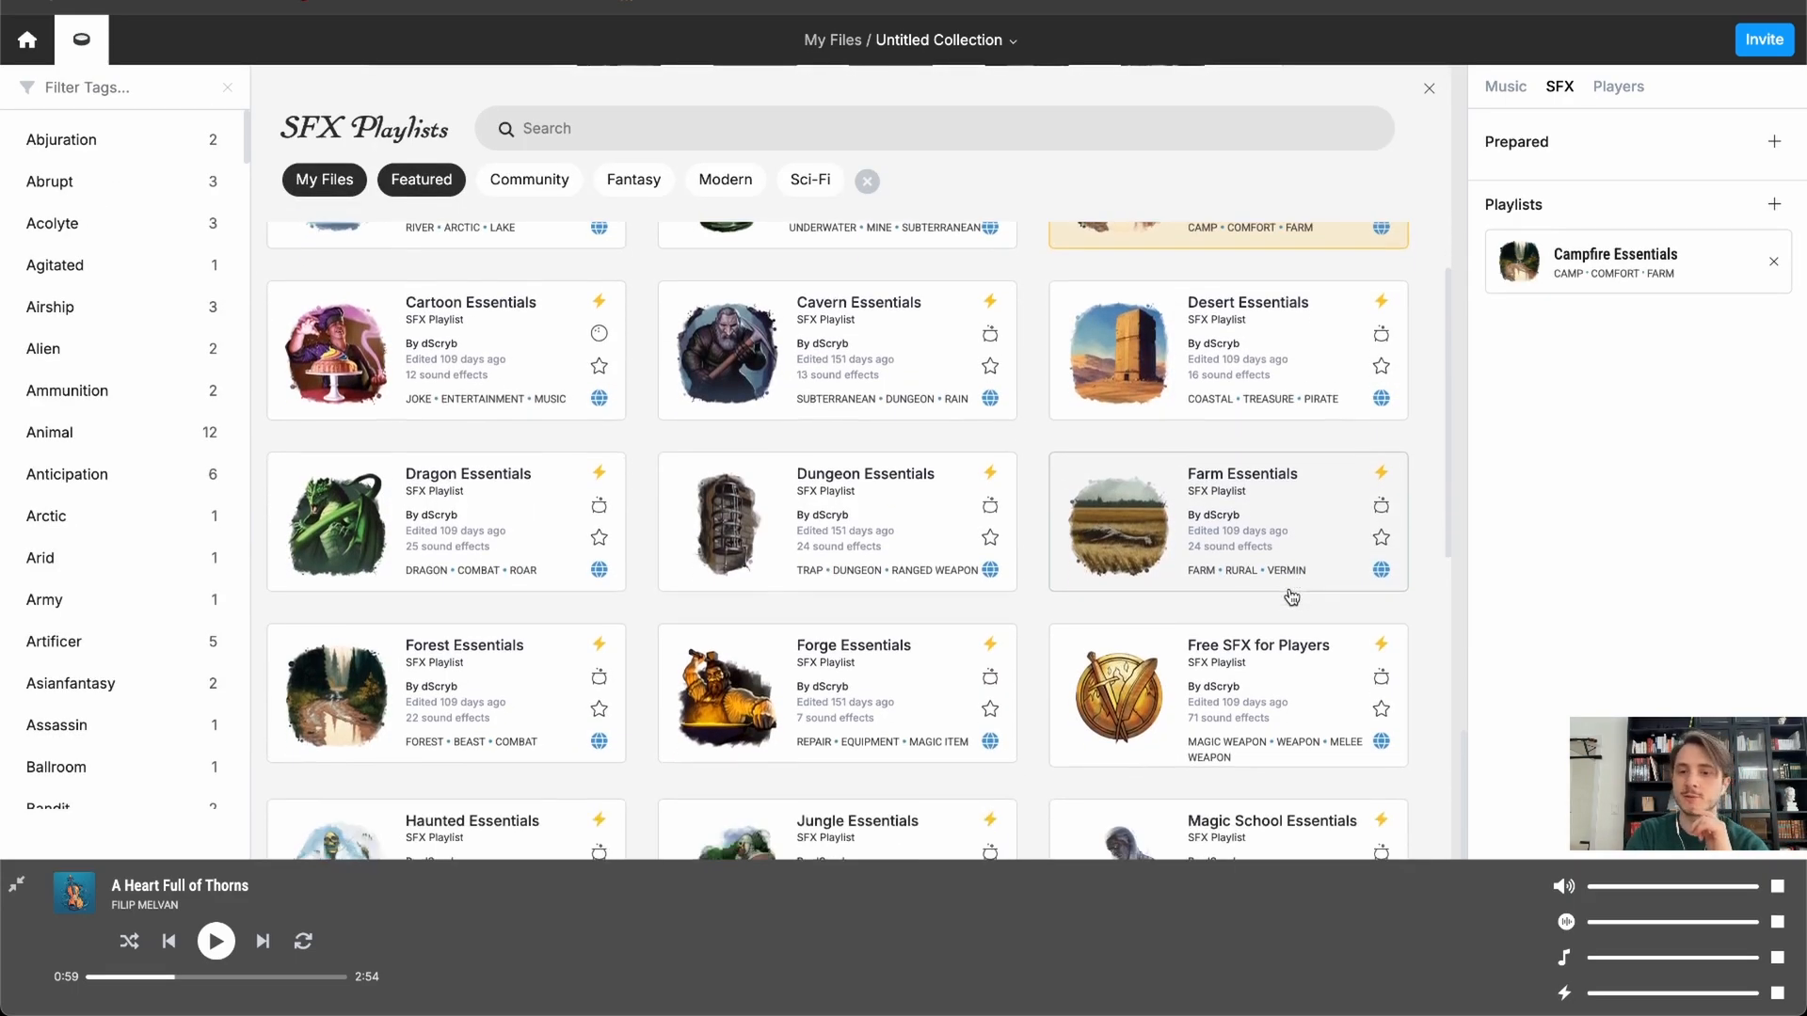
{"action": "scroll", "coordinate": [1291, 596], "scroll_direction": "up", "scroll_amount": 1}
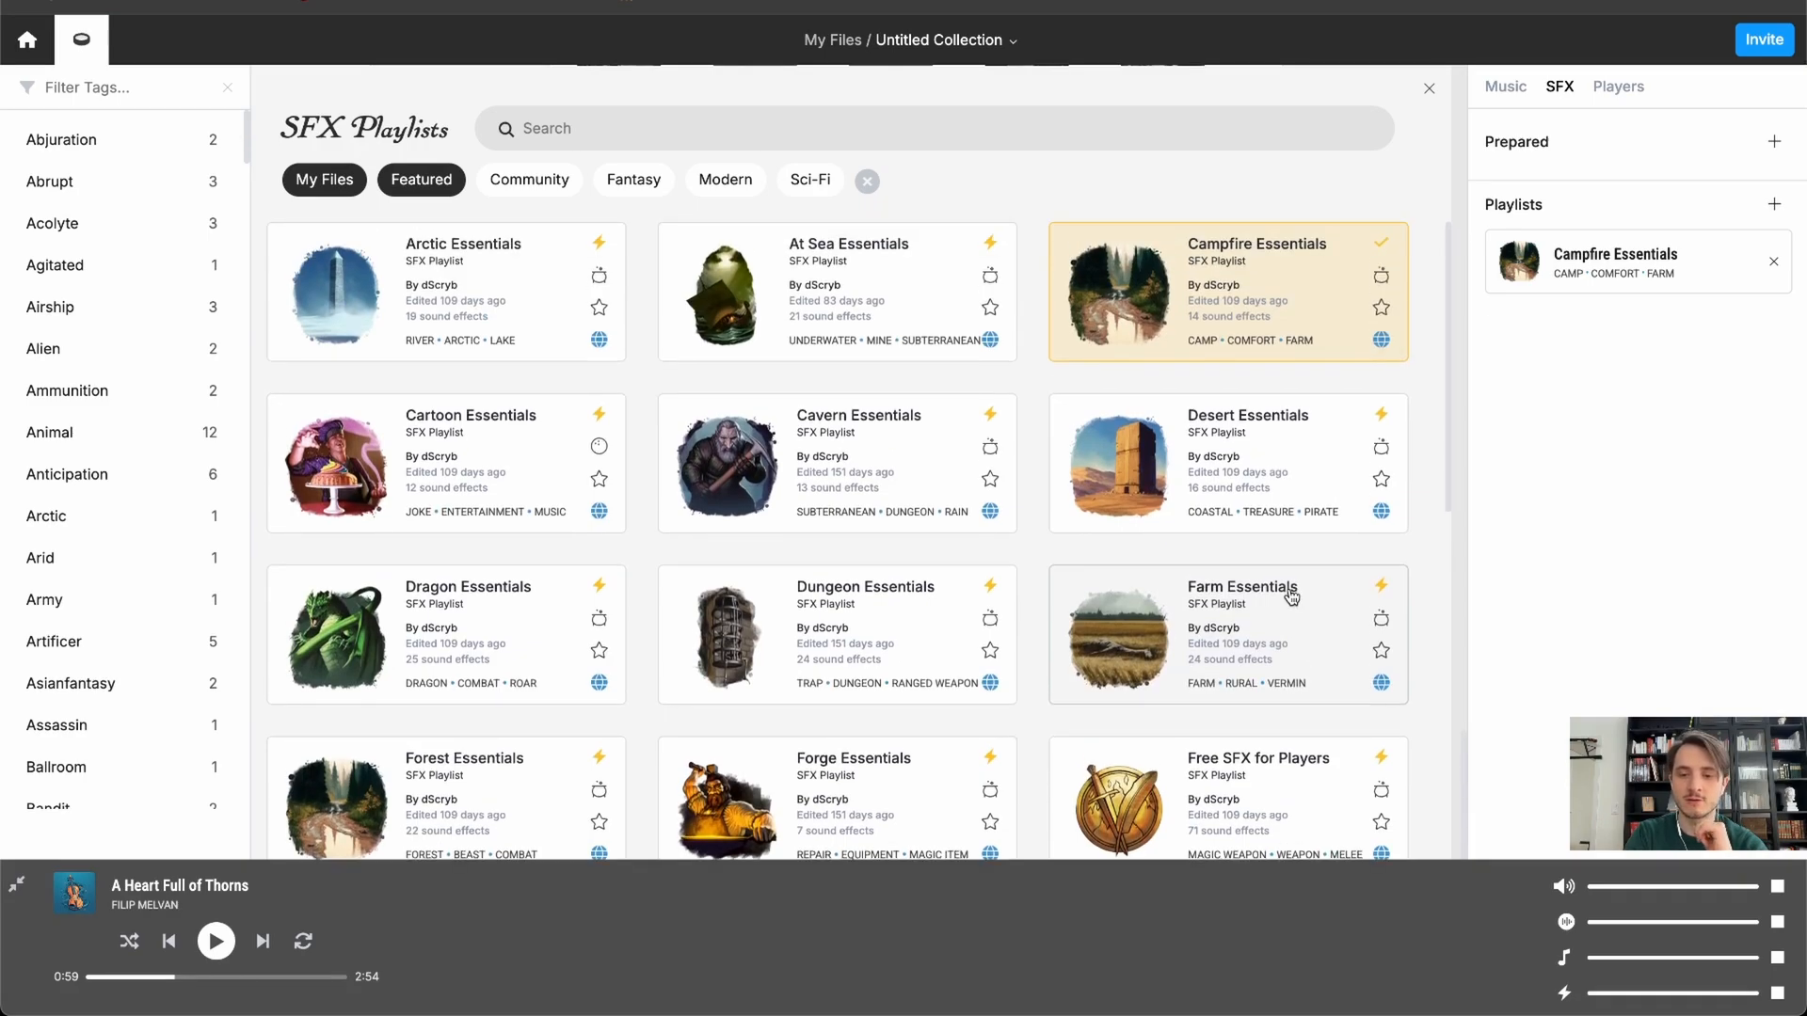
{"action": "left_click", "coordinate": [911, 611]}
- Add the Cavern Essentials and Medieval City Essentials SFX playlists to the collection
{"action": "scroll", "coordinate": [983, 612], "scroll_direction": "down", "scroll_amount": 2}
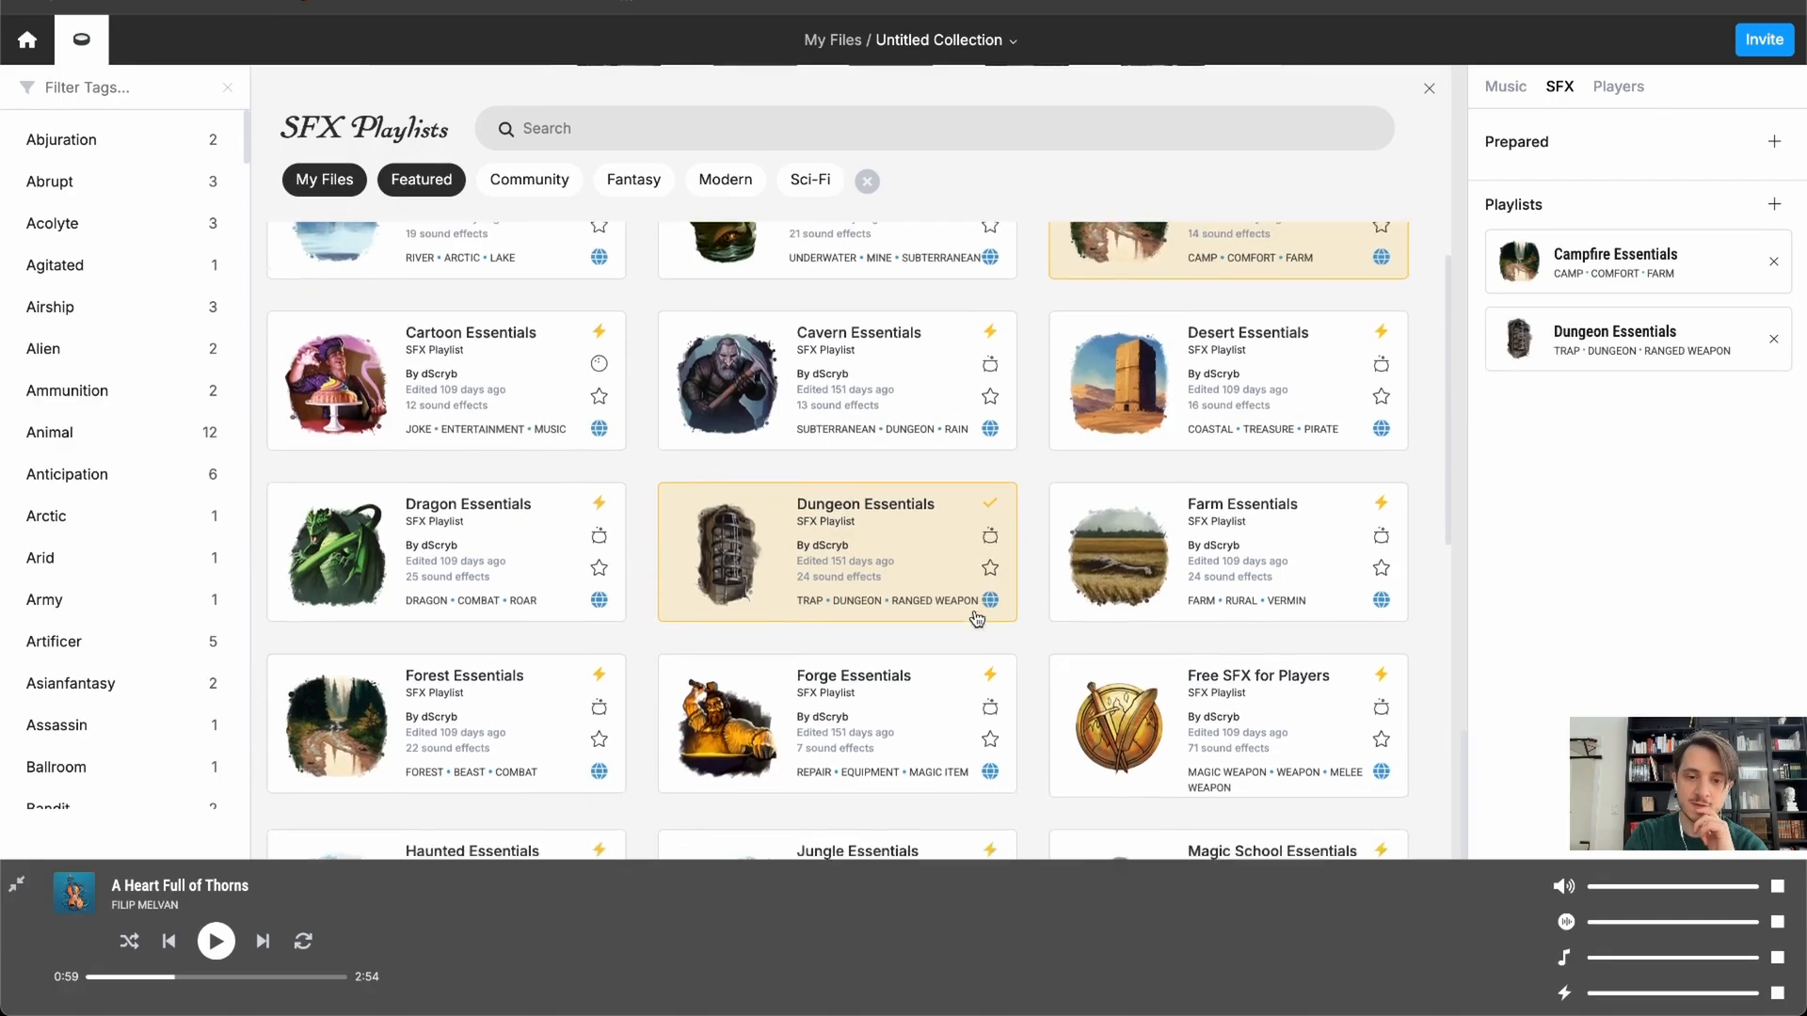
{"action": "scroll", "coordinate": [977, 618], "scroll_direction": "up", "scroll_amount": 2}
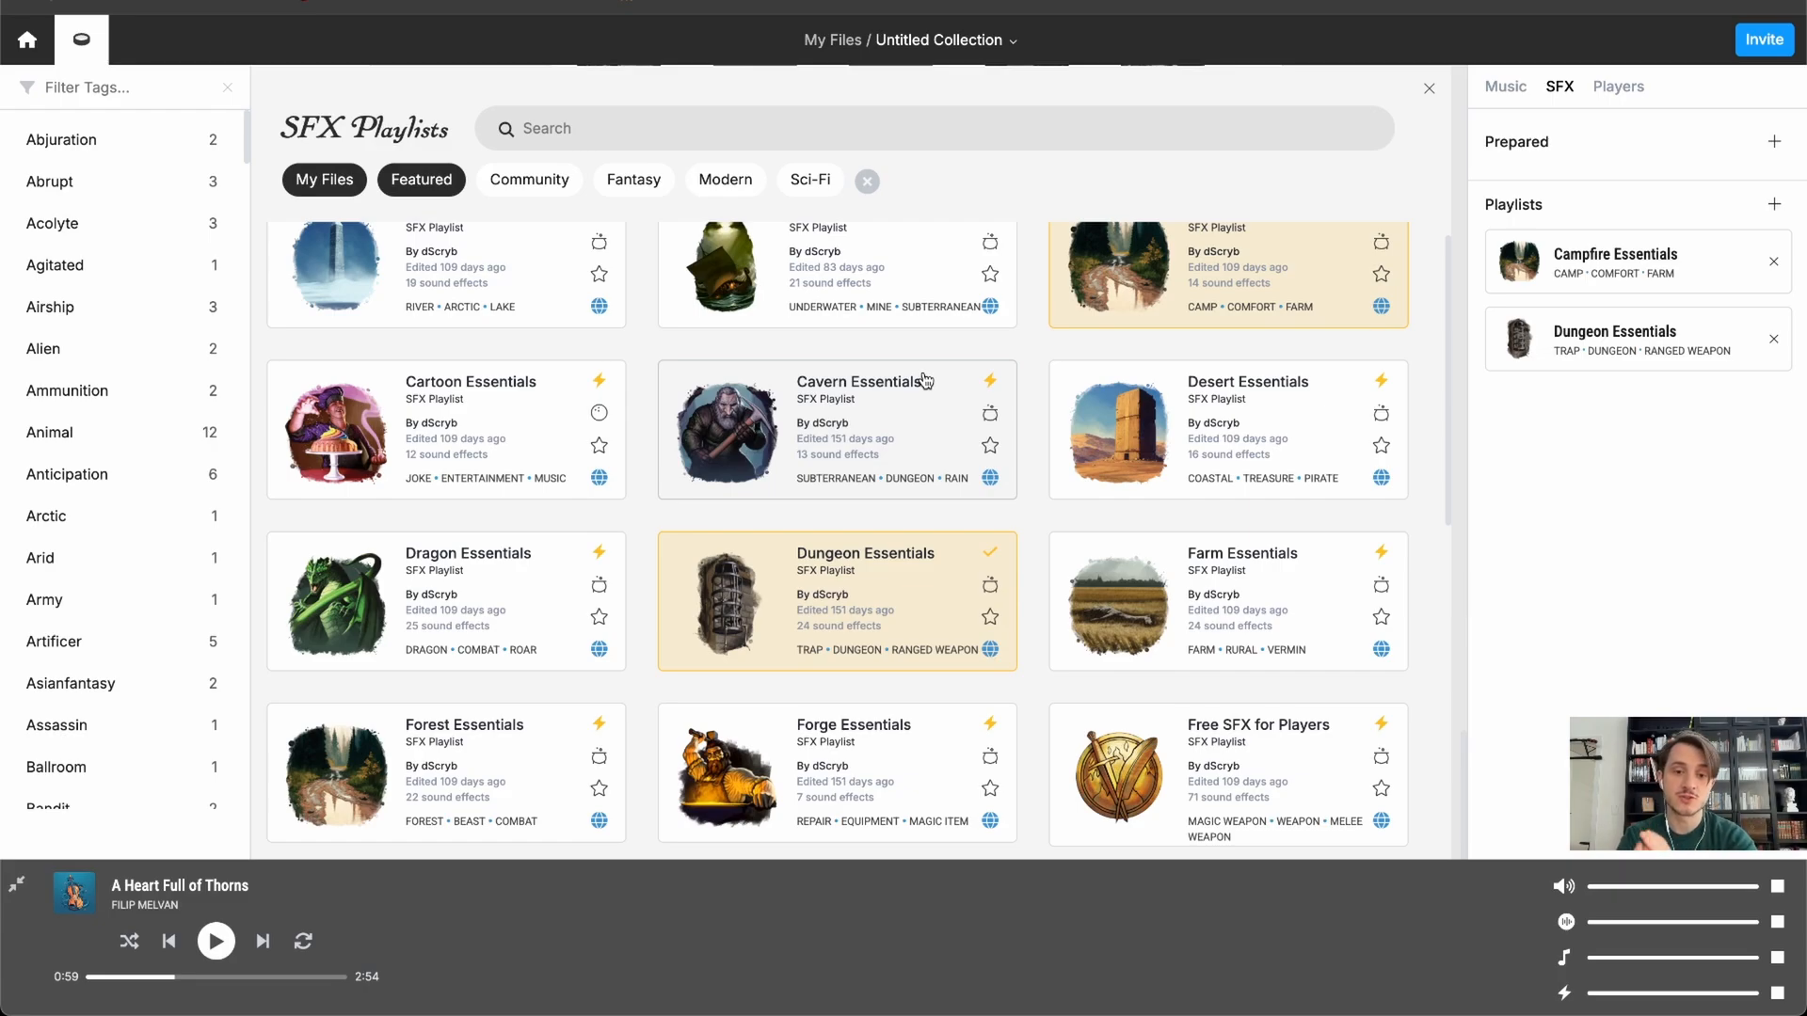
{"action": "left_click", "coordinate": [913, 425]}
{"action": "scroll", "coordinate": [935, 637], "scroll_direction": "down", "scroll_amount": 2}
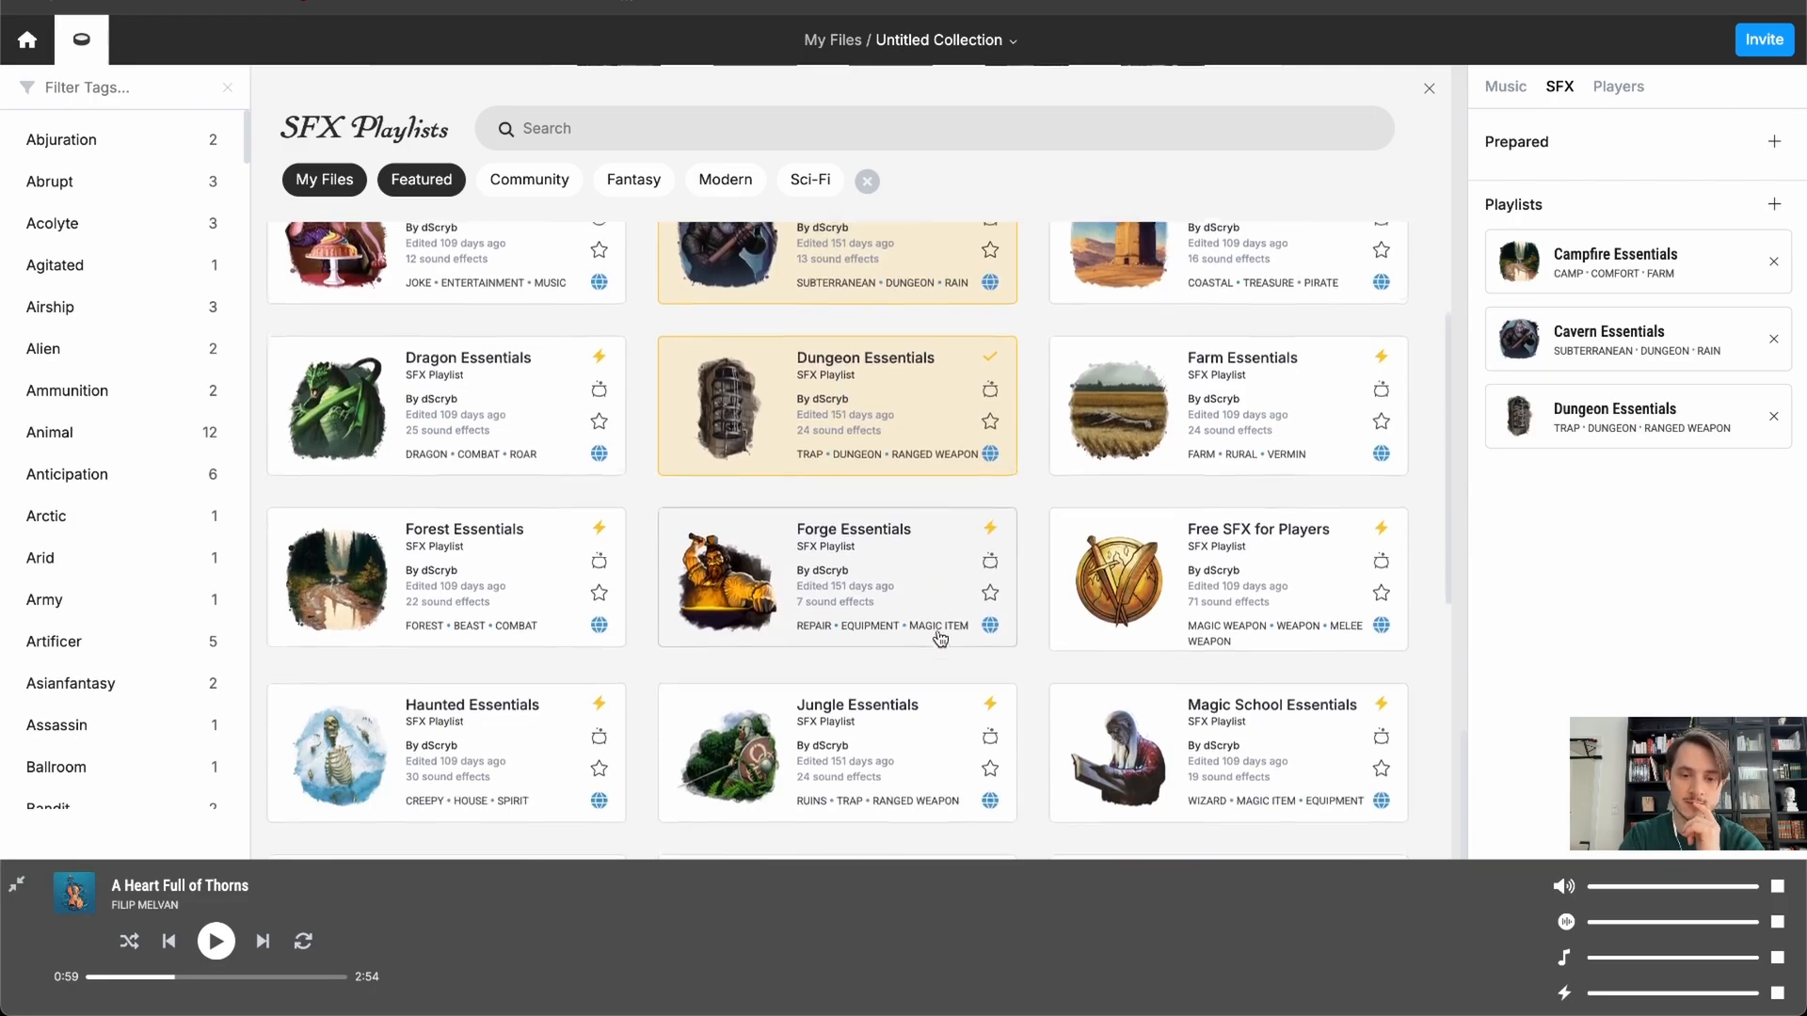
{"action": "scroll", "coordinate": [940, 638], "scroll_direction": "down", "scroll_amount": 3}
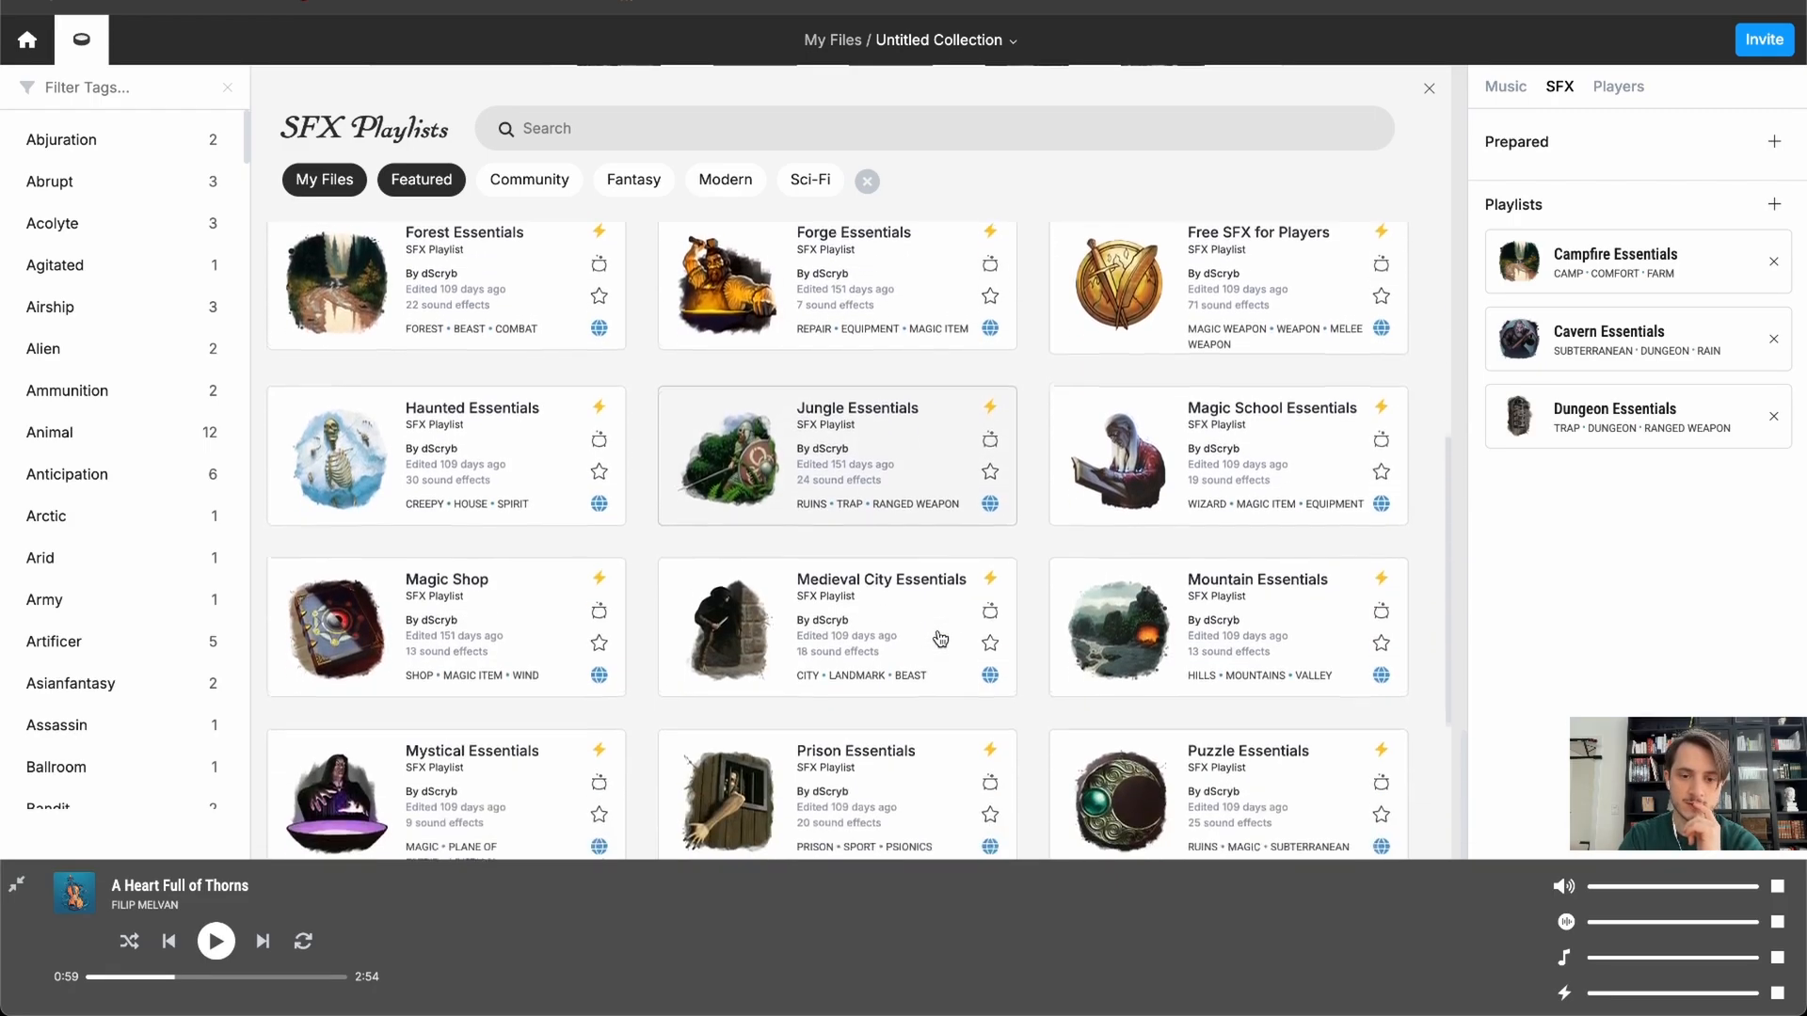
{"action": "scroll", "coordinate": [940, 639], "scroll_direction": "down", "scroll_amount": 1}
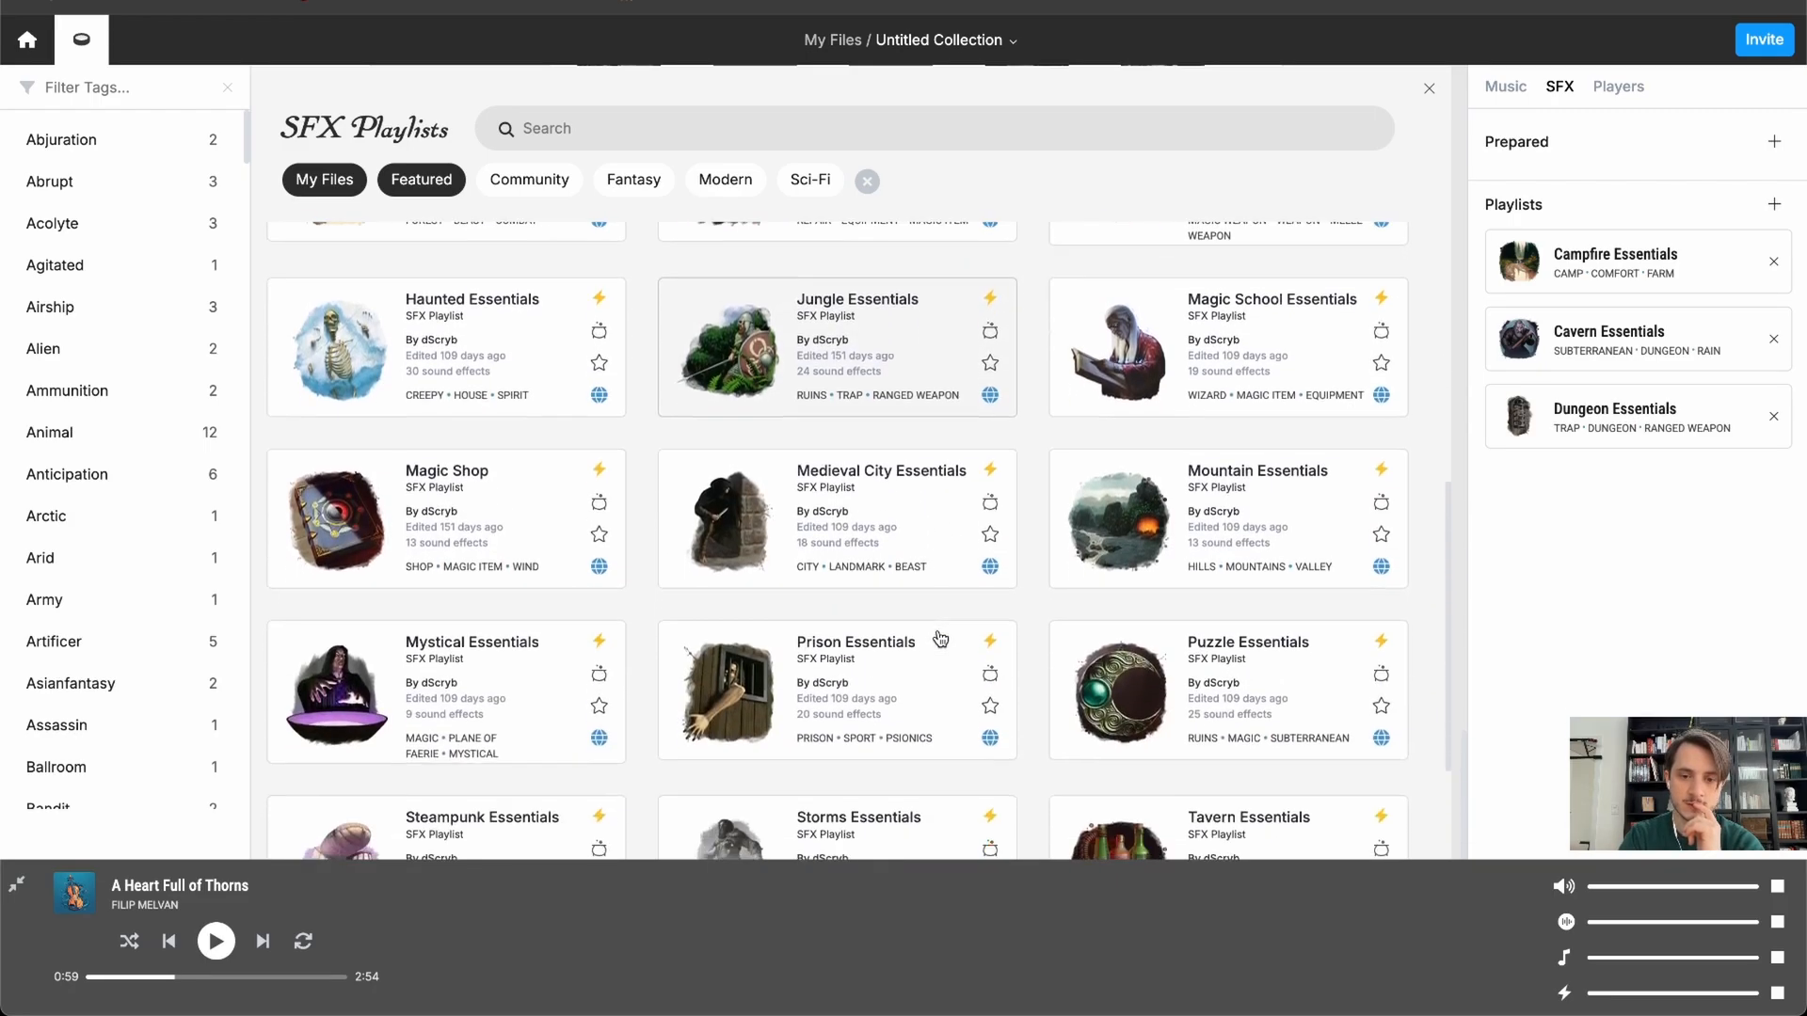
{"action": "left_click", "coordinate": [912, 515]}
- Open the Medieval City Essentials playlist's sound effects and preview Thief Passing By
{"action": "left_click", "coordinate": [1605, 489]}
{"action": "scroll", "coordinate": [1581, 583], "scroll_direction": "down", "scroll_amount": 1}
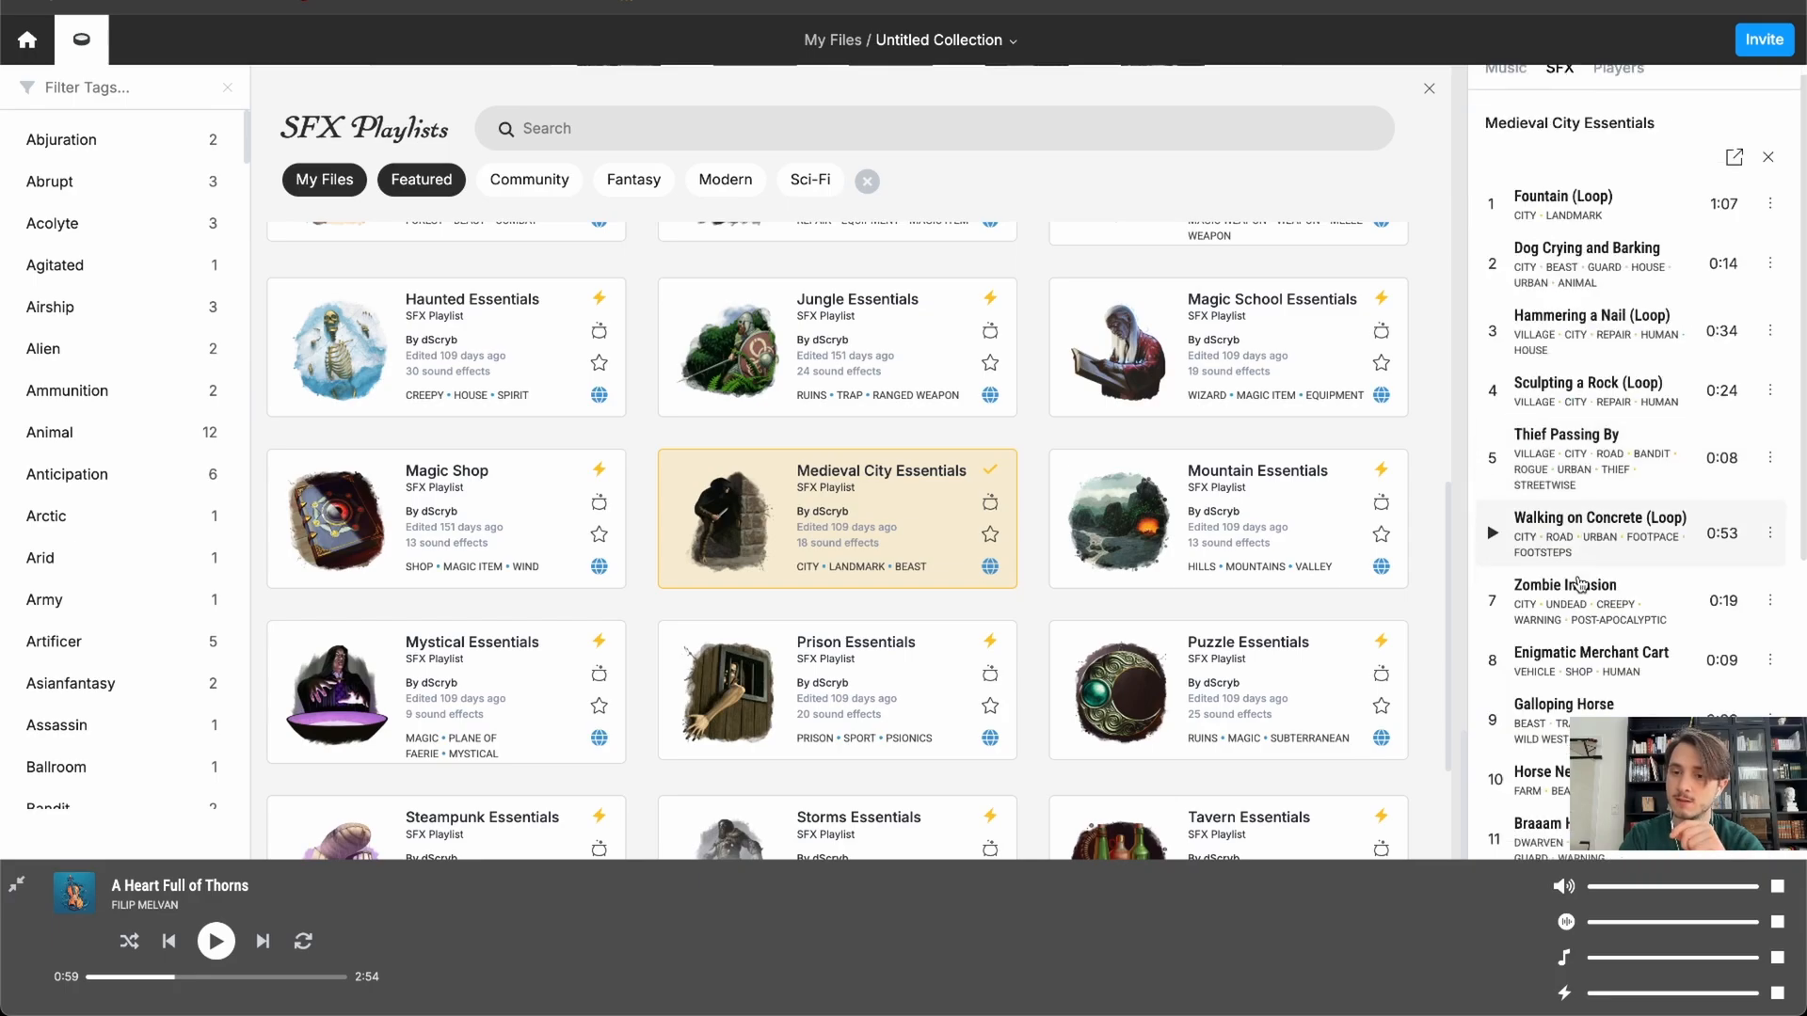
{"action": "scroll", "coordinate": [1580, 584], "scroll_direction": "down", "scroll_amount": 1}
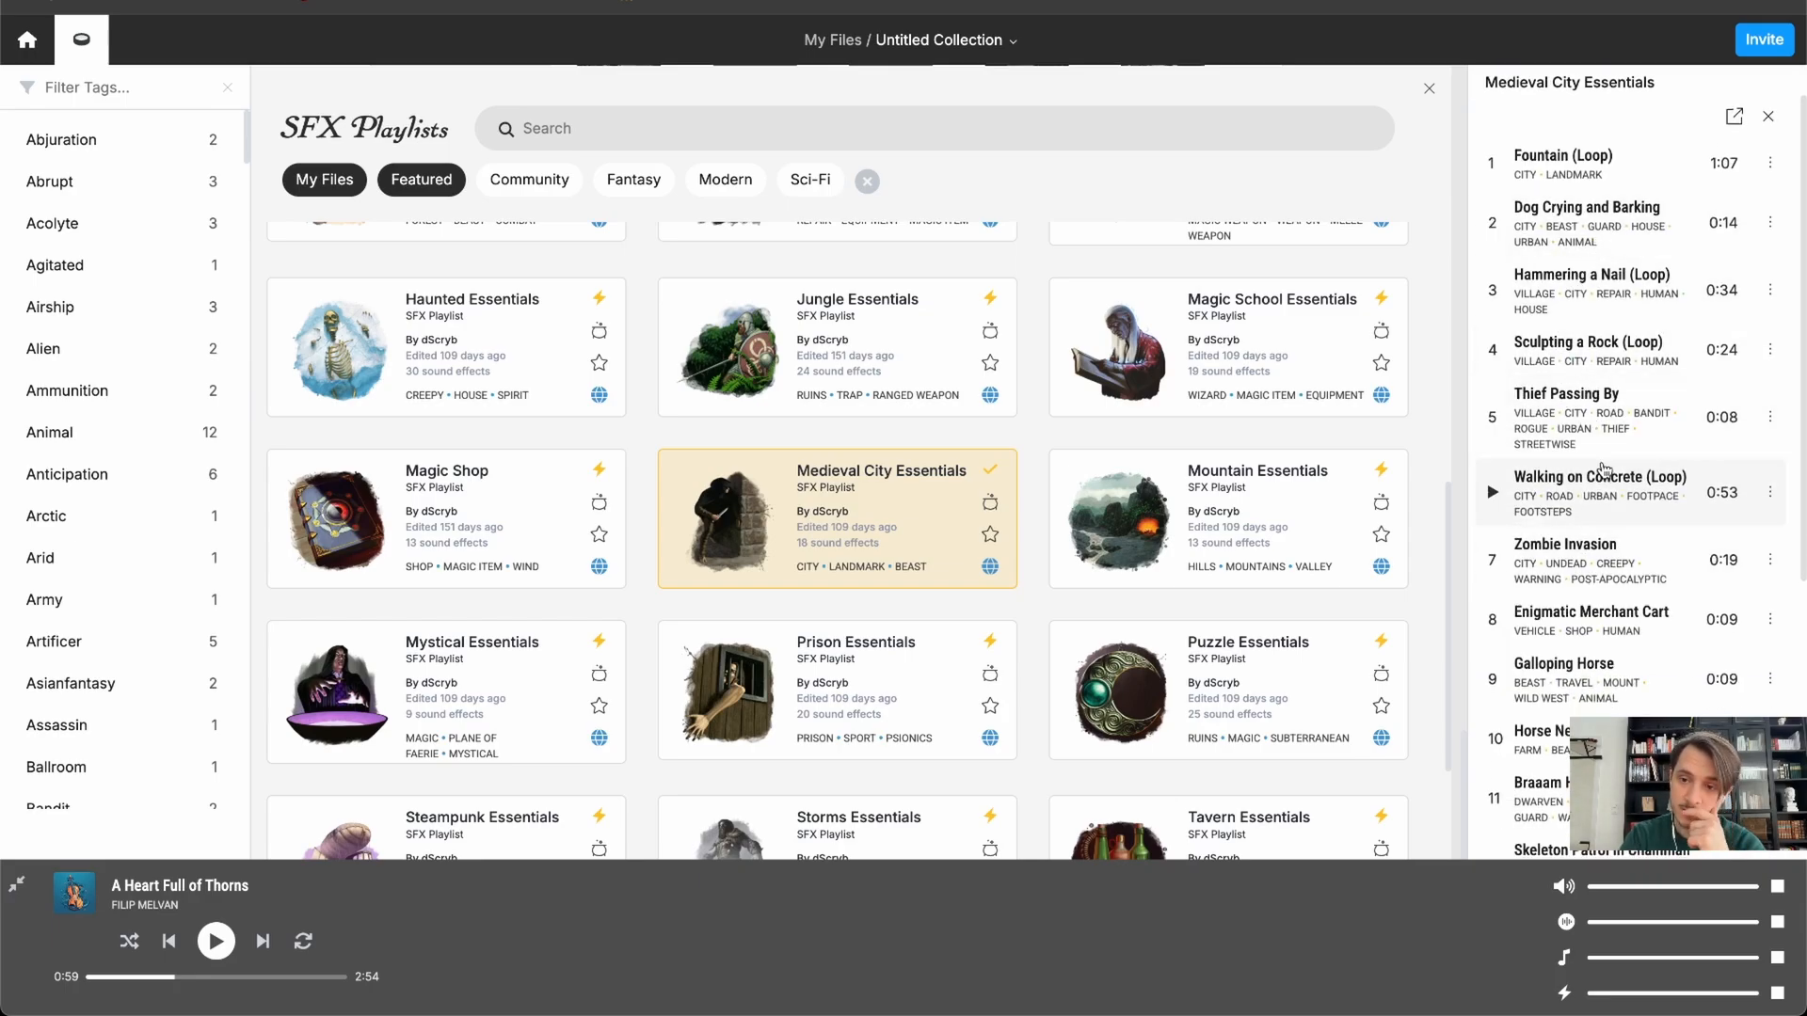
{"action": "scroll", "coordinate": [1602, 470], "scroll_direction": "down", "scroll_amount": 2}
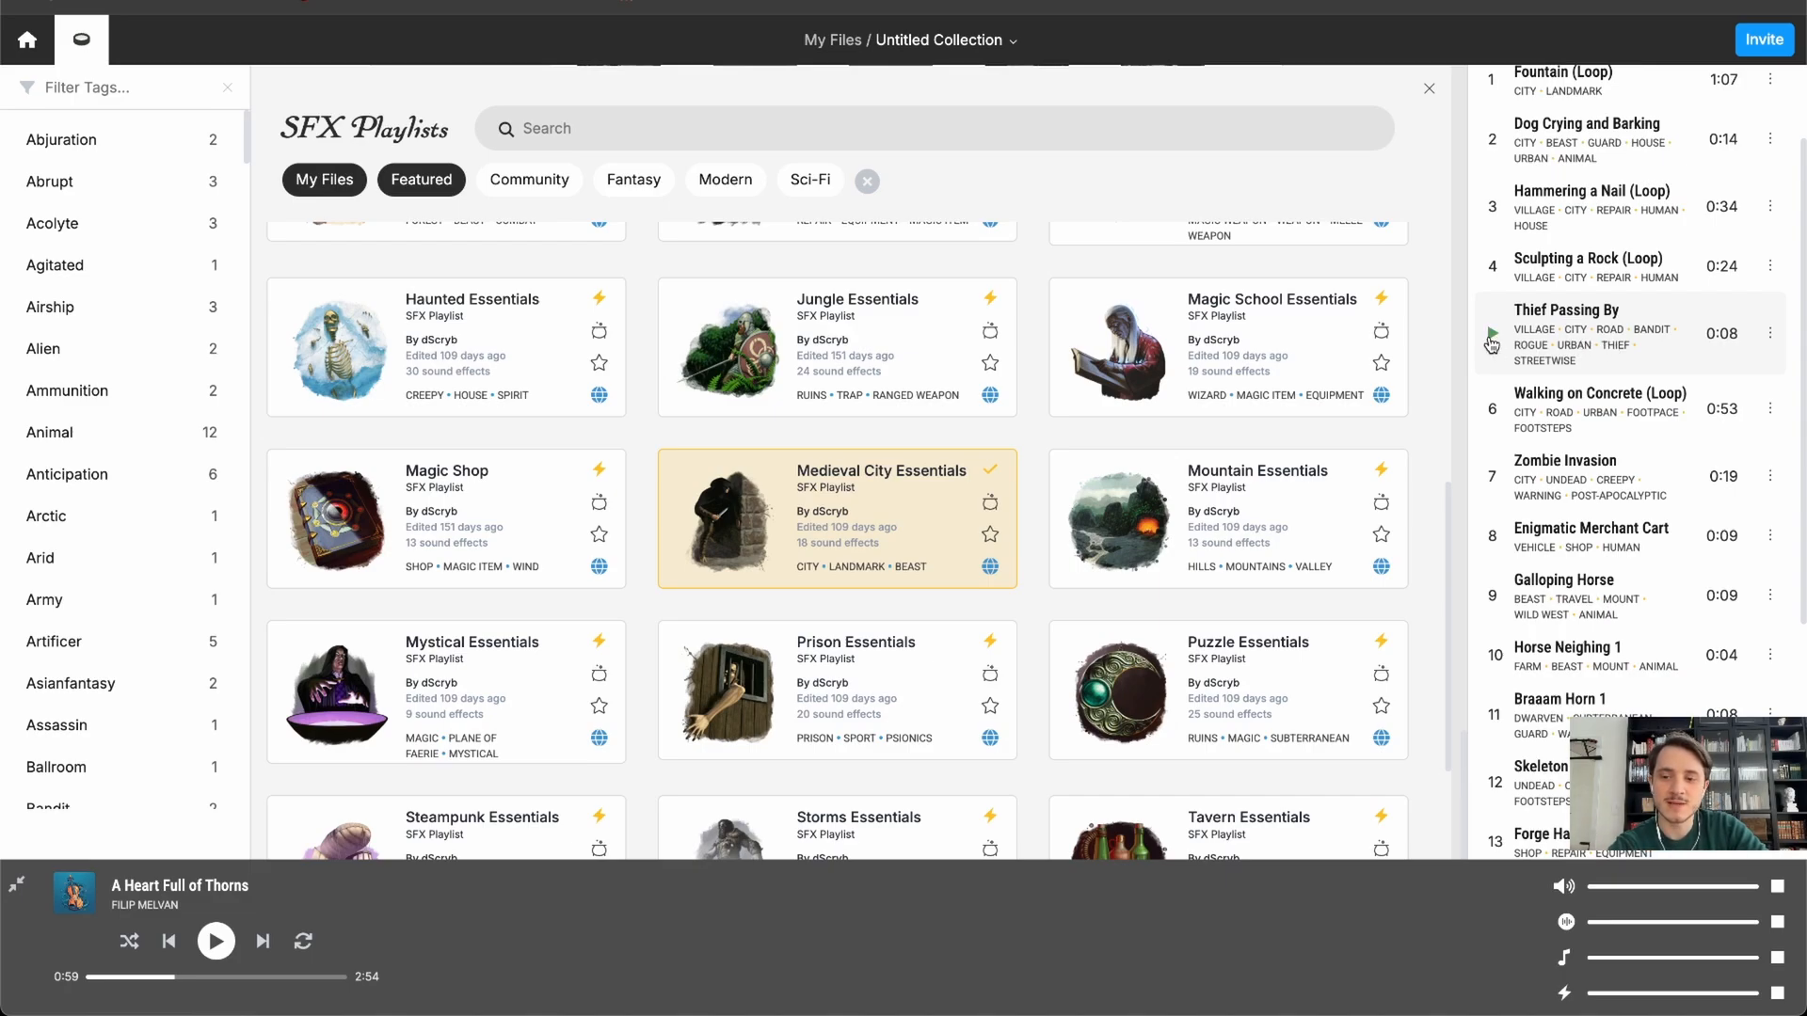
{"action": "left_click", "coordinate": [1492, 334]}
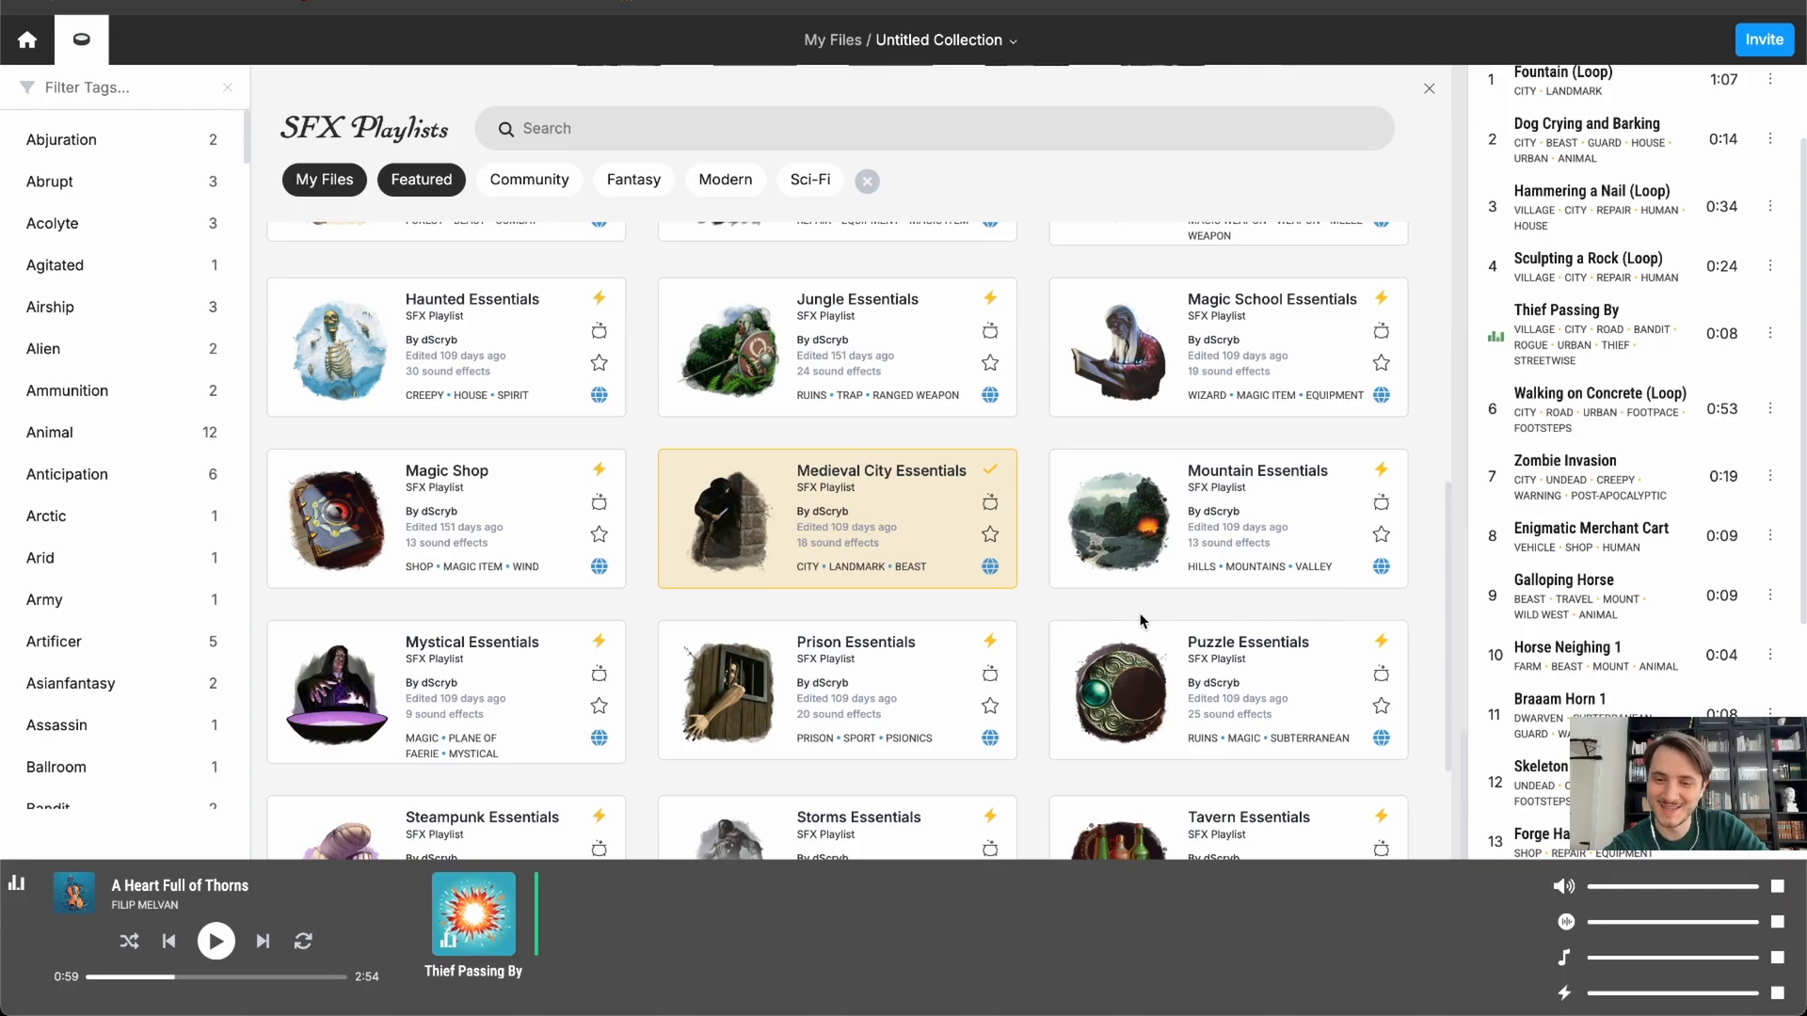
- Add the Treasures Essentials SFX playlist to the collection
{"action": "scroll", "coordinate": [1059, 619], "scroll_direction": "down", "scroll_amount": 2}
{"action": "scroll", "coordinate": [1054, 619], "scroll_direction": "down", "scroll_amount": 1}
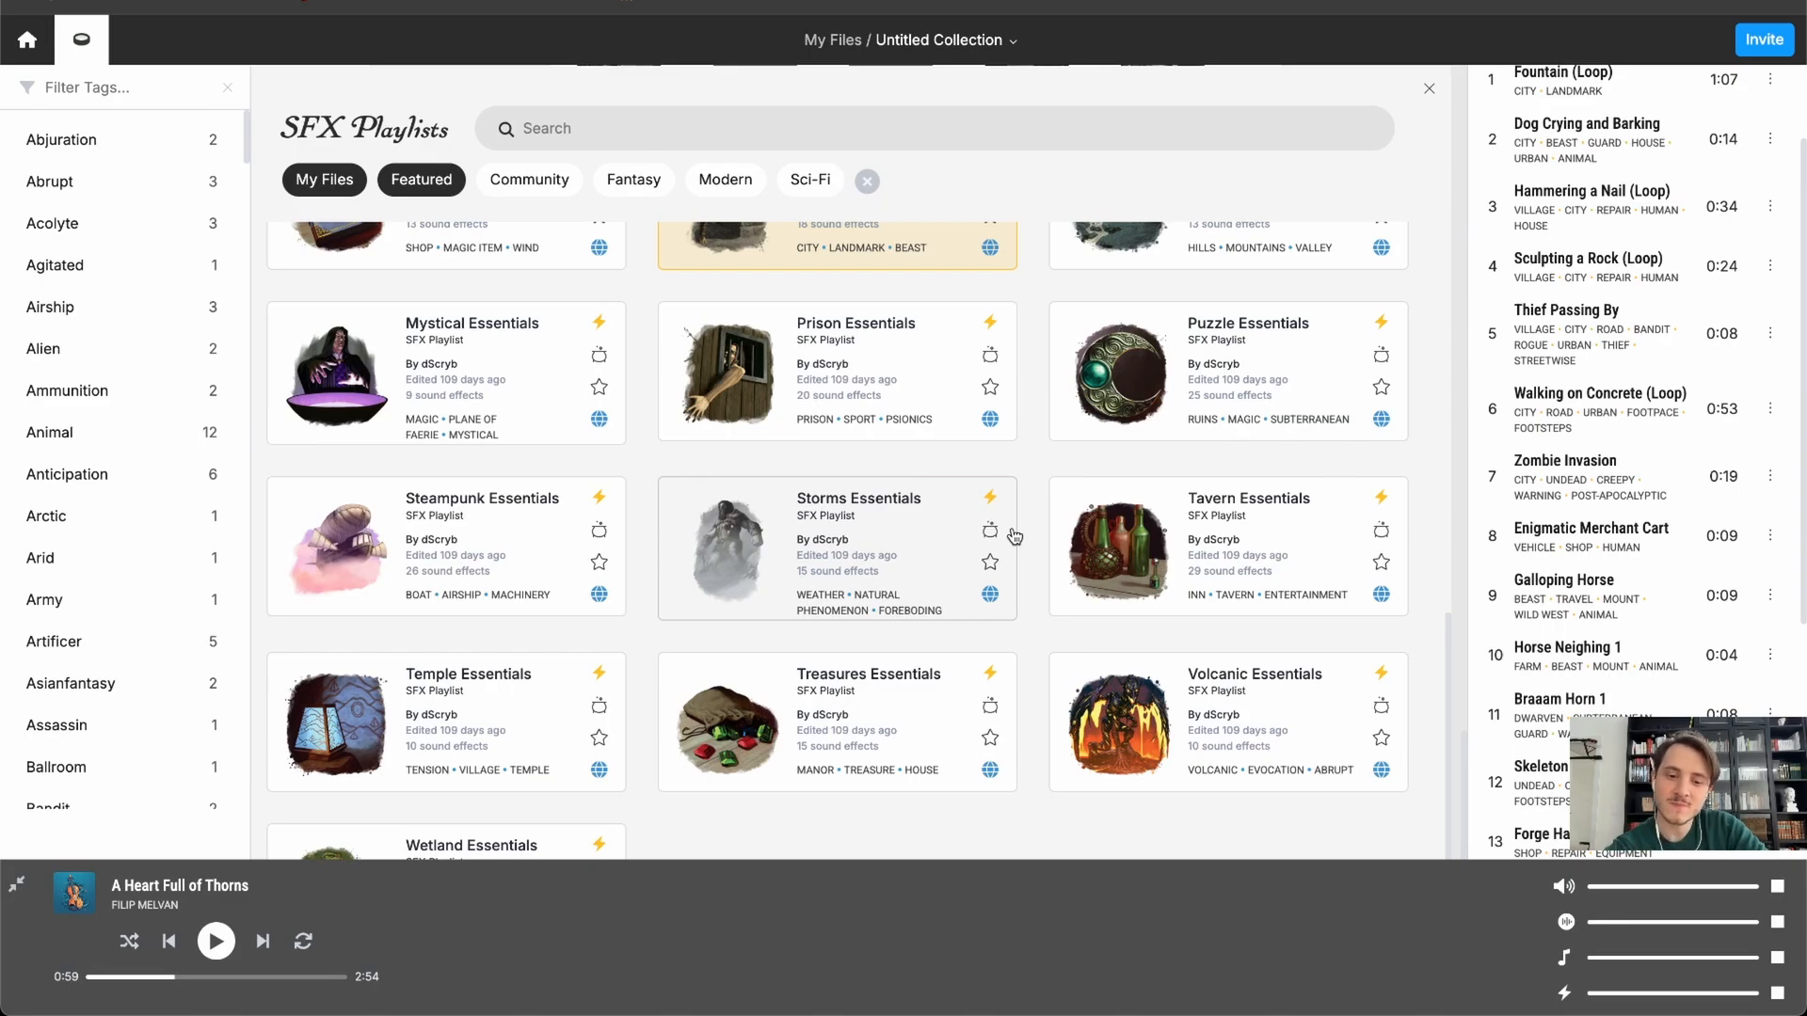
{"action": "scroll", "coordinate": [1015, 536], "scroll_direction": "down", "scroll_amount": 1}
{"action": "left_click", "coordinate": [823, 676]}
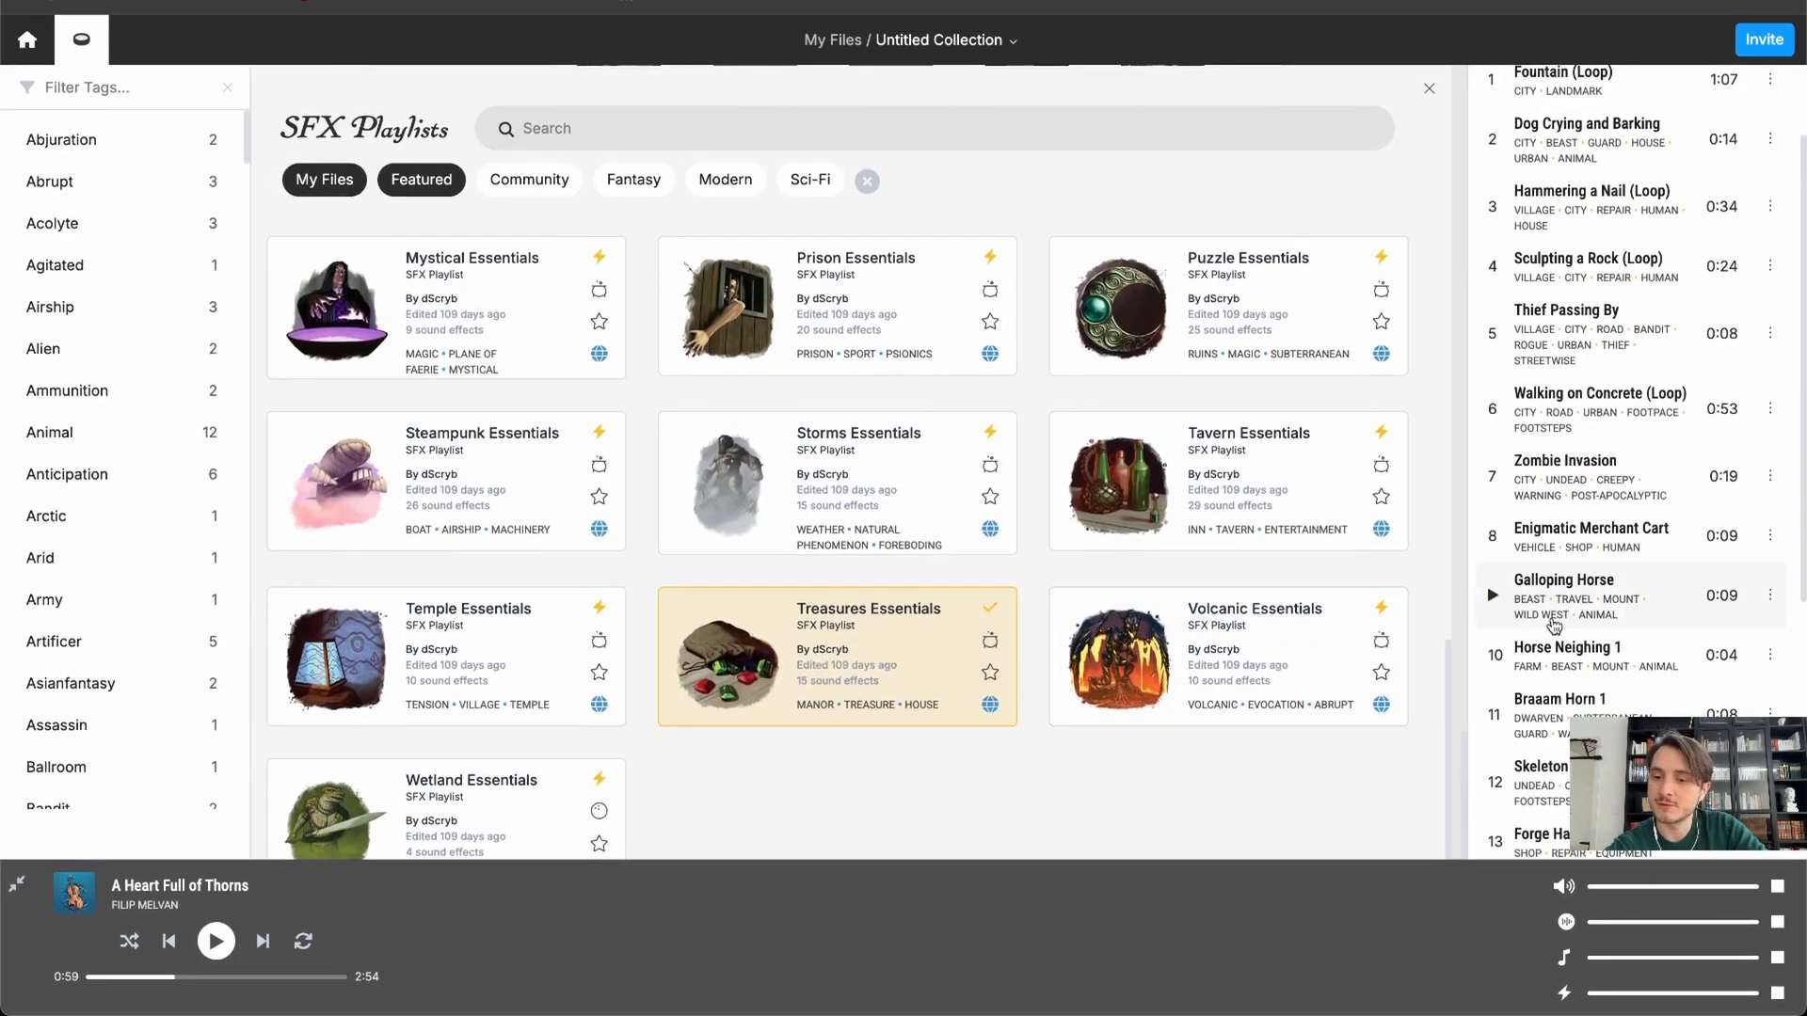
- Collapse the Medieval City Essentials sound list, add the Tavern Essentials SFX playlist and leave the SFX playlist library
{"action": "scroll", "coordinate": [1553, 621], "scroll_direction": "up", "scroll_amount": 2}
{"action": "scroll", "coordinate": [1552, 617], "scroll_direction": "down", "scroll_amount": 10}
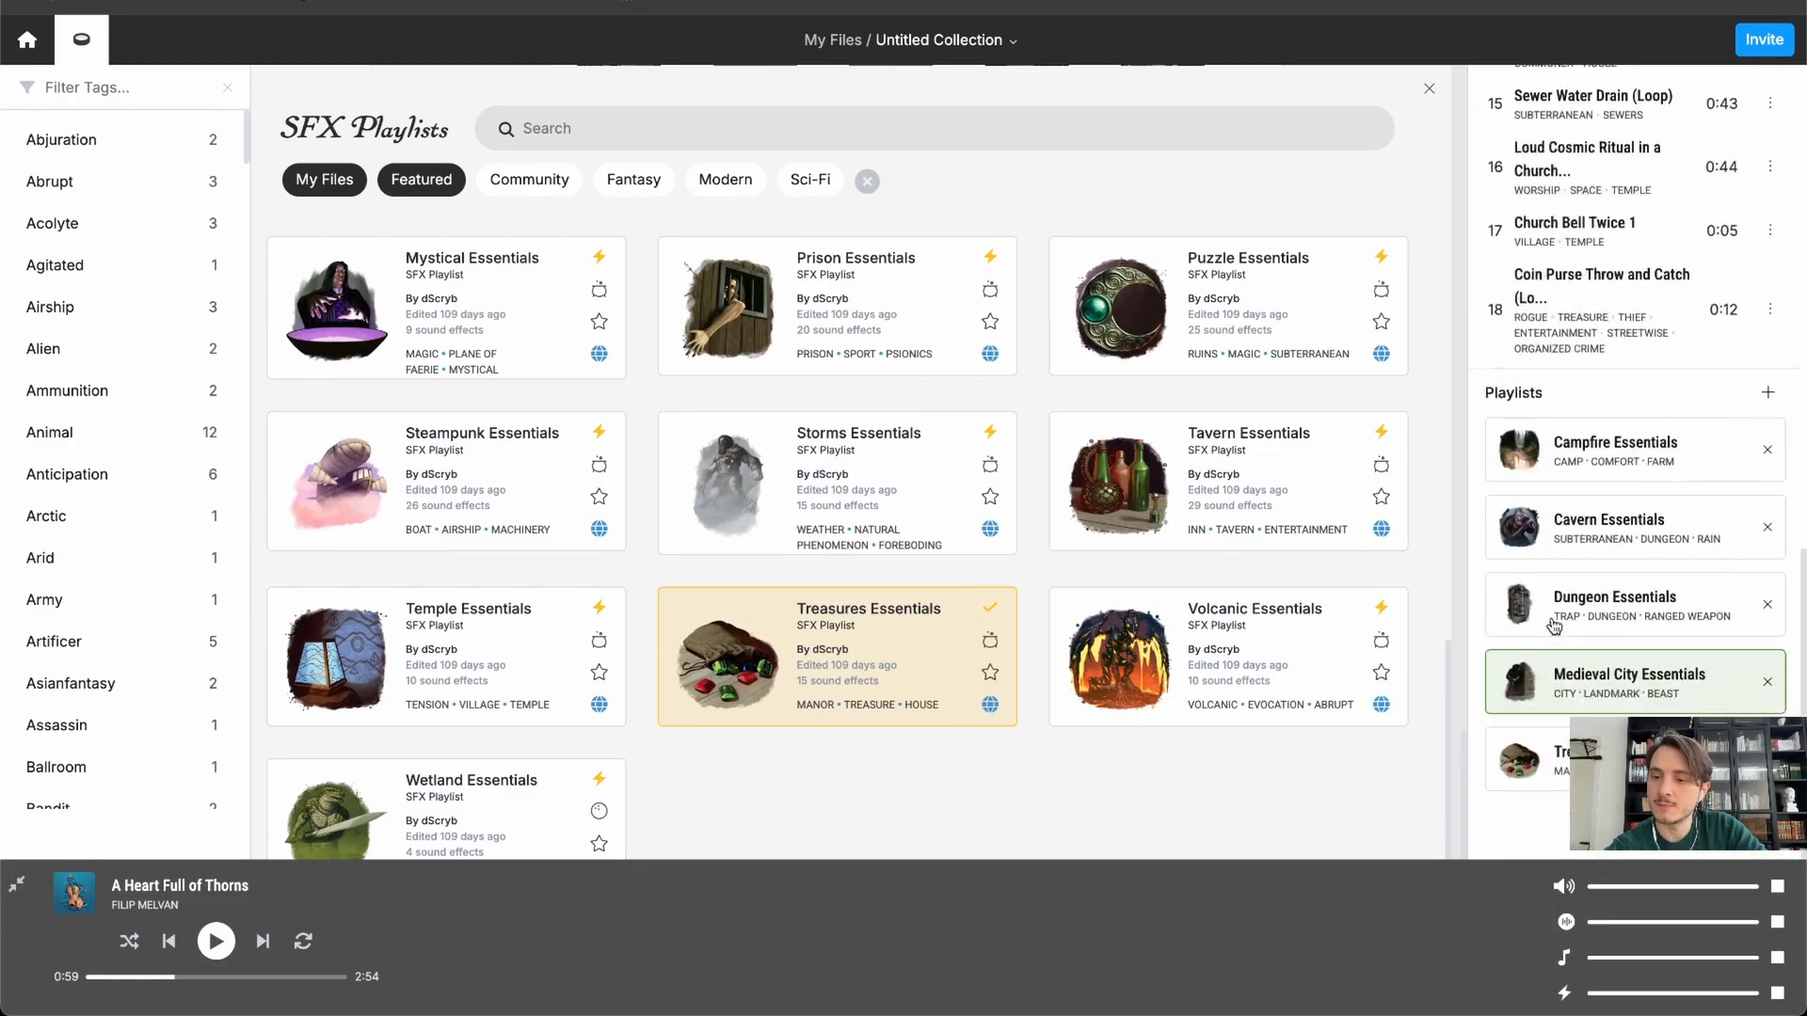
{"action": "left_click", "coordinate": [1599, 699]}
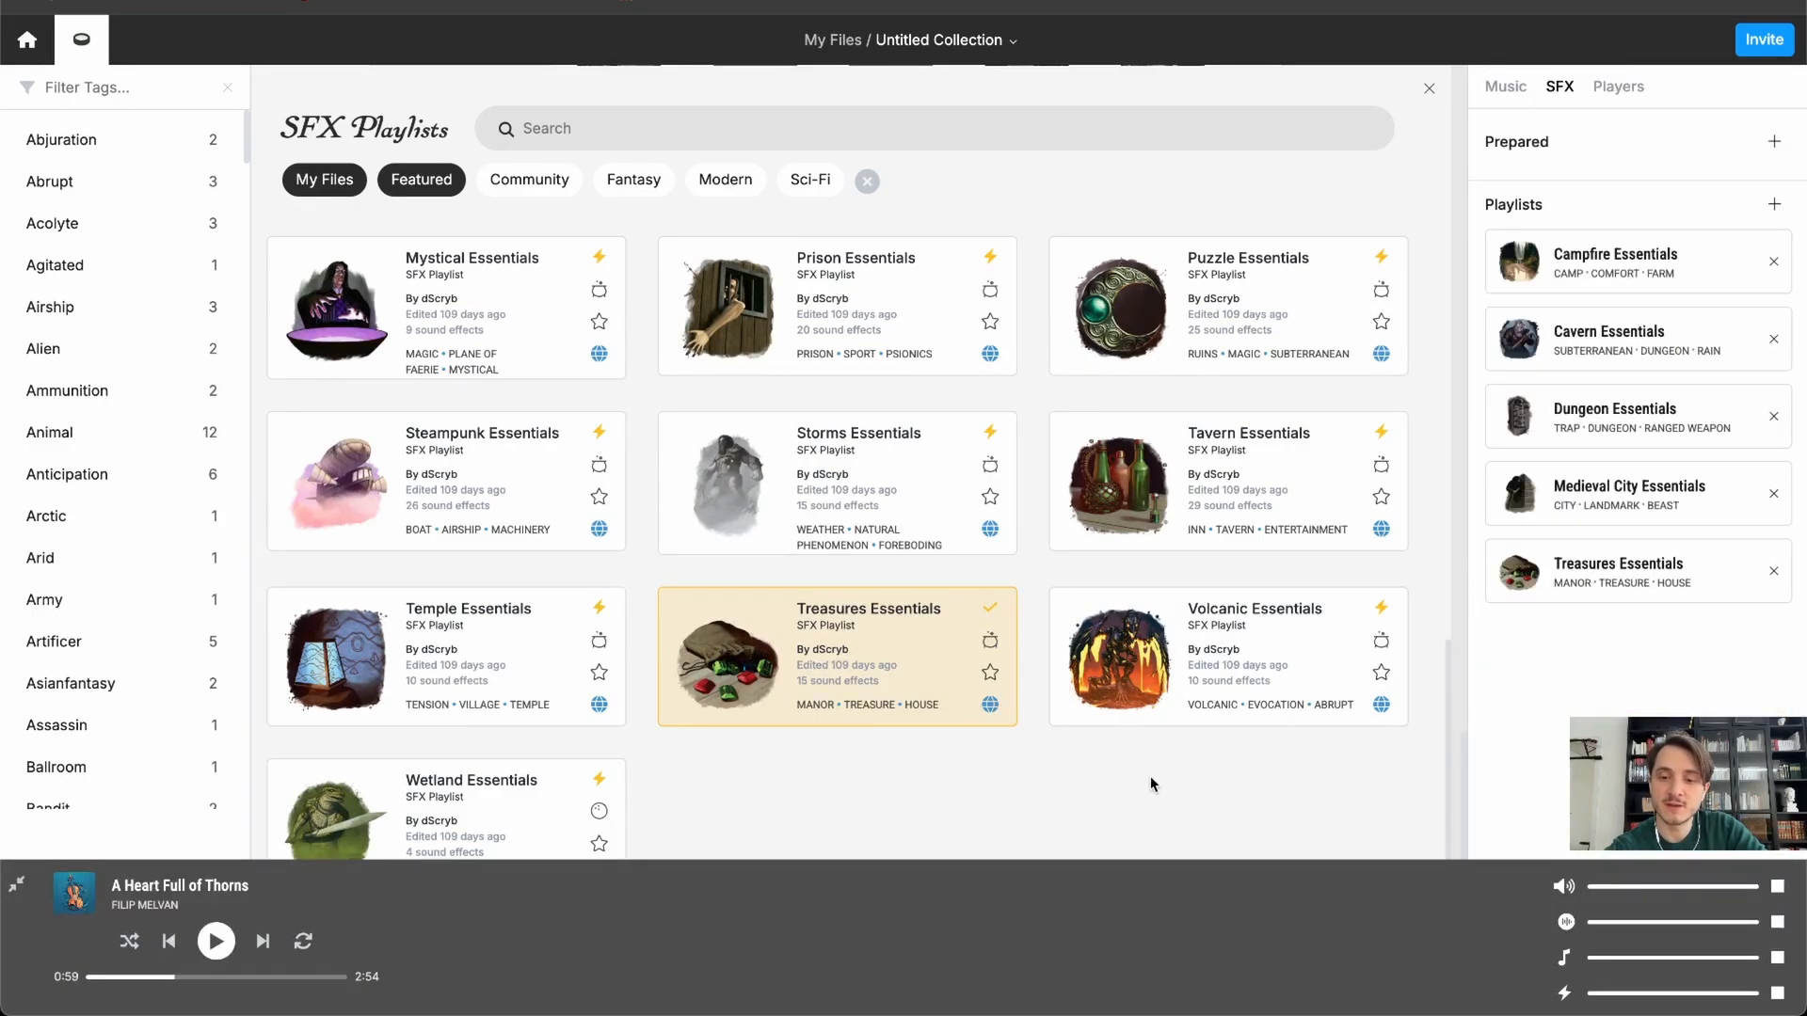
{"action": "left_click", "coordinate": [1264, 483]}
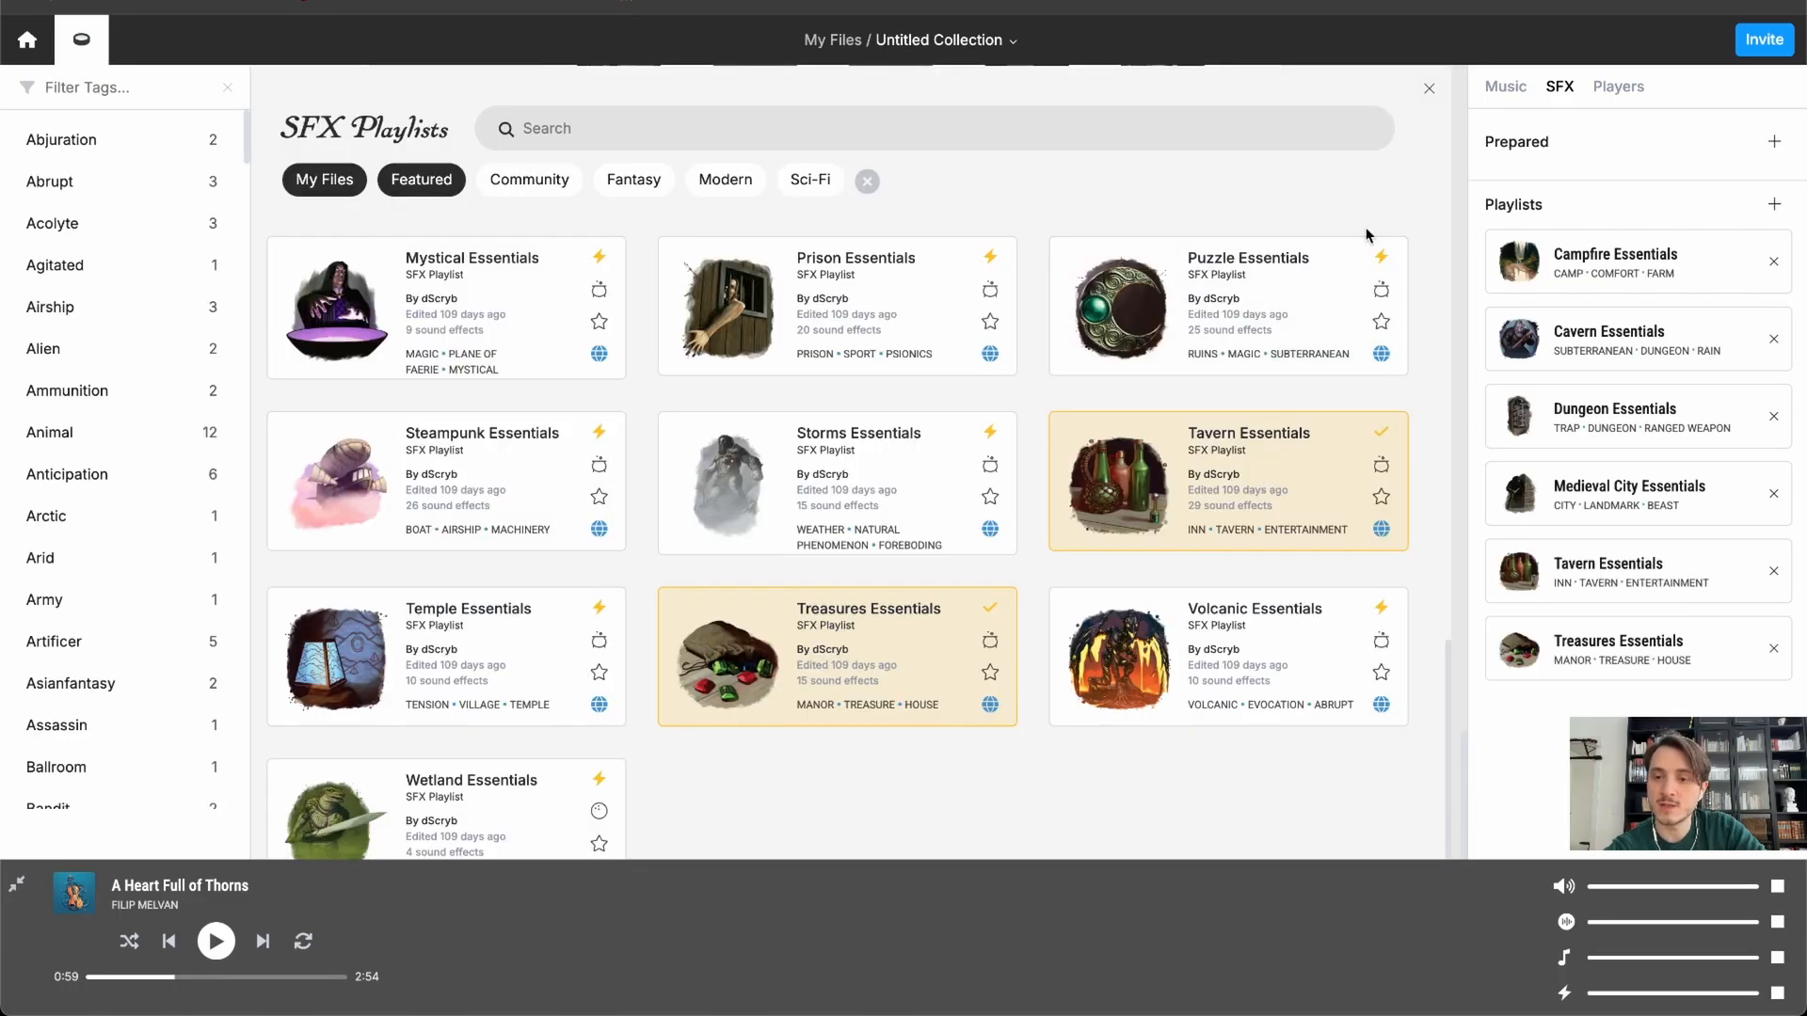
{"action": "left_click", "coordinate": [1428, 88]}
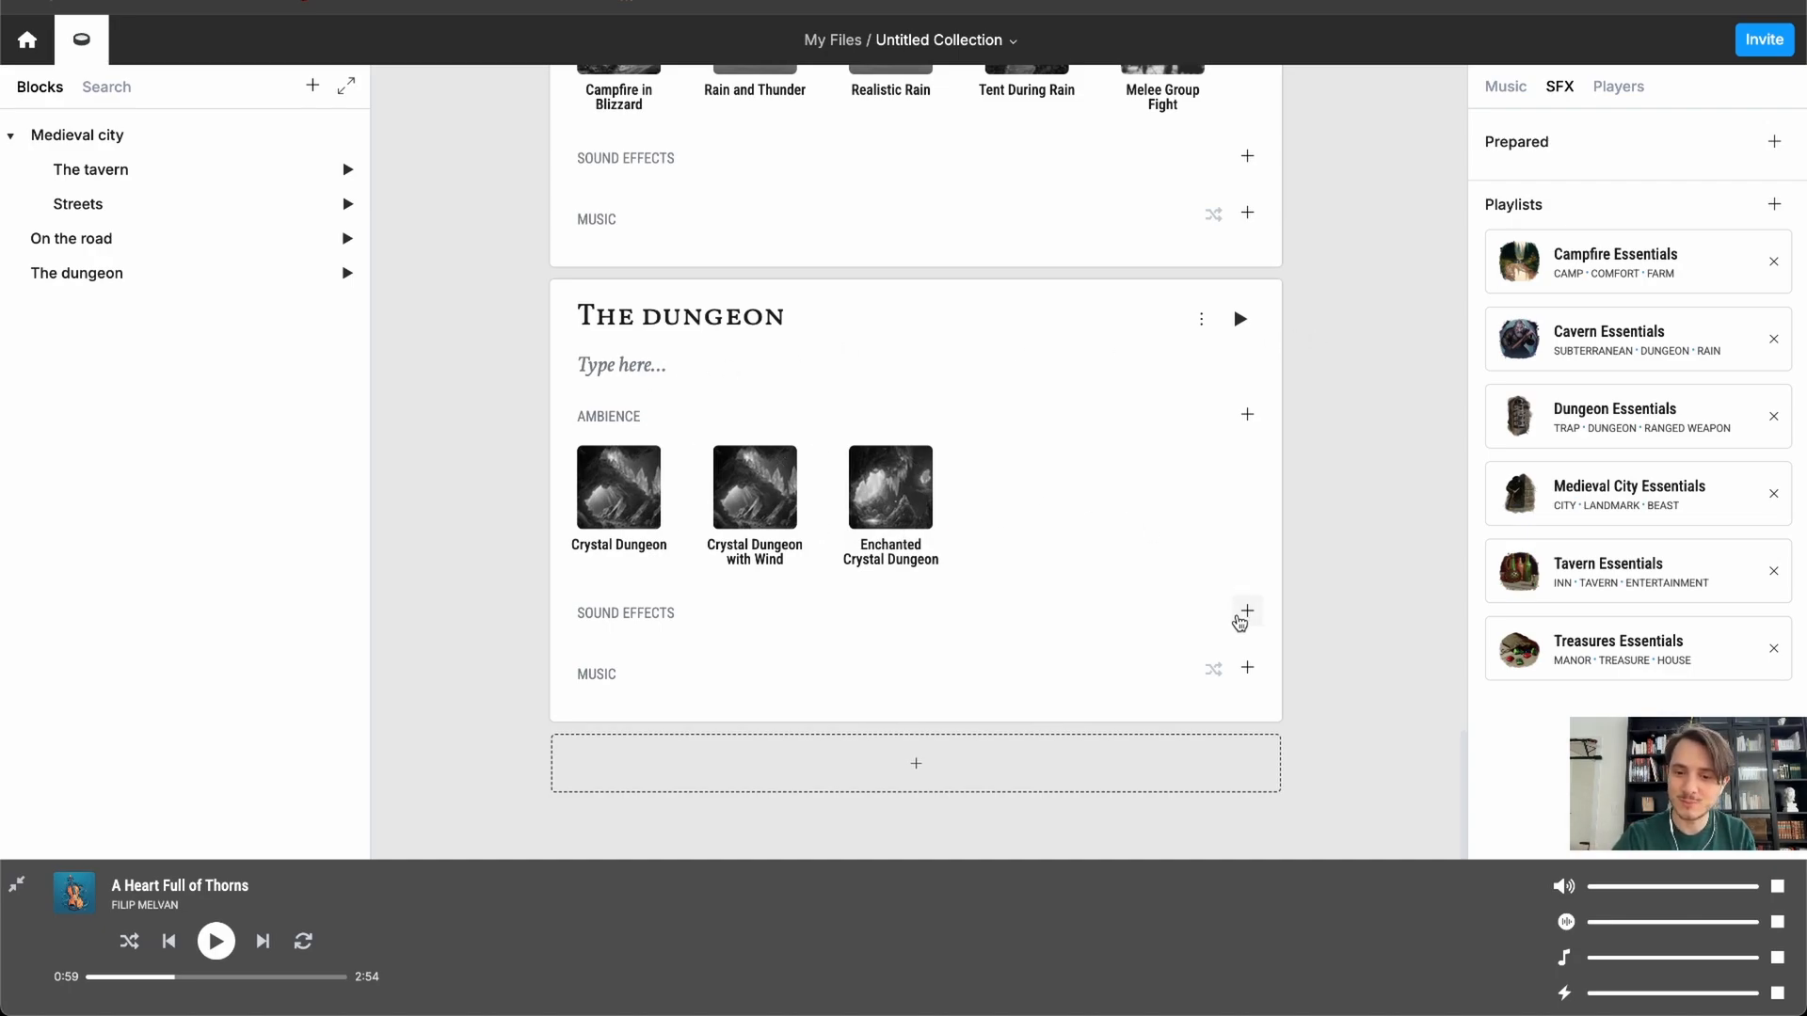
- Search the sound effects for The dungeon block with "trap" and preview Arrow Trap: Single 1, Single 2 and Multiple
{"action": "left_click", "coordinate": [1241, 621]}
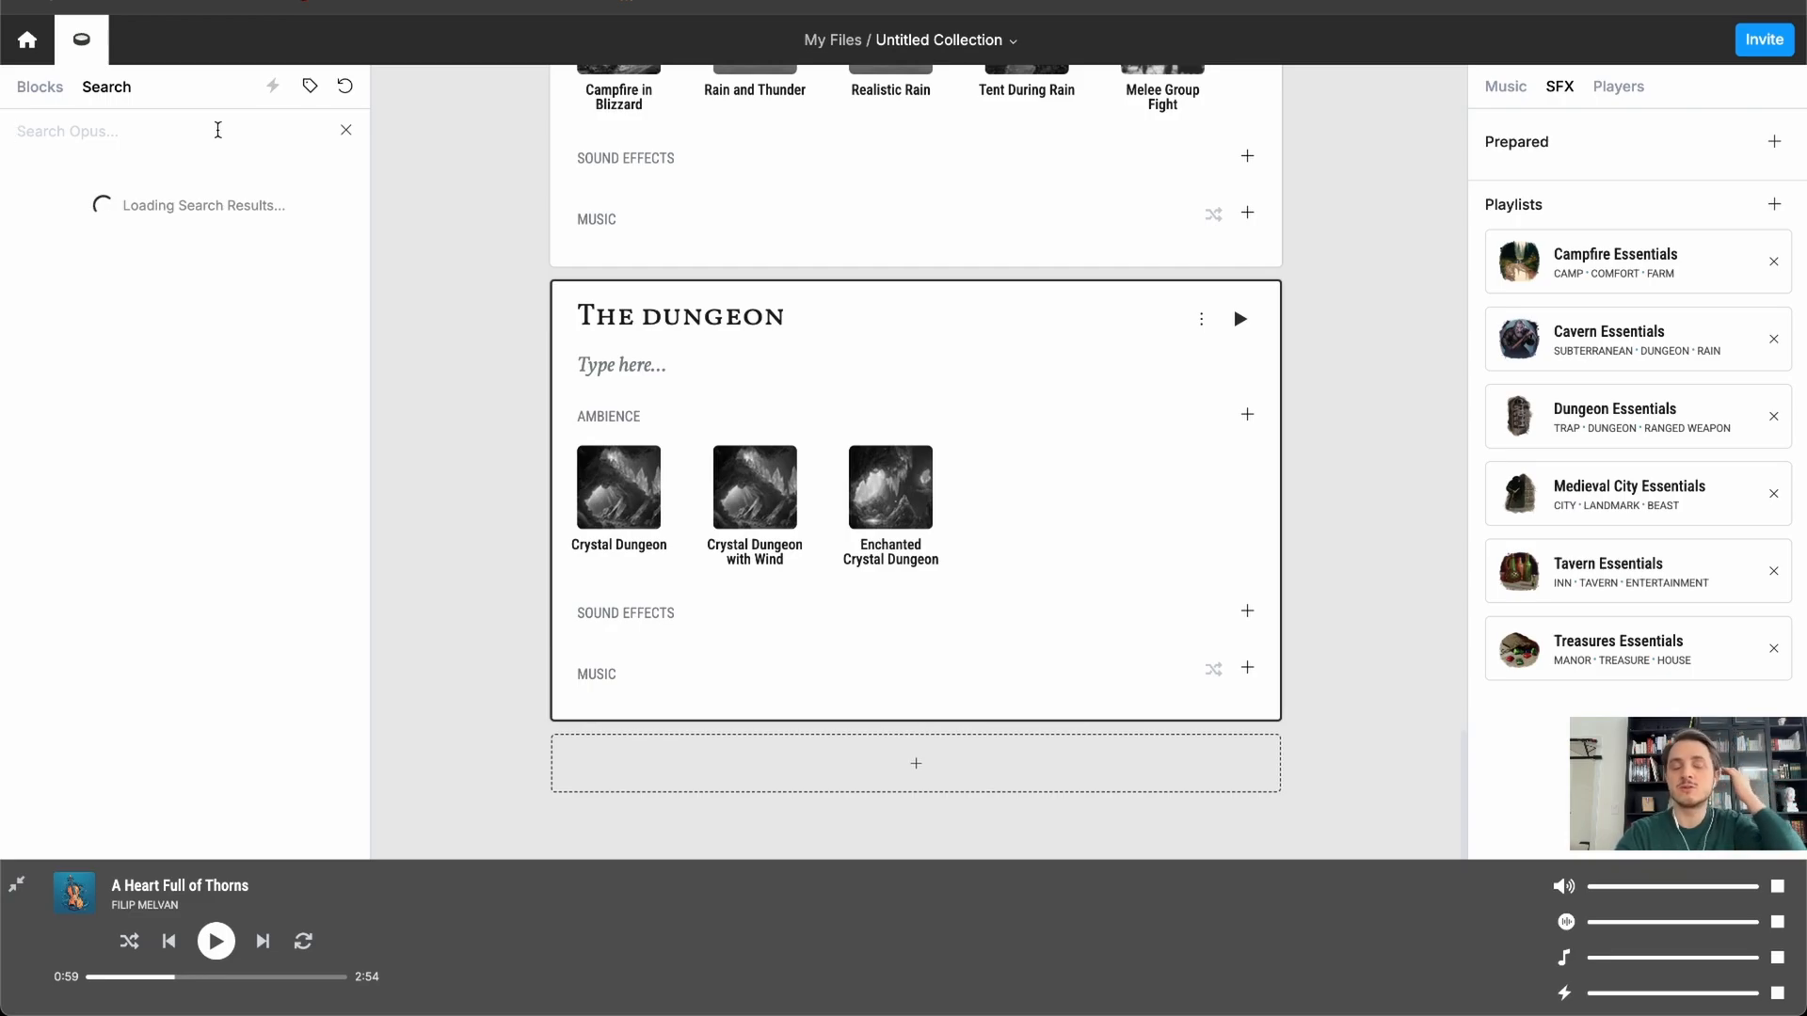
{"action": "type", "text": "trap"}
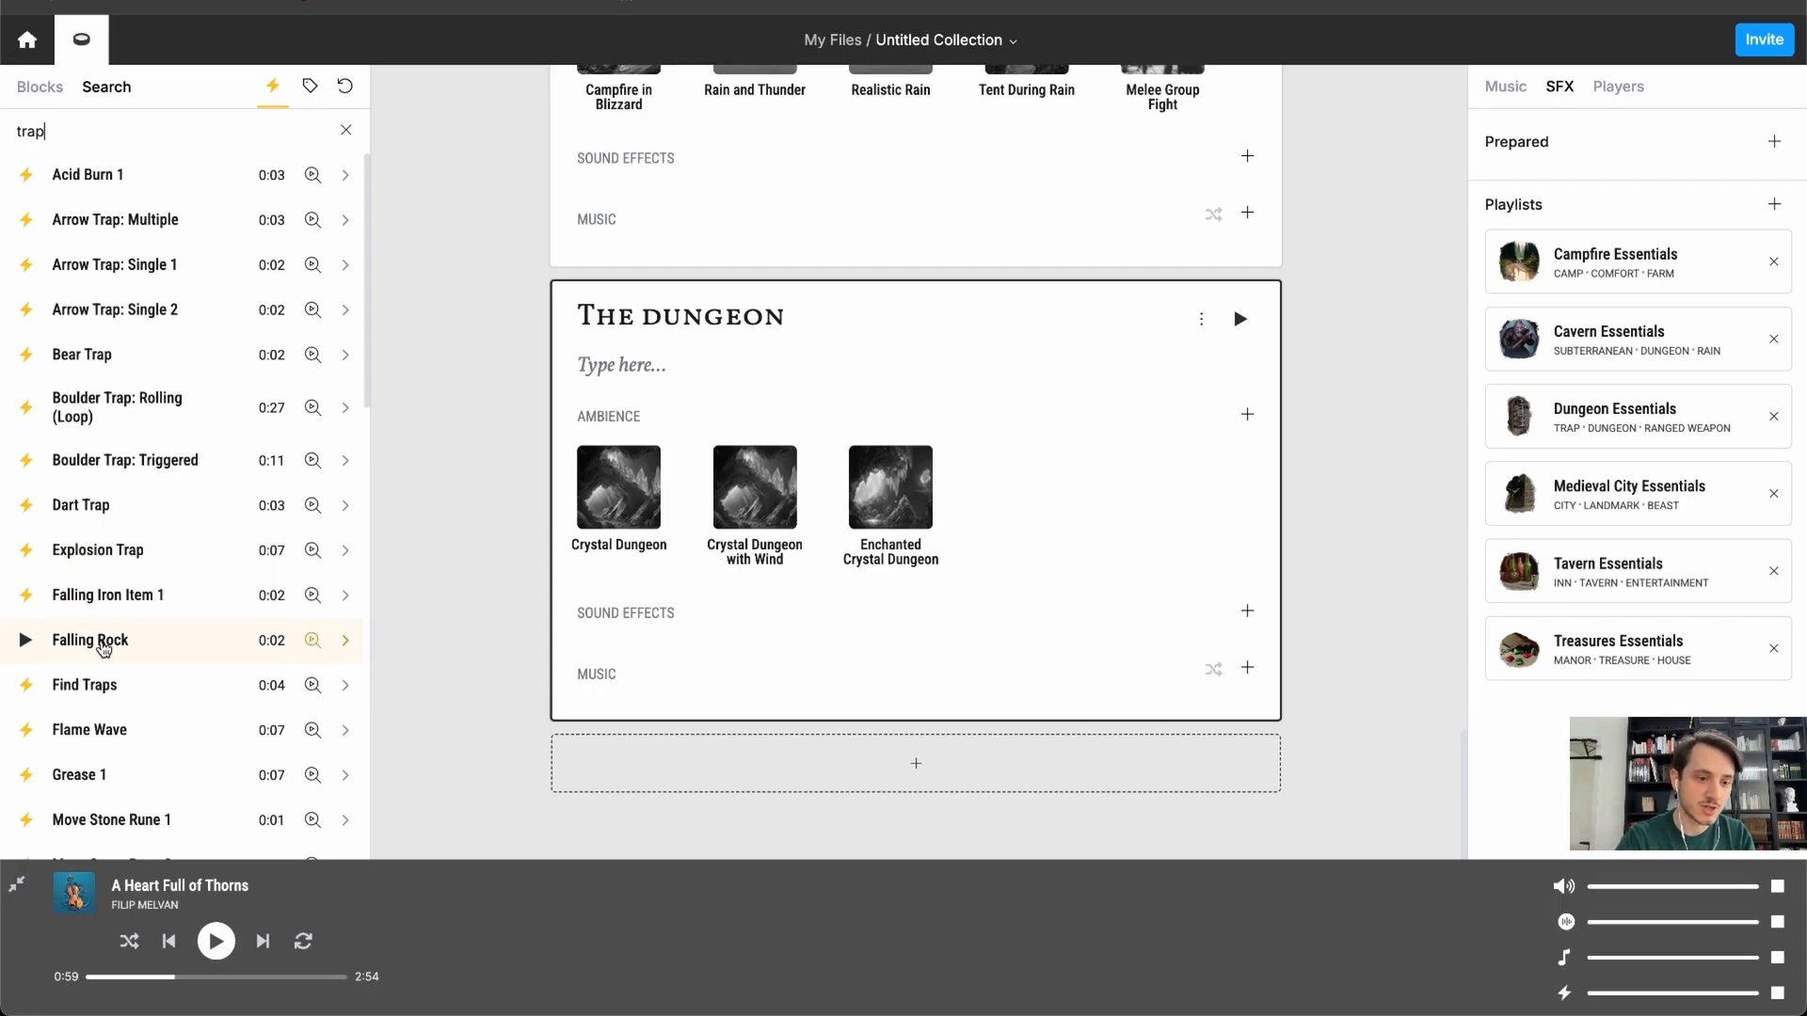
{"action": "scroll", "coordinate": [104, 648], "scroll_direction": "down", "scroll_amount": 3}
{"action": "scroll", "coordinate": [104, 527], "scroll_direction": "up", "scroll_amount": 3}
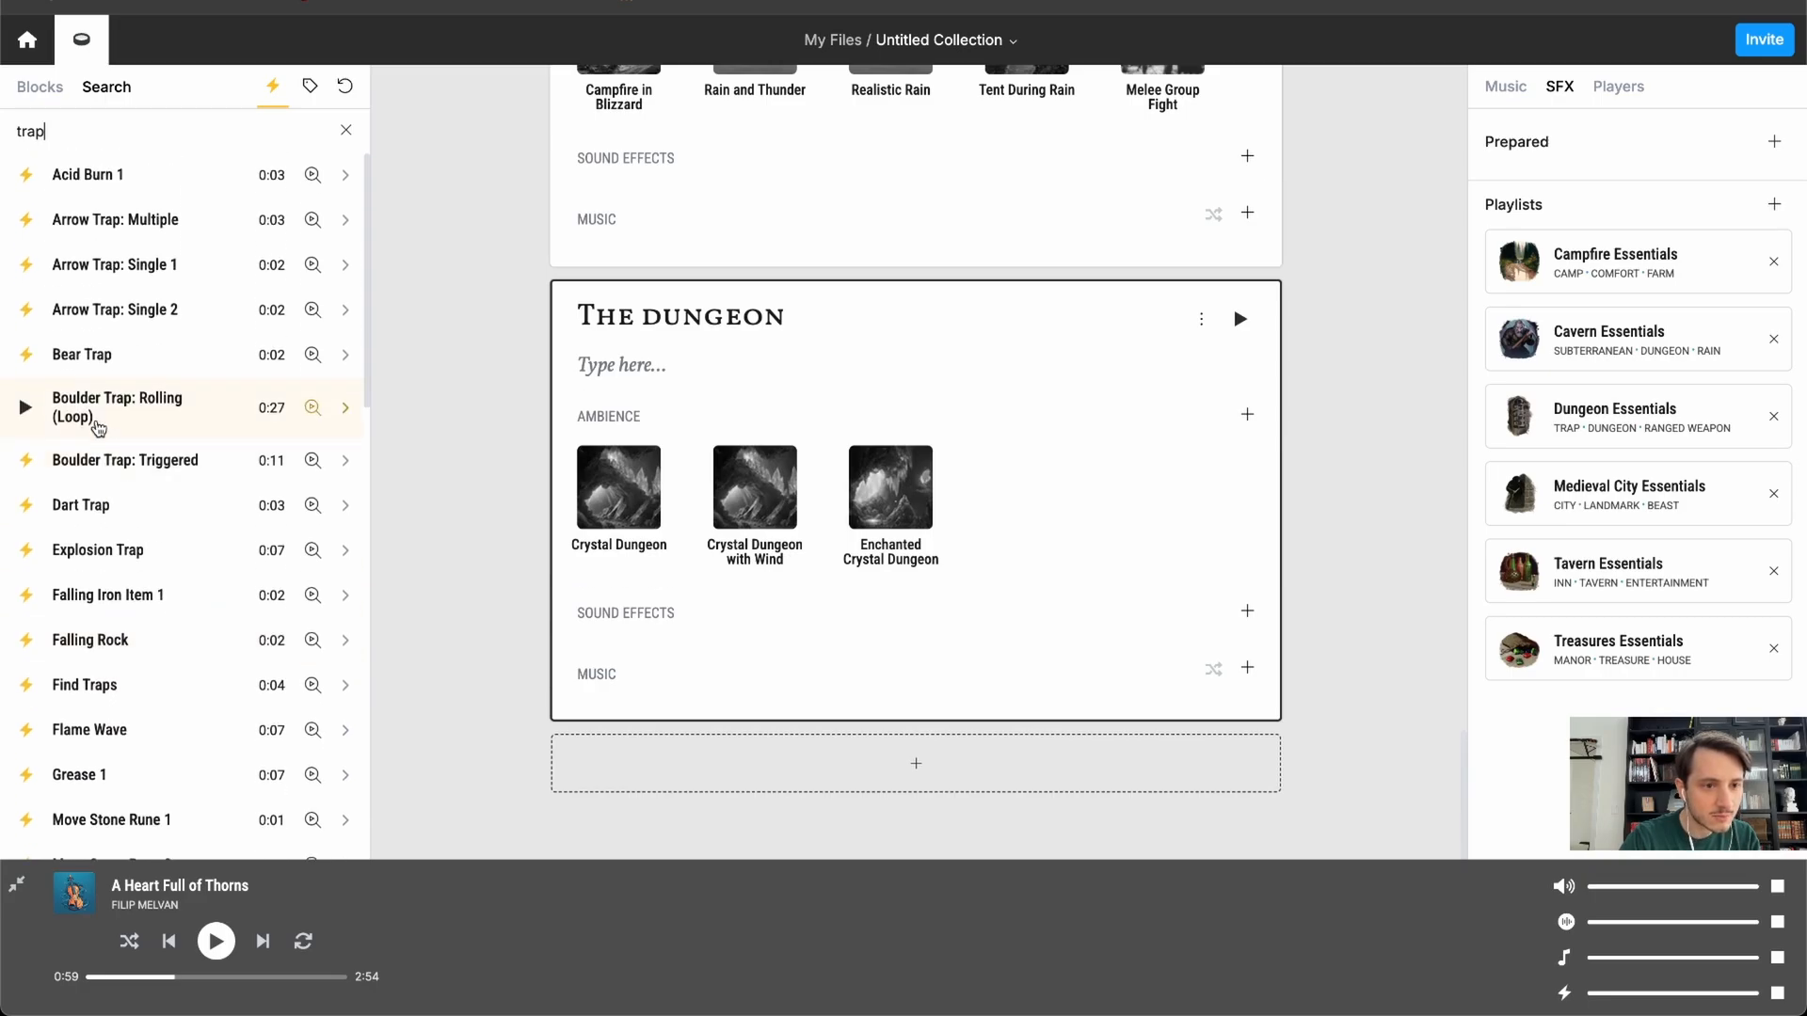
{"action": "left_click", "coordinate": [26, 266]}
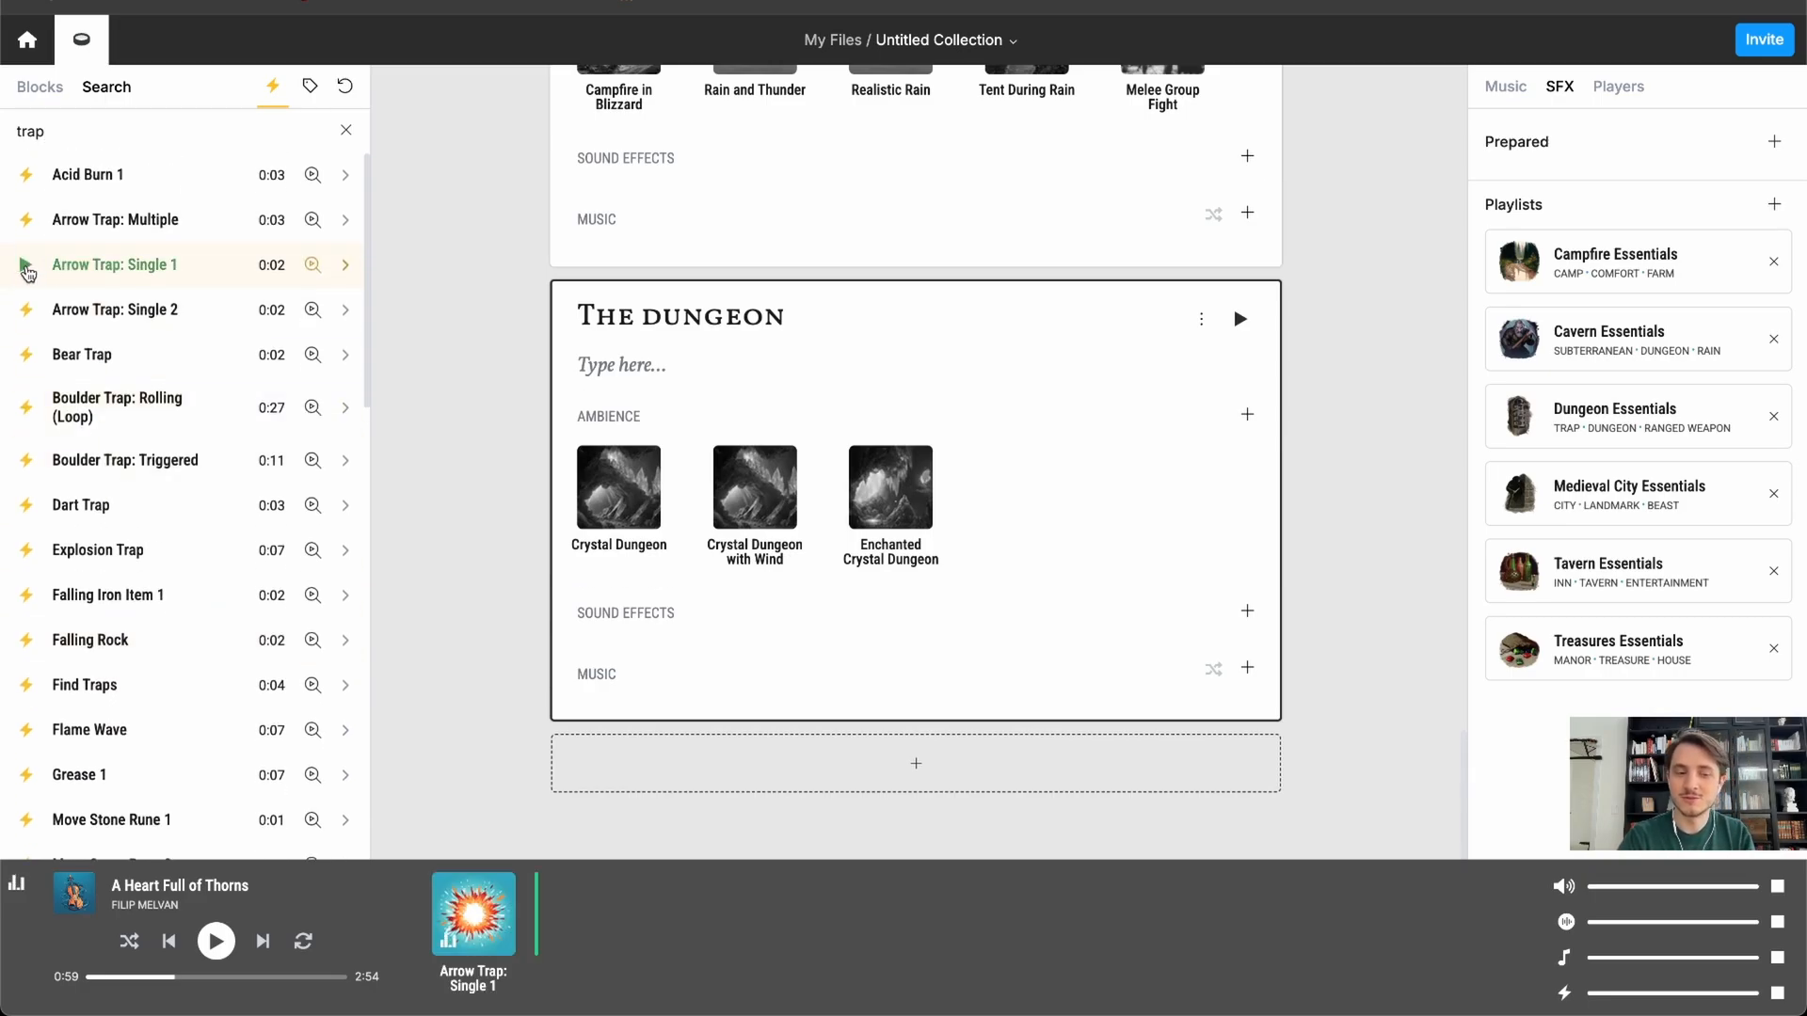
{"action": "left_click", "coordinate": [26, 314]}
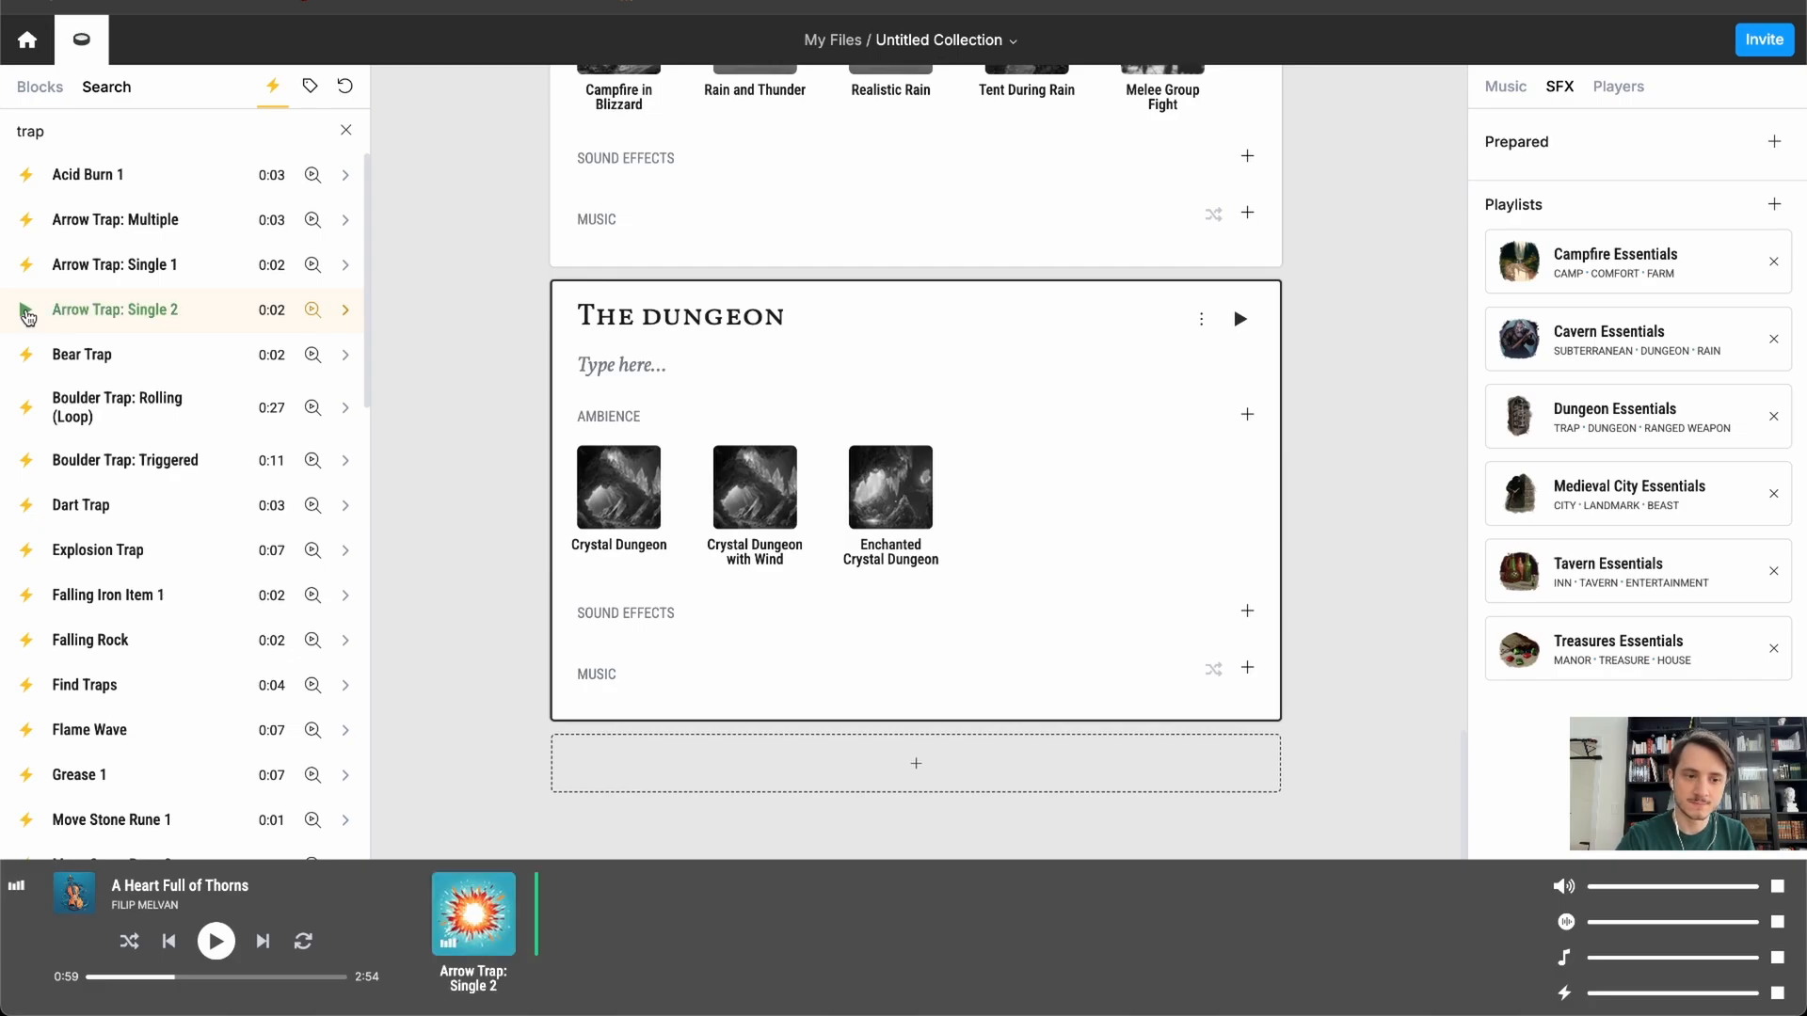
{"action": "left_click", "coordinate": [26, 223]}
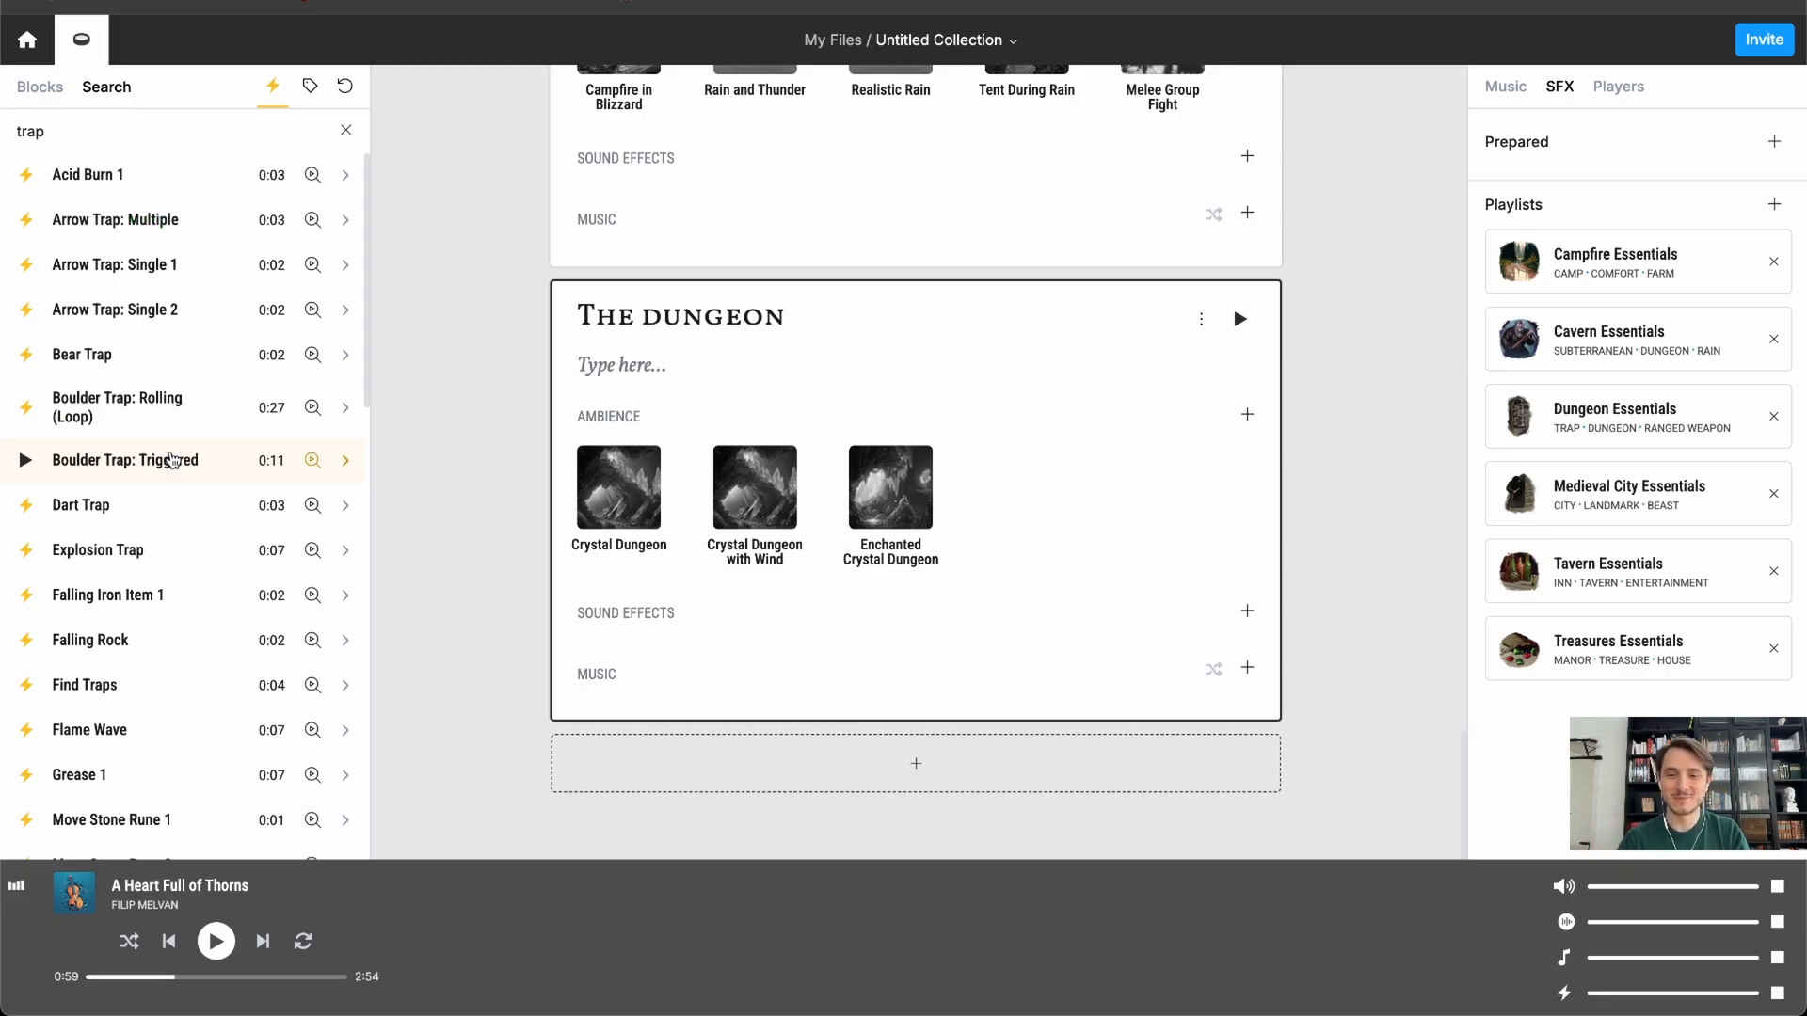
- Add Stone Moving 1, Pile of Trash Falling 1 and Pit Trap from a "trap" search to The dungeon's sound effects
{"action": "scroll", "coordinate": [172, 459], "scroll_direction": "down", "scroll_amount": 5}
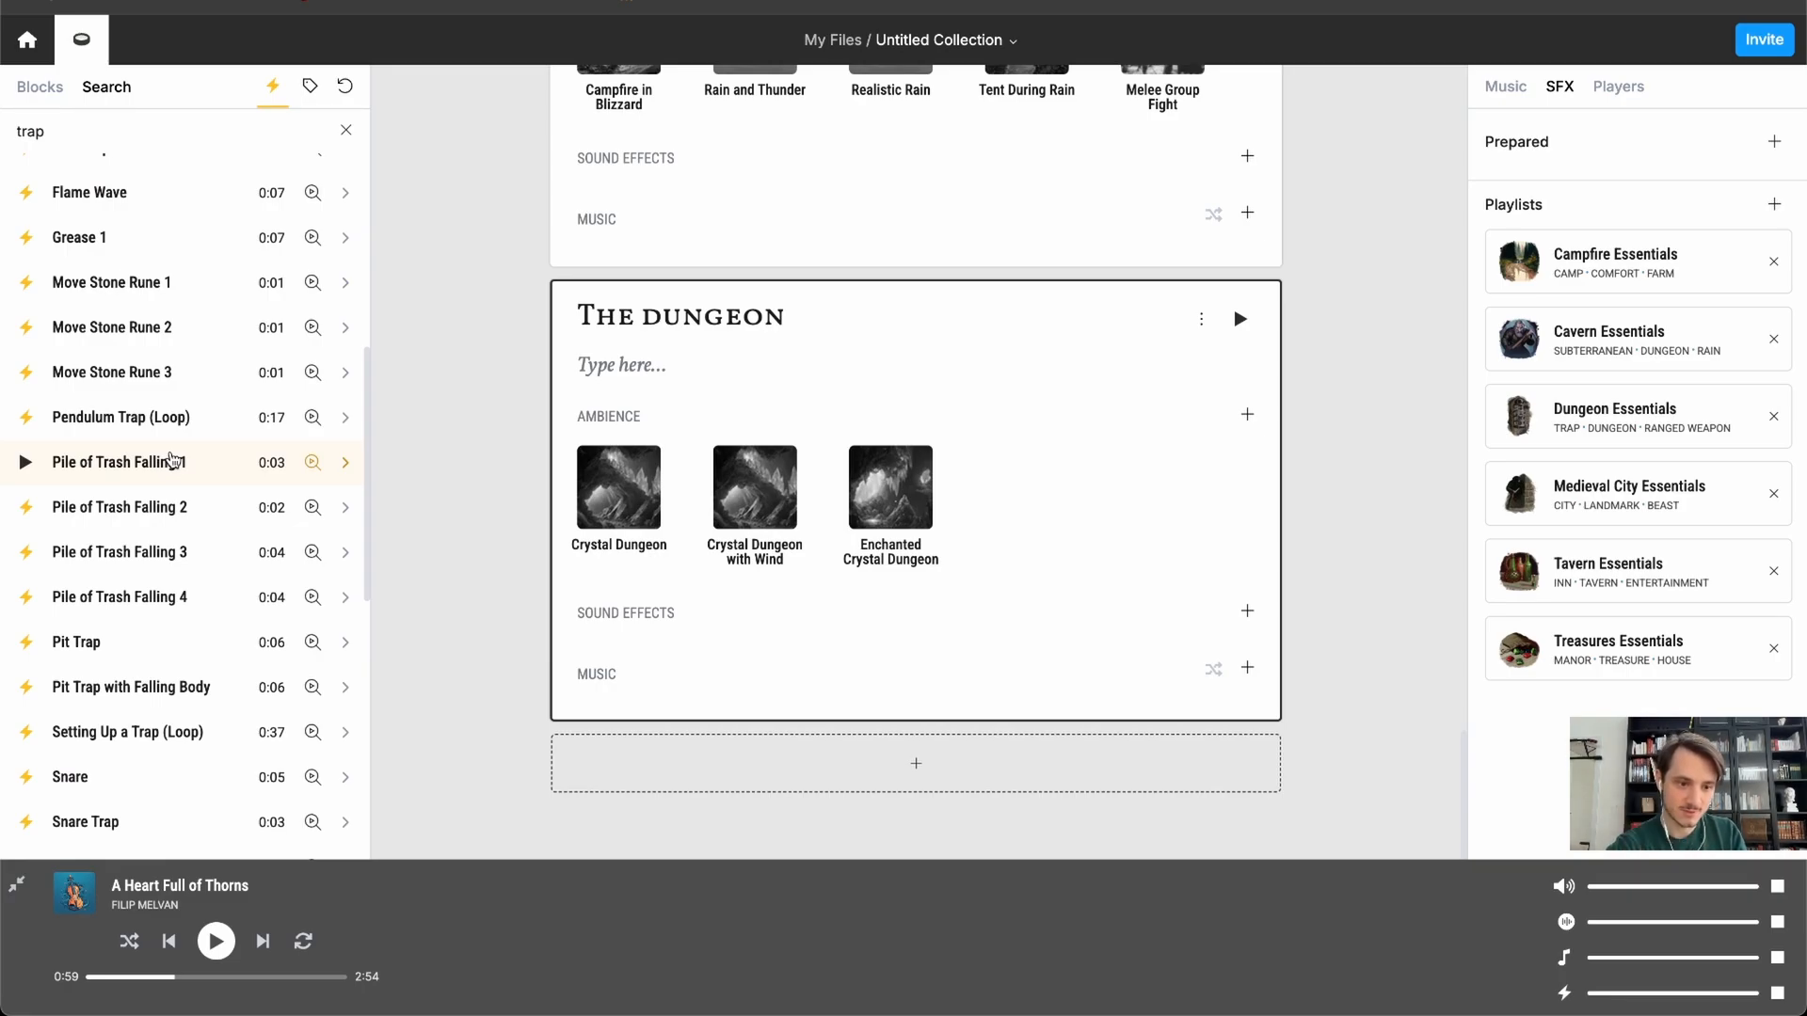
{"action": "scroll", "coordinate": [171, 459], "scroll_direction": "down", "scroll_amount": 6}
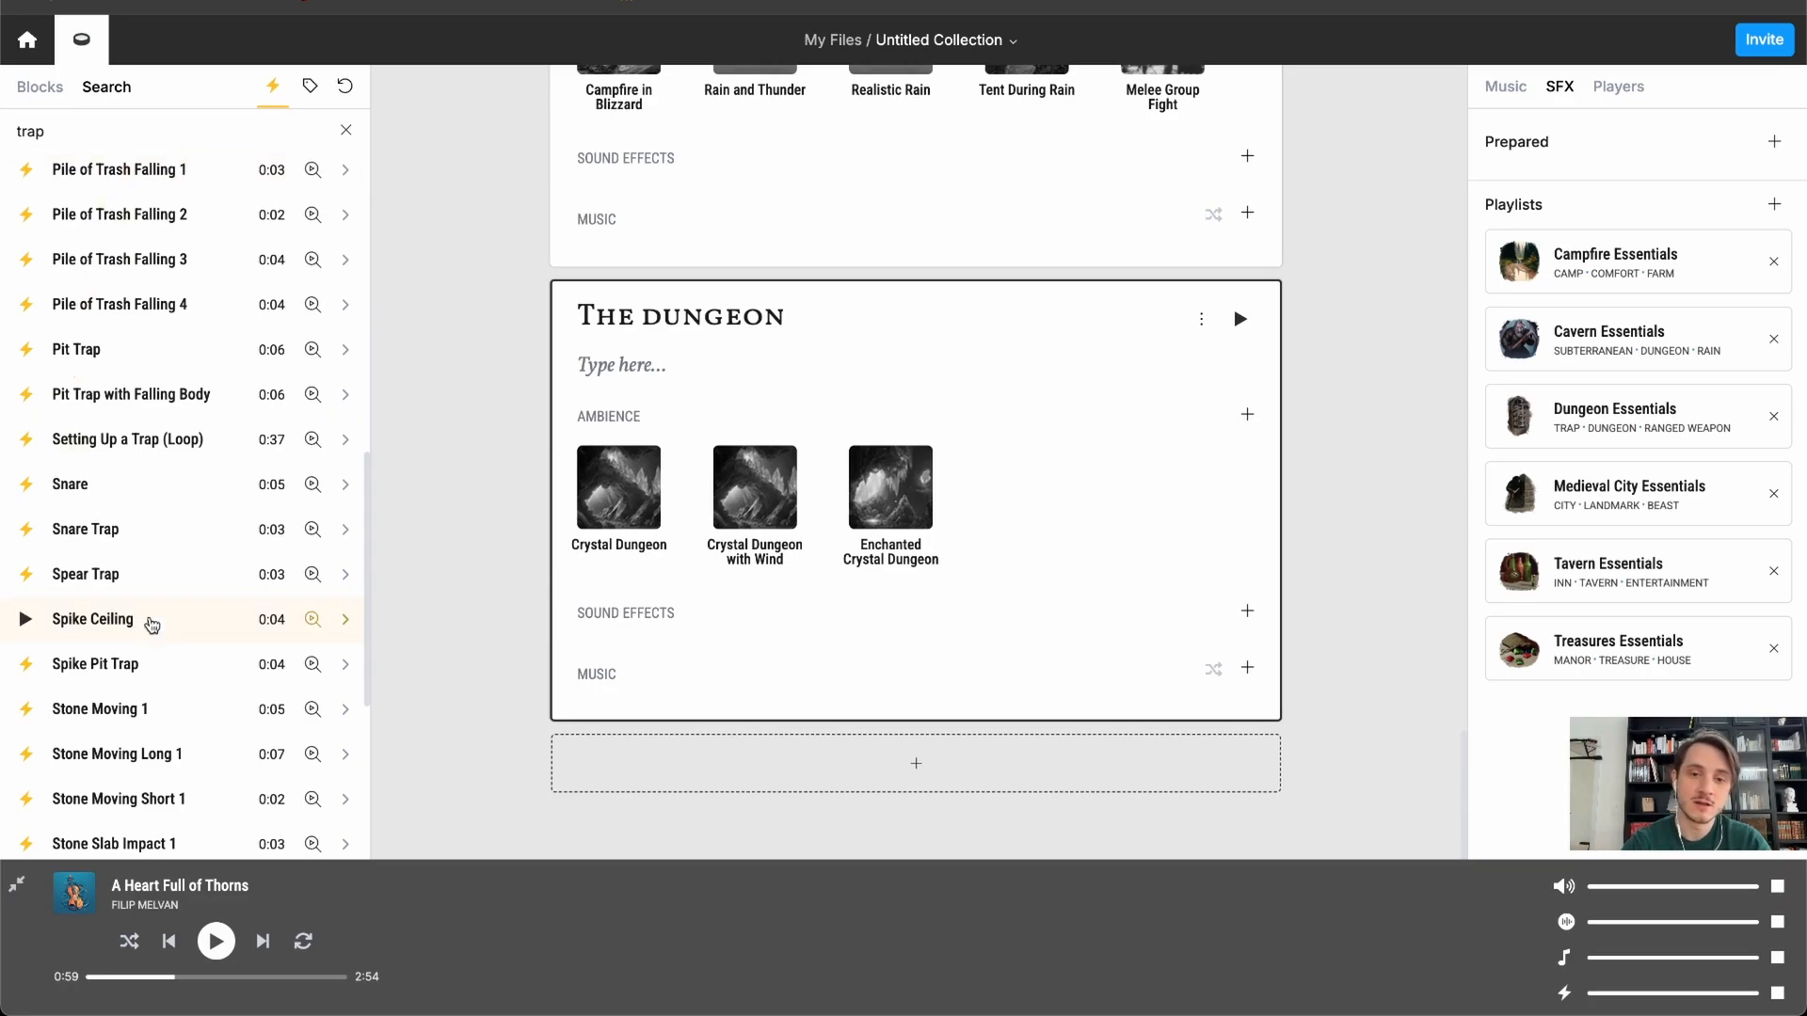
{"action": "scroll", "coordinate": [150, 624], "scroll_direction": "down", "scroll_amount": 4}
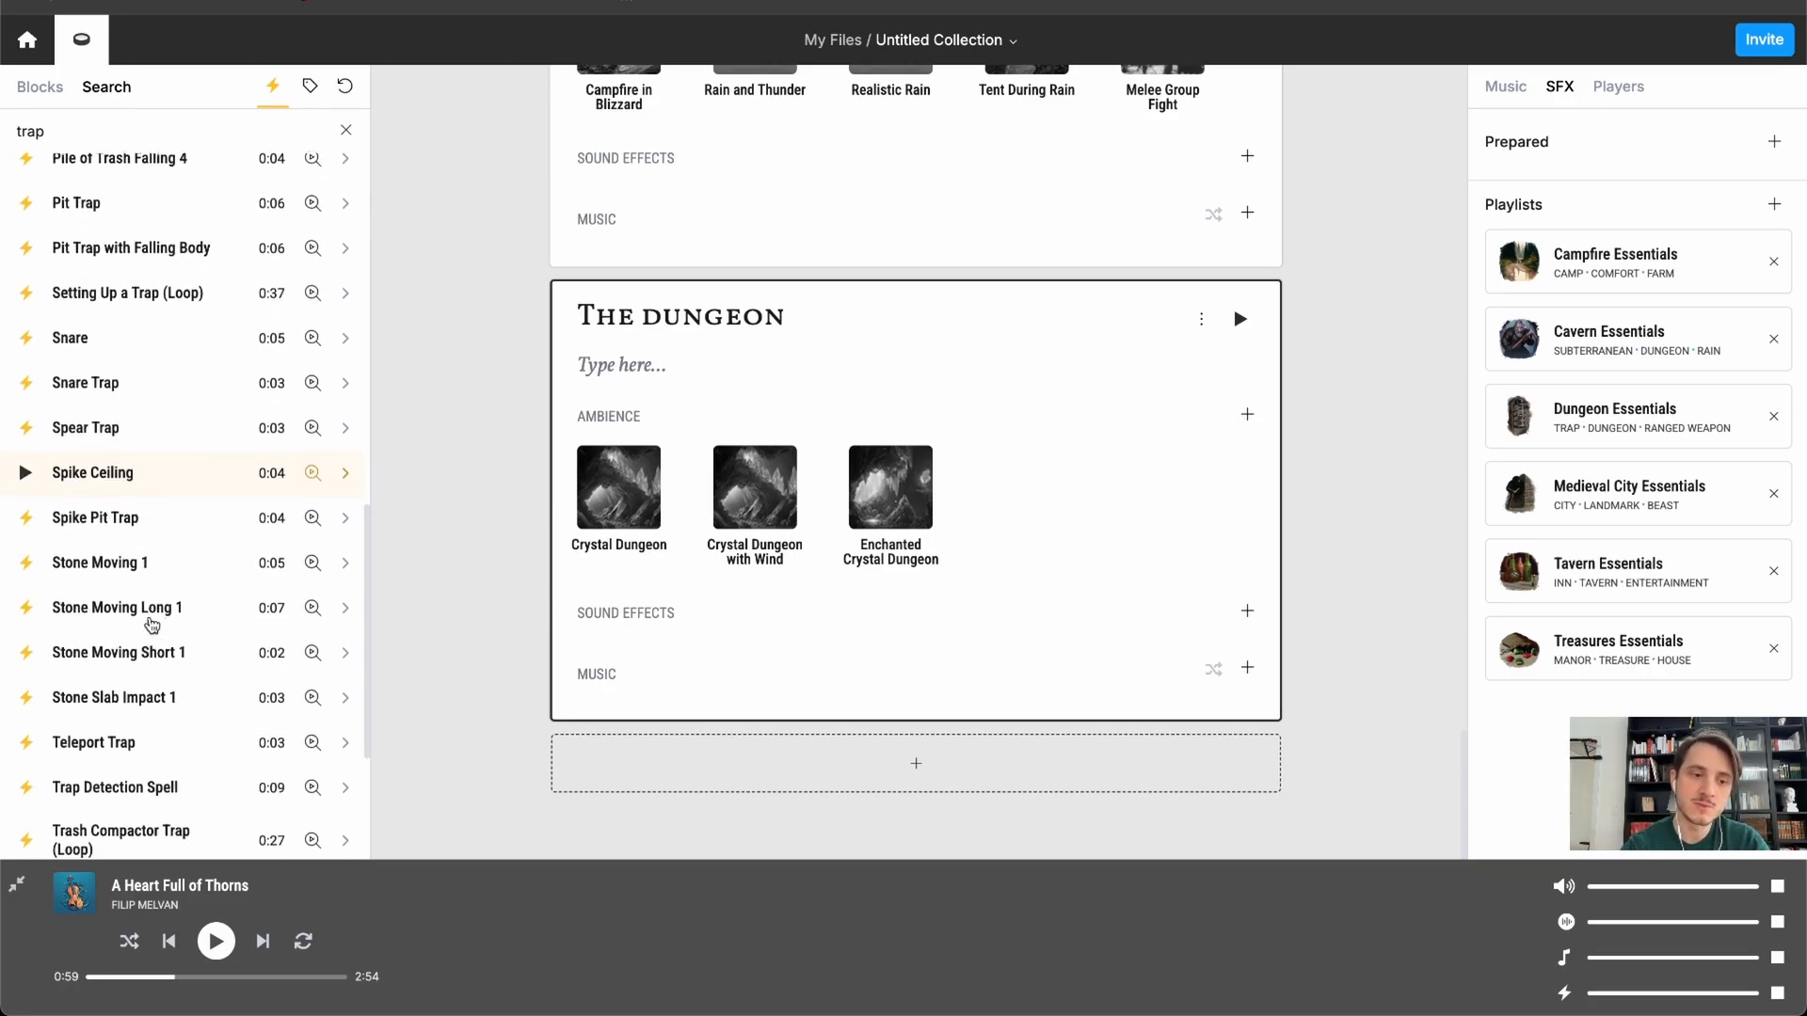
{"action": "scroll", "coordinate": [151, 624], "scroll_direction": "down", "scroll_amount": 6}
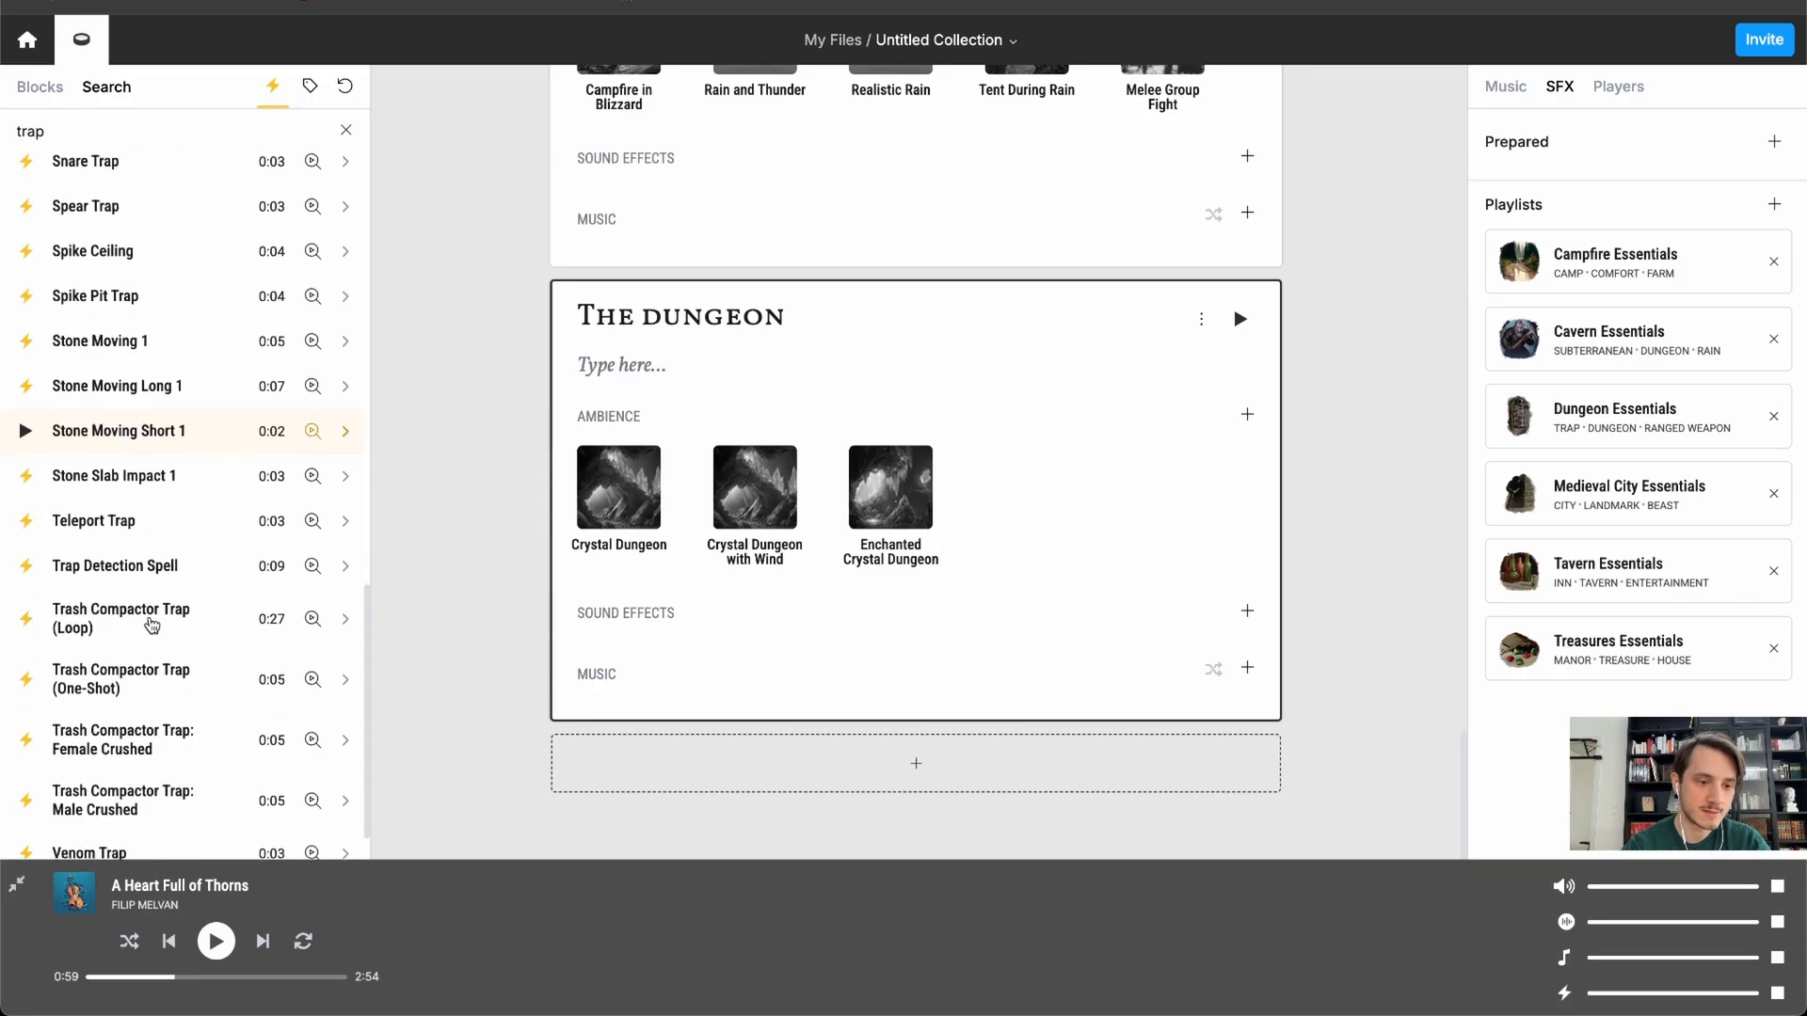
{"action": "left_click", "coordinate": [346, 131]}
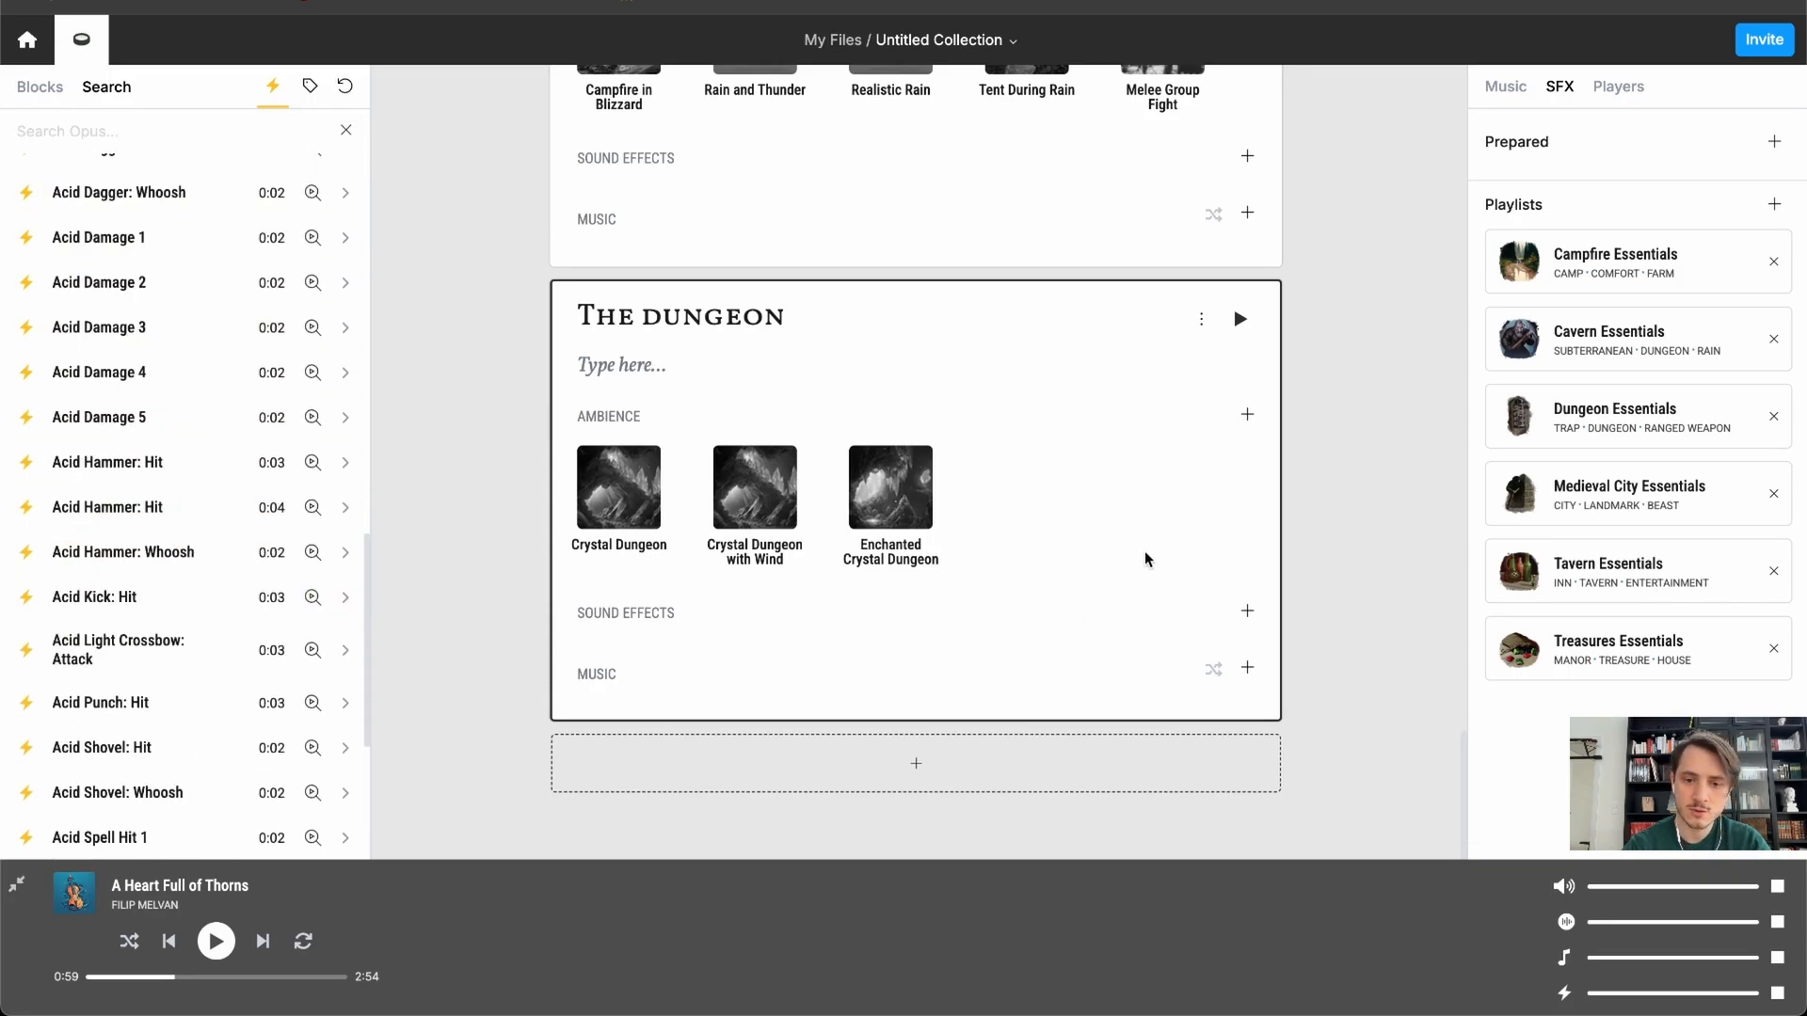
{"action": "left_click", "coordinate": [167, 135]}
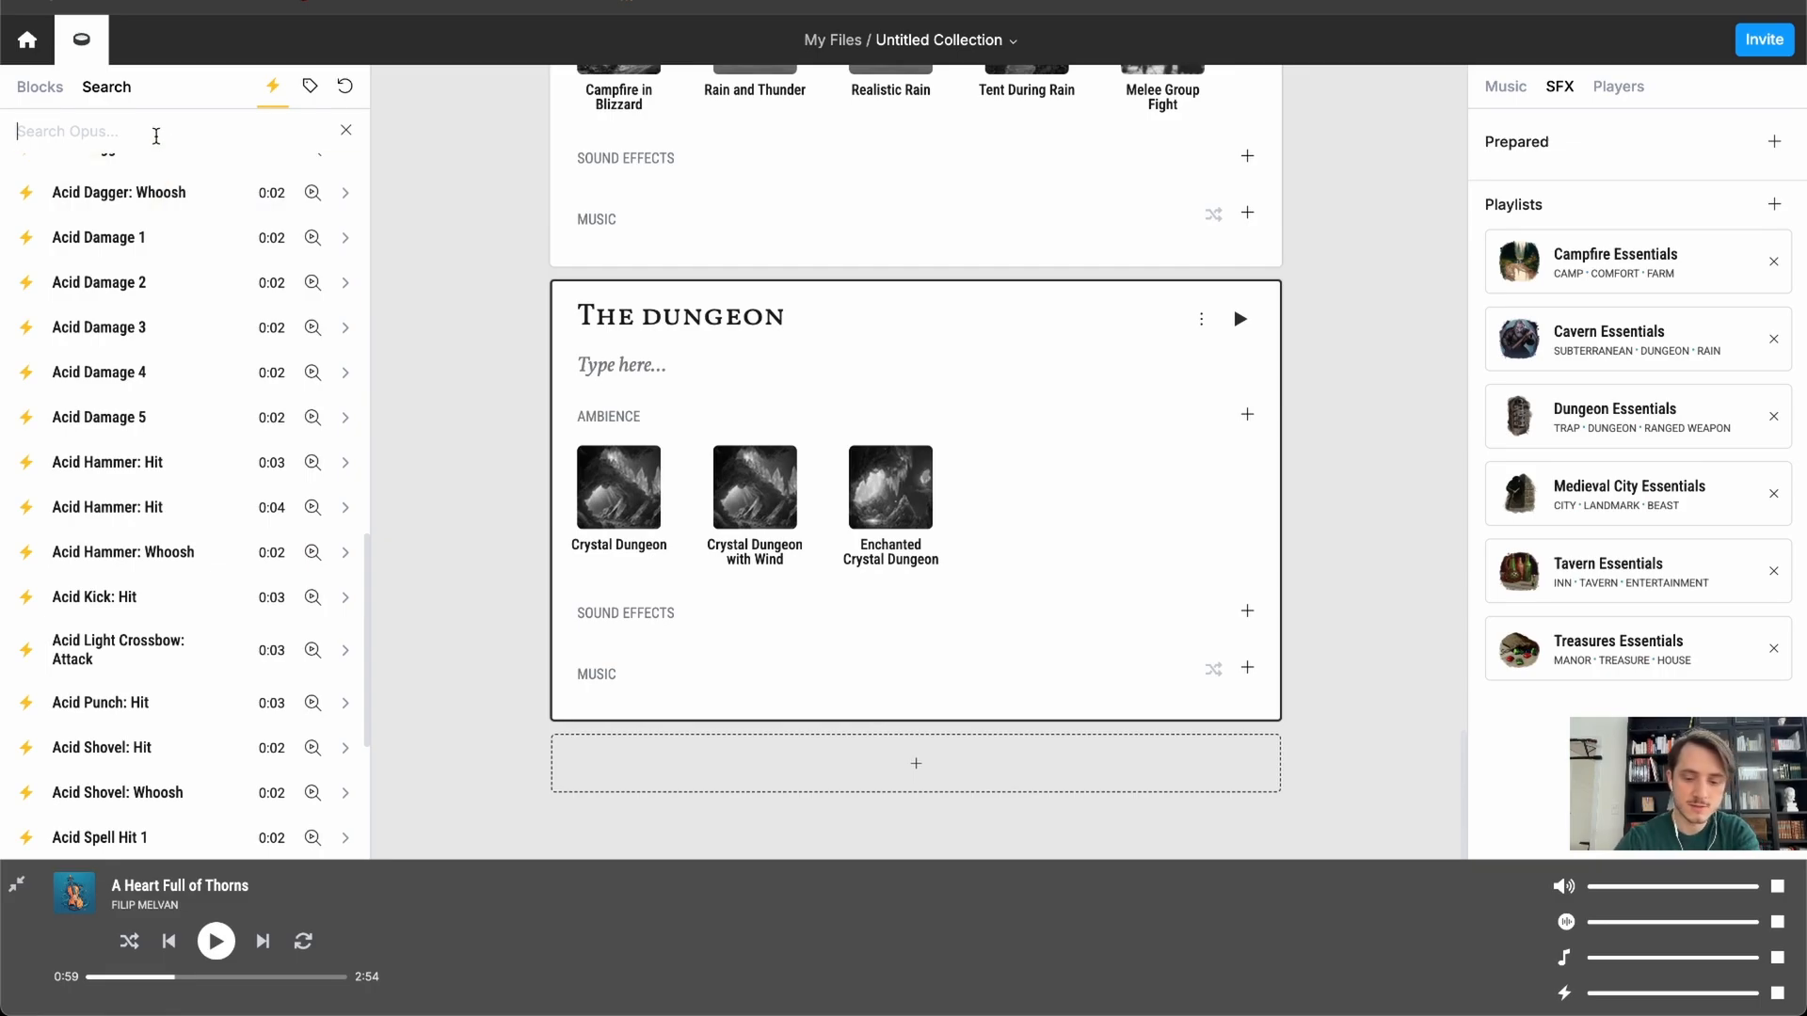
{"action": "type", "text": "trap"}
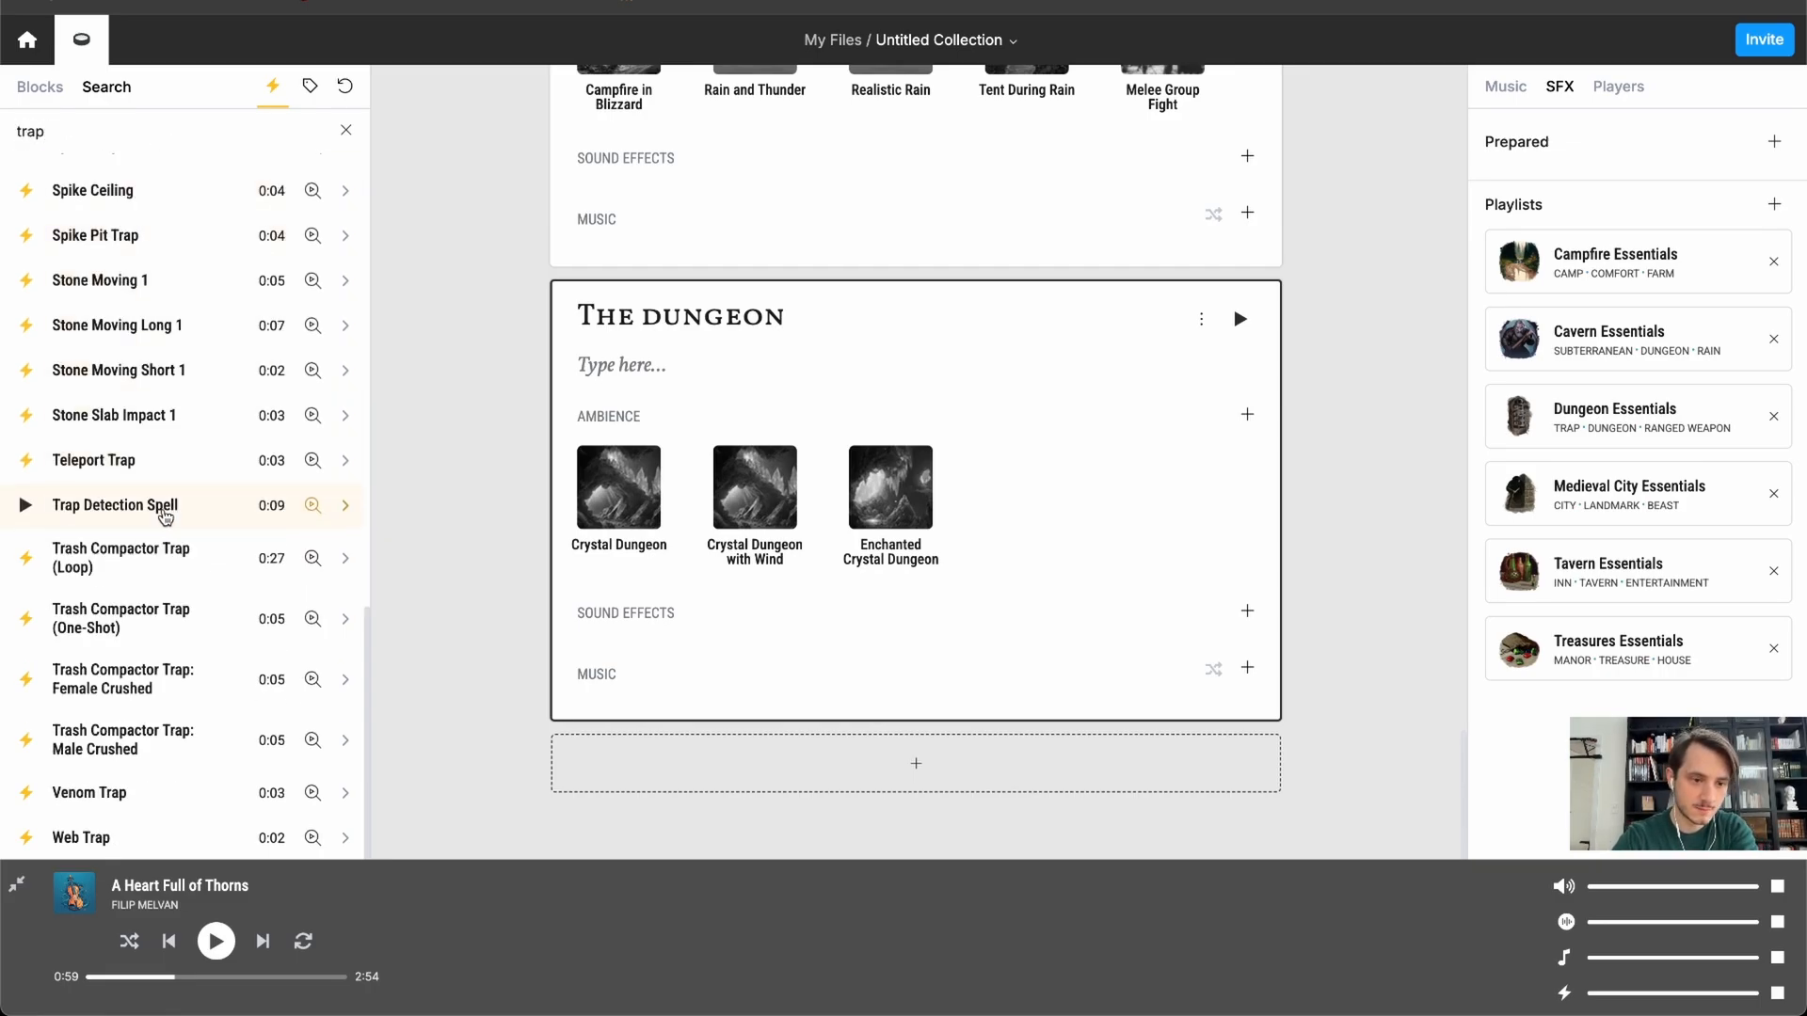
{"action": "scroll", "coordinate": [161, 513], "scroll_direction": "up", "scroll_amount": 1}
{"action": "left_click", "coordinate": [345, 339]}
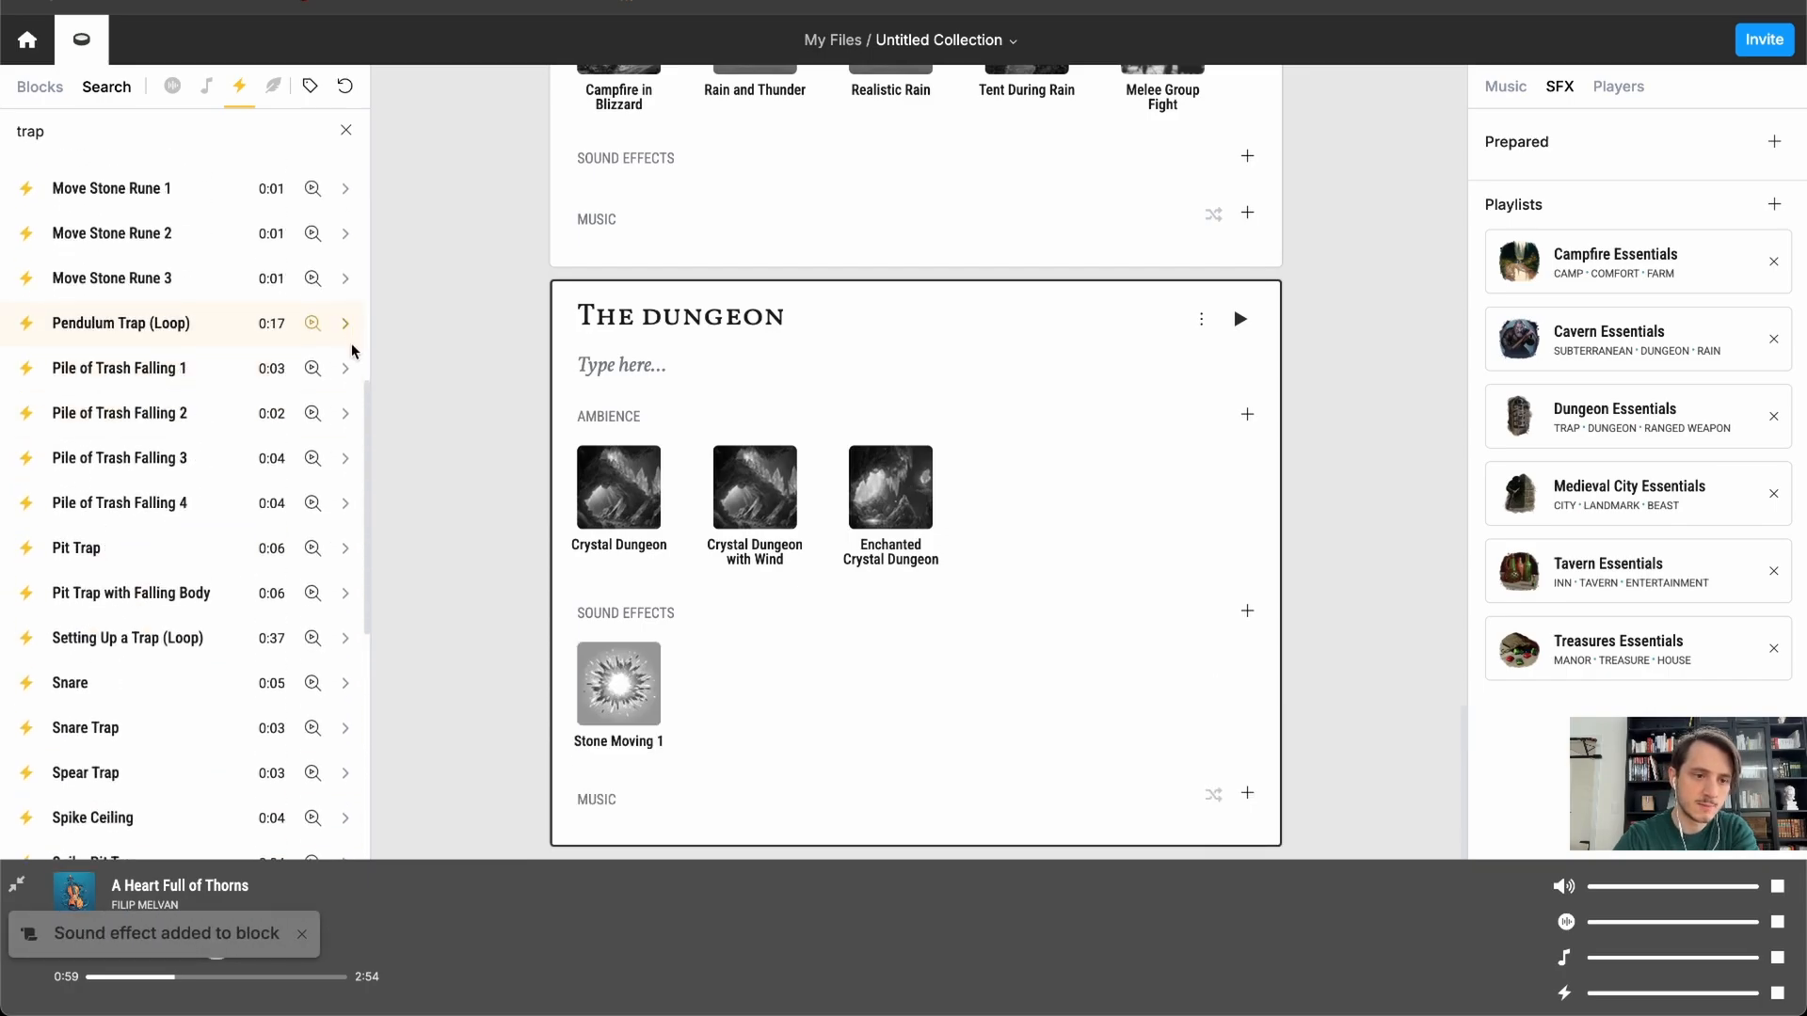
{"action": "left_click", "coordinate": [347, 369]}
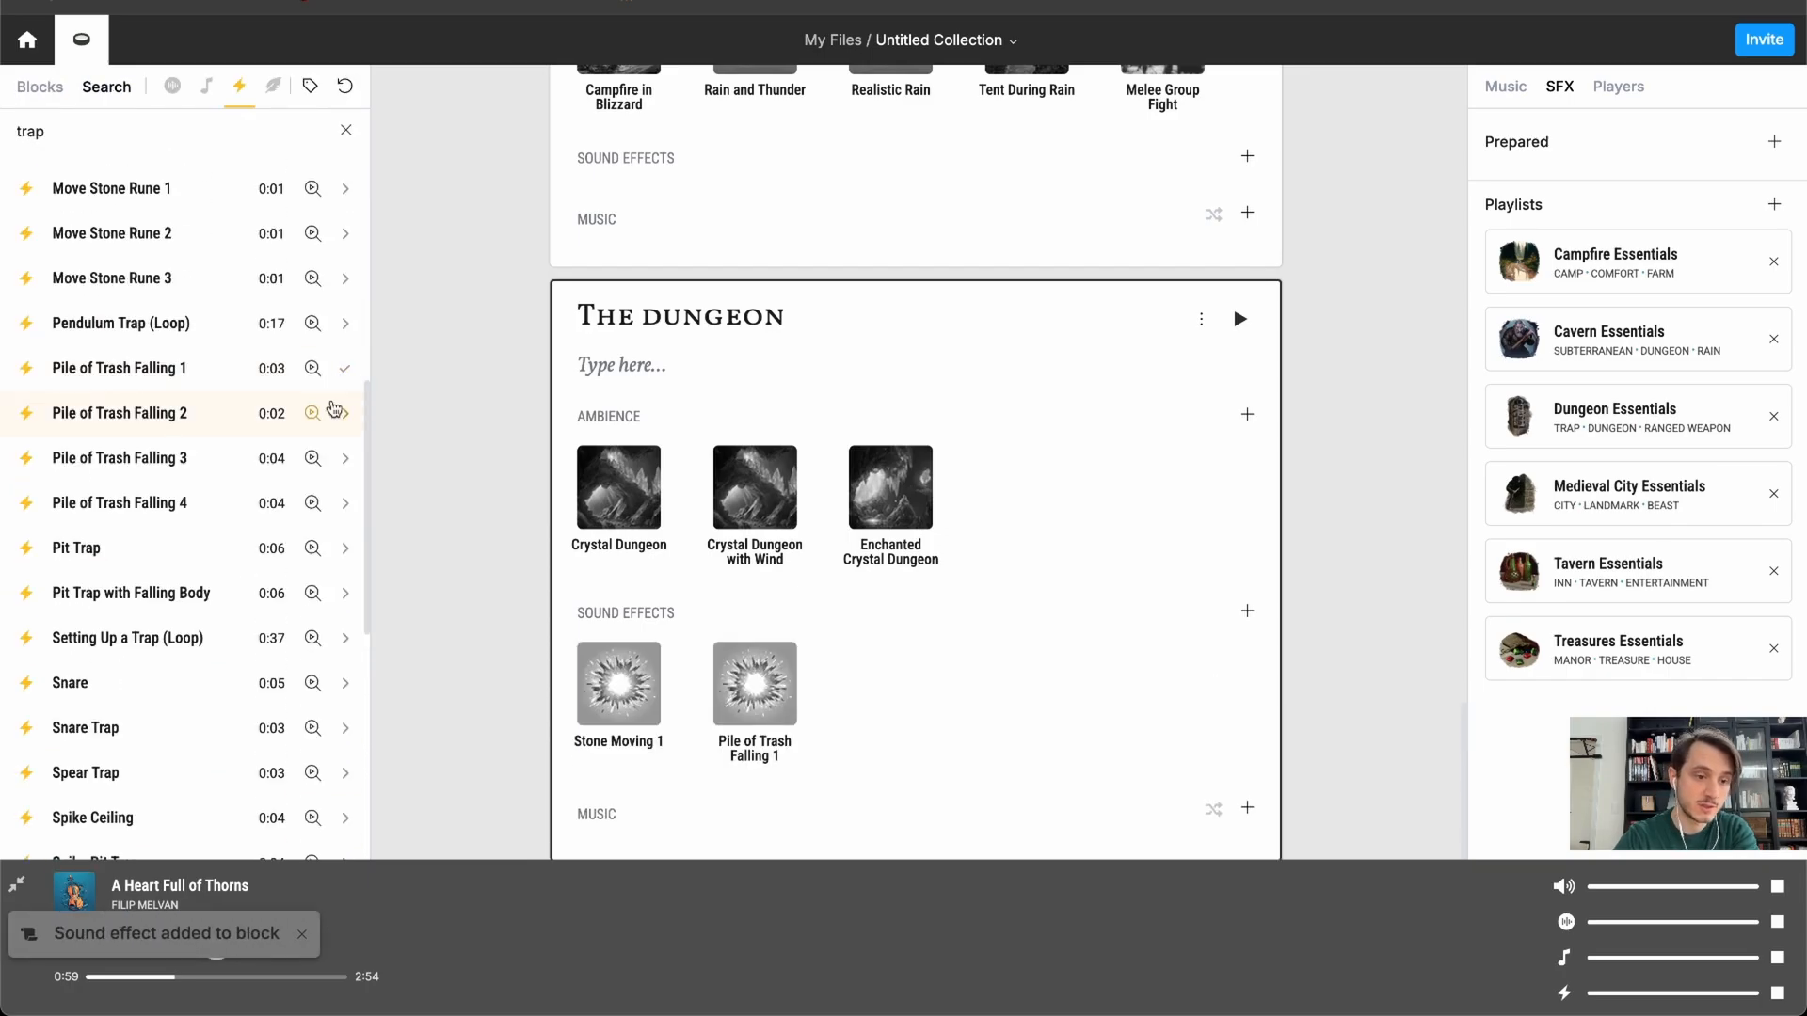
{"action": "left_click", "coordinate": [344, 545]}
- Preview the Move Stone Rune 1, 2 and 3 sound effects and look through the remaining trap results
{"action": "scroll", "coordinate": [221, 236], "scroll_direction": "up", "scroll_amount": 2}
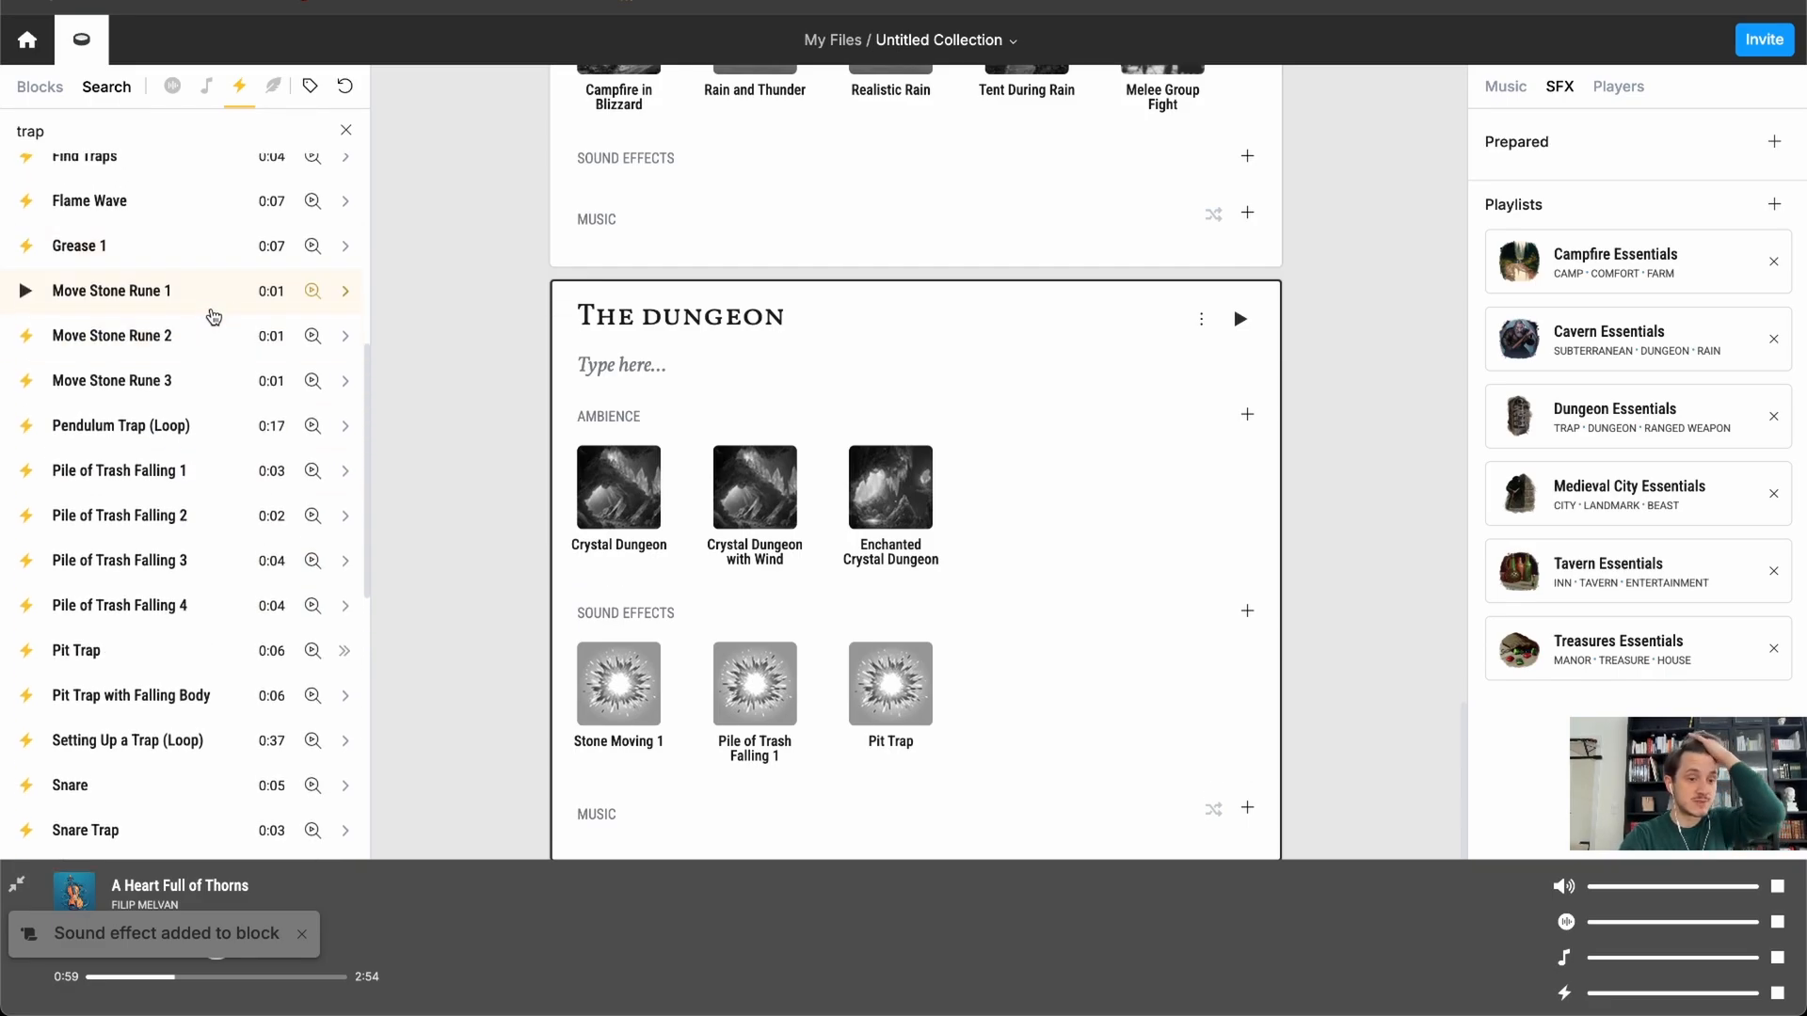
{"action": "left_click", "coordinate": [177, 295]}
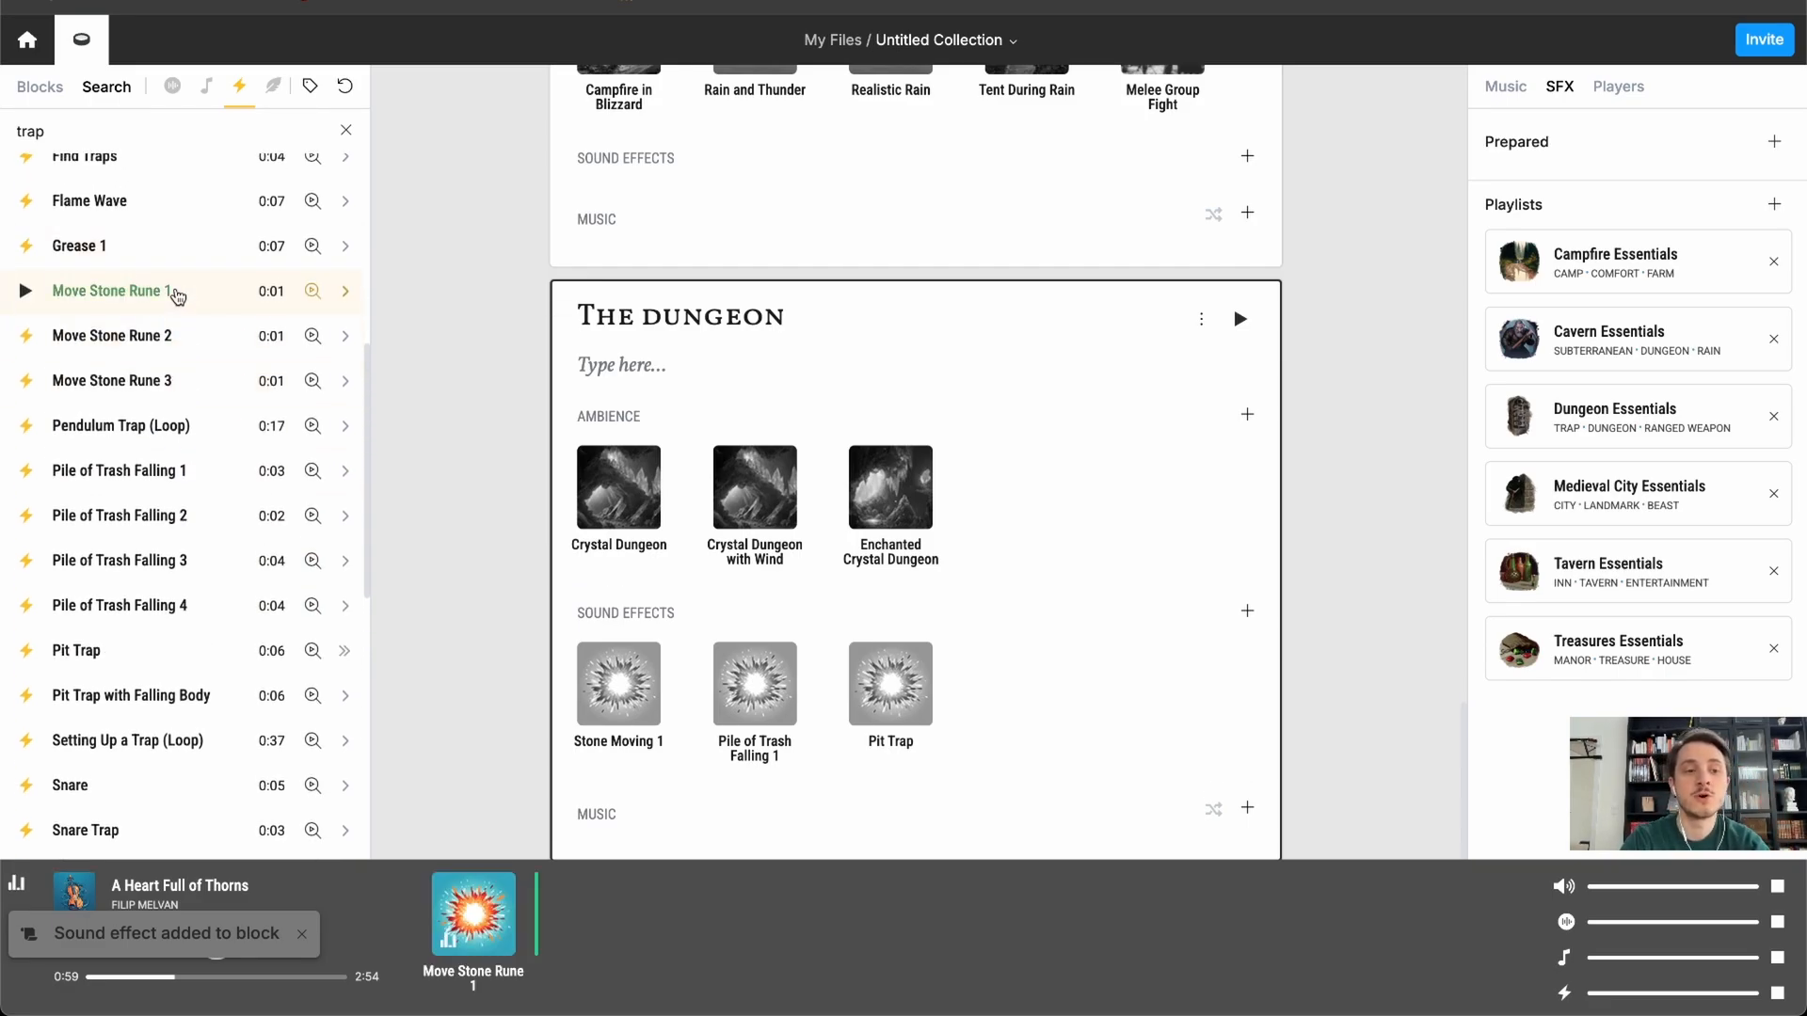
{"action": "left_click", "coordinate": [175, 339]}
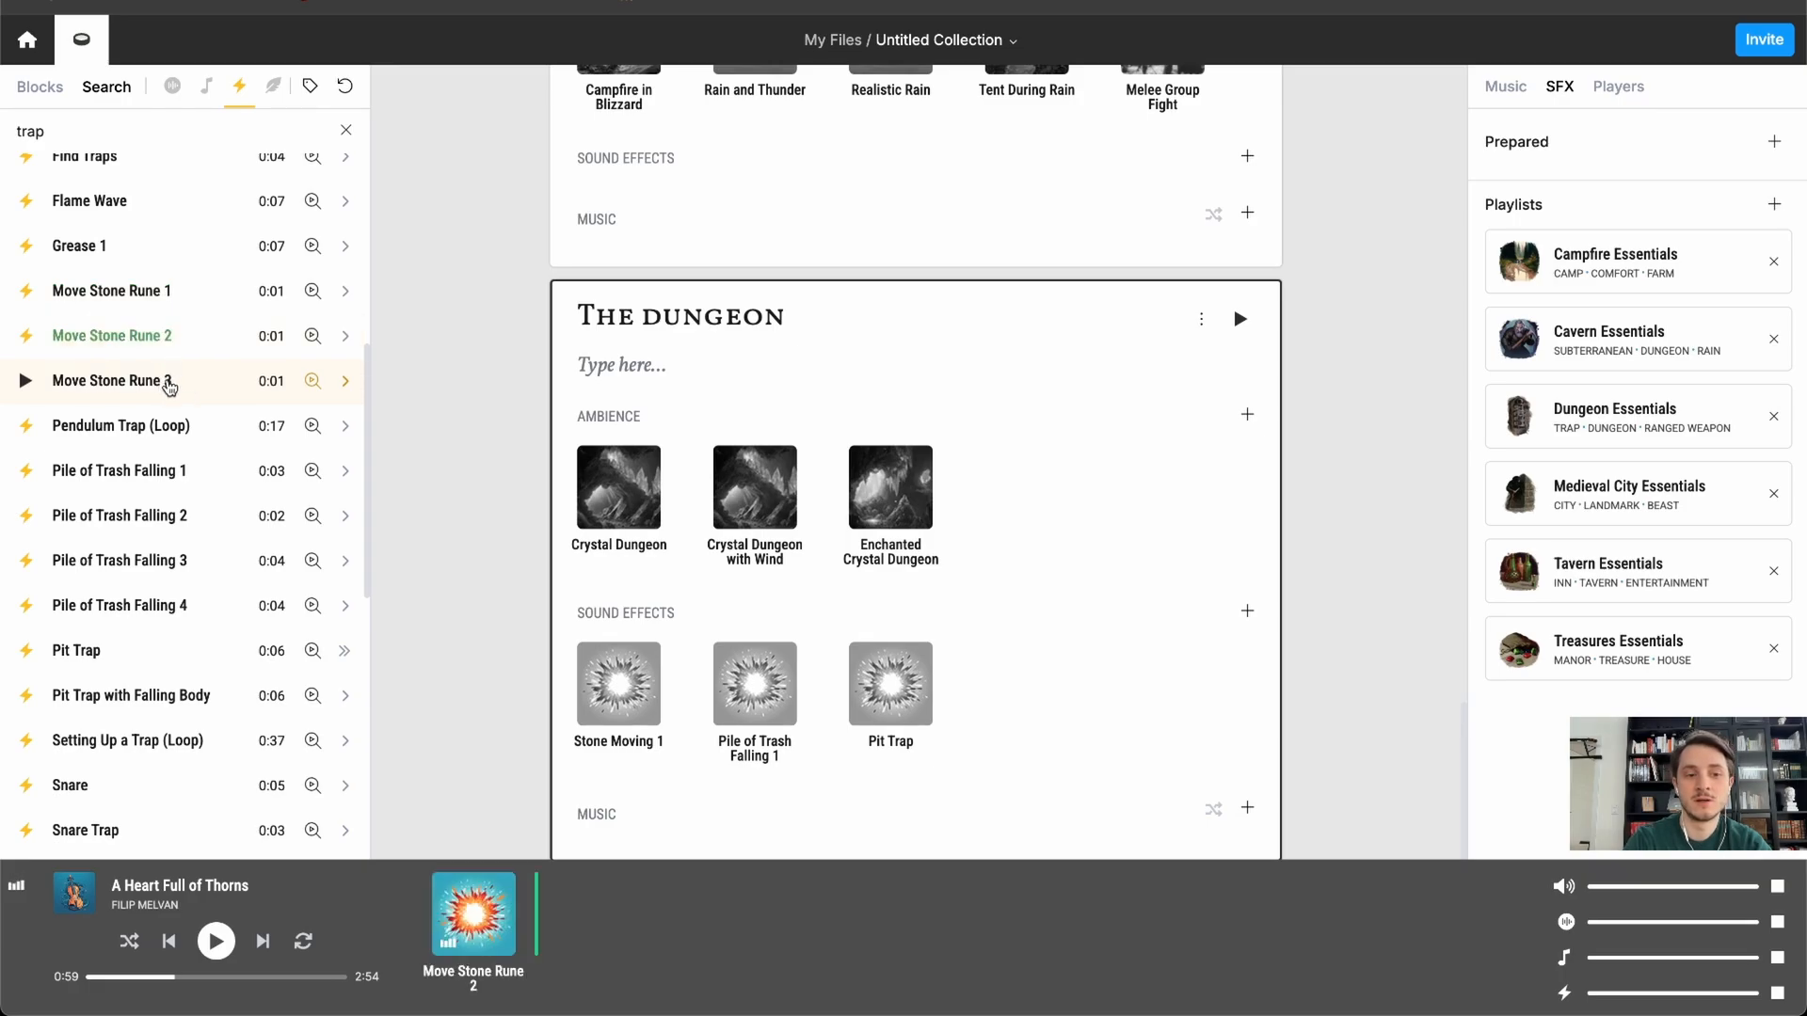
{"action": "left_click", "coordinate": [170, 386]}
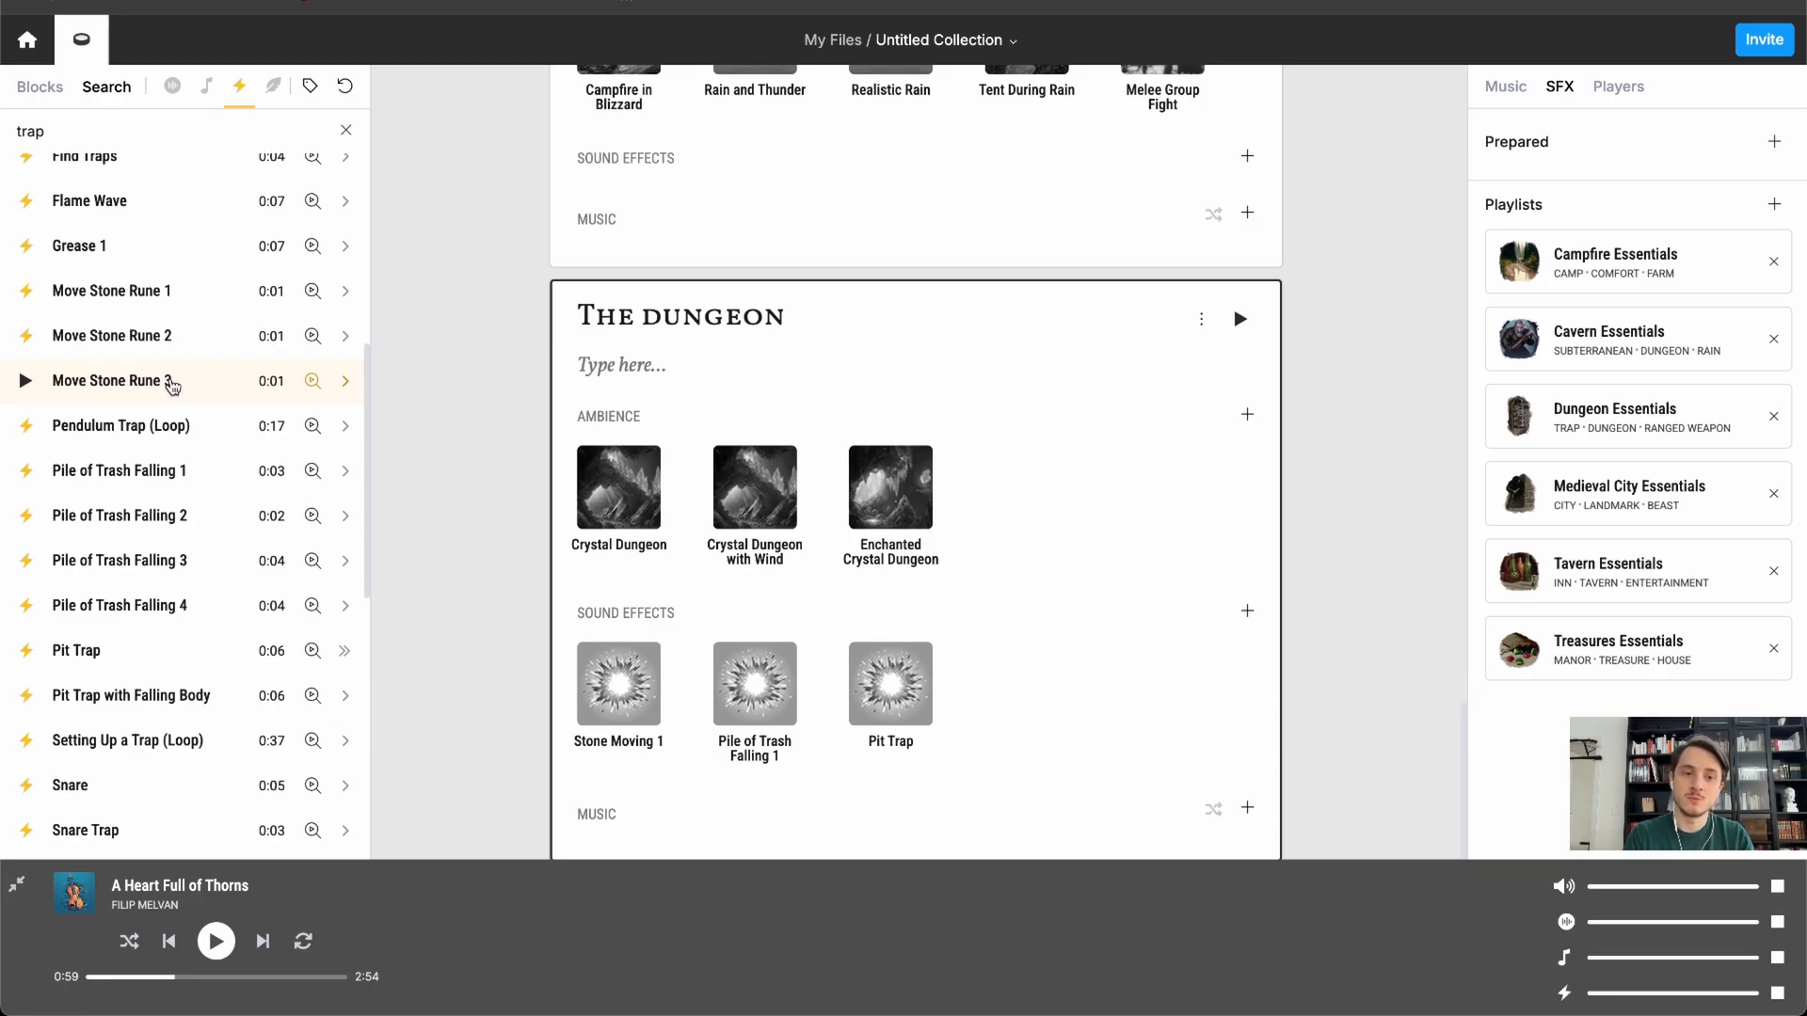
{"action": "scroll", "coordinate": [171, 384], "scroll_direction": "up", "scroll_amount": 3}
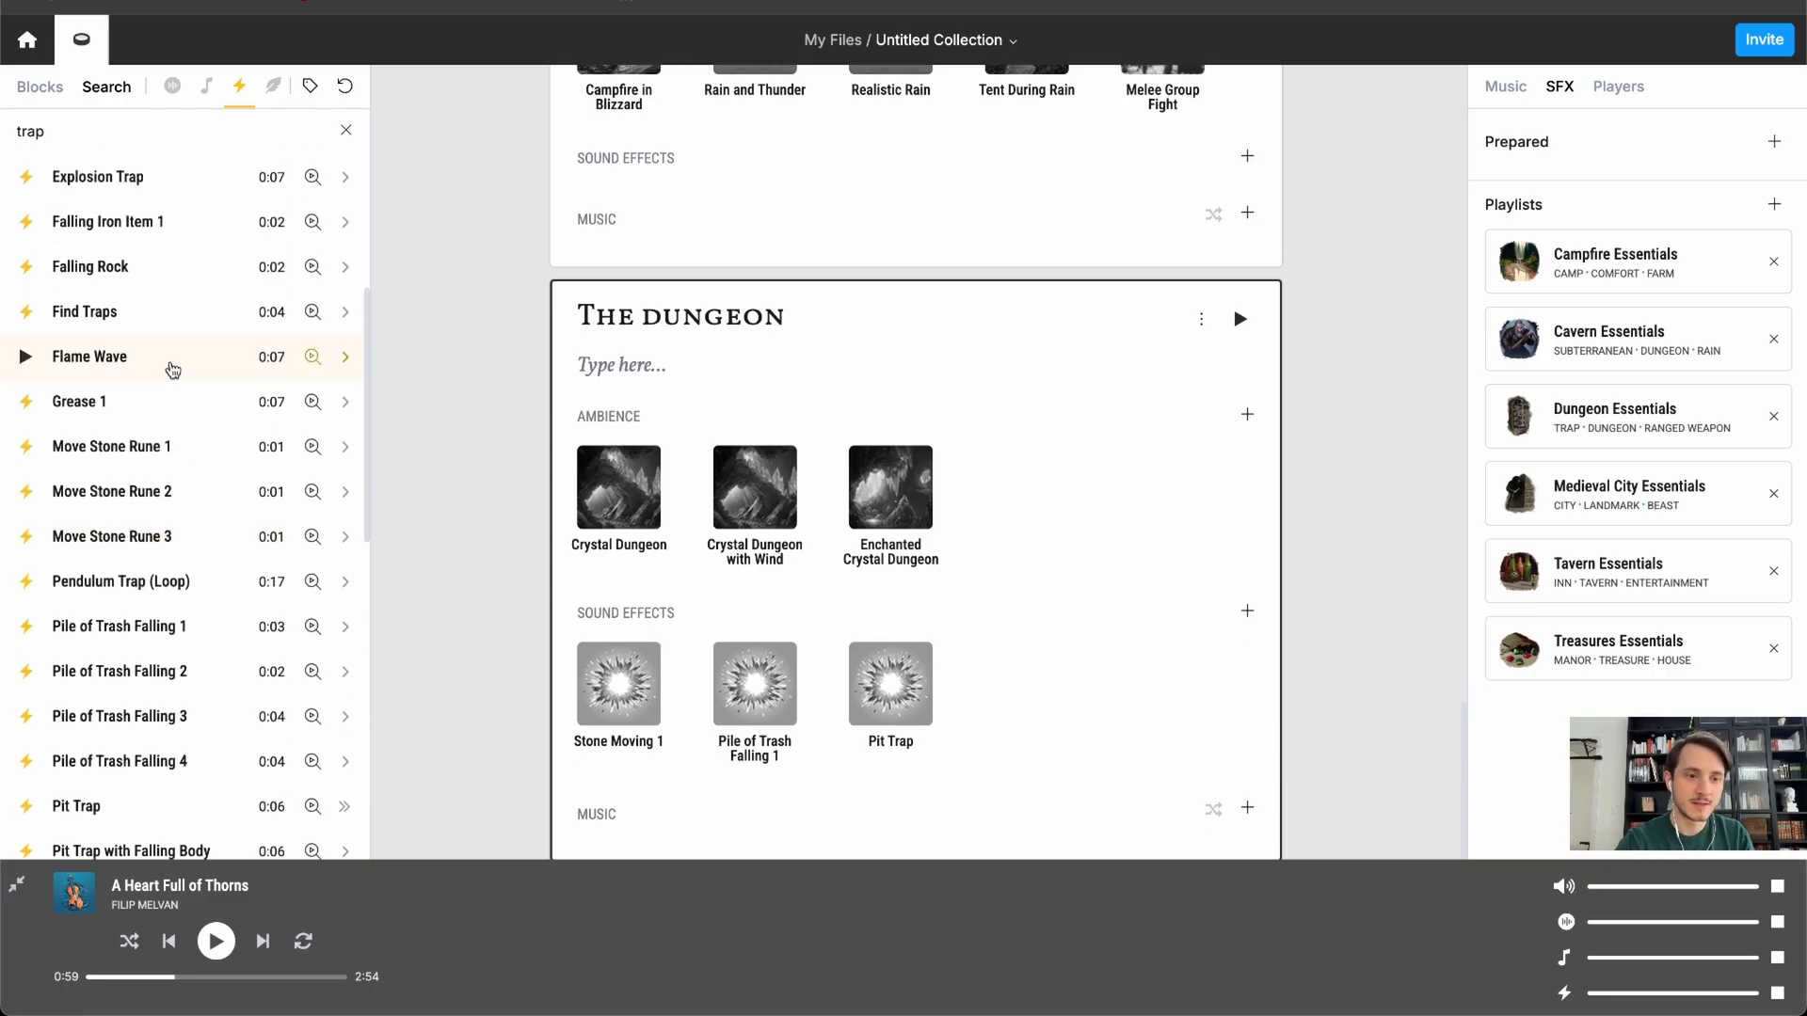
{"action": "scroll", "coordinate": [170, 323], "scroll_direction": "up", "scroll_amount": 7}
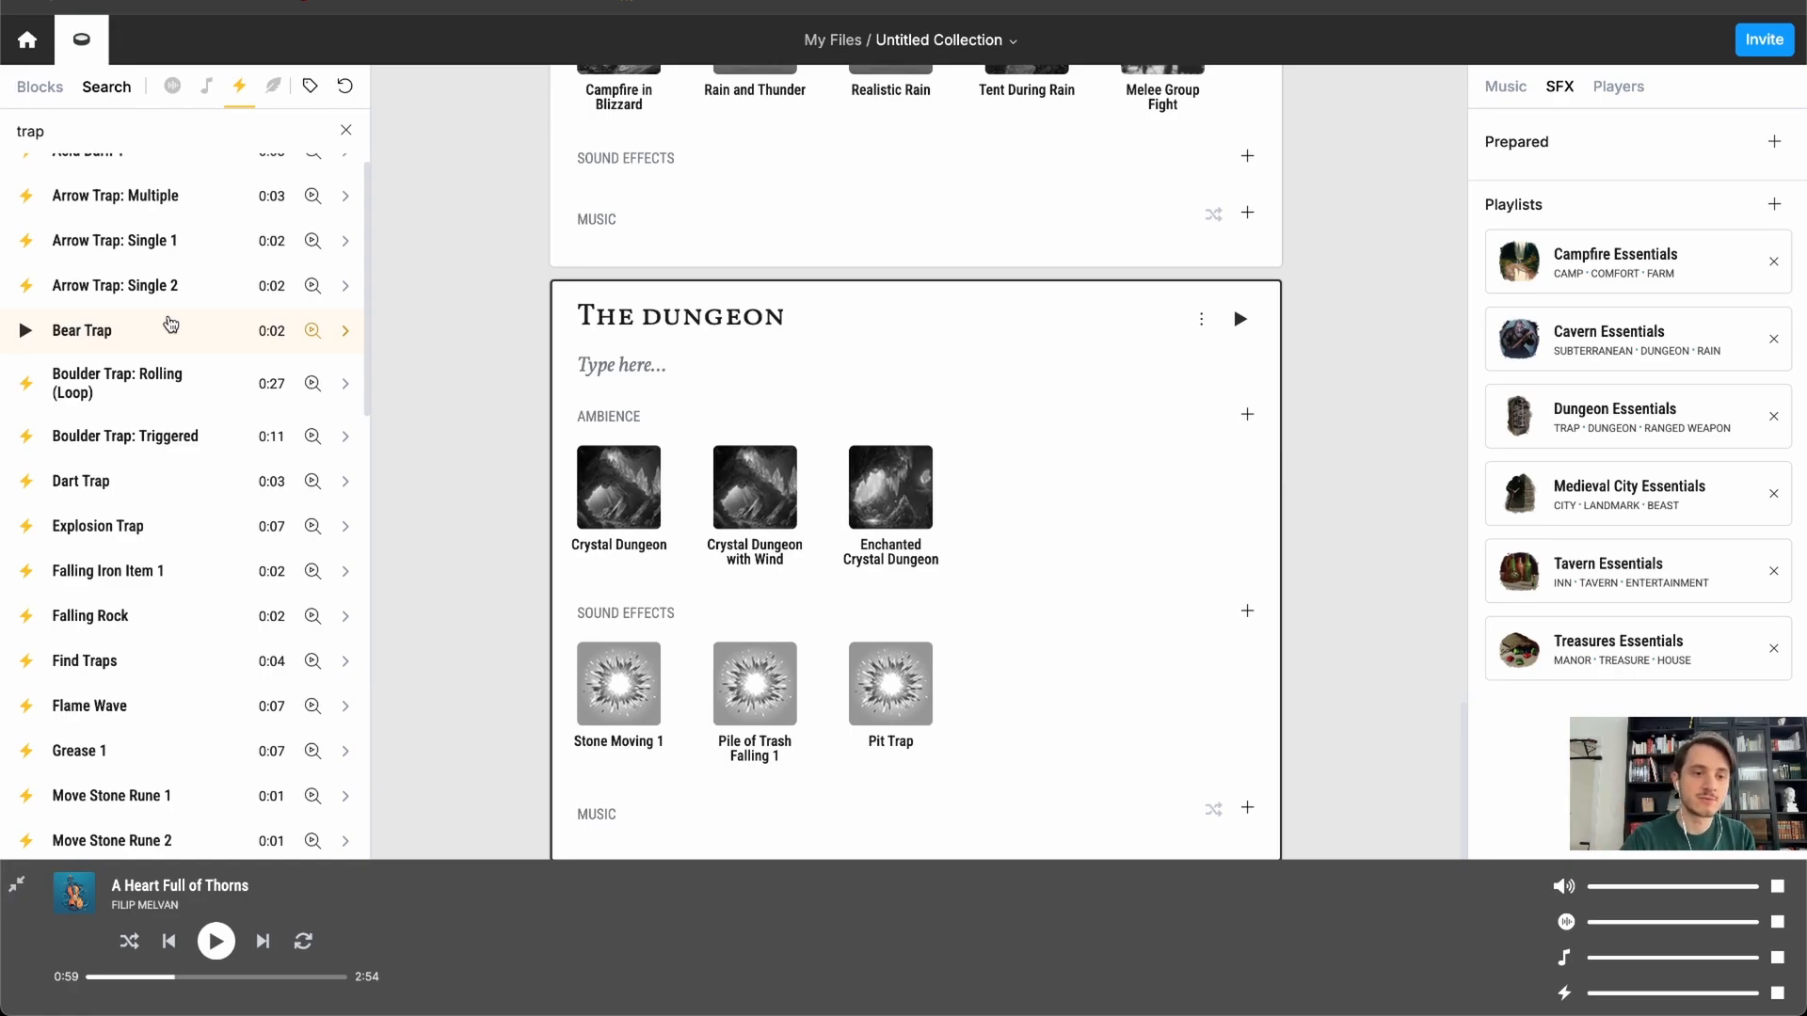
- Search for "patrol" and add Skeleton Patrol in Chainmail, Skeleton Patrol in Heavy Armor and Zombie - Patrolling to The dungeon's sound effects
{"action": "double_click", "coordinate": [209, 120]}
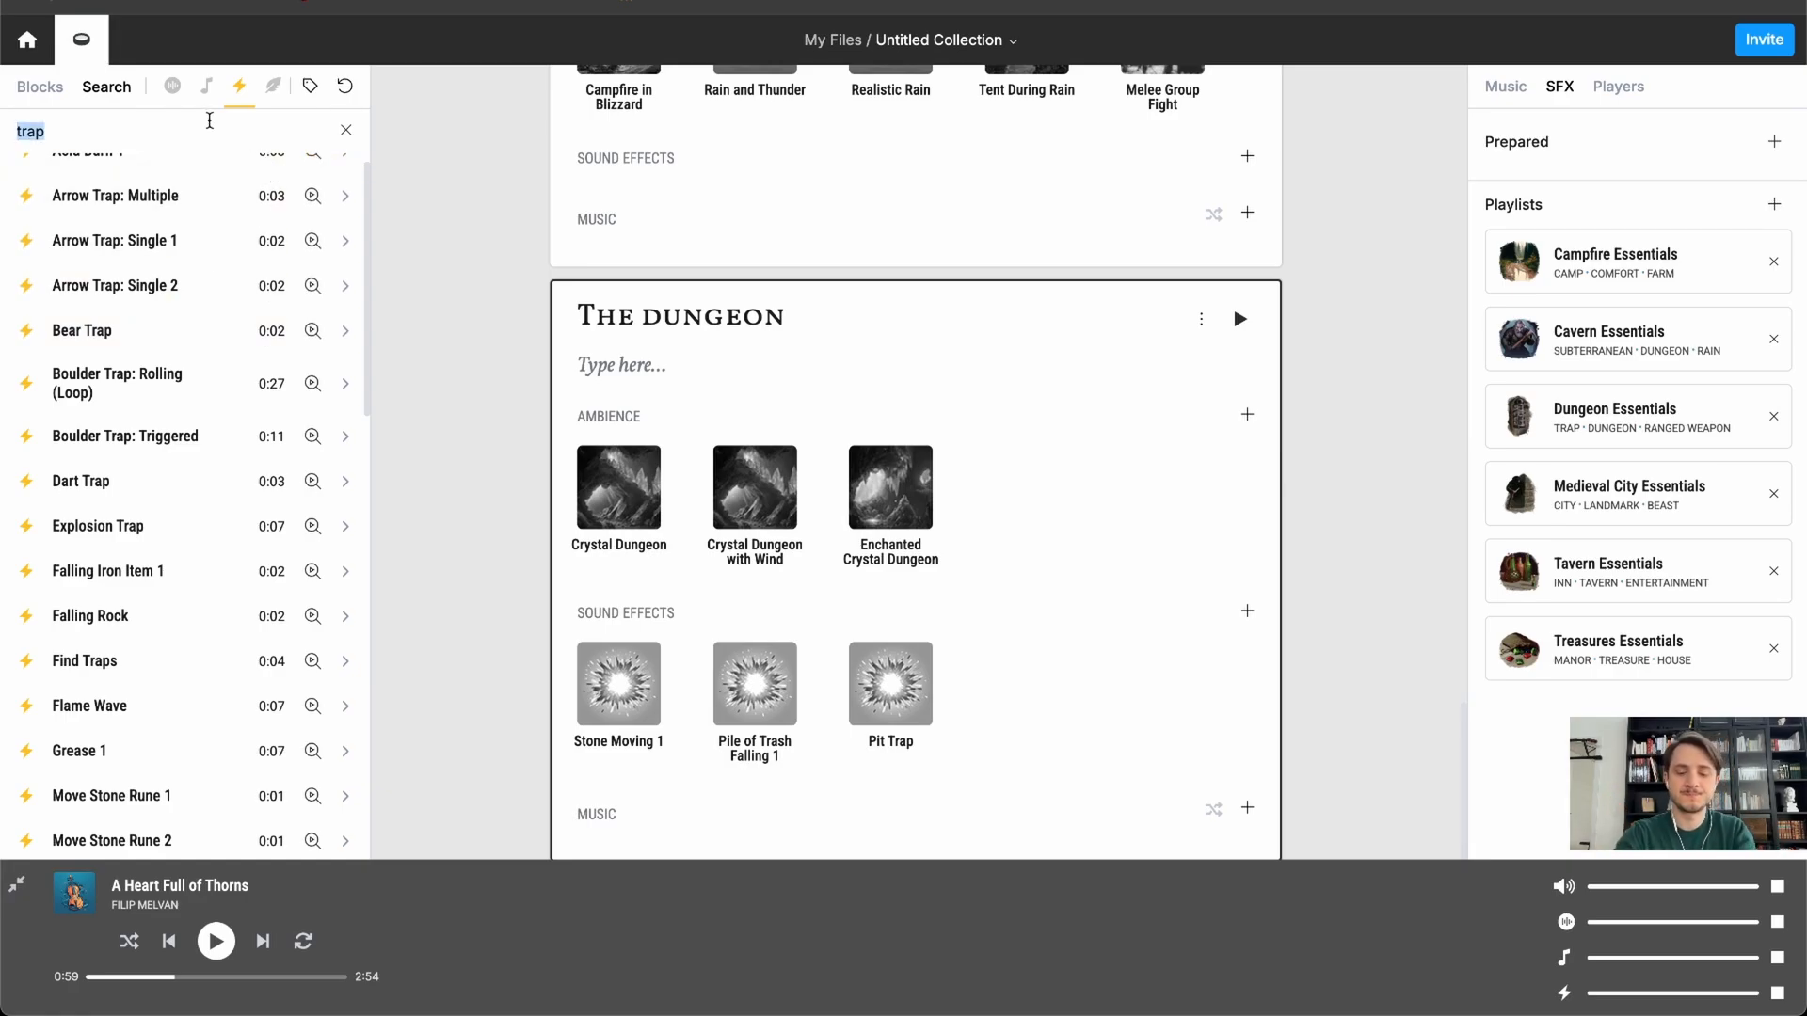
{"action": "type", "text": "patrol"}
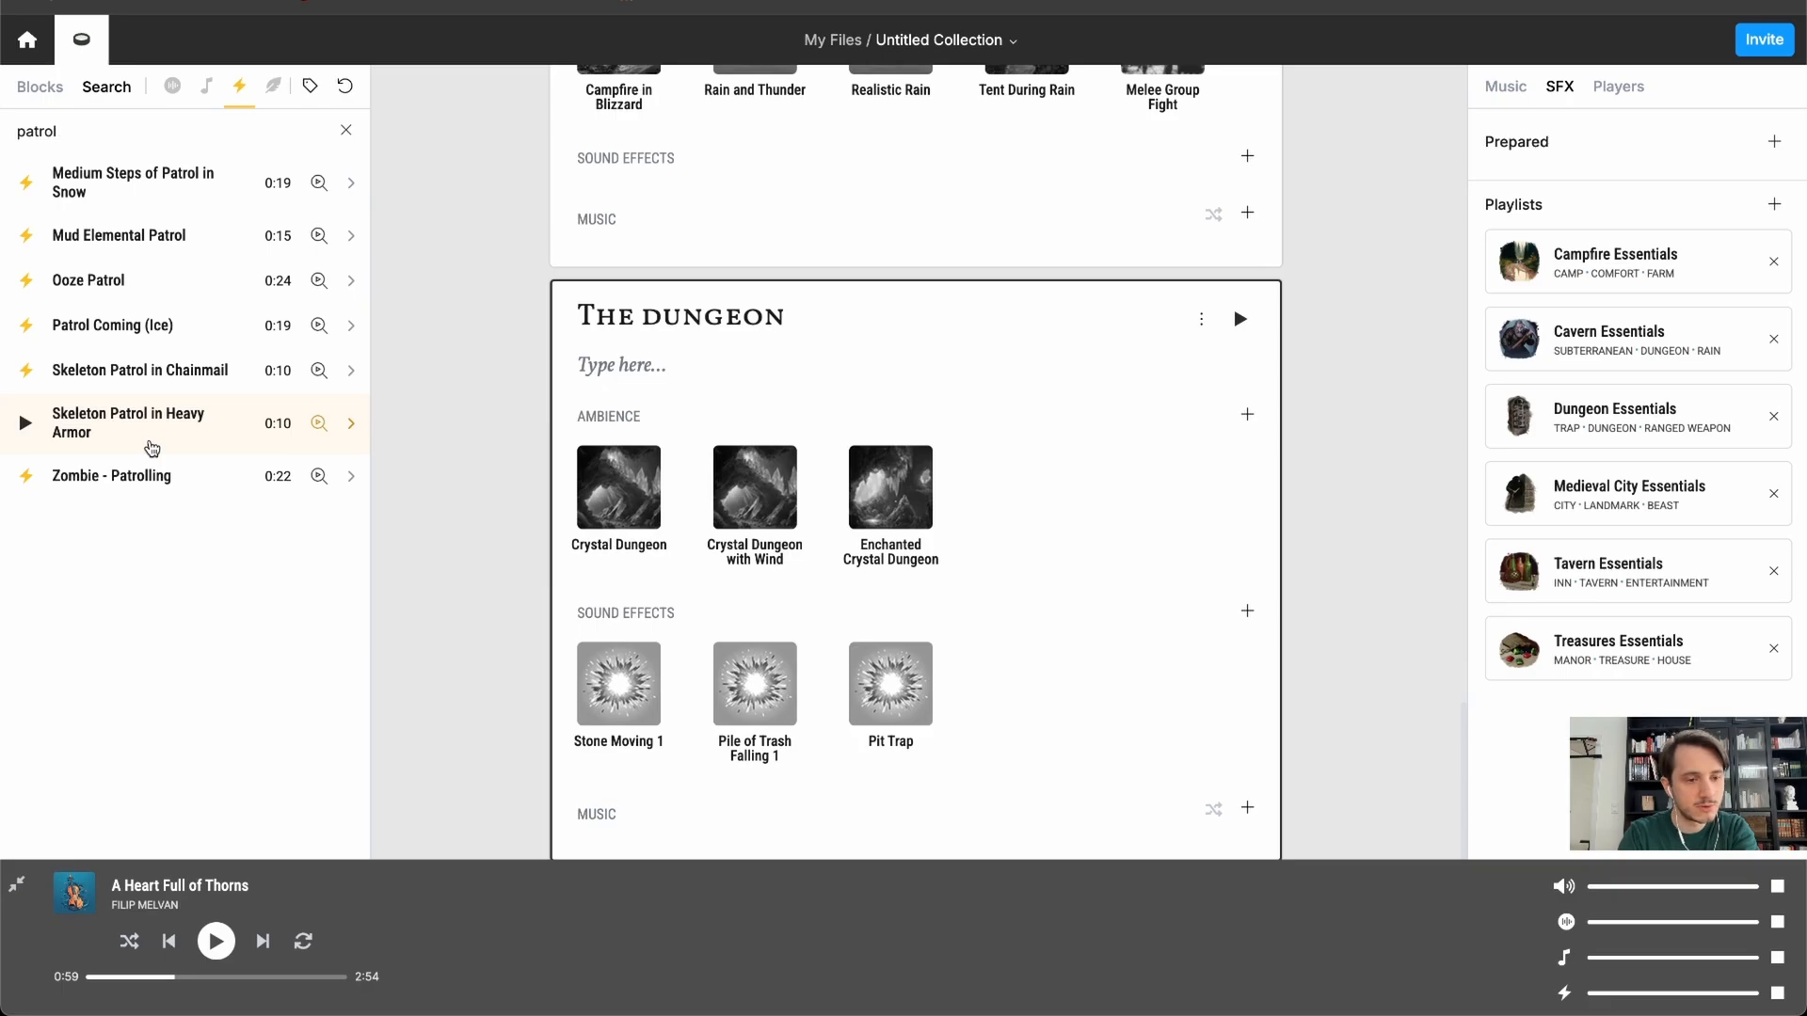
{"action": "left_click", "coordinate": [27, 379]}
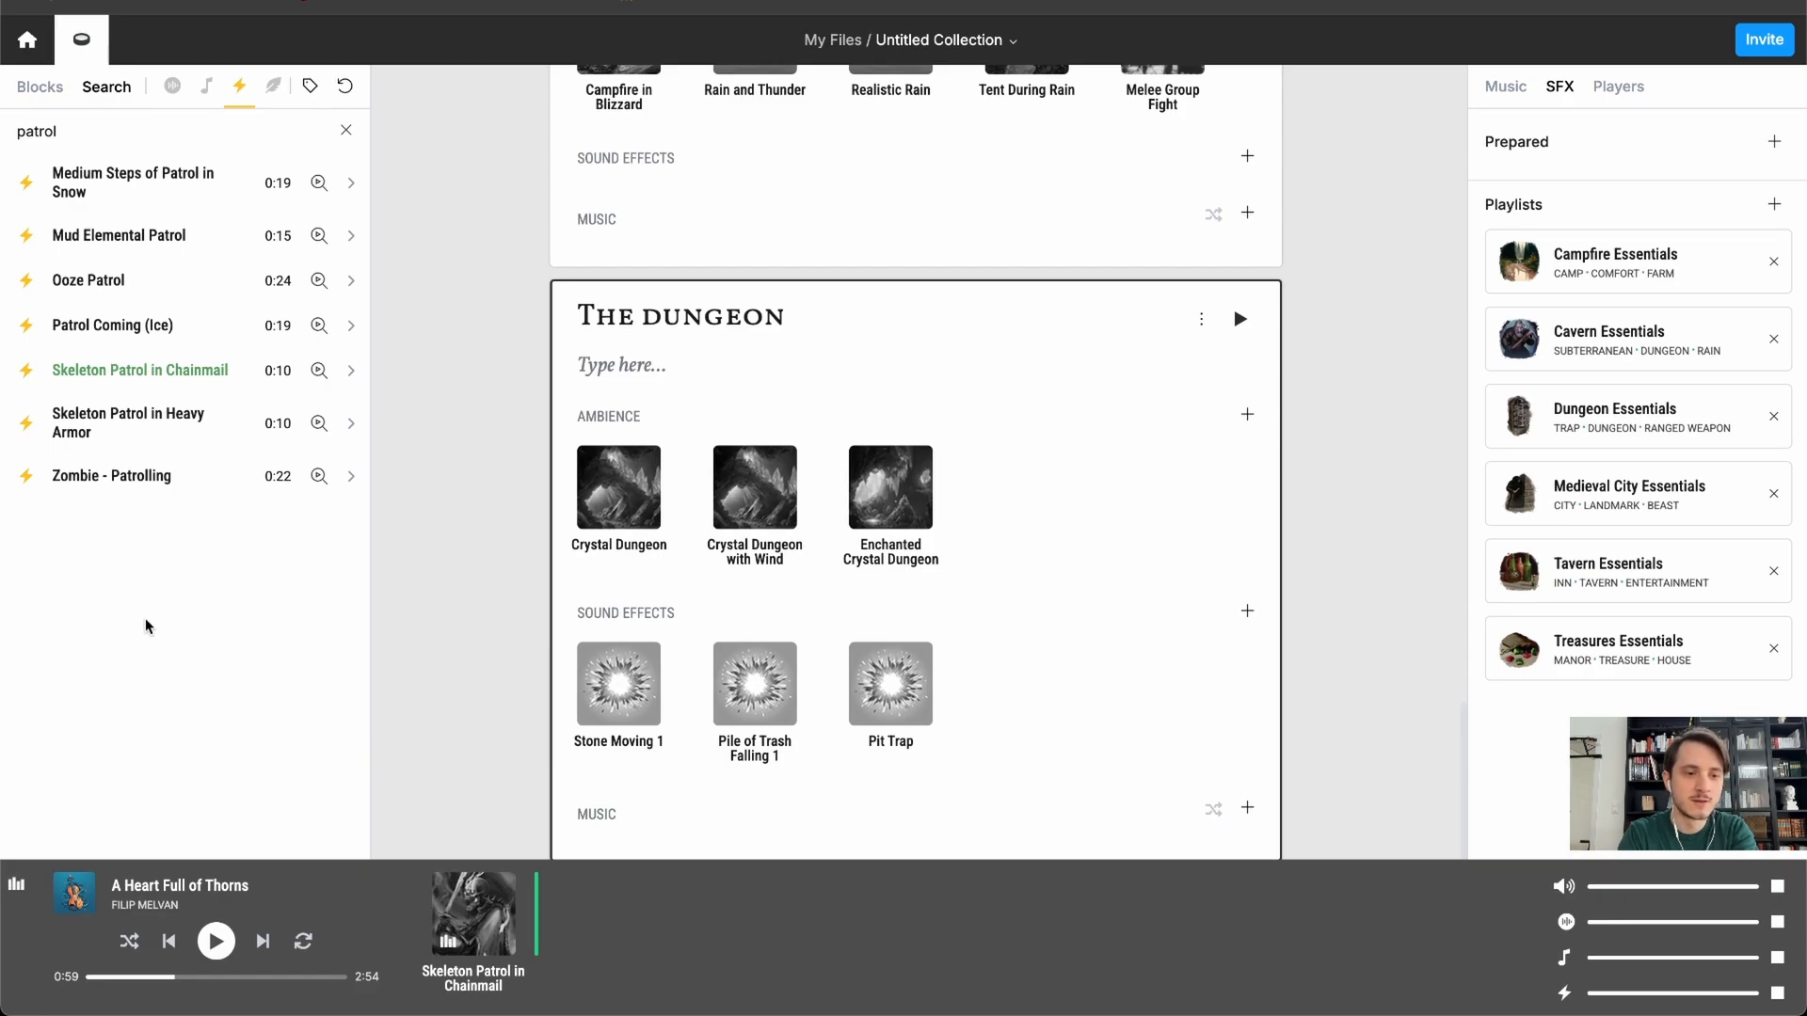
{"action": "left_click", "coordinate": [350, 370]}
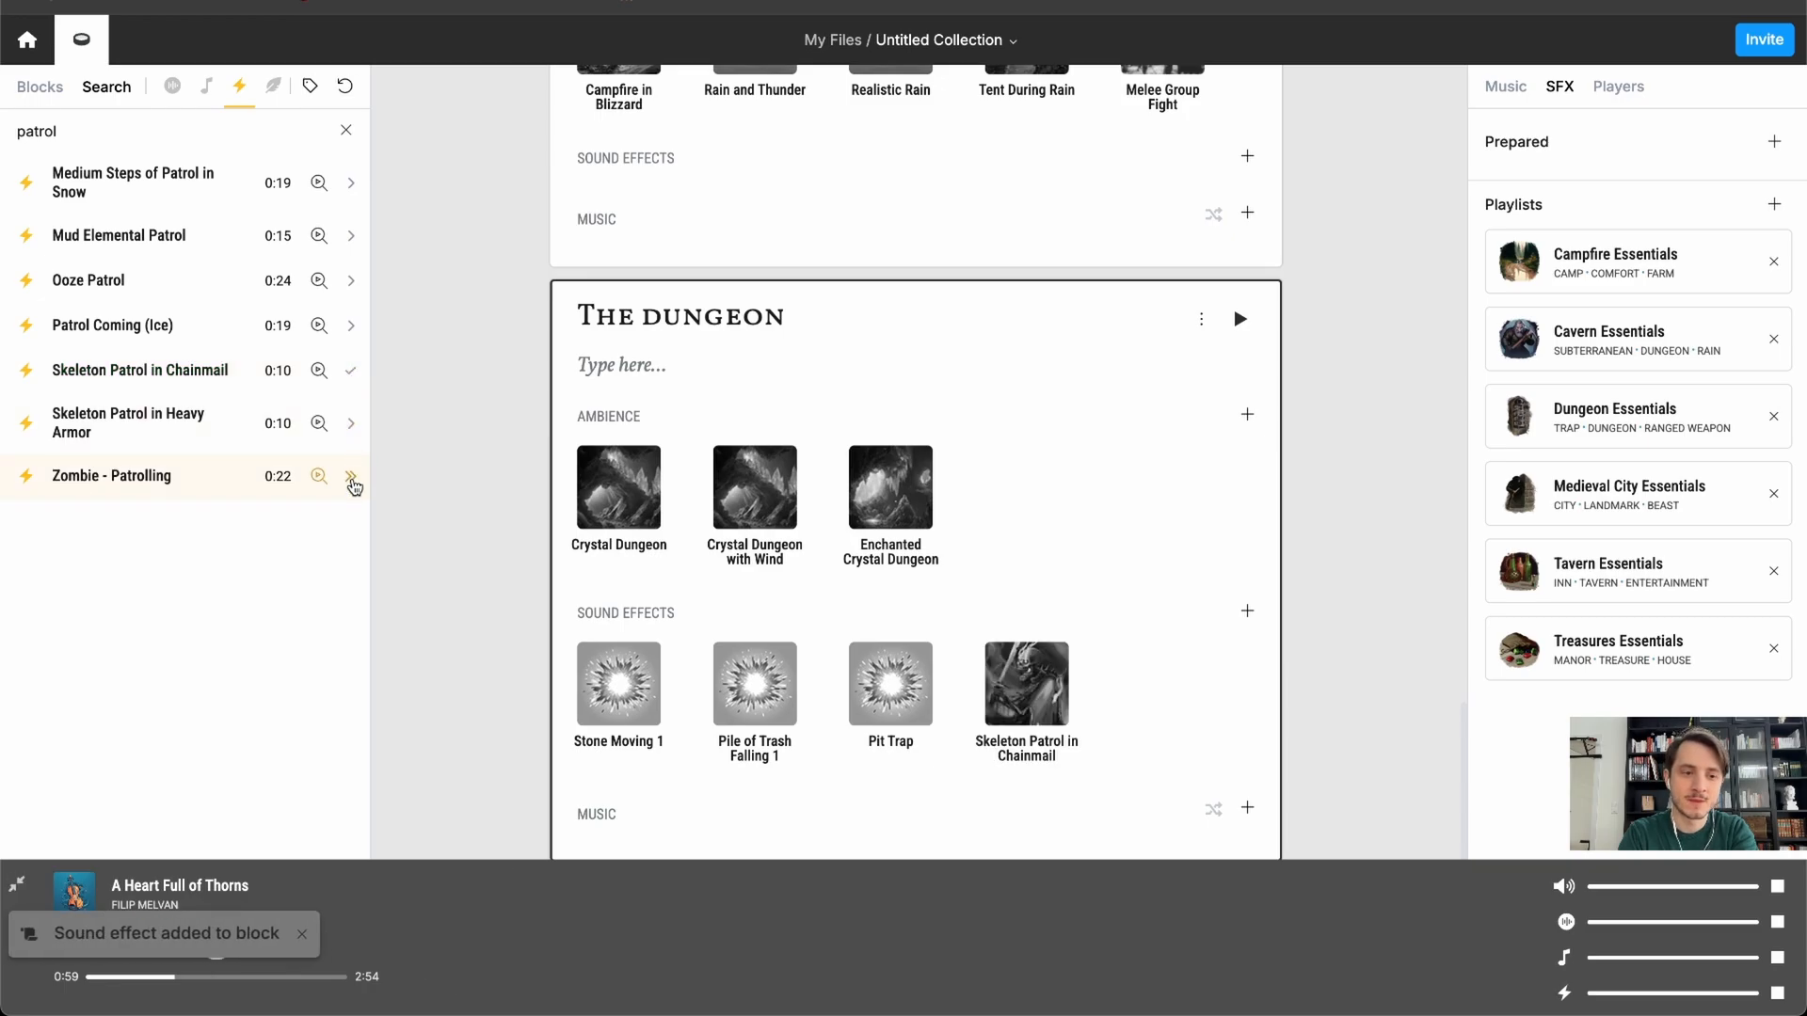
{"action": "left_click", "coordinate": [350, 422]}
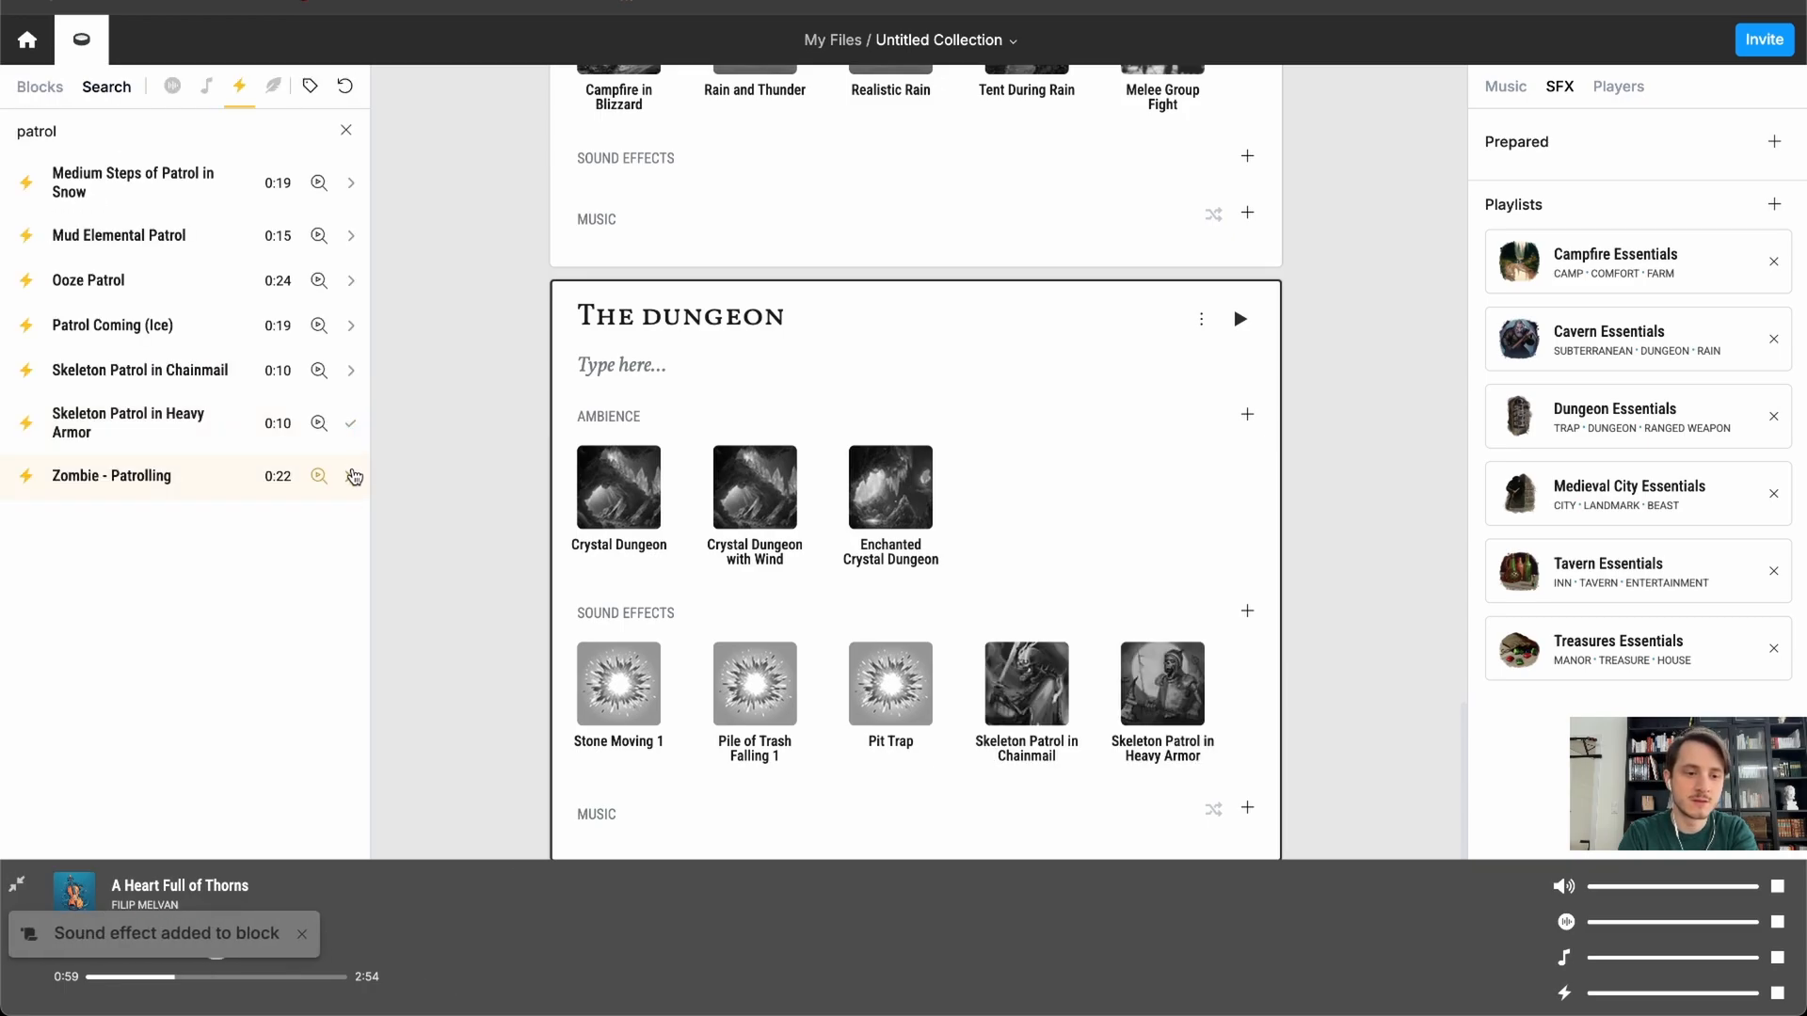
{"action": "left_click", "coordinate": [350, 475]}
{"action": "scroll", "coordinate": [774, 591], "scroll_direction": "down", "scroll_amount": 2}
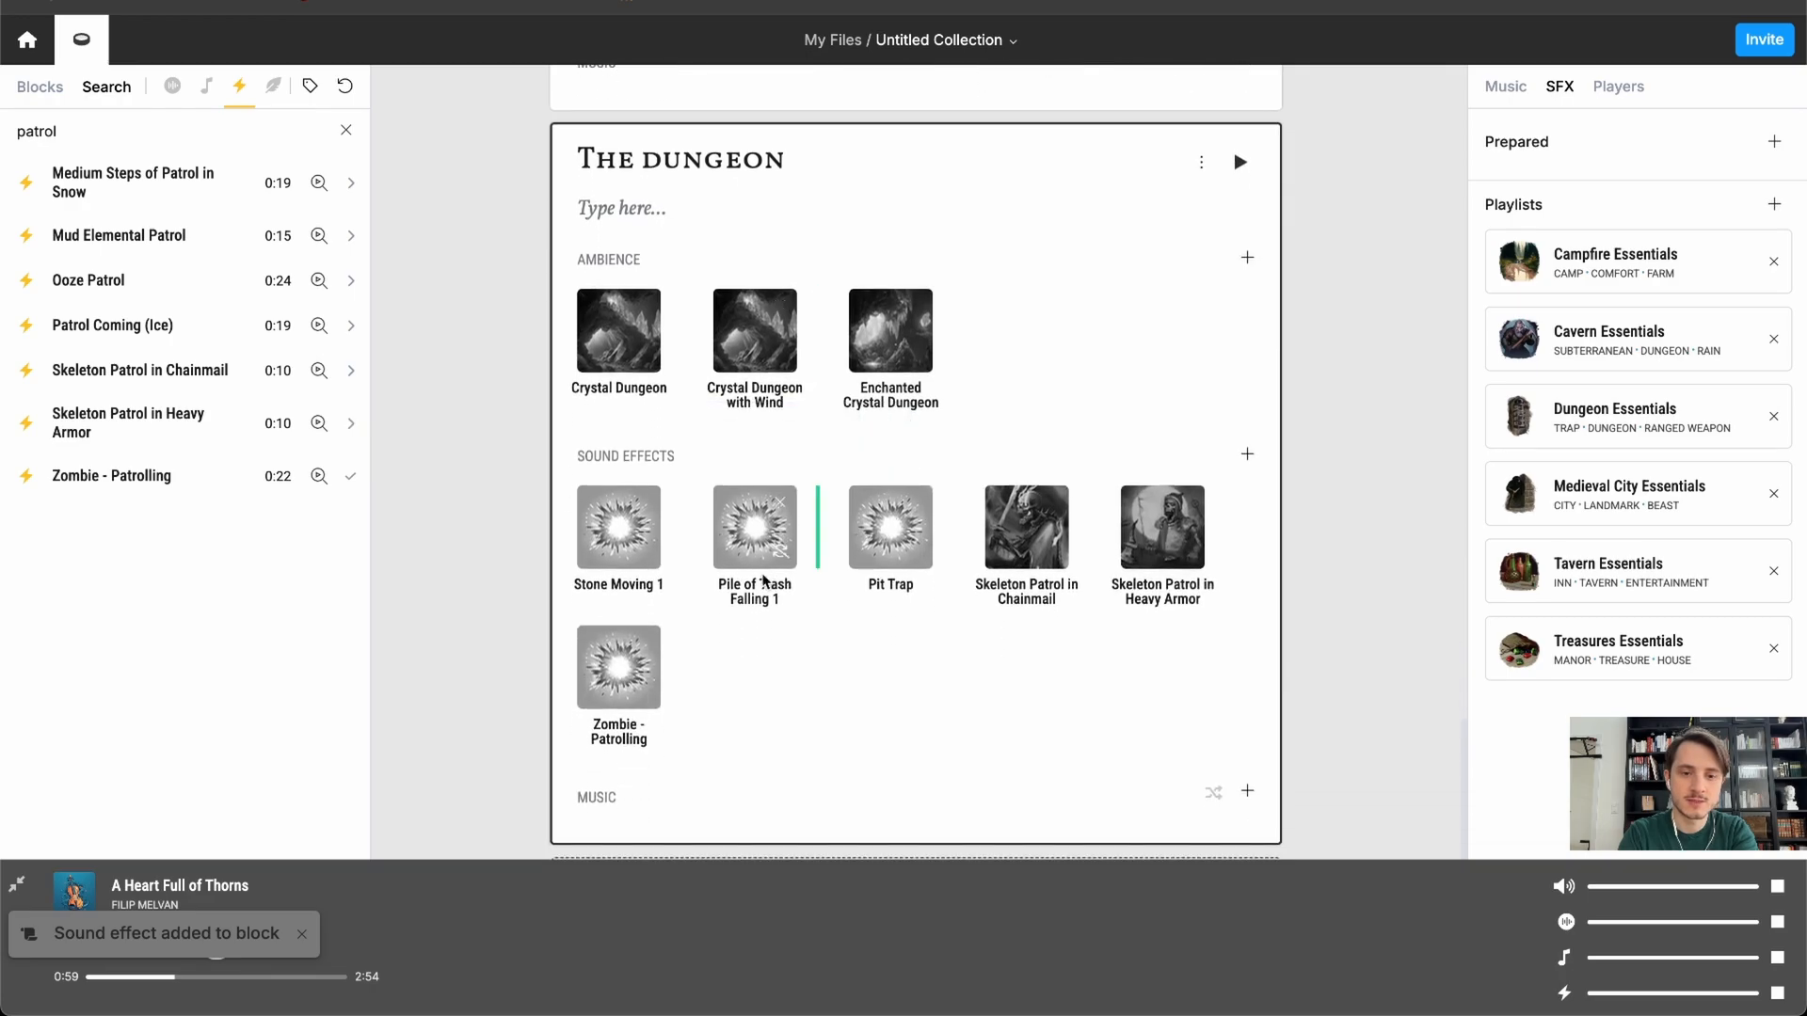
- Clear the search and add the track A Storm Is Coming to The dungeon block's music
{"action": "left_click", "coordinate": [345, 130]}
{"action": "scroll", "coordinate": [957, 597], "scroll_direction": "down", "scroll_amount": 2}
{"action": "left_click", "coordinate": [1247, 671]}
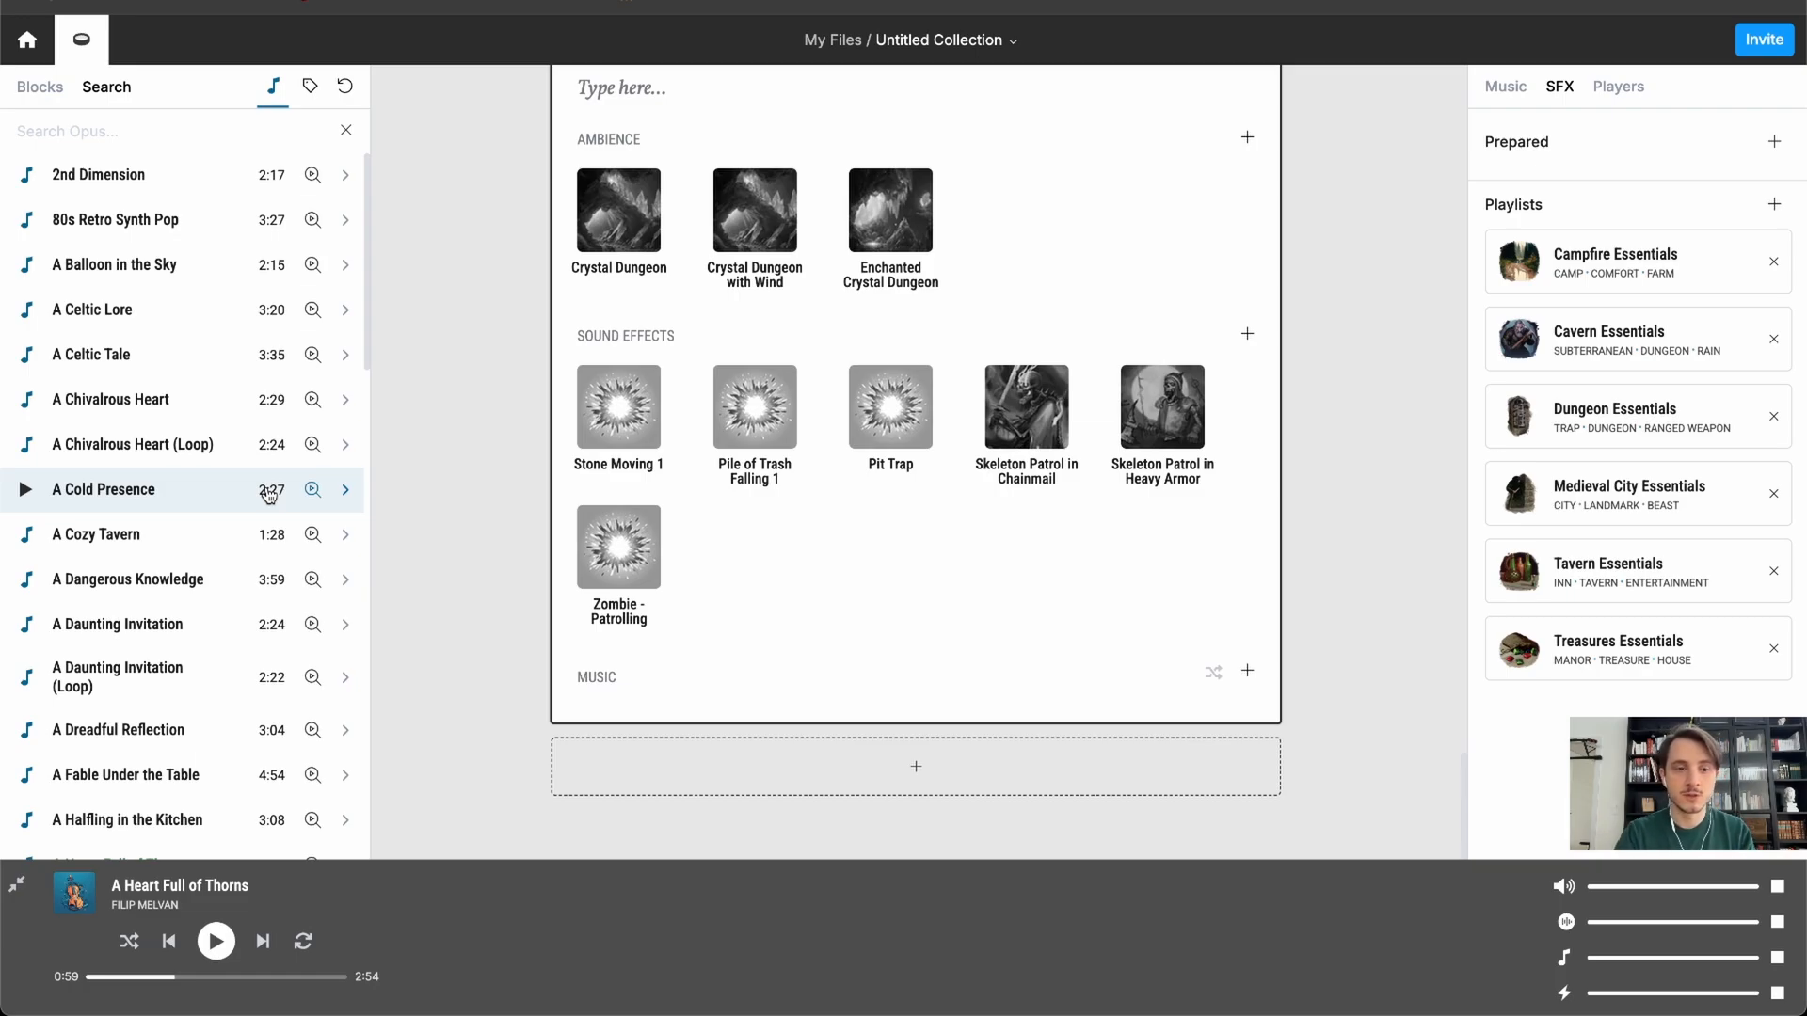
{"action": "scroll", "coordinate": [268, 494], "scroll_direction": "down", "scroll_amount": 10}
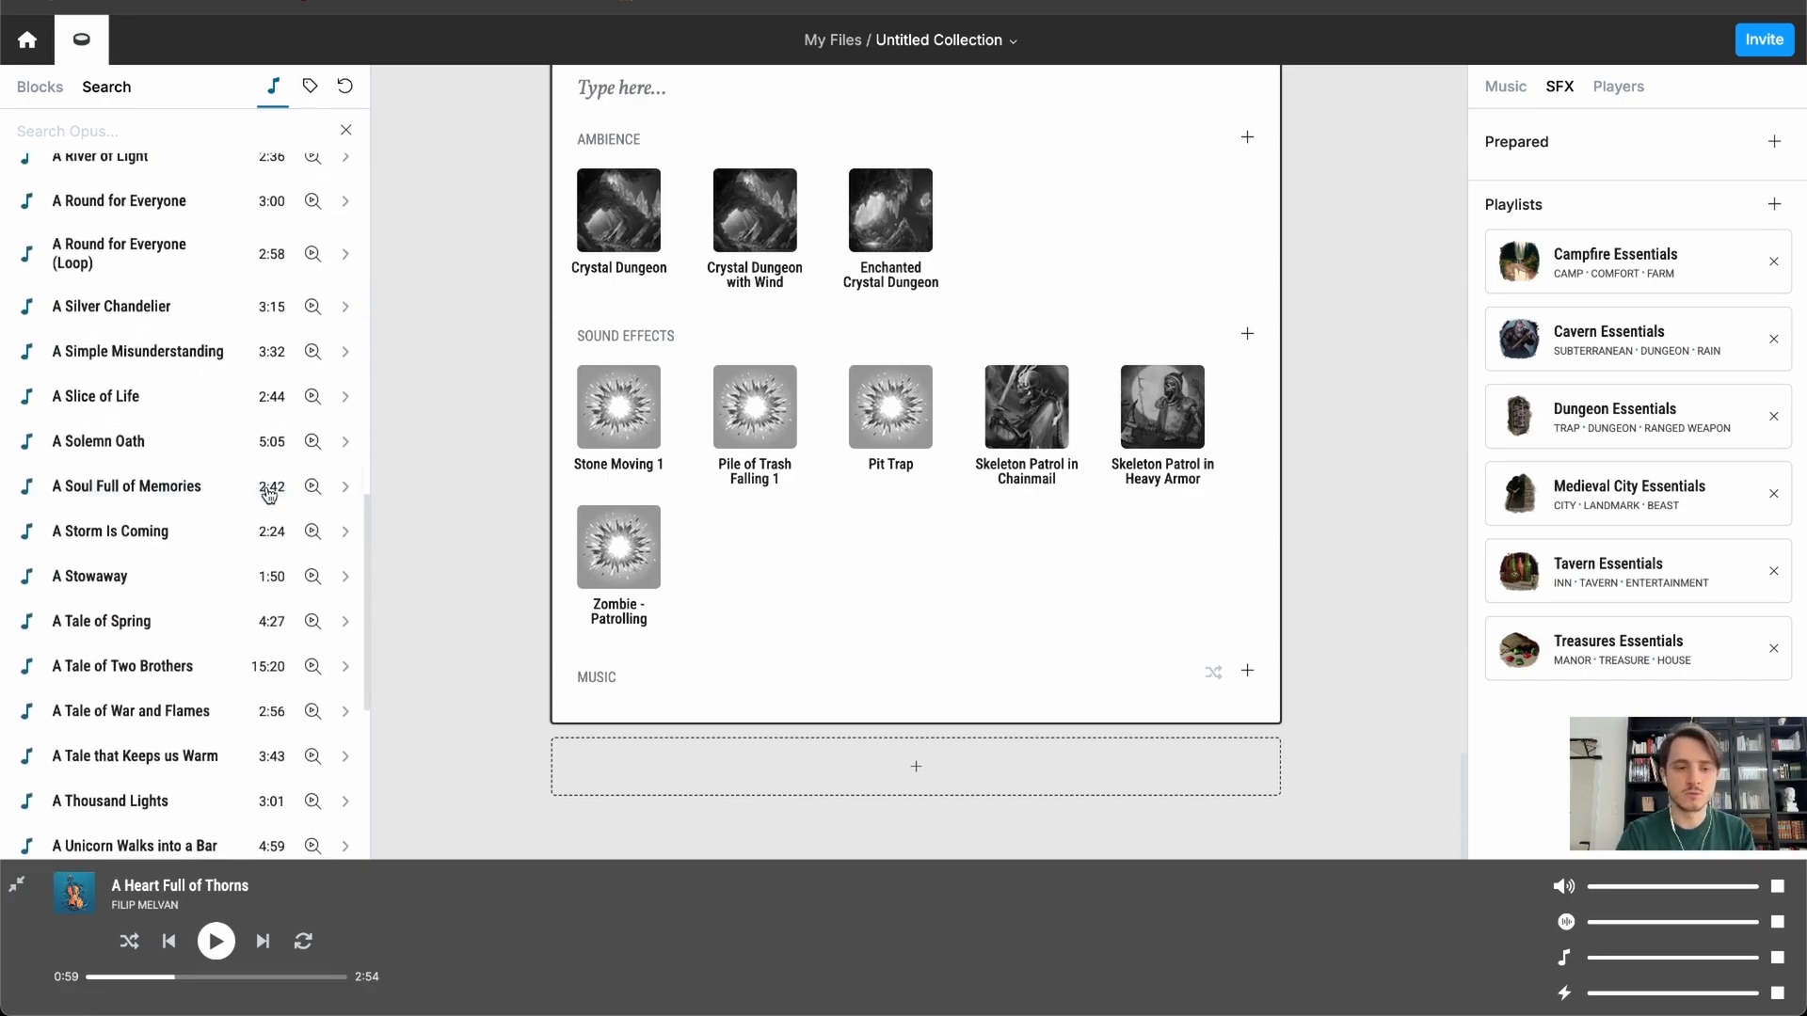
{"action": "scroll", "coordinate": [268, 494], "scroll_direction": "down", "scroll_amount": 5}
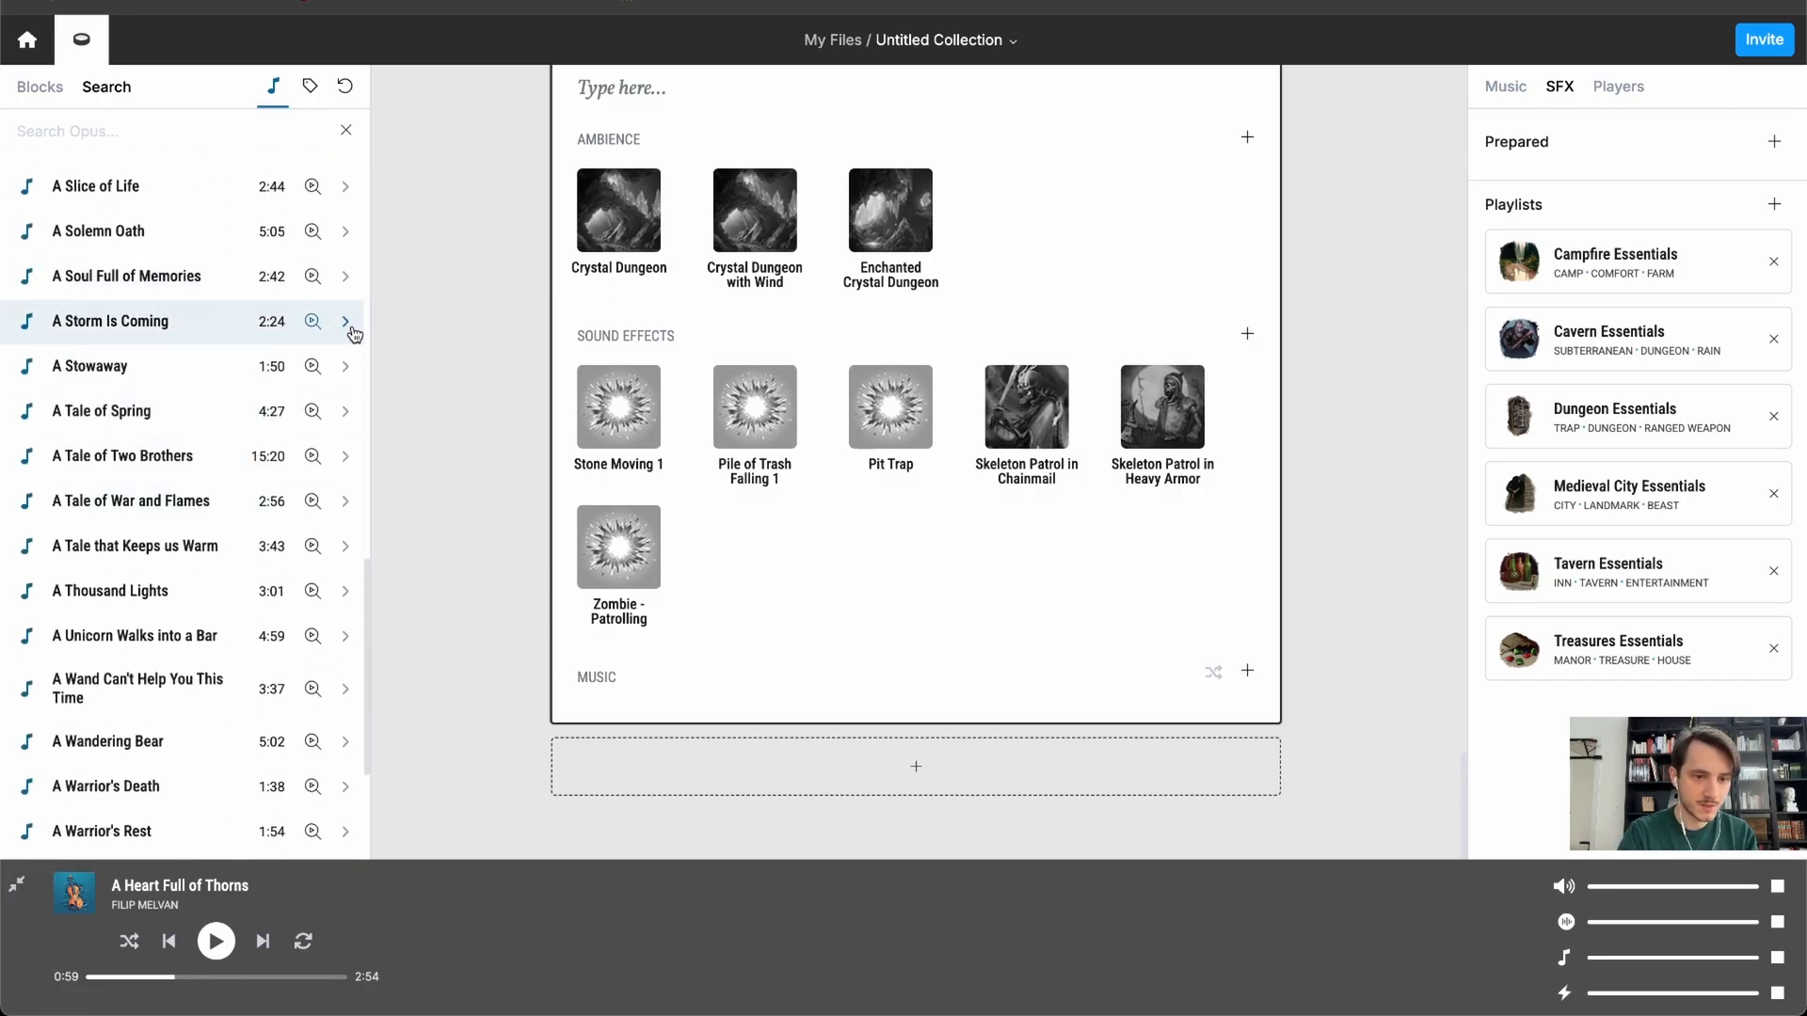
{"action": "left_click", "coordinate": [345, 323]}
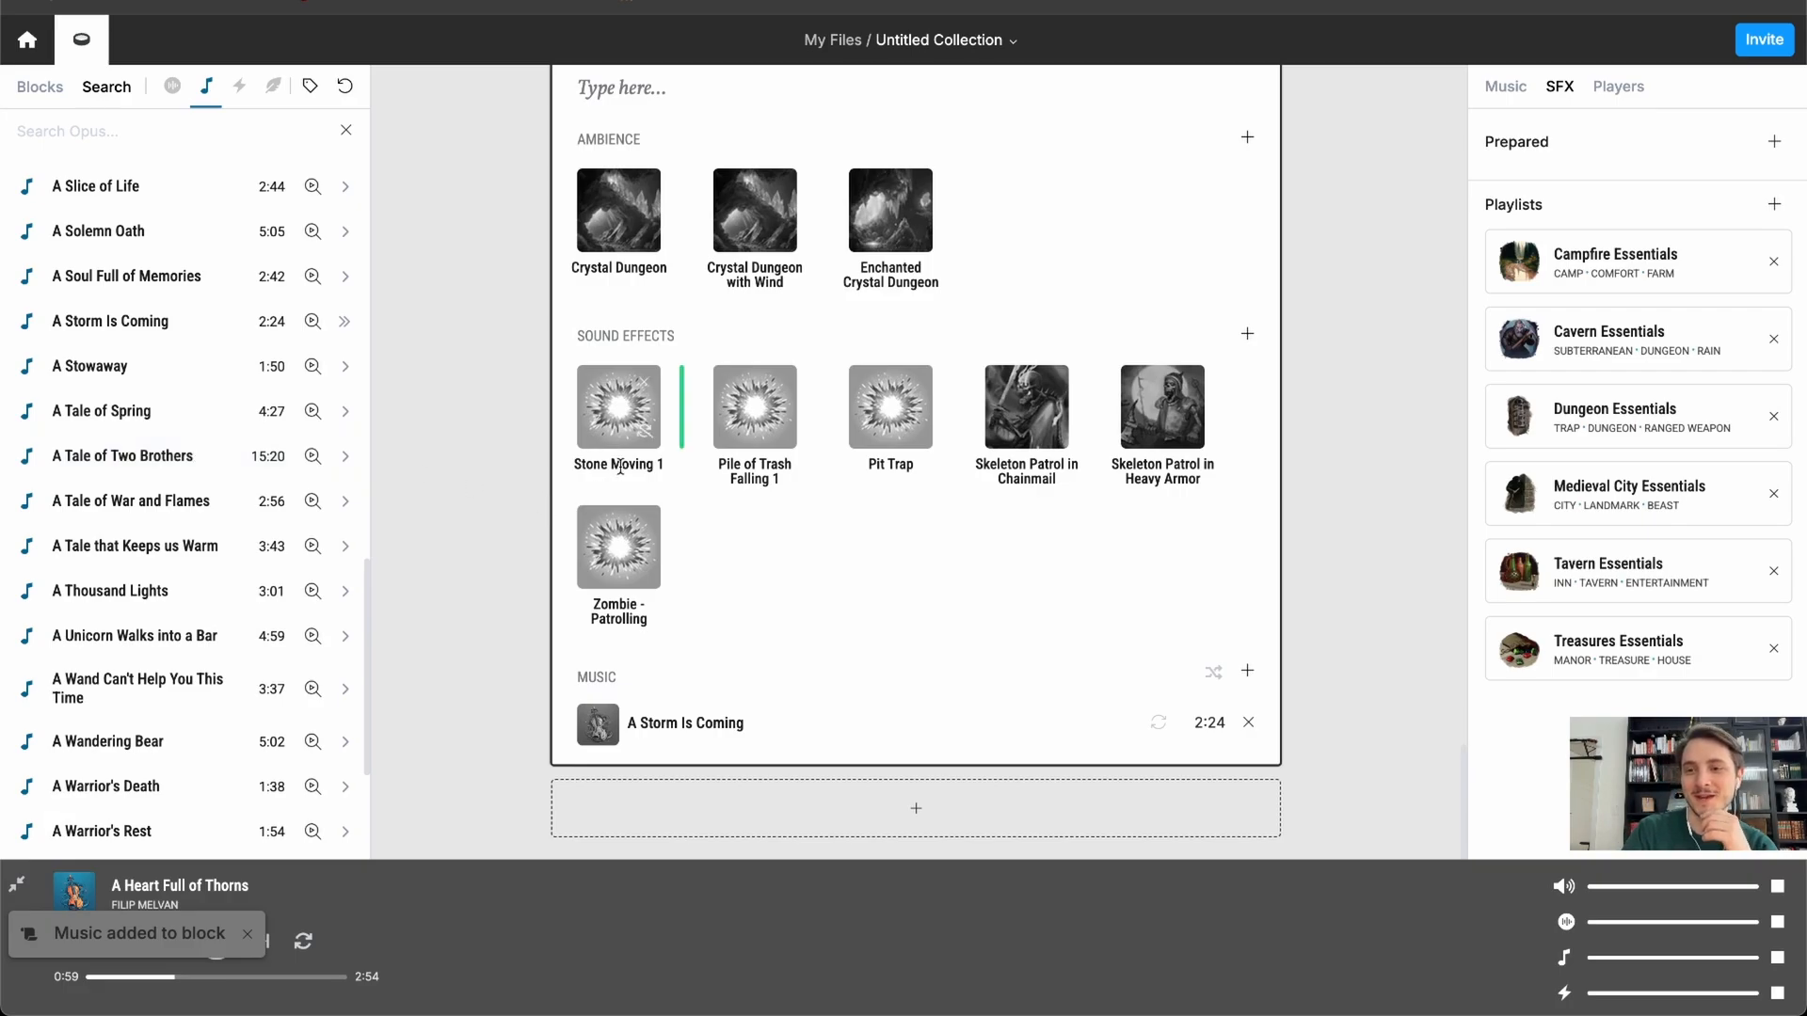
- Show the collection's music playlists and review the contents of the Medieval city, On the road and The dungeon blocks
{"action": "left_click", "coordinate": [1522, 88]}
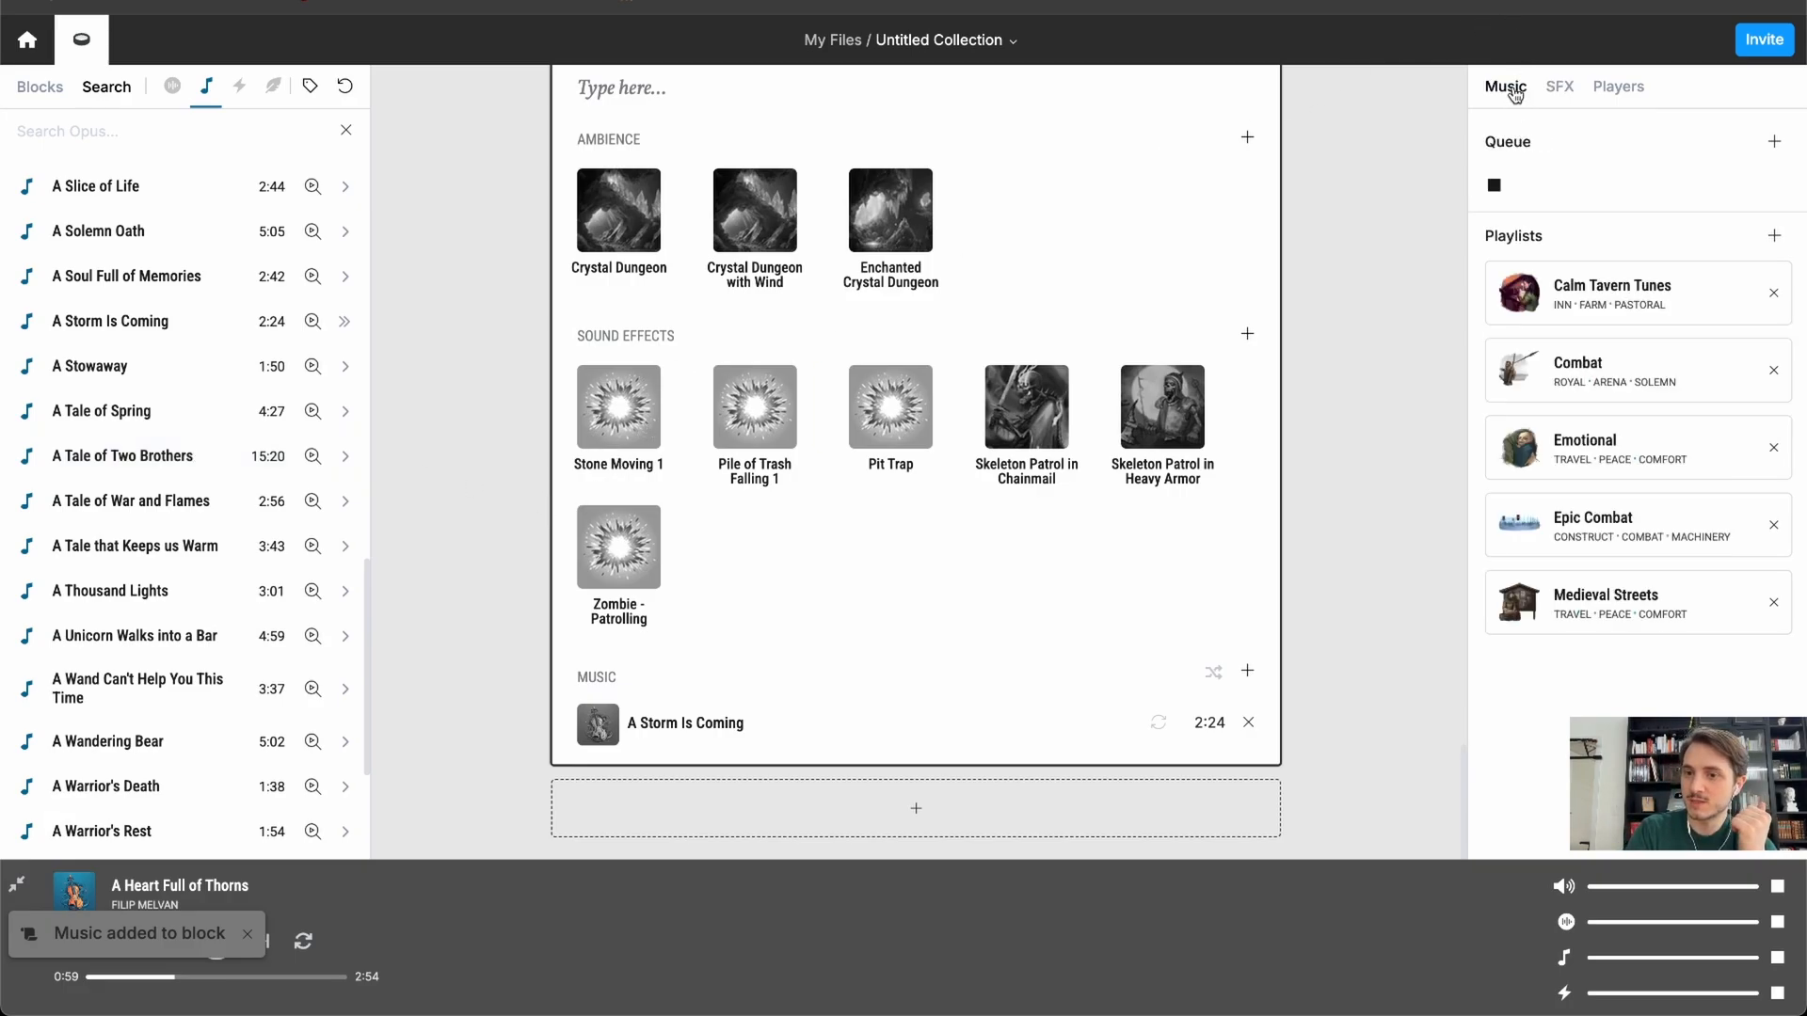
{"action": "scroll", "coordinate": [1139, 458], "scroll_direction": "up", "scroll_amount": 2}
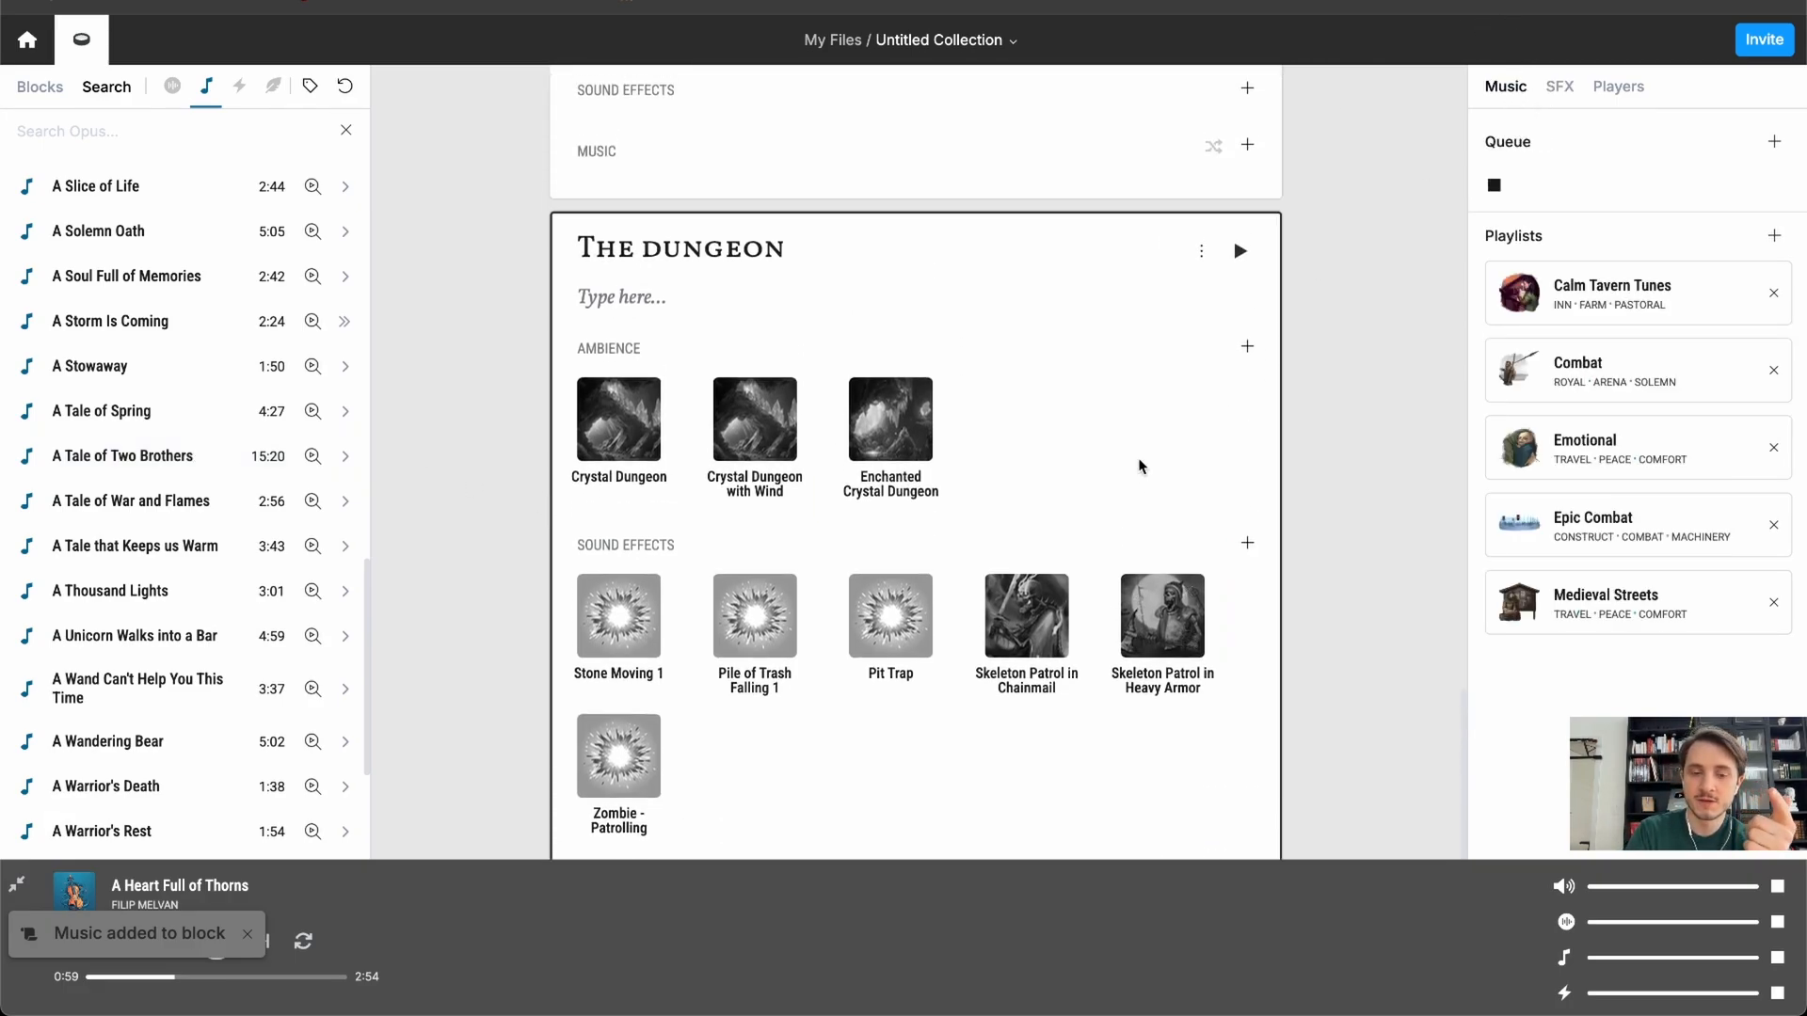
{"action": "scroll", "coordinate": [1139, 464], "scroll_direction": "down", "scroll_amount": 2}
{"action": "scroll", "coordinate": [1036, 394], "scroll_direction": "up", "scroll_amount": 15}
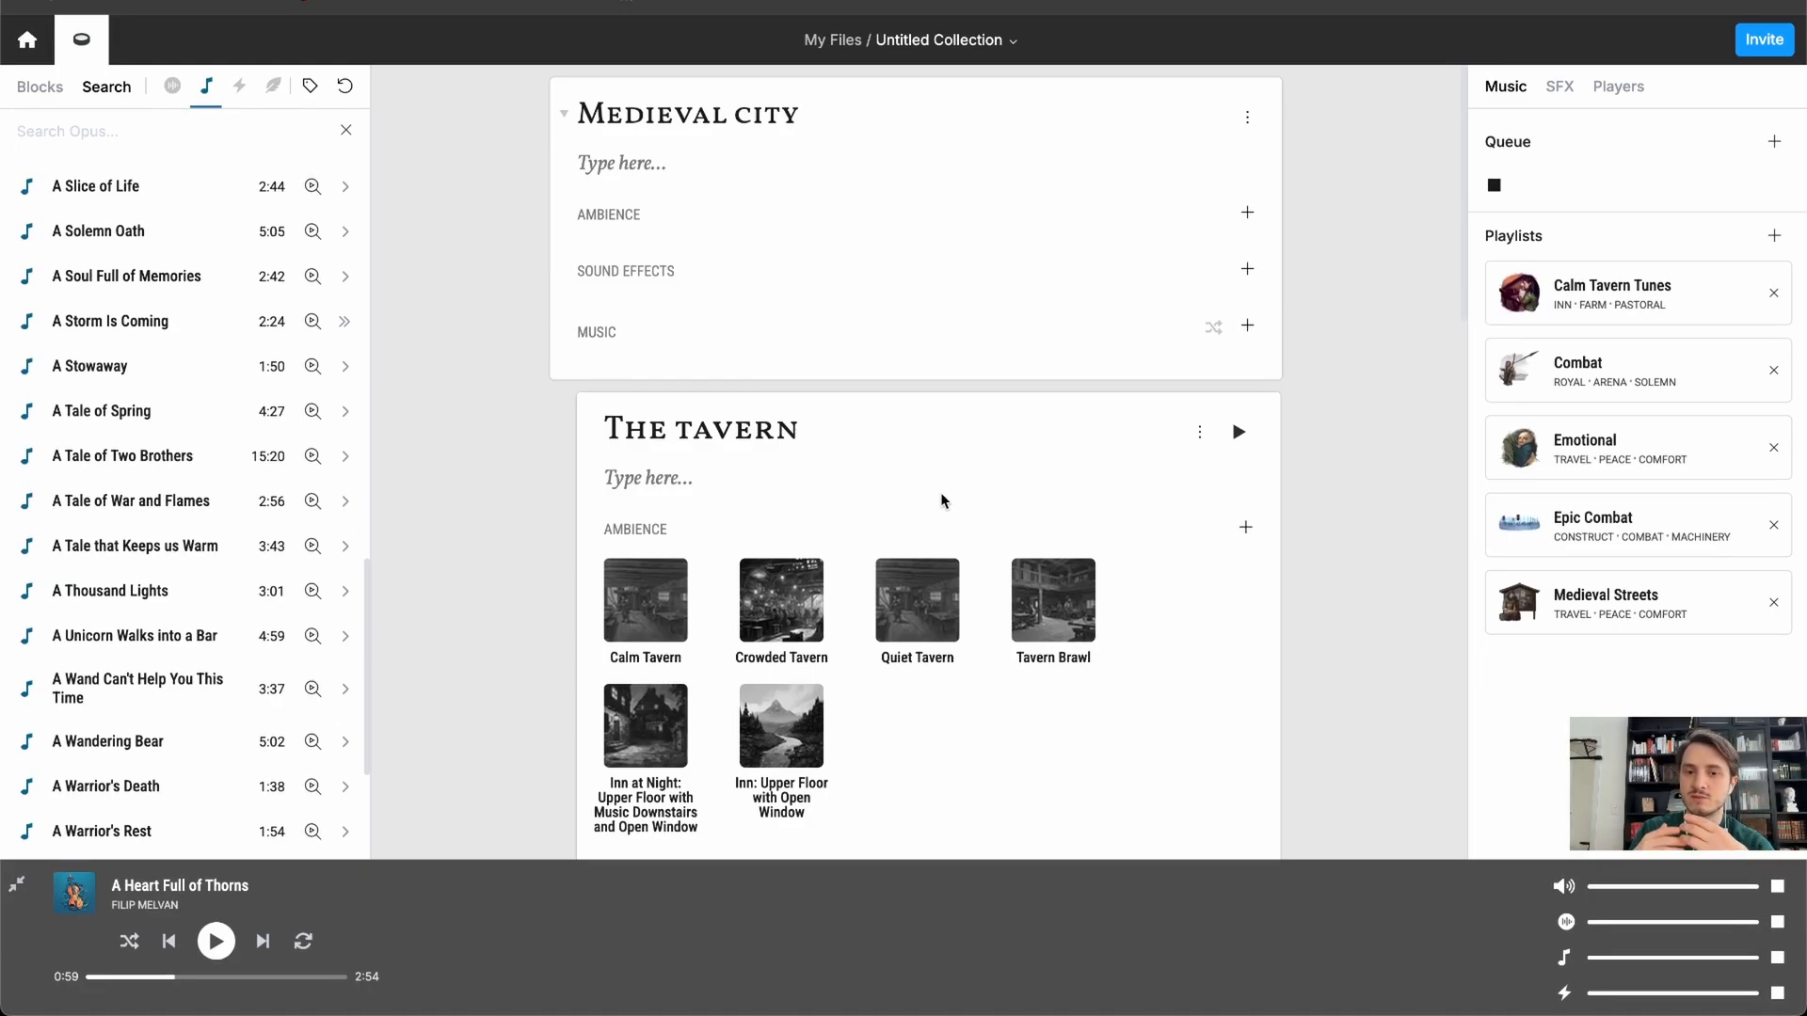
{"action": "scroll", "coordinate": [941, 494], "scroll_direction": "down", "scroll_amount": 1}
{"action": "scroll", "coordinate": [940, 493], "scroll_direction": "down", "scroll_amount": 12}
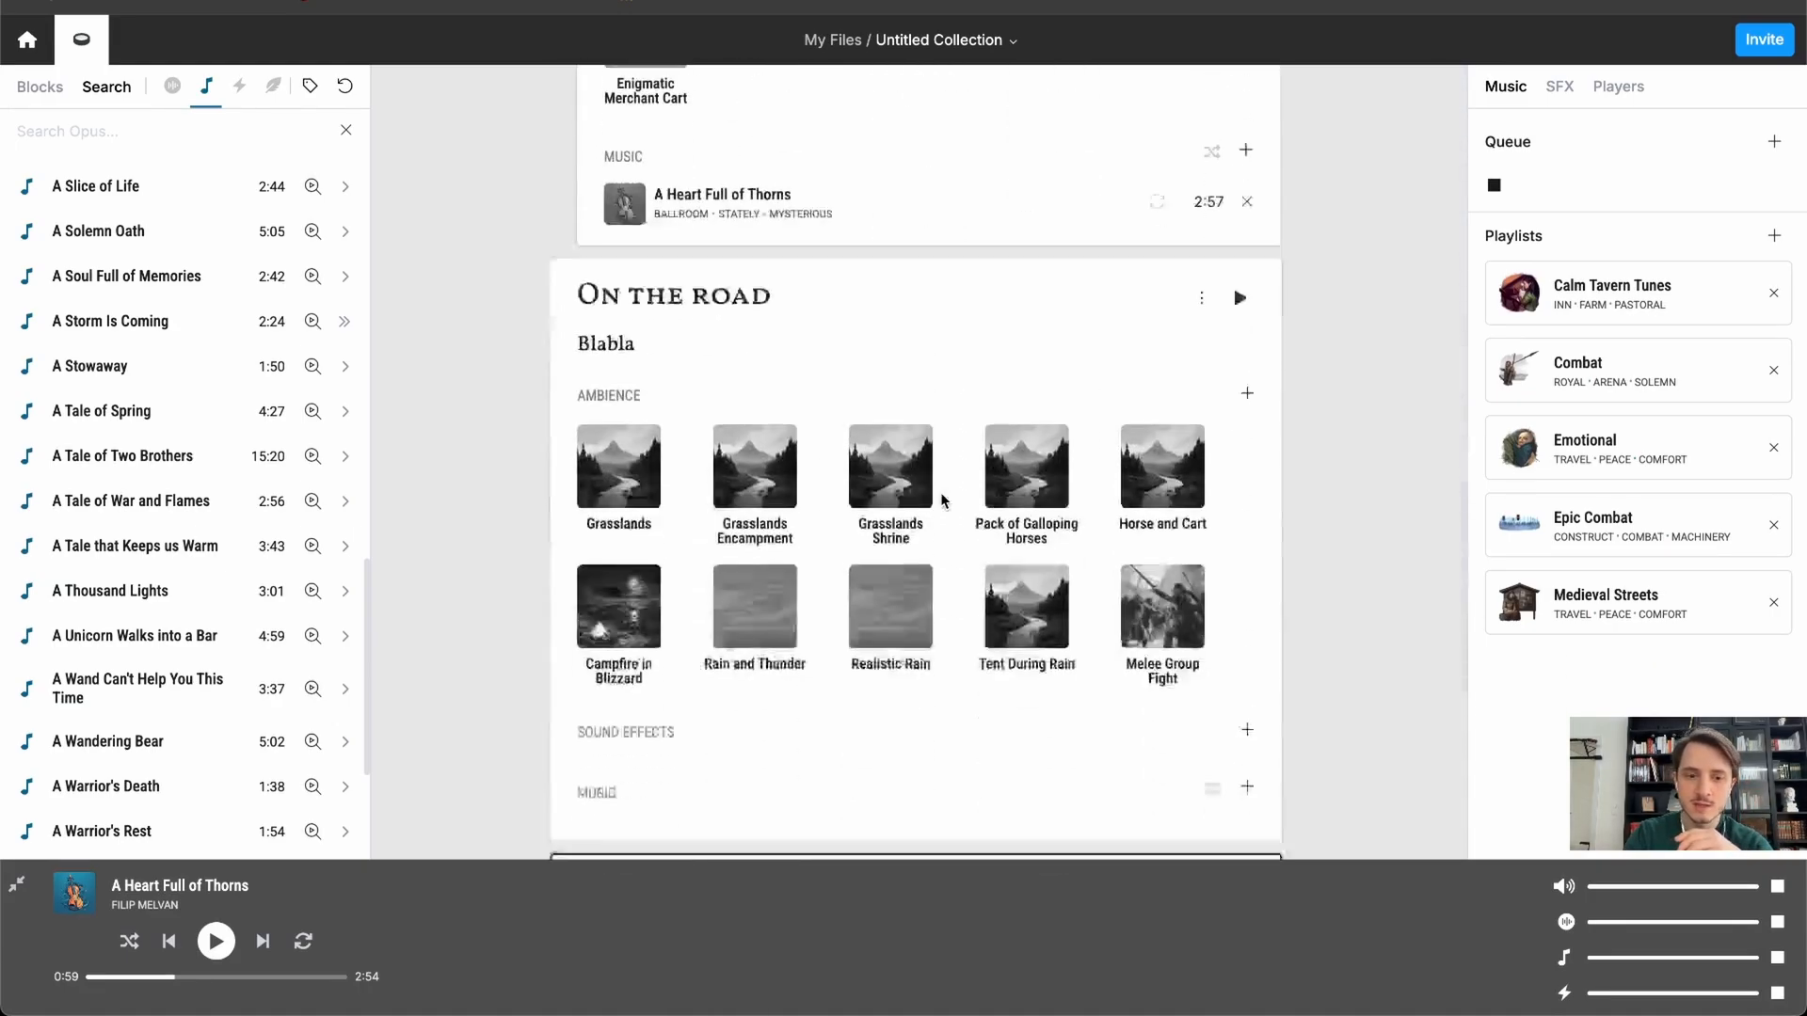
- Add a new block with the heading Room 1 to 5 to the collection
{"action": "left_click", "coordinate": [38, 88]}
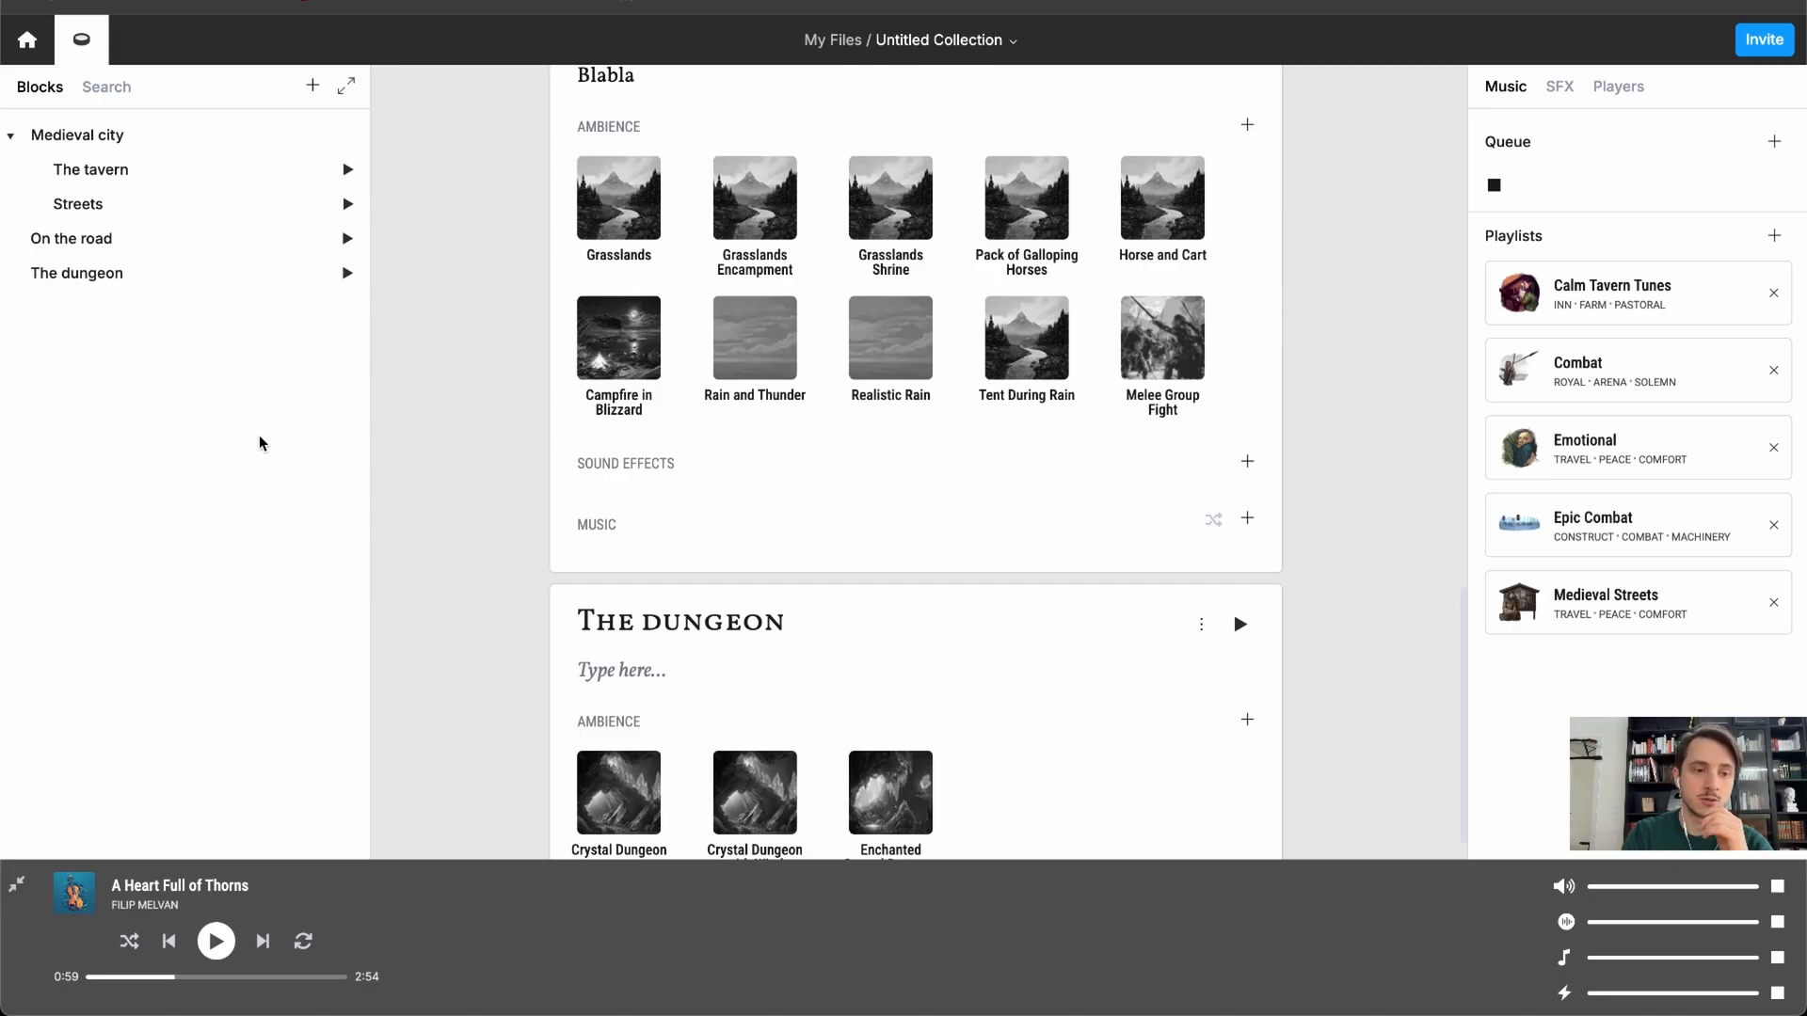
{"action": "left_click", "coordinate": [312, 85]}
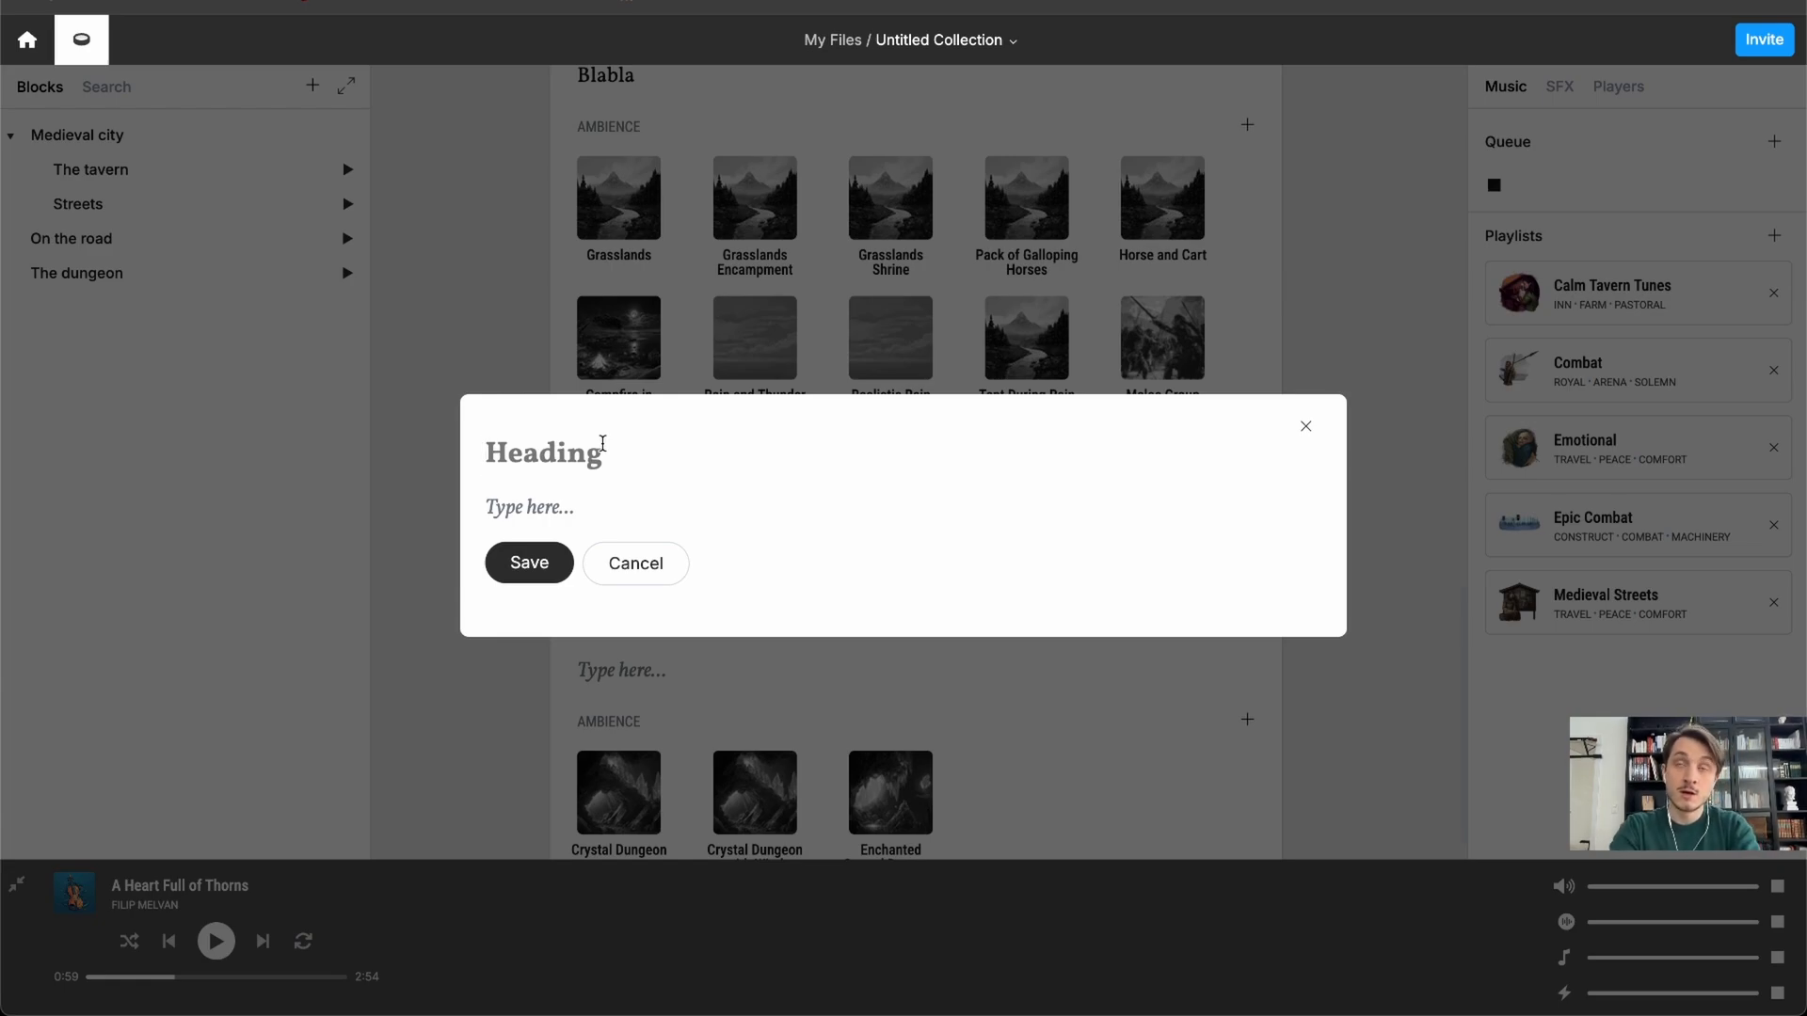
{"action": "type", "text": "Romm"}
{"action": "key", "text": "BackSpace"}
{"action": "key", "text": "BackSpace"}
{"action": "type", "text": "o"}
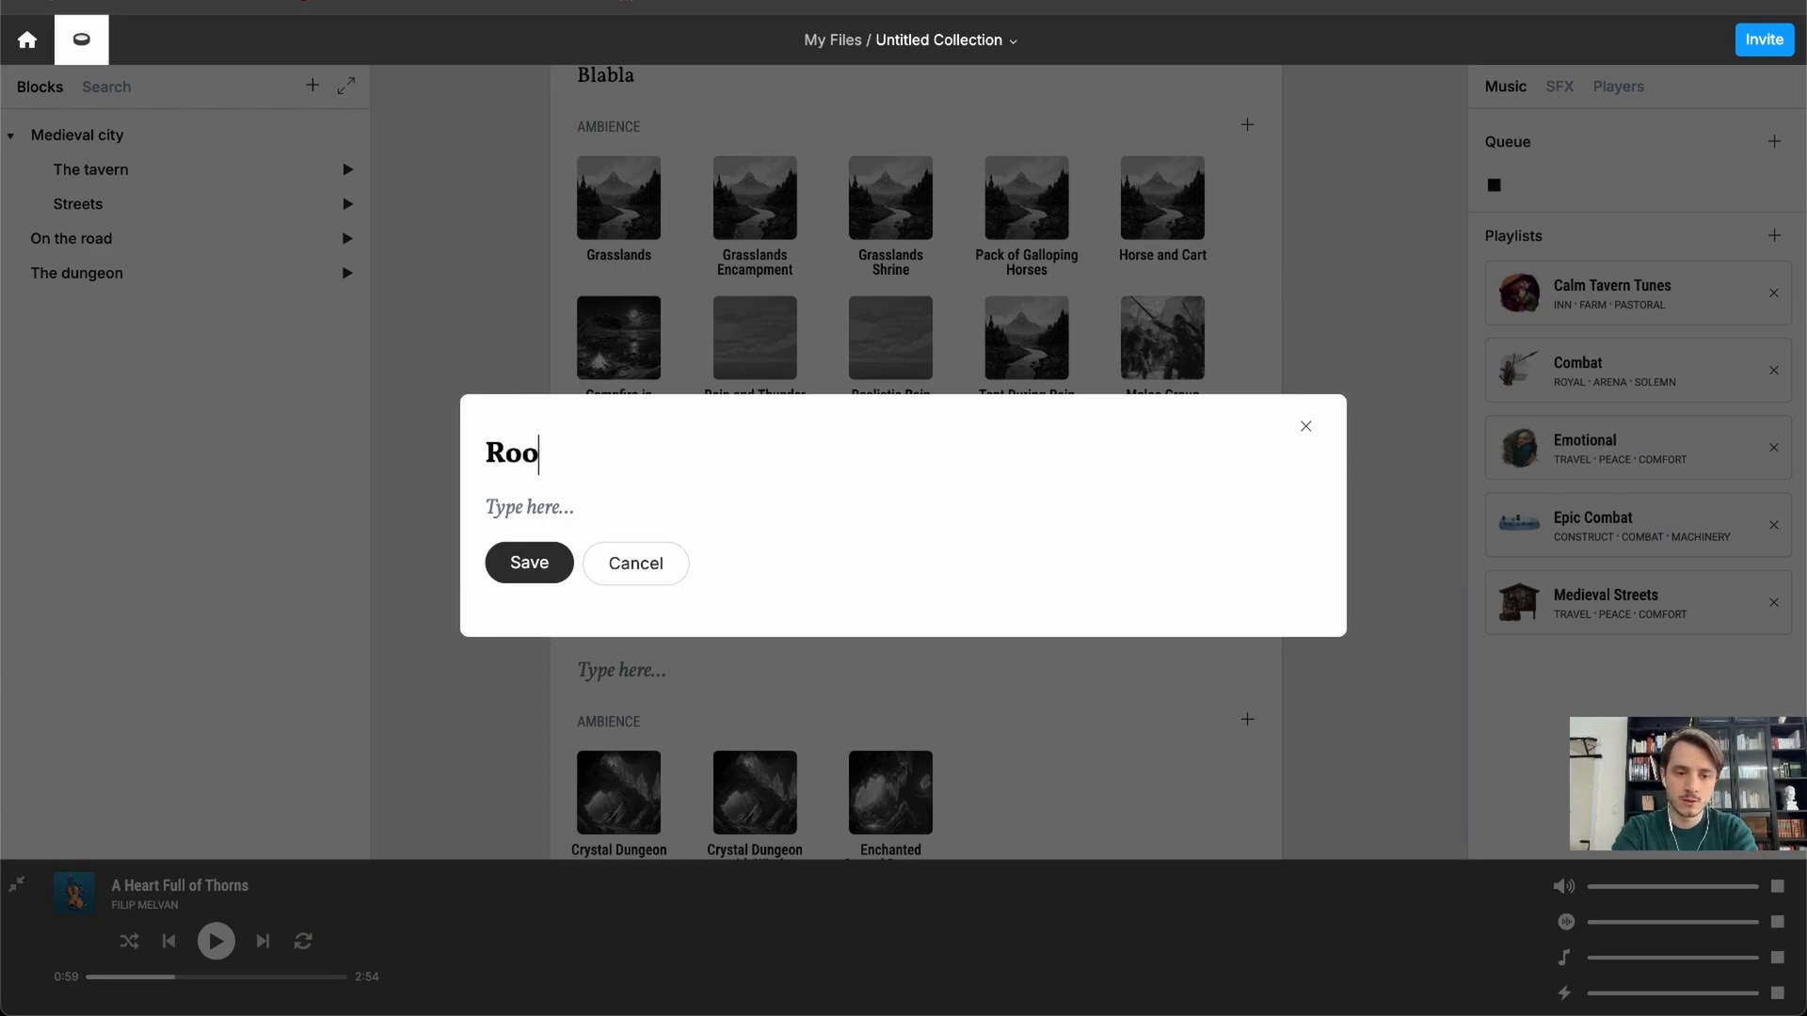
{"action": "type", "text": "m 1 to 5"}
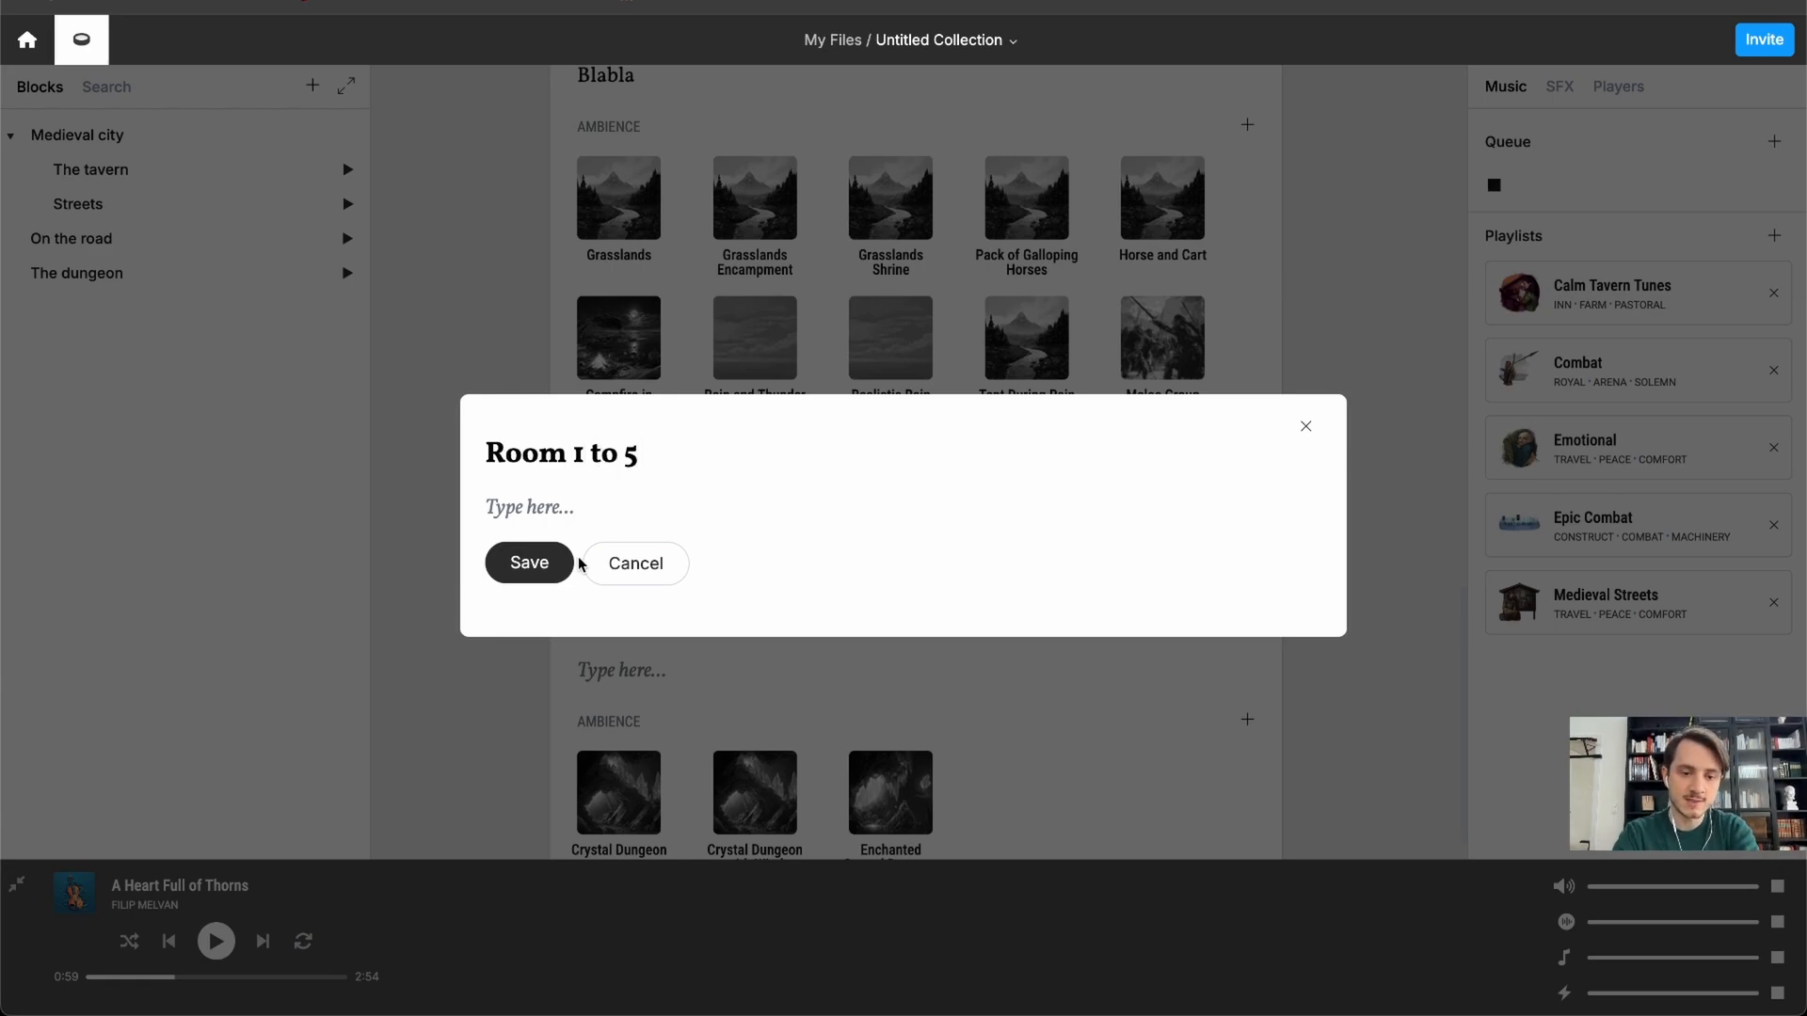
{"action": "left_click", "coordinate": [548, 562]}
- Add two more blocks to the collection, headed Boss room and The Stables
{"action": "left_click", "coordinate": [312, 86]}
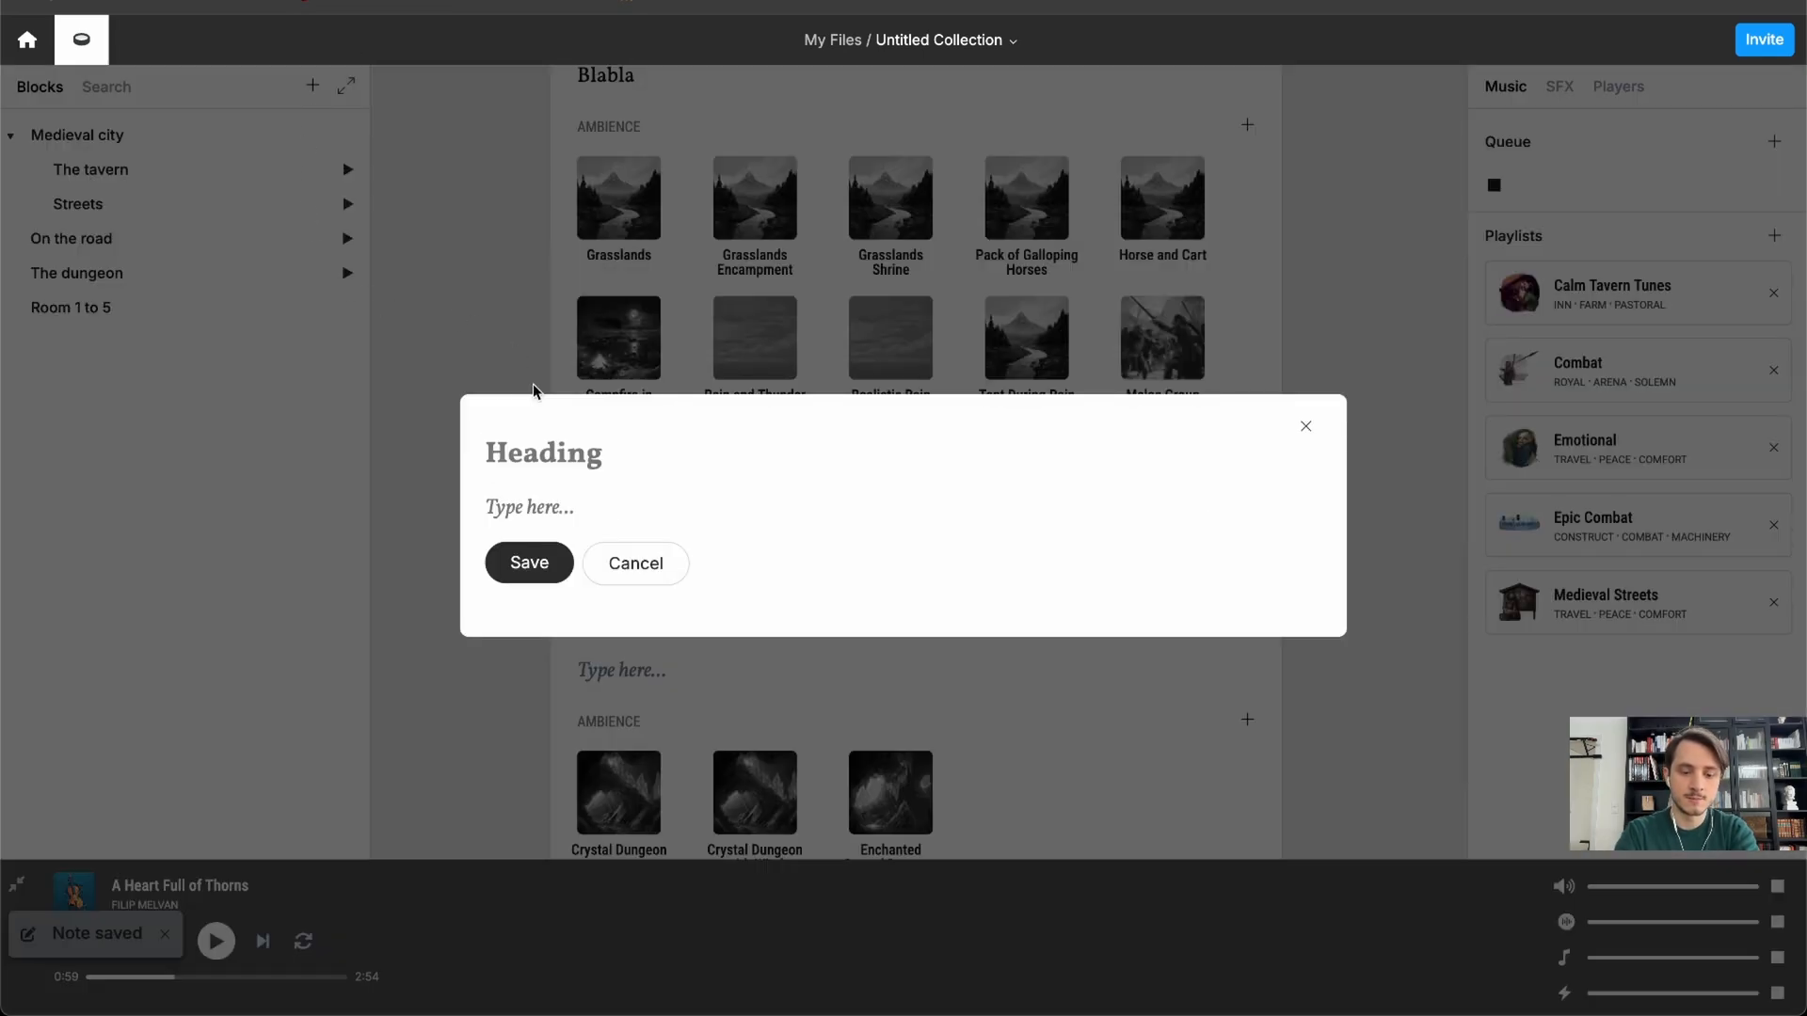
{"action": "type", "text": "Boss room"}
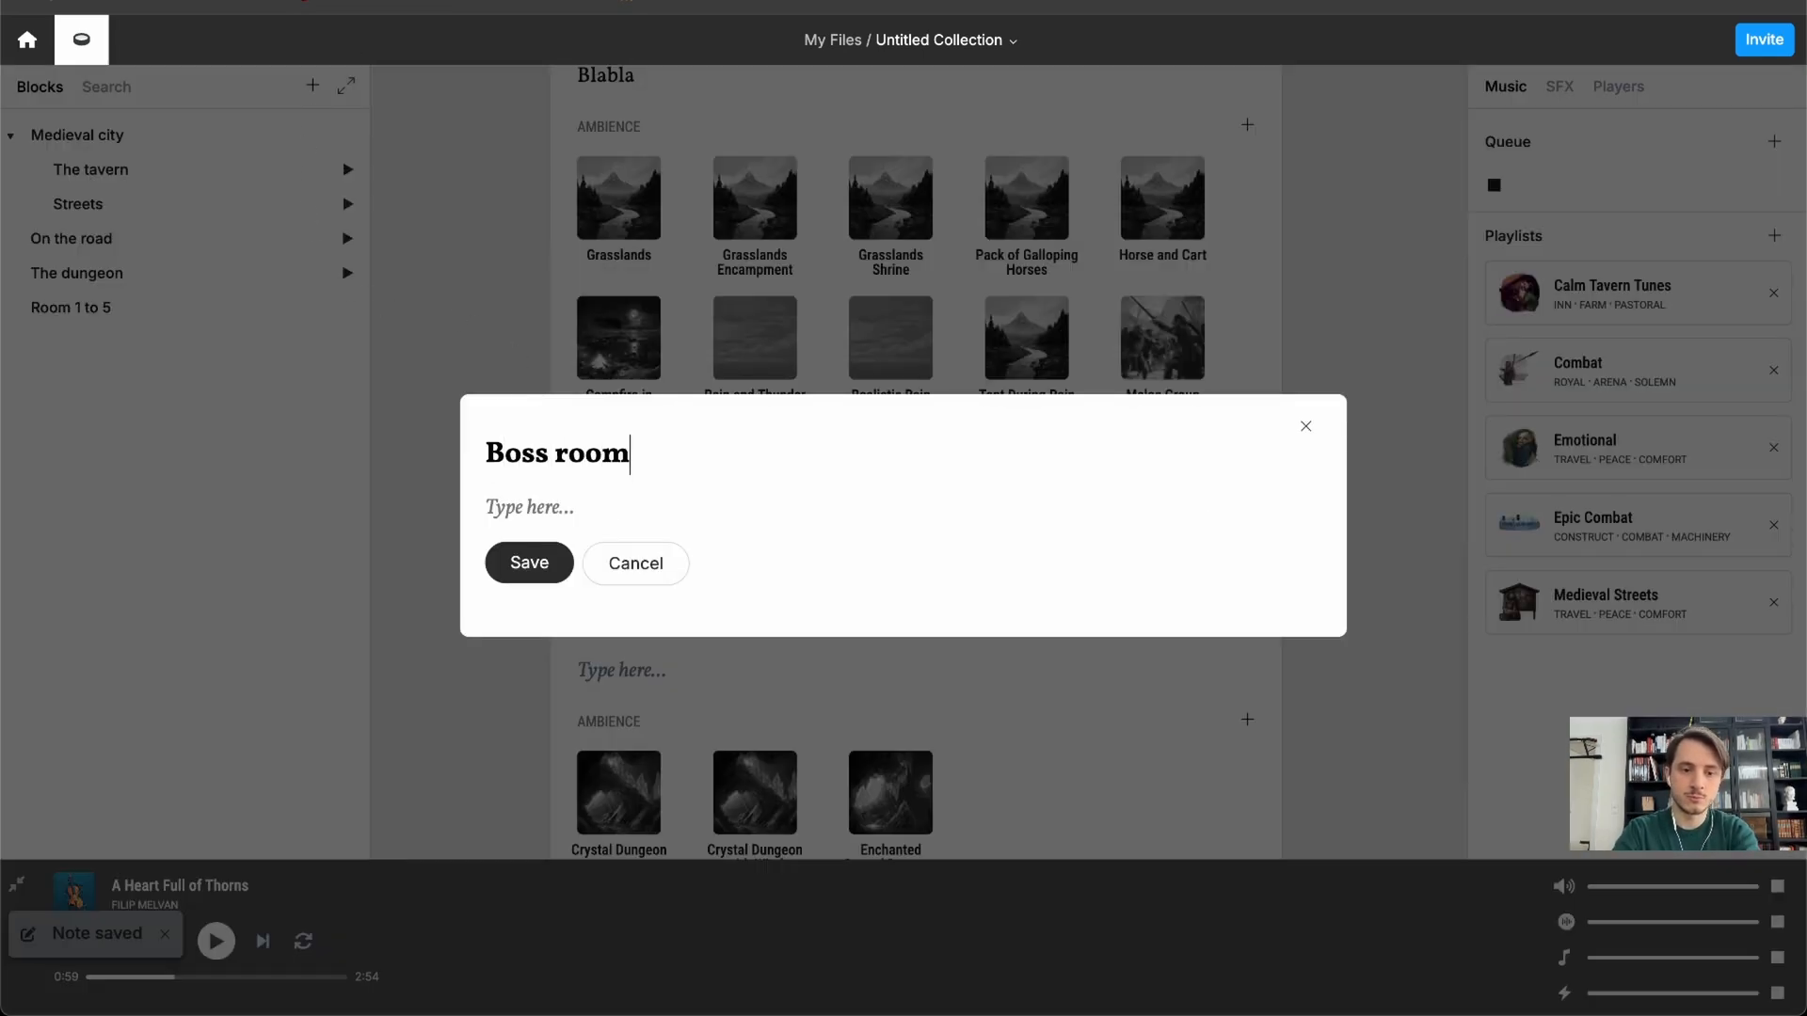
{"action": "left_click", "coordinate": [555, 576]}
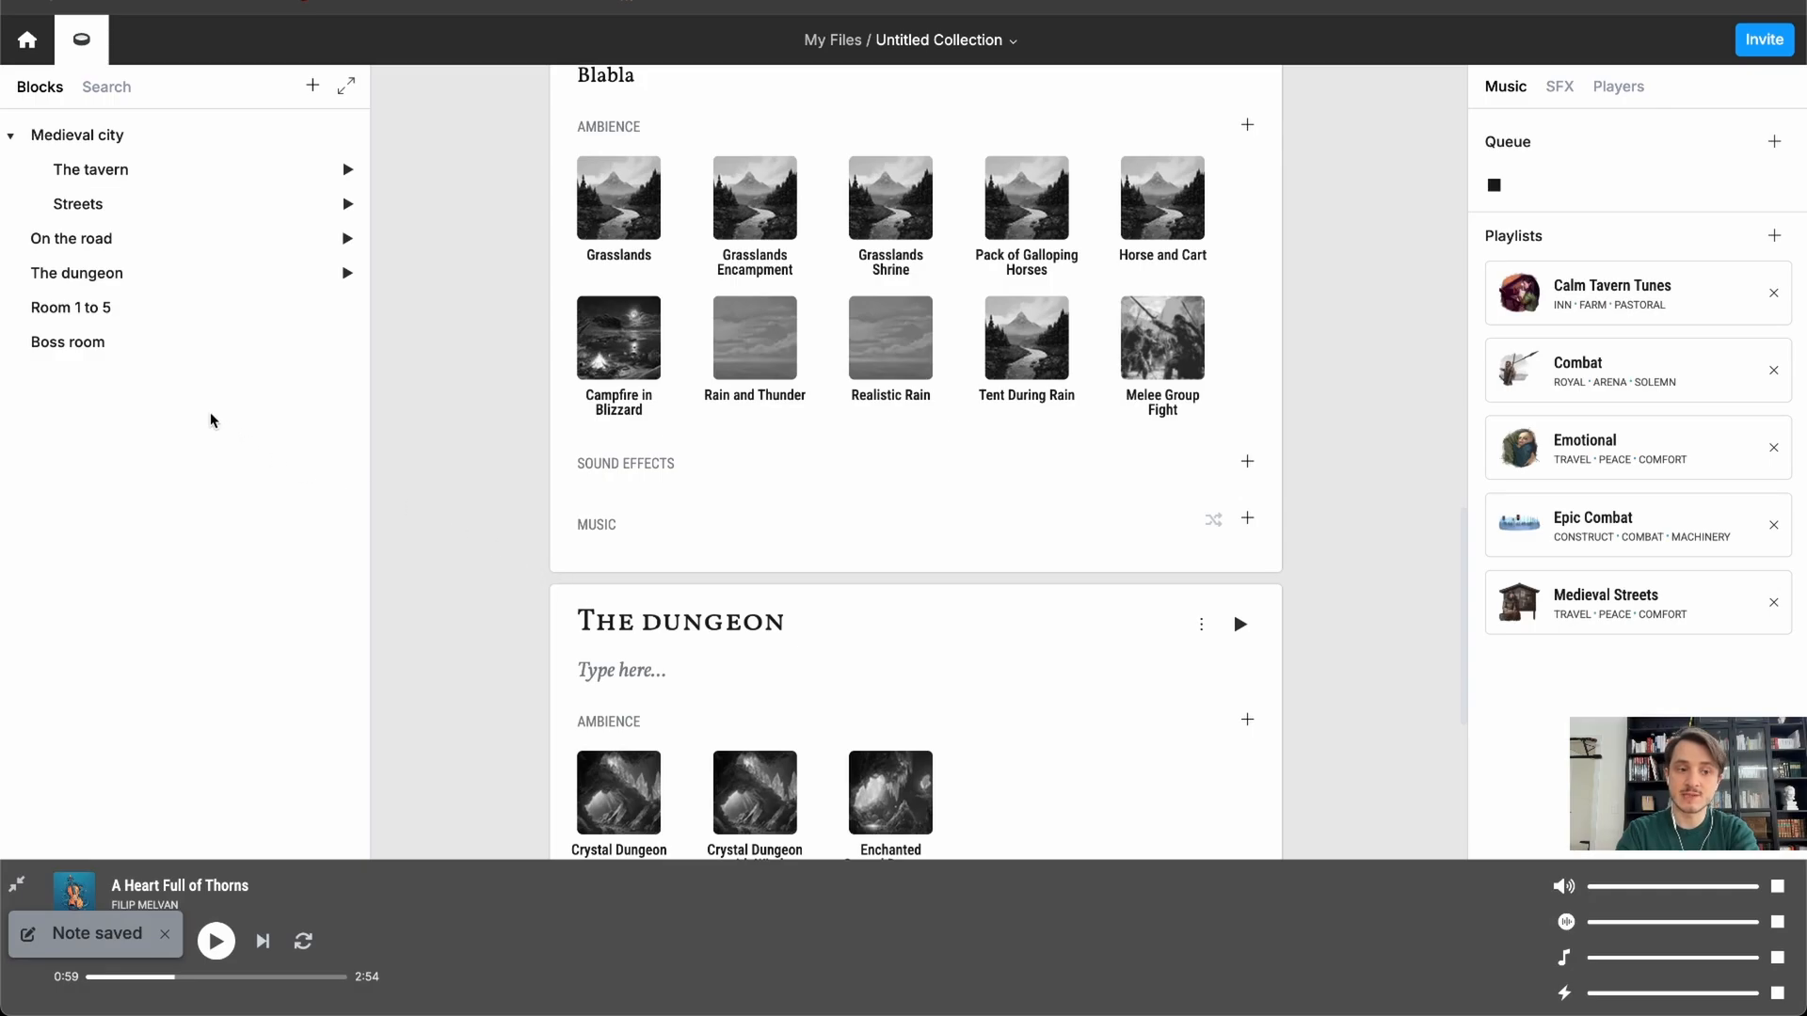
{"action": "left_click", "coordinate": [313, 86]}
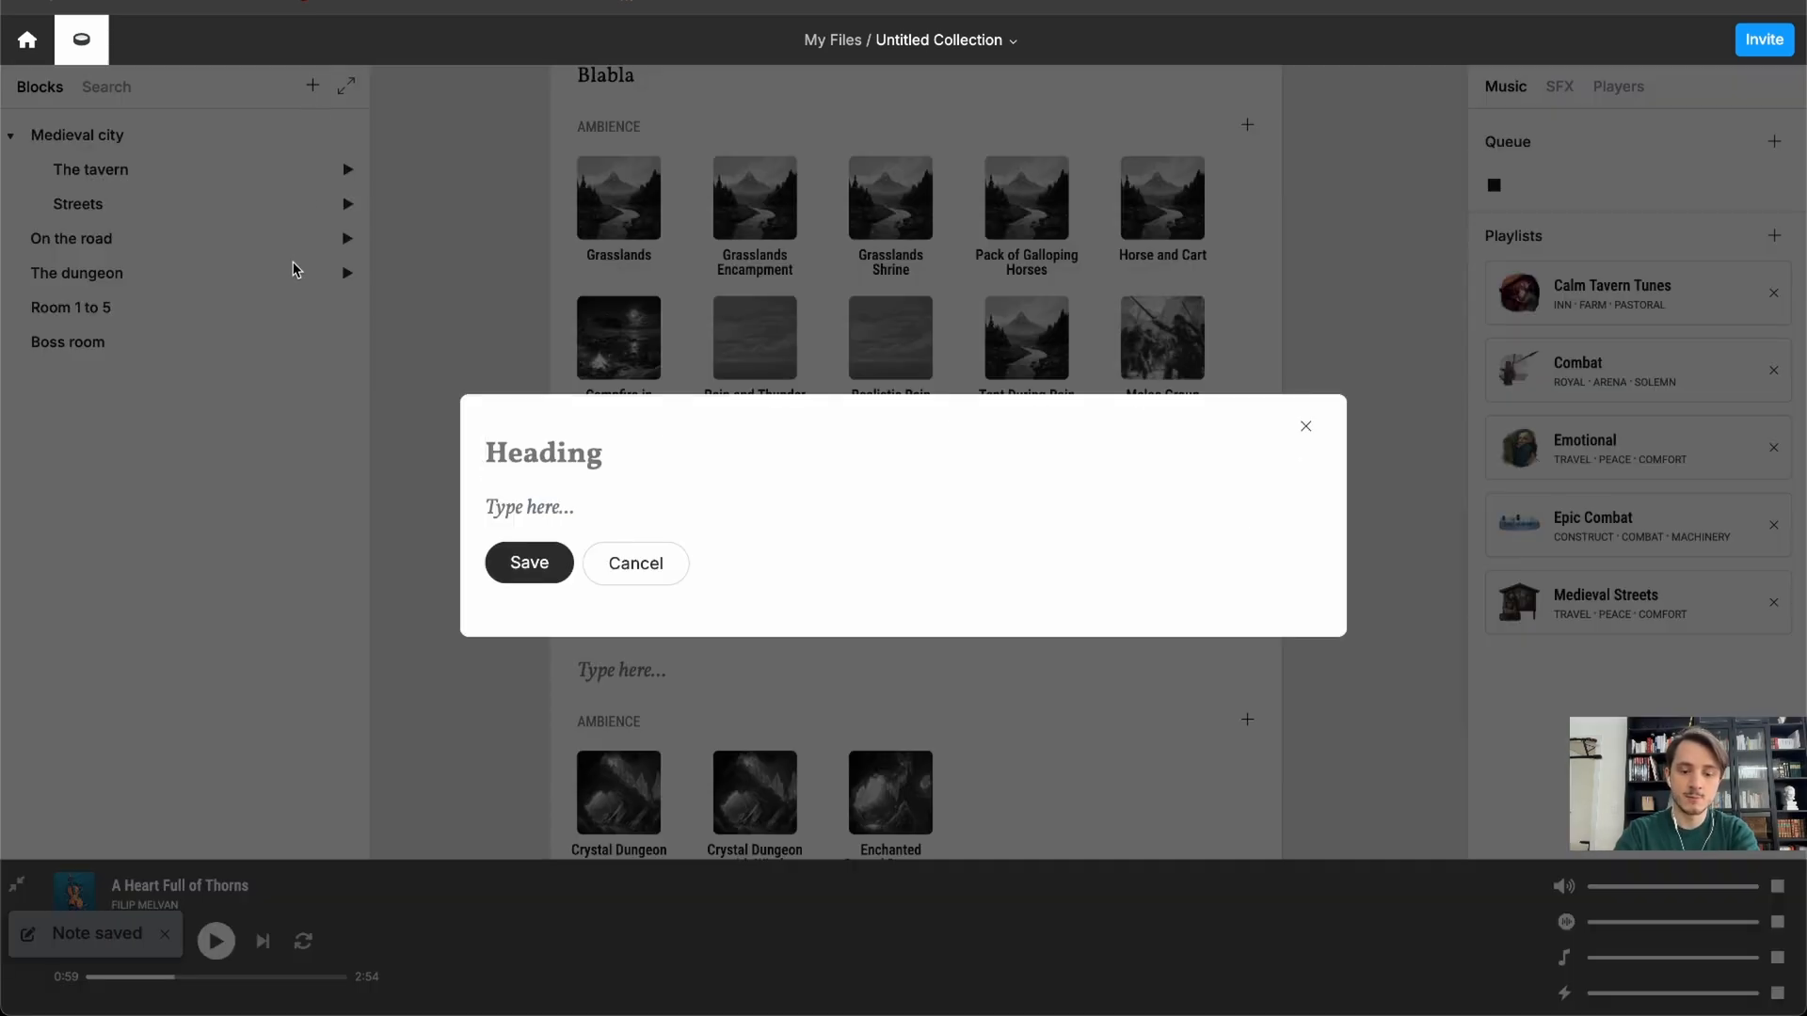
{"action": "type", "text": "The"}
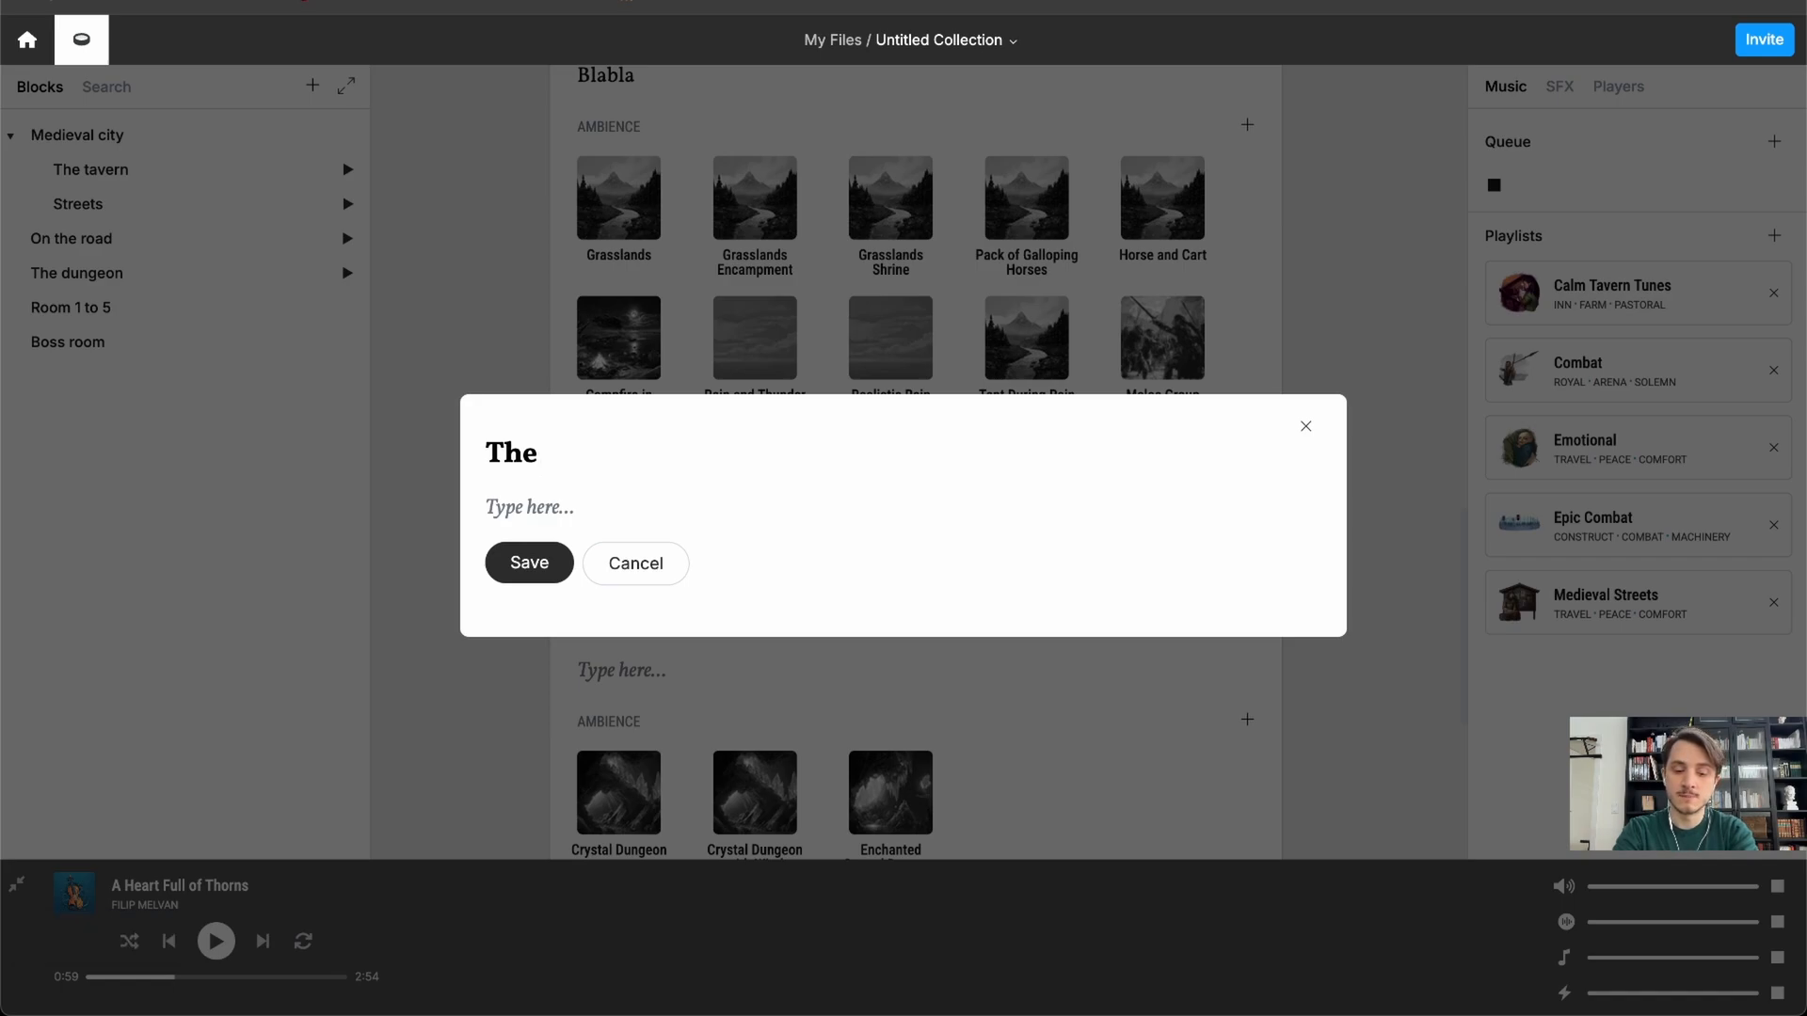
{"action": "type", "text": " Stables"}
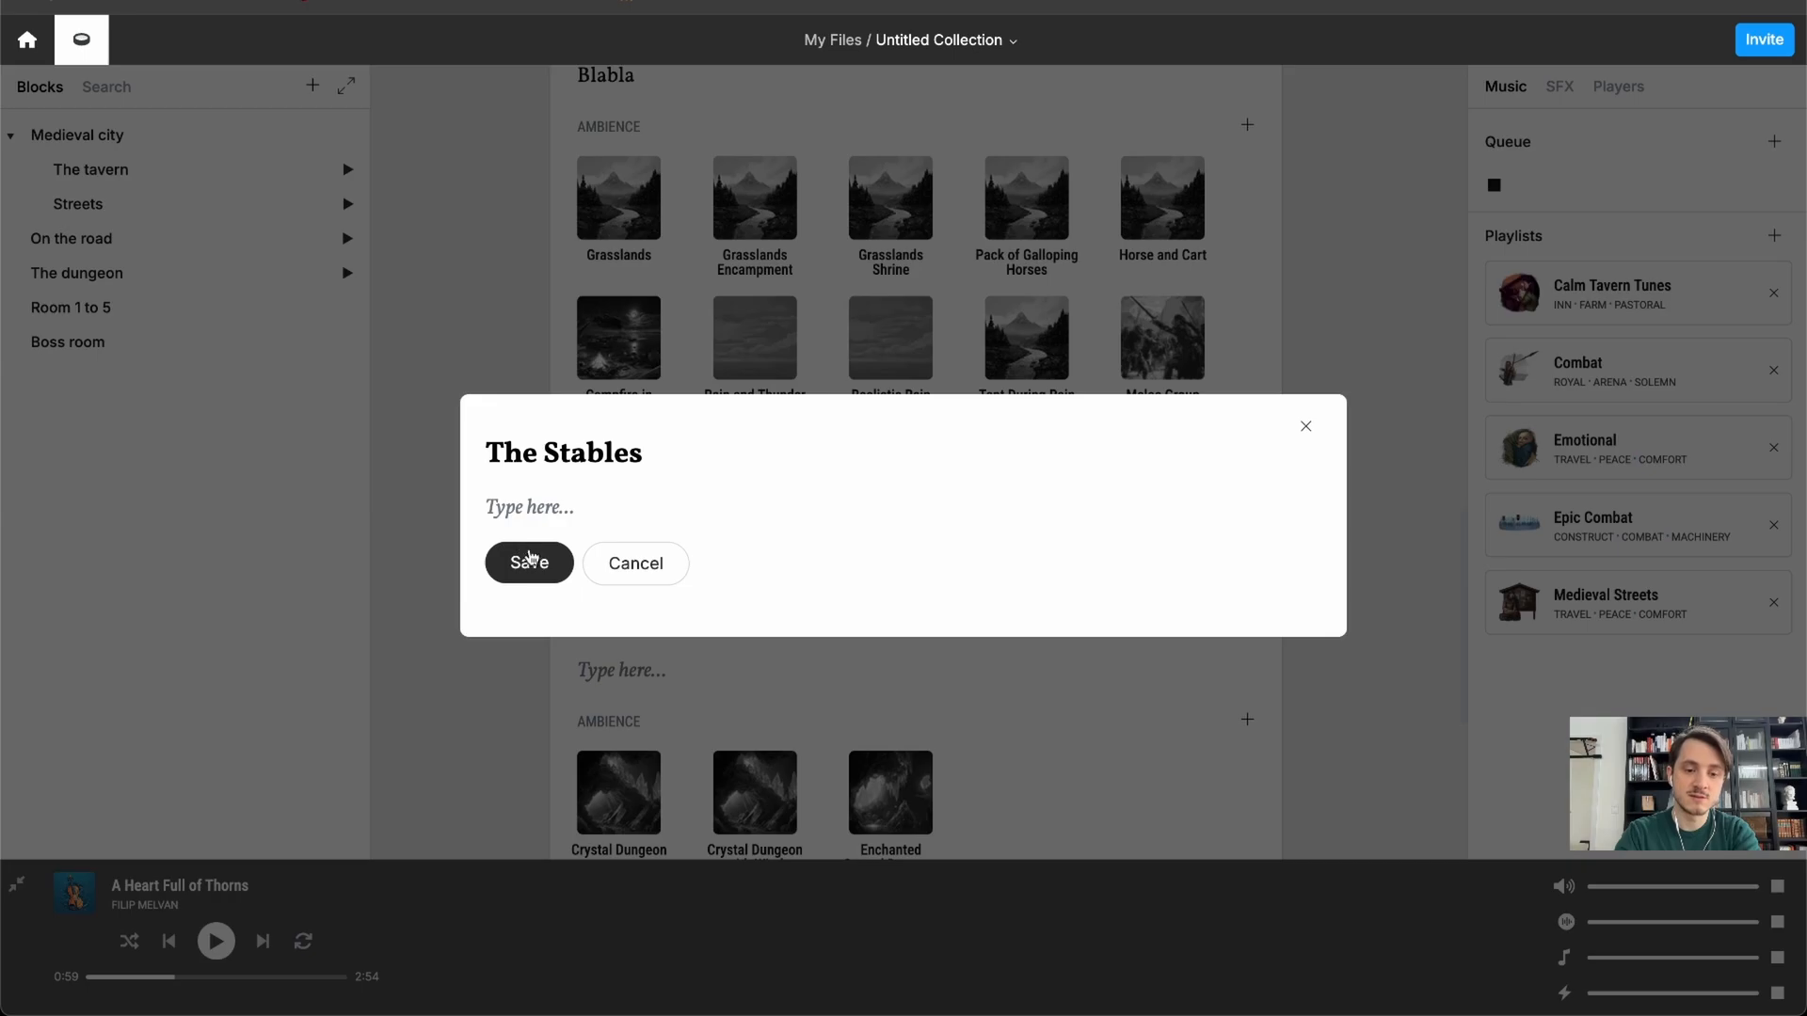
{"action": "left_click", "coordinate": [530, 561]}
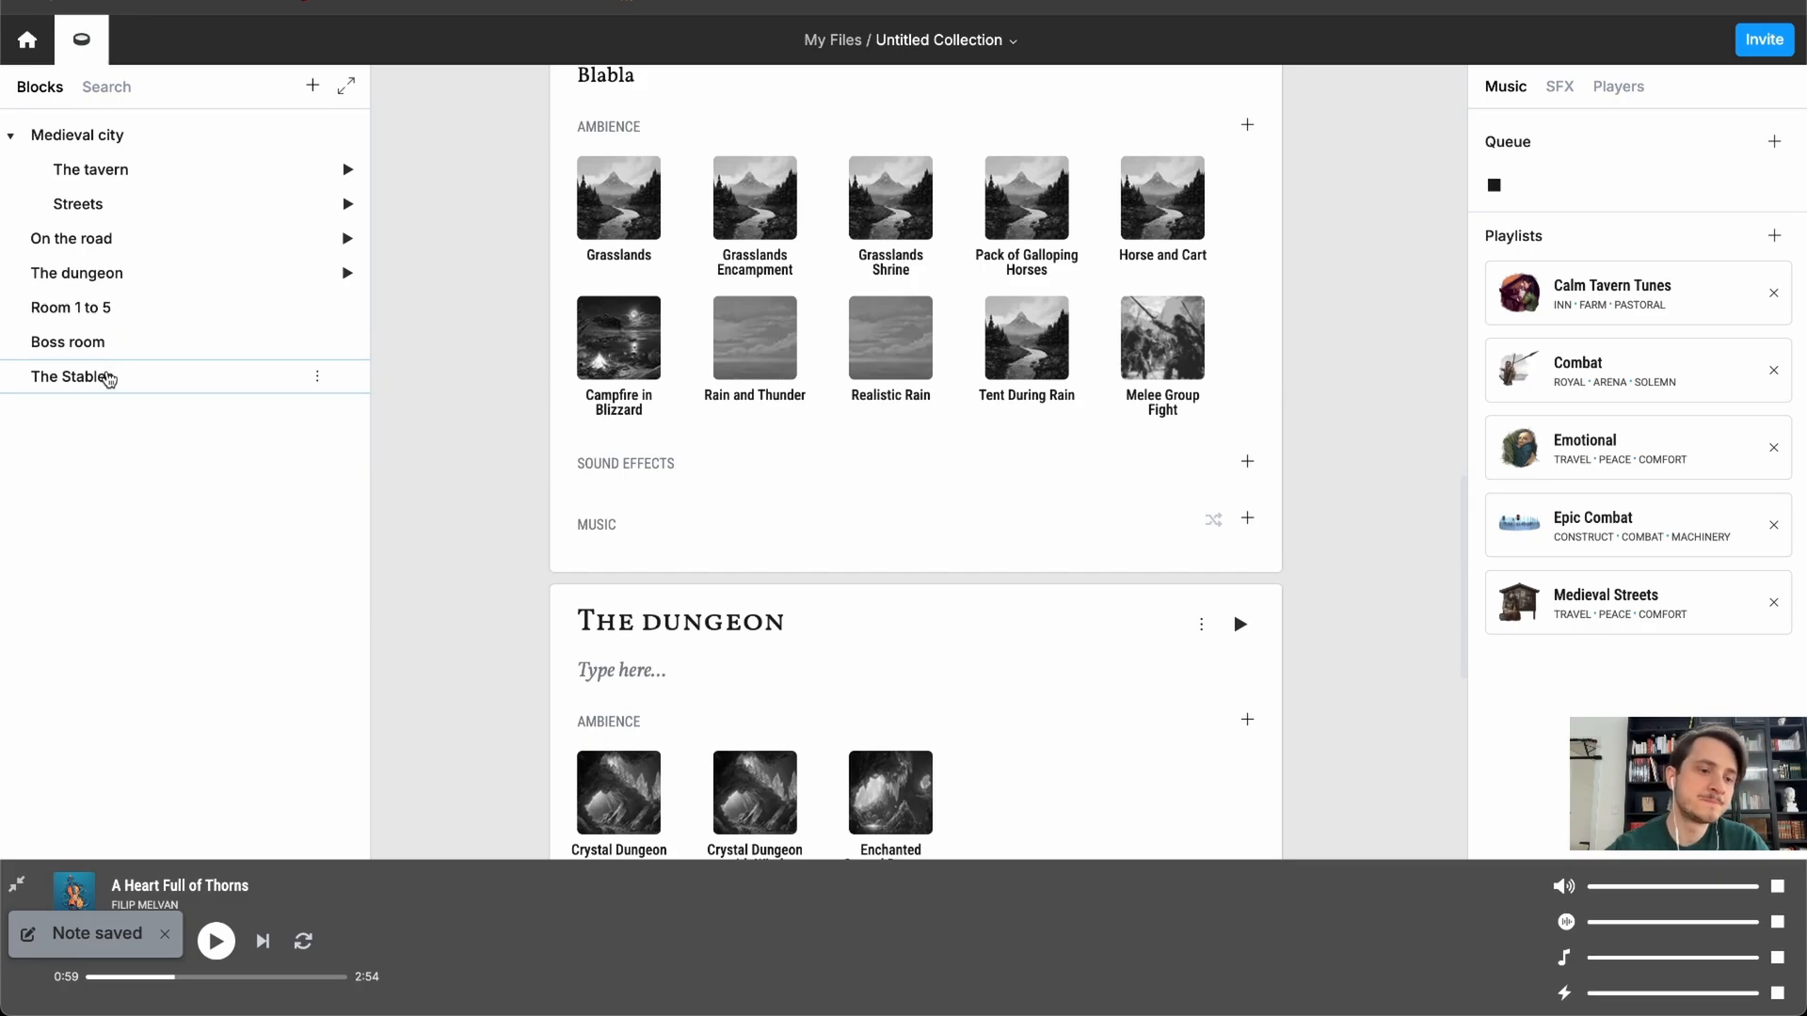
- Nest the Room 1 to 5, The Stables and Boss room blocks under The dungeon and expand it to show them
{"action": "mouse_move", "coordinate": [109, 314]}
{"action": "left_mouse_down"}
{"action": "mouse_move", "coordinate": [106, 275]}
{"action": "mouse_move", "coordinate": [101, 341]}
{"action": "mouse_move", "coordinate": [100, 274]}
{"action": "mouse_move", "coordinate": [103, 294]}
{"action": "left_mouse_up"}
{"action": "left_click_drag", "start_coordinate": [129, 389], "coordinate": [122, 277]}
{"action": "left_click_drag", "start_coordinate": [100, 342], "coordinate": [92, 272]}
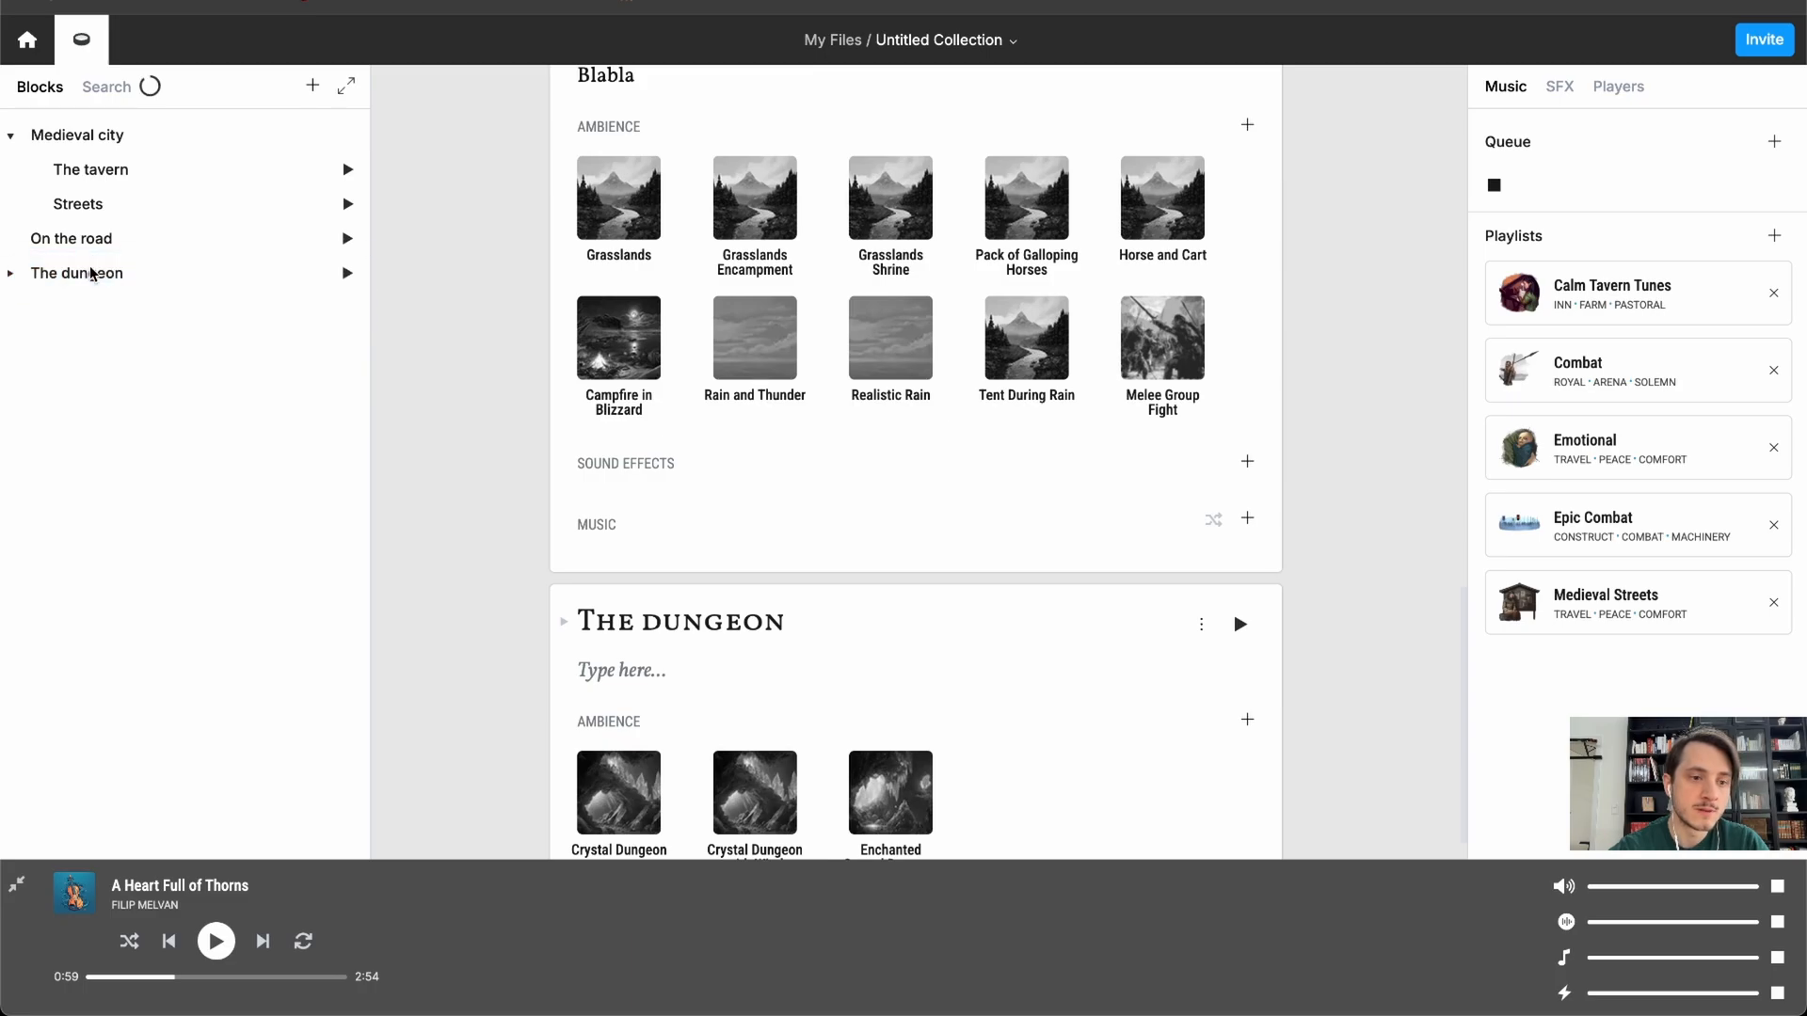
{"action": "left_click", "coordinate": [13, 275]}
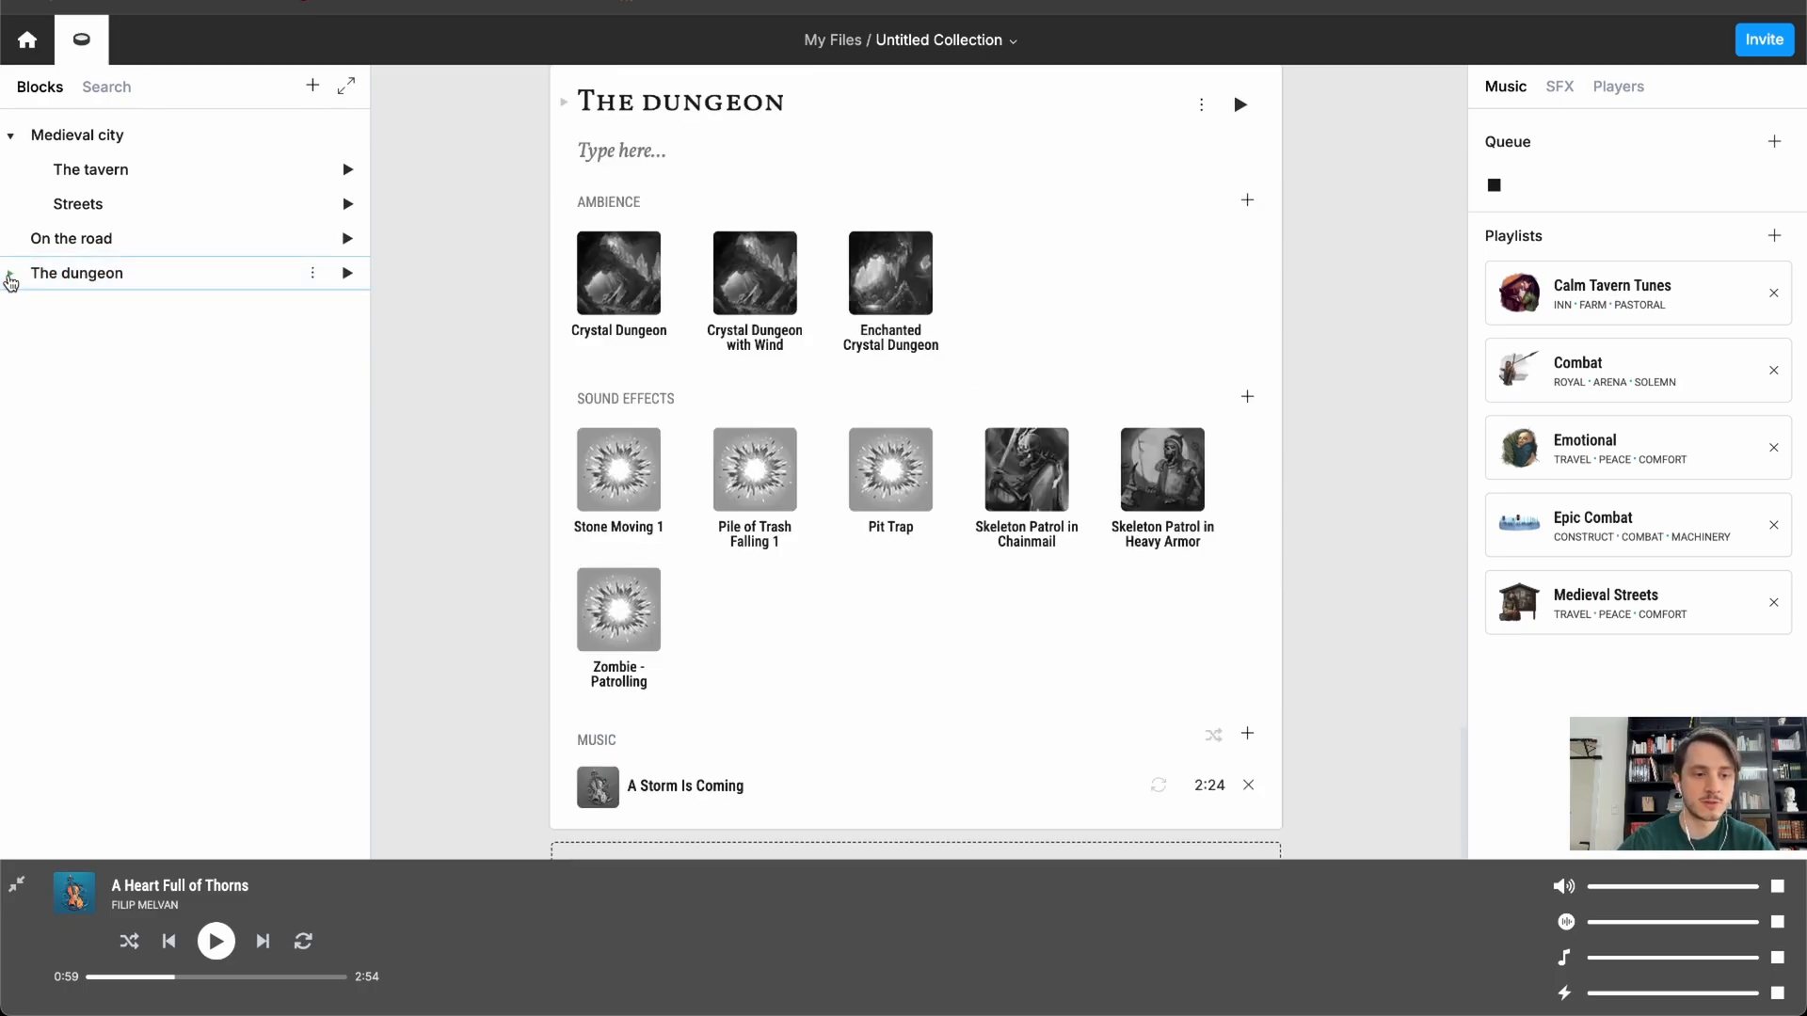
{"action": "left_click", "coordinate": [11, 275]}
{"action": "left_click", "coordinate": [11, 275]}
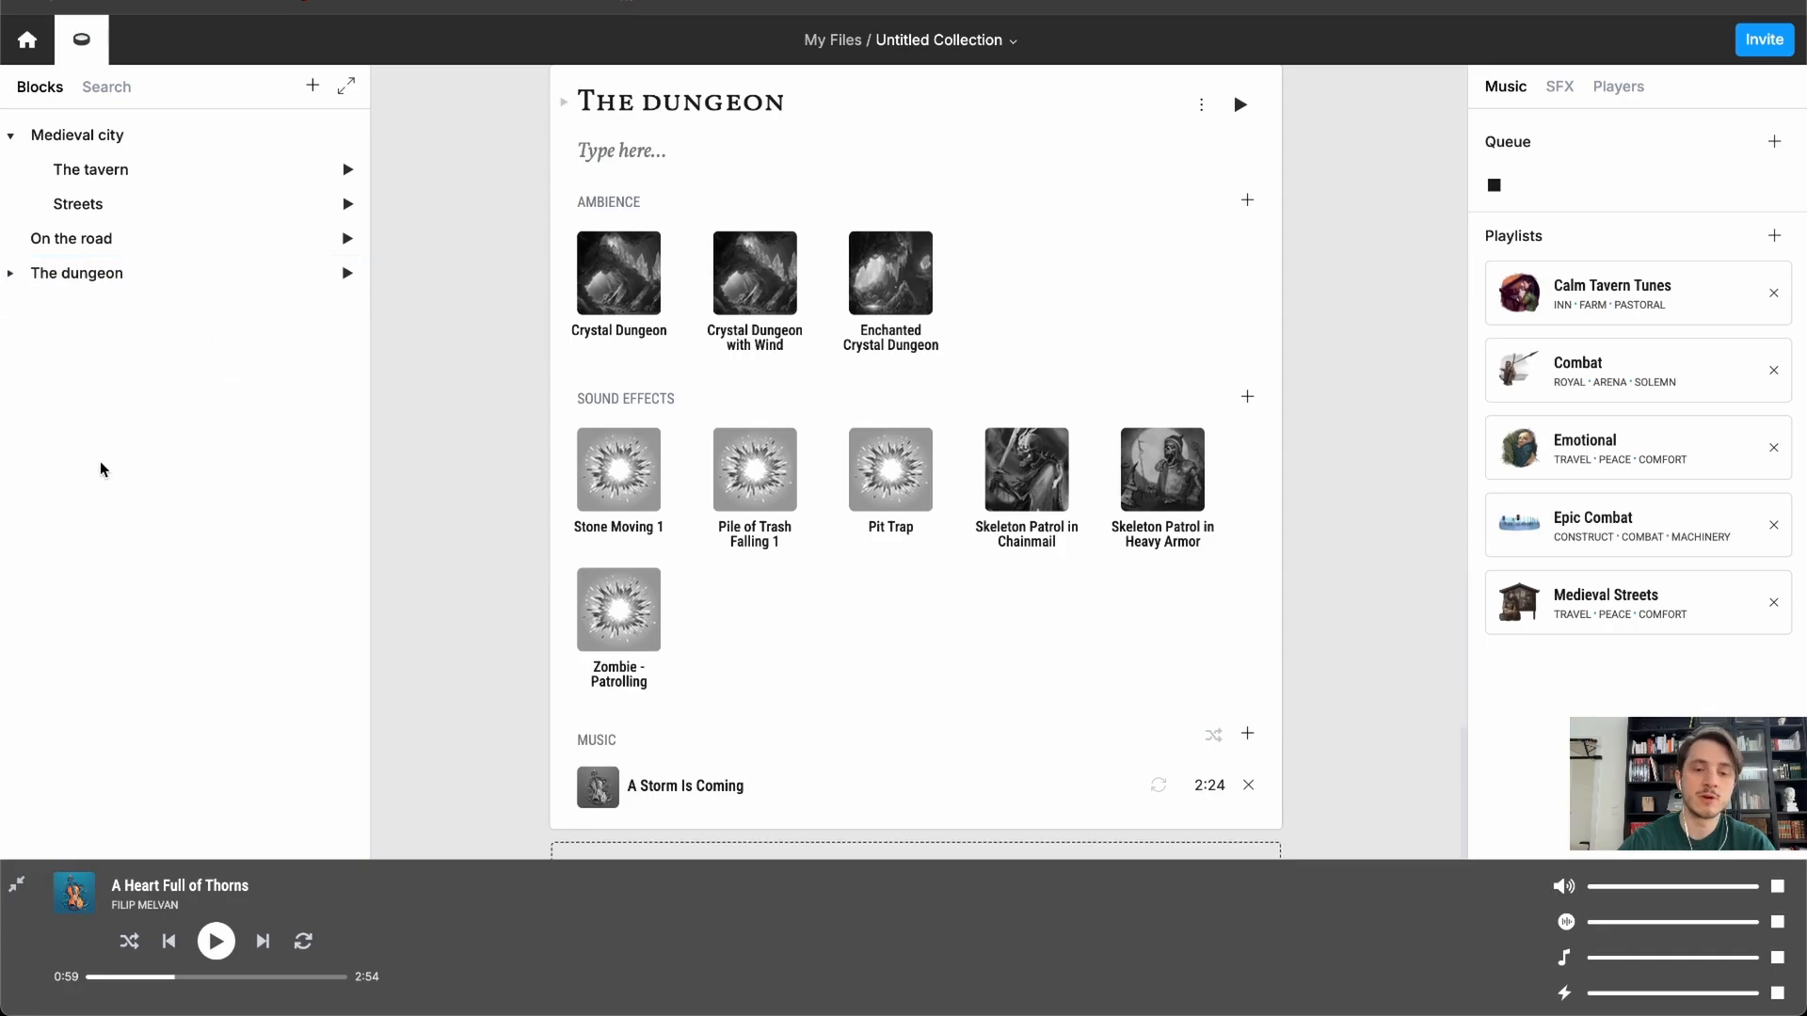
{"action": "scroll", "coordinate": [569, 470], "scroll_direction": "down", "scroll_amount": 2}
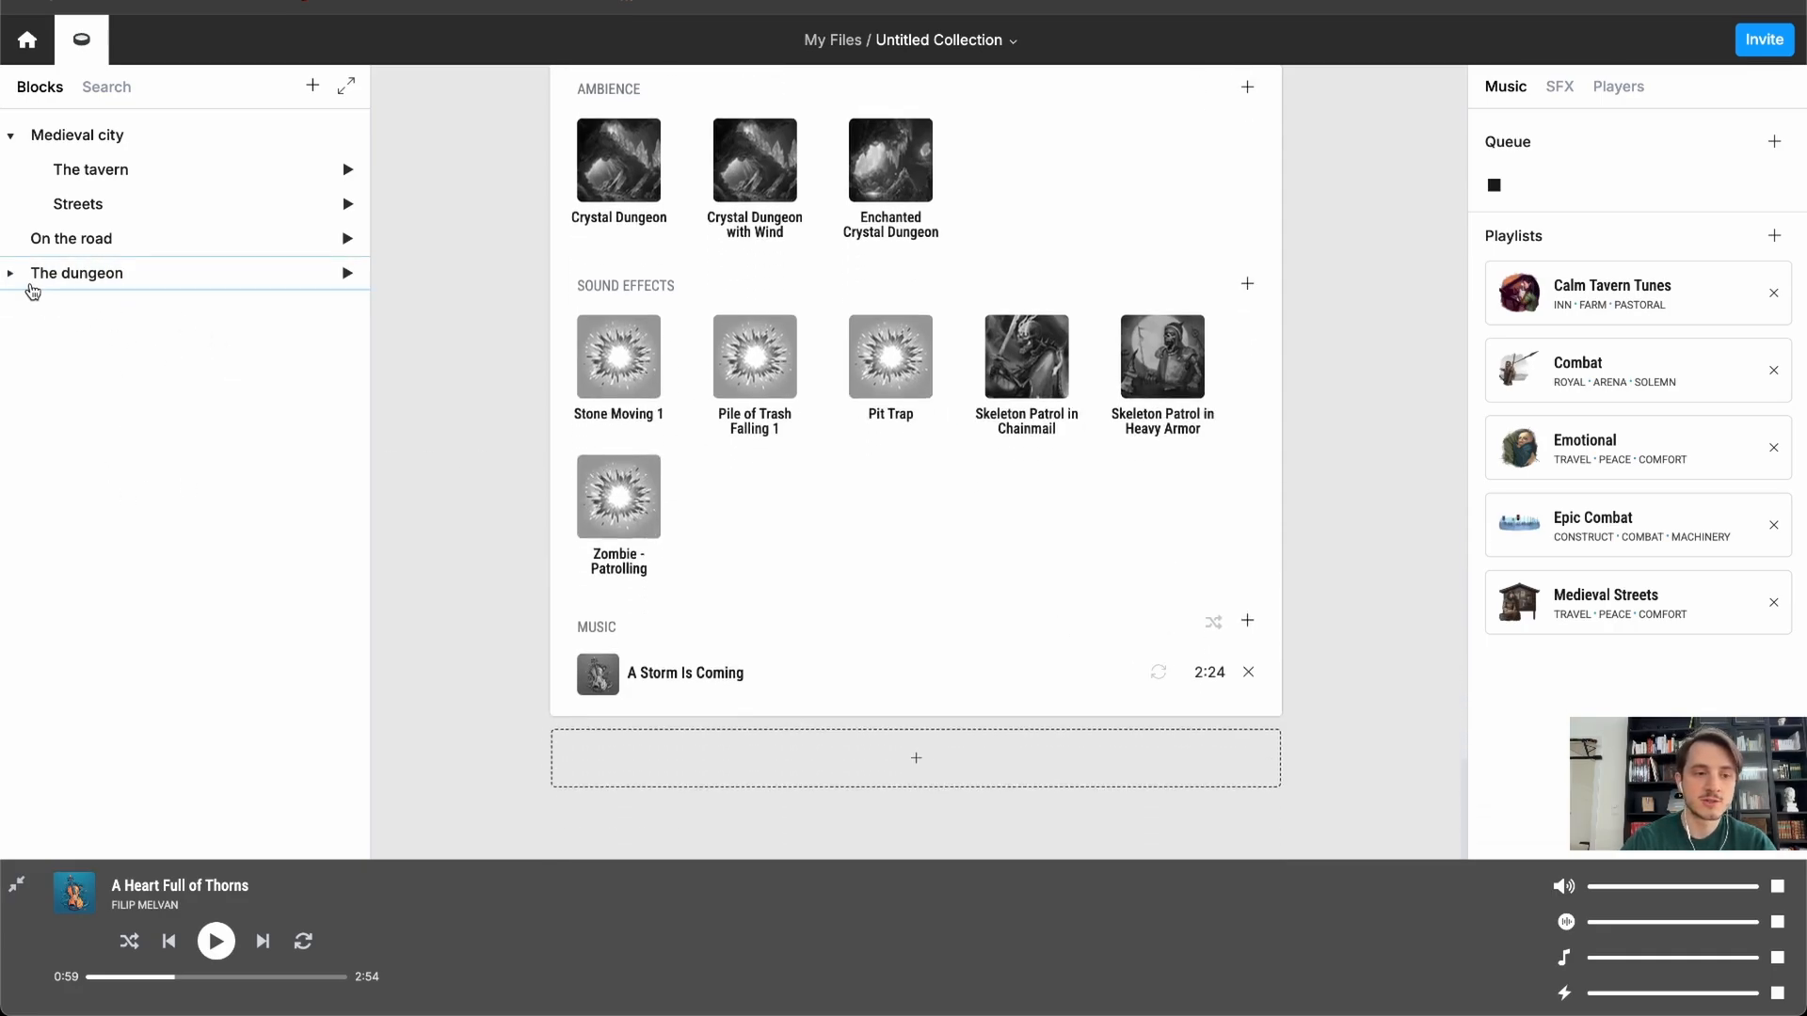
{"action": "left_click", "coordinate": [12, 275]}
{"action": "scroll", "coordinate": [941, 541], "scroll_direction": "down", "scroll_amount": 10}
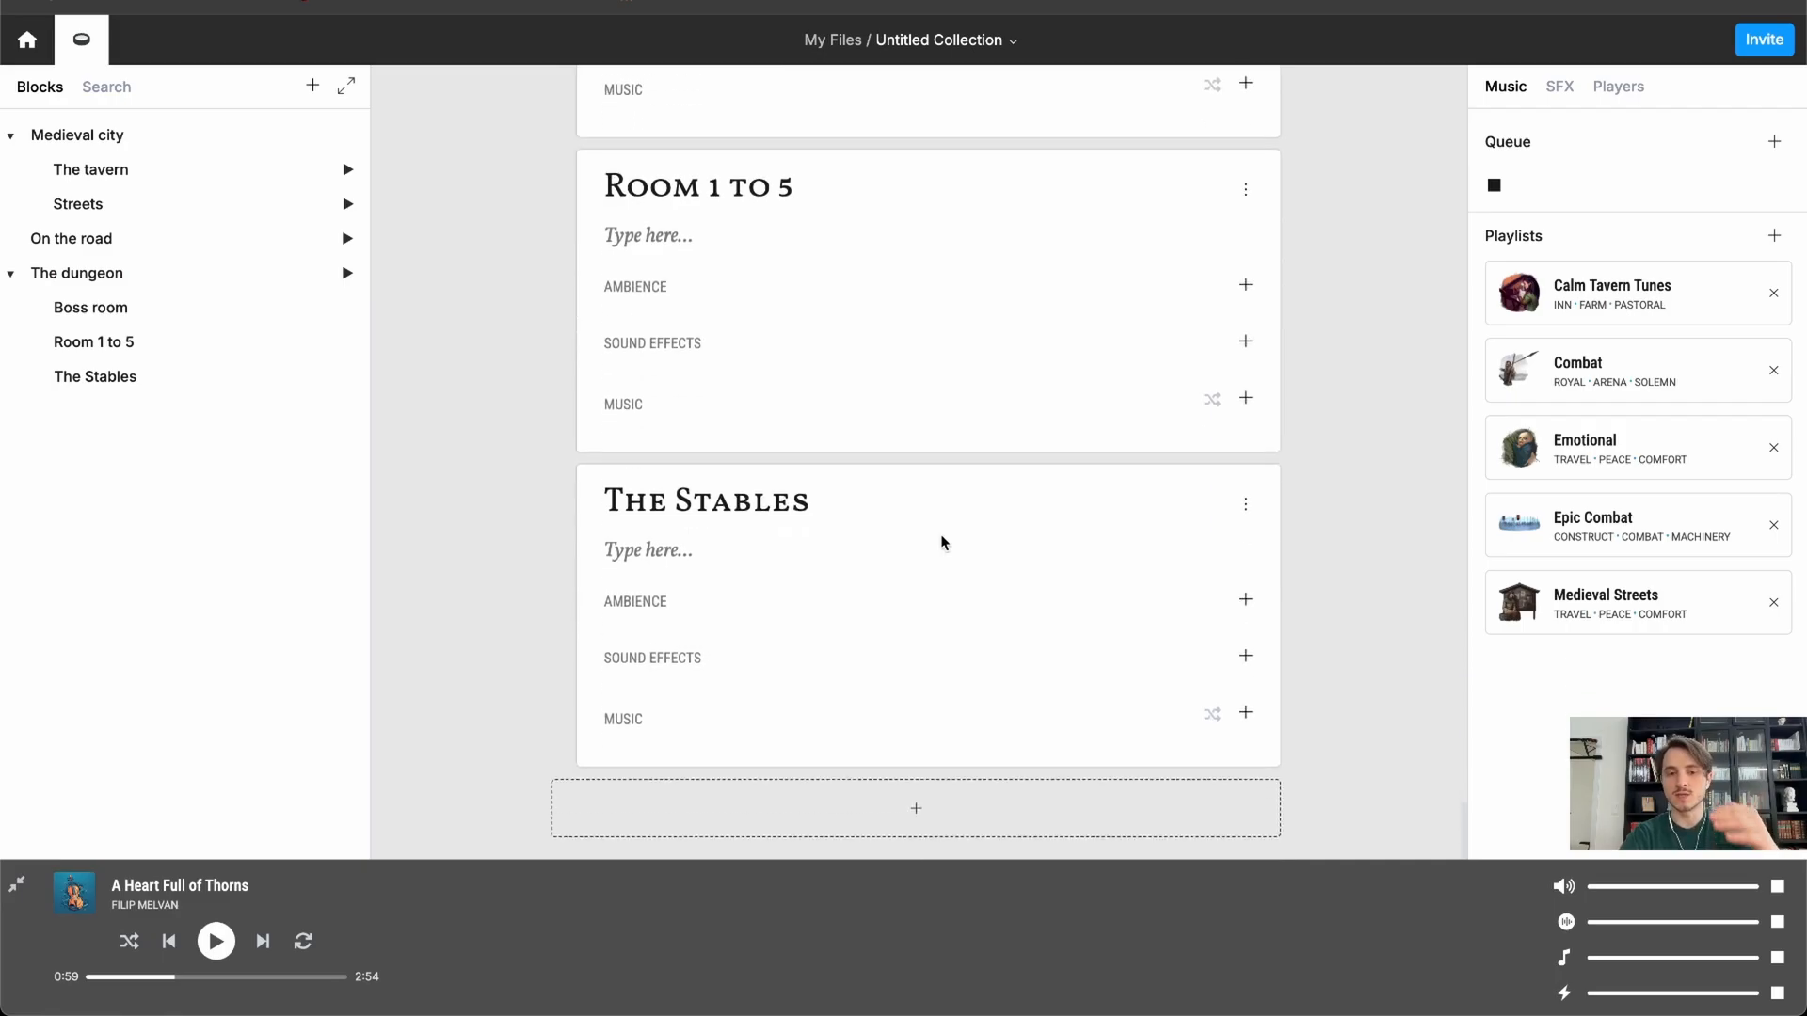
- Search the ambiences for "medieval city" and add Medieval City to the Medieval city block
{"action": "scroll", "coordinate": [942, 542], "scroll_direction": "up", "scroll_amount": 15}
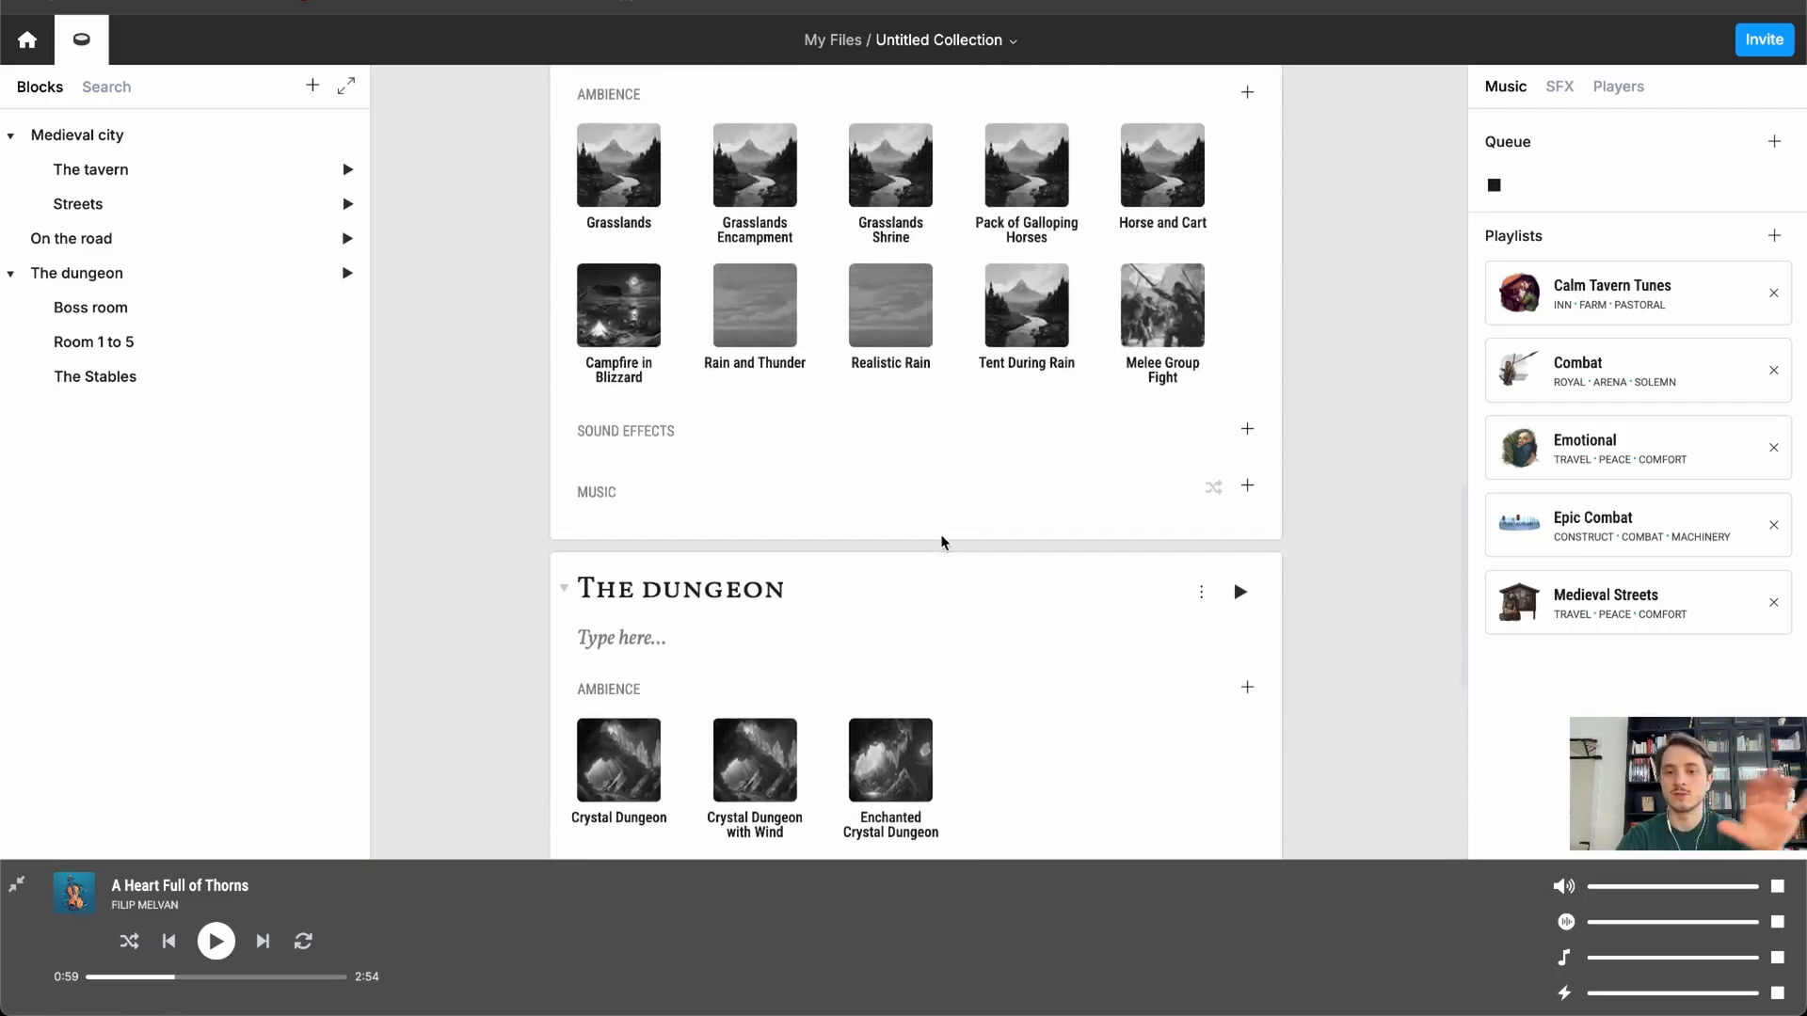
{"action": "scroll", "coordinate": [942, 542], "scroll_direction": "up", "scroll_amount": 10}
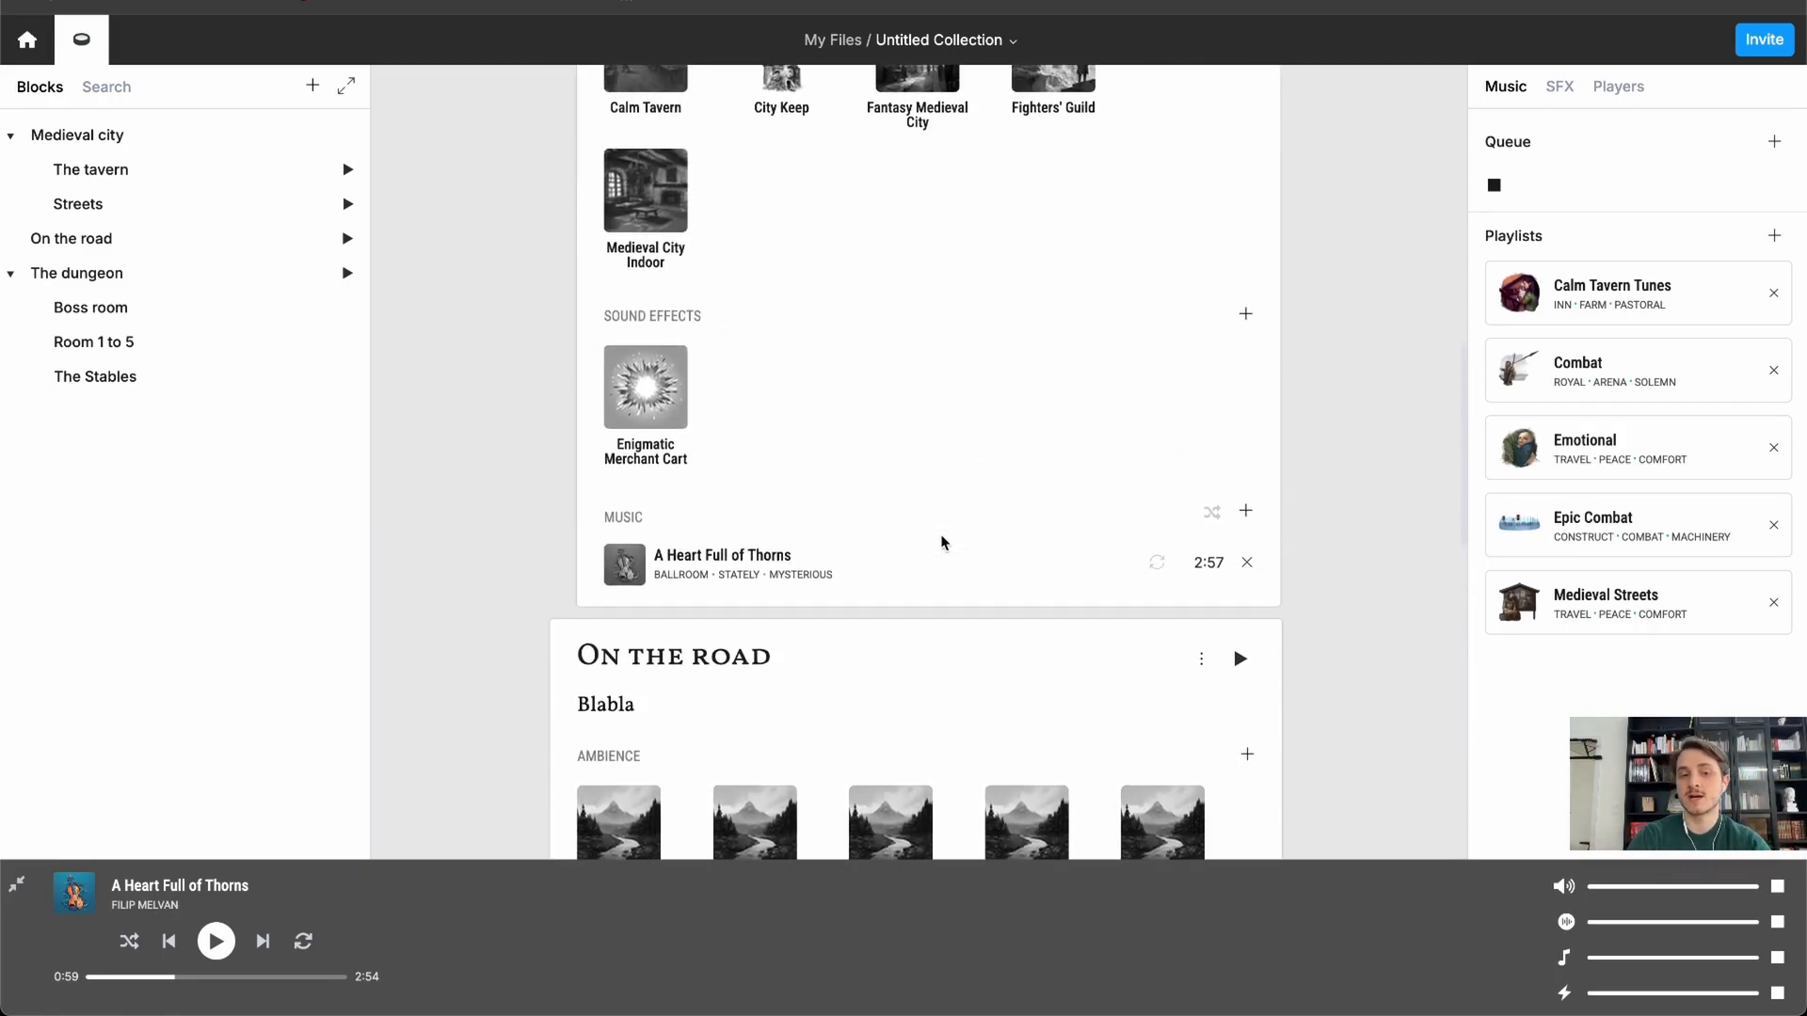
{"action": "scroll", "coordinate": [942, 542], "scroll_direction": "up", "scroll_amount": 10}
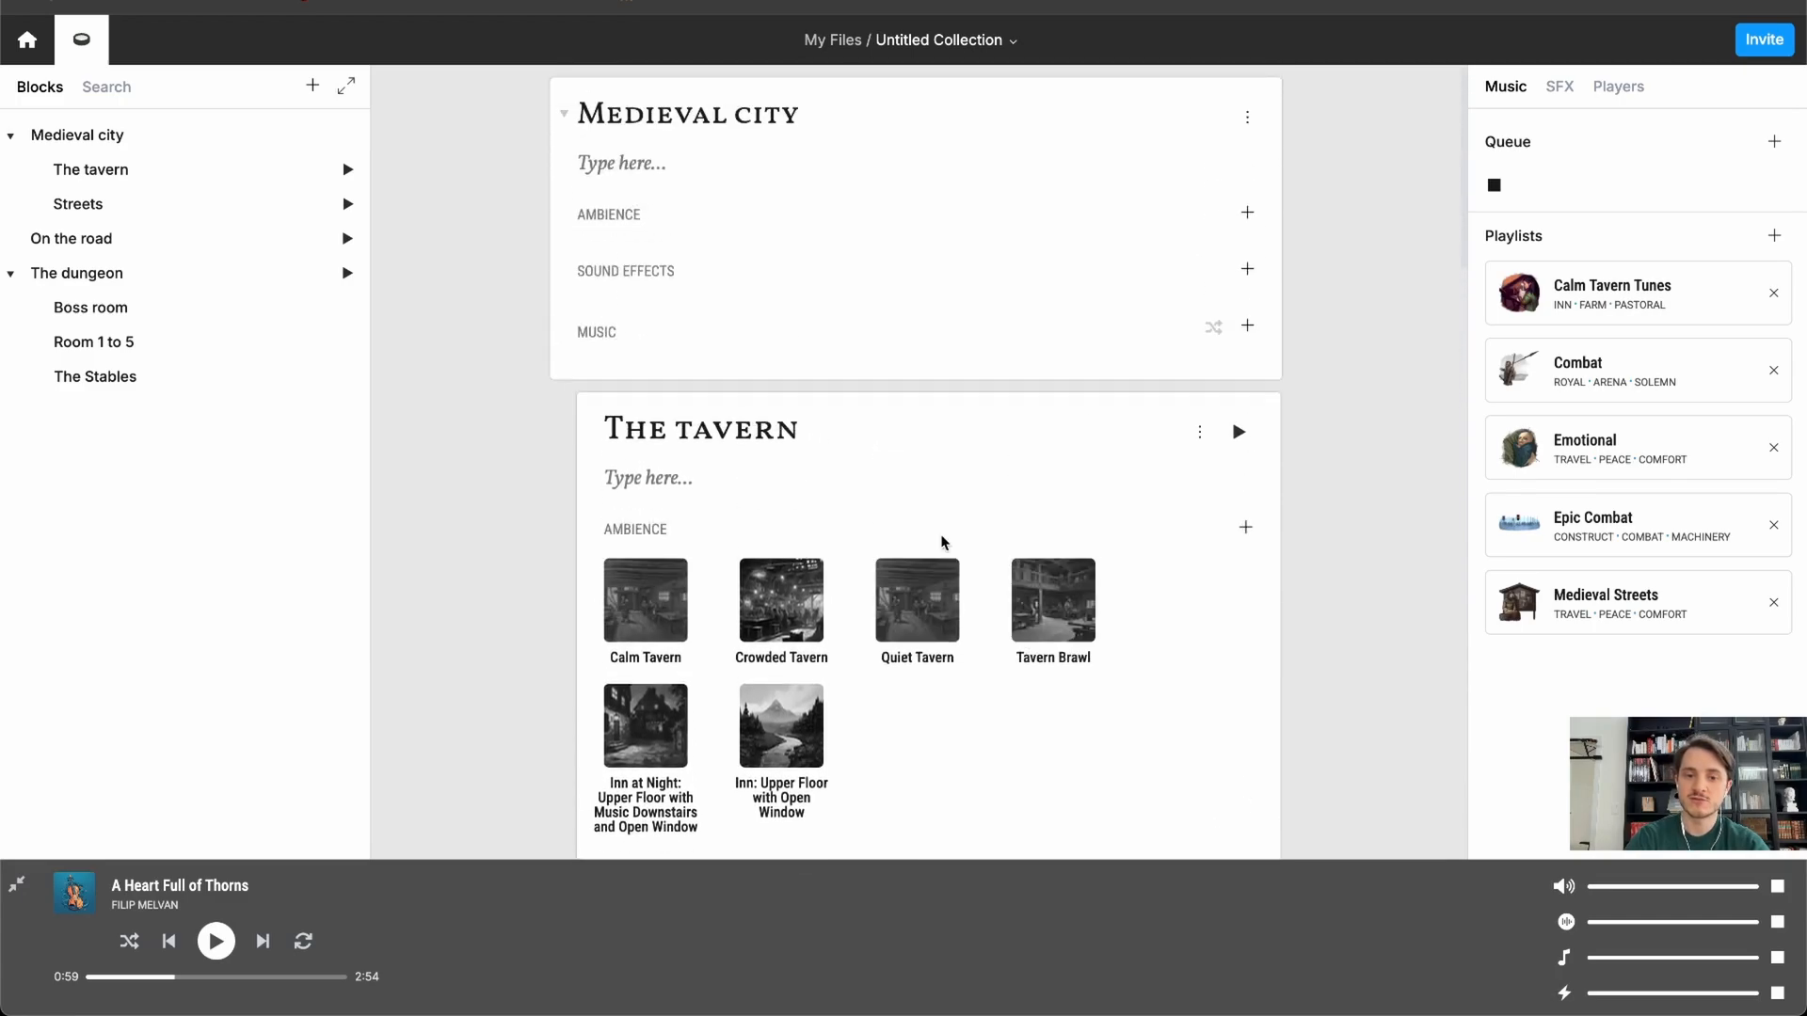
{"action": "left_click", "coordinate": [1247, 213]}
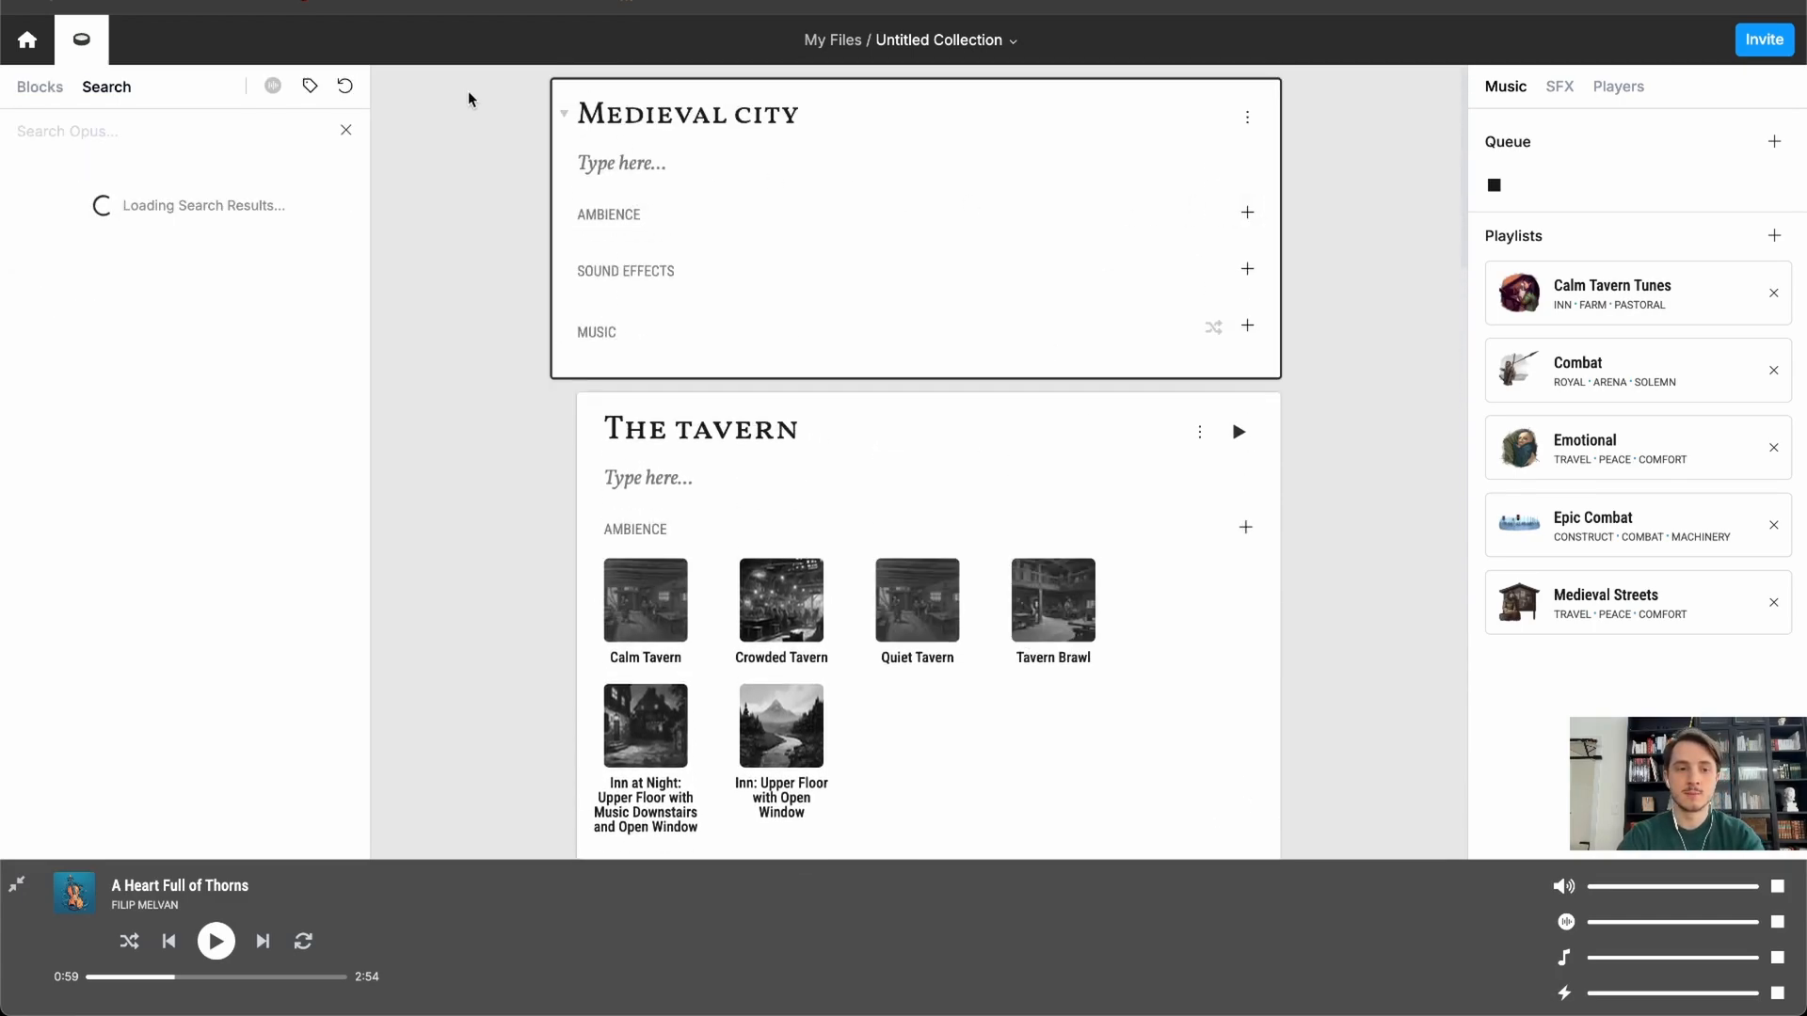
{"action": "type", "text": "medival"}
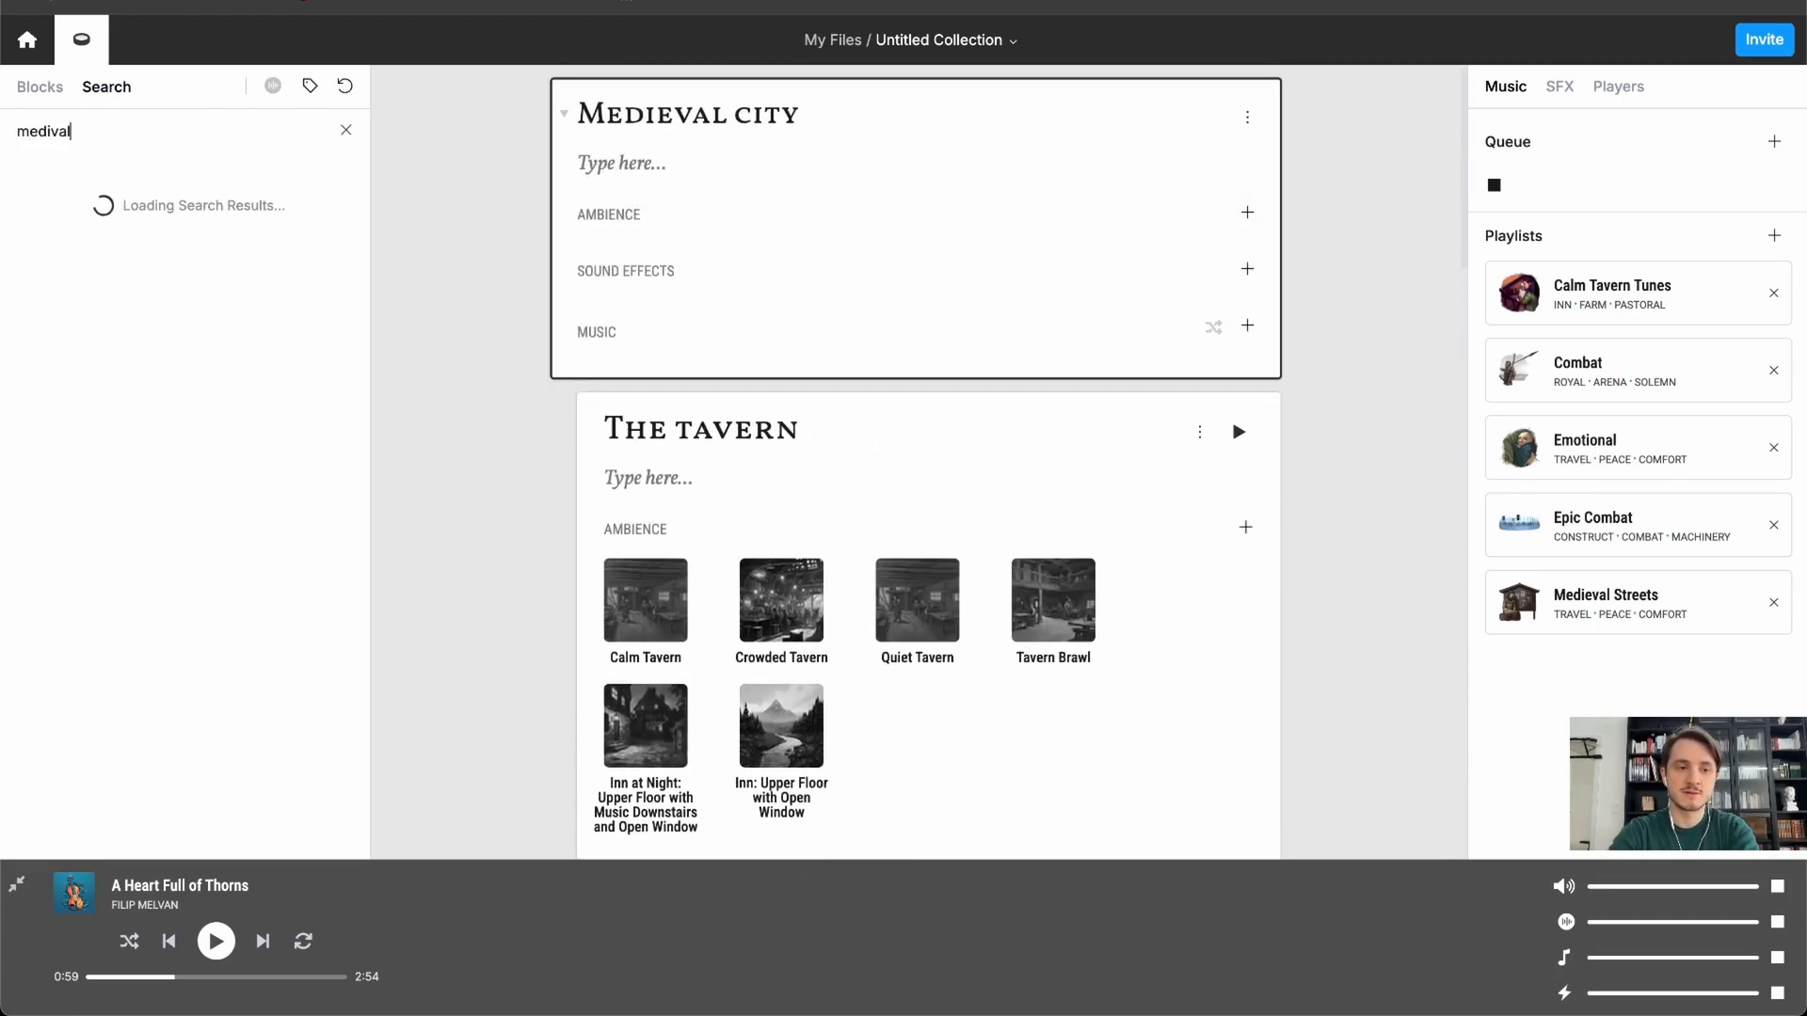
{"action": "key", "text": "BackSpace"}
{"action": "key", "text": "BackSpace"}
{"action": "key", "text": "BackSpace"}
{"action": "type", "text": "eval city"}
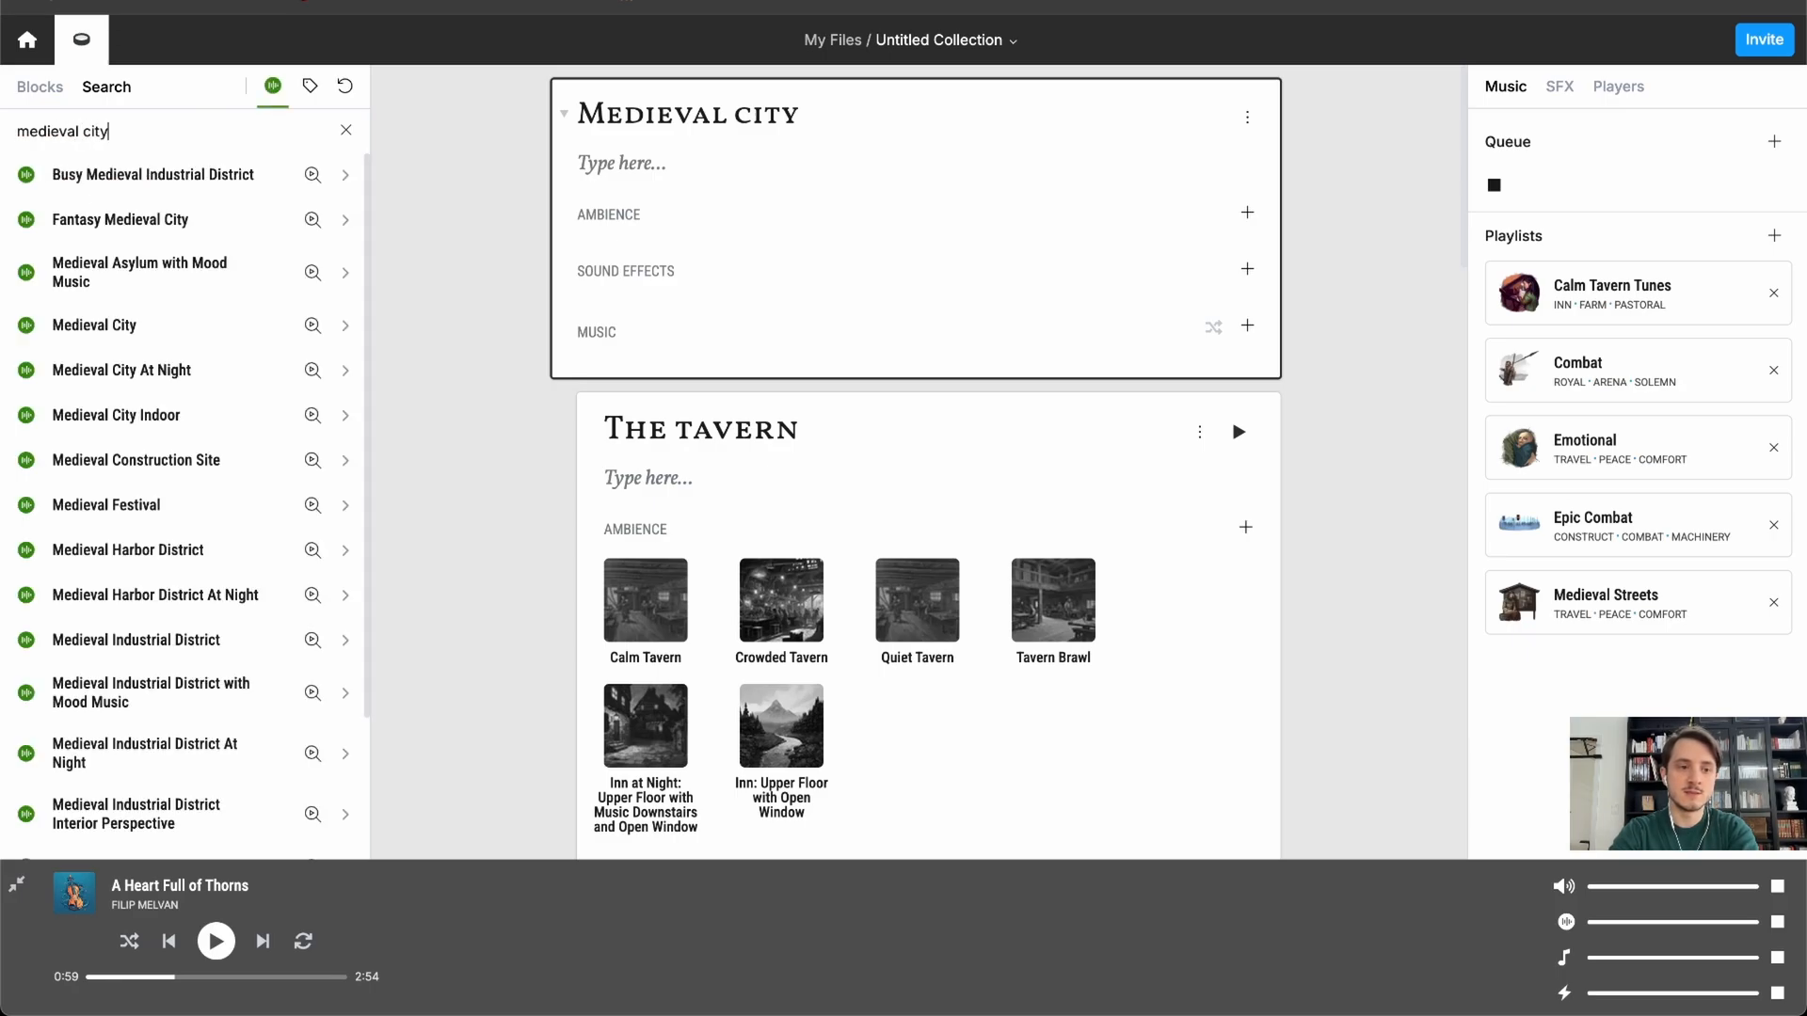
{"action": "left_click", "coordinate": [344, 264]}
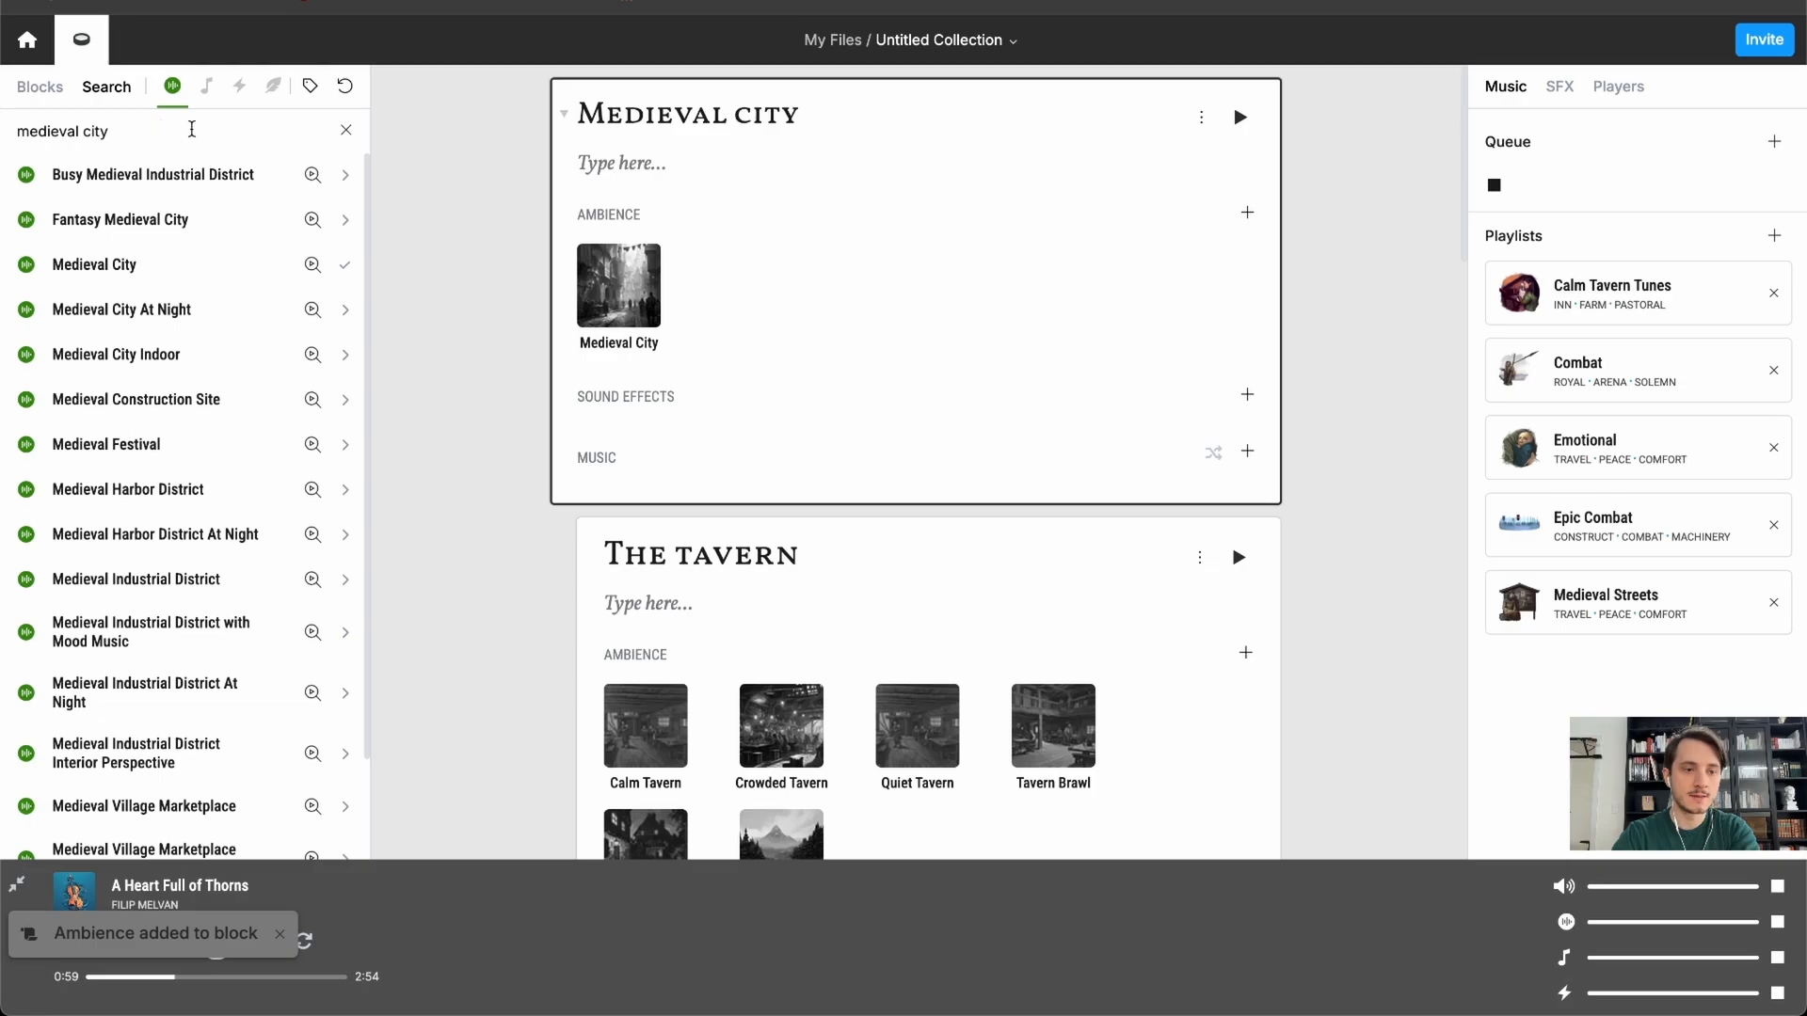
{"action": "double_click", "coordinate": [189, 129]}
- Play the Medieval city block, stop its ambience, and look over The tavern block beneath it
{"action": "left_click", "coordinate": [1241, 117]}
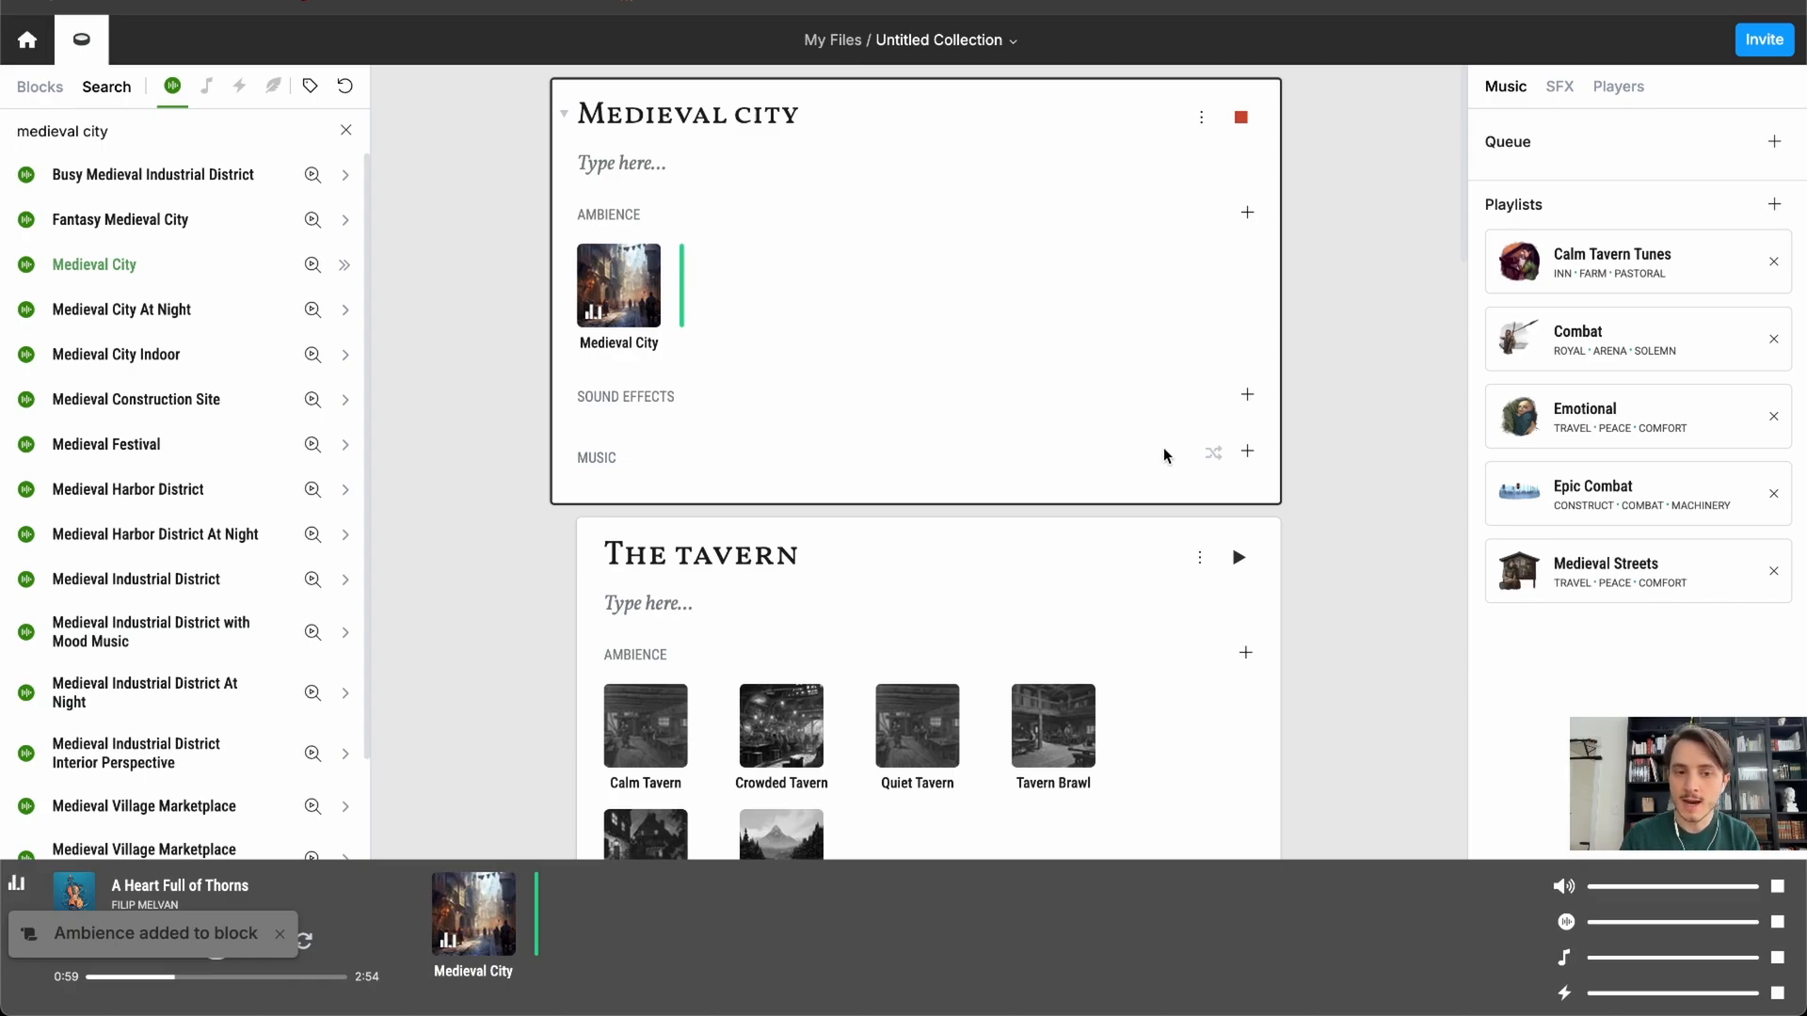
{"action": "left_click", "coordinate": [480, 908]}
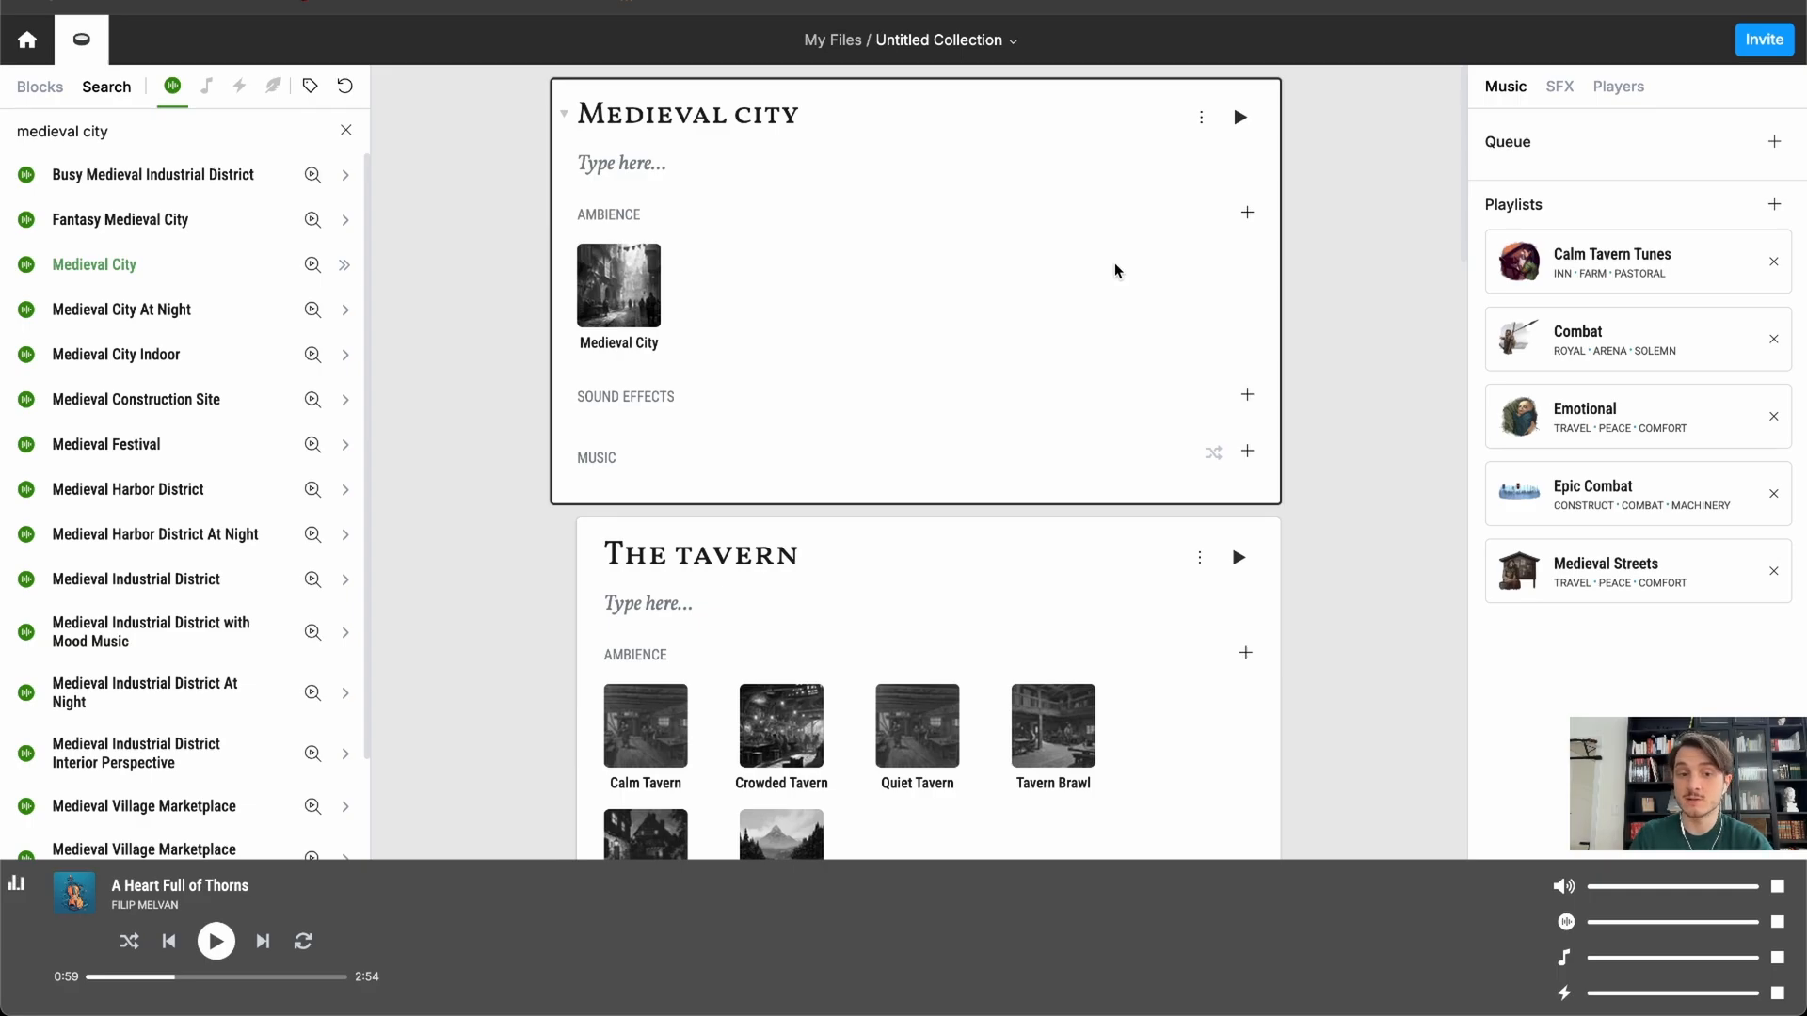
{"action": "scroll", "coordinate": [1115, 271], "scroll_direction": "down", "scroll_amount": 3}
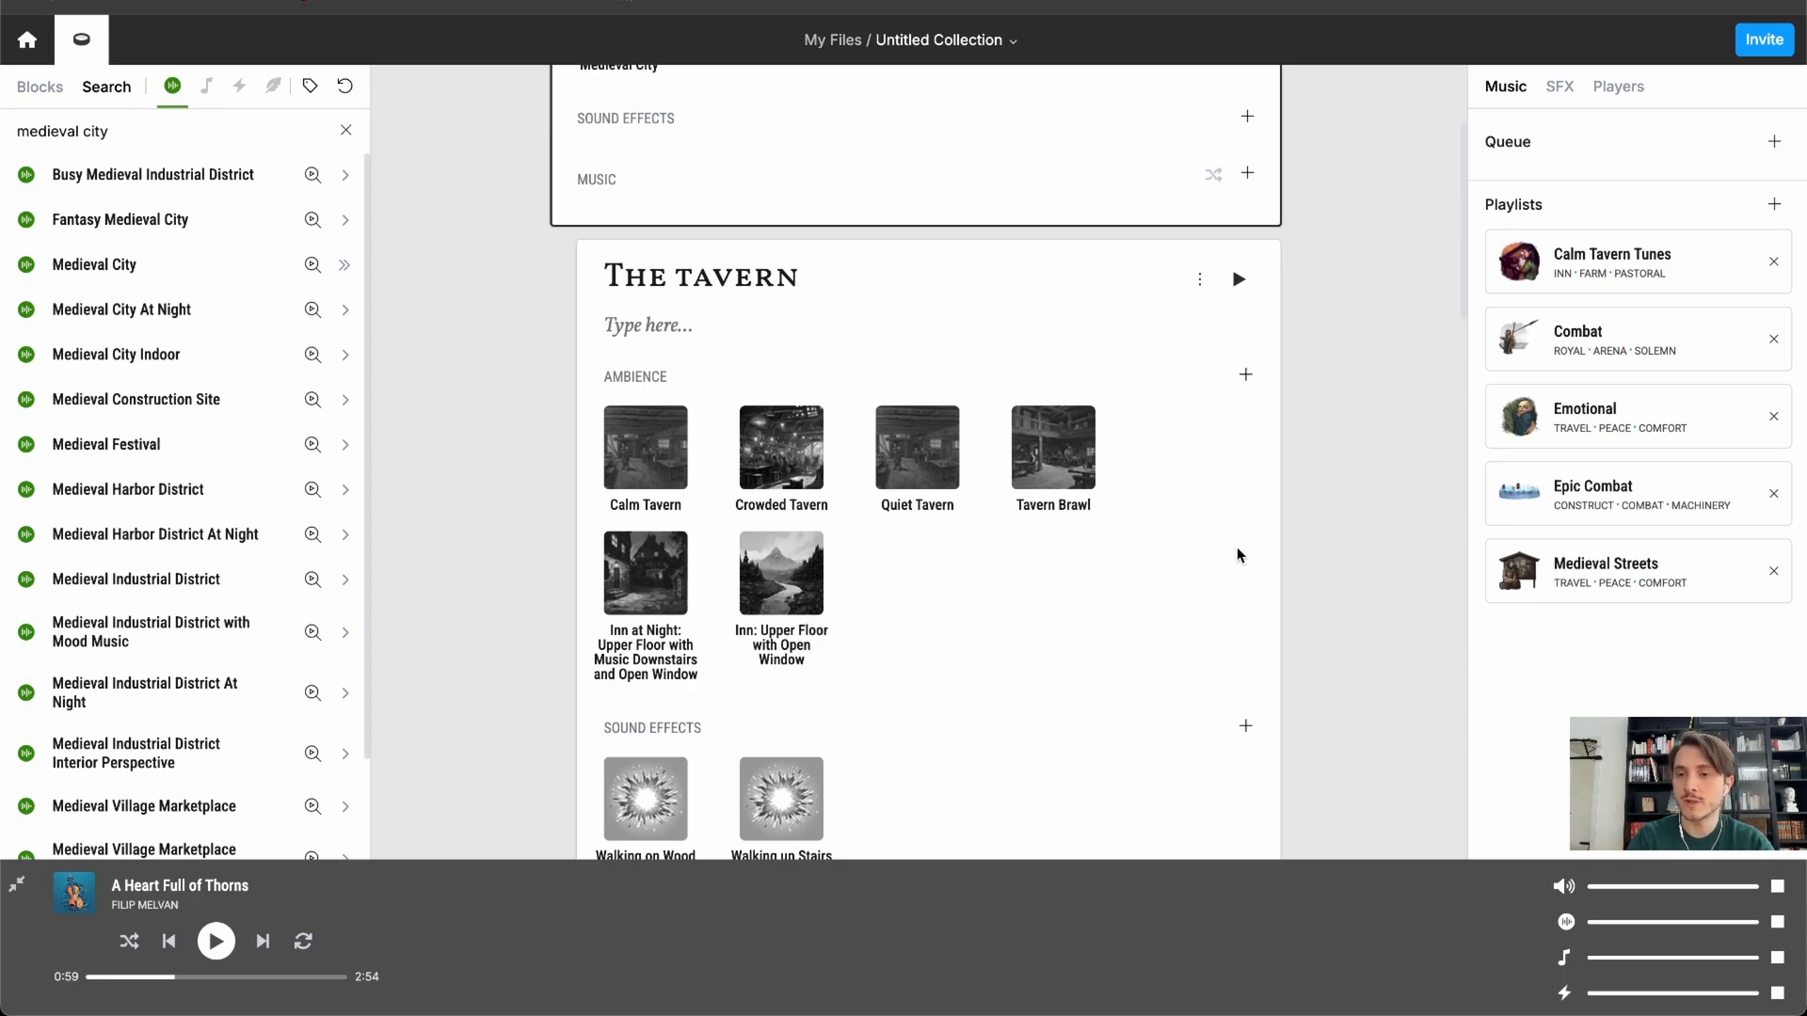
{"action": "scroll", "coordinate": [1236, 549], "scroll_direction": "up", "scroll_amount": 3}
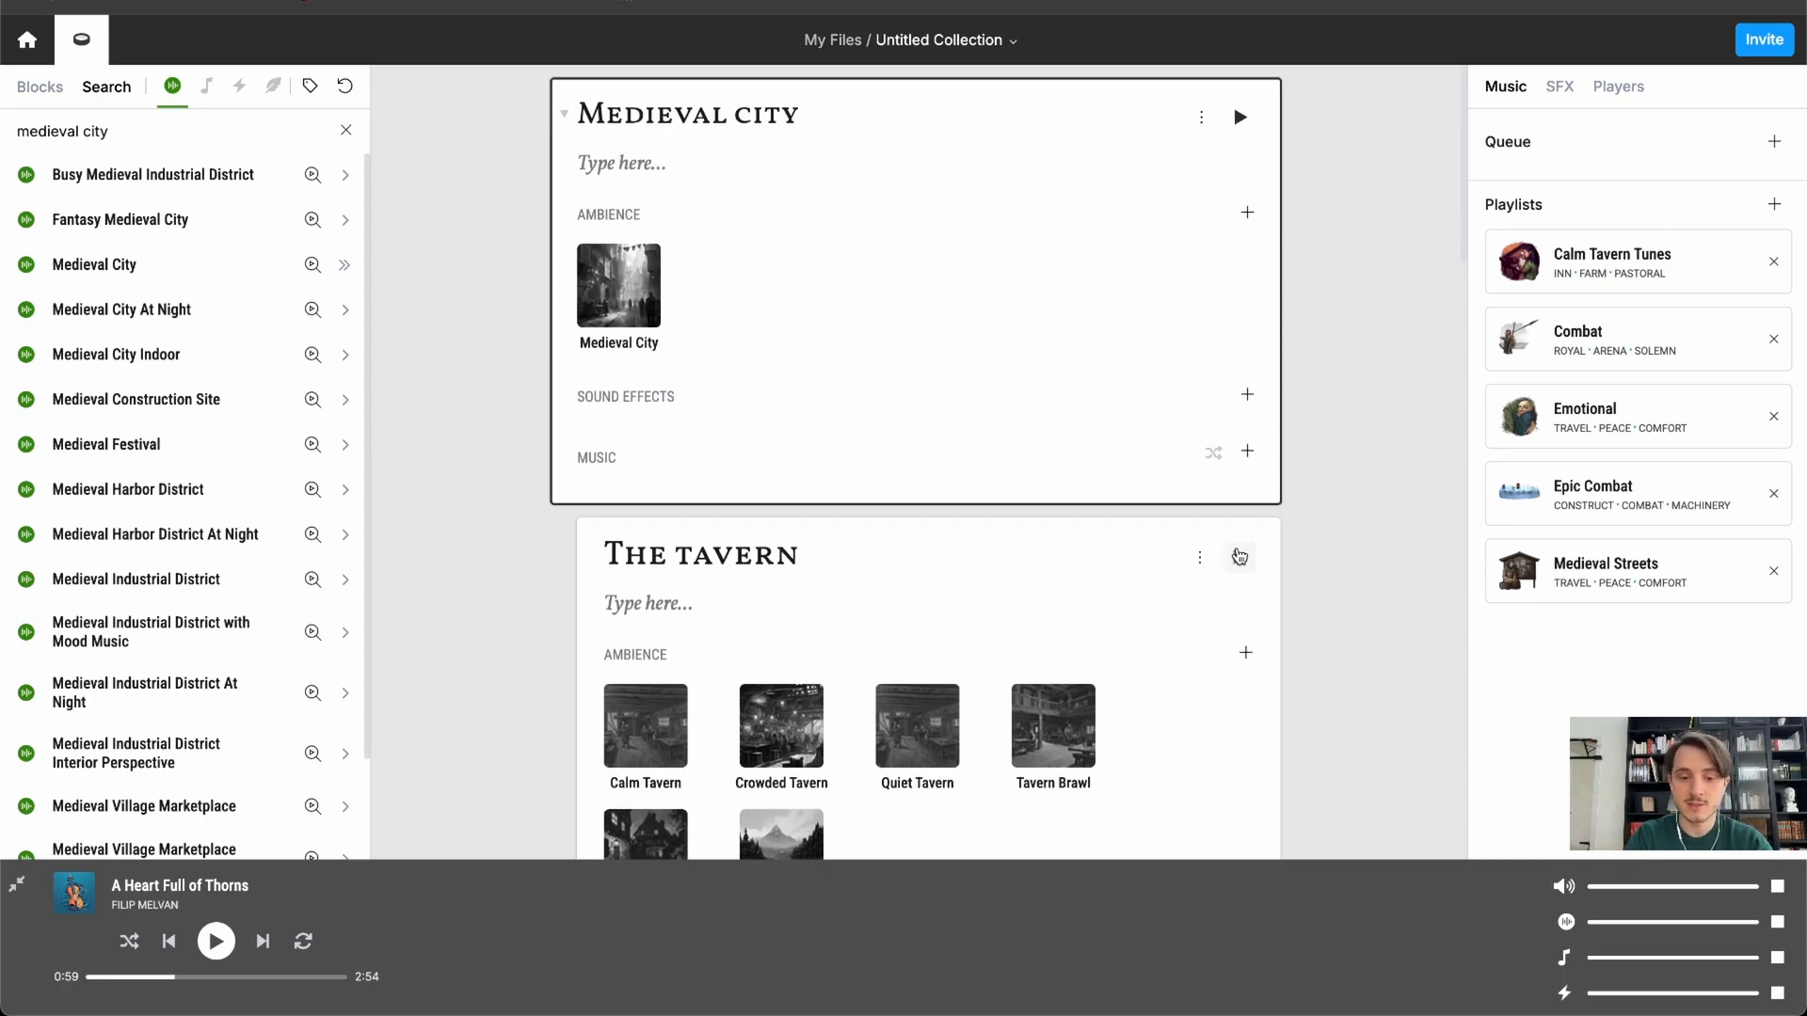
{"action": "scroll", "coordinate": [1239, 556], "scroll_direction": "down", "scroll_amount": 1}
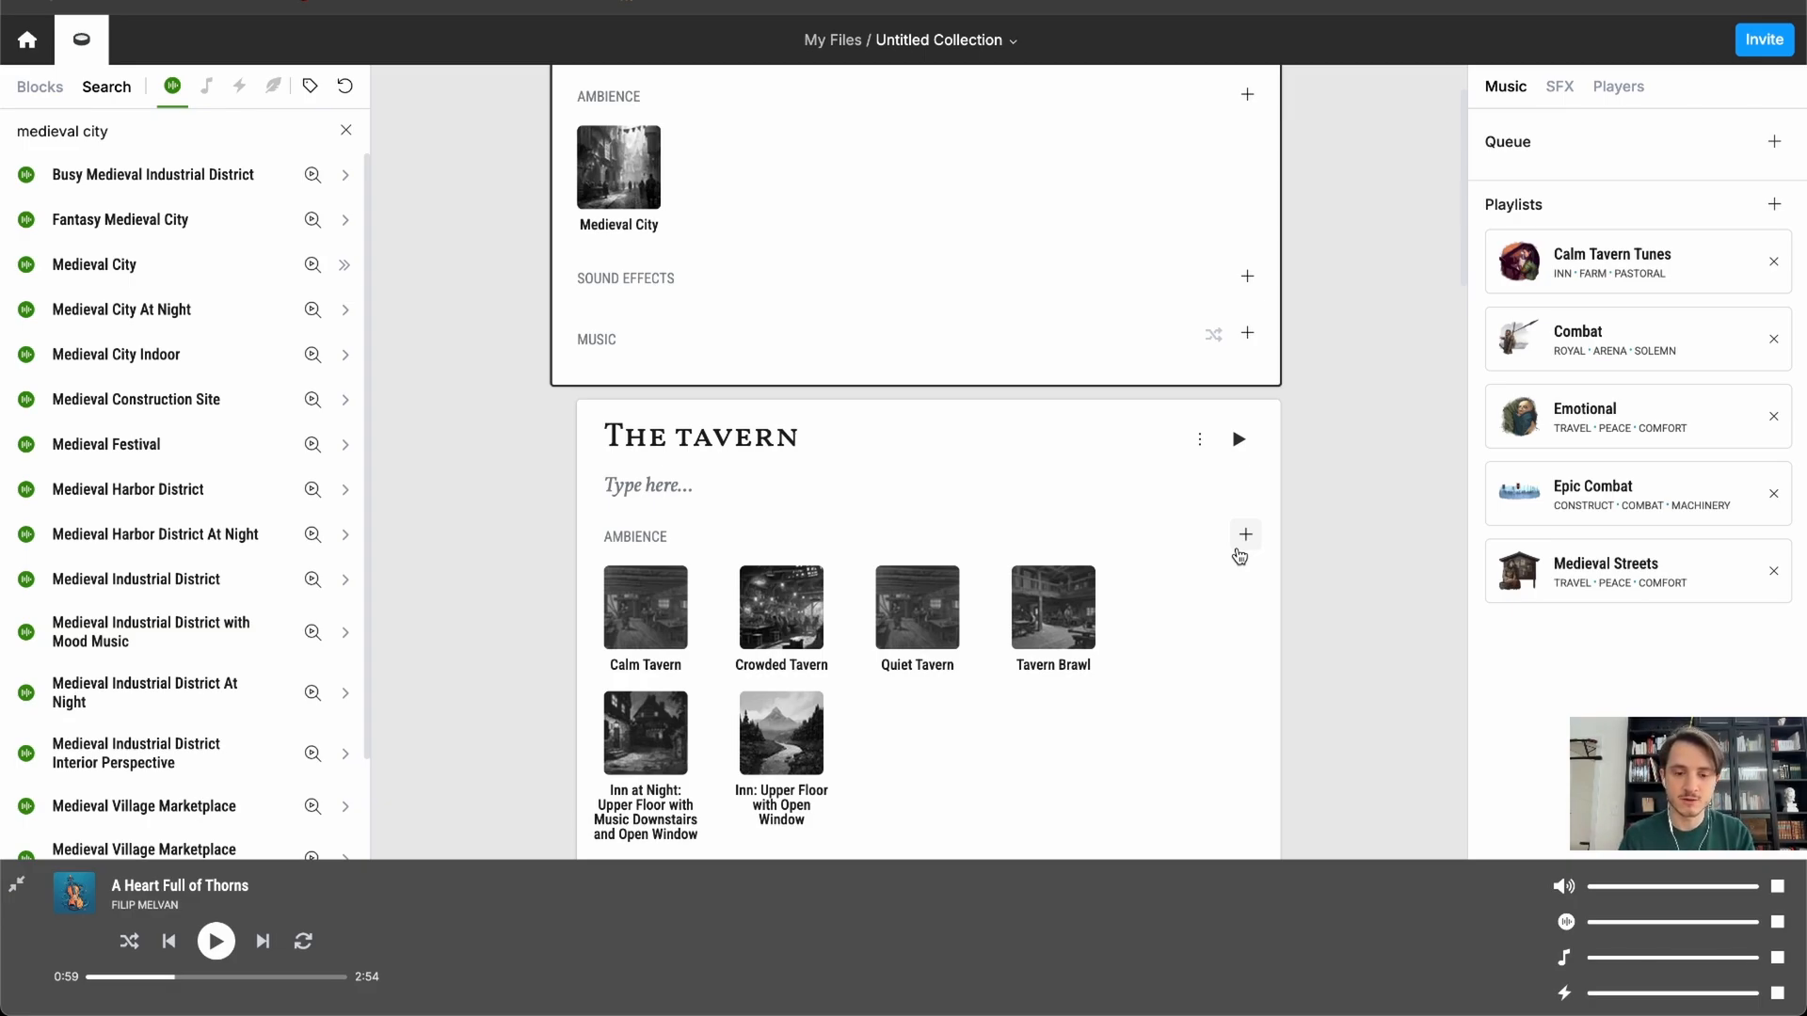
{"action": "scroll", "coordinate": [1239, 556], "scroll_direction": "up", "scroll_amount": 2}
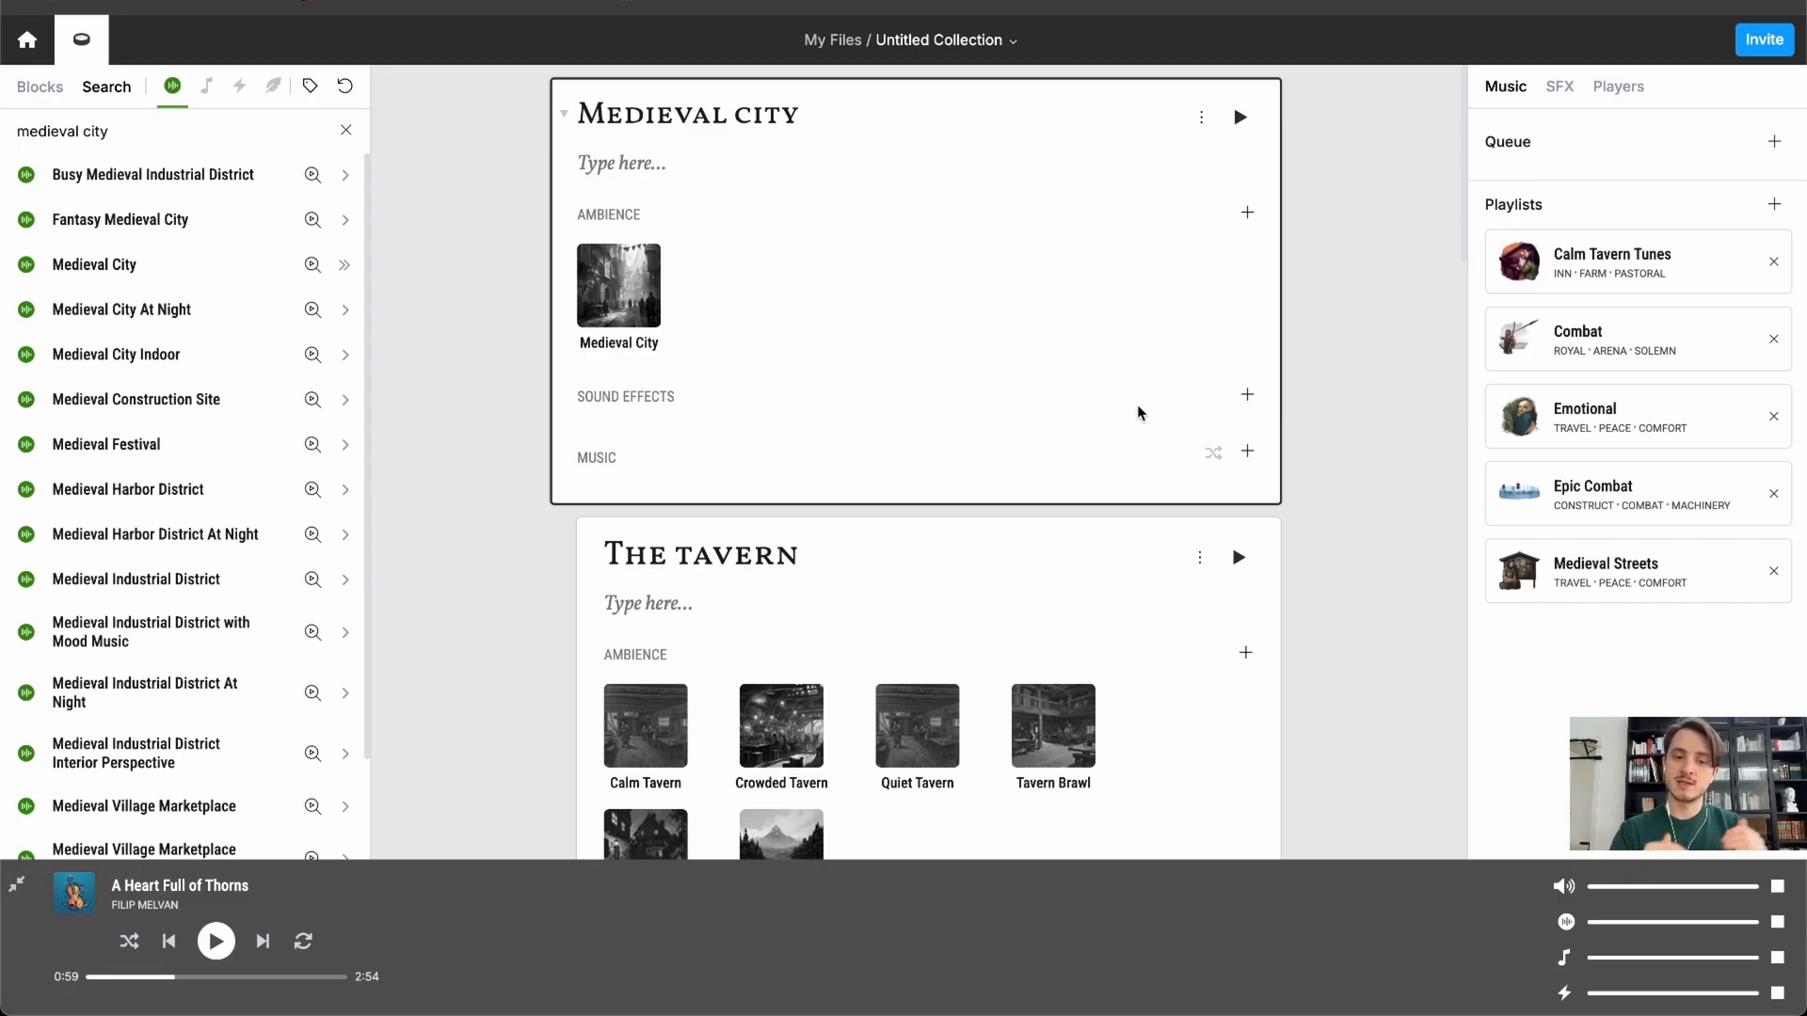
{"action": "scroll", "coordinate": [1138, 413], "scroll_direction": "down", "scroll_amount": 3}
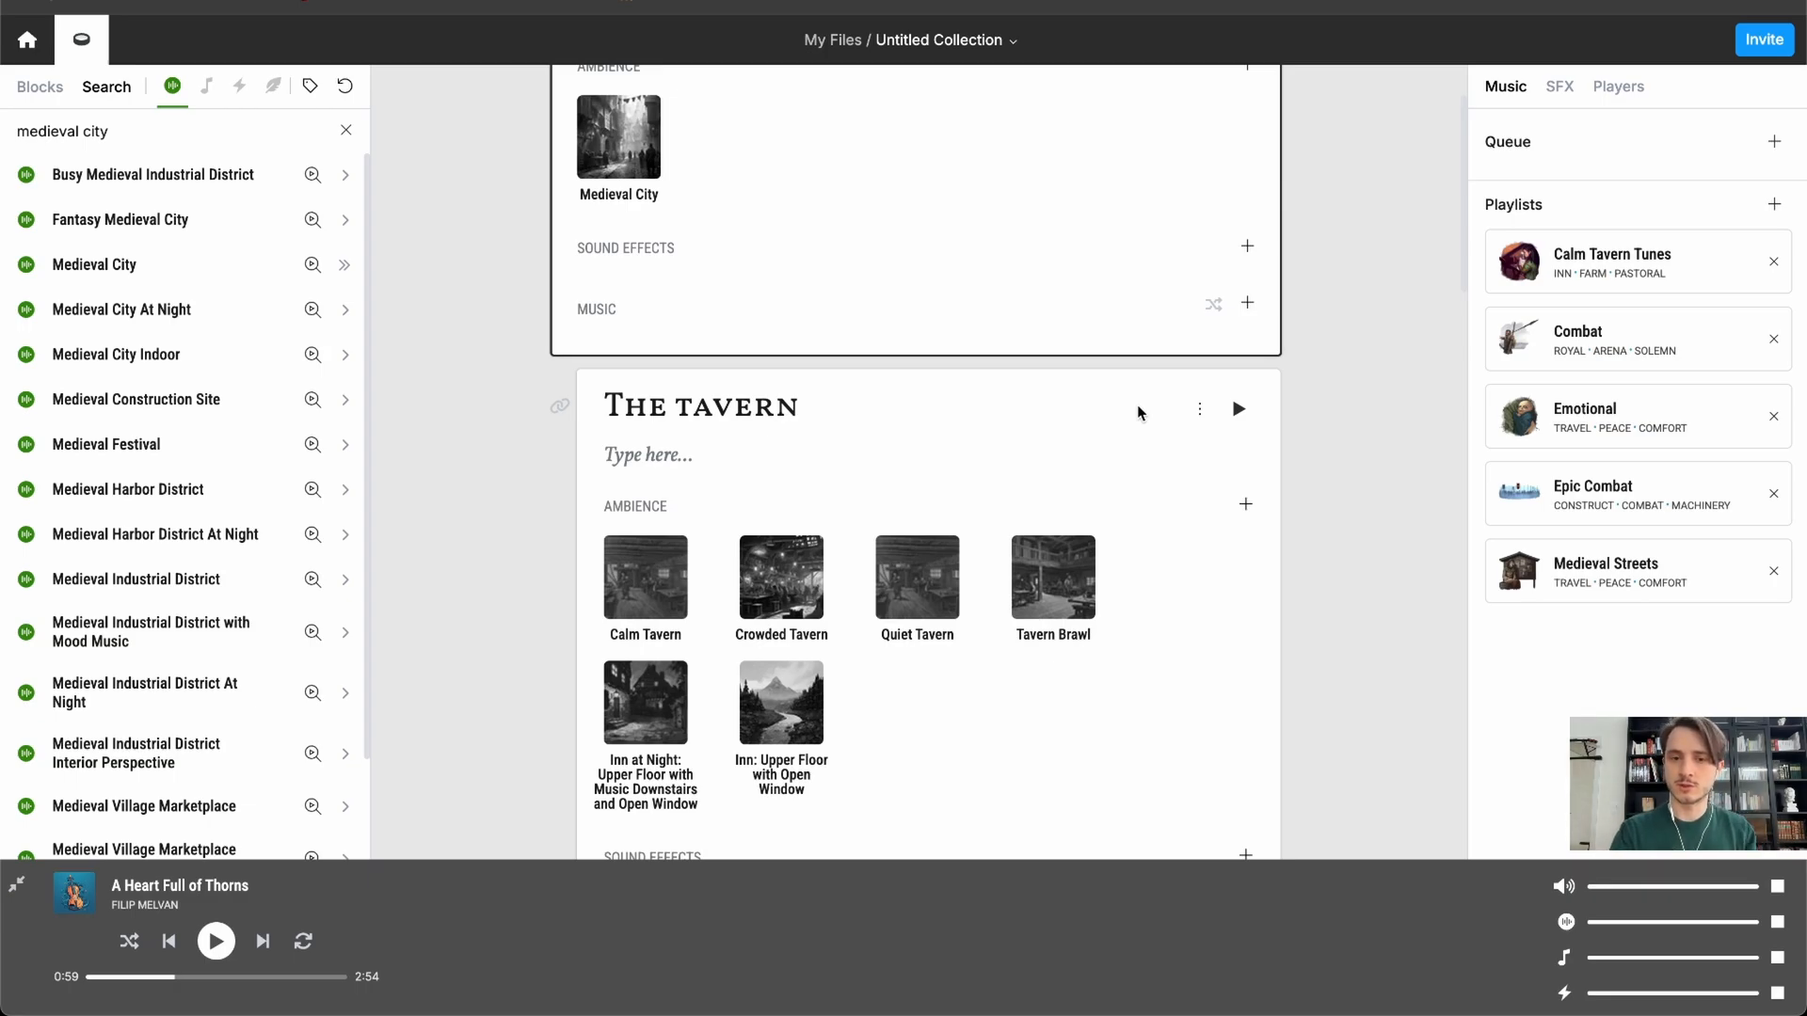
- Rename the collection to My super adventure
{"action": "left_click", "coordinate": [1014, 42]}
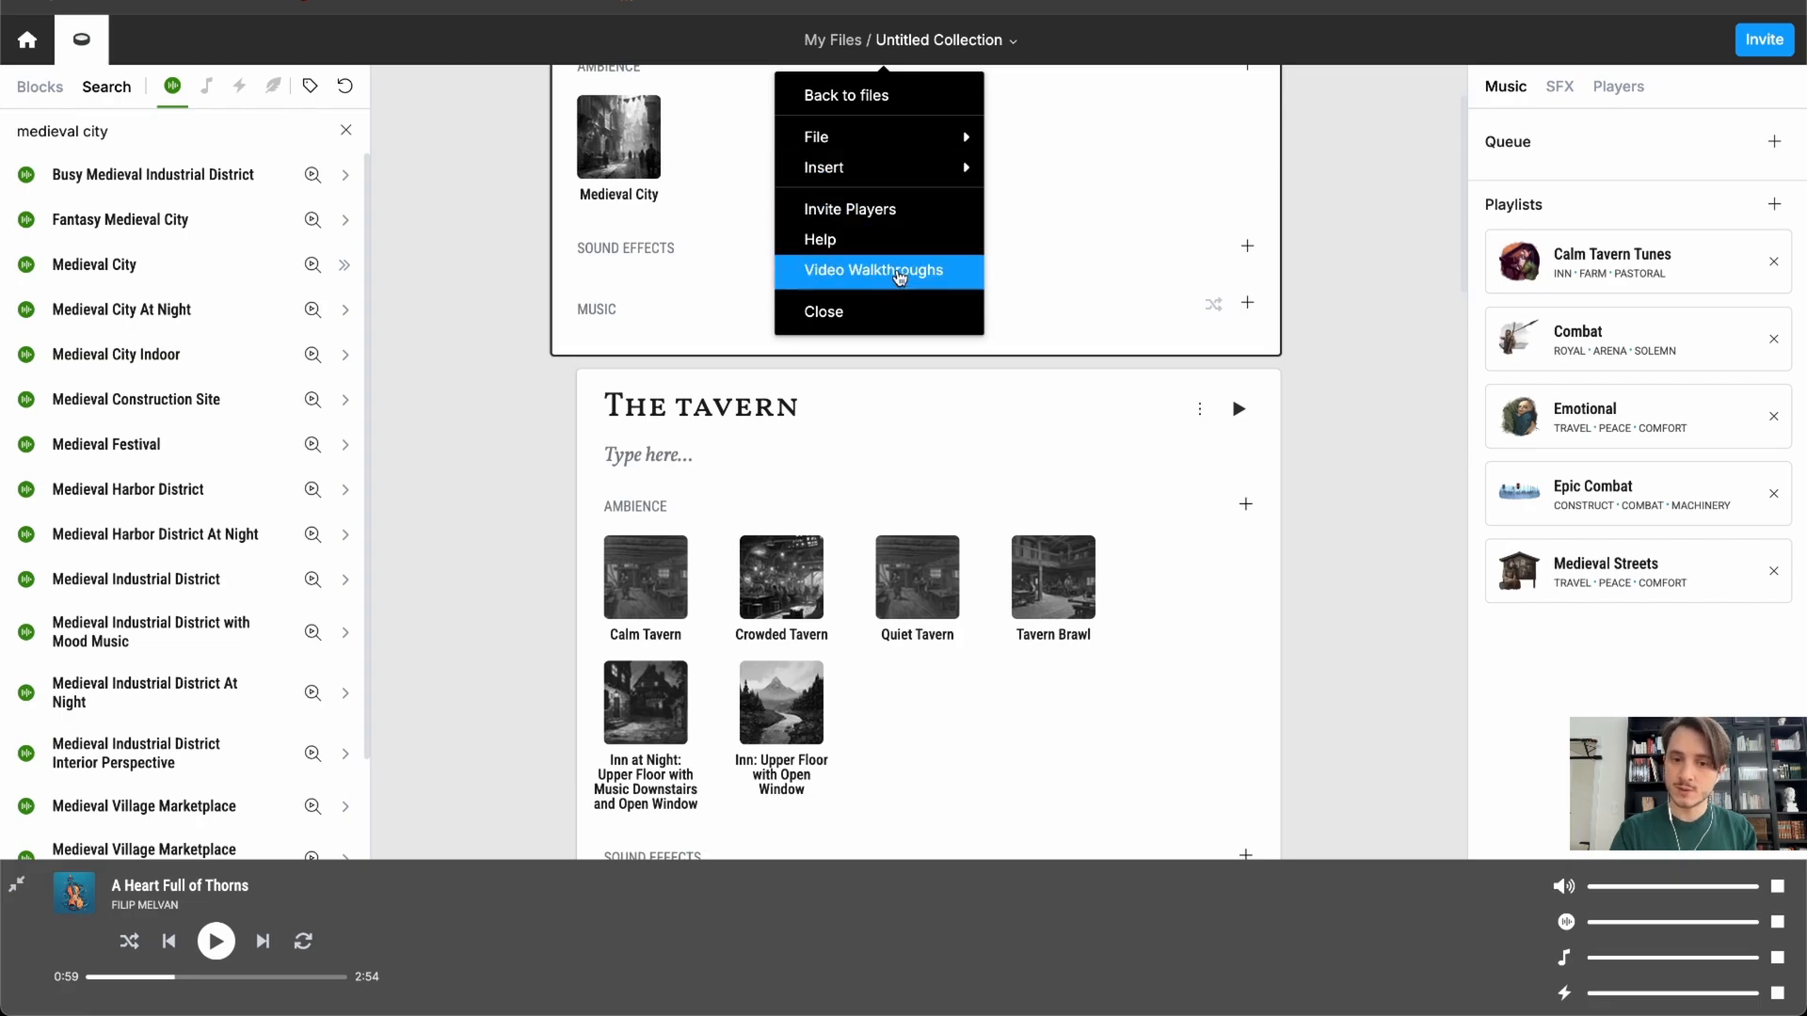
{"action": "mouse_move", "coordinate": [906, 137]}
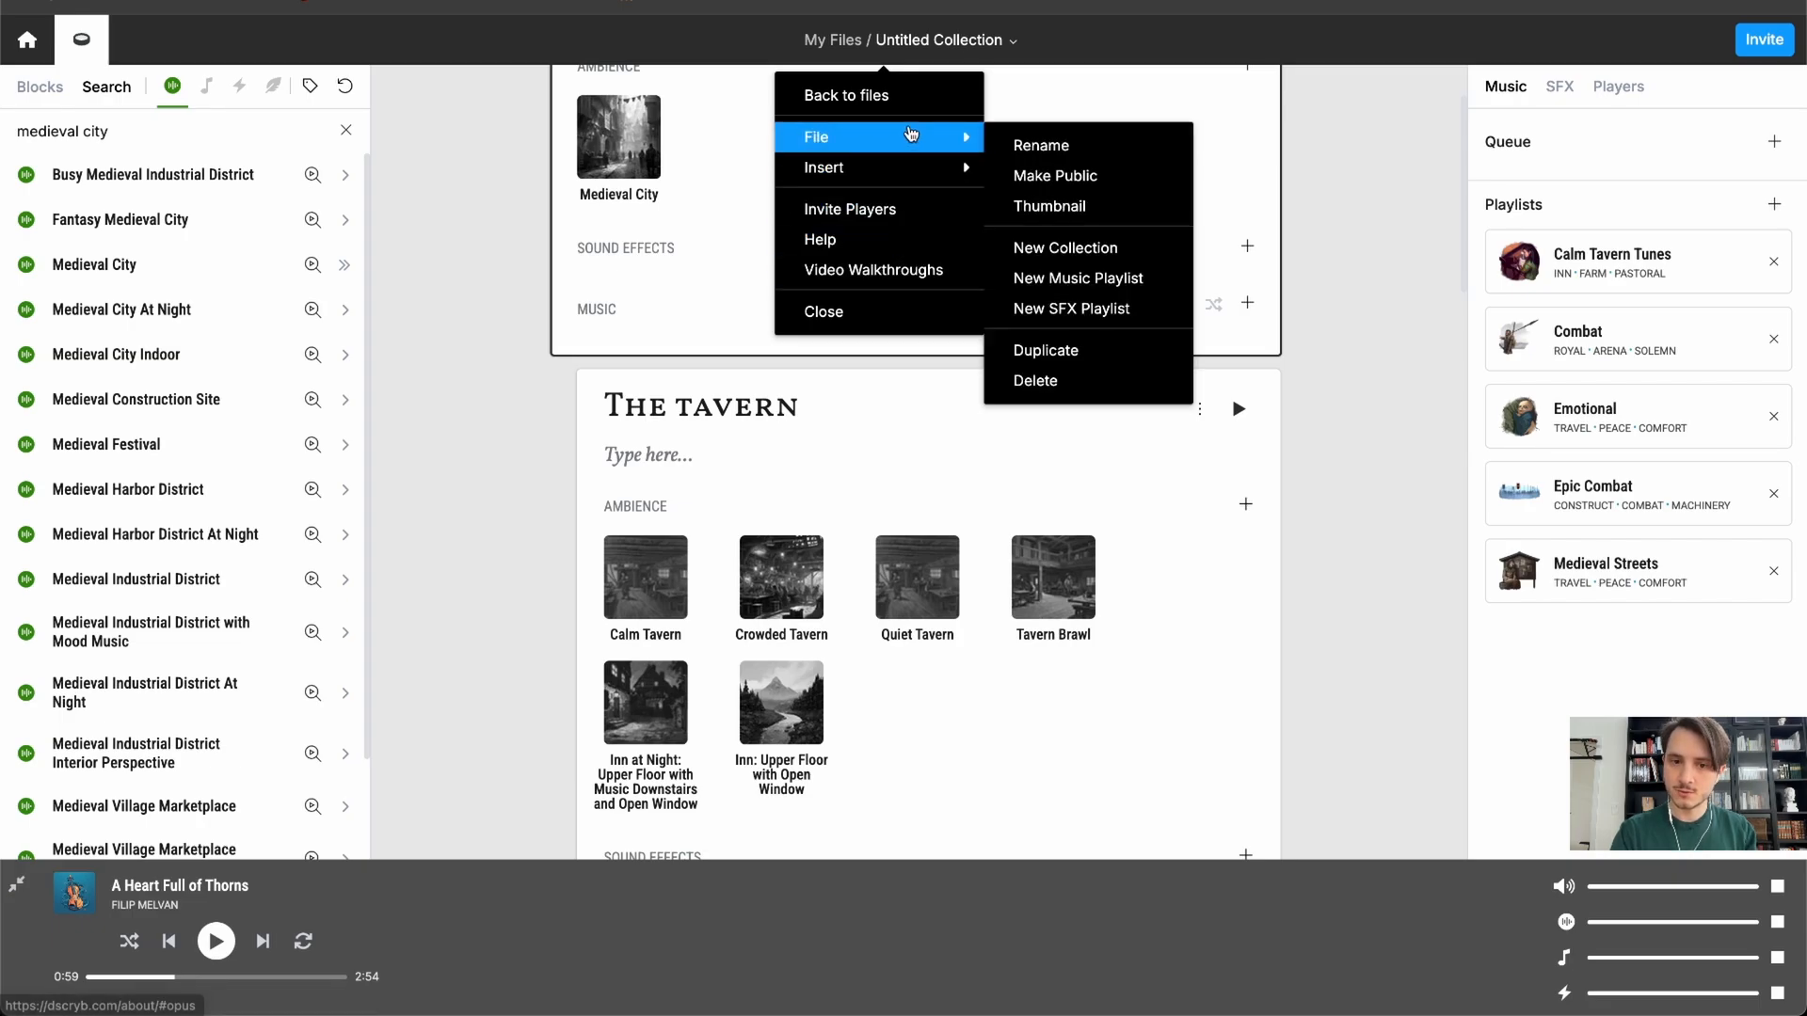
{"action": "left_click", "coordinate": [1054, 146]}
{"action": "double_click", "coordinate": [865, 494]}
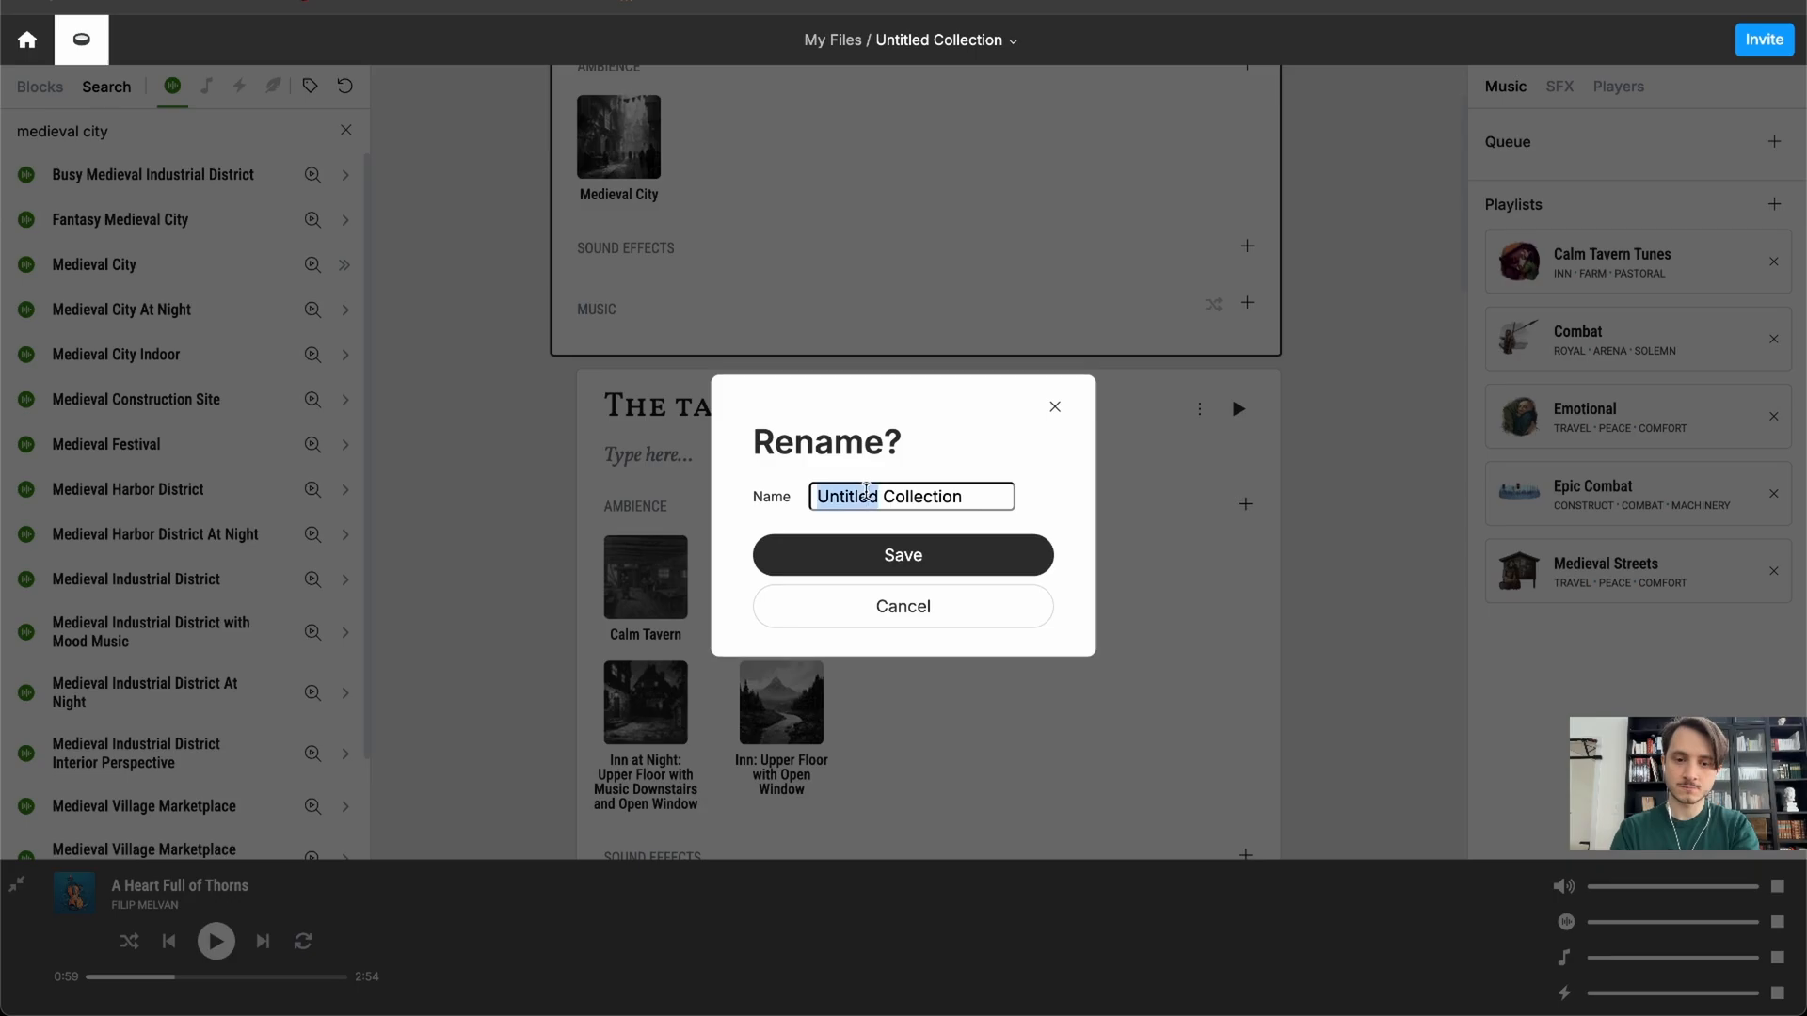
{"action": "triple_click", "coordinate": [866, 493]}
{"action": "type", "text": "My super "}
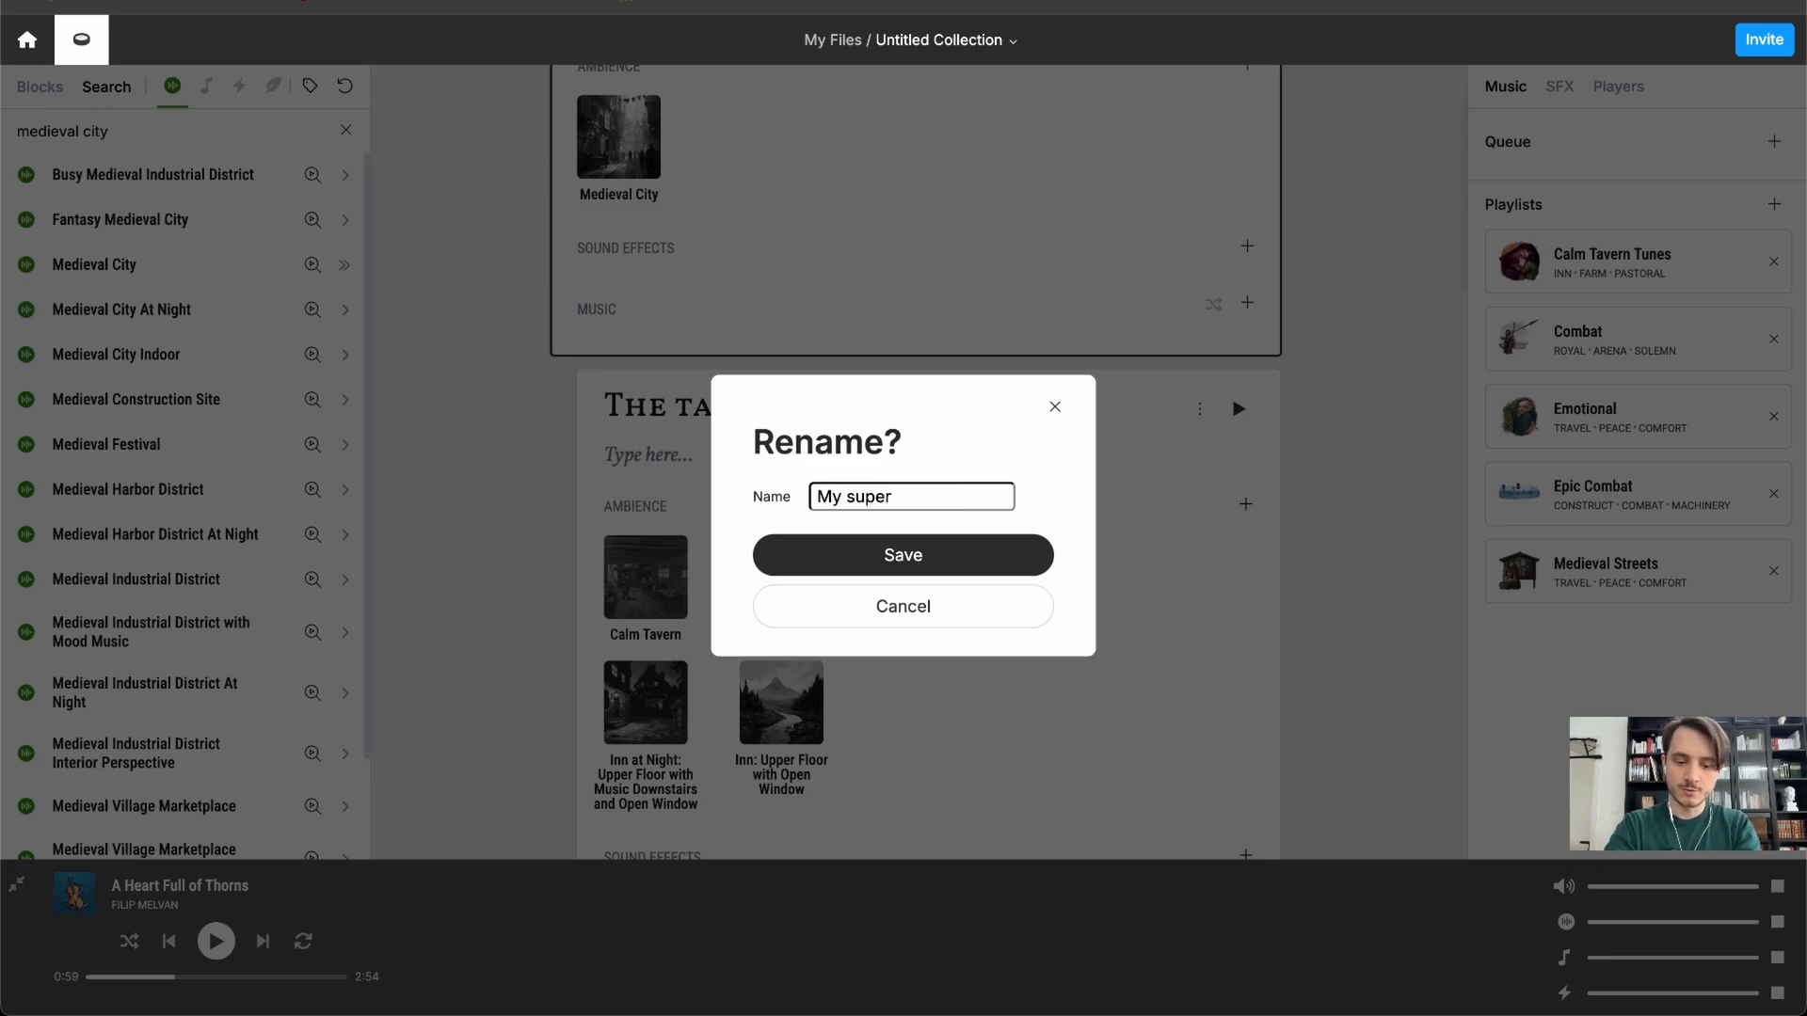
{"action": "type", "text": "adventure"}
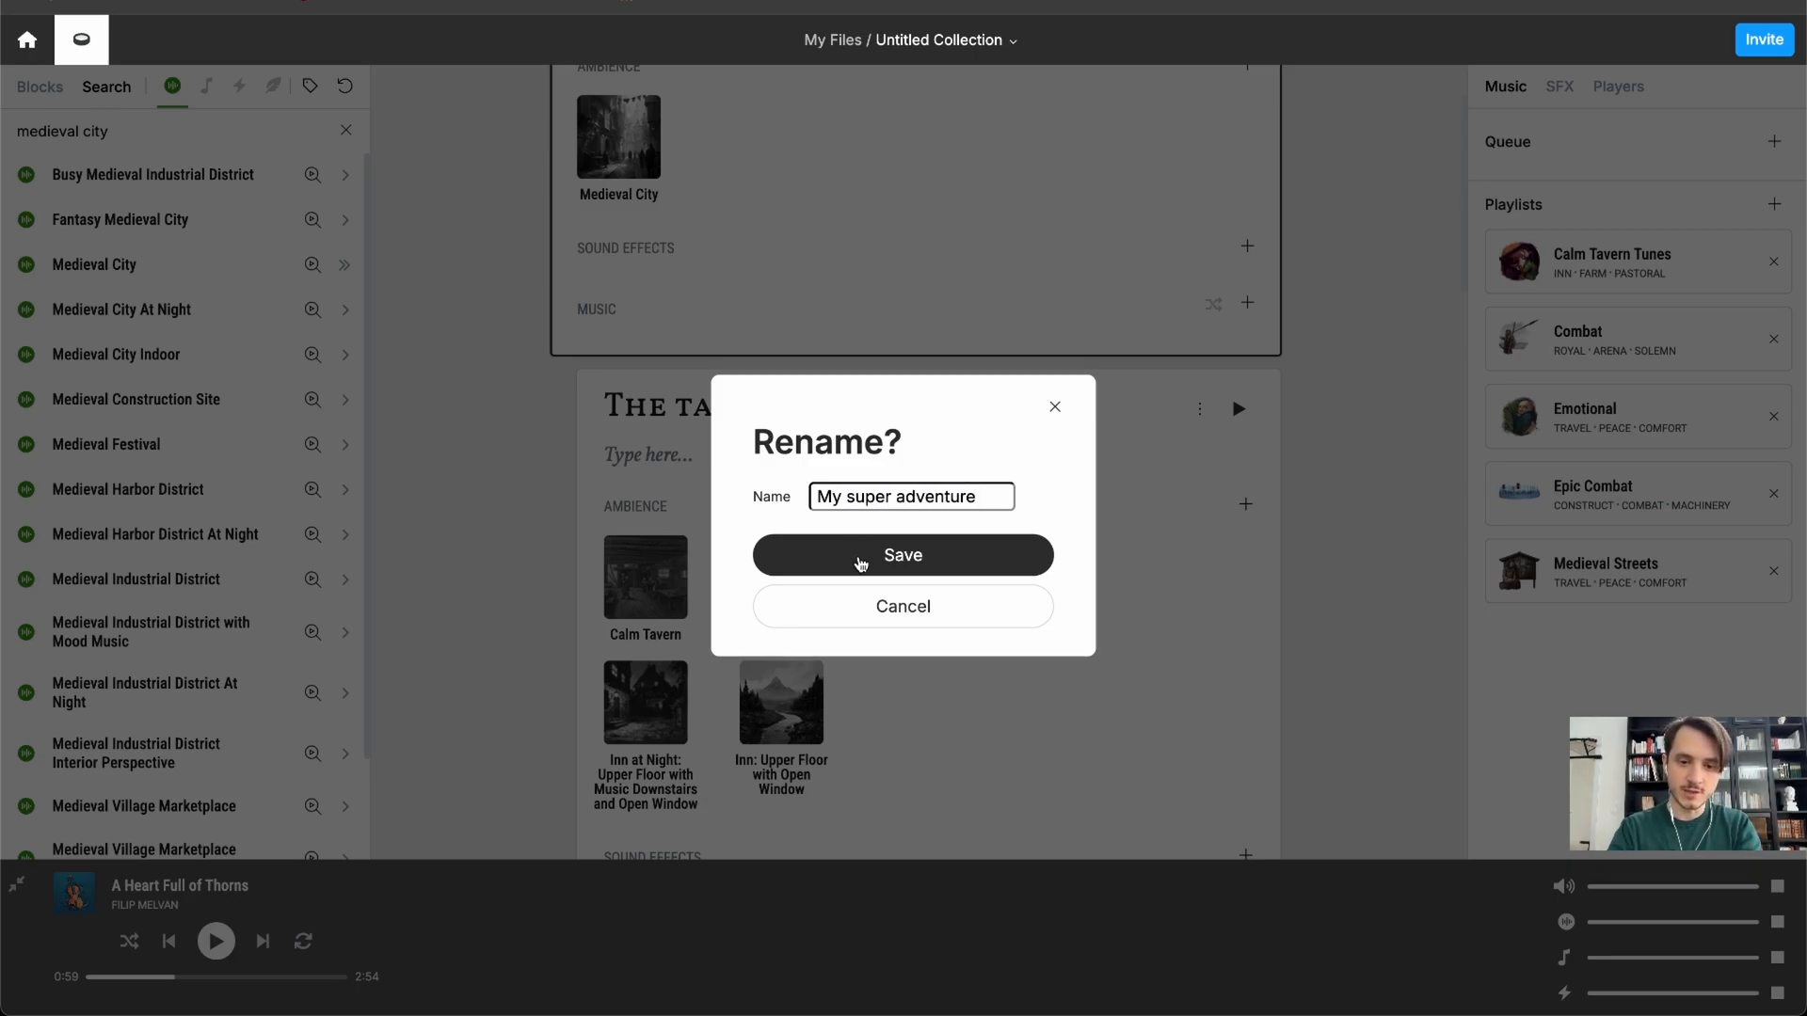
{"action": "left_click", "coordinate": [859, 563]}
- Set the collection's thumbnail to the airship above pink clouds and save it
{"action": "left_click", "coordinate": [941, 40]}
{"action": "mouse_move", "coordinate": [894, 160]}
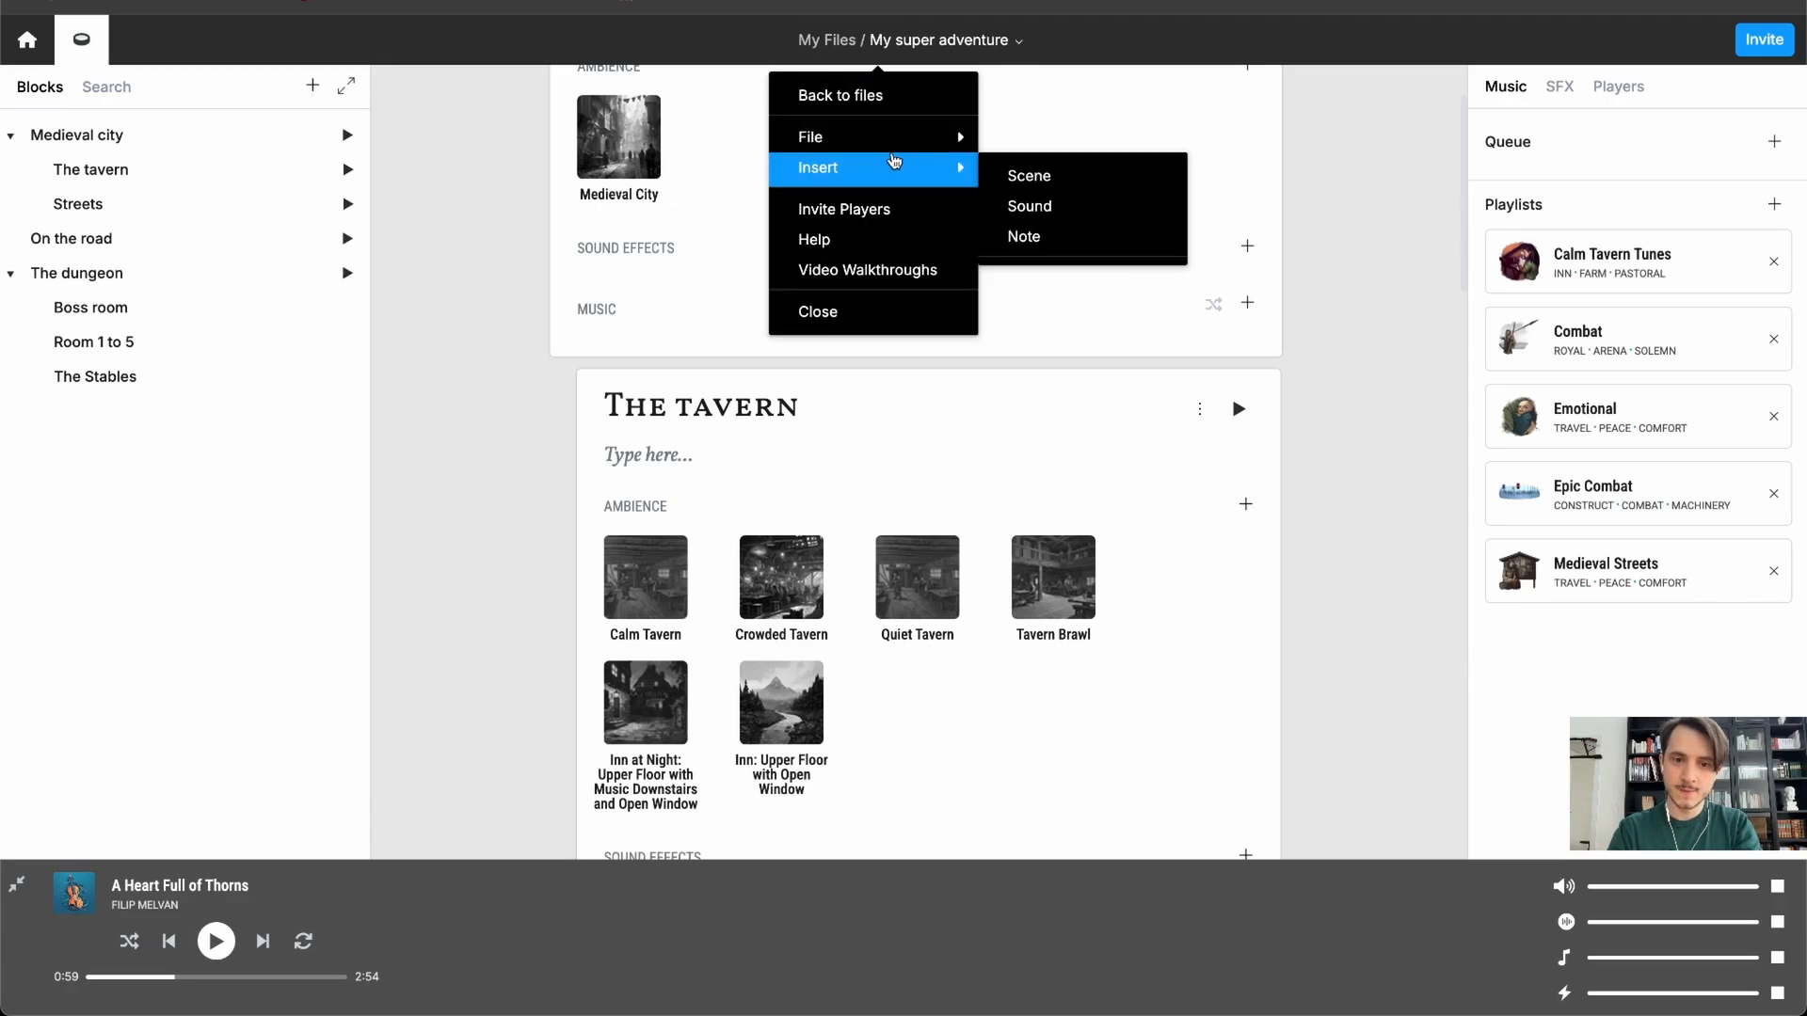
{"action": "left_click", "coordinate": [1049, 207]}
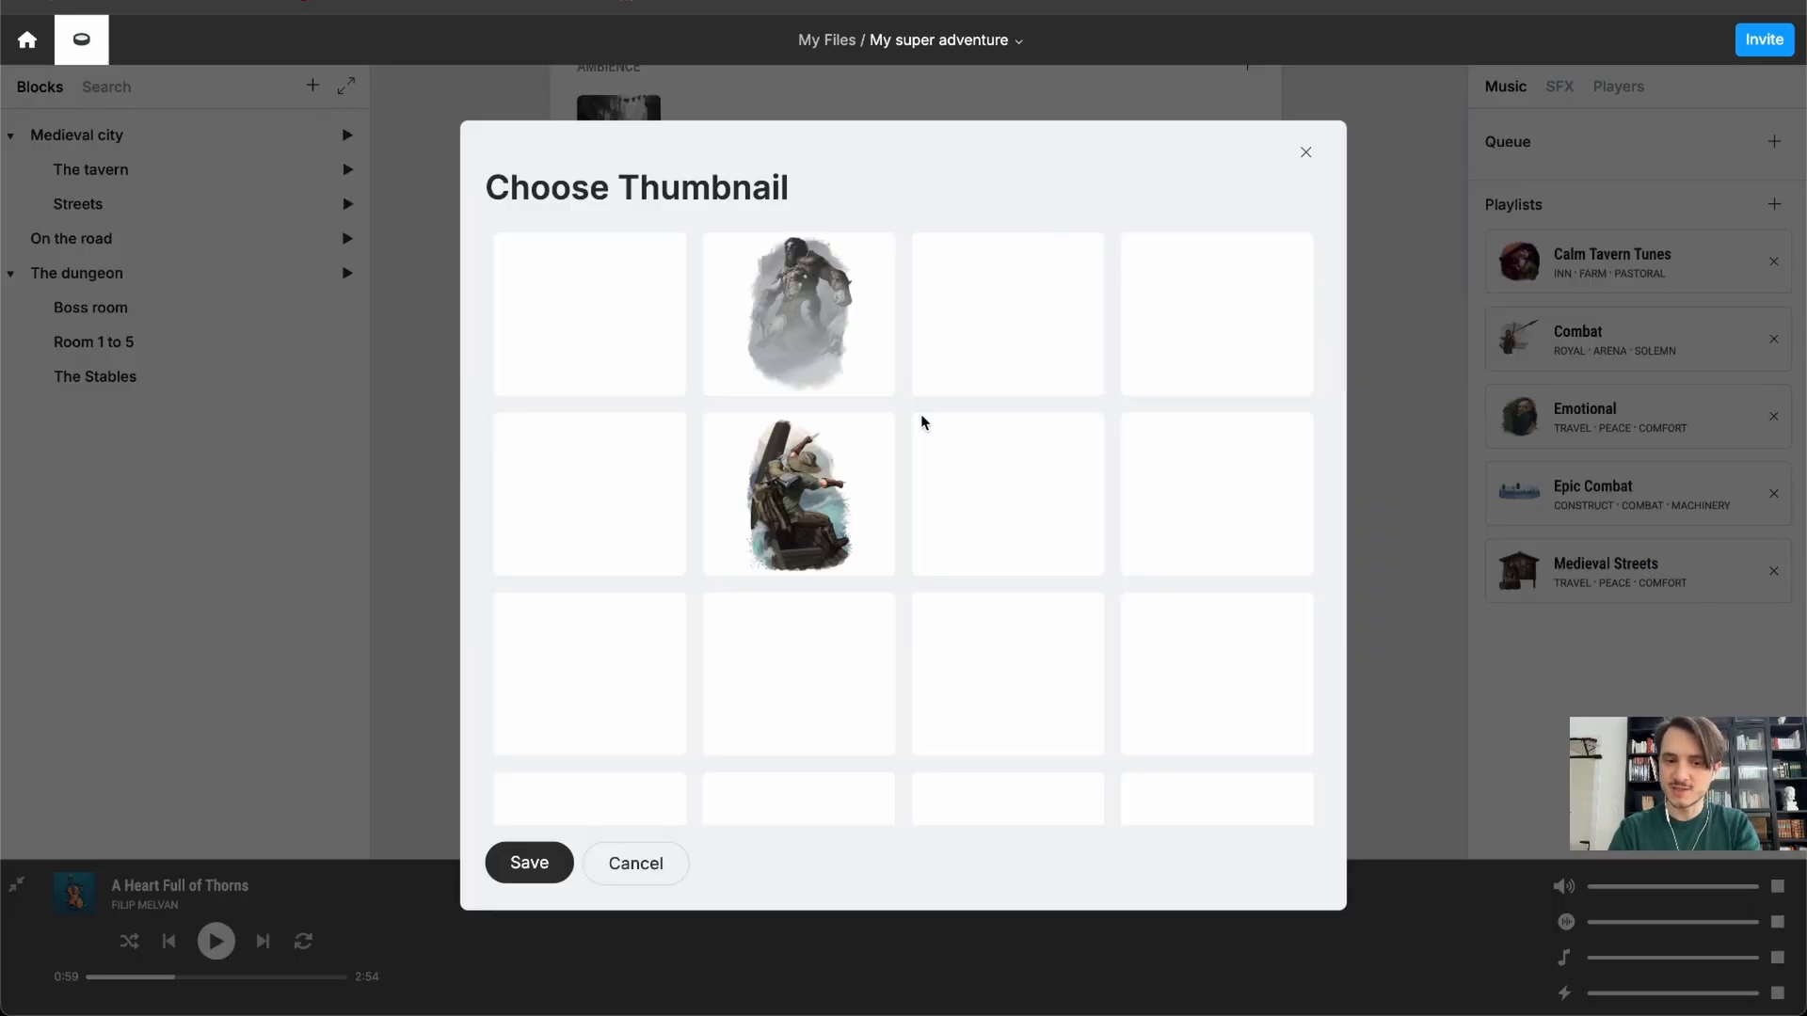
{"action": "scroll", "coordinate": [1026, 556], "scroll_direction": "down", "scroll_amount": 2}
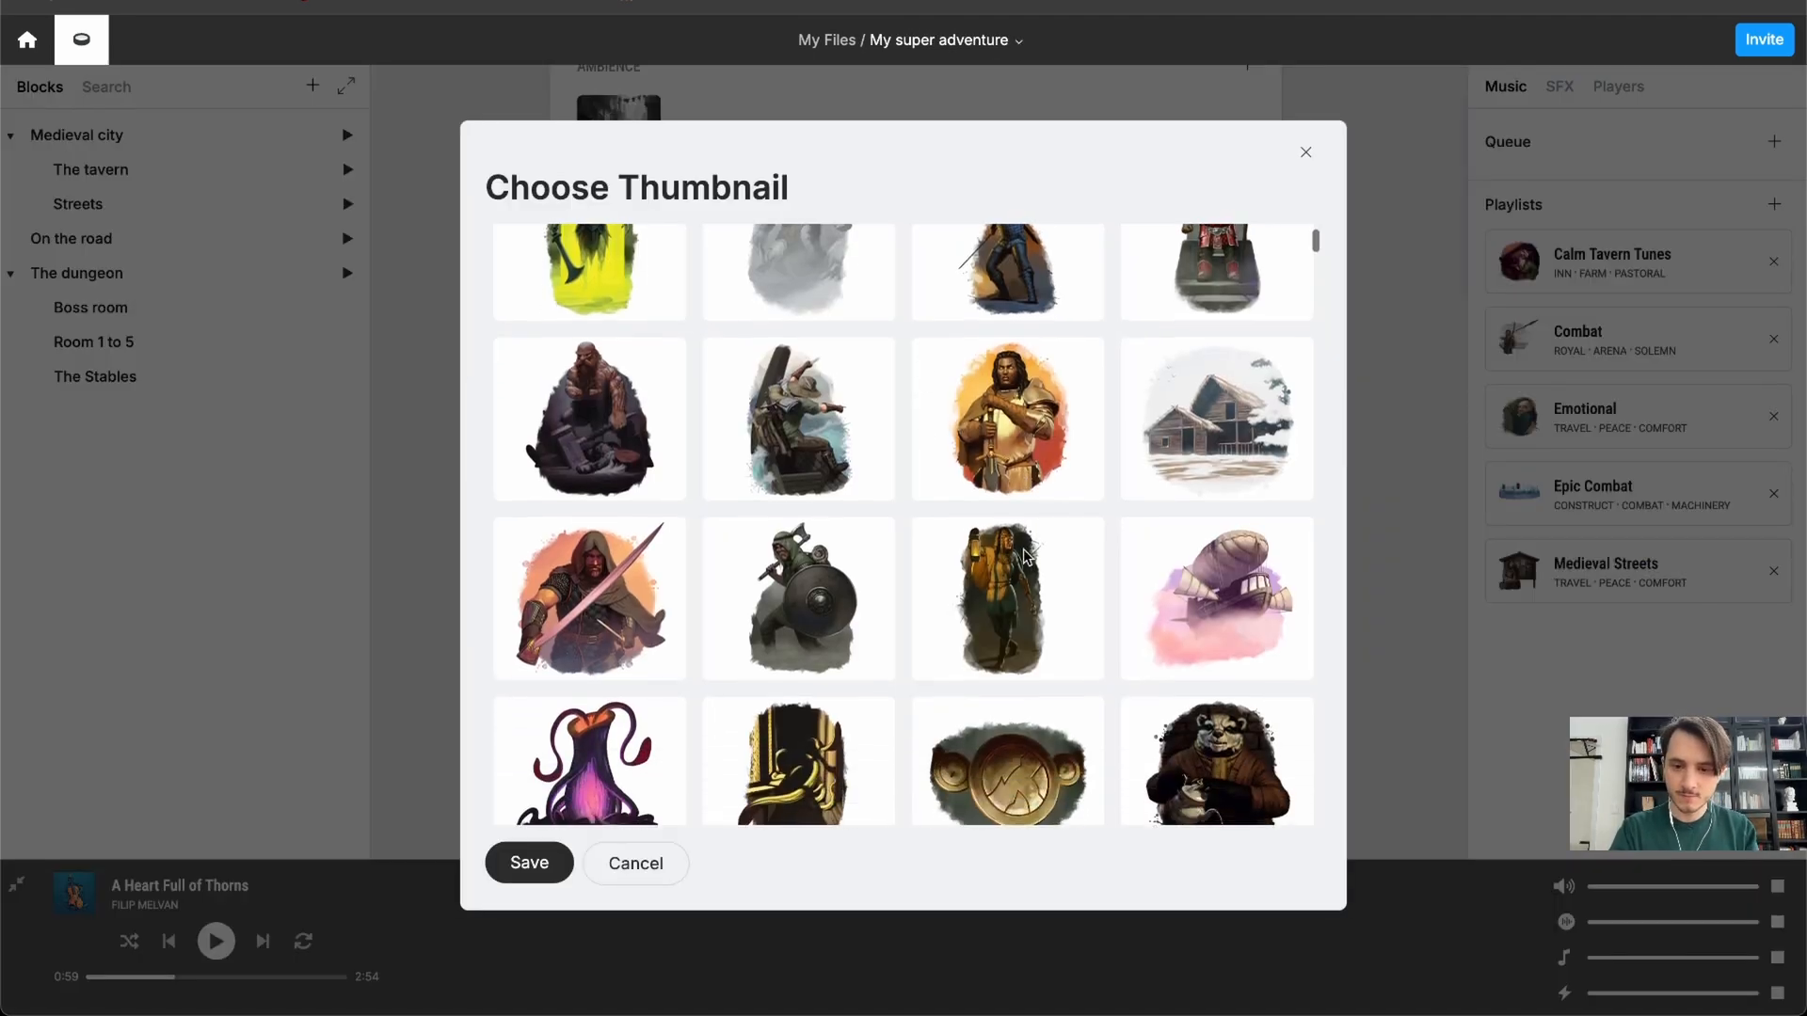
{"action": "scroll", "coordinate": [1026, 555], "scroll_direction": "down", "scroll_amount": 1}
{"action": "left_click", "coordinate": [1181, 513]}
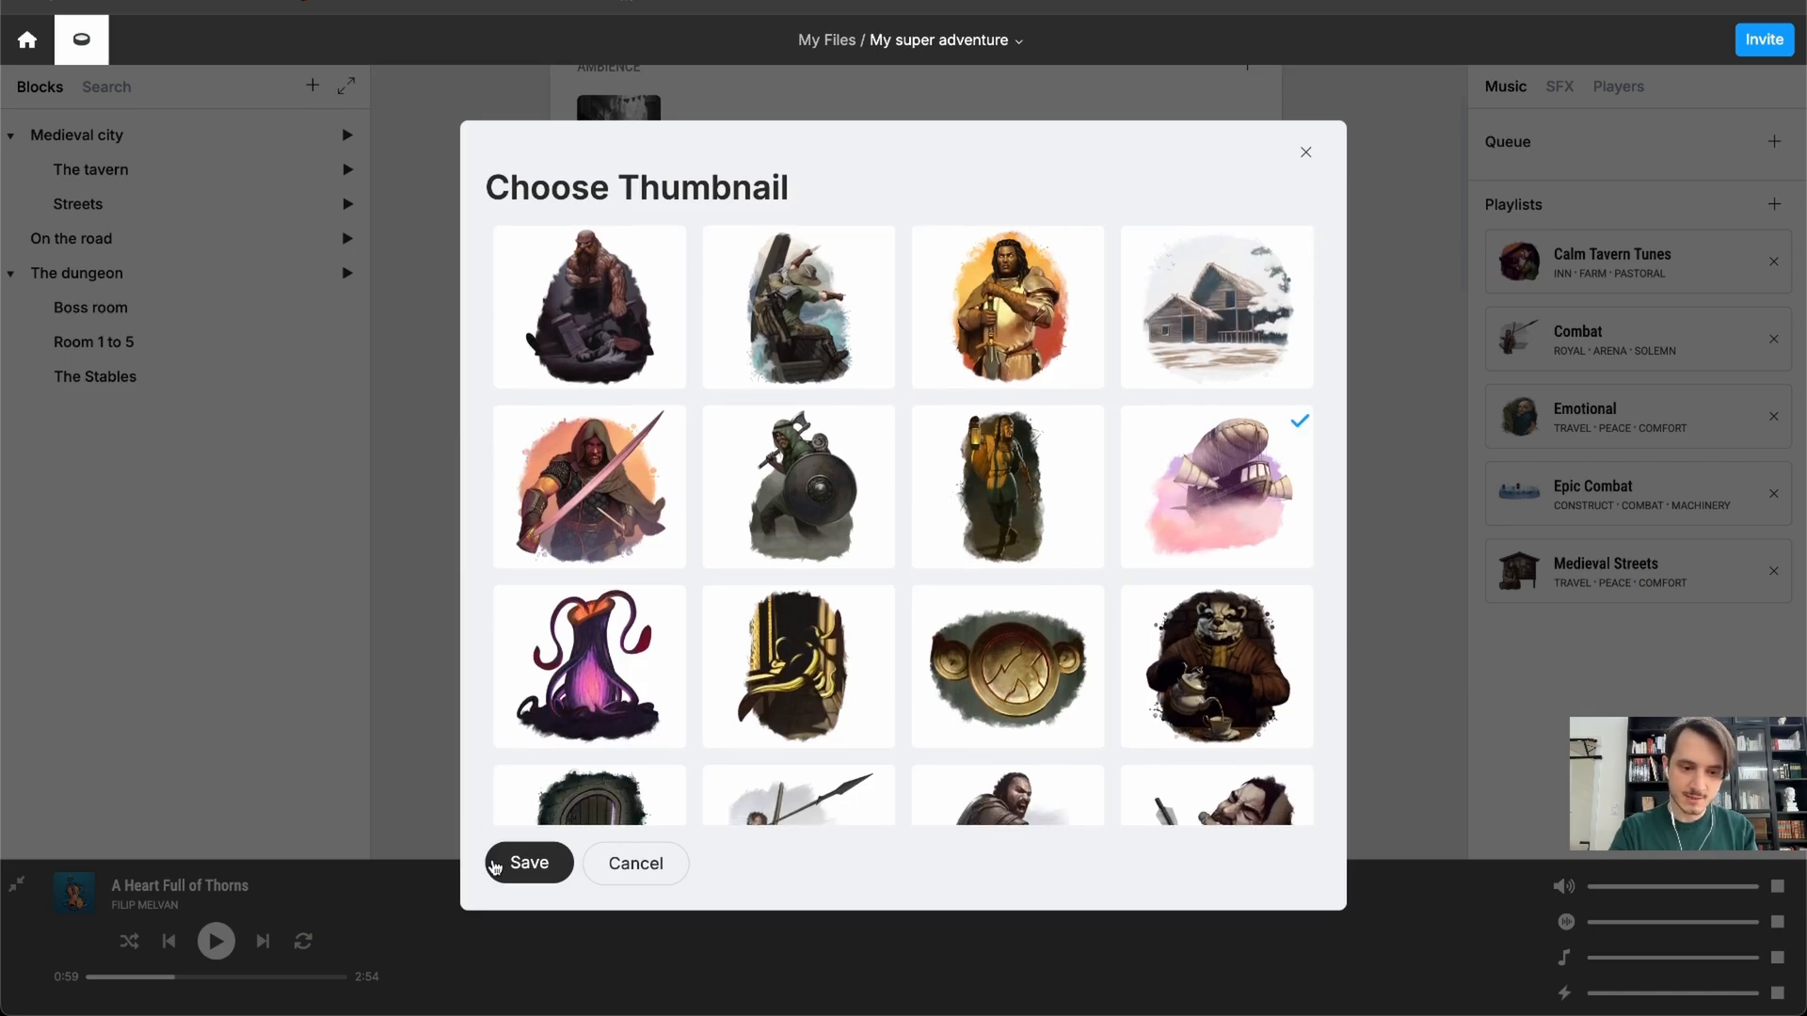
{"action": "left_click", "coordinate": [496, 867]}
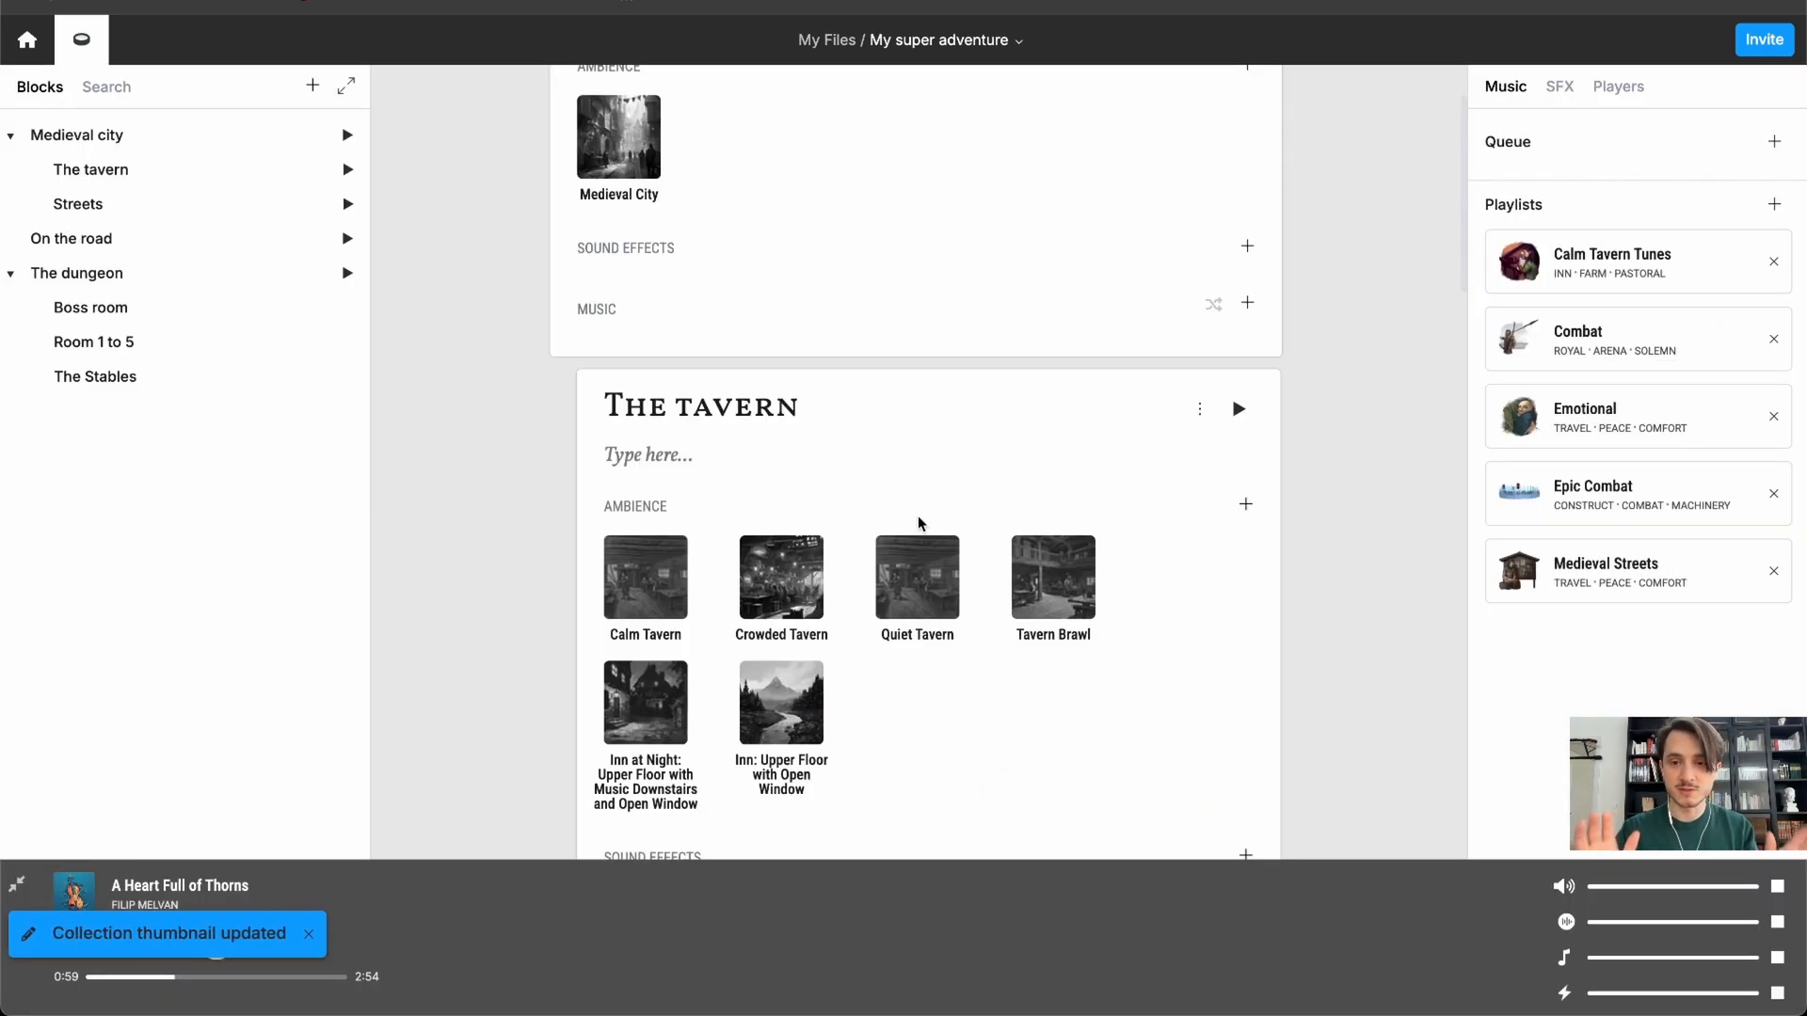